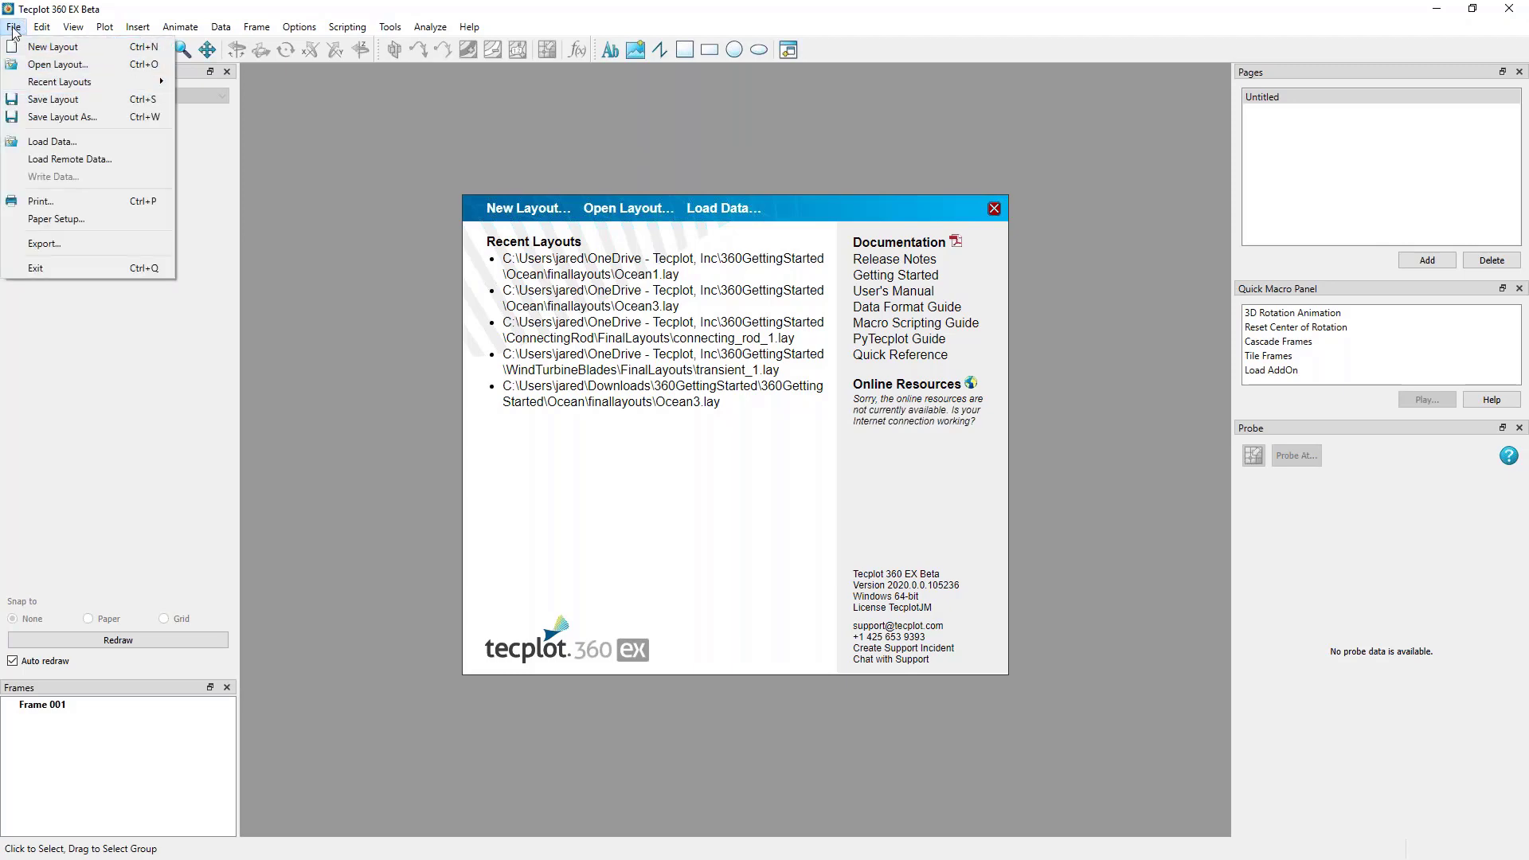
left_click(31, 5)
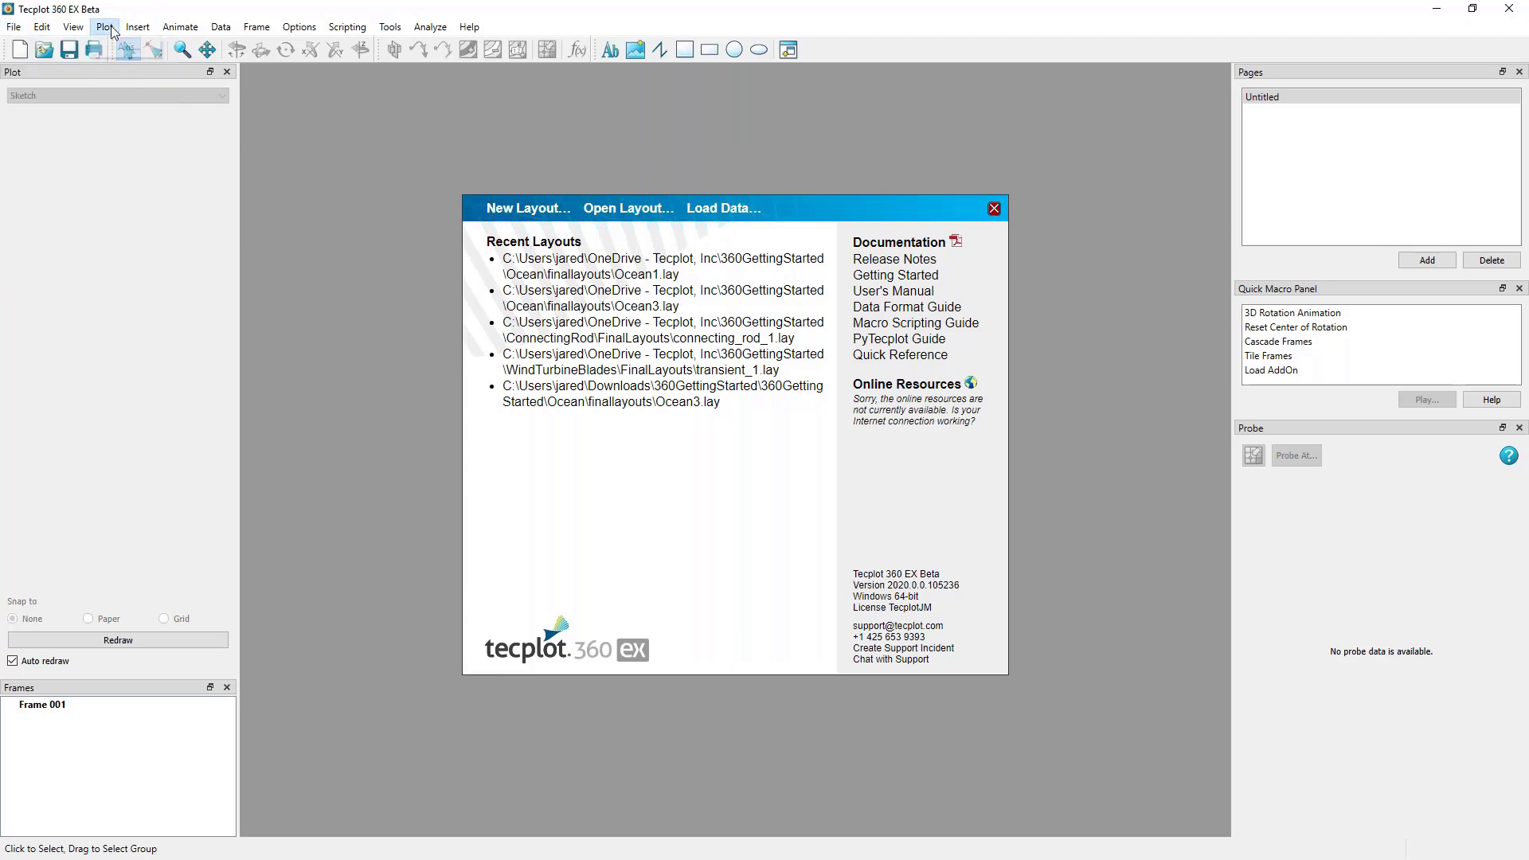
left_click(221, 27)
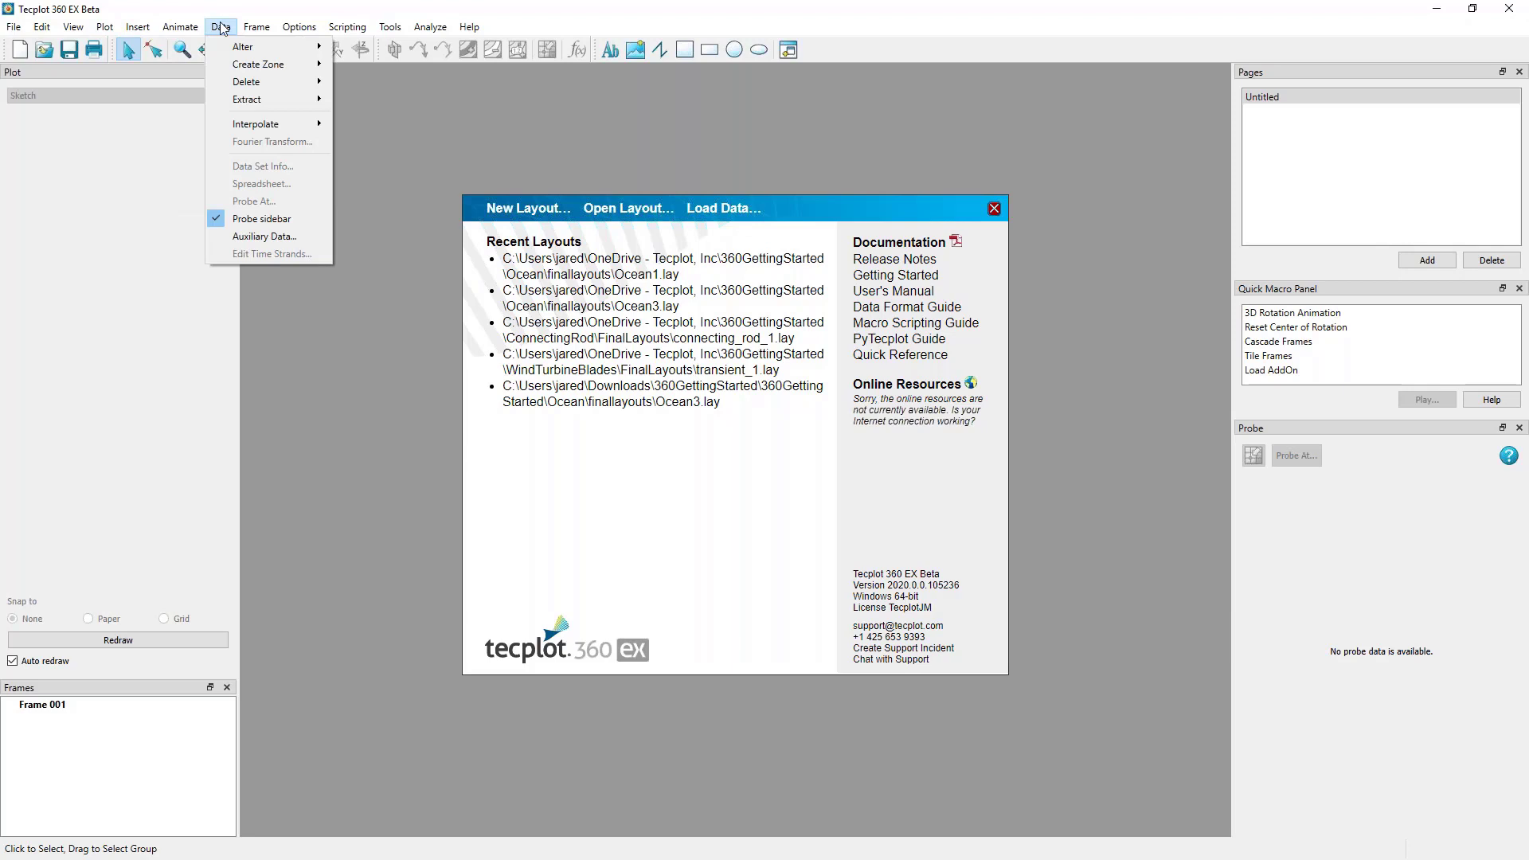
left_click(227, 8)
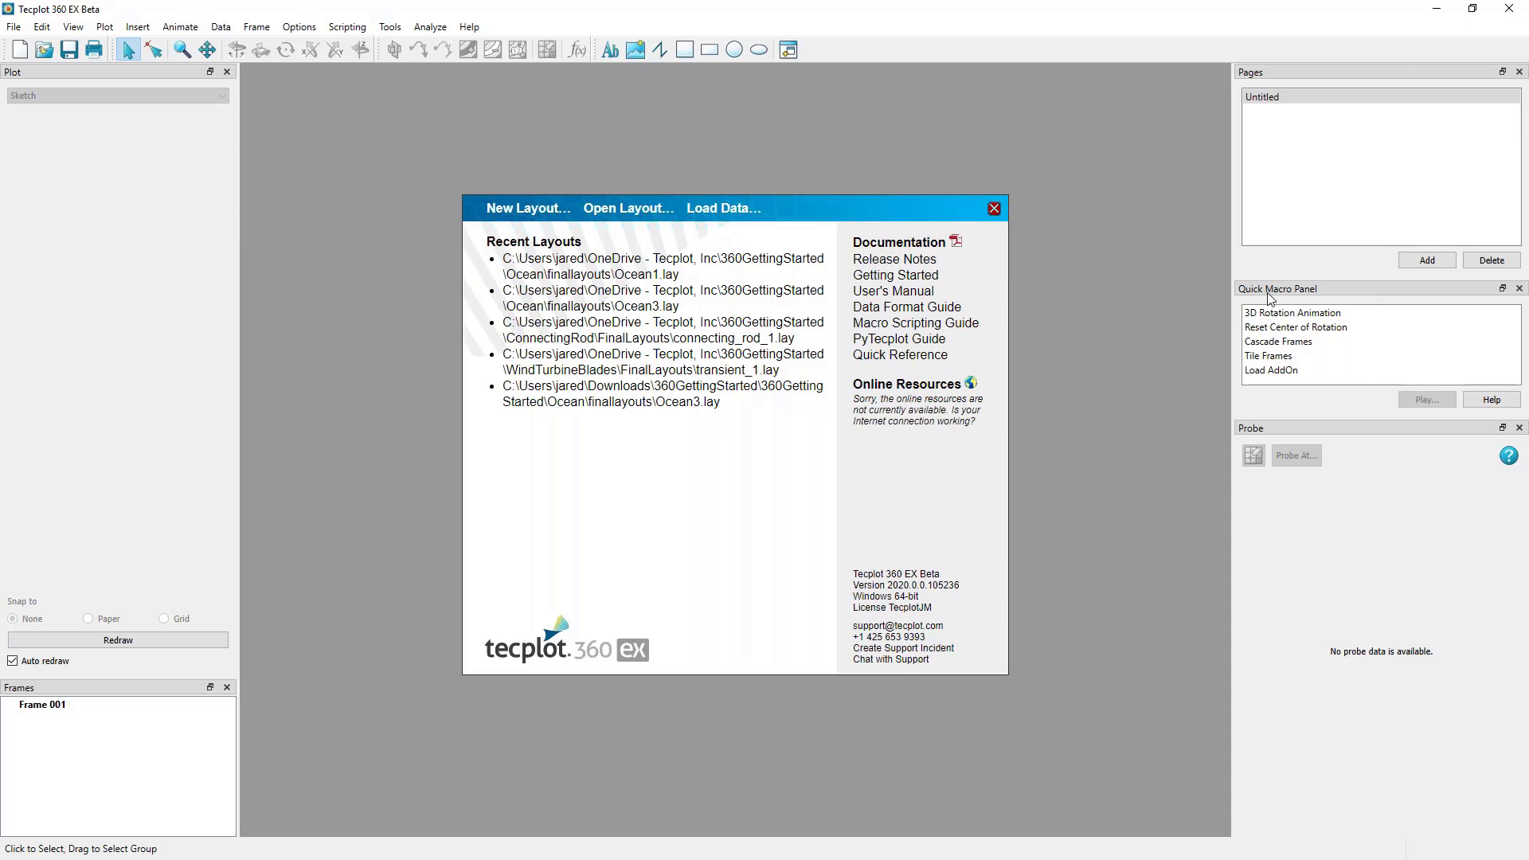
left_click(336, 30)
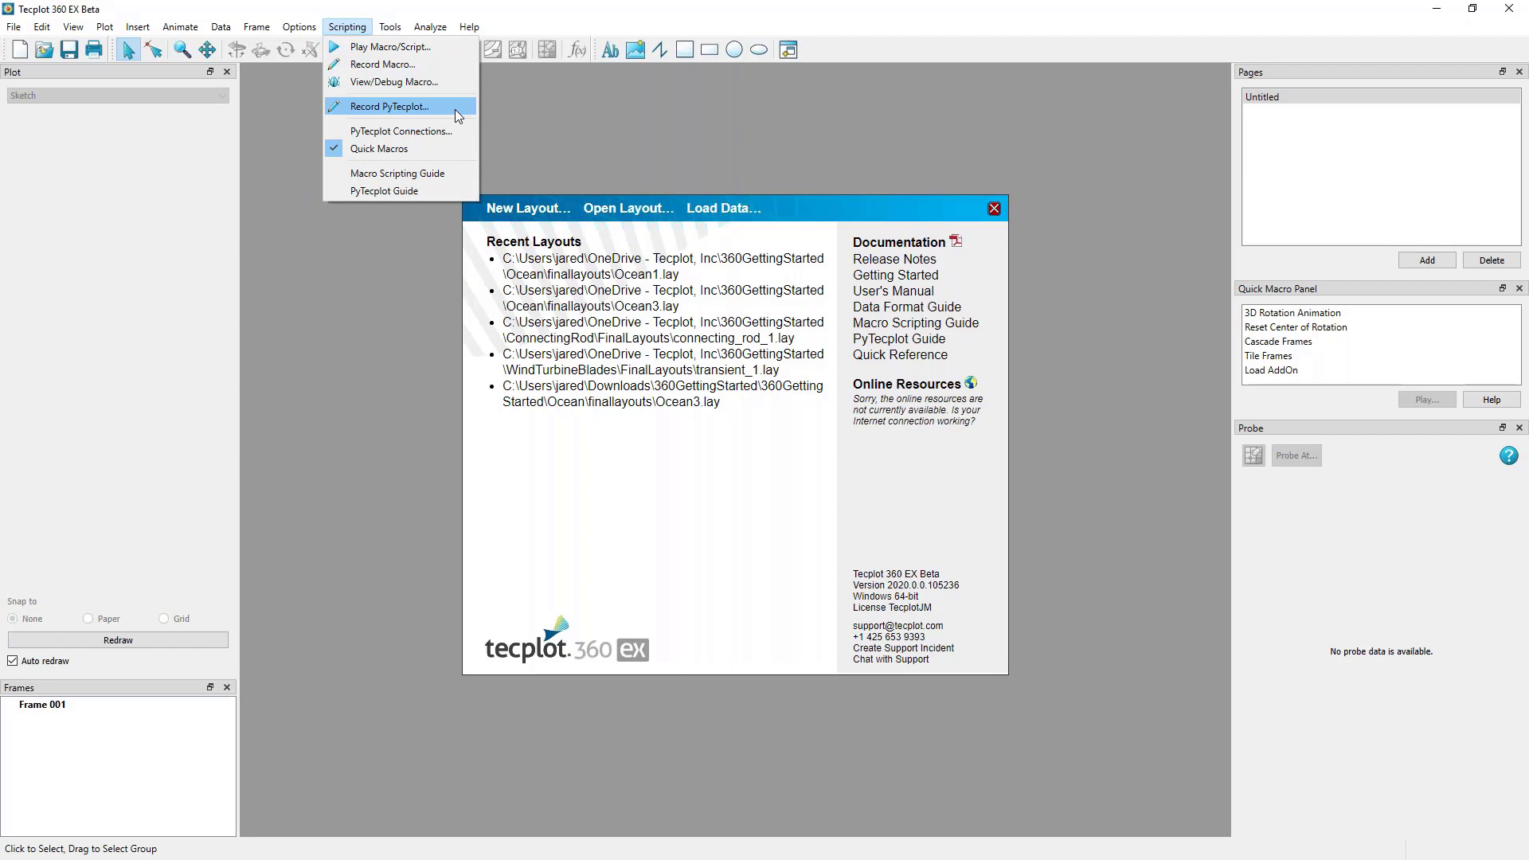
left_click(906, 131)
Close the Quick Macro Panel and bring up the list of sidebars and toolbars that can be shown.
left_click(1519, 289)
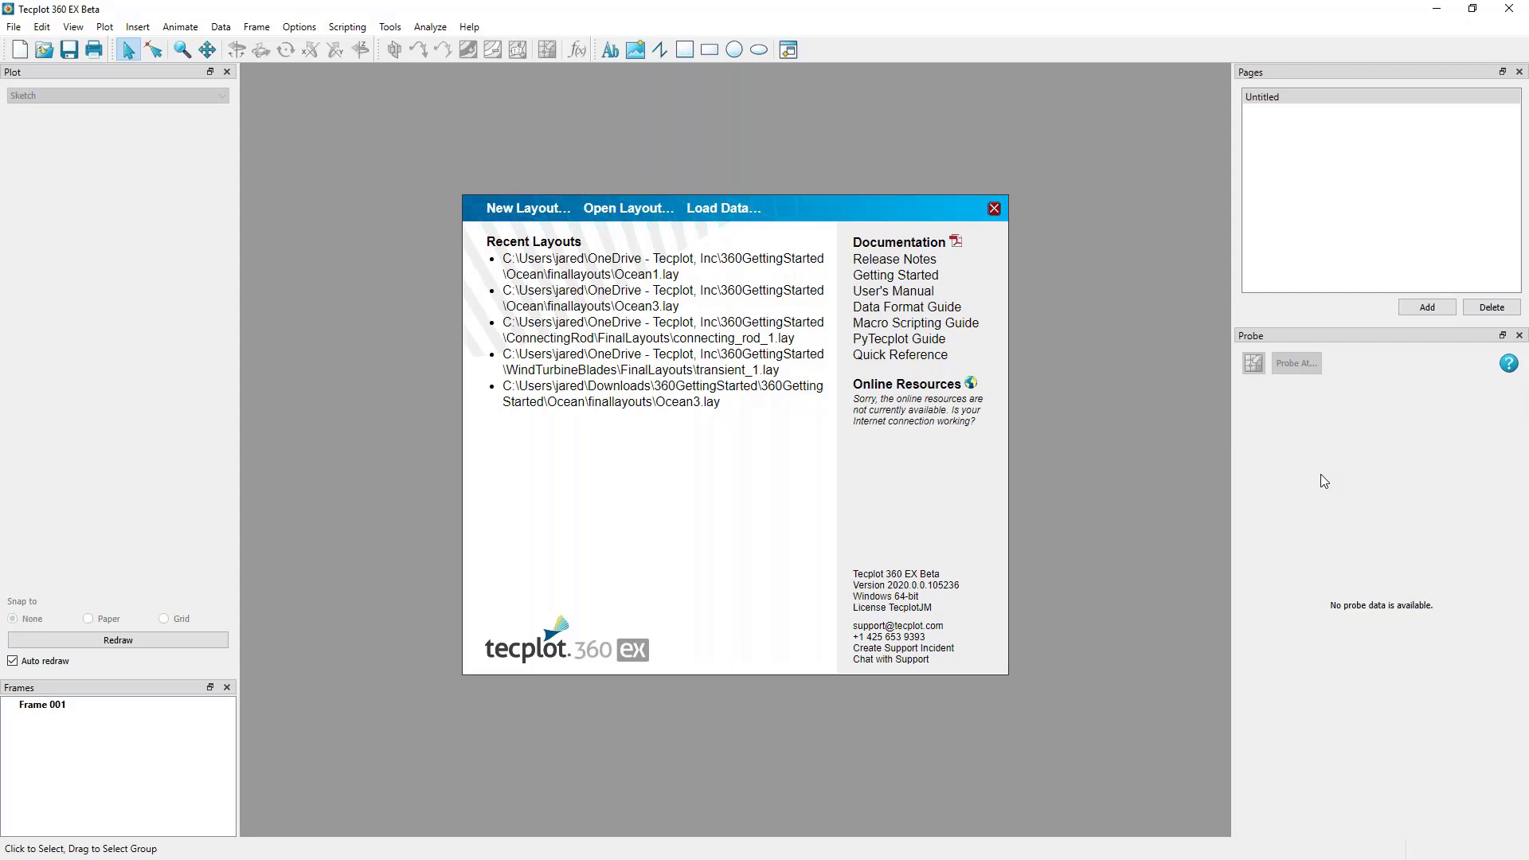
right_click(4, 51)
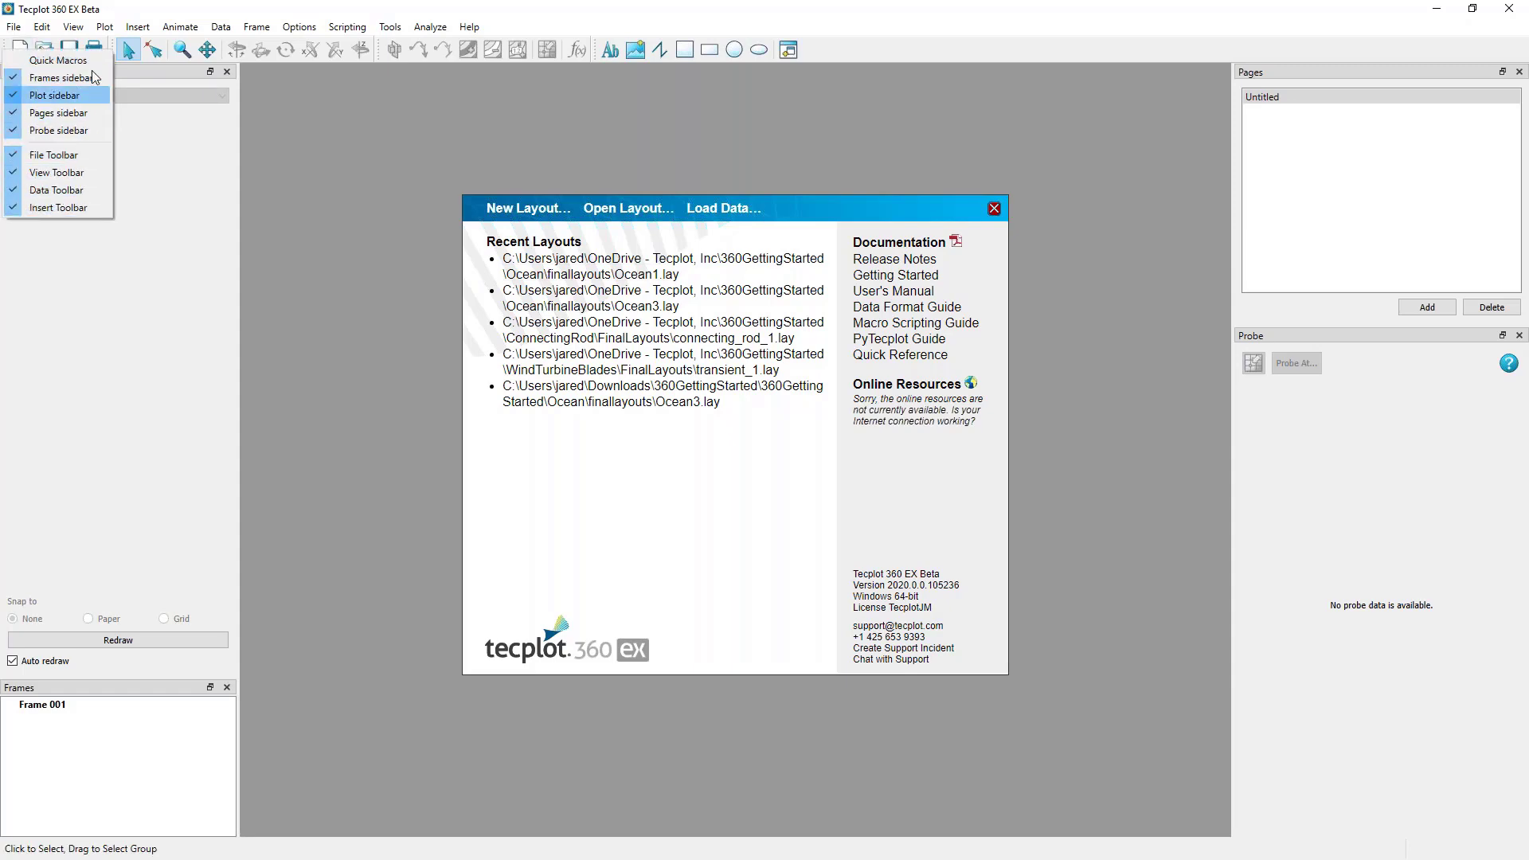
left_click(254, 116)
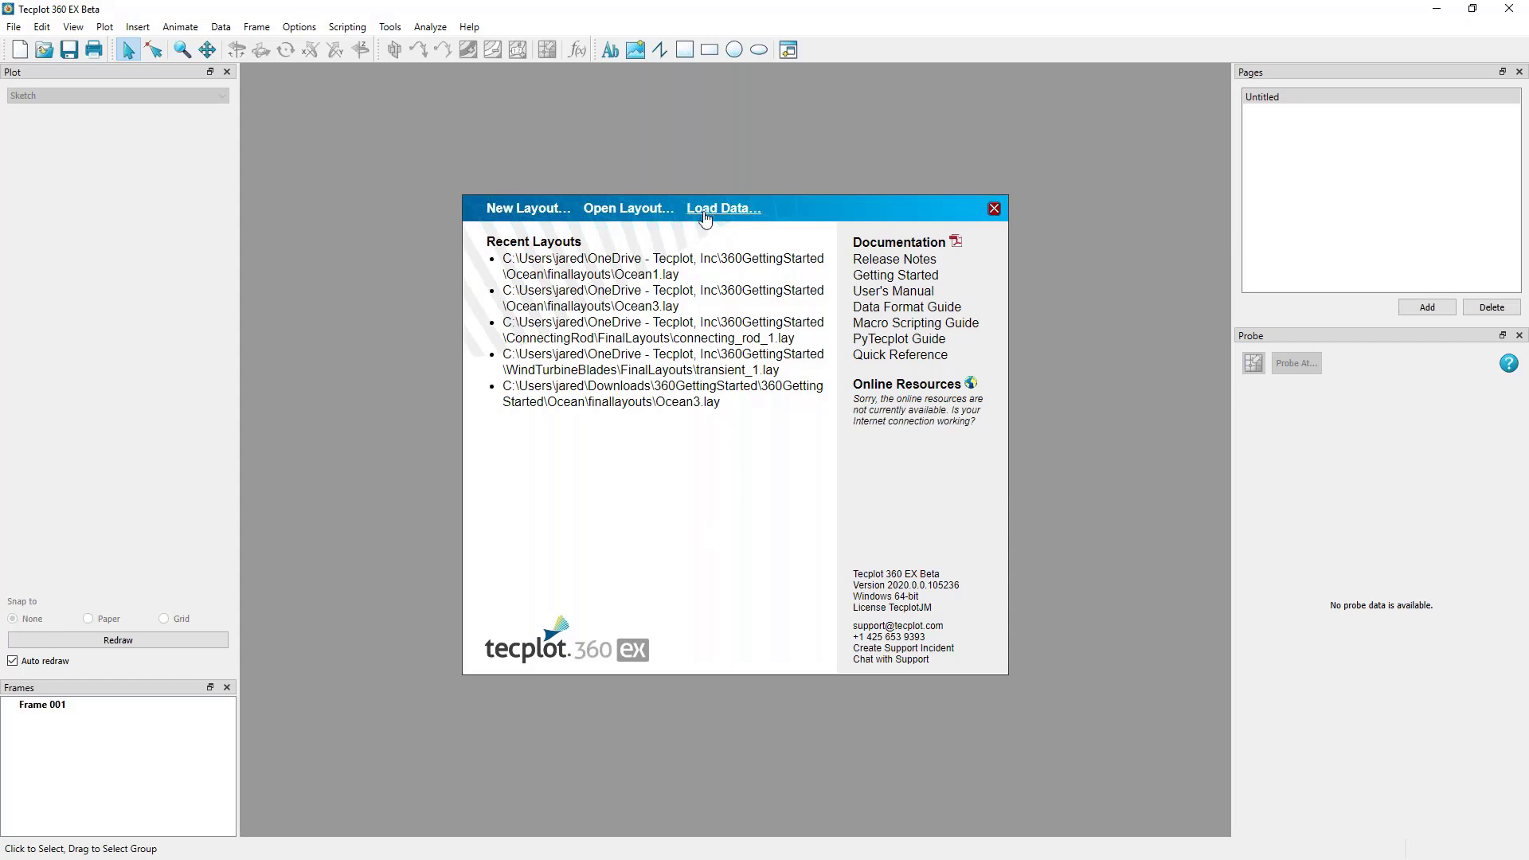
Start loading data and select NECOFS_FVCOM_OCEAN_BOSTON_FORECAST_2048-2071.nc in the Ocean folder.
left_click(22, 23)
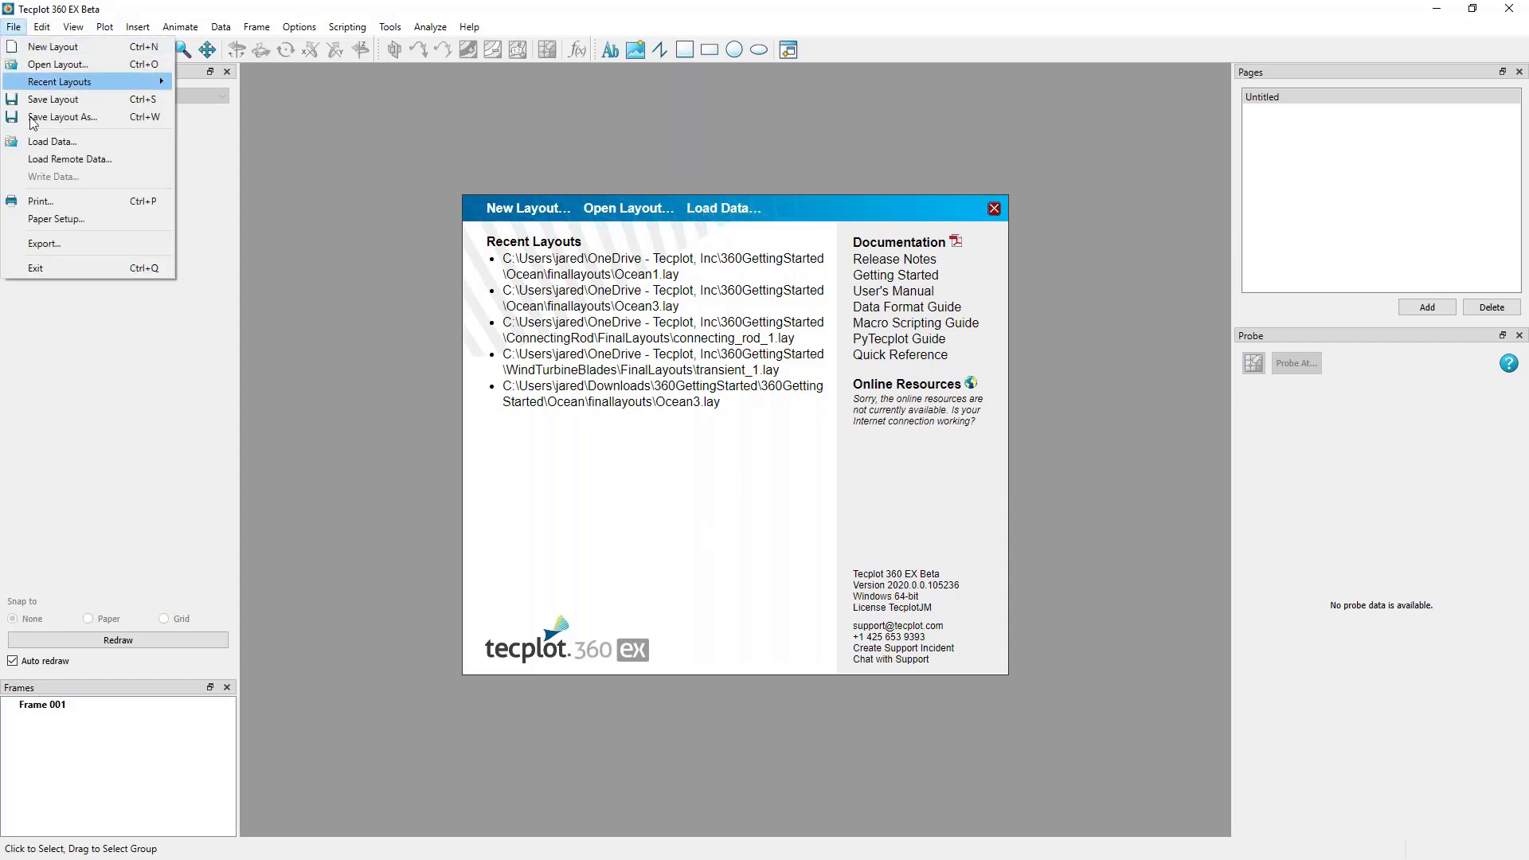
left_click(43, 136)
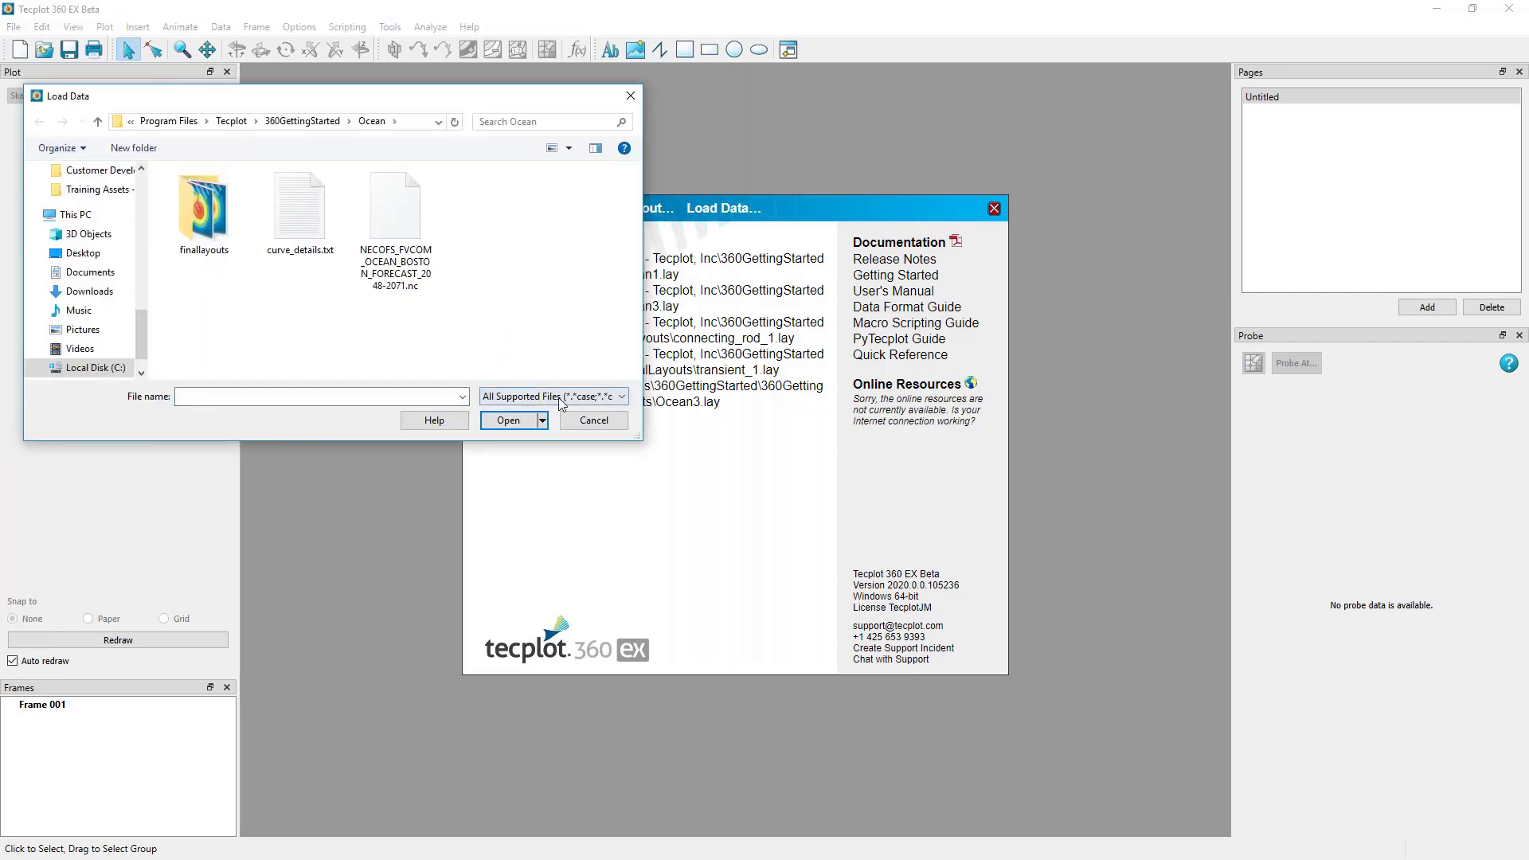
left_click(406, 231)
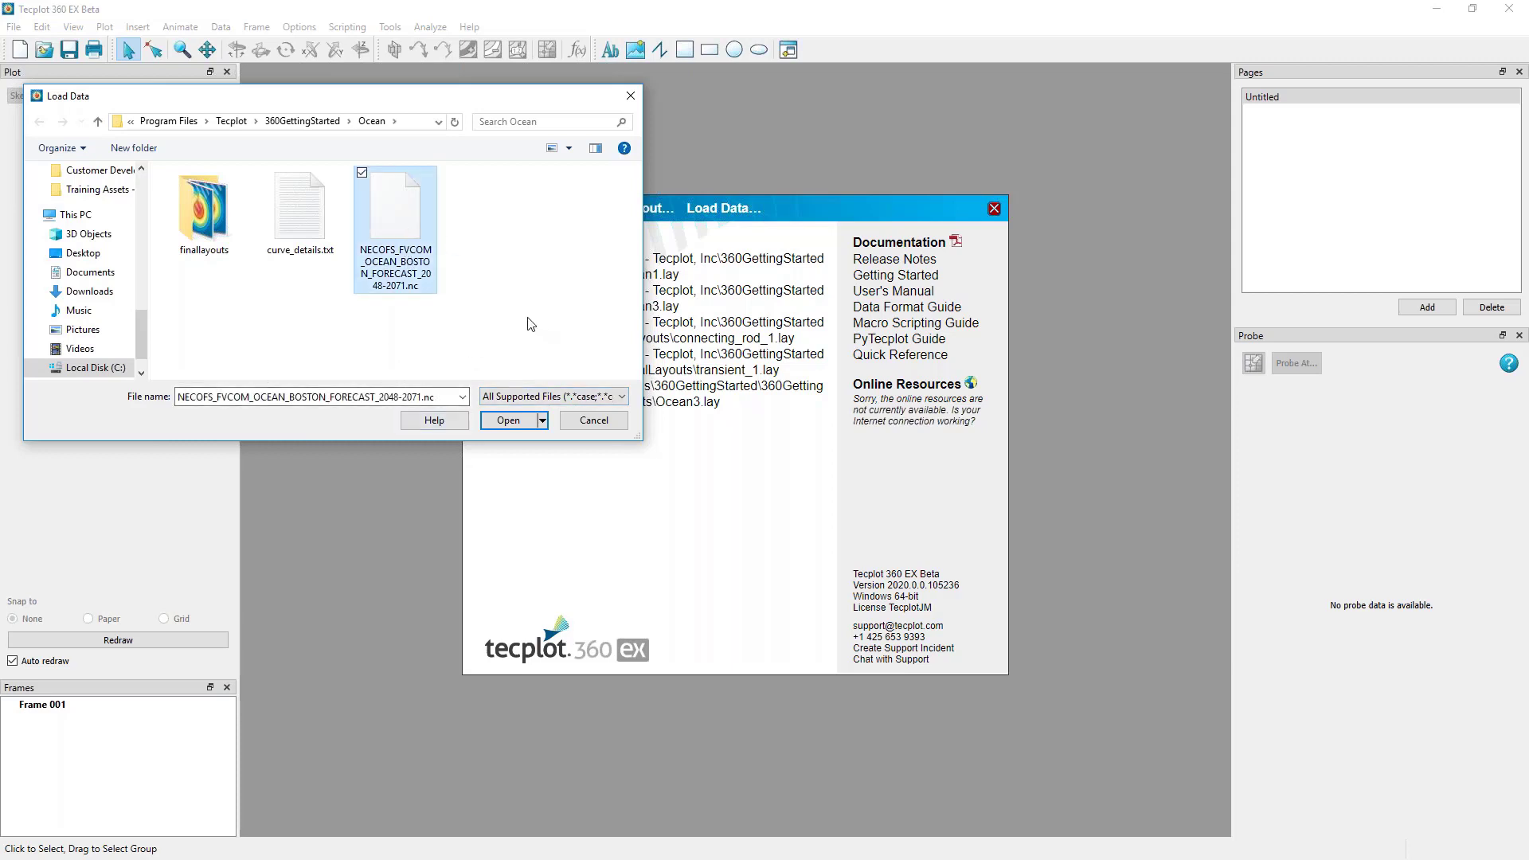
Filter the data files by FVCOM netCDF Loader (*.nc) and return the filter to All Supported Files.
left_click(622, 397)
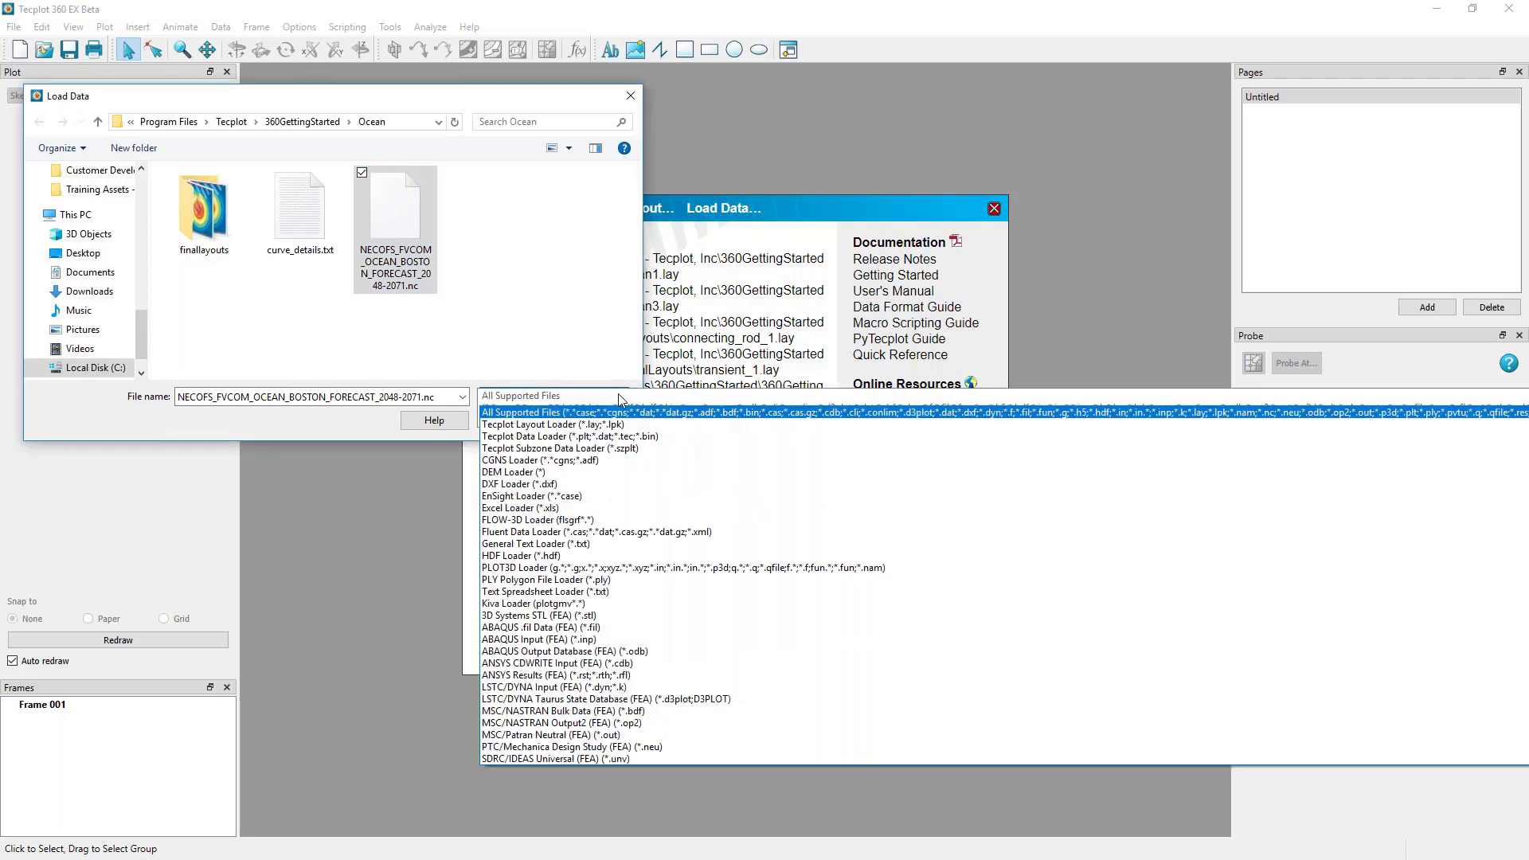
scroll(605, 548, "down", 2)
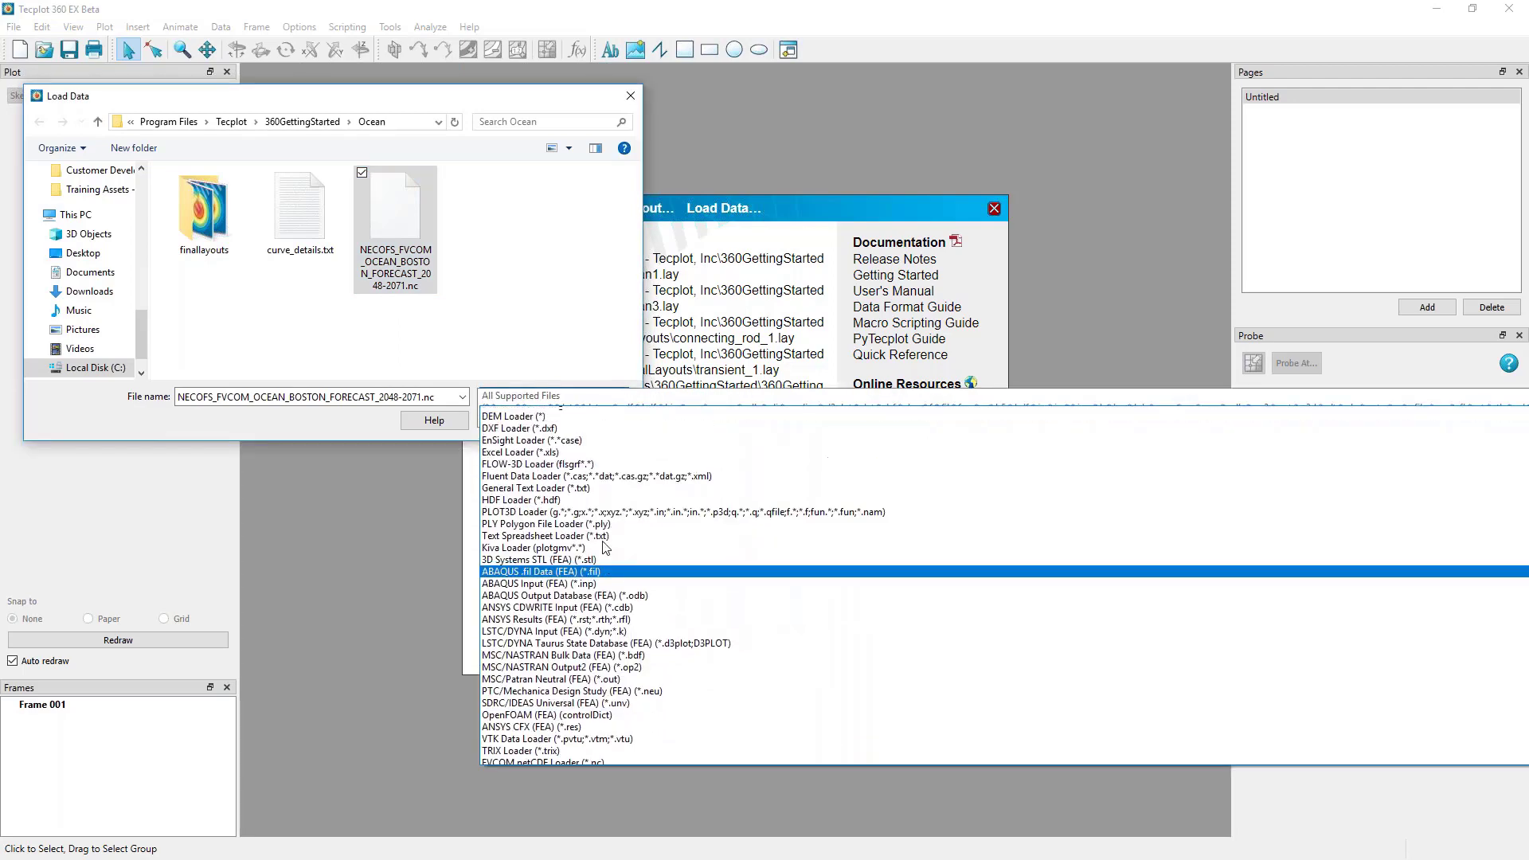
scroll(606, 547, "down", 2)
left_click(528, 684)
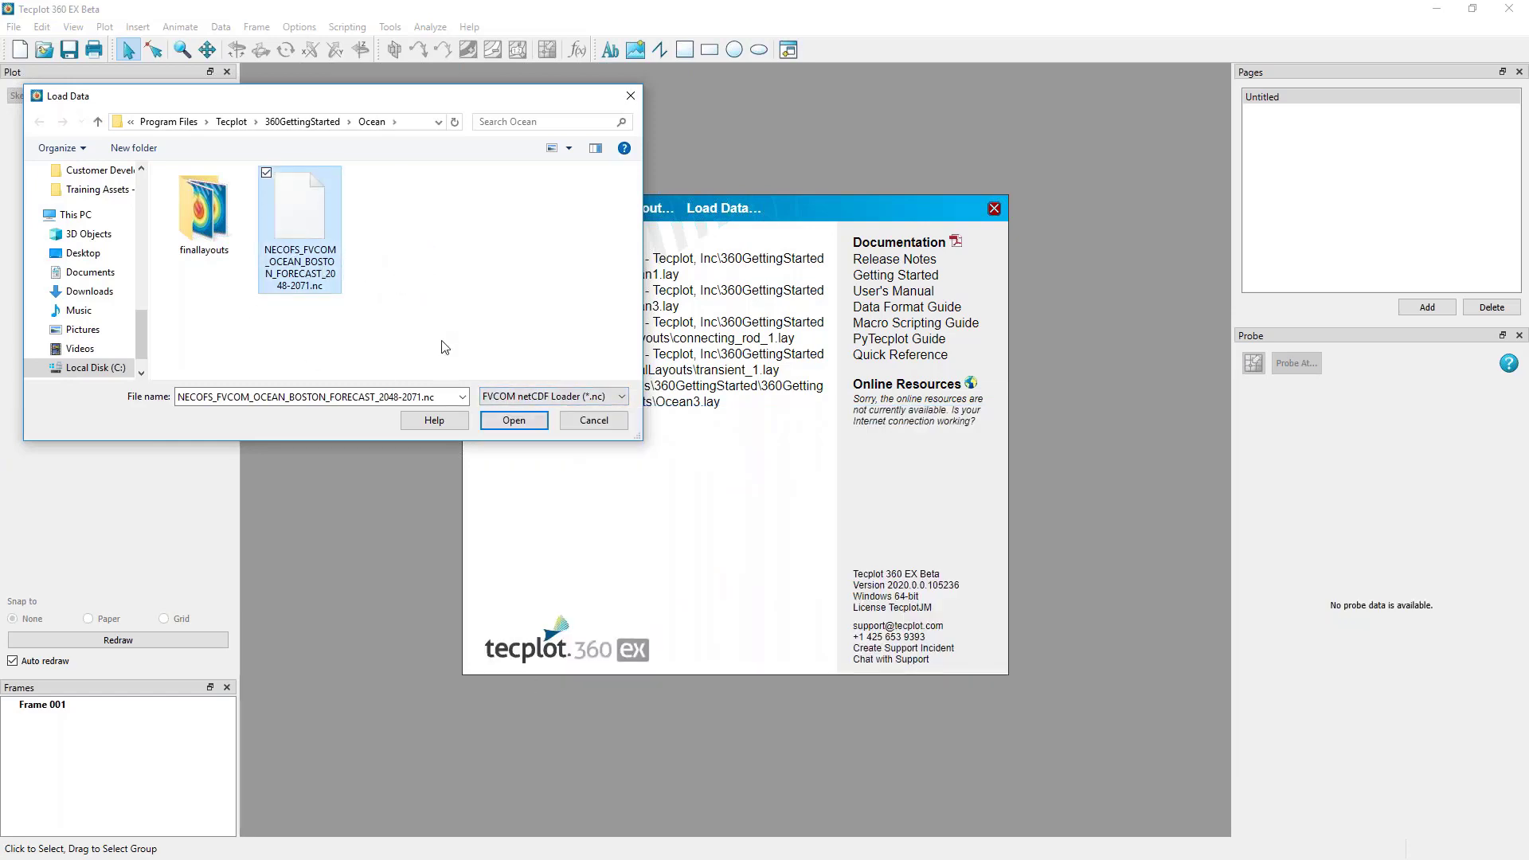
left_click(586, 398)
scroll(558, 518, "up", 10)
left_click(542, 407)
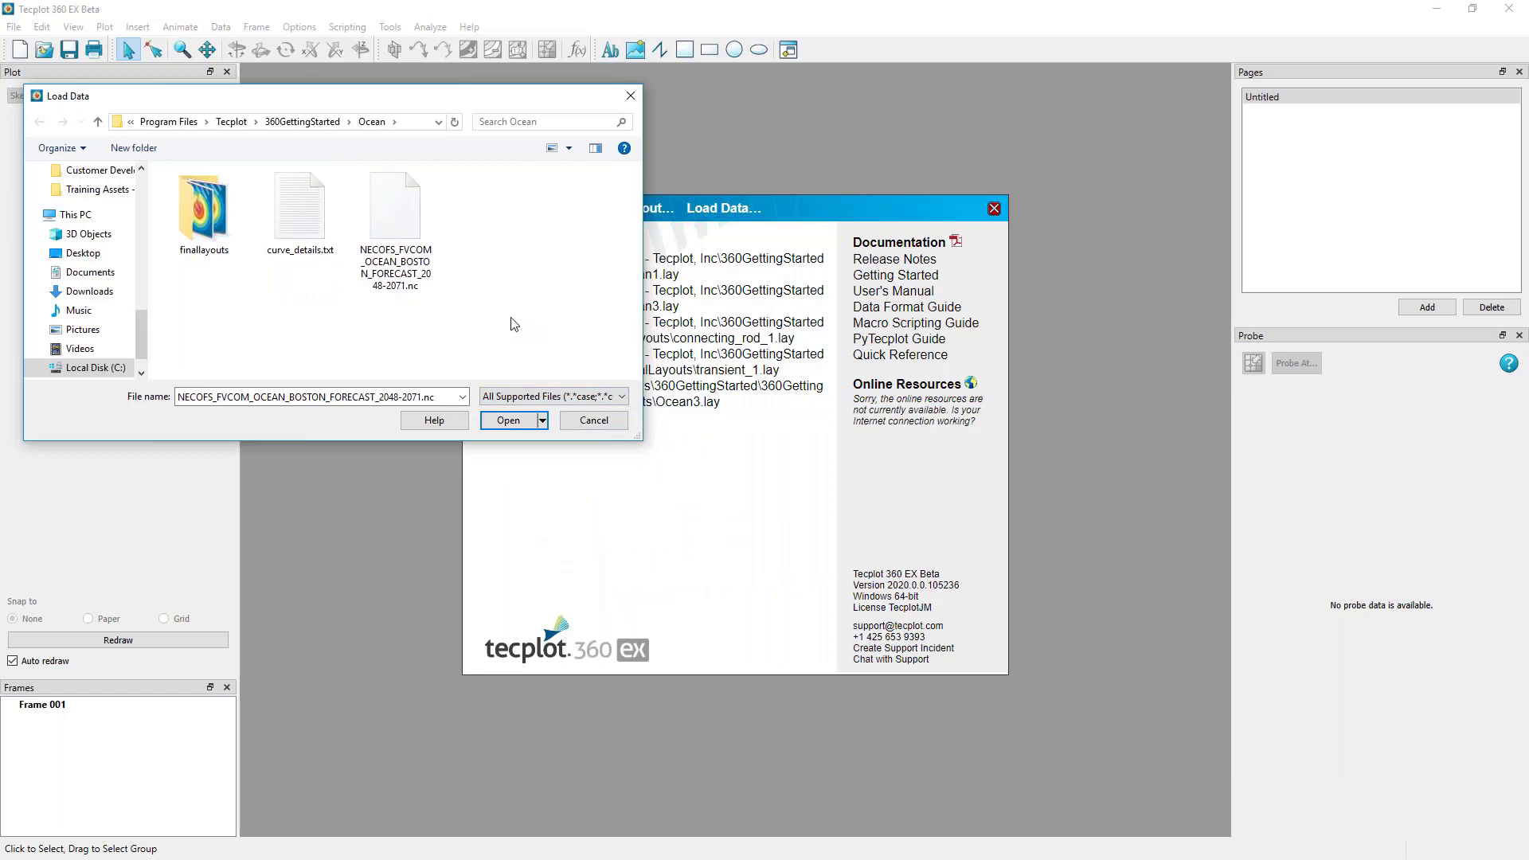
Load the NECOFS Boston forecast .nc file as the data set and accept the aspect ratio adjustment.
left_click(386, 225)
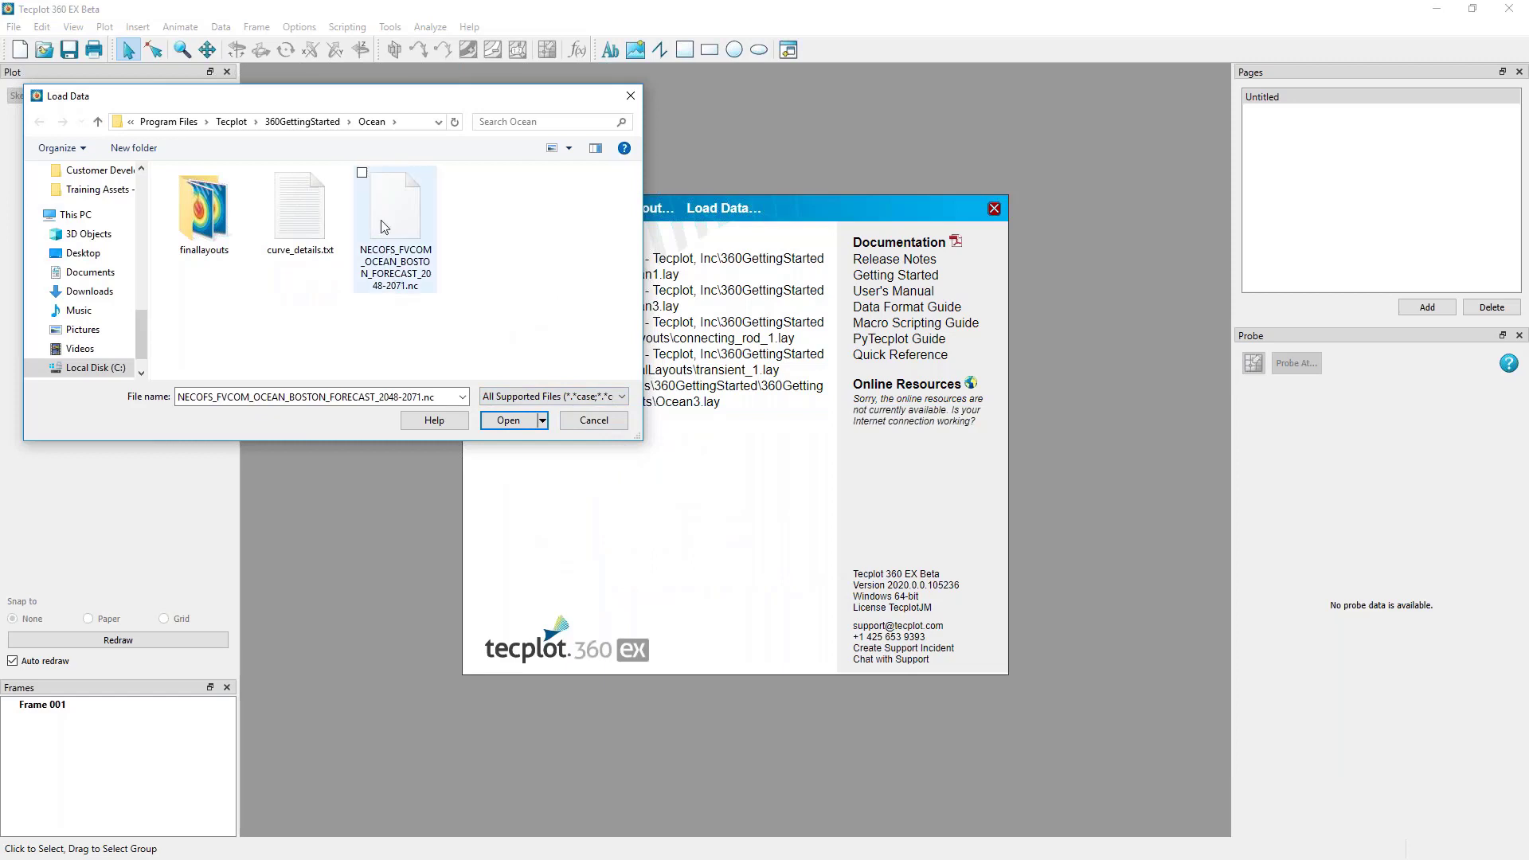
left_click(510, 420)
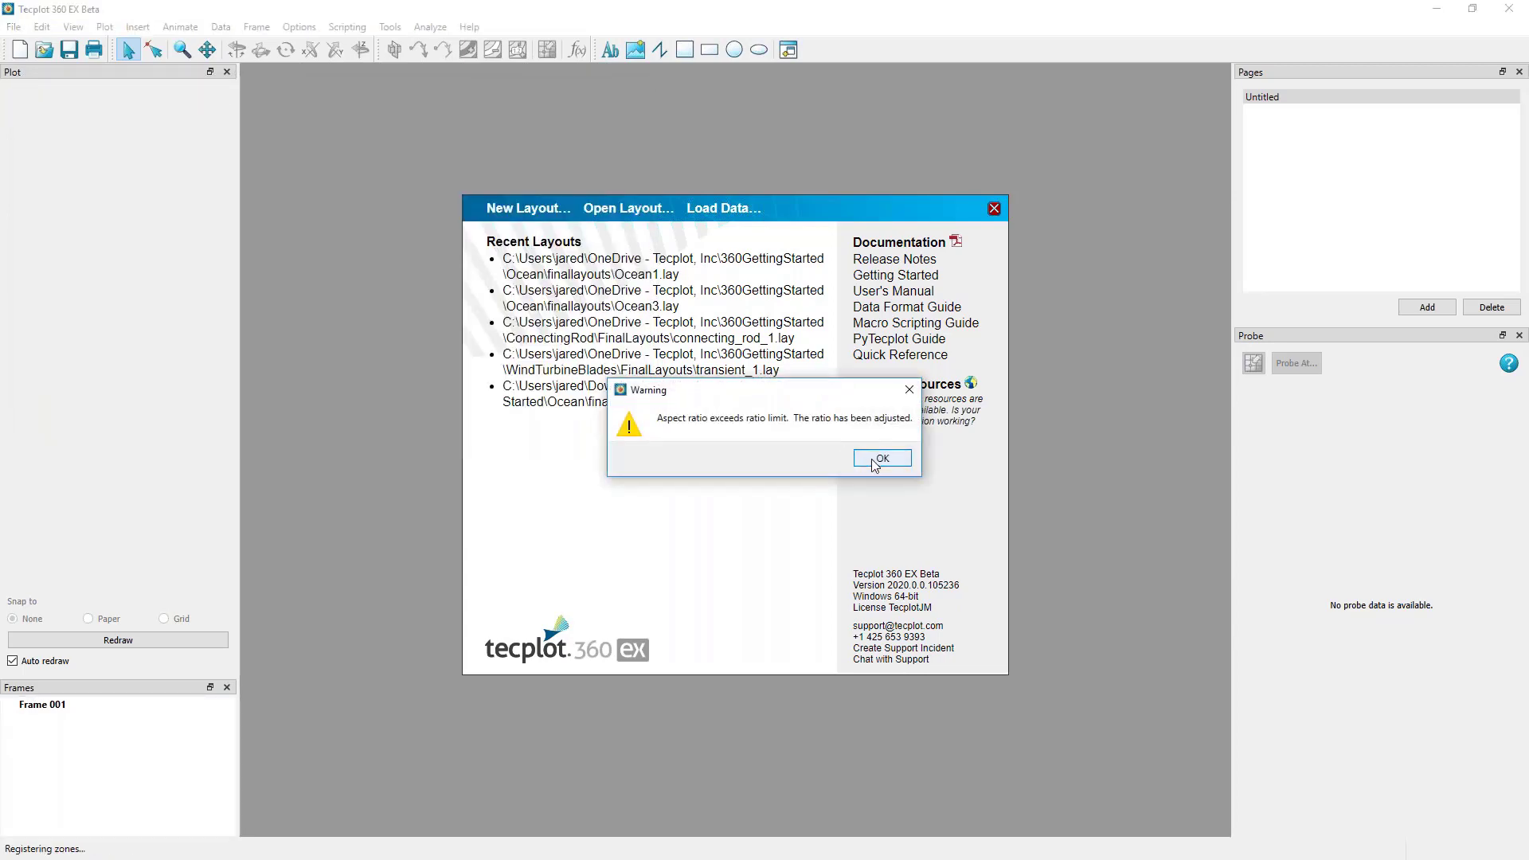
left_click(879, 458)
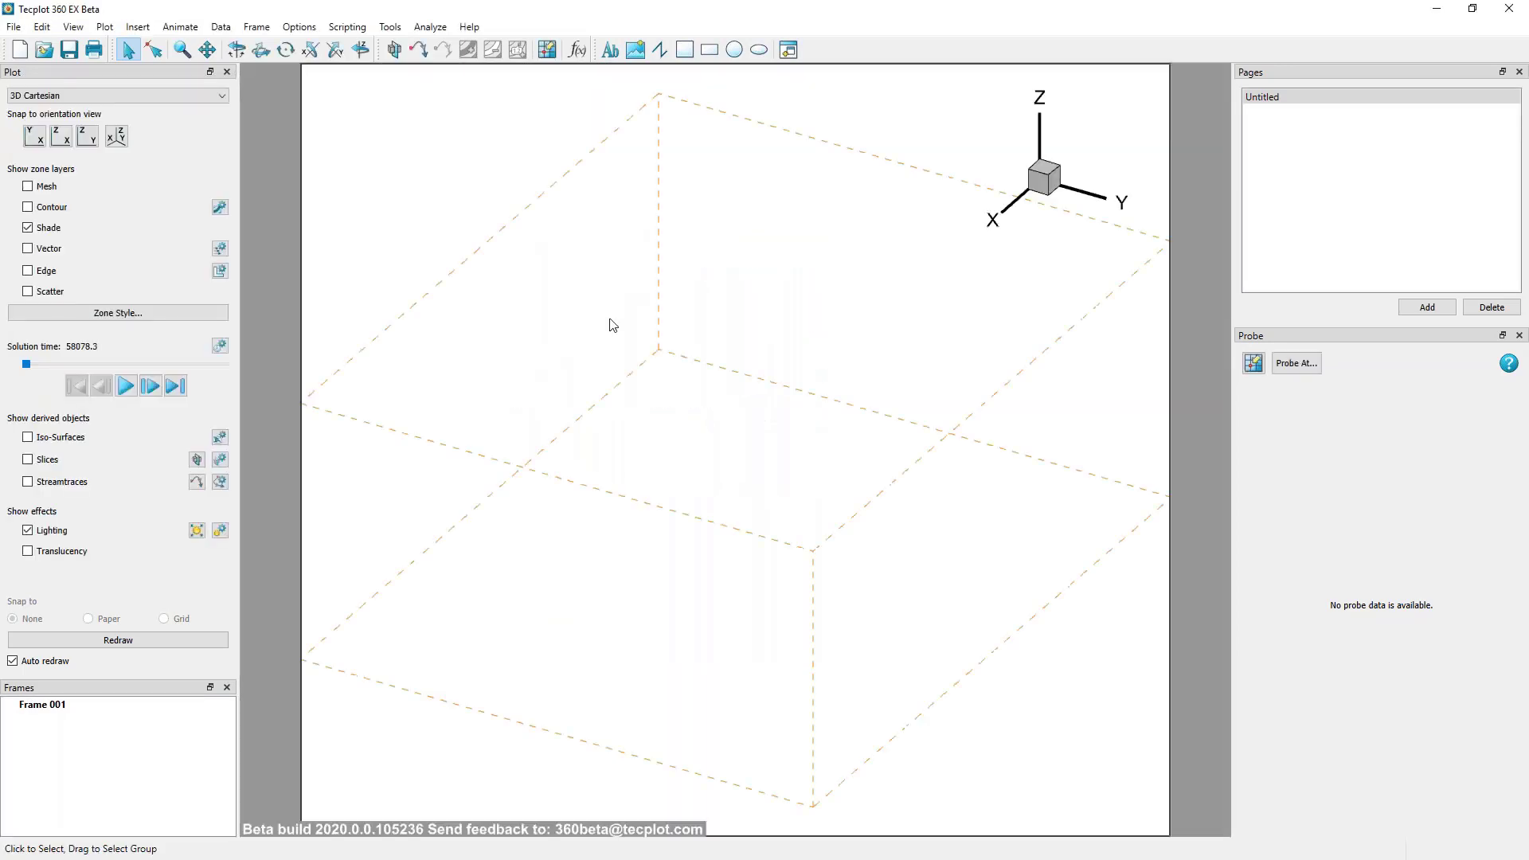
Turn off the bounding boxes for enabled volume zones with no style.
scroll(732, 478, "down", 1)
left_click(301, 30)
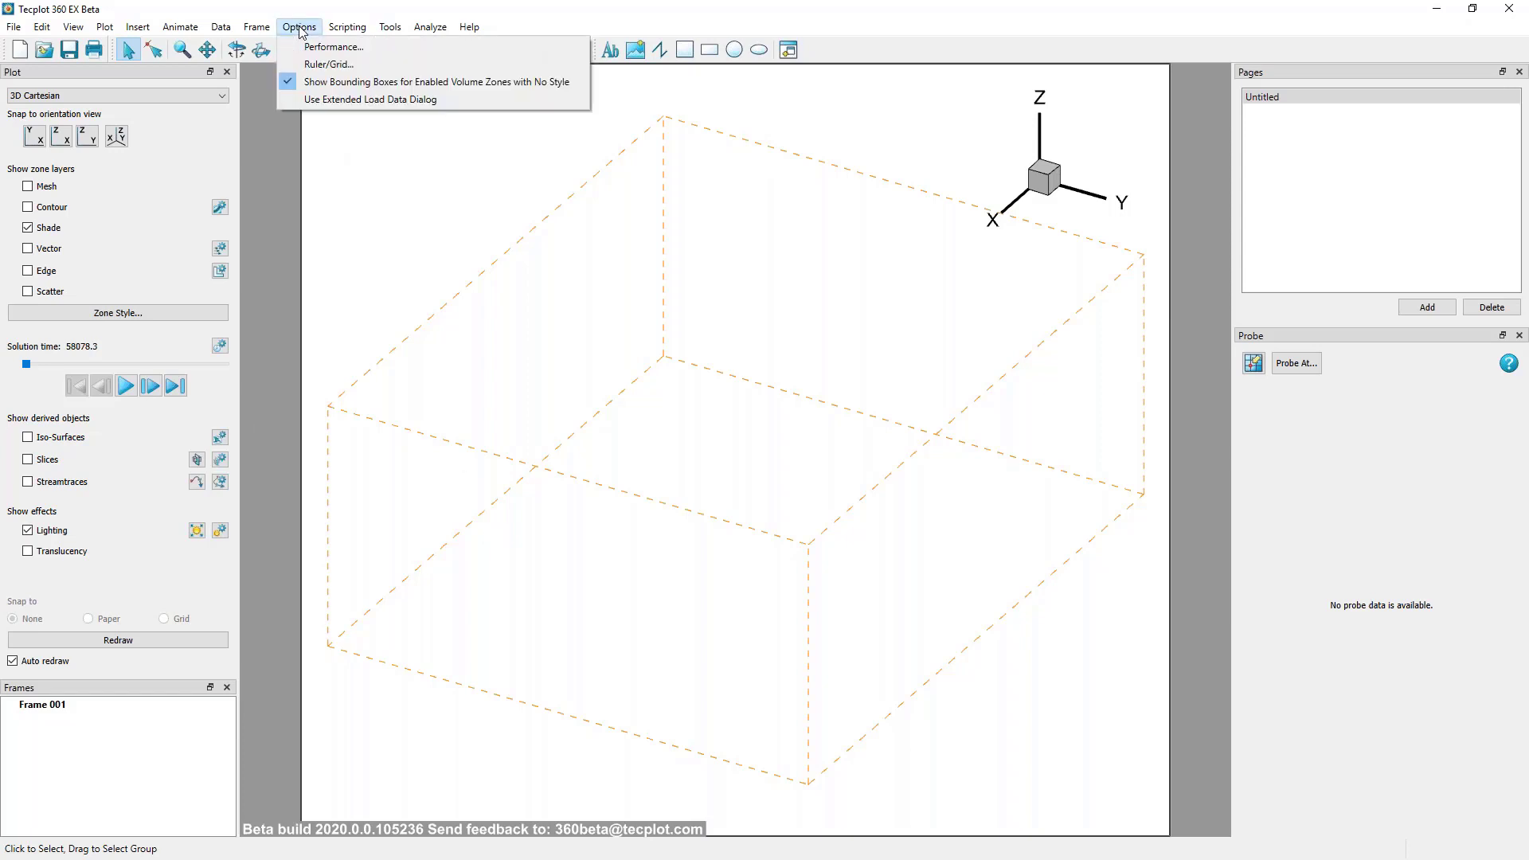
left_click(302, 83)
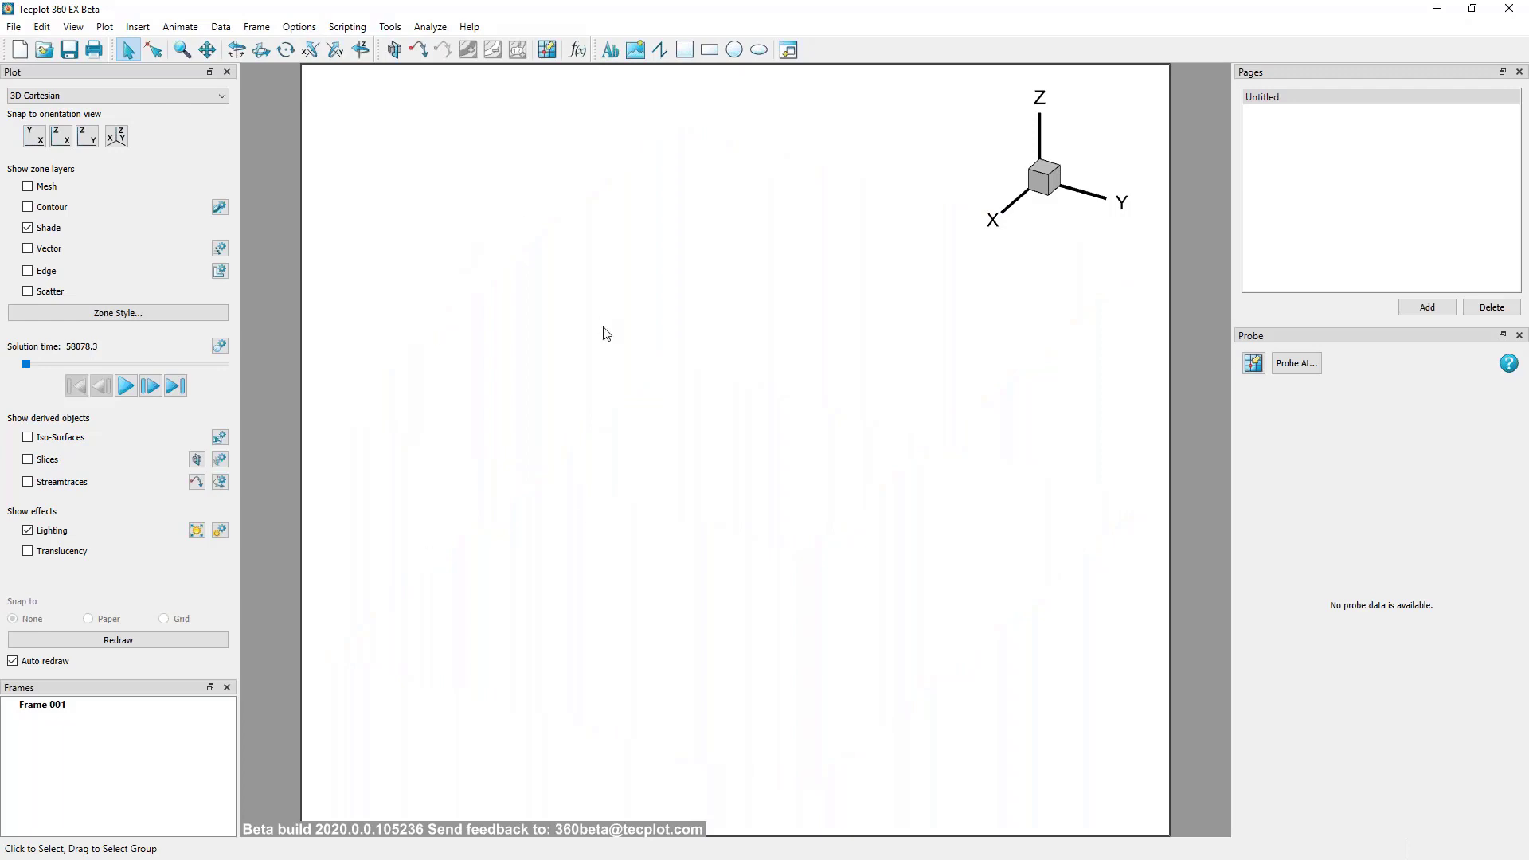
Show the Contour layer with surfaces turned on for the active zones, and shift the plot clear of the contour legend.
left_click(30, 208)
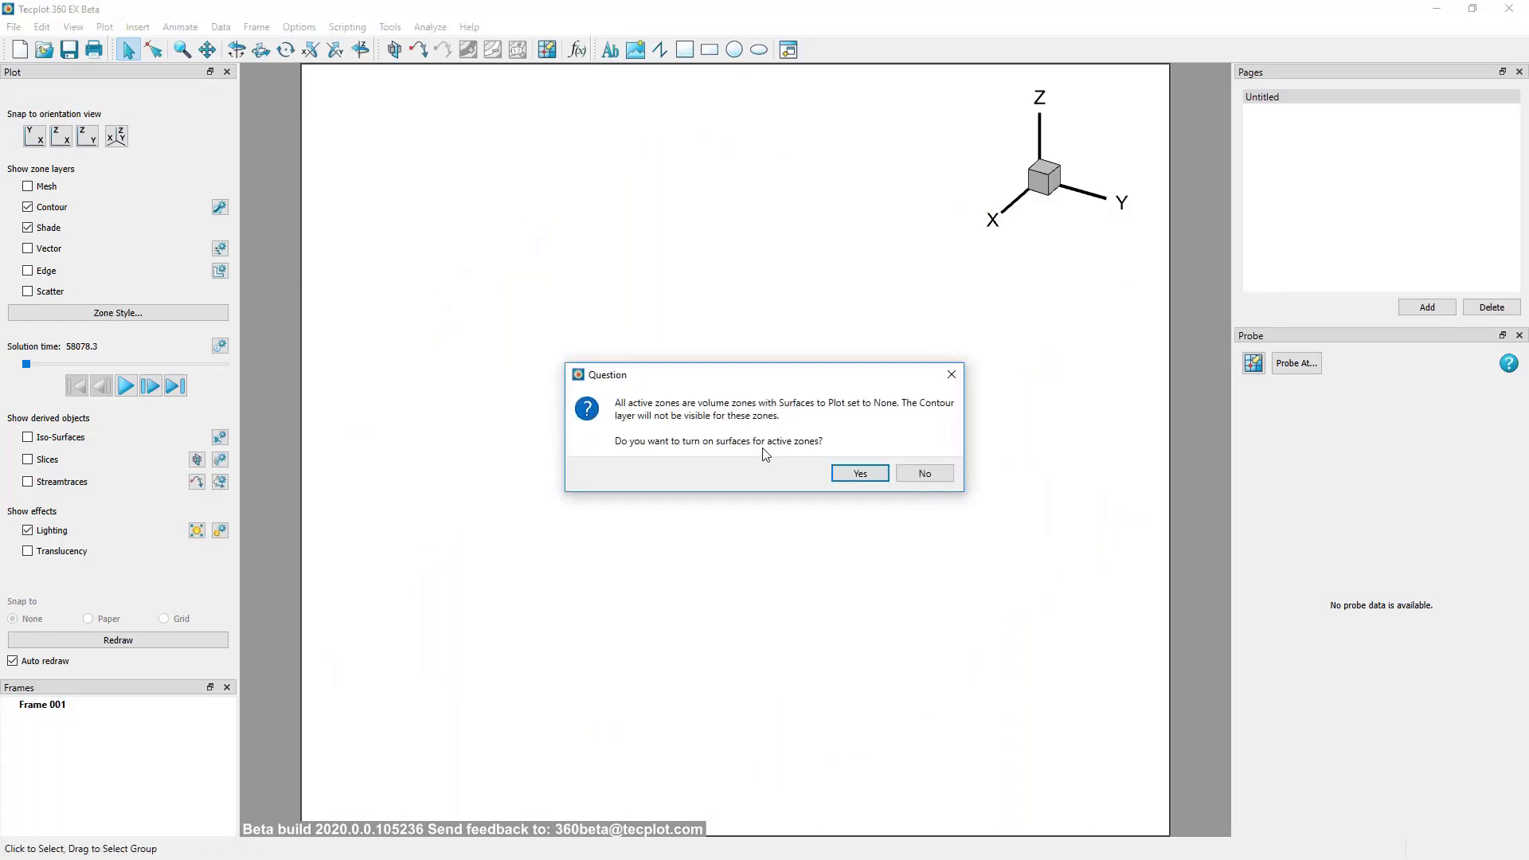
left_click(859, 475)
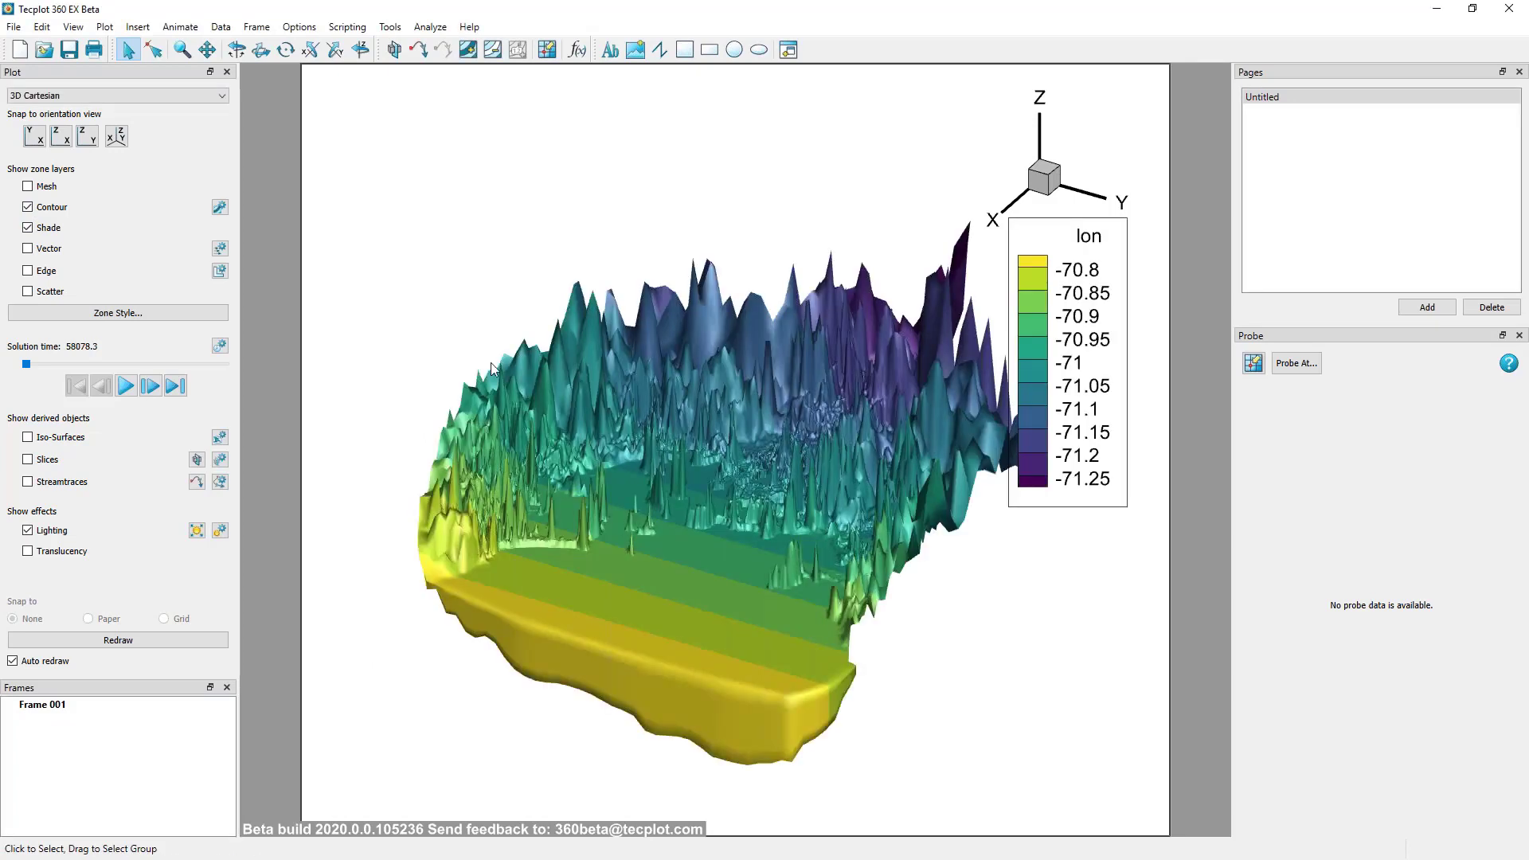
right_click_drag(704, 592, 646, 585)
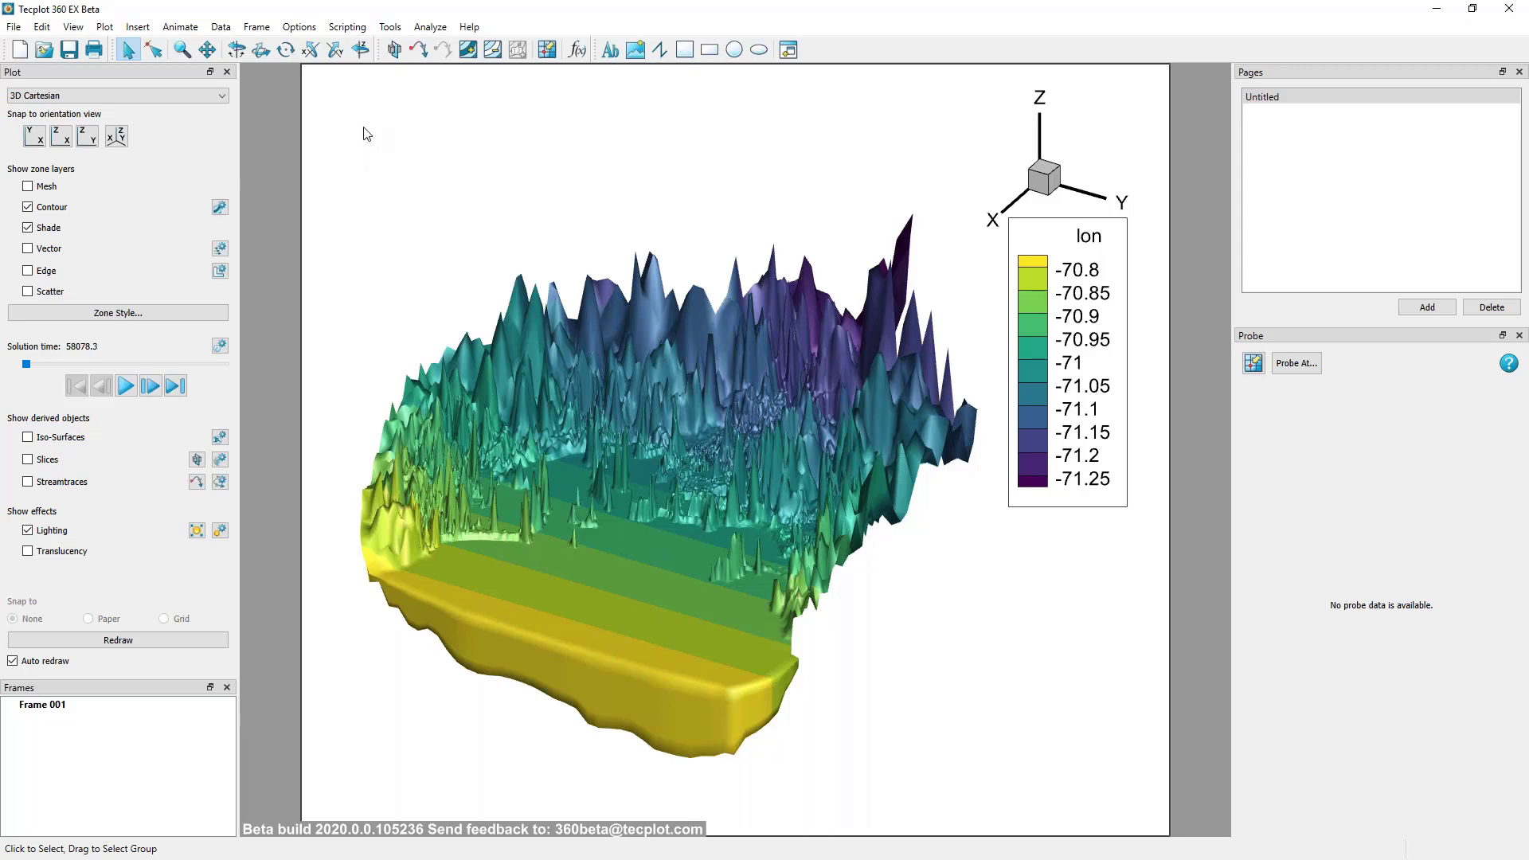
Try selecting the ocean zone and the orientation axis in the plot, and activate the Adjustor tool.
left_click(627, 442)
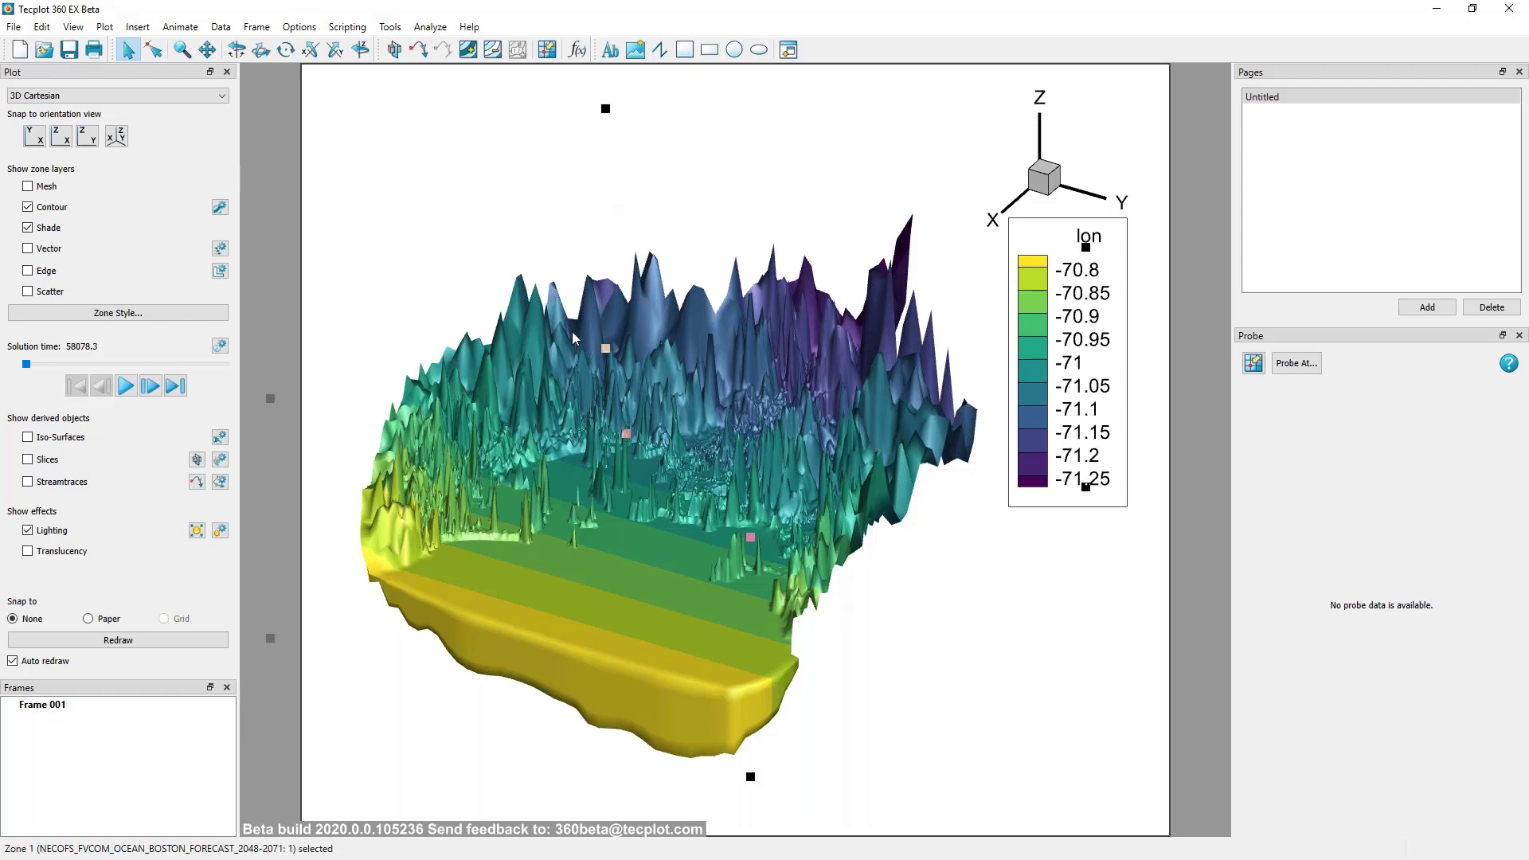
left_click(998, 288)
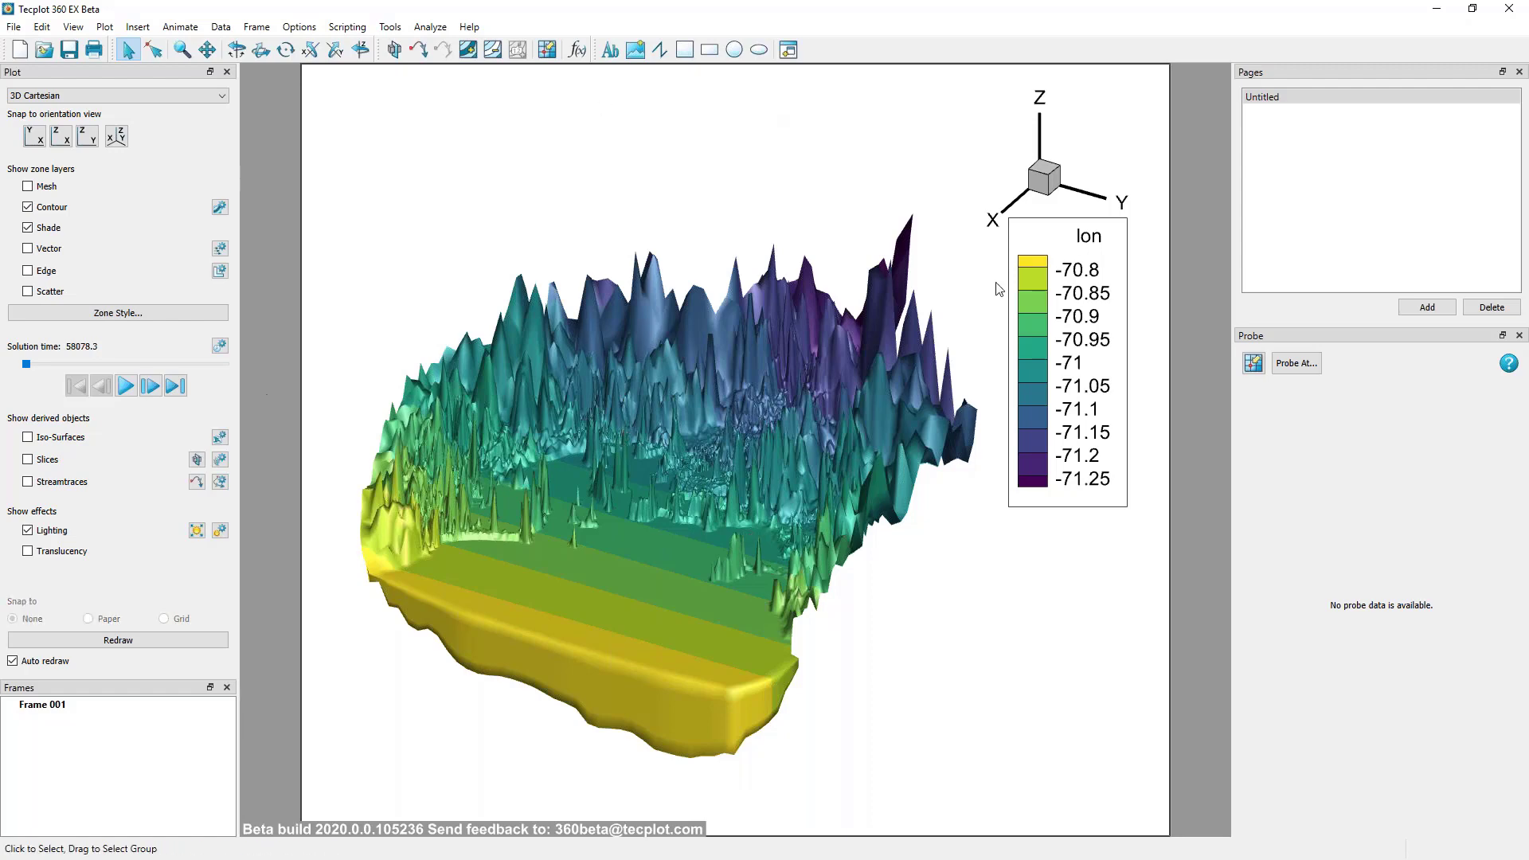
left_click(1039, 170)
left_click(545, 170)
left_click(152, 54)
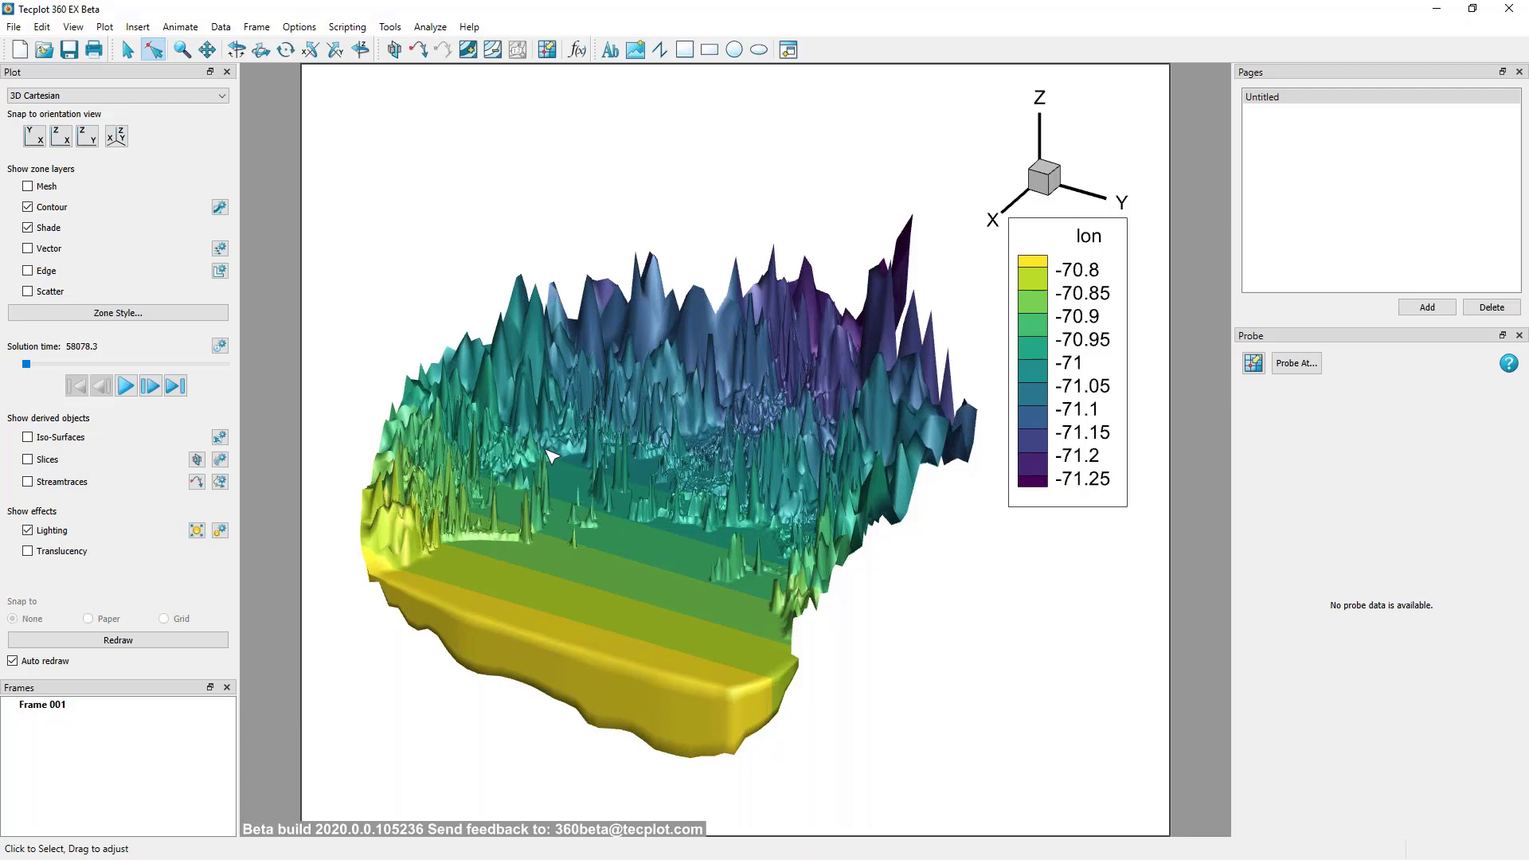
Zoom into a boxed region of the ocean surface, zoom back out and translate the plot.
left_click(182, 51)
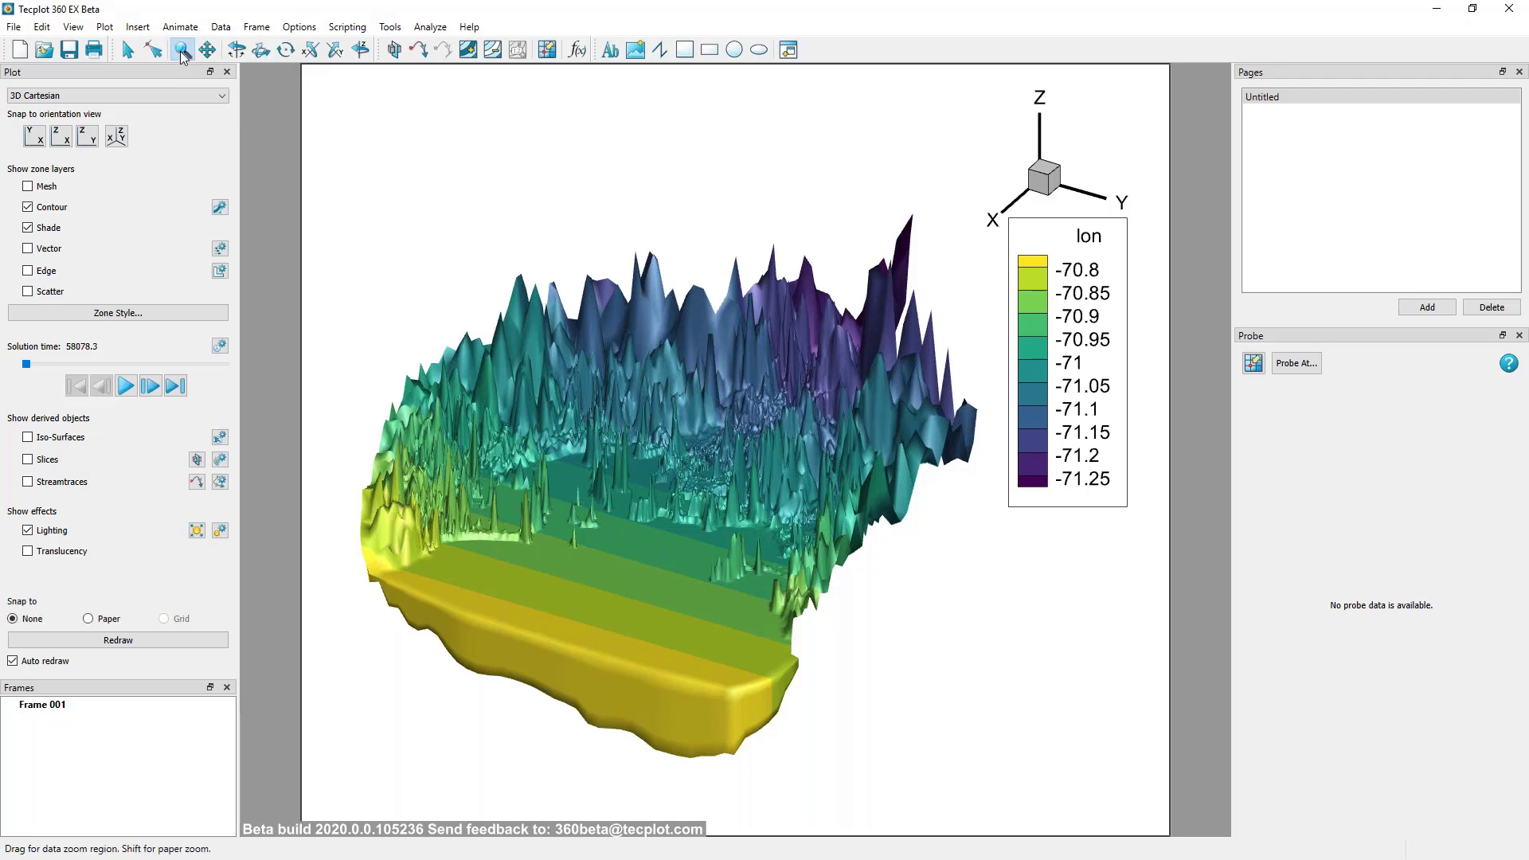
left_click_drag(491, 474, 758, 628)
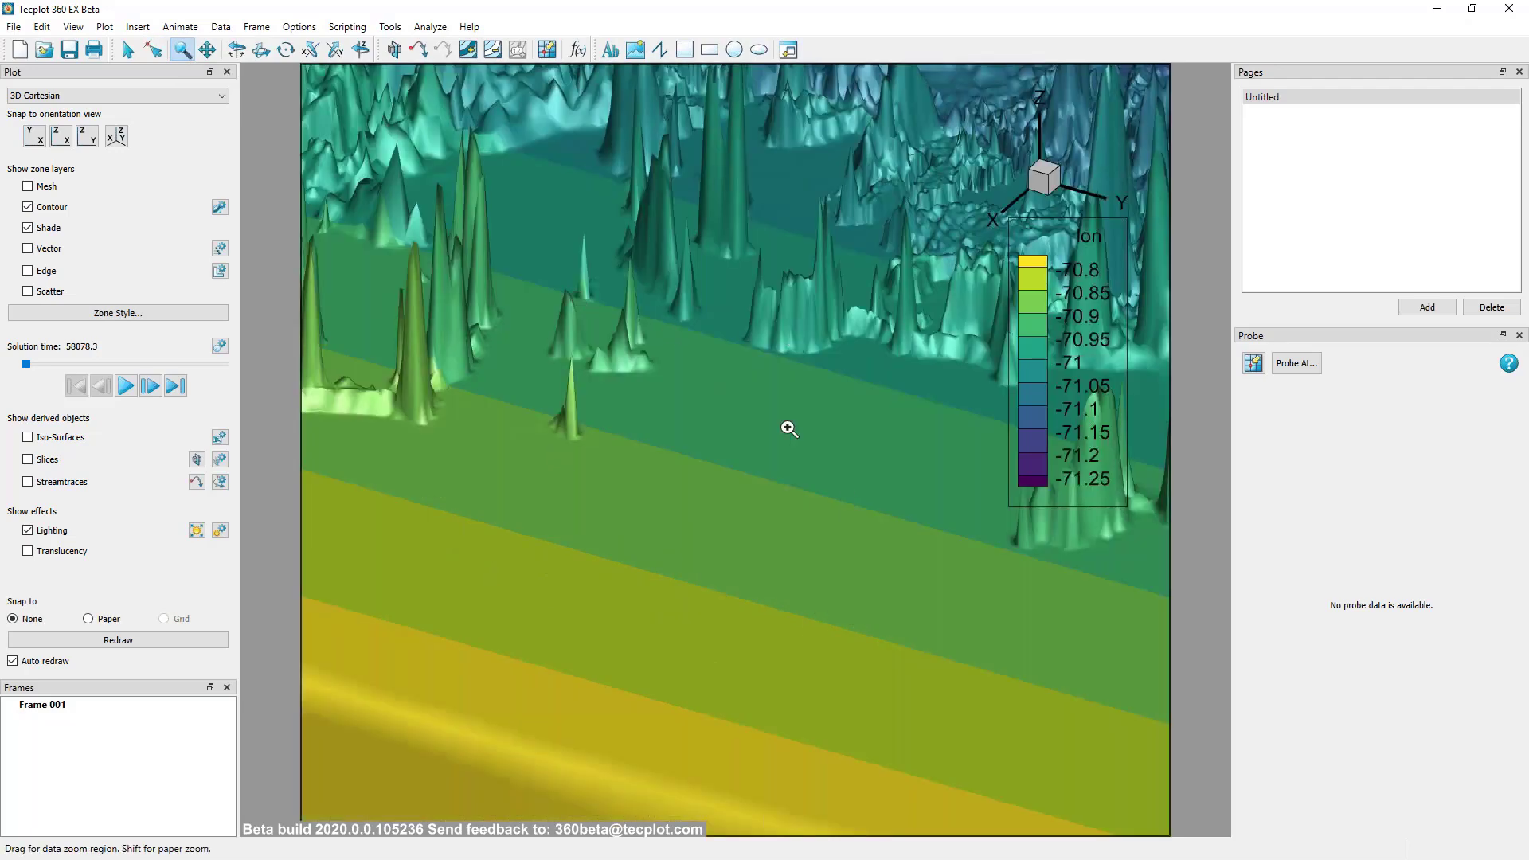
left_click(717, 470, "ctrl")
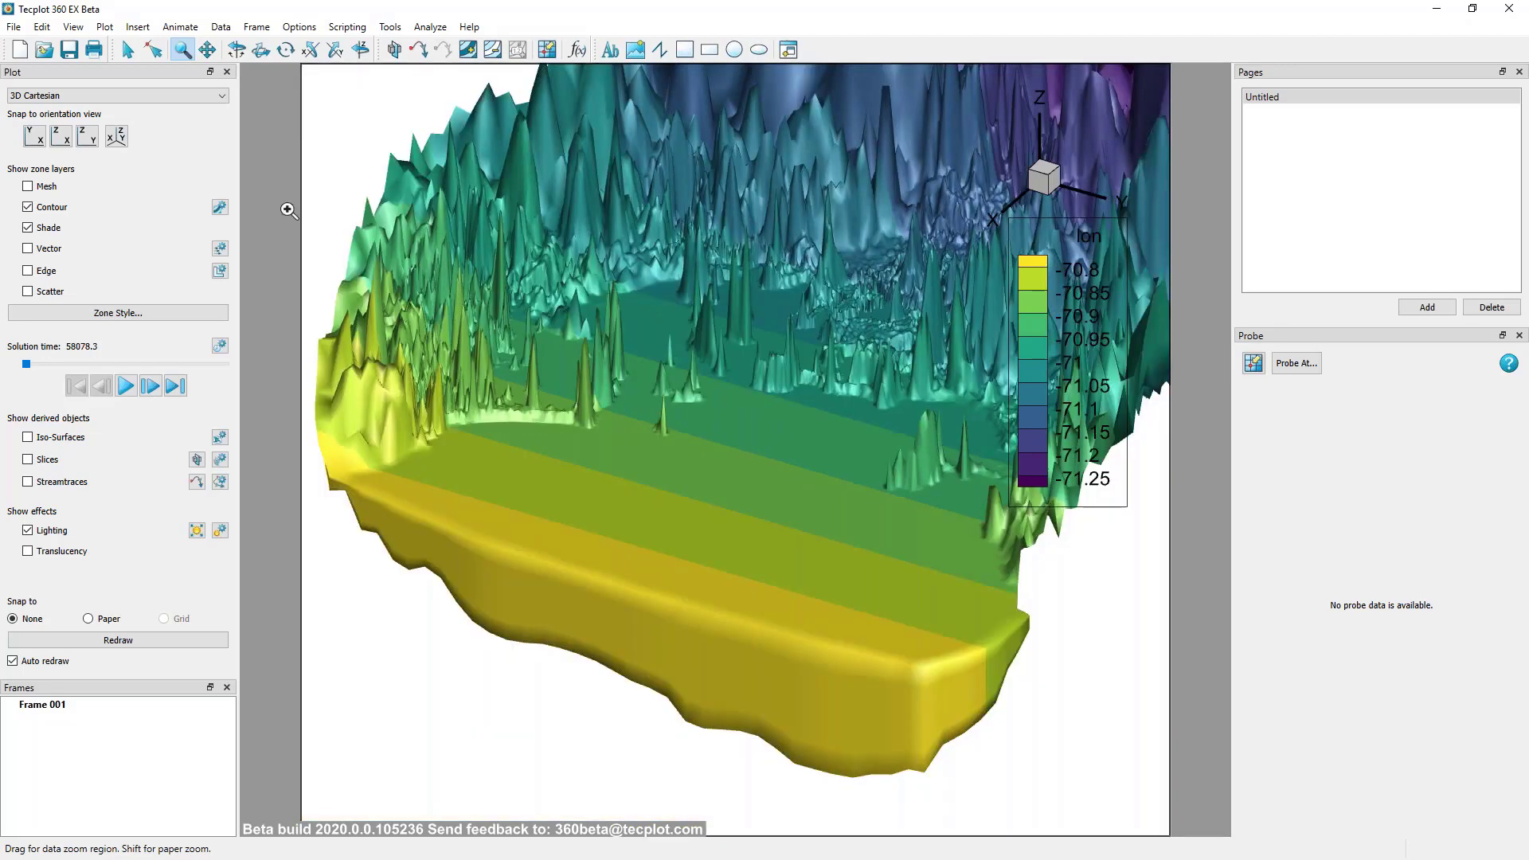
left_click(207, 49)
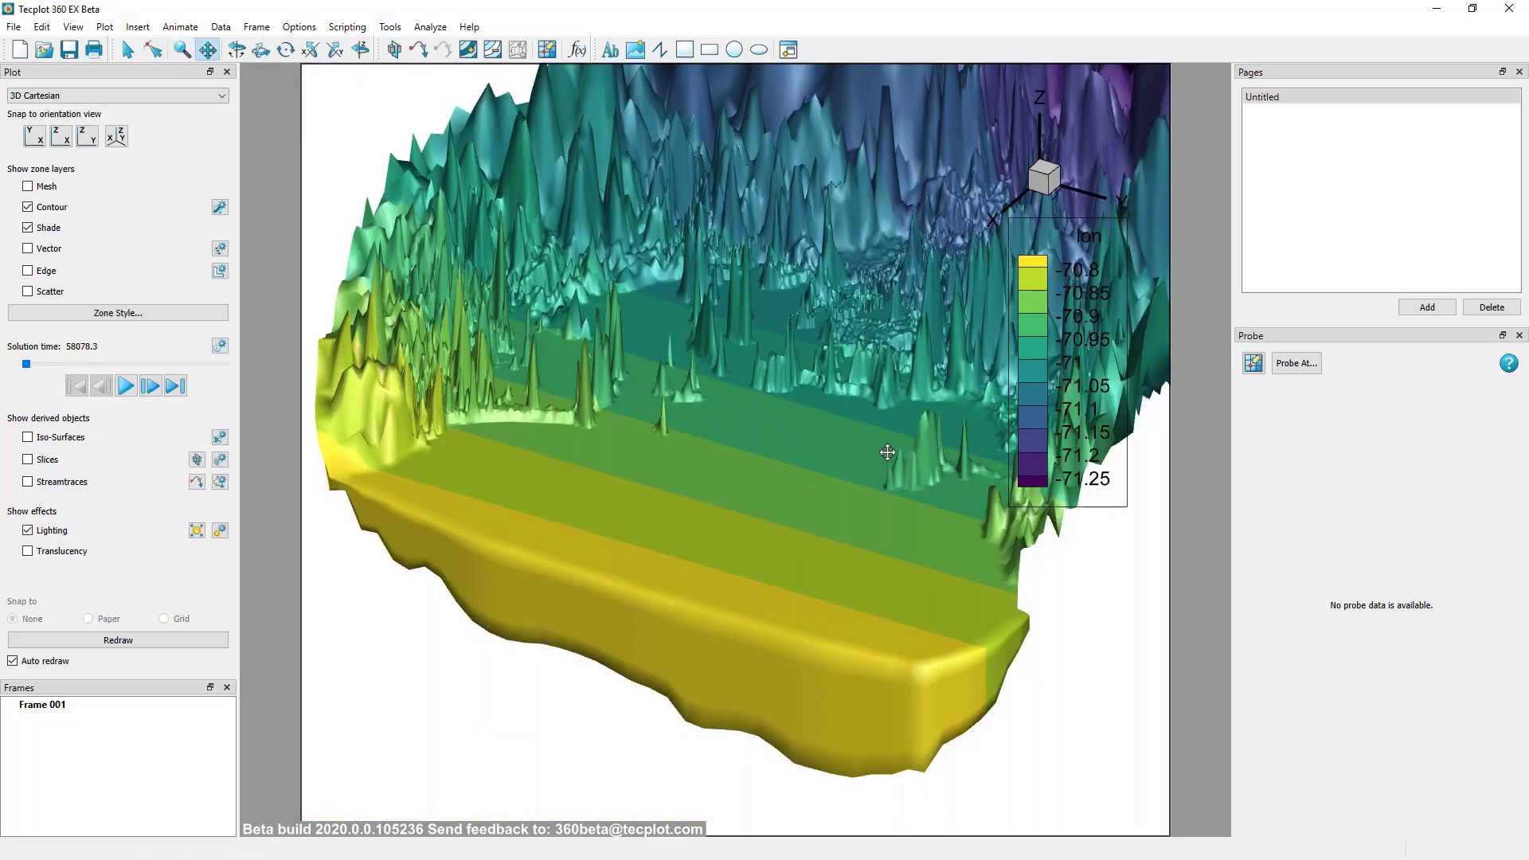
left_click_drag(925, 446, 857, 501)
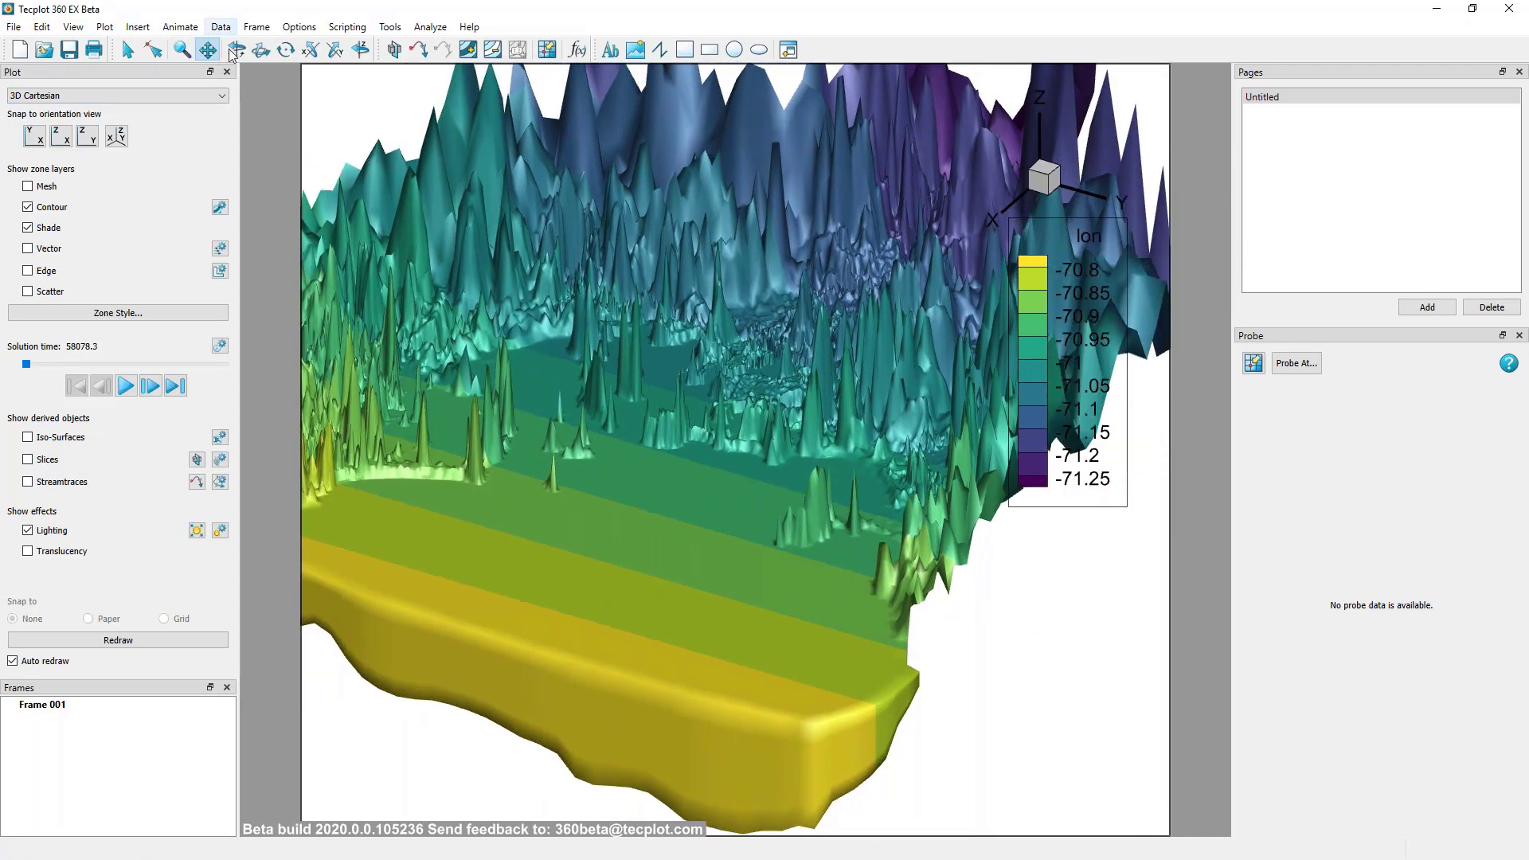
Rotate the ocean surface freely and about the Z axis to view it from other angles.
left_click(236, 49)
left_click_drag(843, 618, 368, 171)
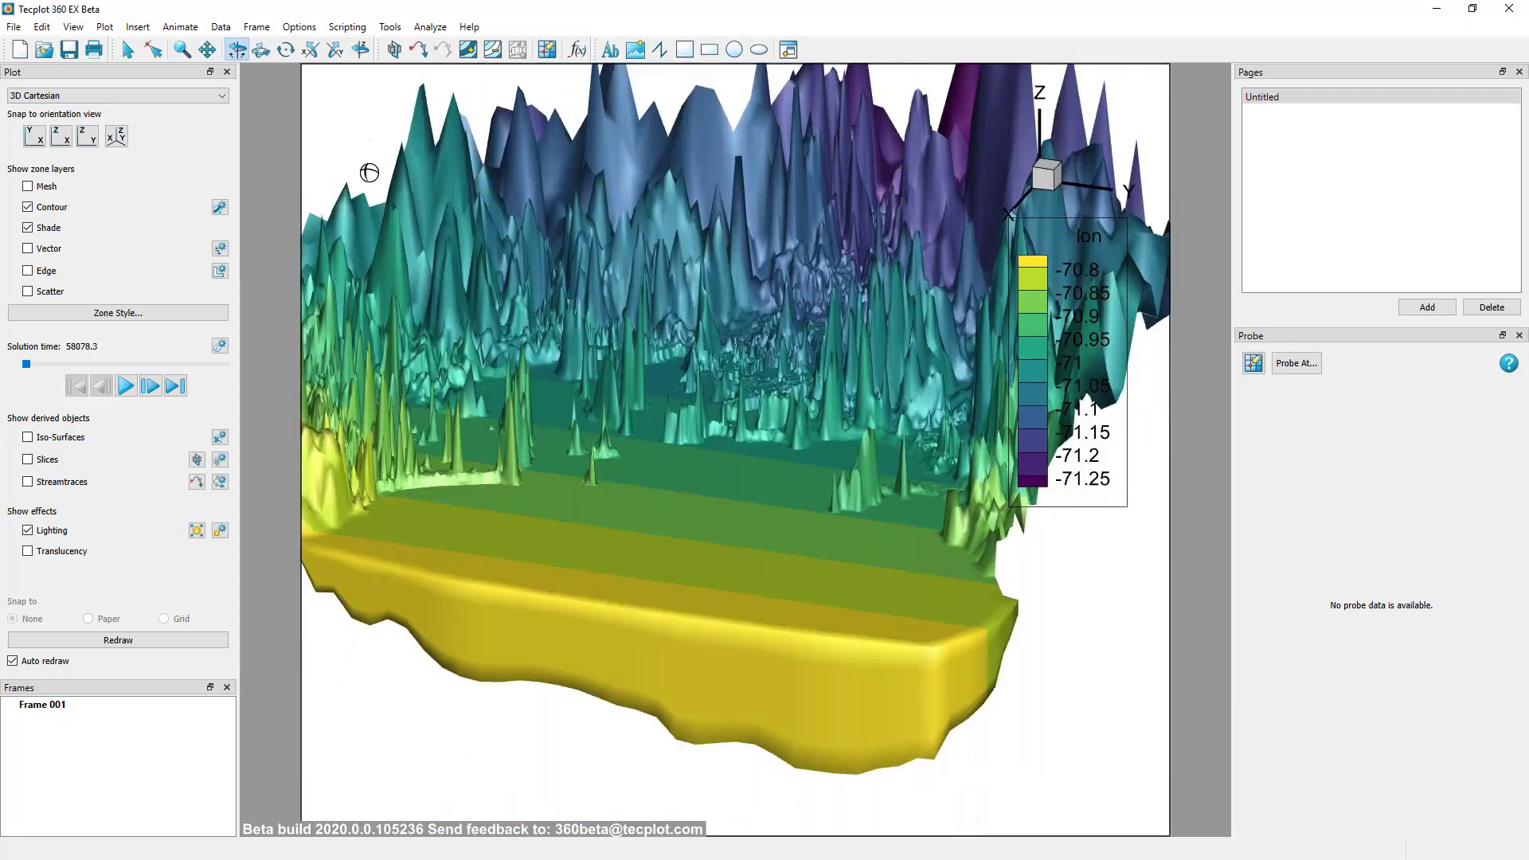
left_click(361, 50)
left_click_drag(844, 563, 662, 698)
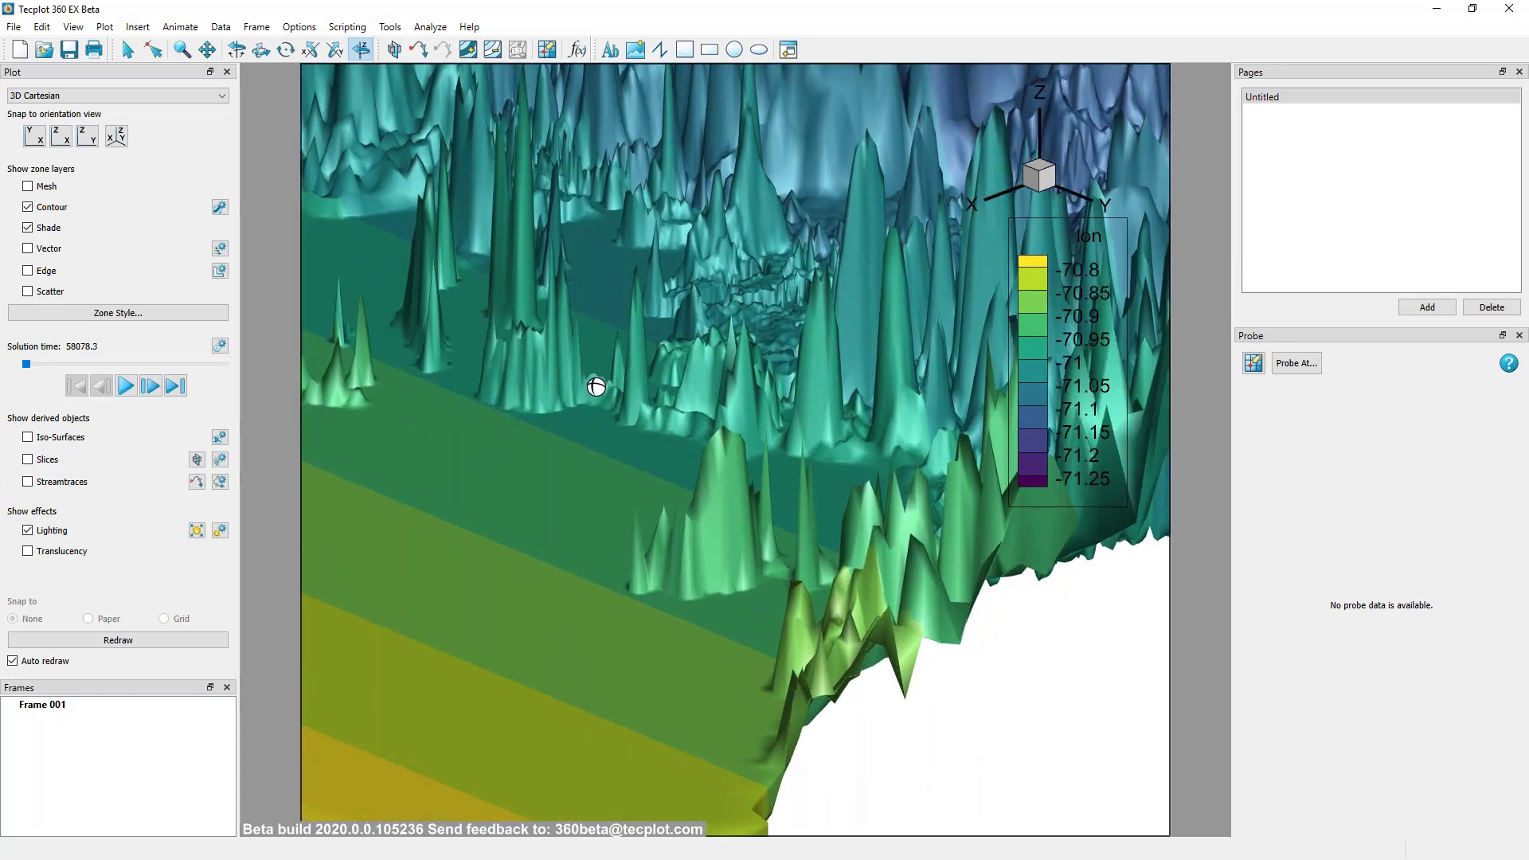
Return to the Selector tool and zoom and pan around the peaks of the ocean surface.
left_click(127, 50)
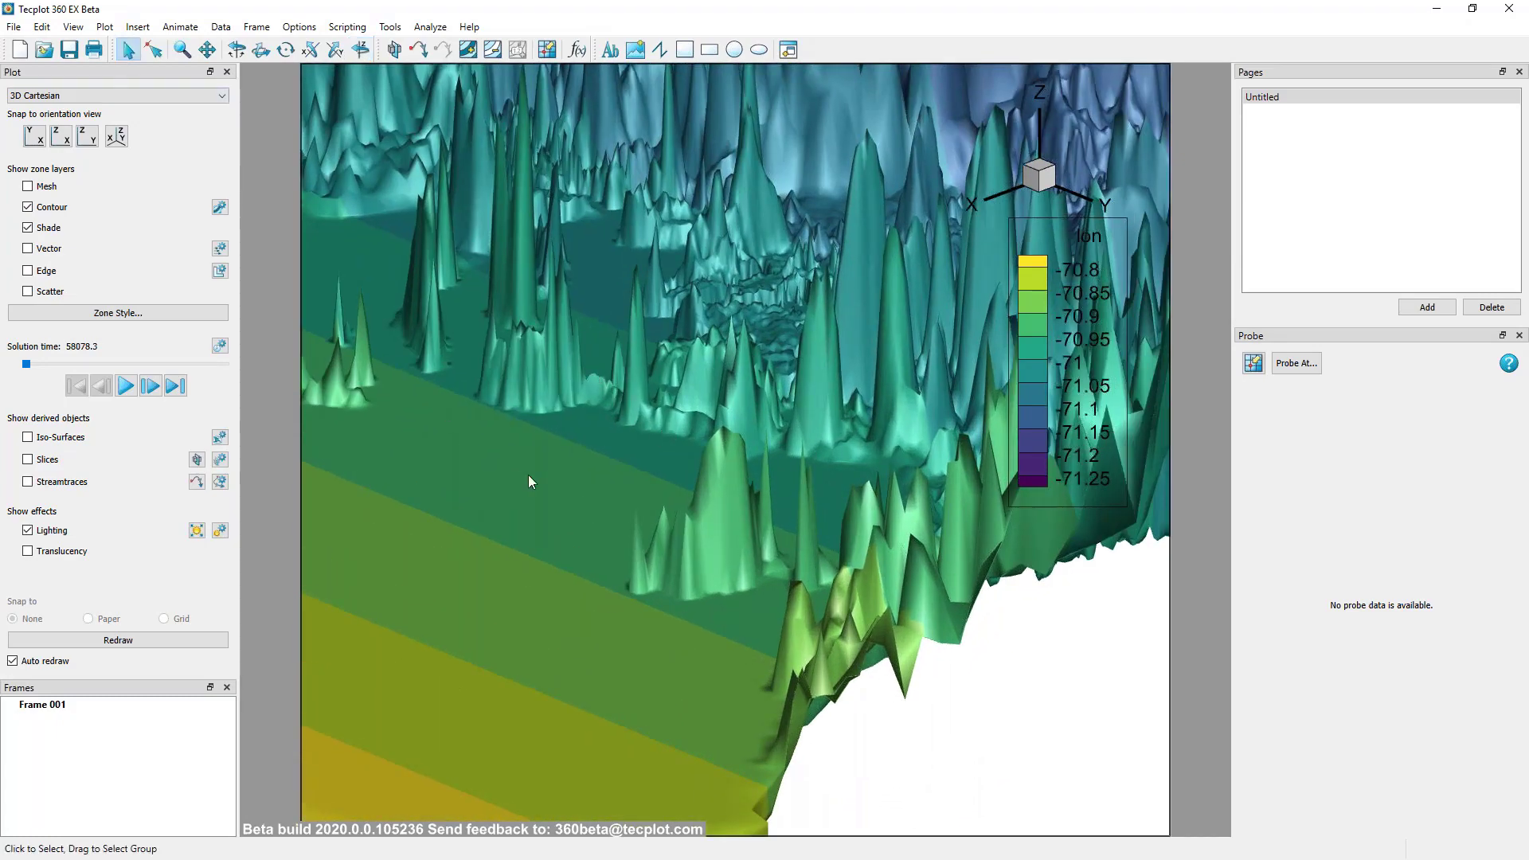
middle_click_drag(658, 480, 739, 536)
right_click_drag(550, 403, 609, 513)
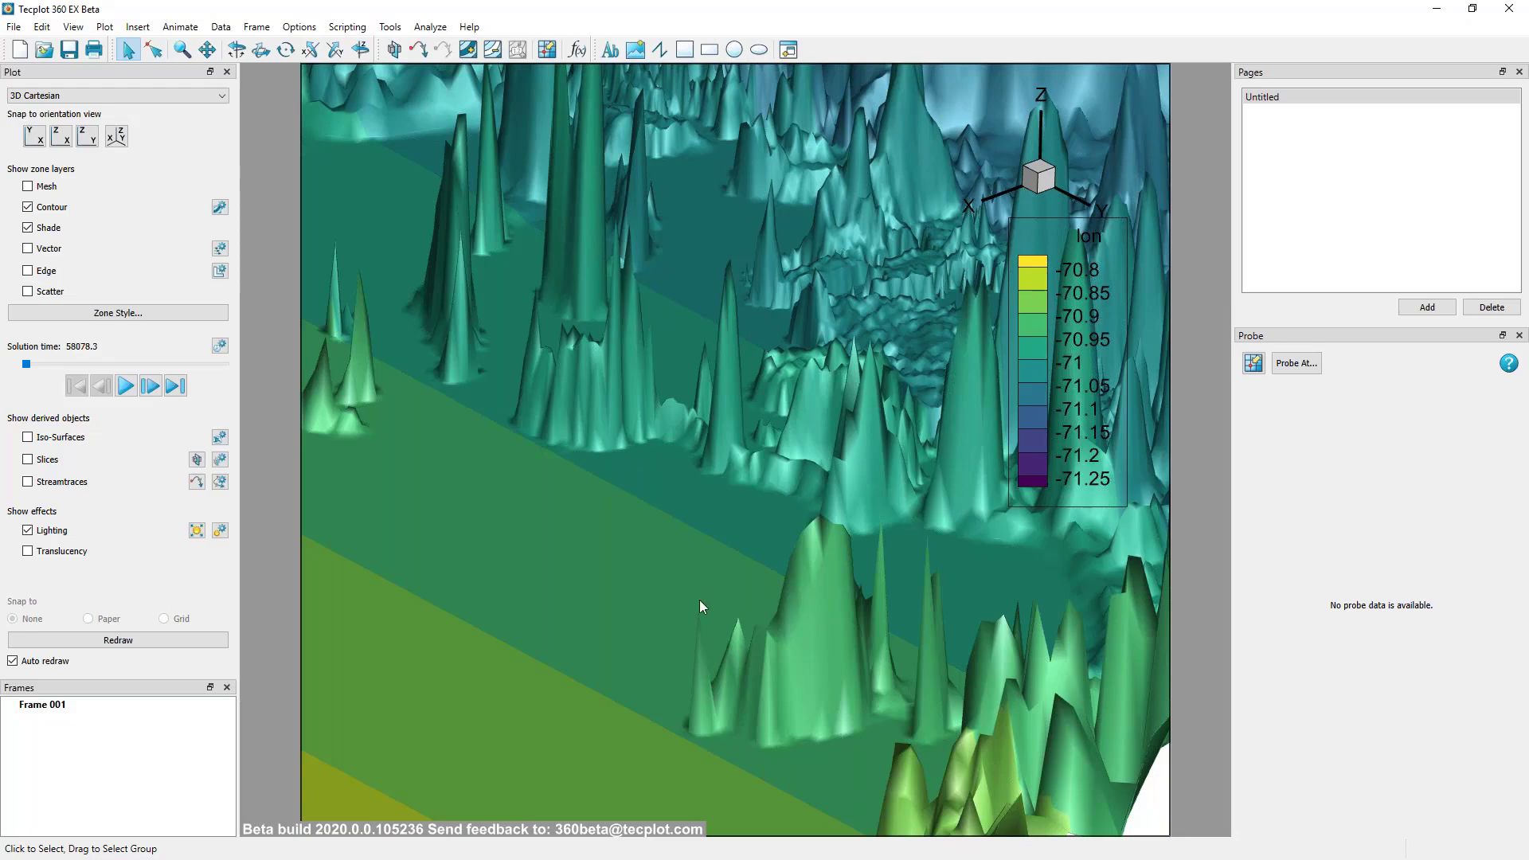
middle_click_drag(699, 599, 673, 329)
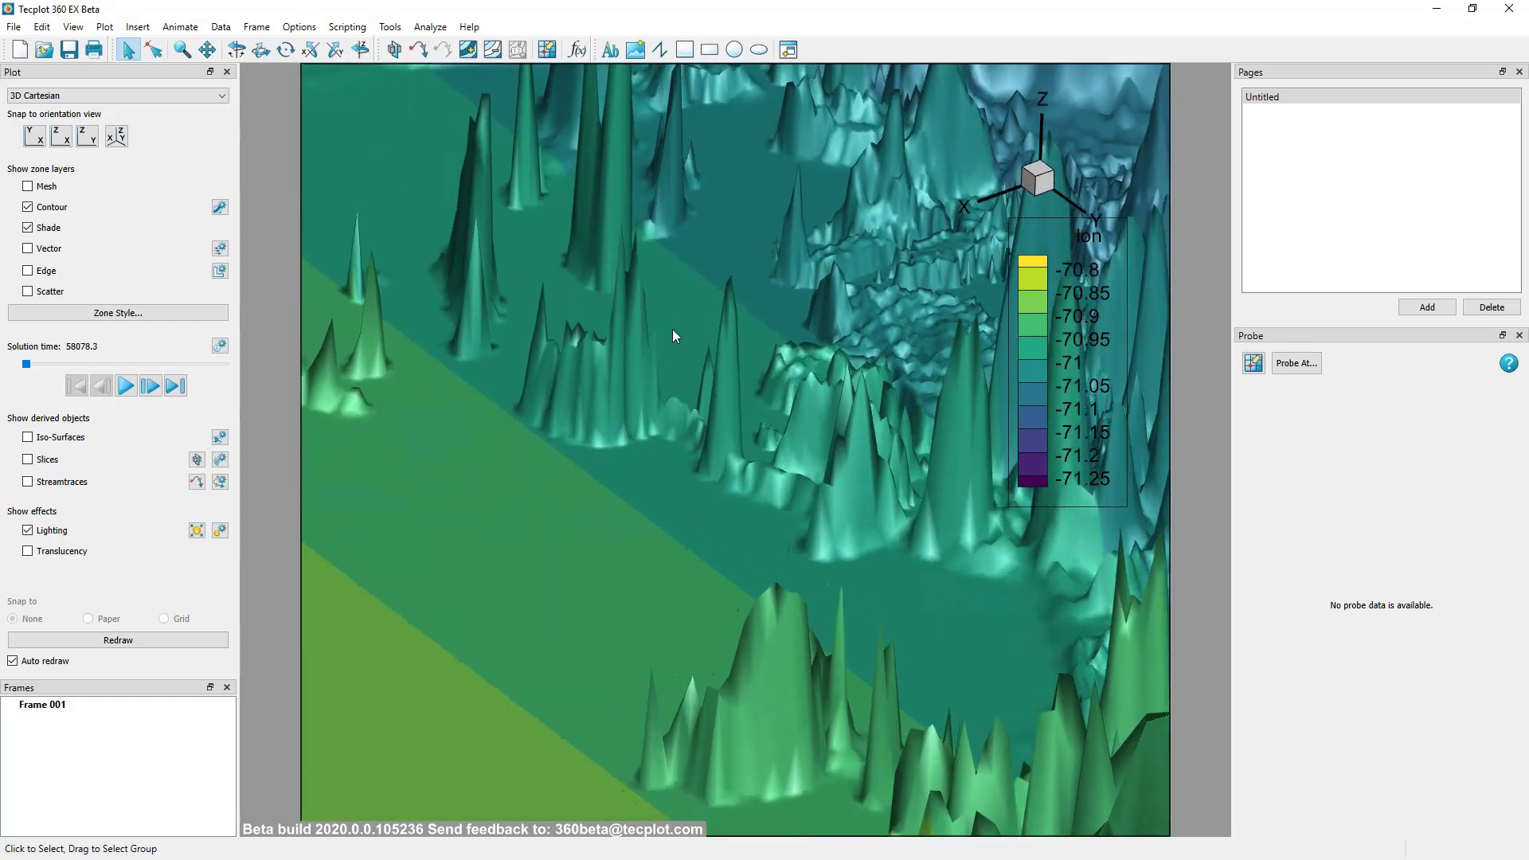
Fit the surfaces back into the frame, and apply a data fit to the view.
middle_click_drag(701, 432, 643, 504)
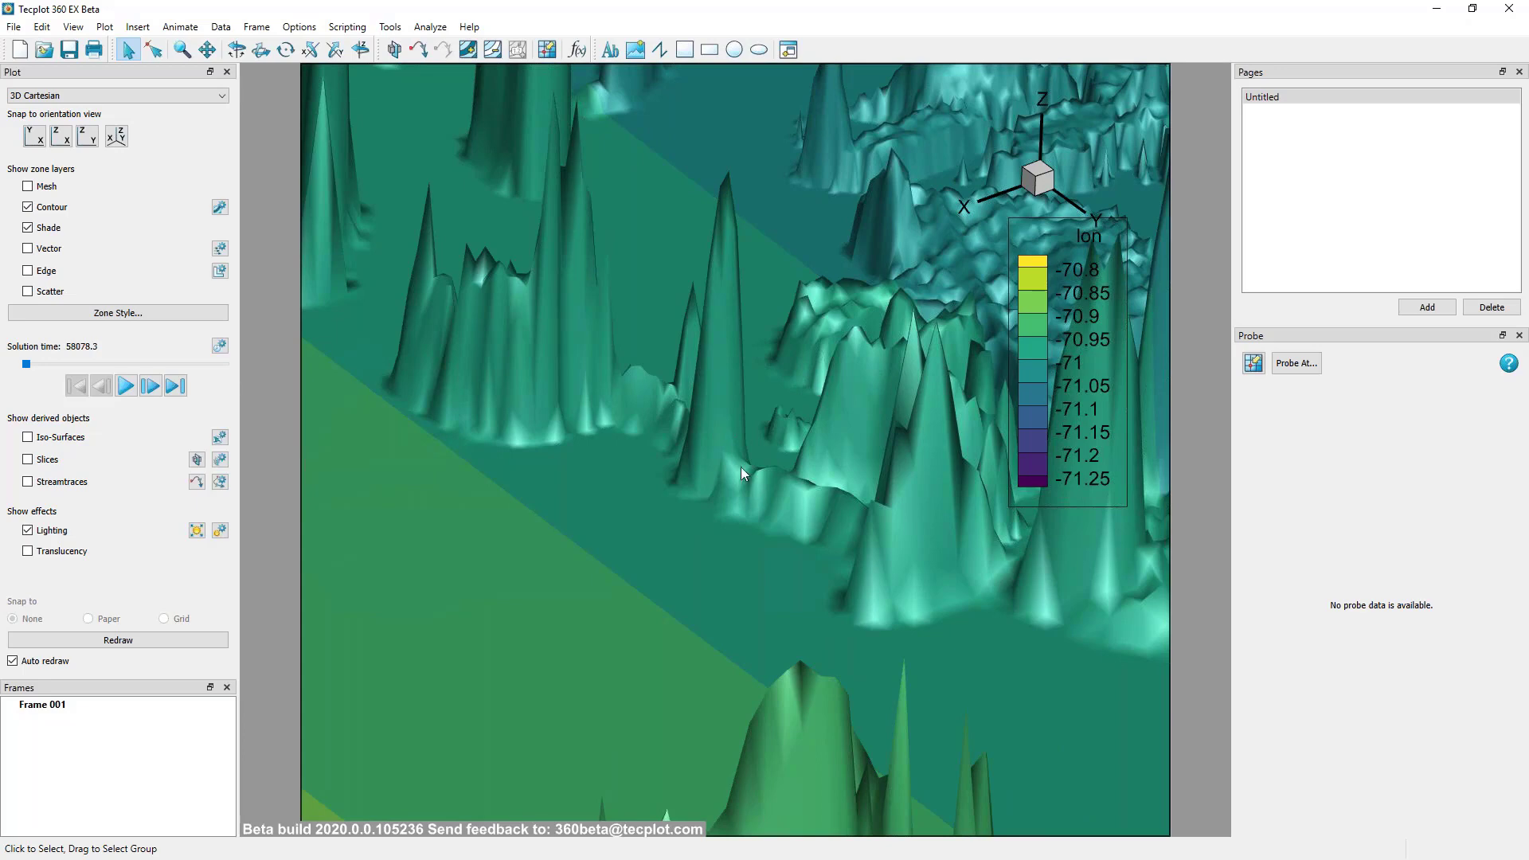
key("ctrl+f")
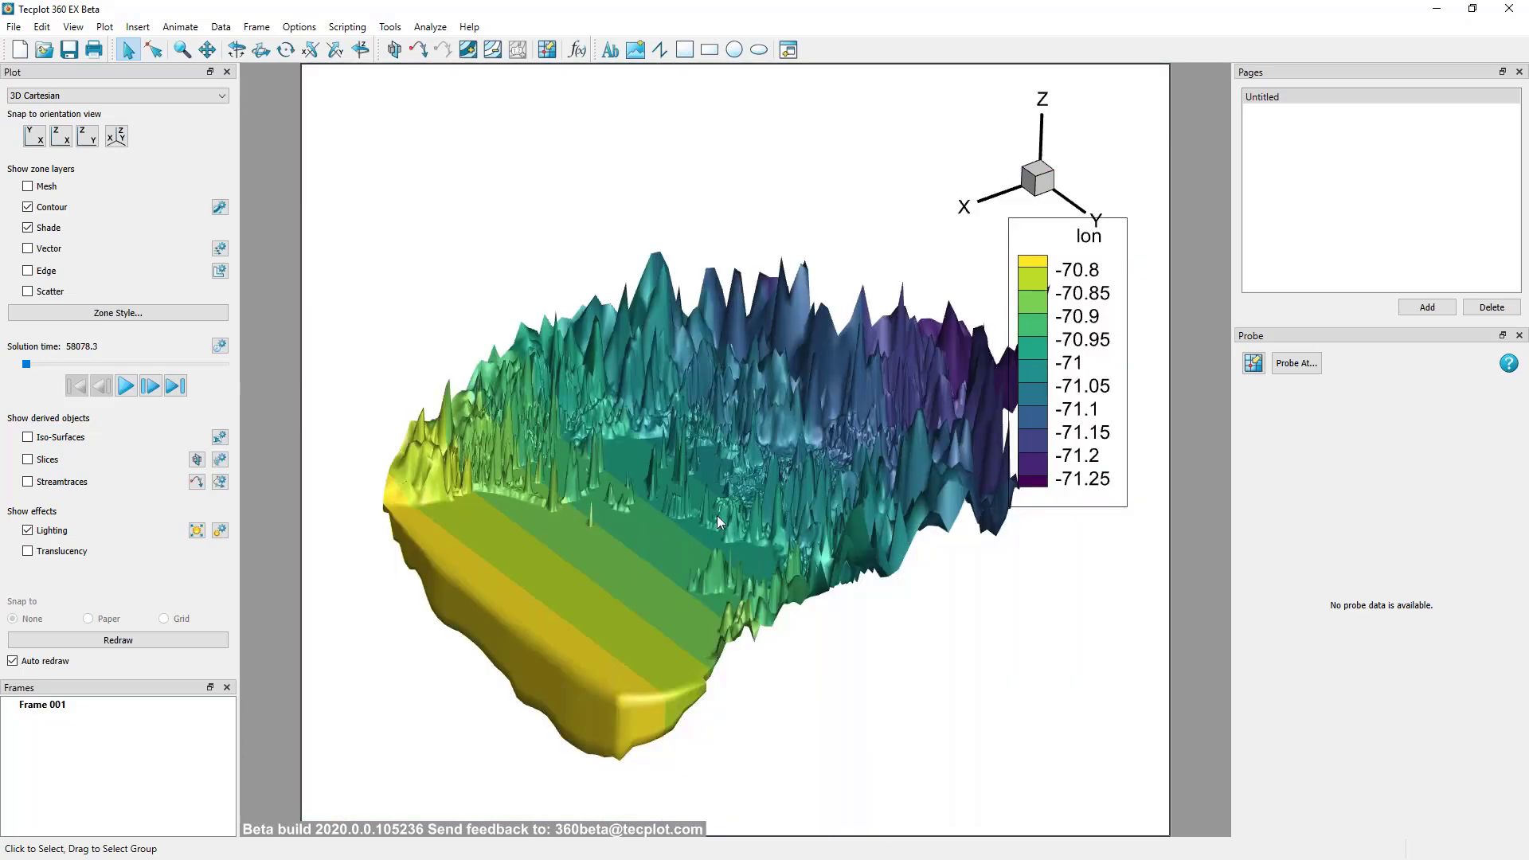
left_click(74, 27)
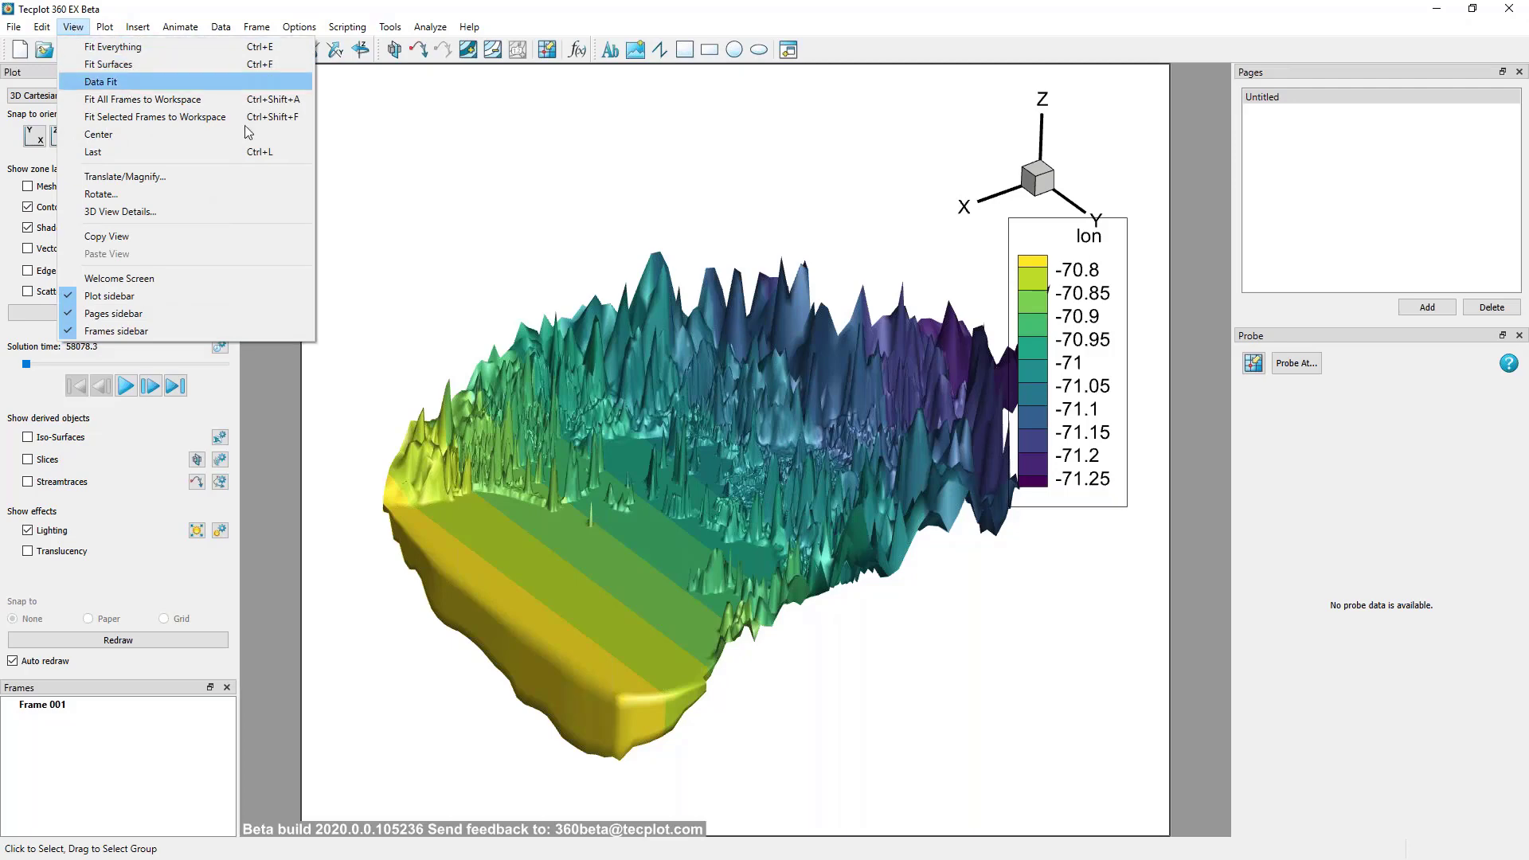
left_click(88, 82)
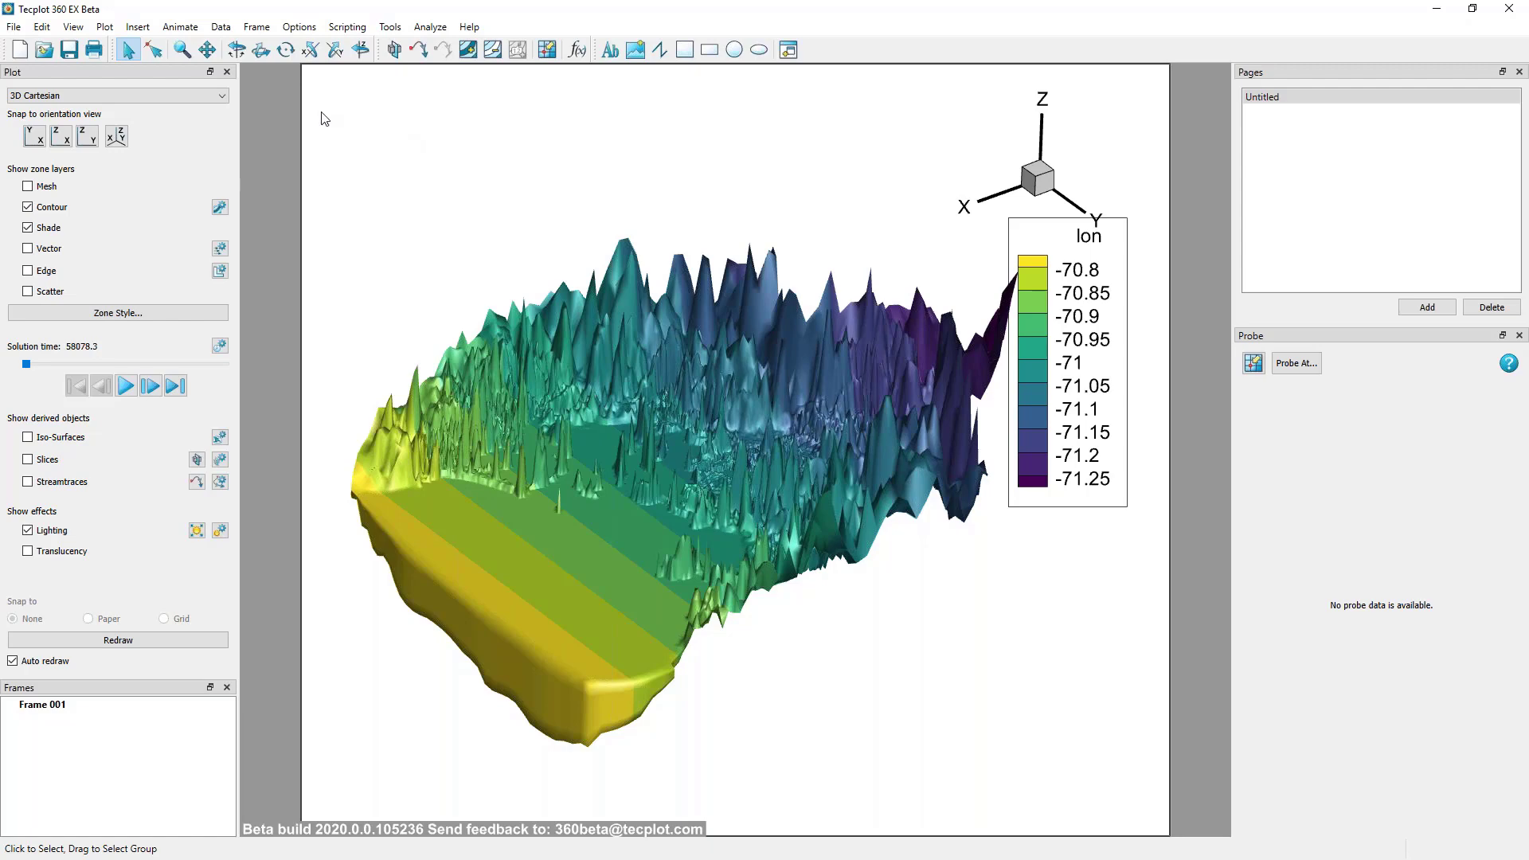
Open the data set information and enlarge its window so the full zone names can be read.
left_click(215, 31)
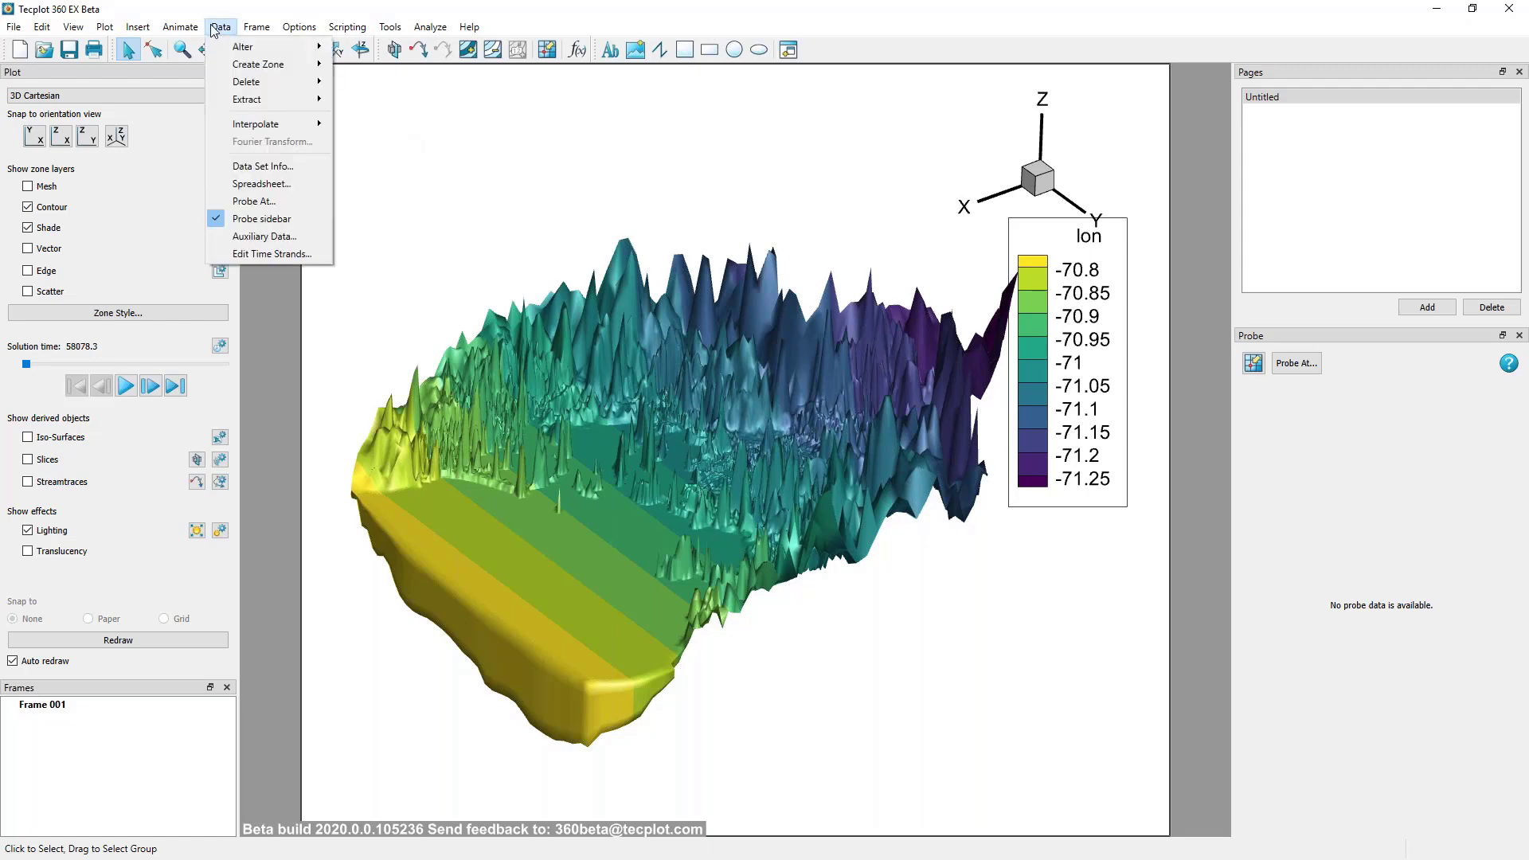
left_click(220, 168)
left_click_drag(757, 97, 746, 196)
left_click(490, 190)
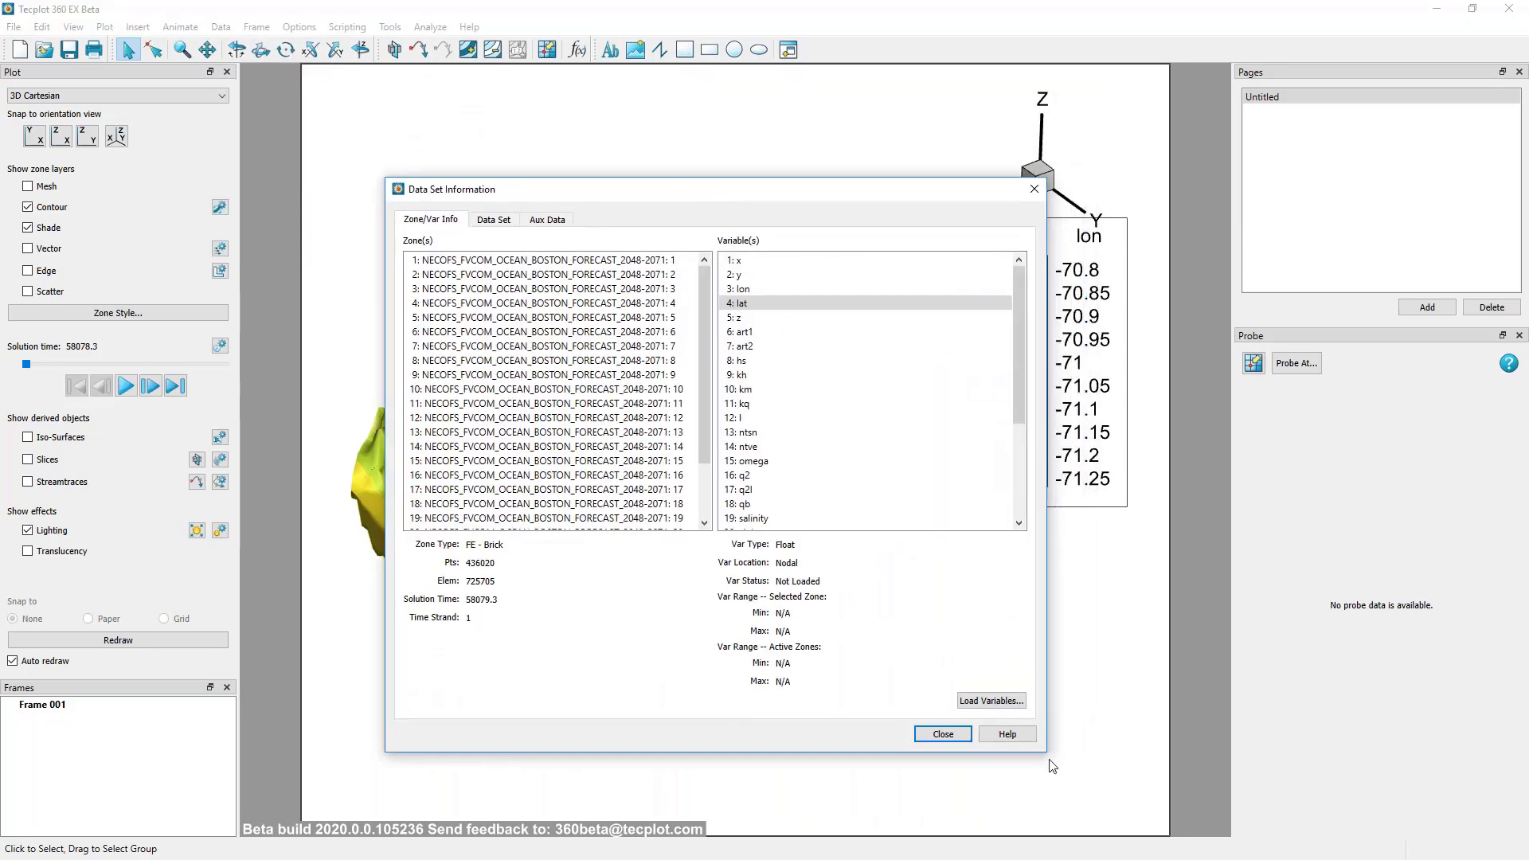
left_click_drag(1046, 751, 1011, 749)
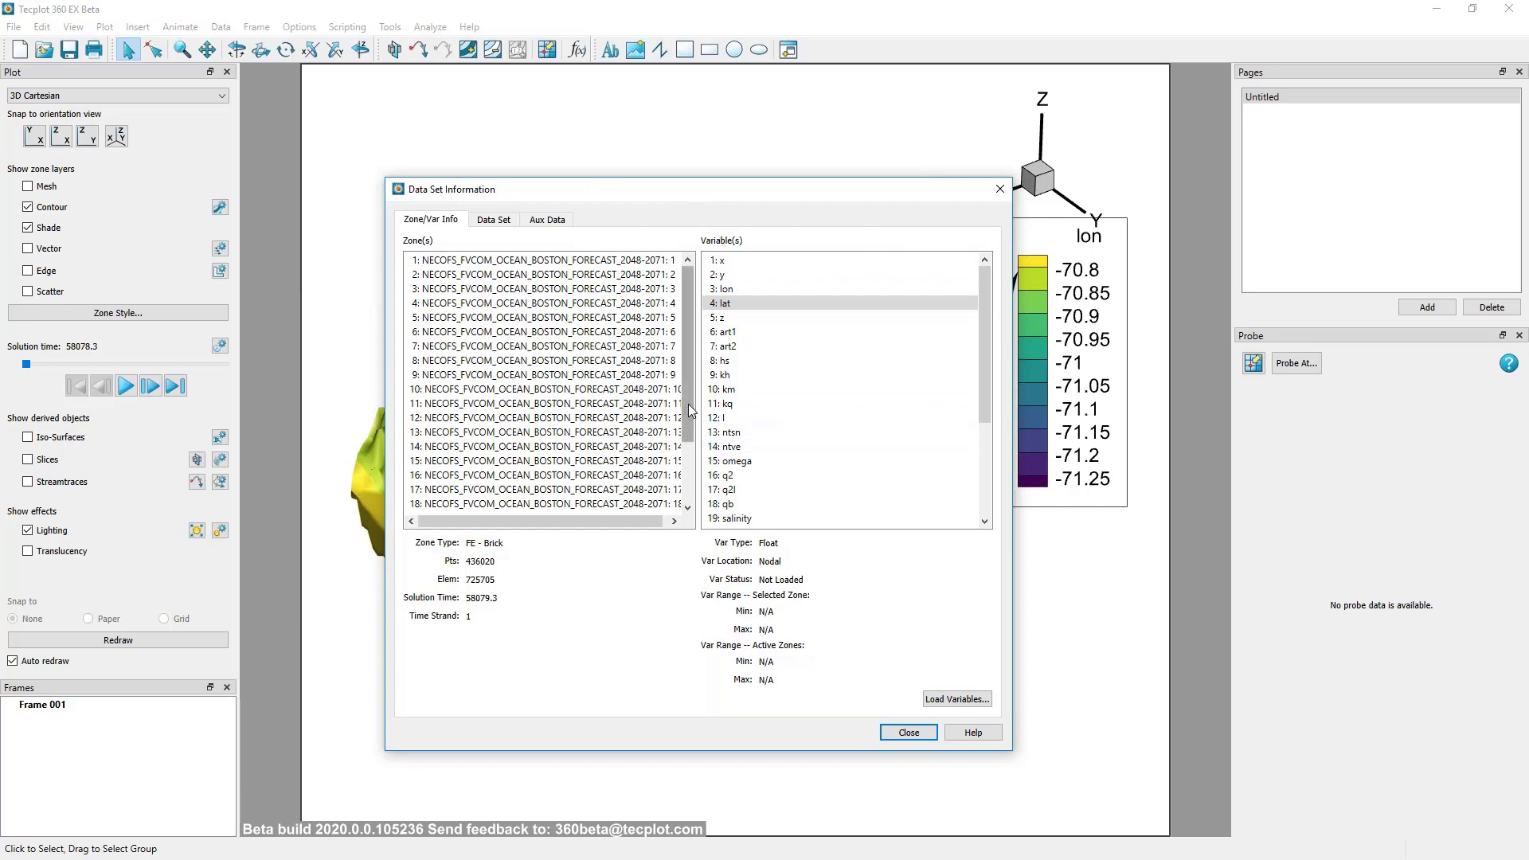
left_click_drag(1015, 755, 1060, 787)
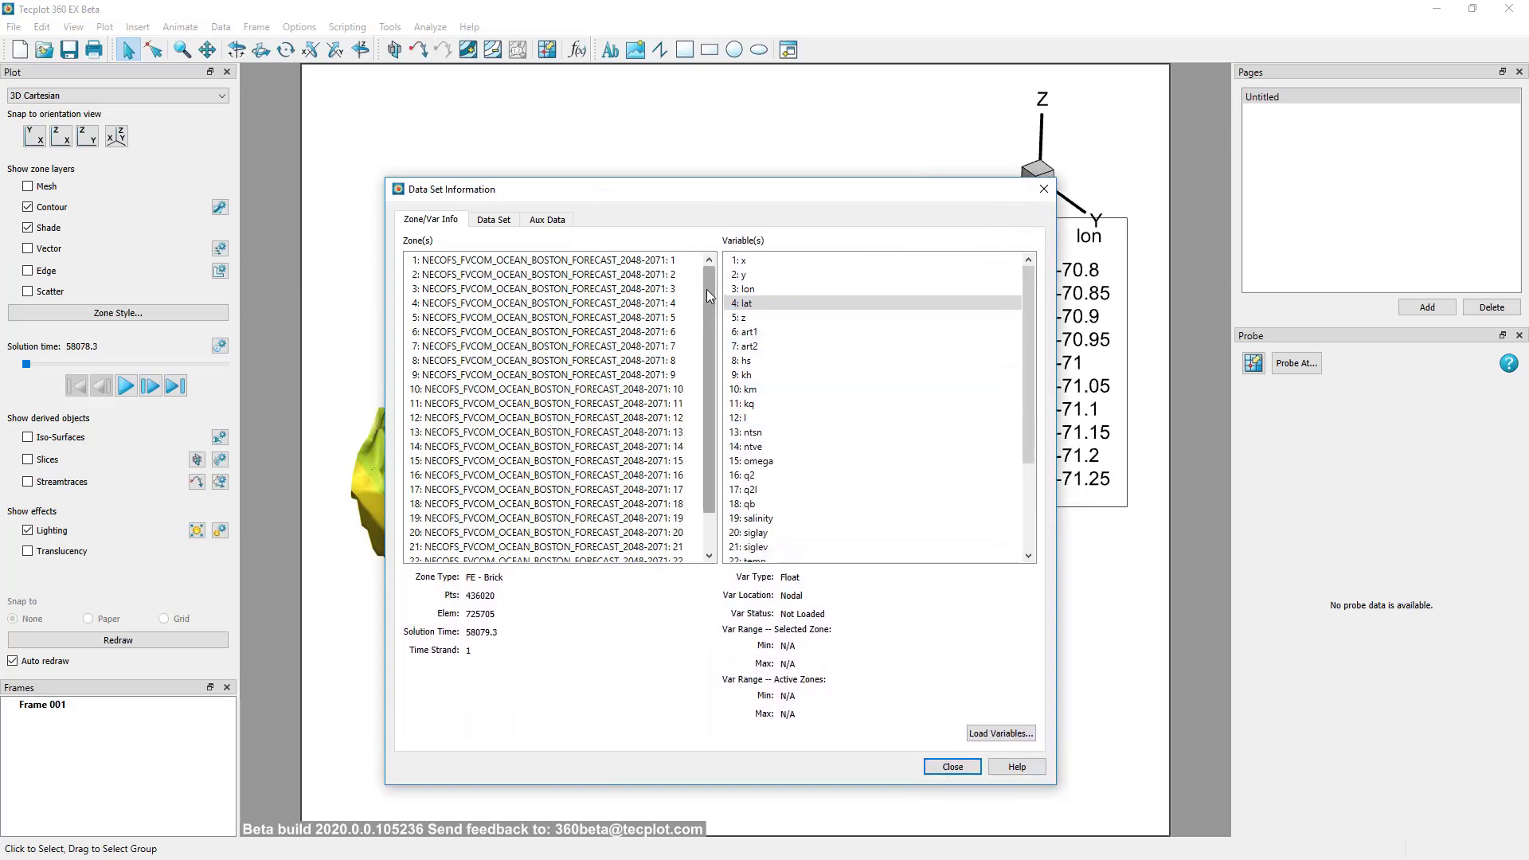
Examine the zone list by stepping from the first ocean forecast zone through zone 24.
left_click(706, 290)
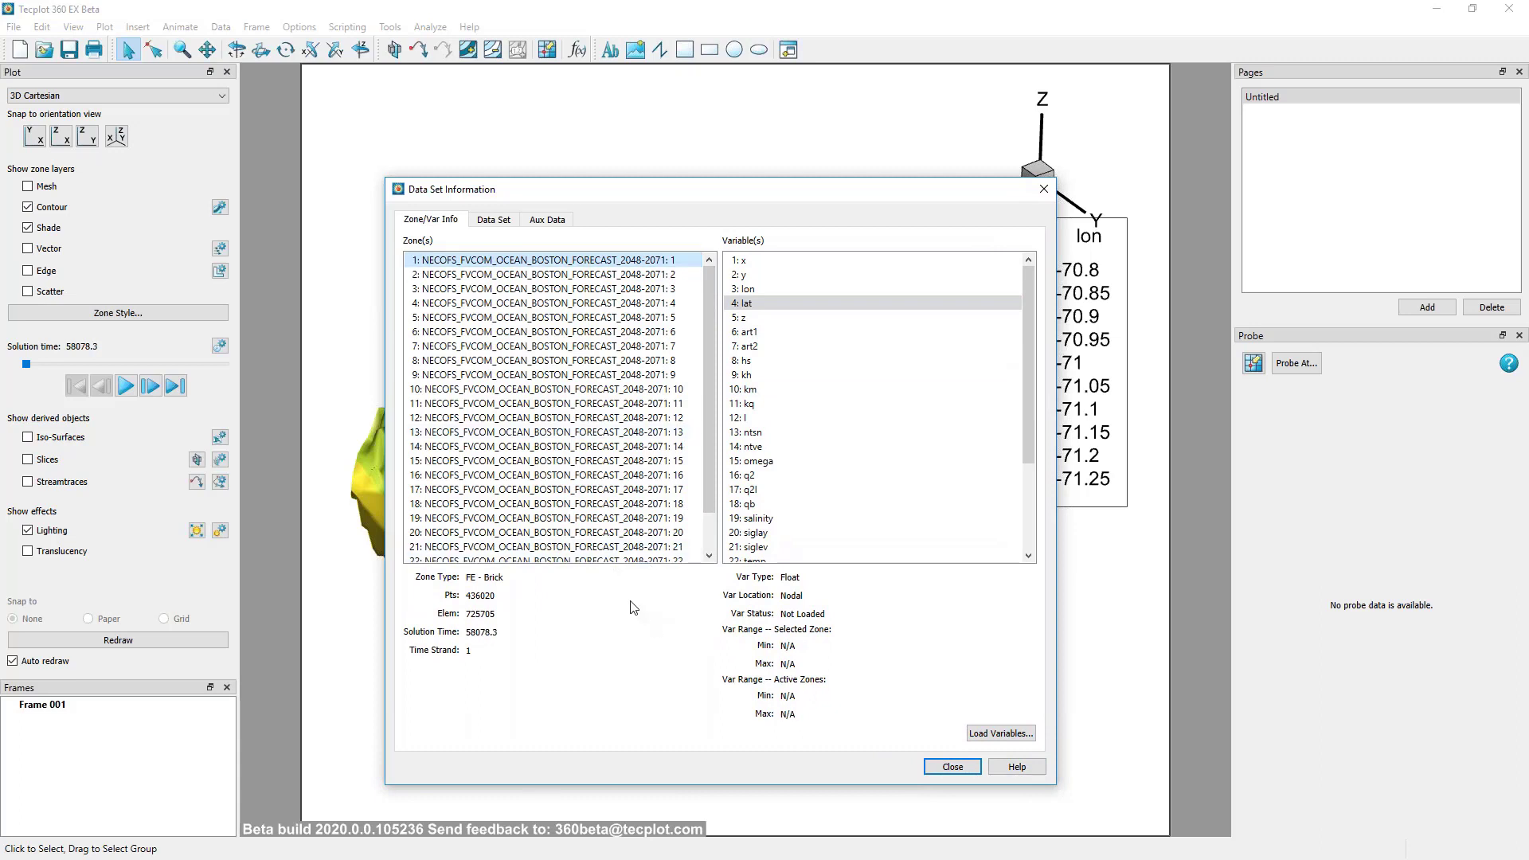
key("Down")
key("Down")
key("Down")
key("Down")
key("Down")
key("Down")
key("Down")
key("Down")
key("Down")
key("Down")
key("Down")
key("Down")
key("Down")
key("Down")
key("Down")
key("Down")
key("Down")
key("Down")
key("Down")
key("Down")
key("Down")
key("Down")
key("Down")
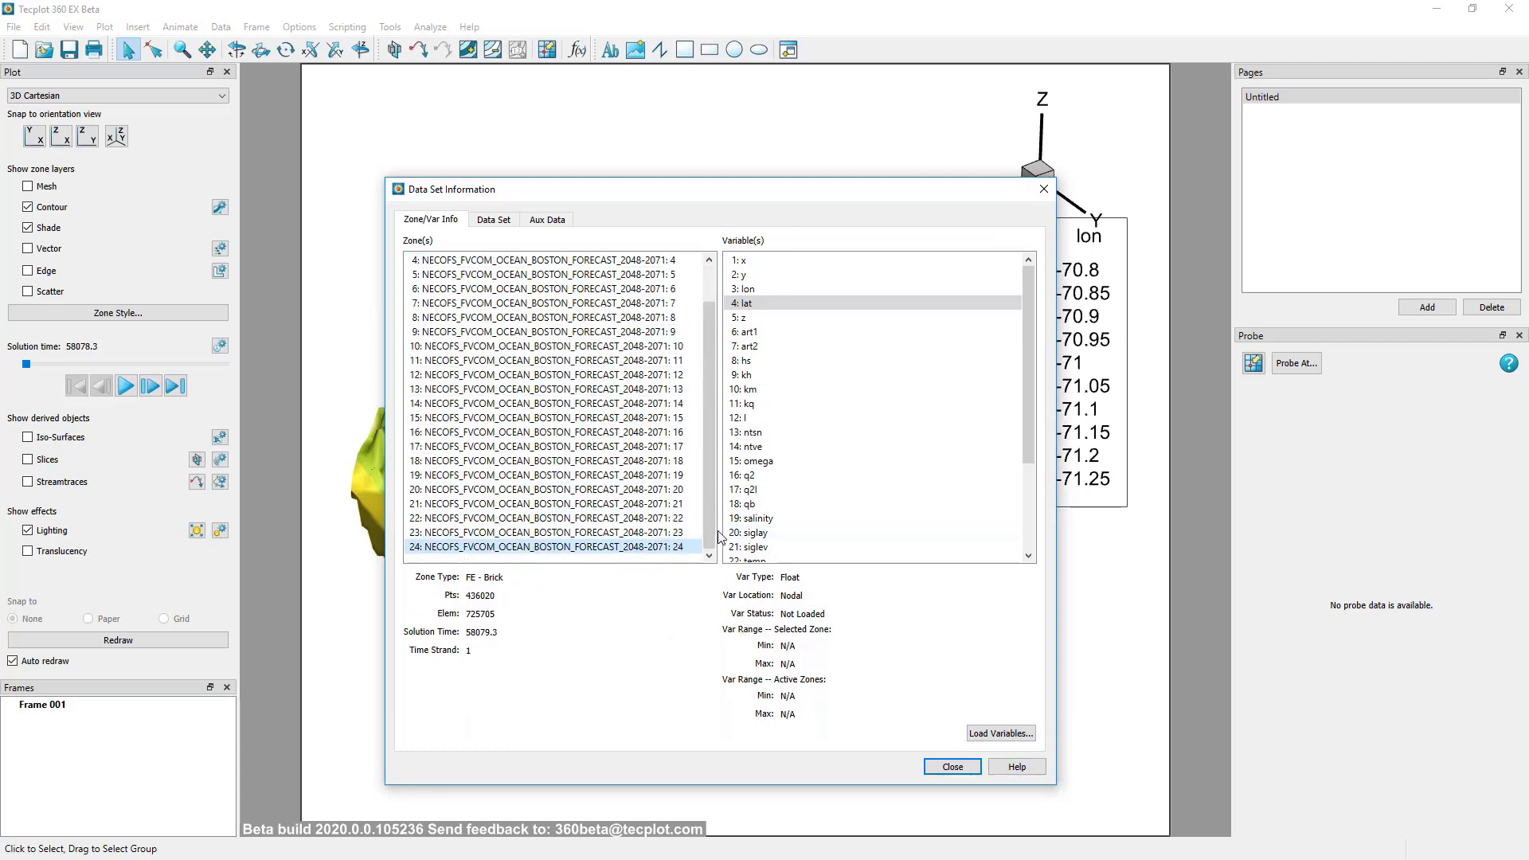
scroll(705, 400, "up", 1)
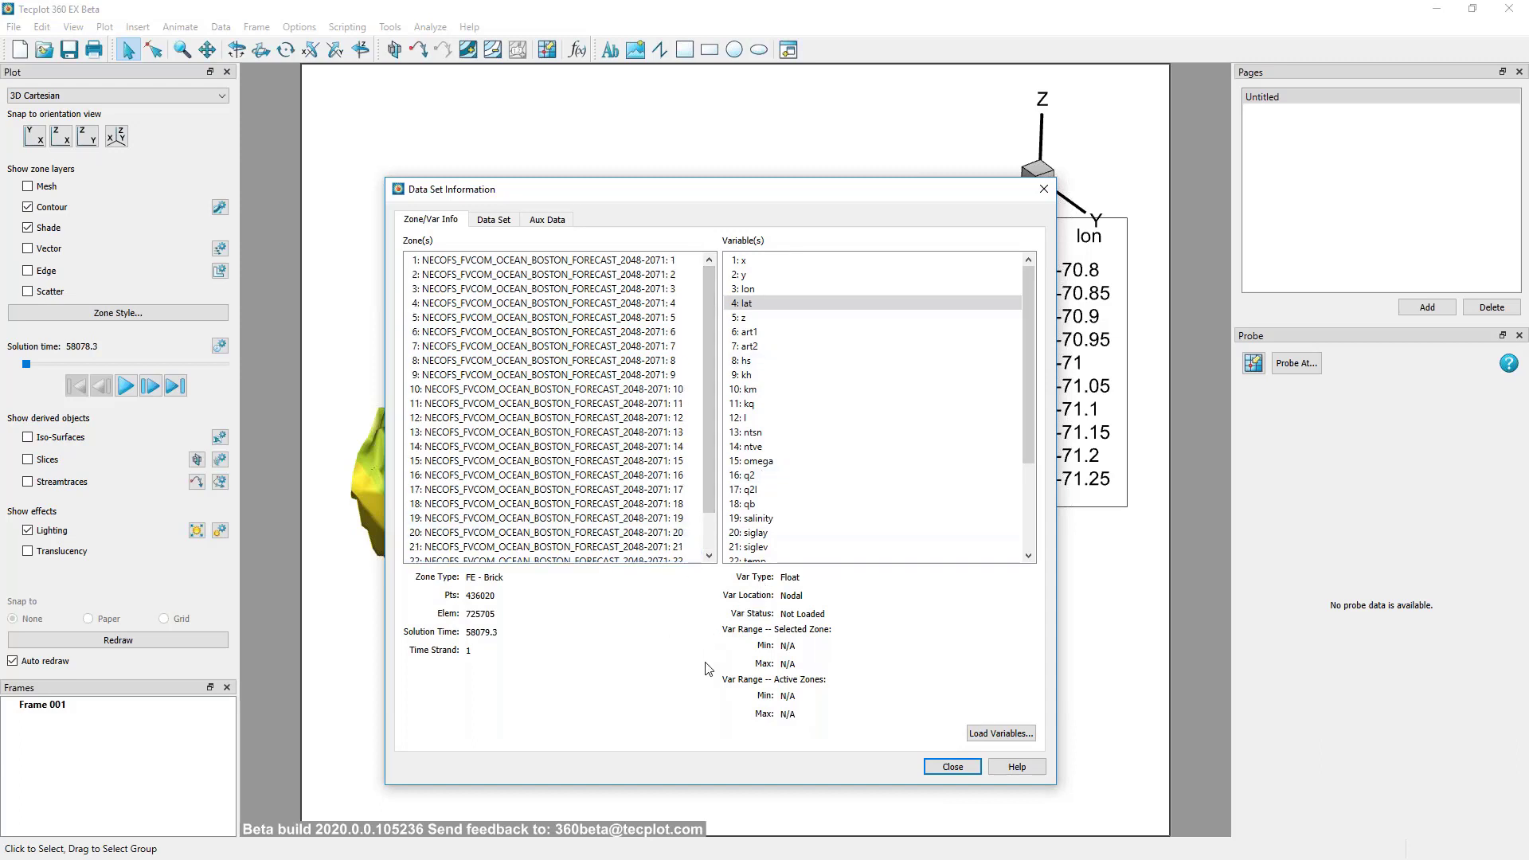
scroll(710, 414, "down", 1)
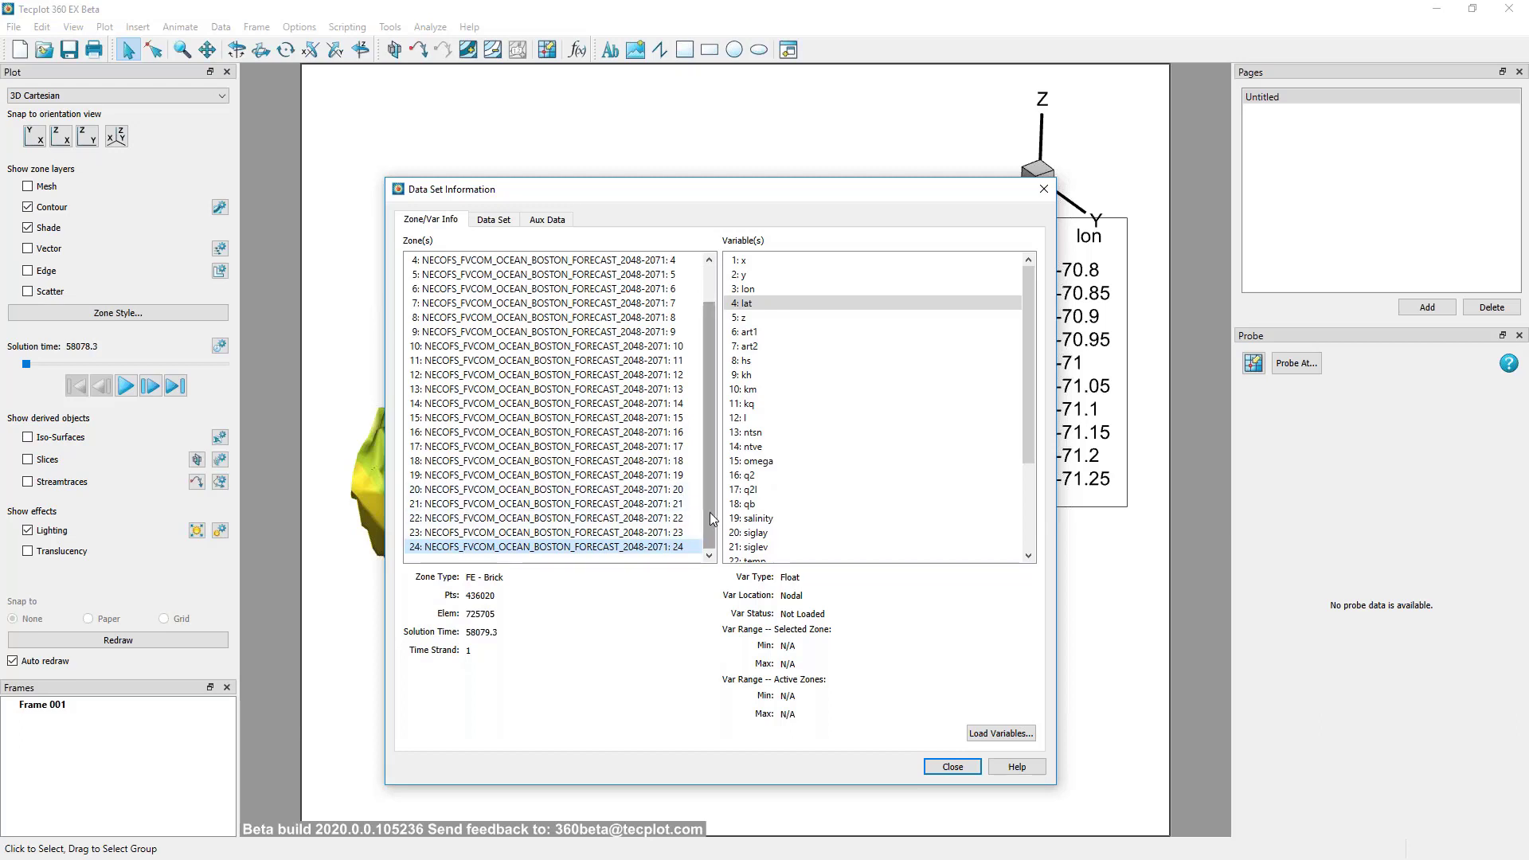
scroll(709, 495, "up", 1)
Step through zones 1 to 24 again, comparing the solution time of each zone.
left_click(695, 261)
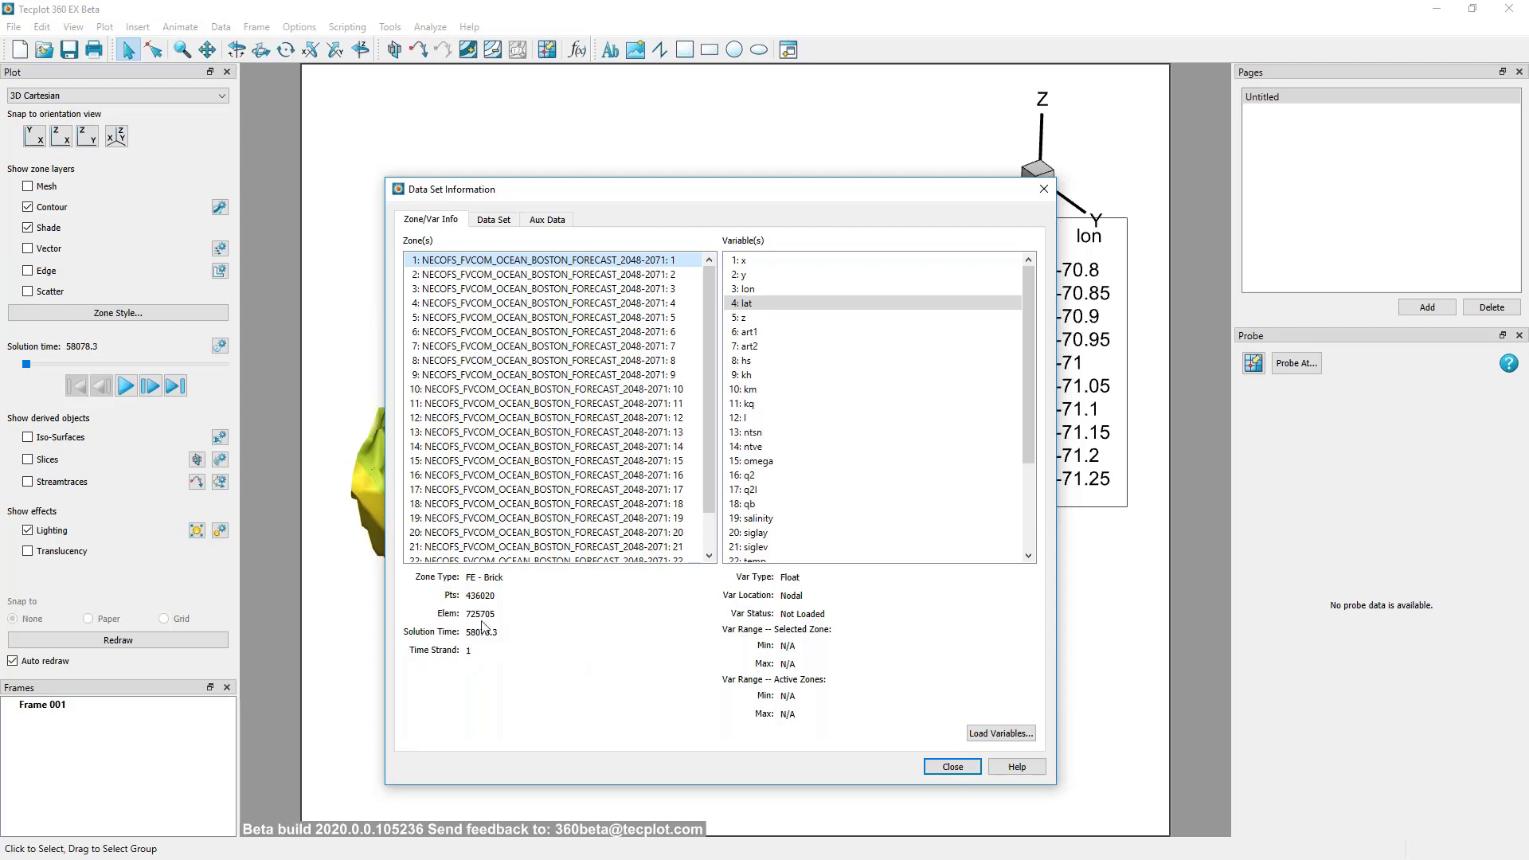
key("Down")
key("Down")
key("Down")
key("Down")
key("Down")
key("Down")
key("Down")
key("Down")
key("Down")
key("Down")
key("Down")
key("Down")
key("Down")
key("Down")
key("Down")
key("Down")
key("Down")
key("Down")
key("Down")
key("Down")
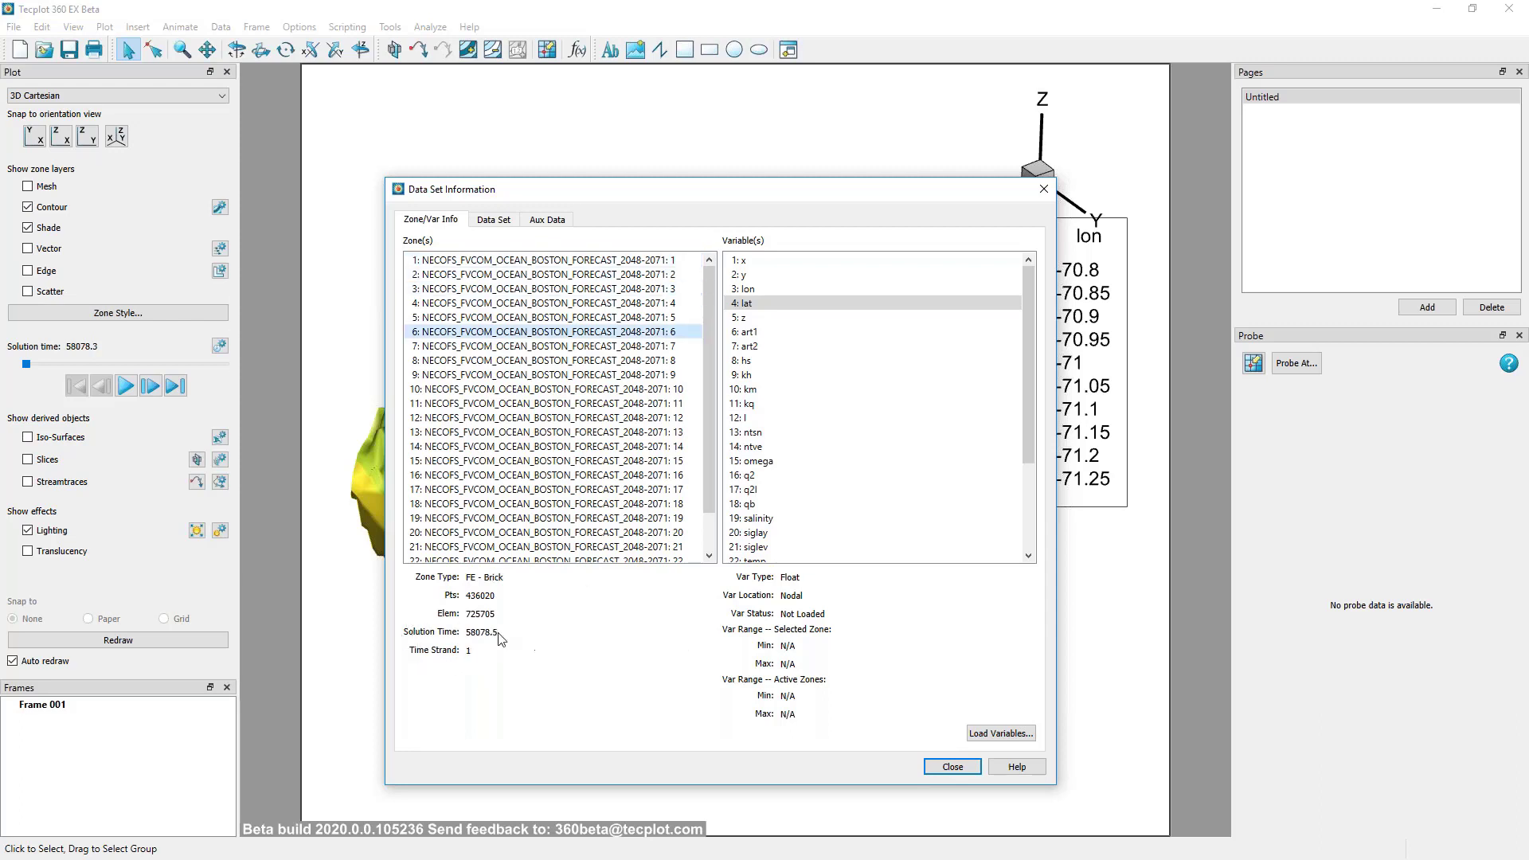
key("Down")
key("Down")
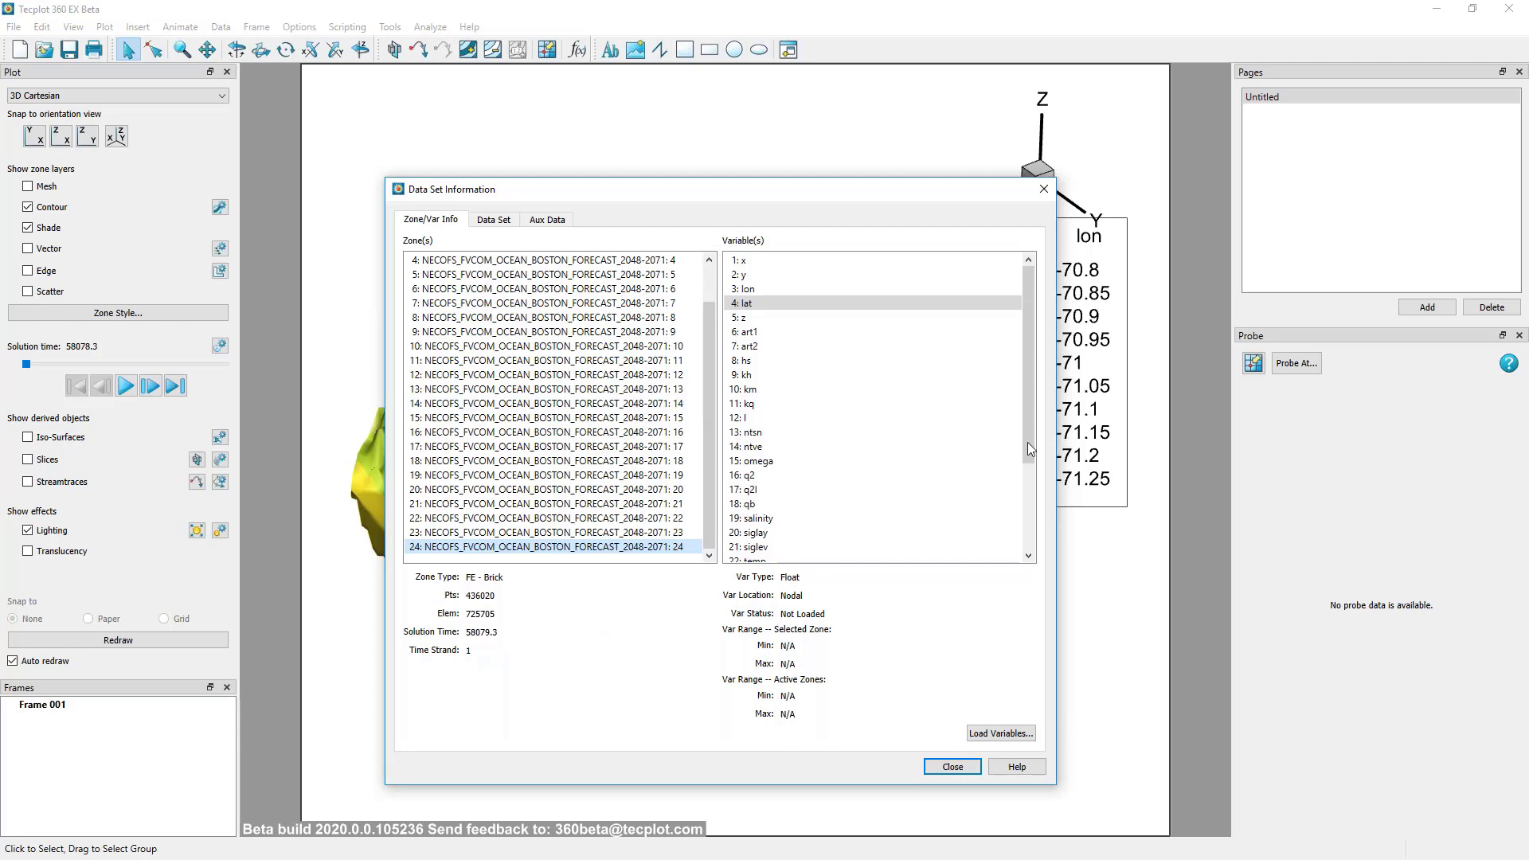
Check the variable details of x, z and lat, and review the data set's title and source file.
left_click(872, 261)
left_click(810, 317)
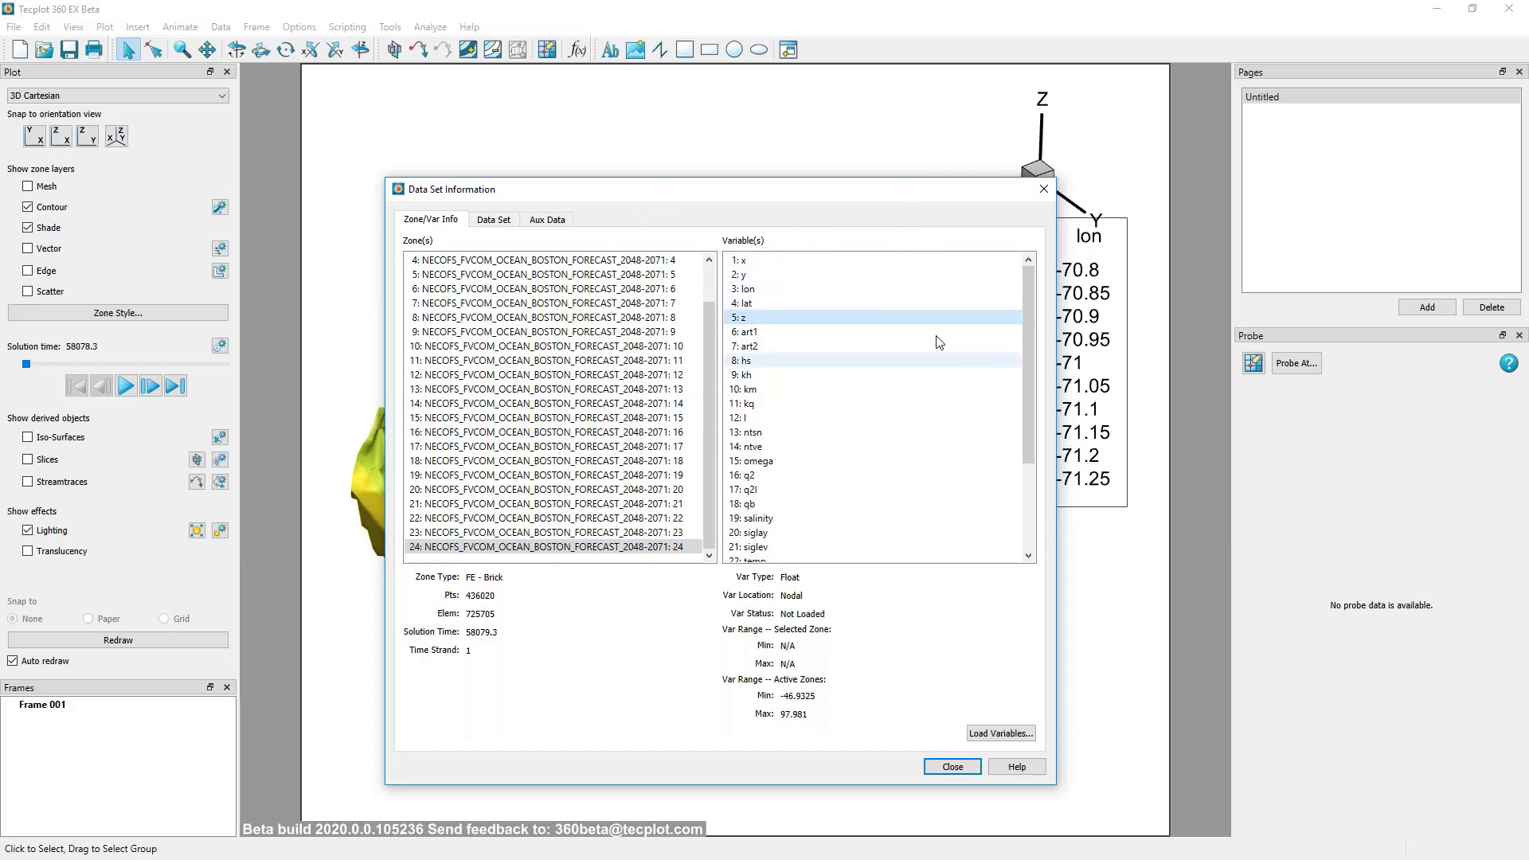
left_click(855, 303)
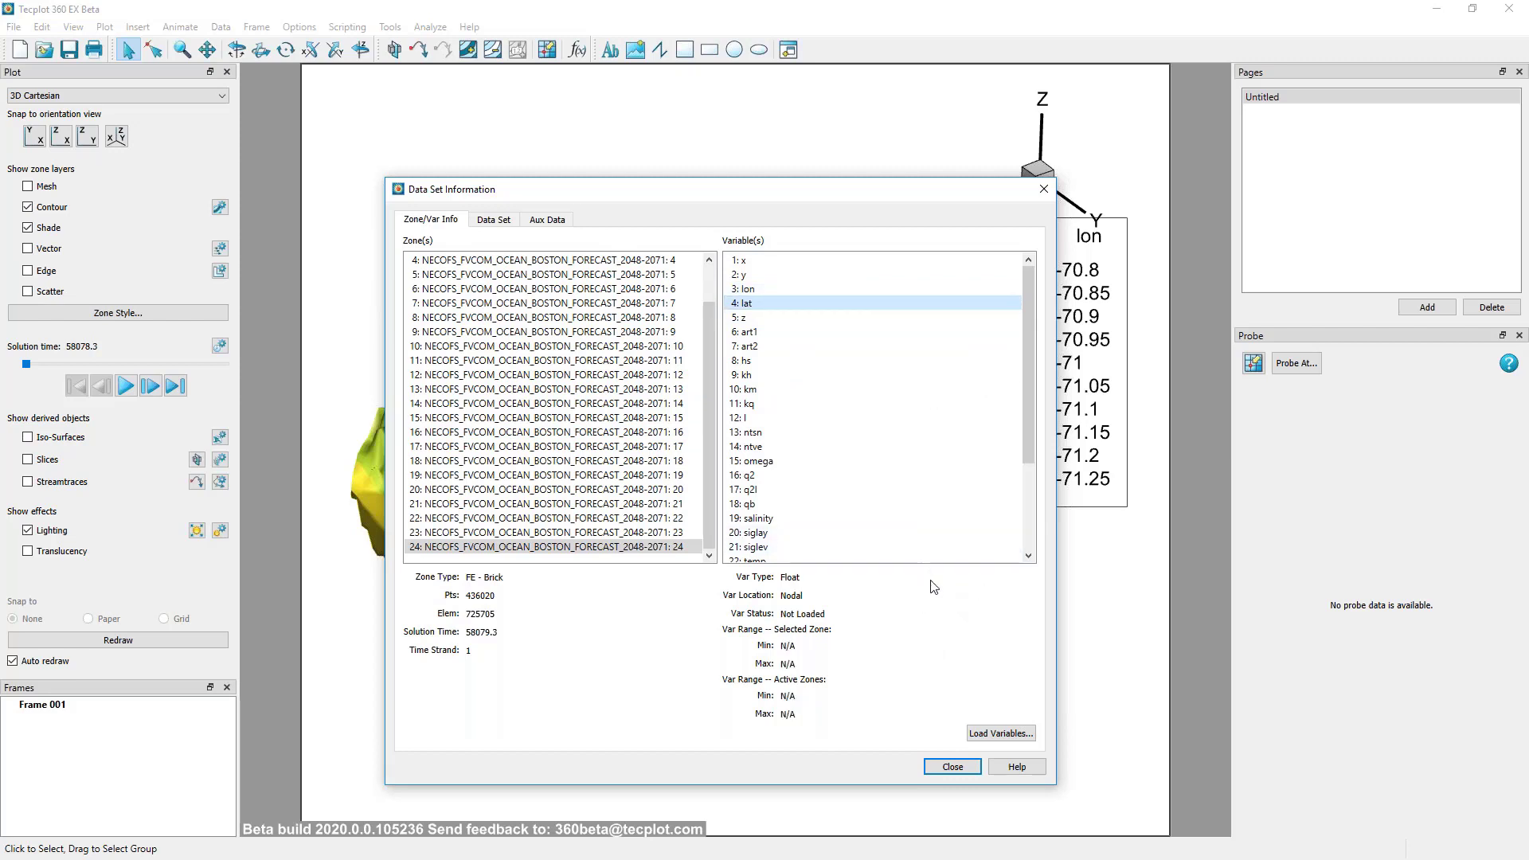
left_click(493, 220)
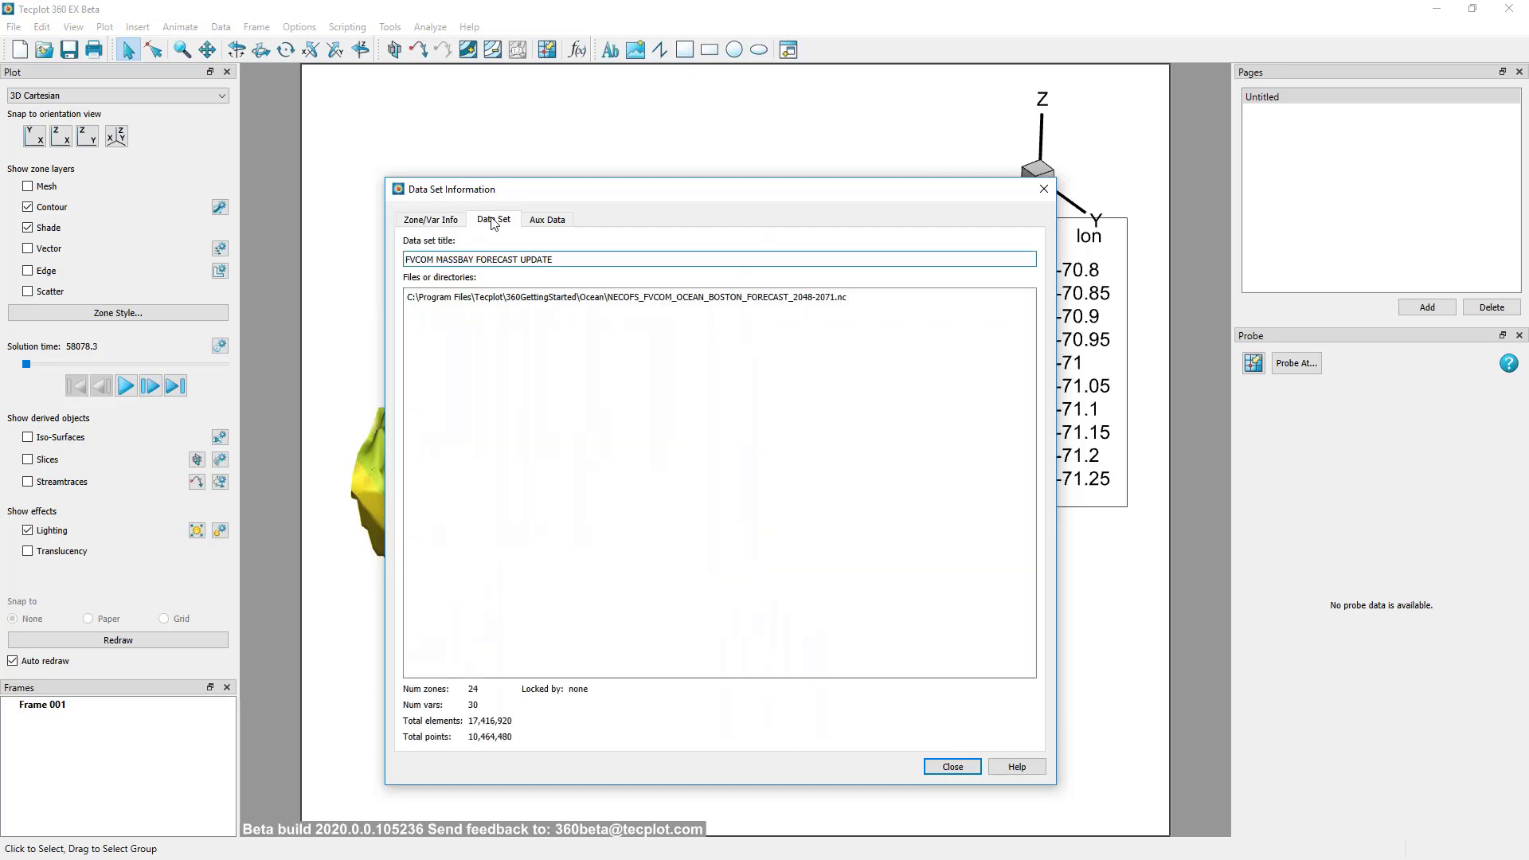
left_click(884, 303)
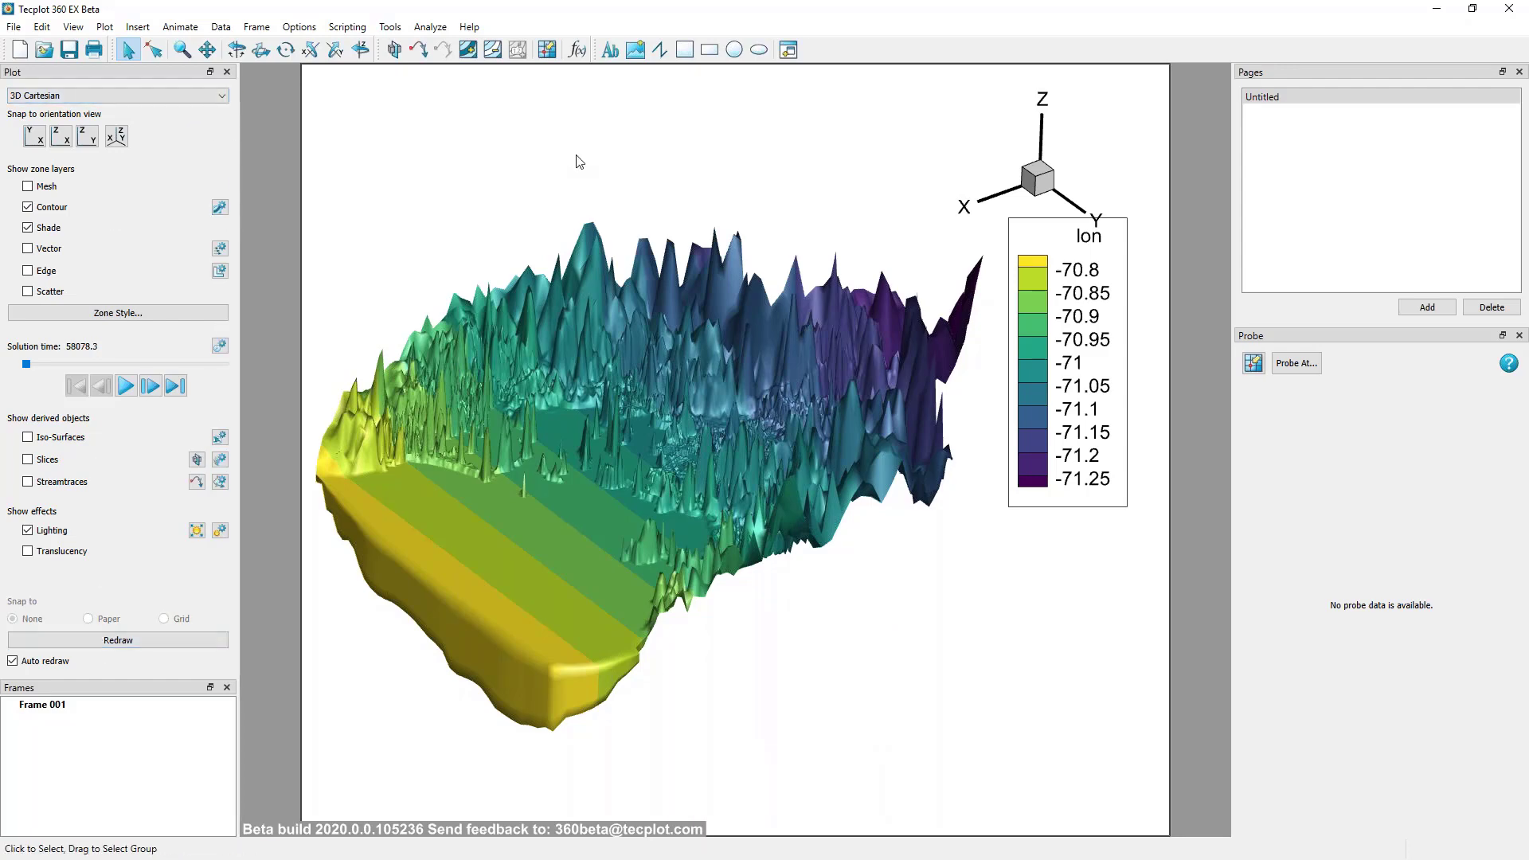
Insert the georeferenced image boston.png from the Ocean folder into the plot.
right_click_drag(596, 168, 608, 166)
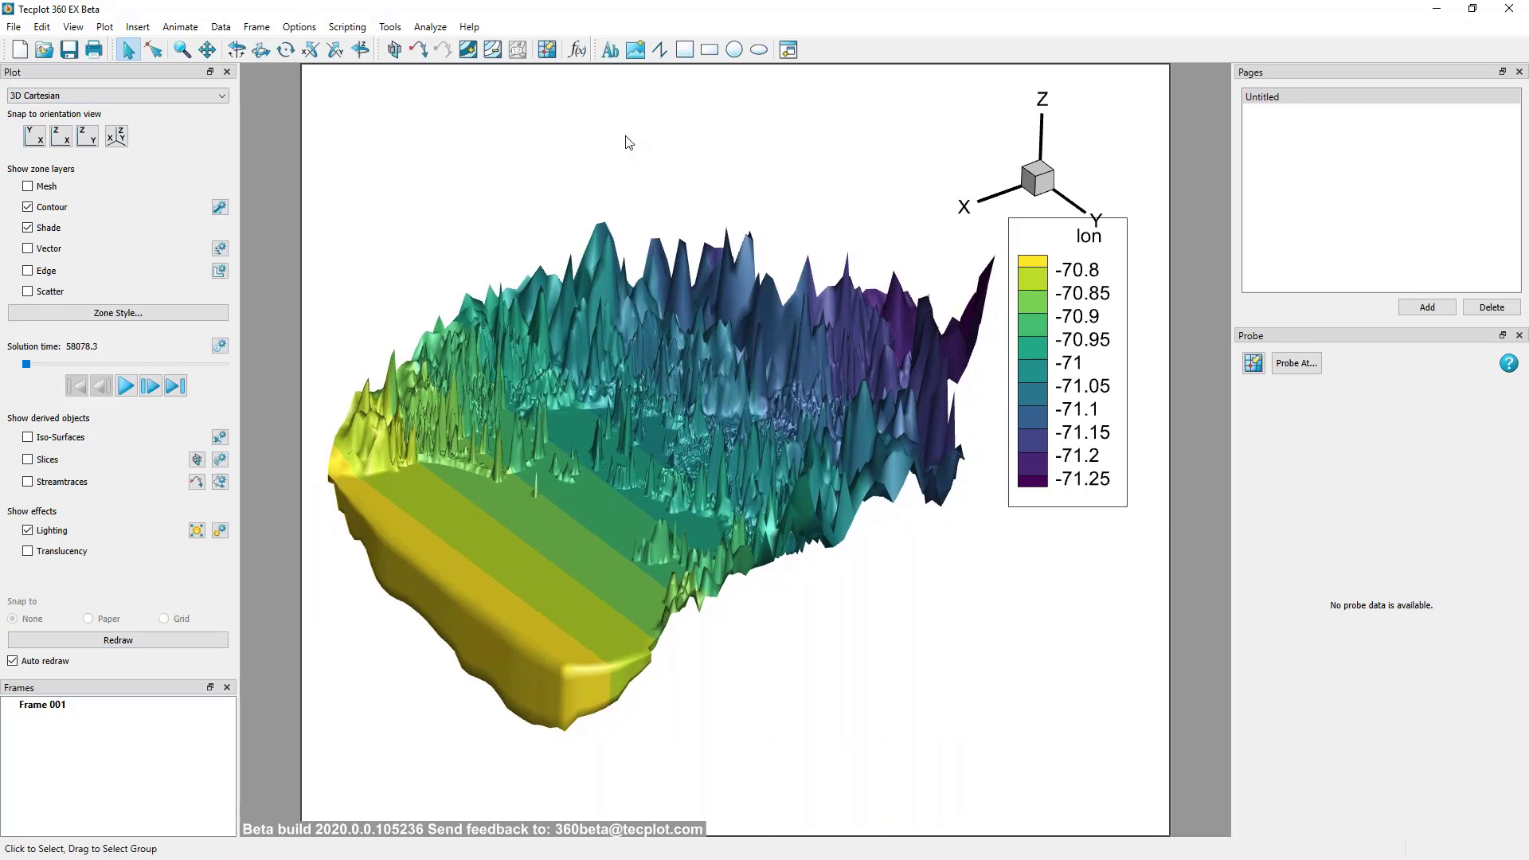
left_click(637, 55)
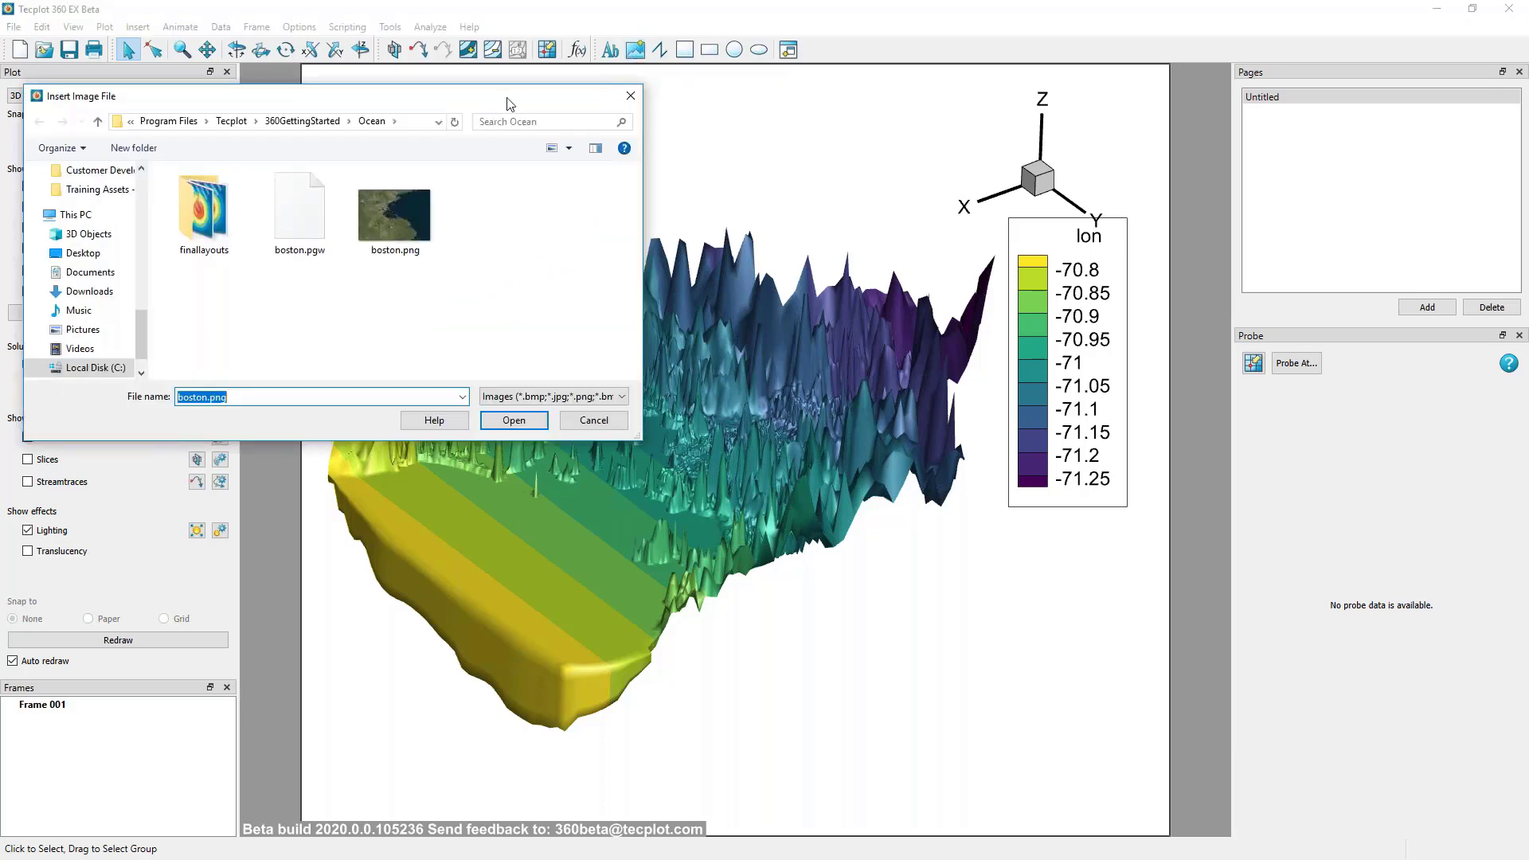
left_click_drag(509, 97, 566, 116)
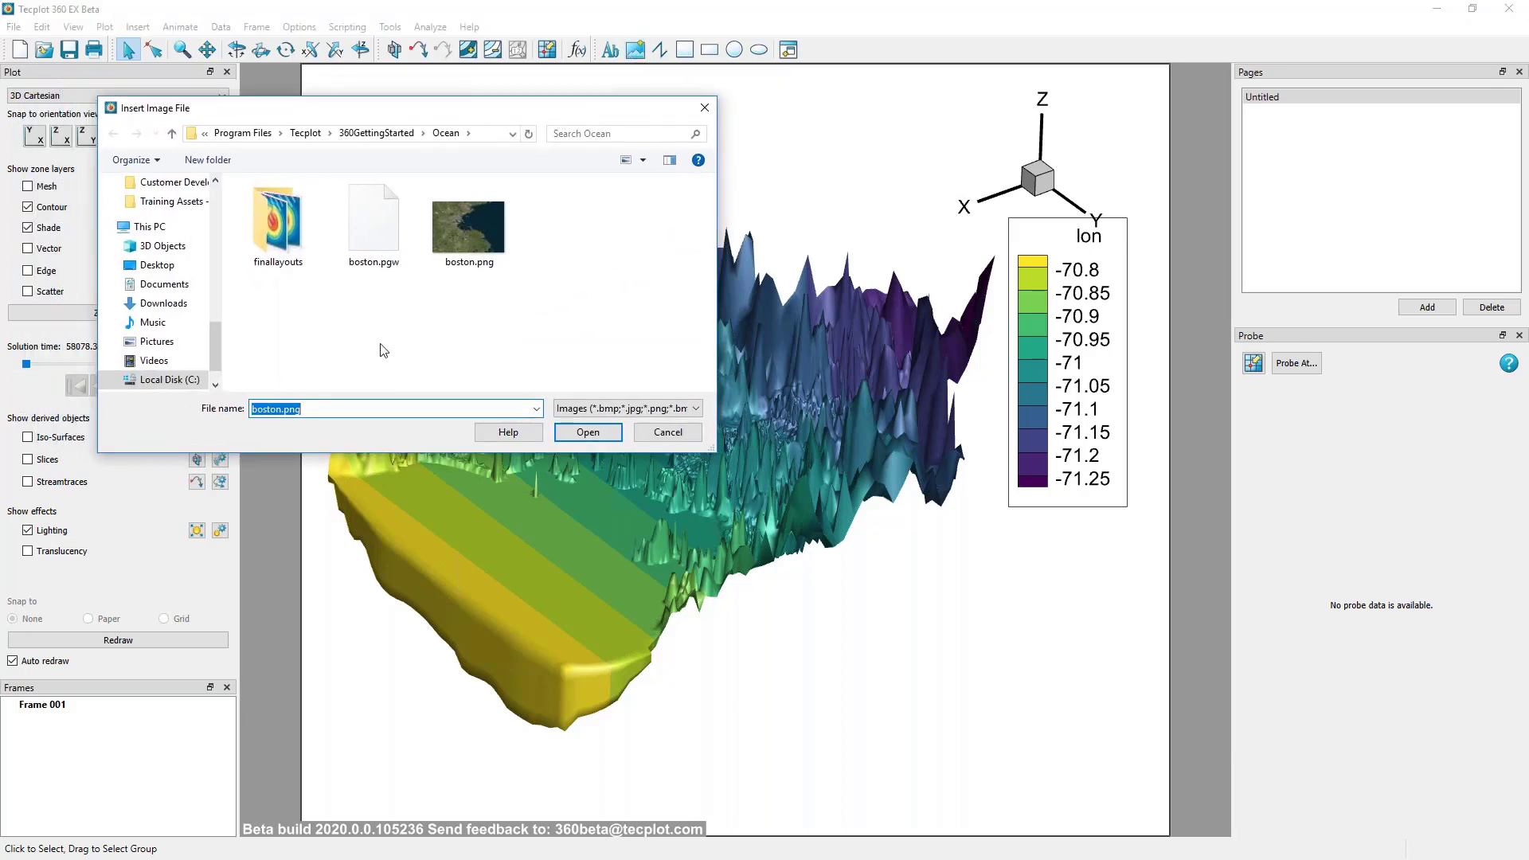
left_click(380, 233)
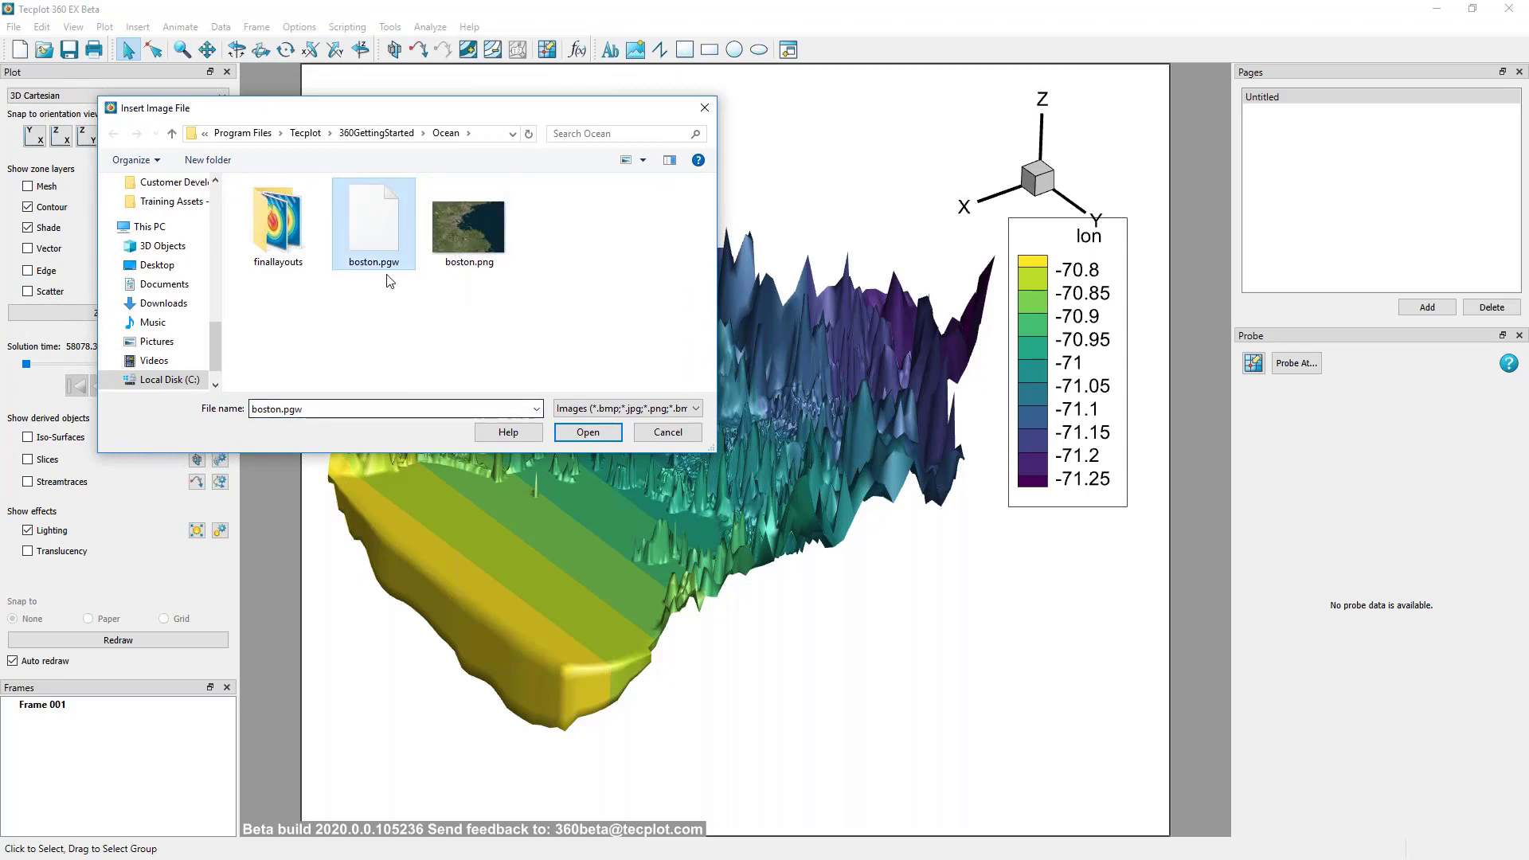
left_click(303, 409)
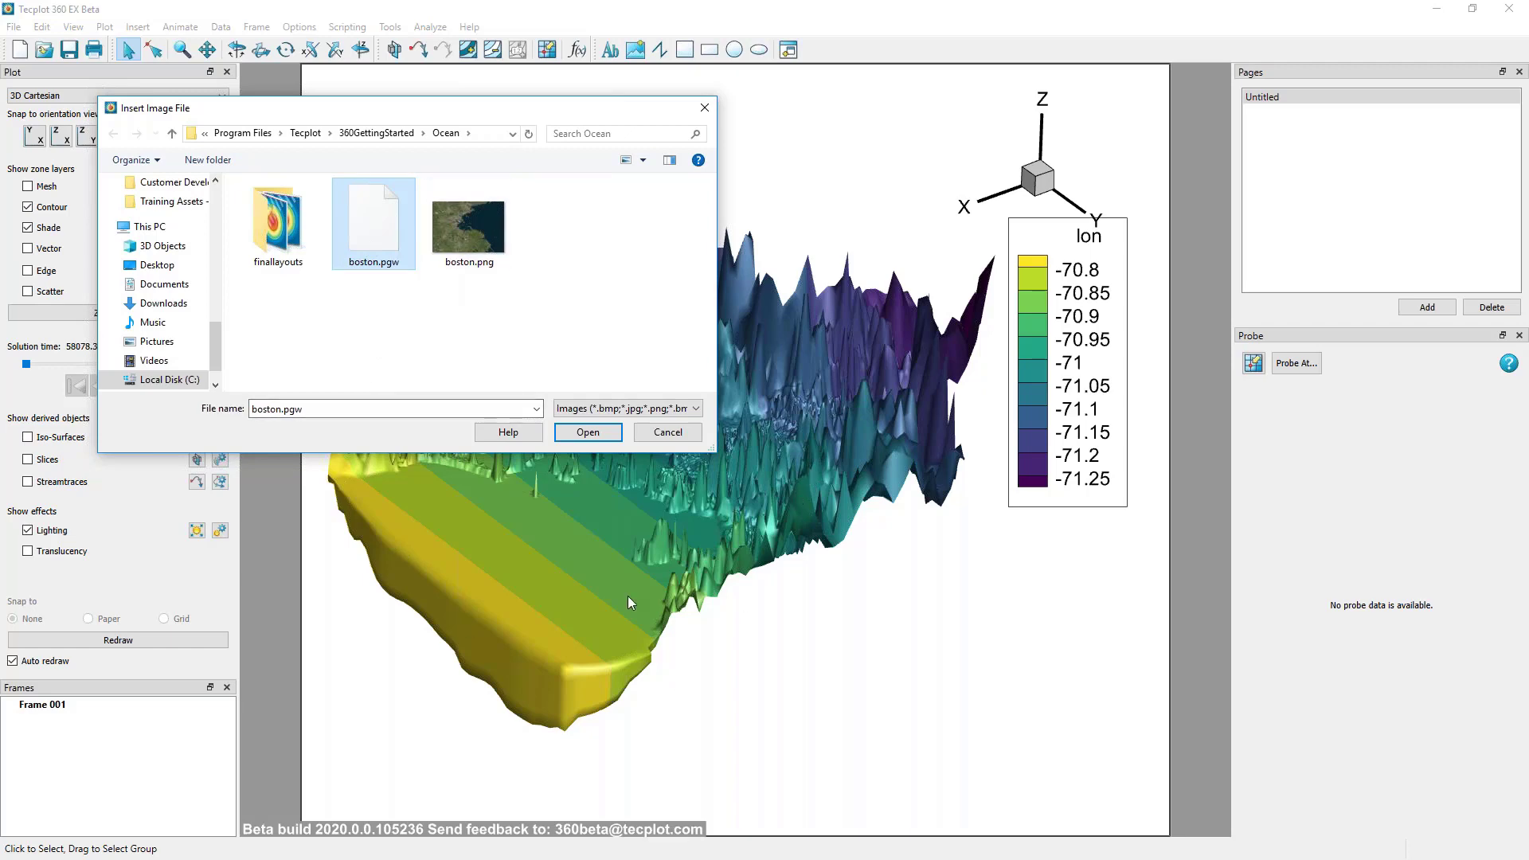
left_click(587, 432)
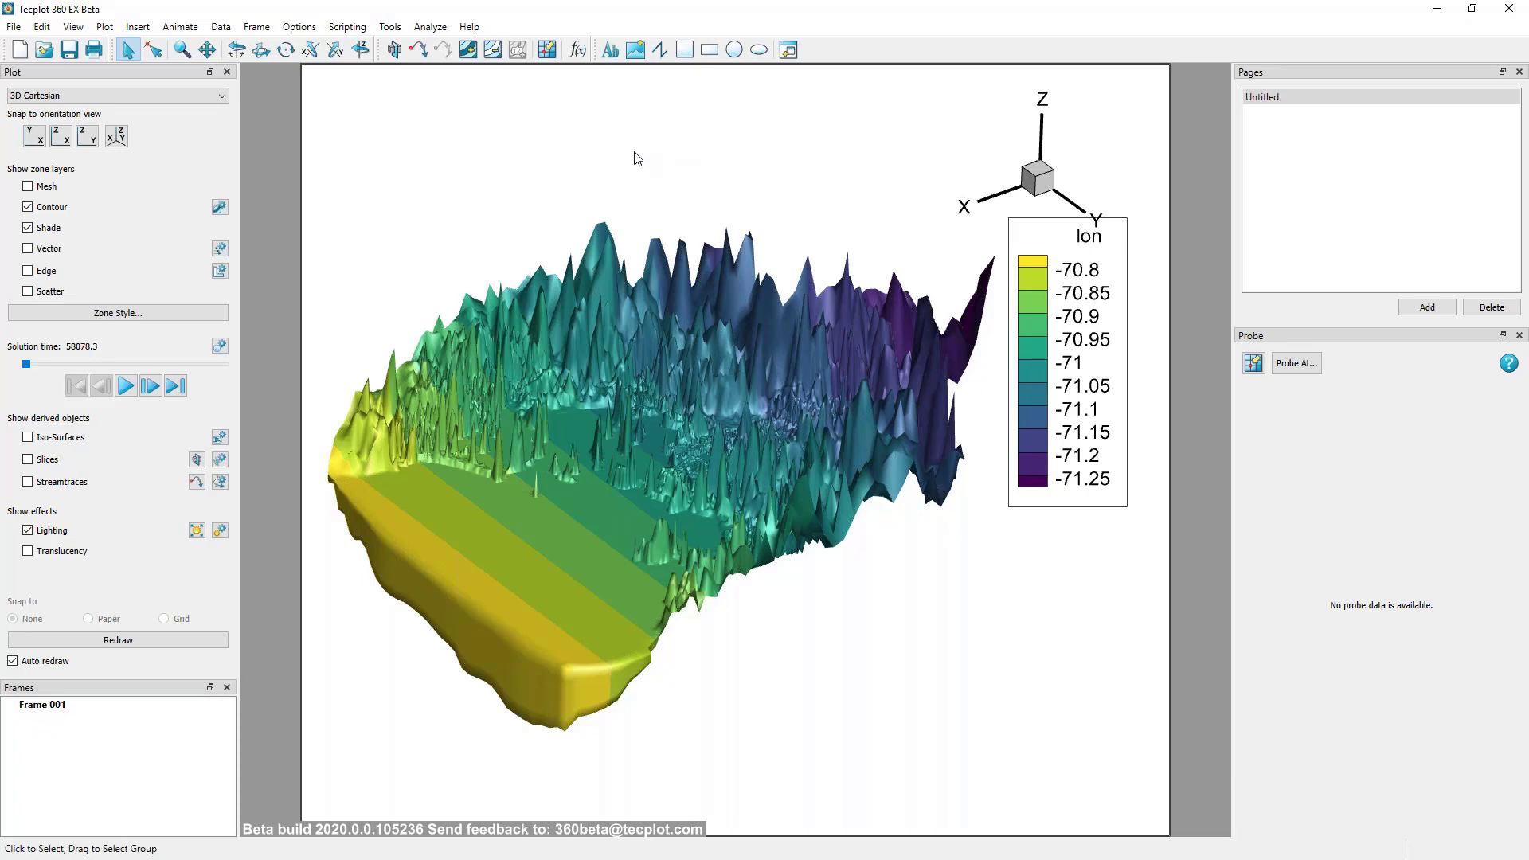
Assign lon to the X axis and lat to the Y axis, and accept the adjusted aspect ratio.
left_click(104, 28)
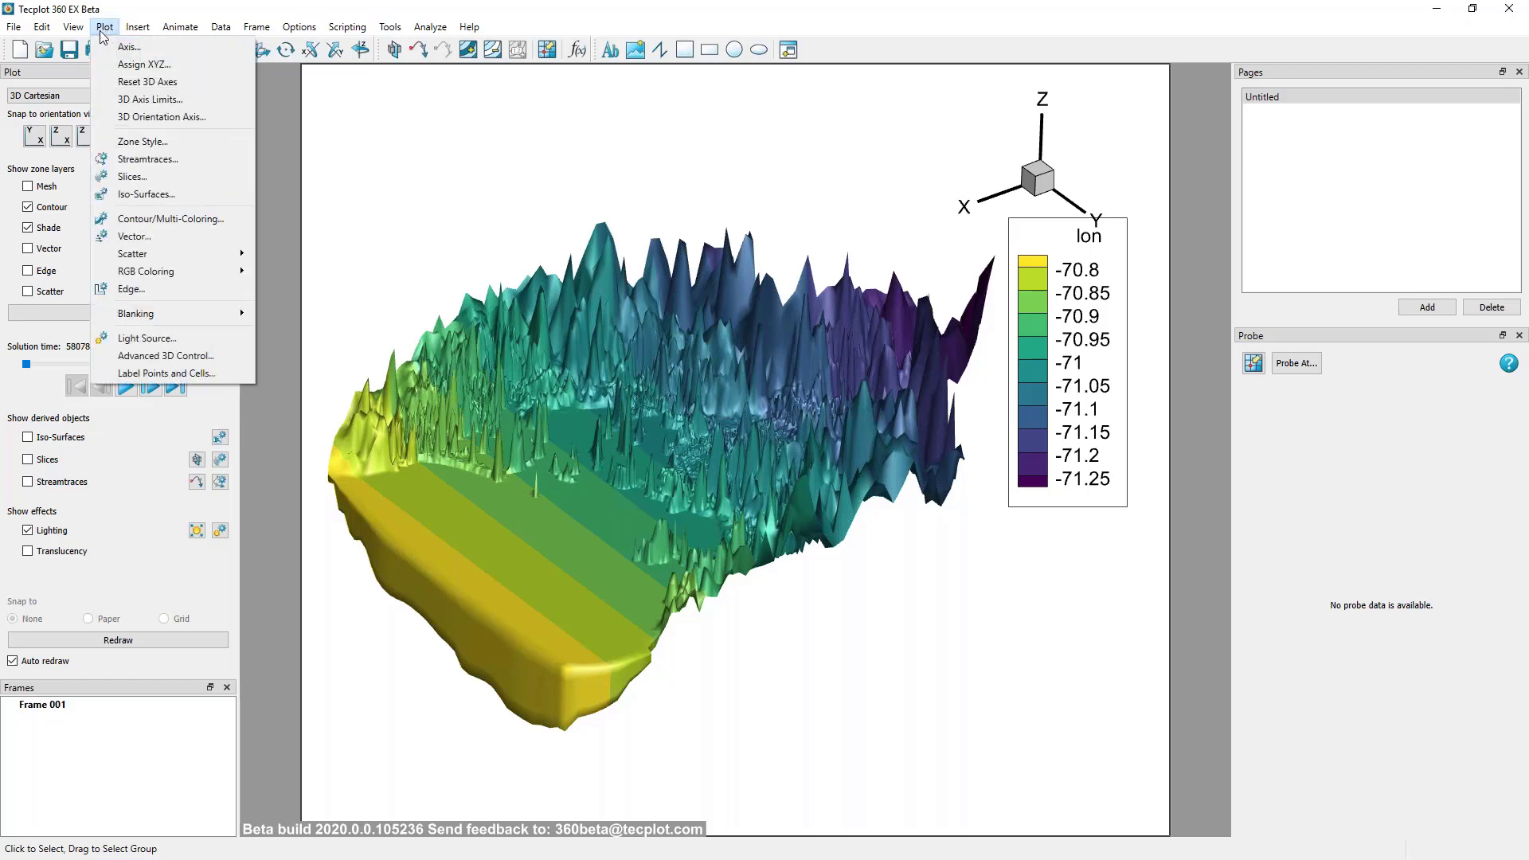
left_click(144, 63)
left_click_drag(768, 363, 385, 97)
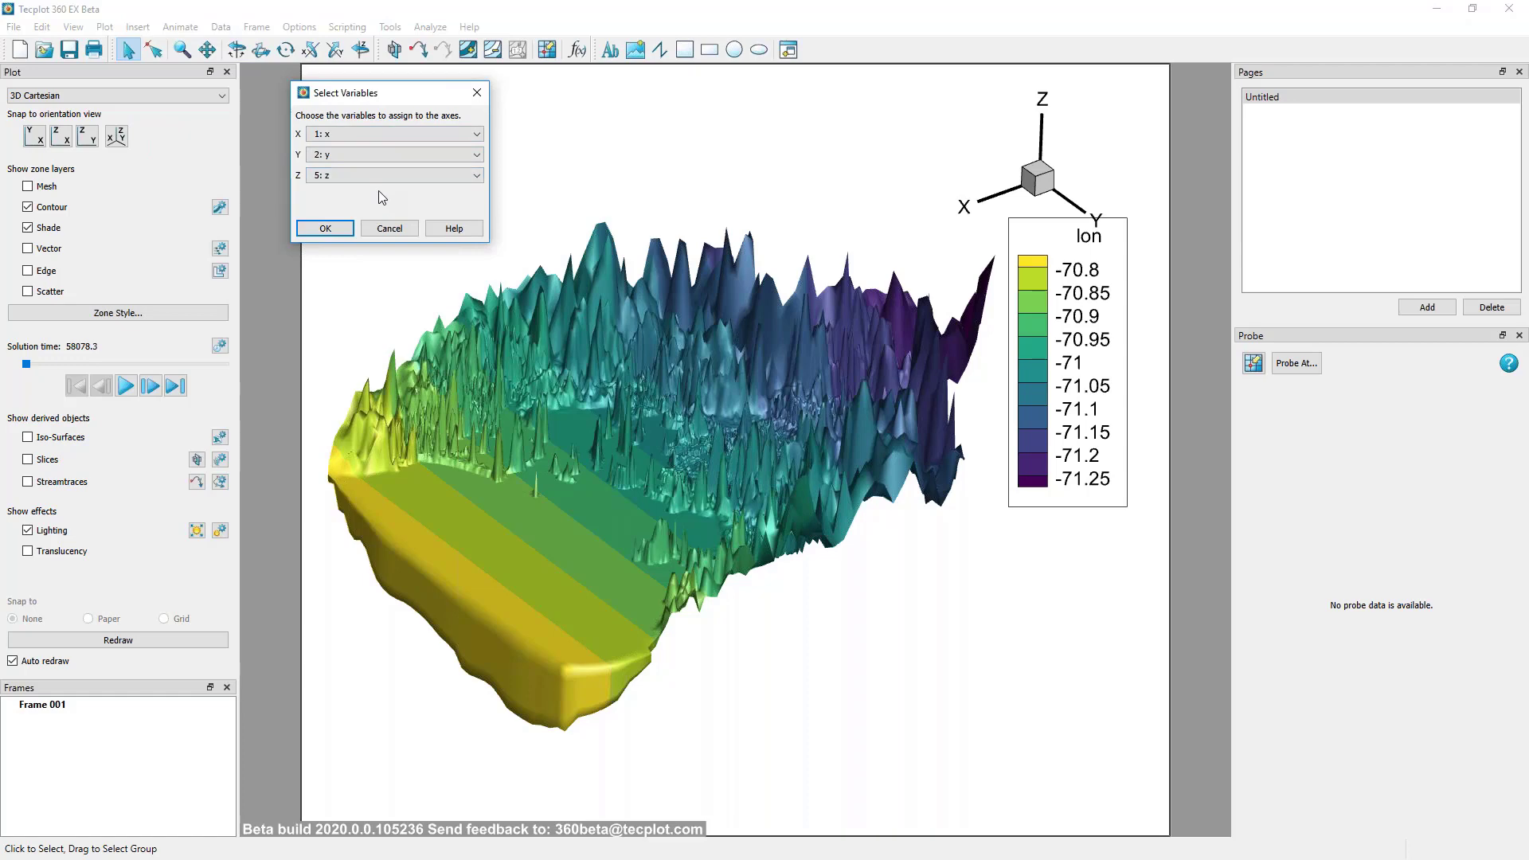
left_click(365, 137)
left_click(363, 169)
left_click(361, 156)
left_click(363, 202)
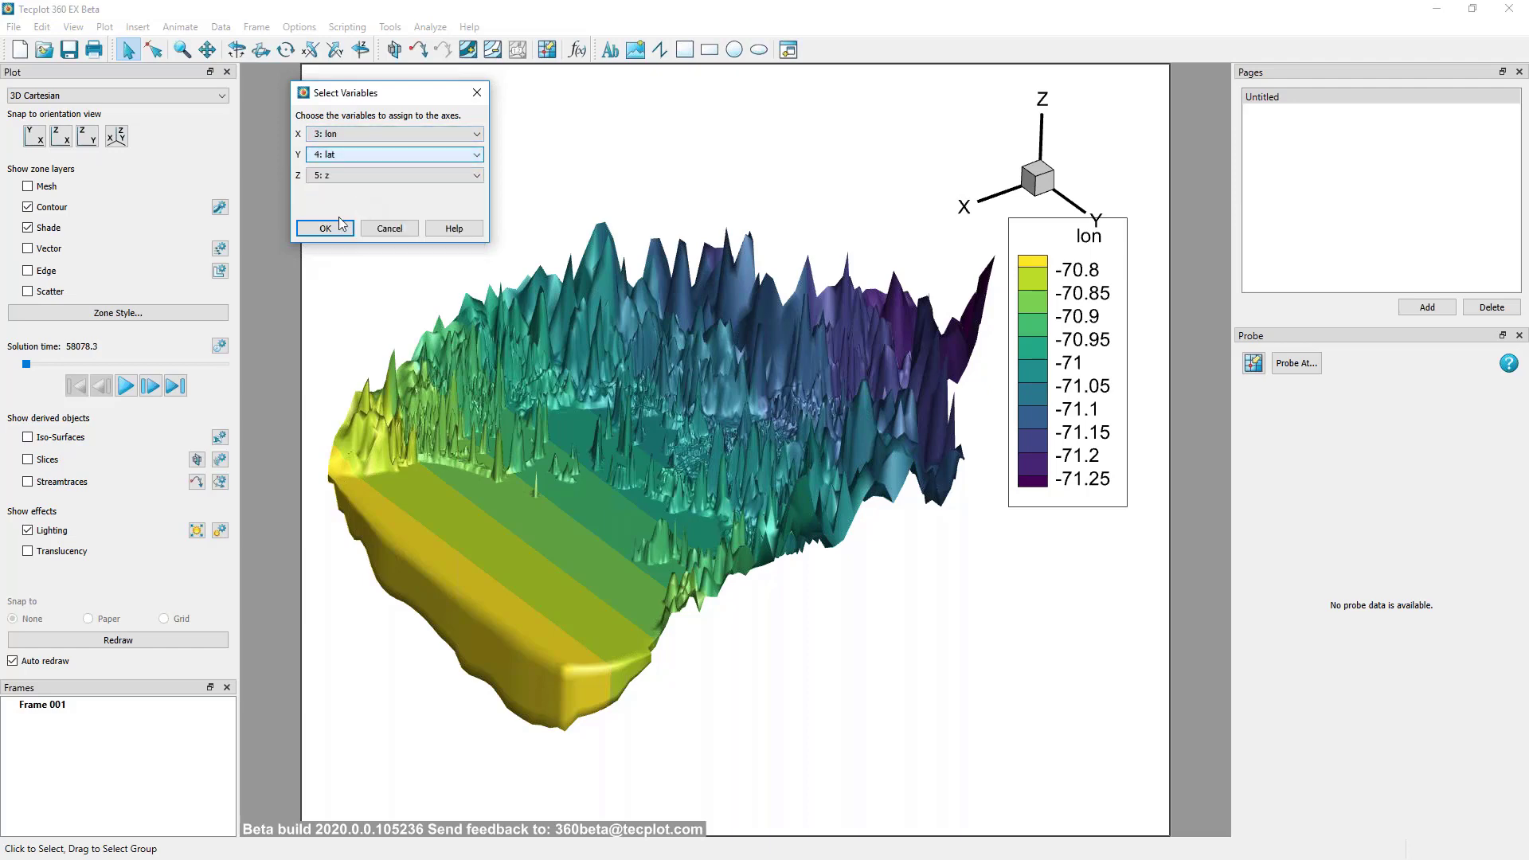
left_click(333, 229)
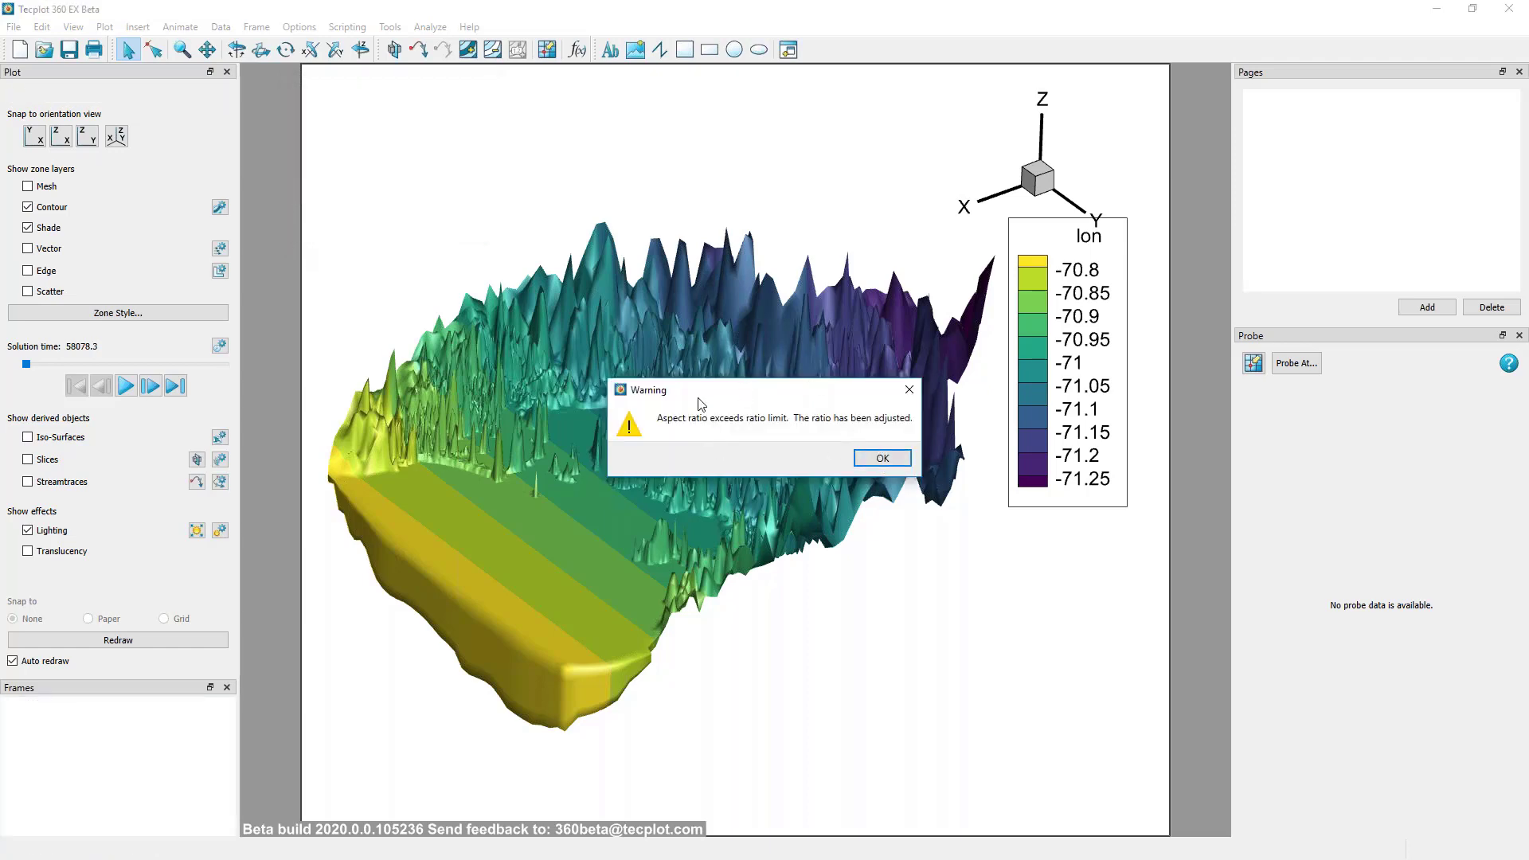
left_click(876, 459)
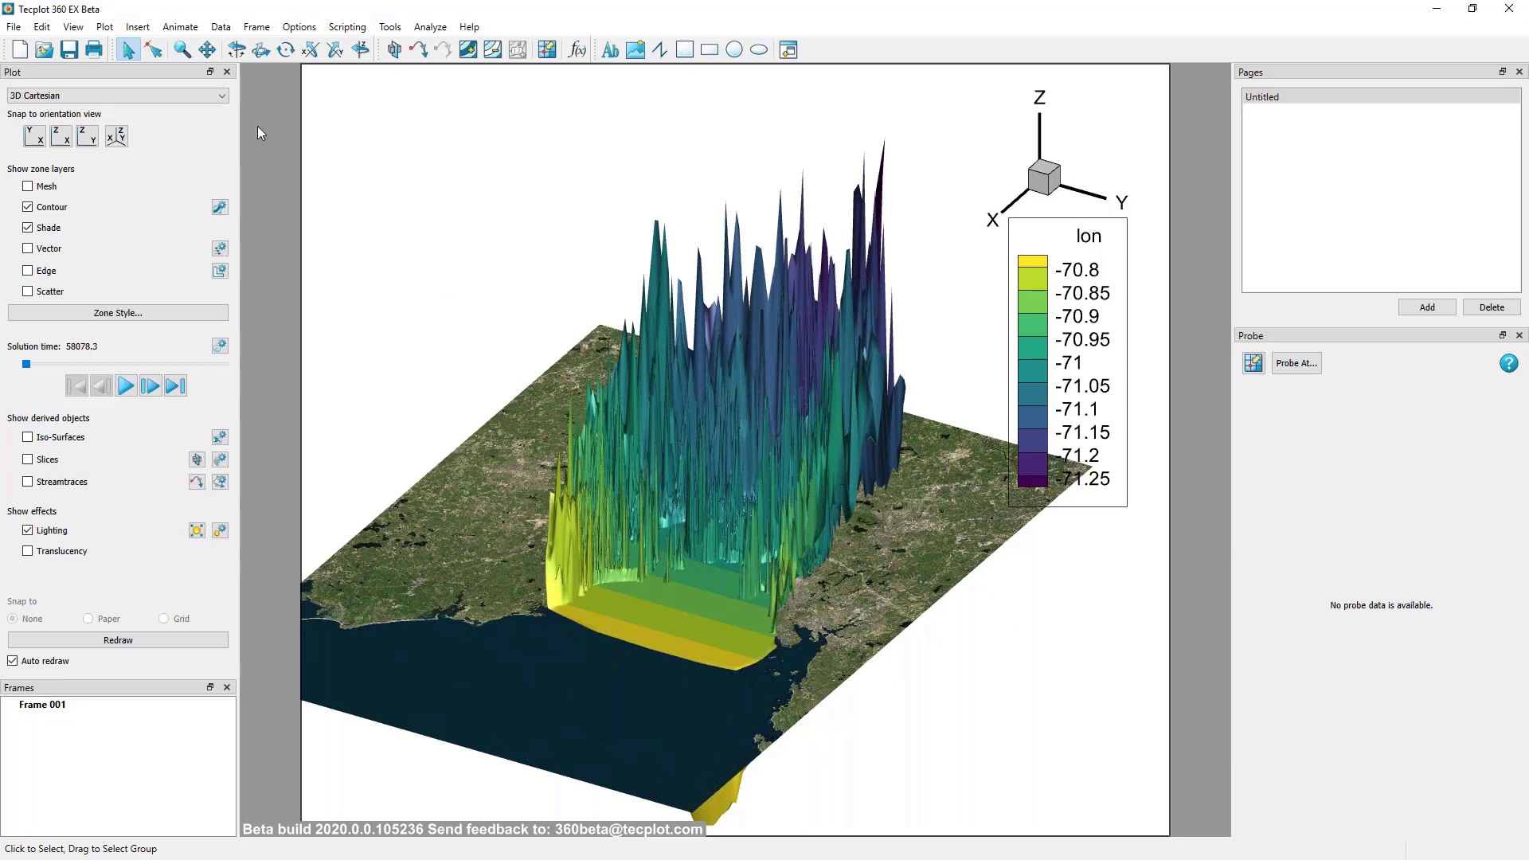
Set the Z axis size factor to 0.001 in the axis details to reduce the plot's vertical exaggeration.
left_click(105, 26)
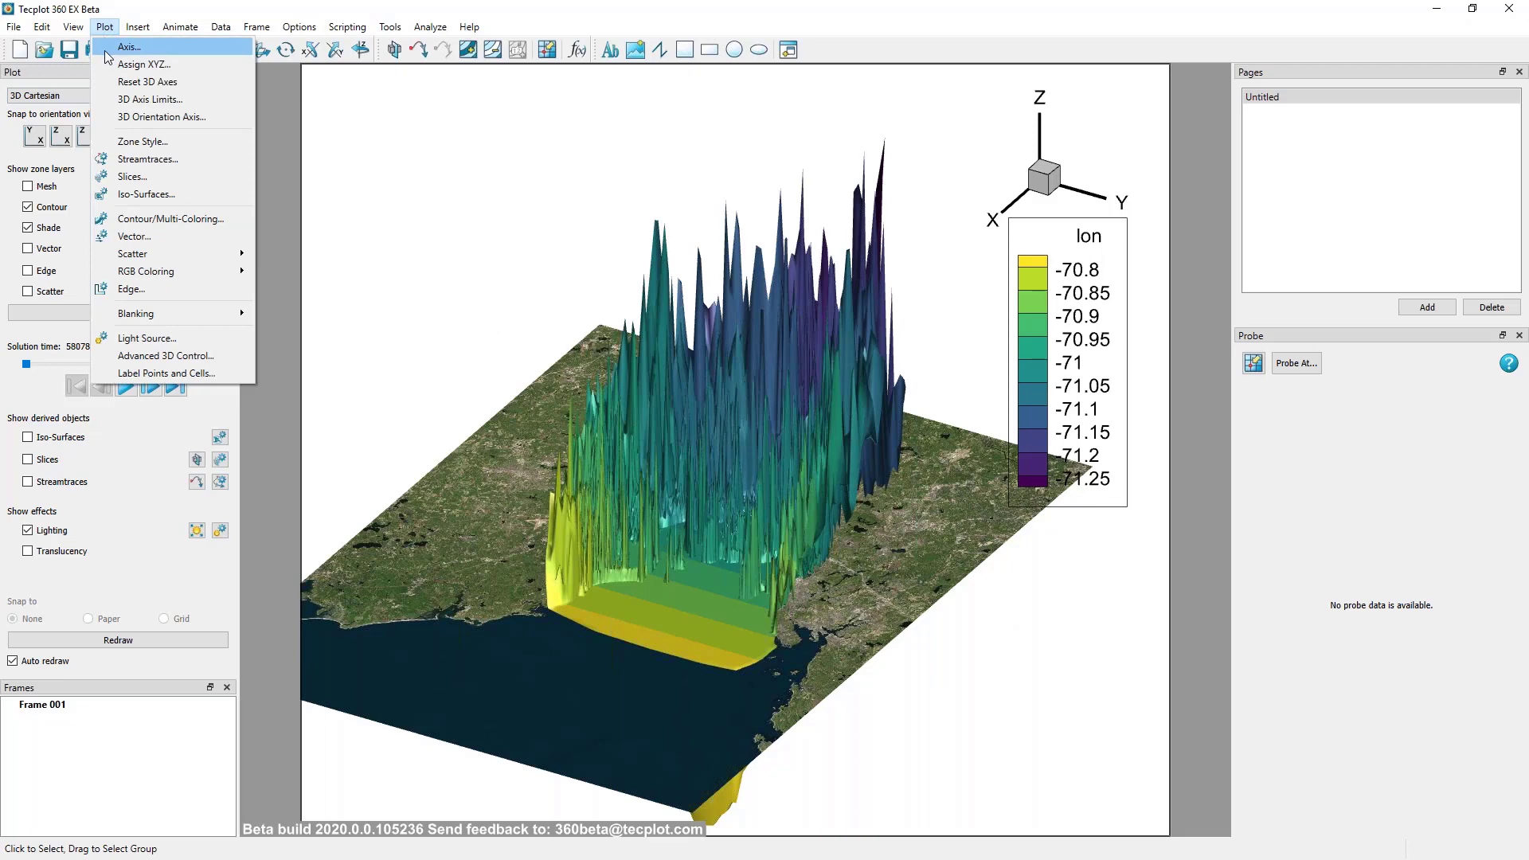
left_click(128, 47)
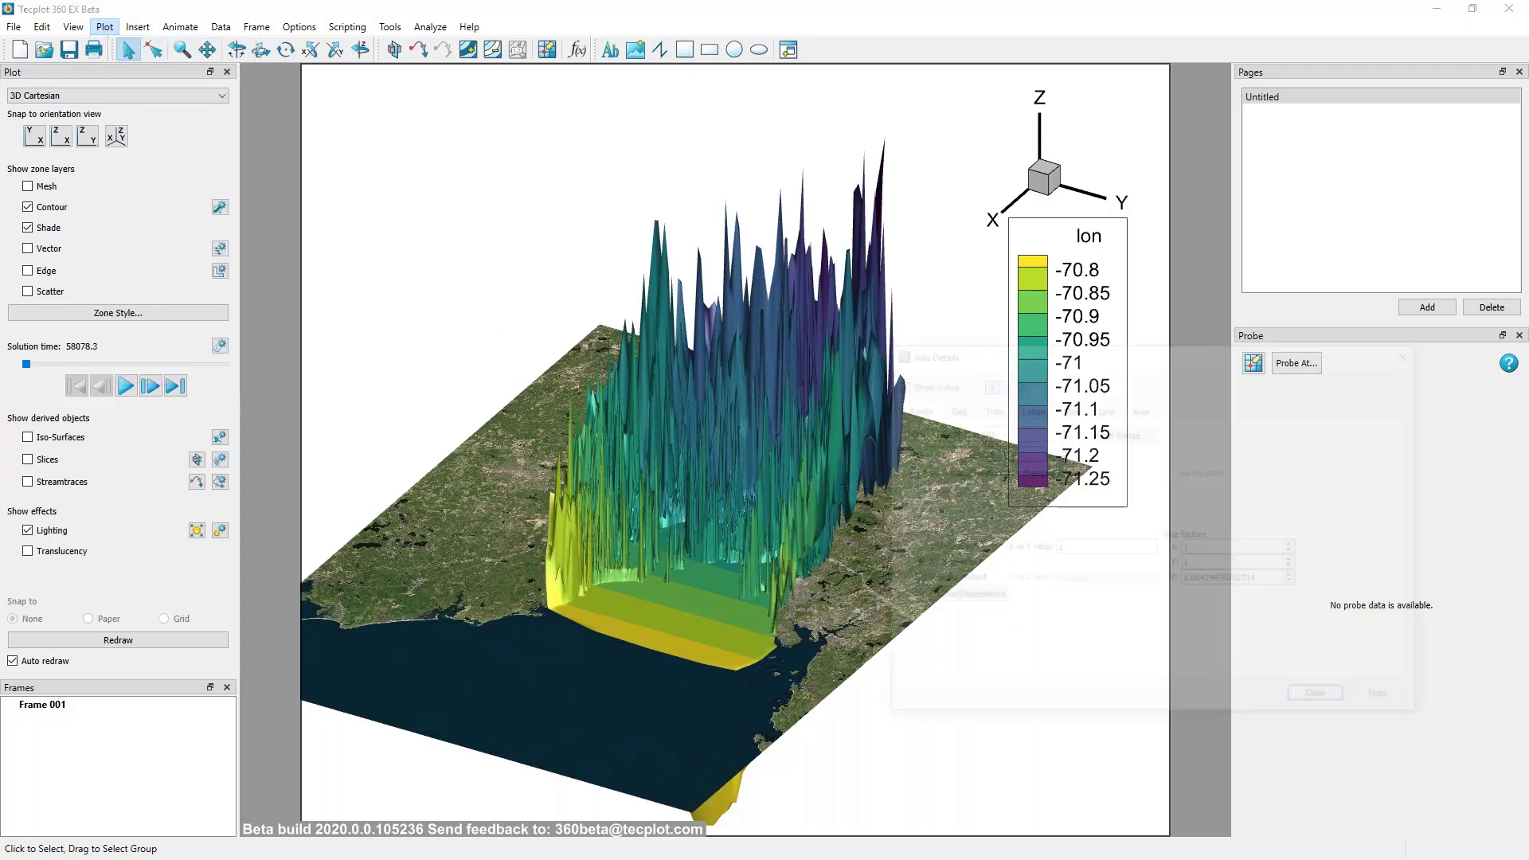
left_click_drag(1074, 362, 951, 323)
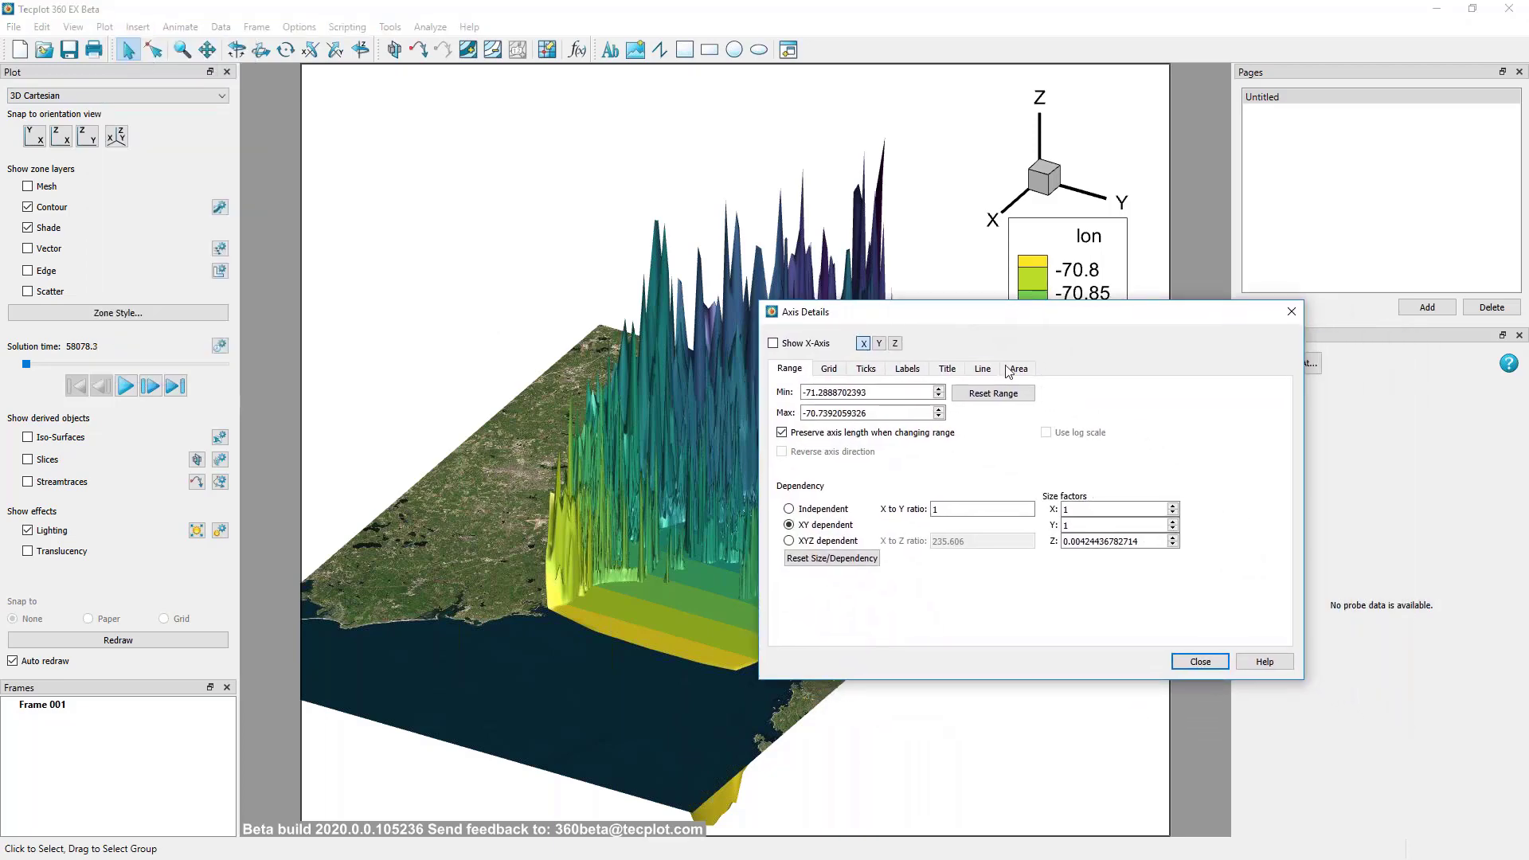
left_click(1172, 544)
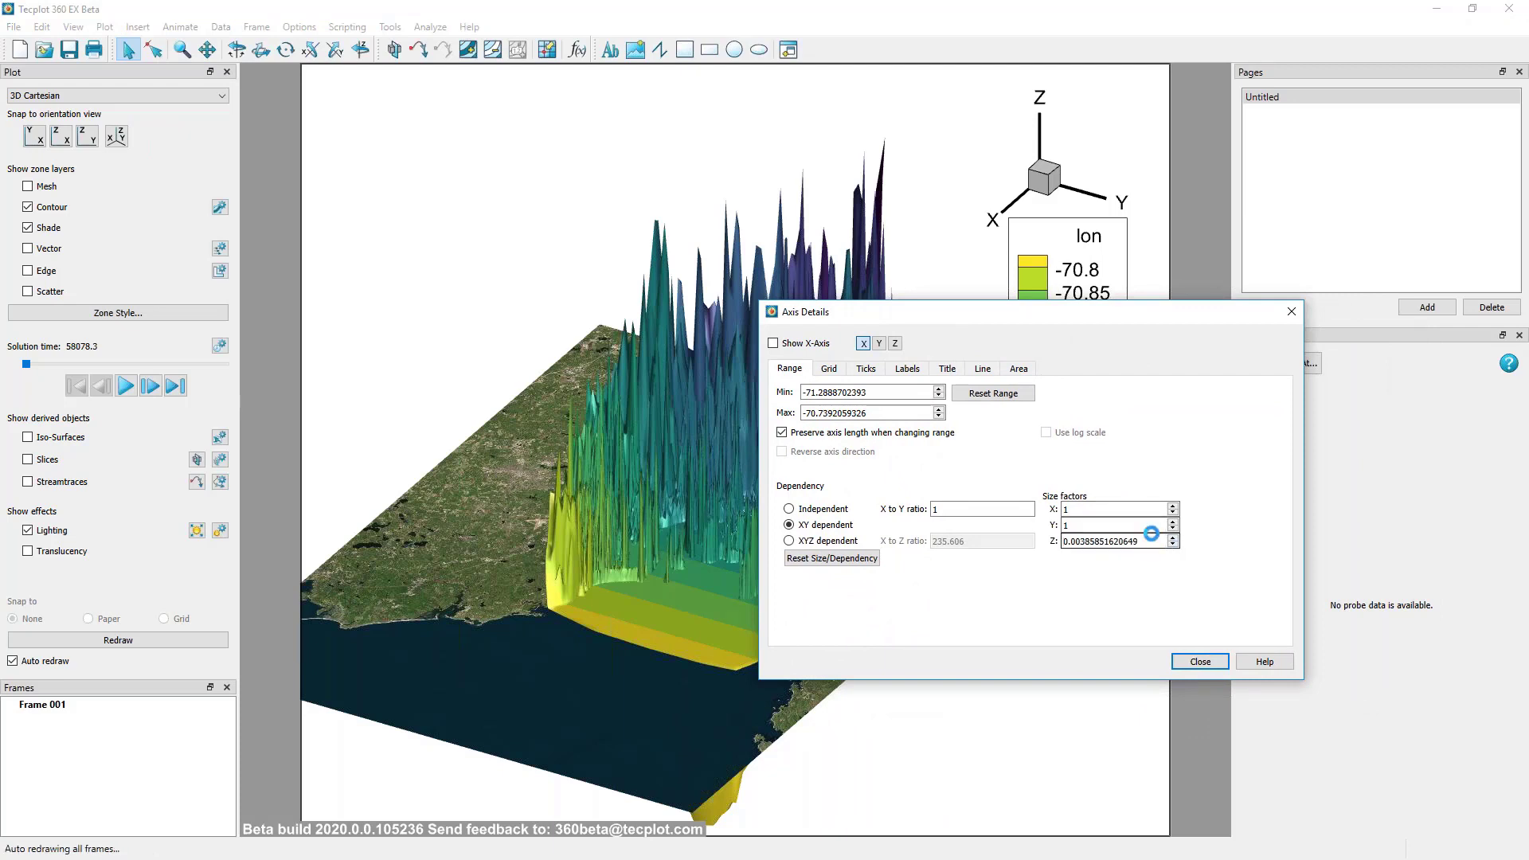
left_click_drag(1145, 543, 1092, 540)
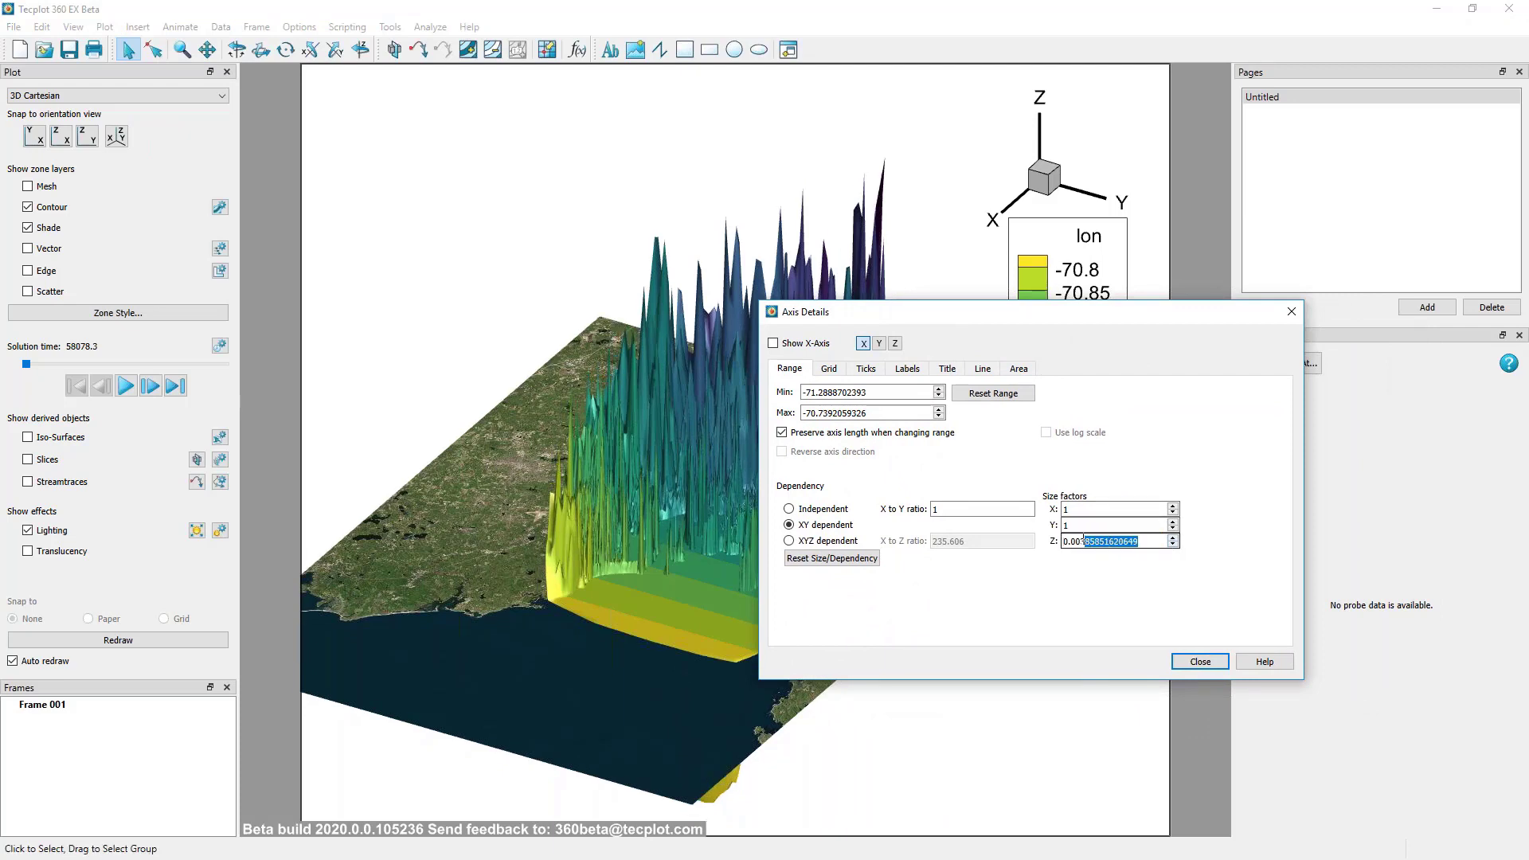
type("1")
key("Tab")
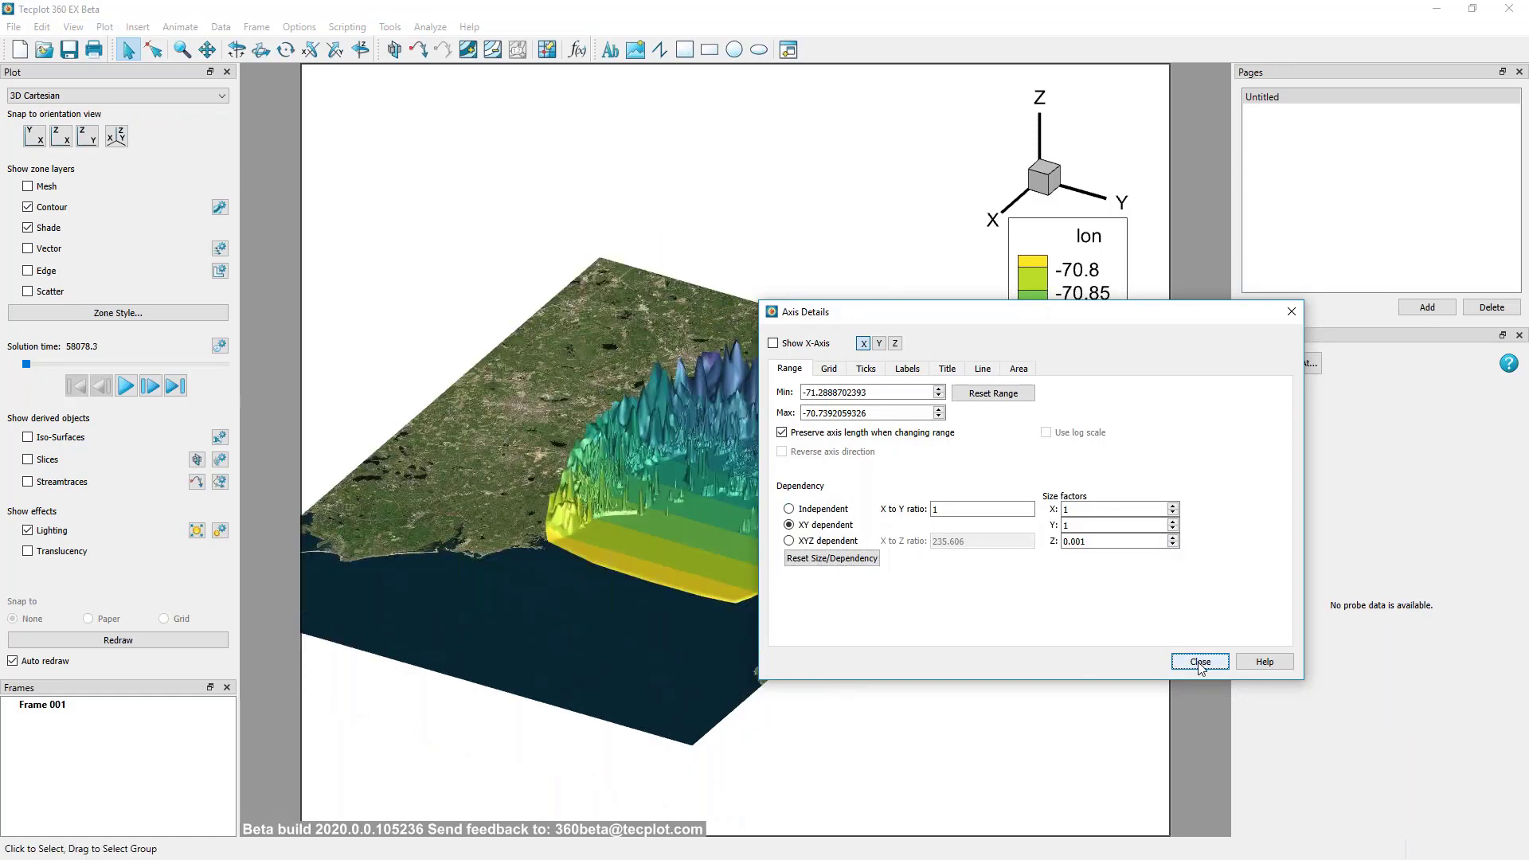
left_click(1198, 661)
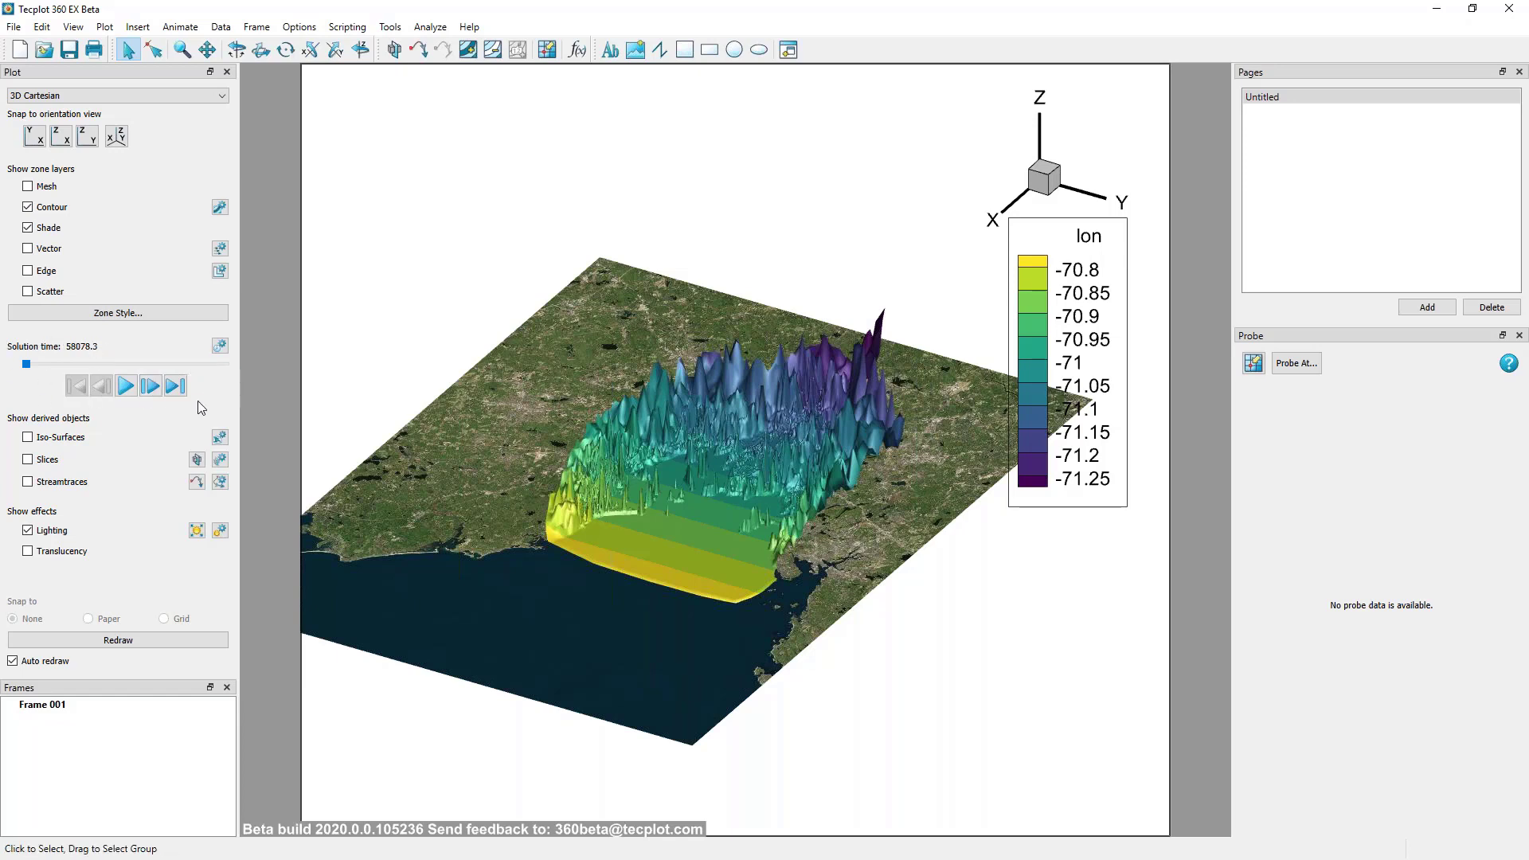
Play the solution time animation from the first time step and stop it partway through.
left_click(125, 386)
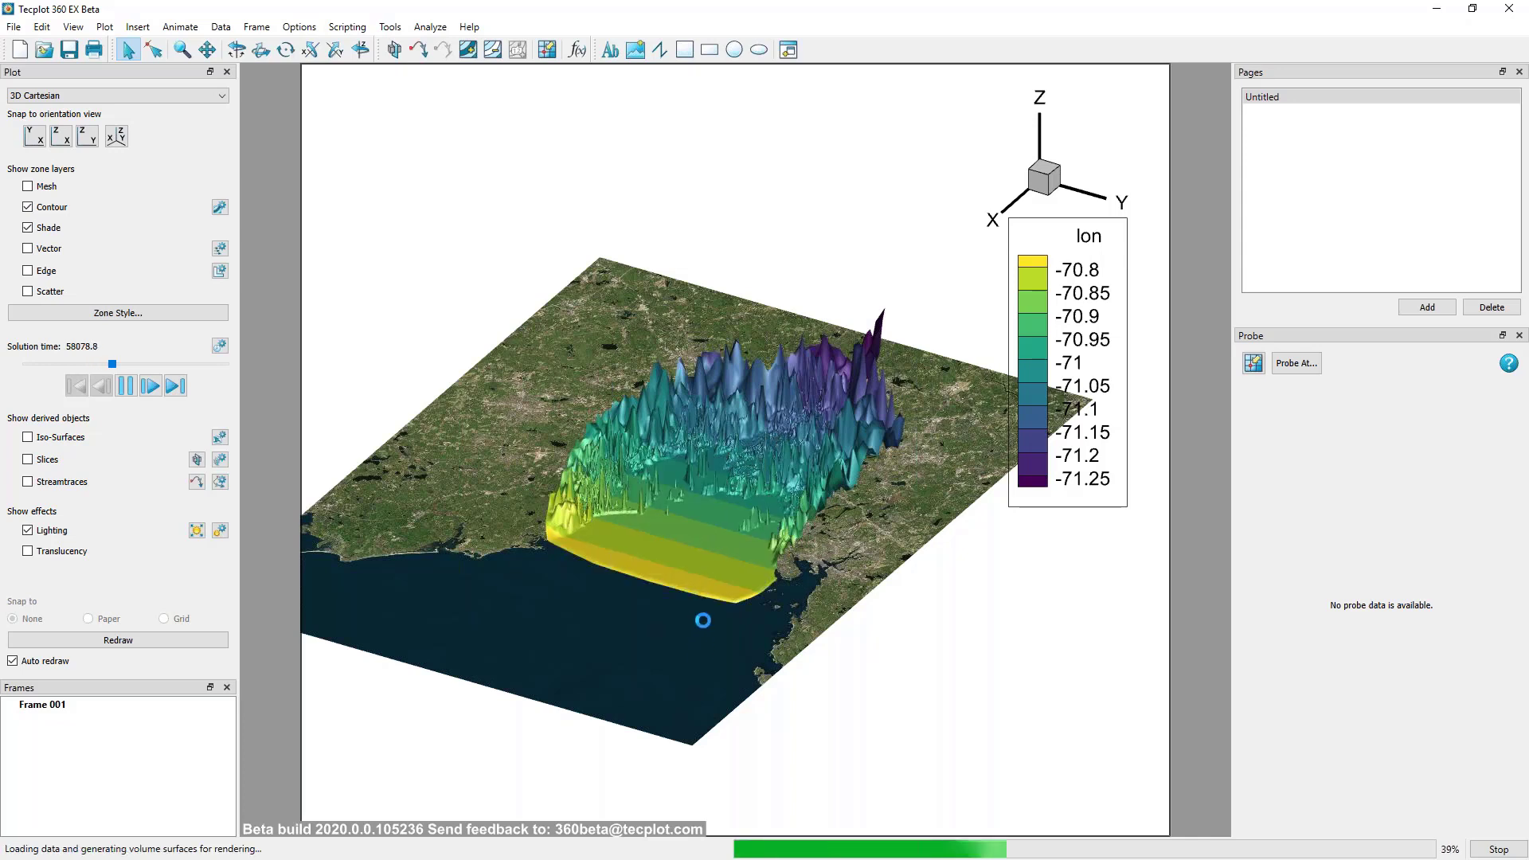
left_click(1496, 849)
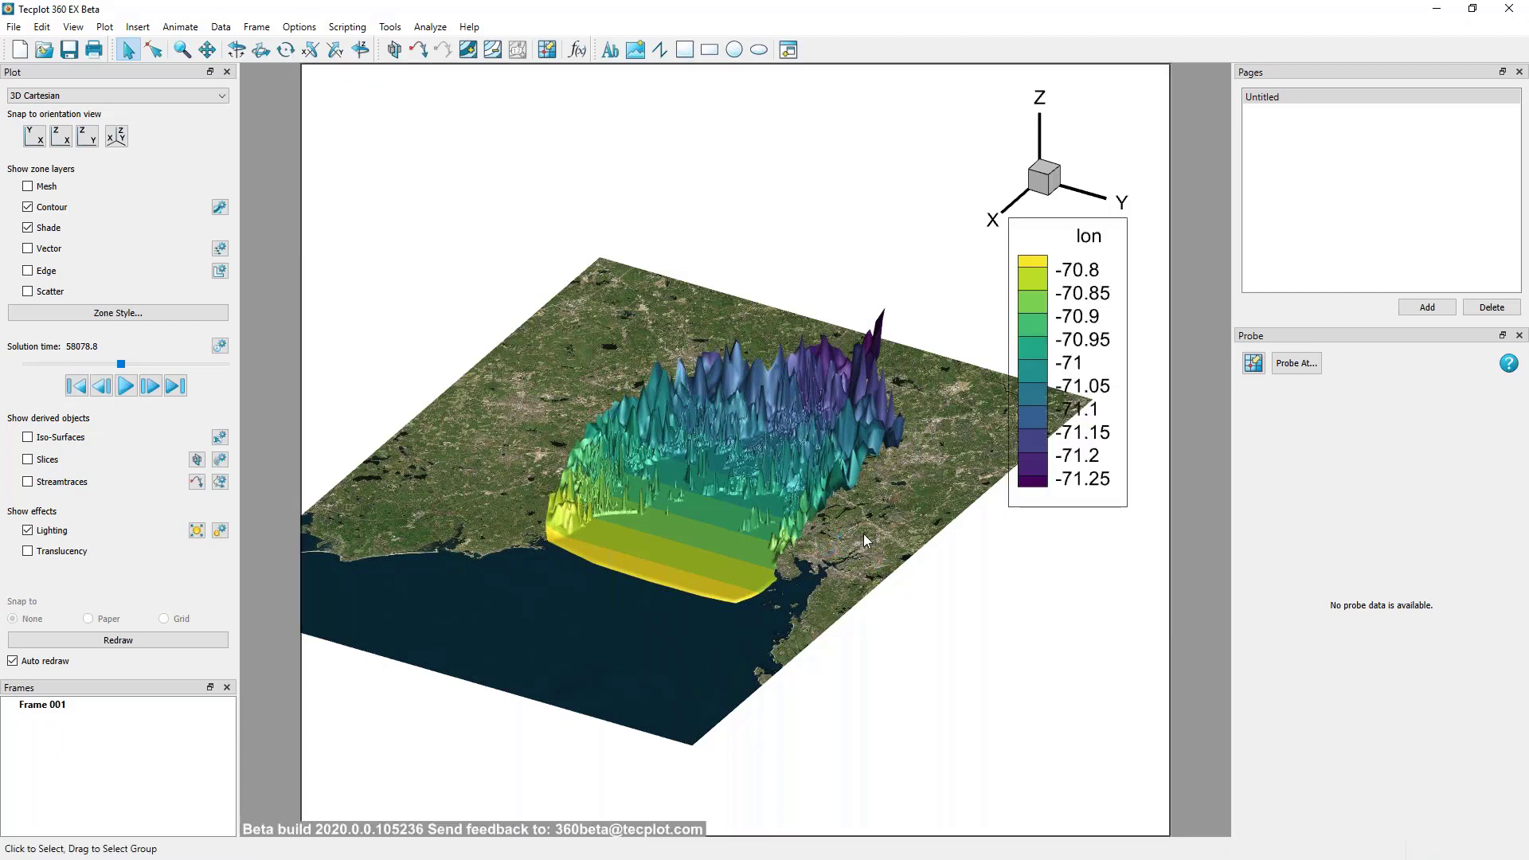
Set the Z position of the boston.png image to -15 and play the animation through to the last solution time.
double_click(863, 534)
left_click_drag(794, 334, 1018, 450)
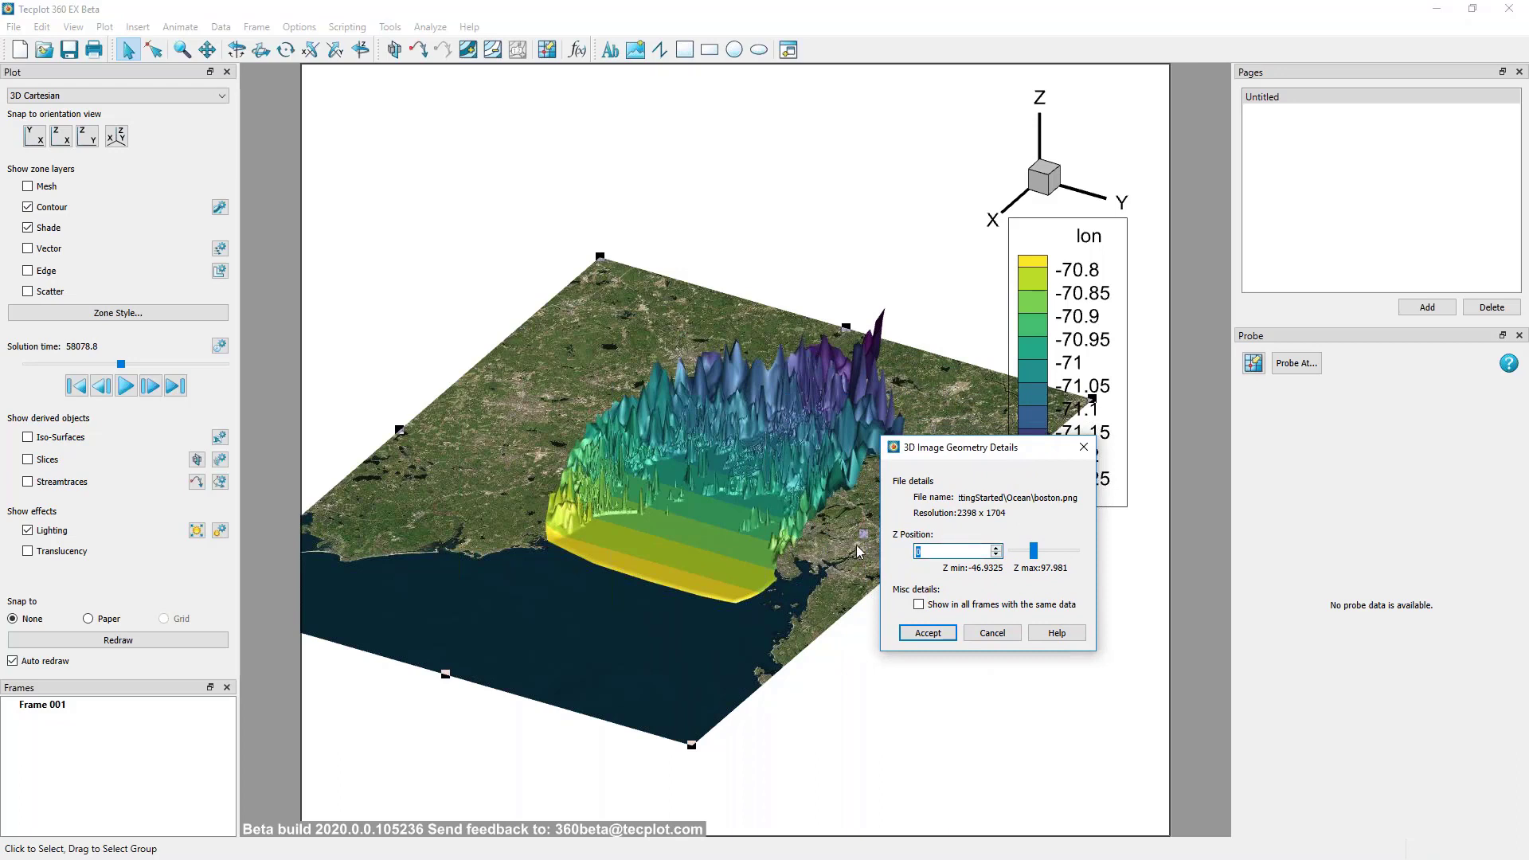
type("-15")
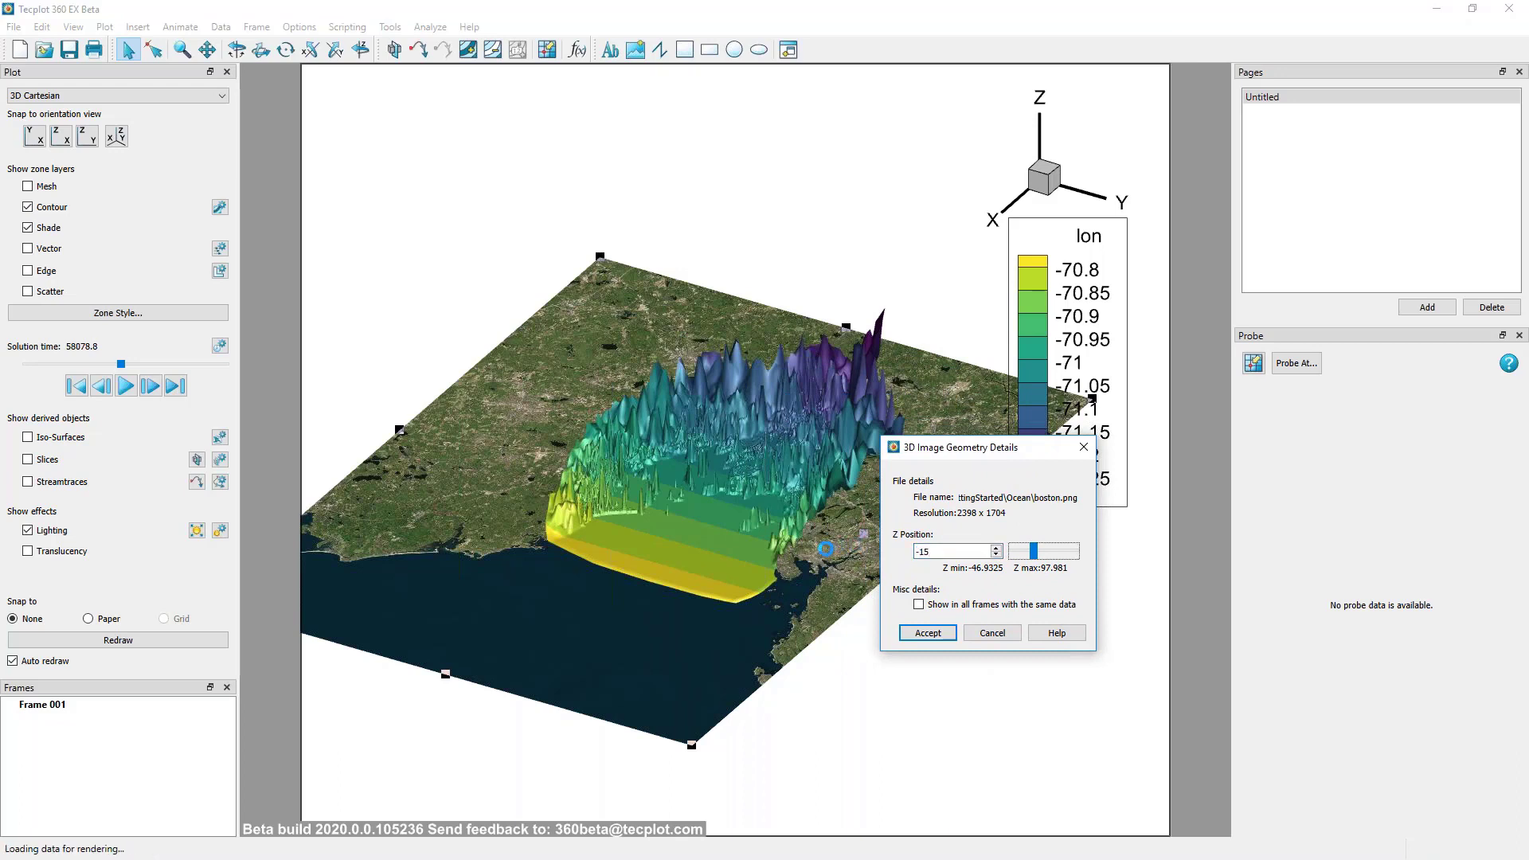
left_click(942, 628)
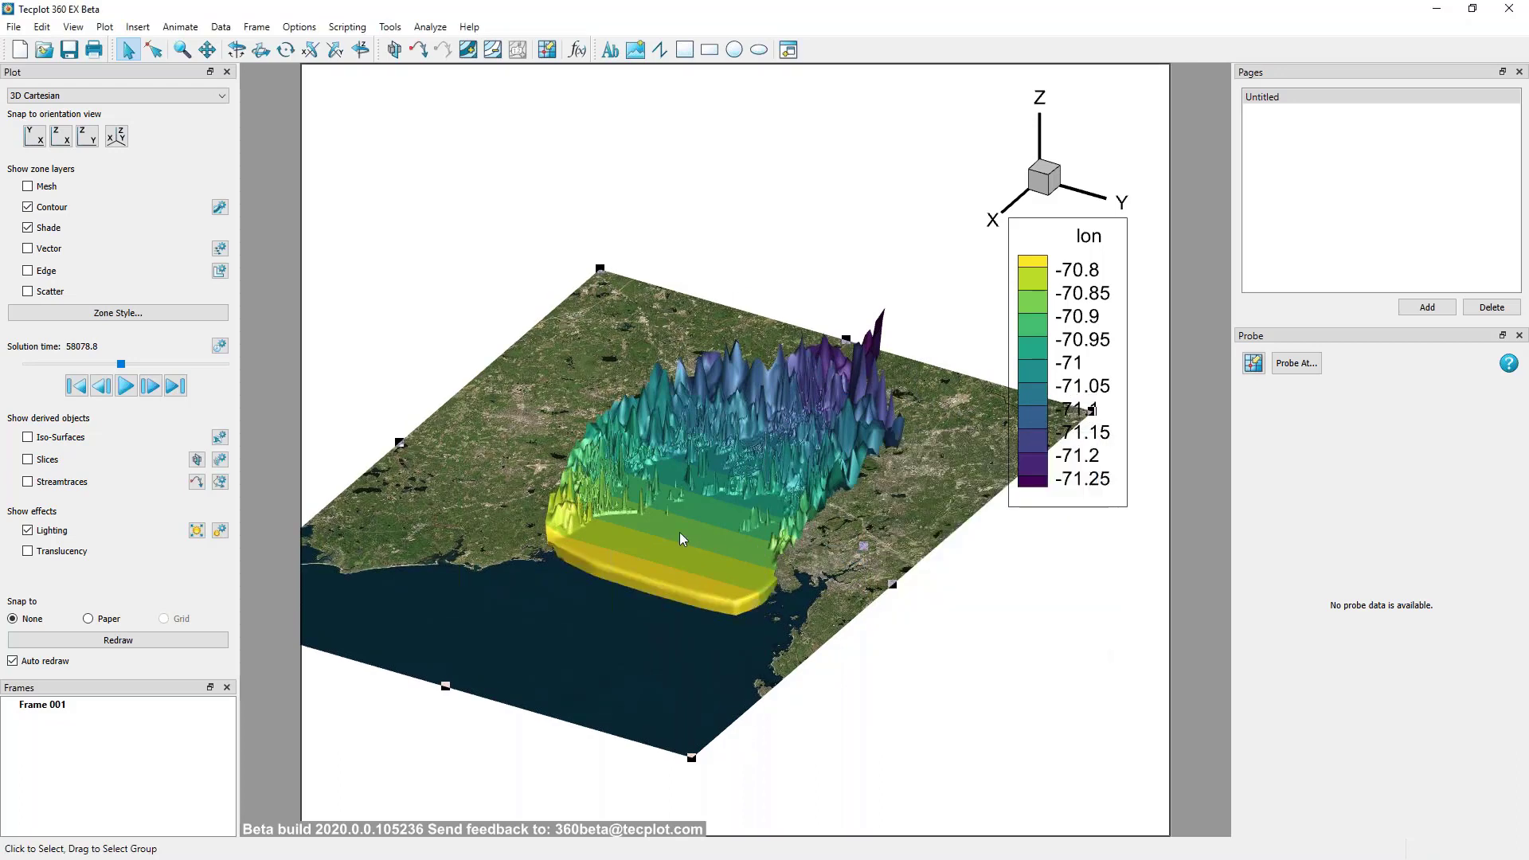
left_click(125, 385)
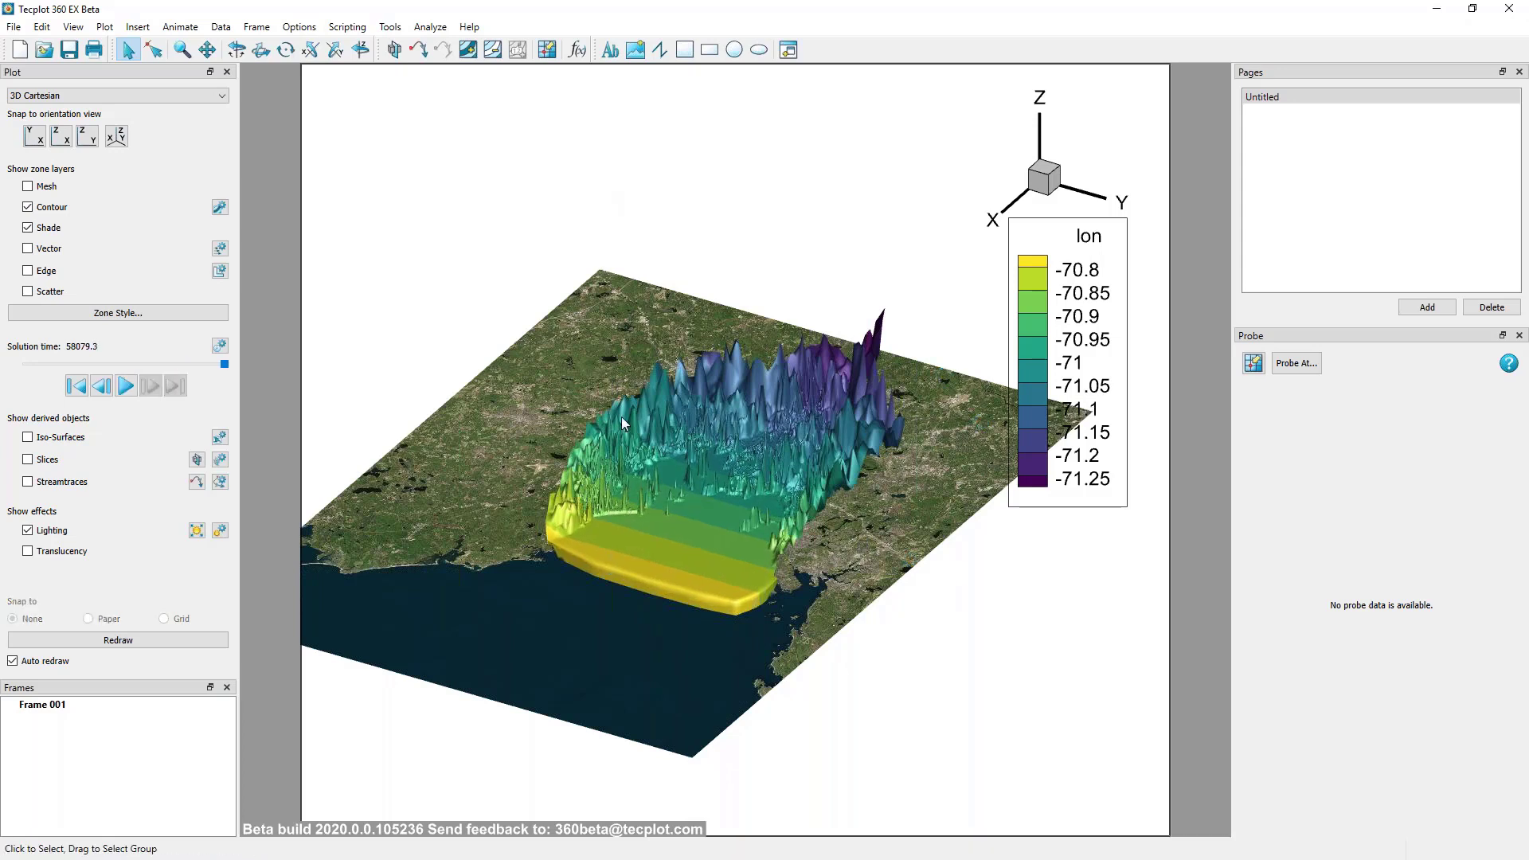
right_click_drag(679, 545, 695, 563)
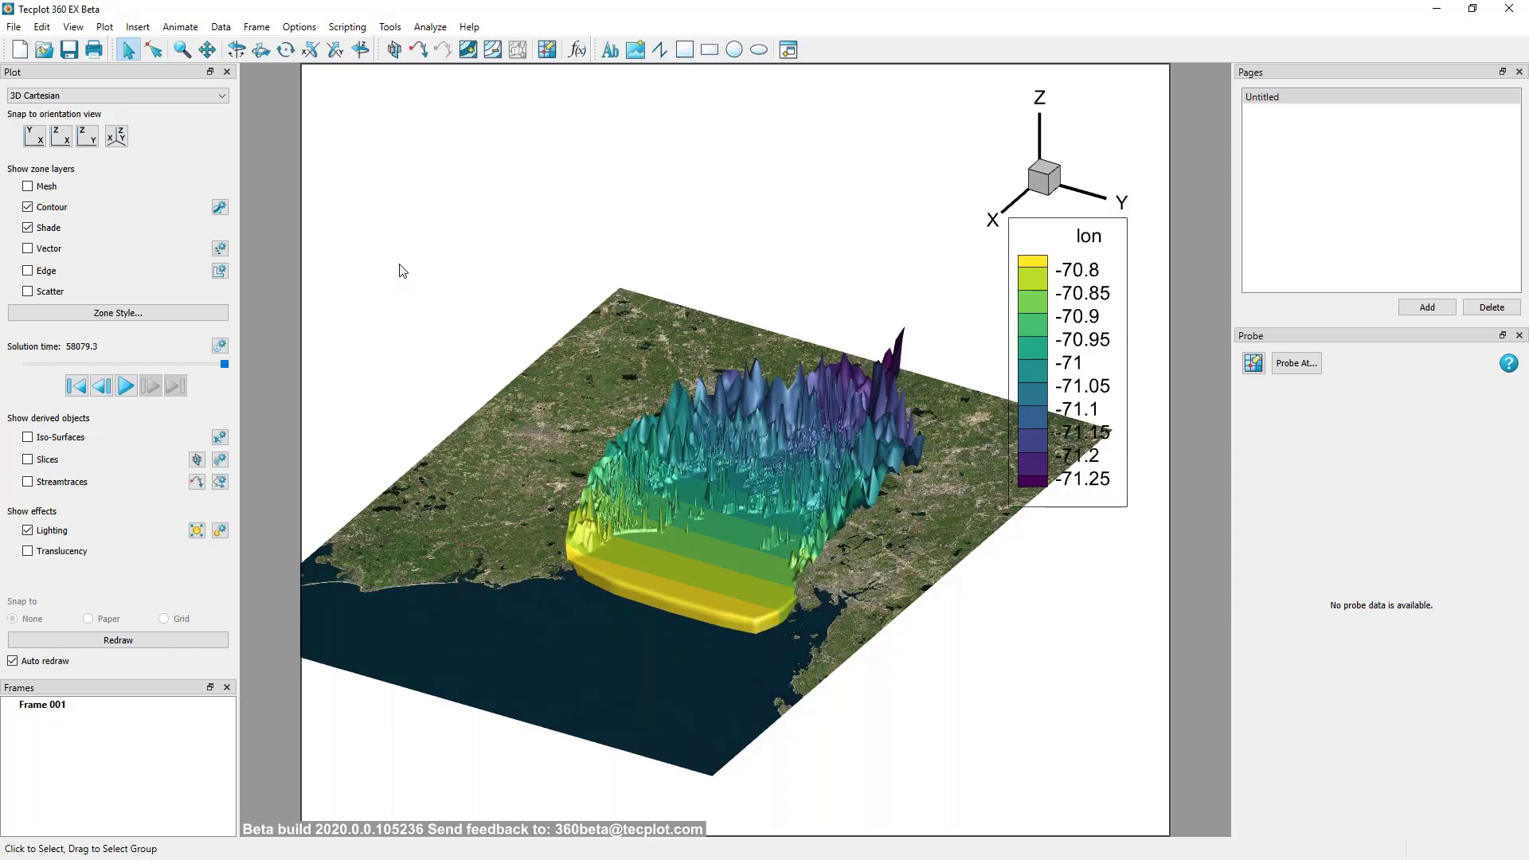
Enable value blanking with constraint 1 active, blanking cells where wet_nodes is less than or equal to 0.
left_click(105, 27)
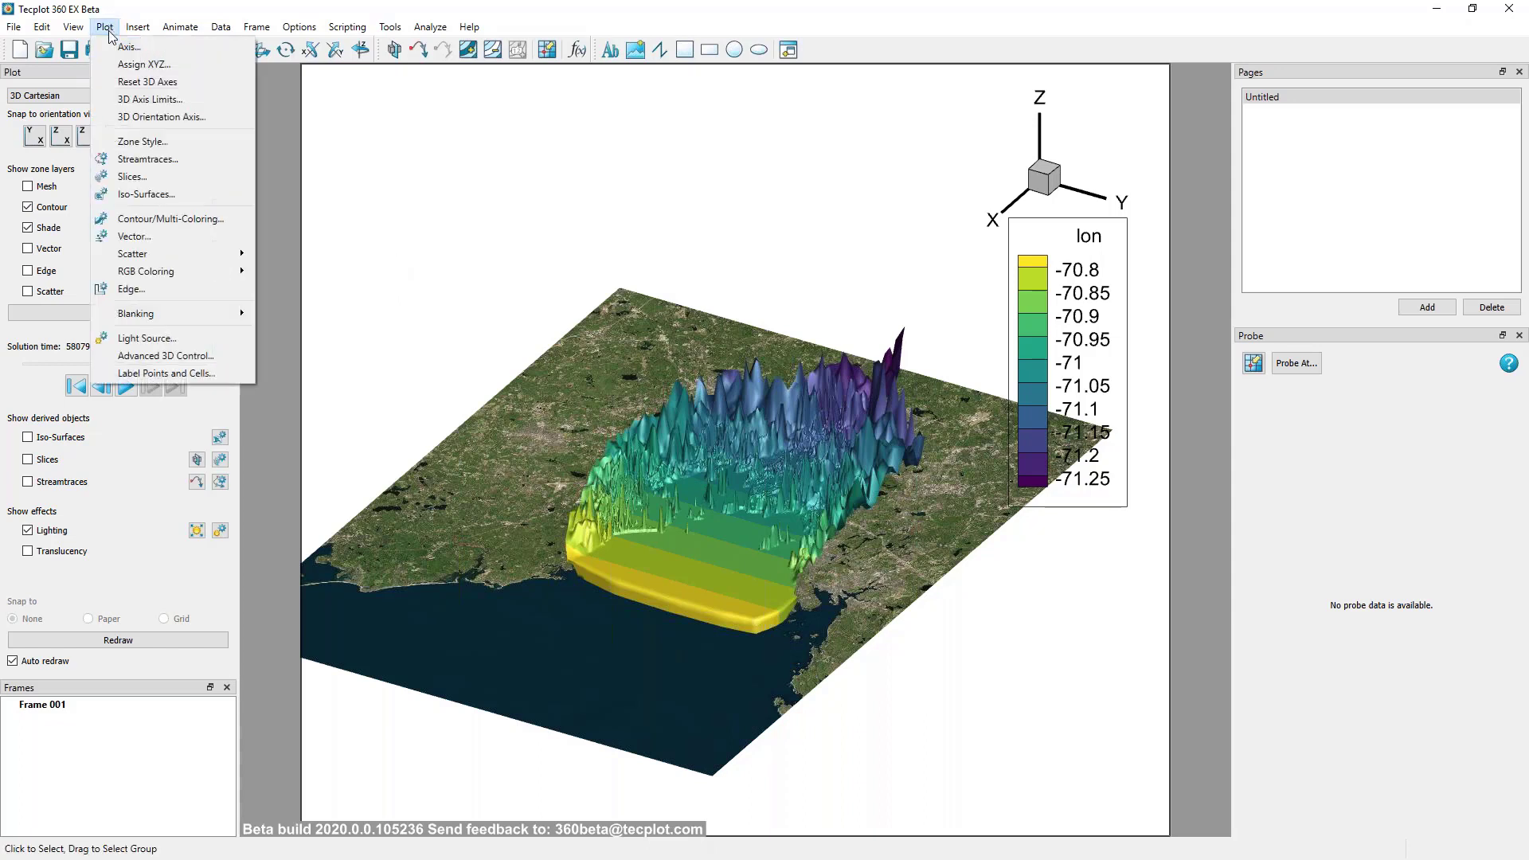
mouse_move(136, 313)
left_click(350, 312)
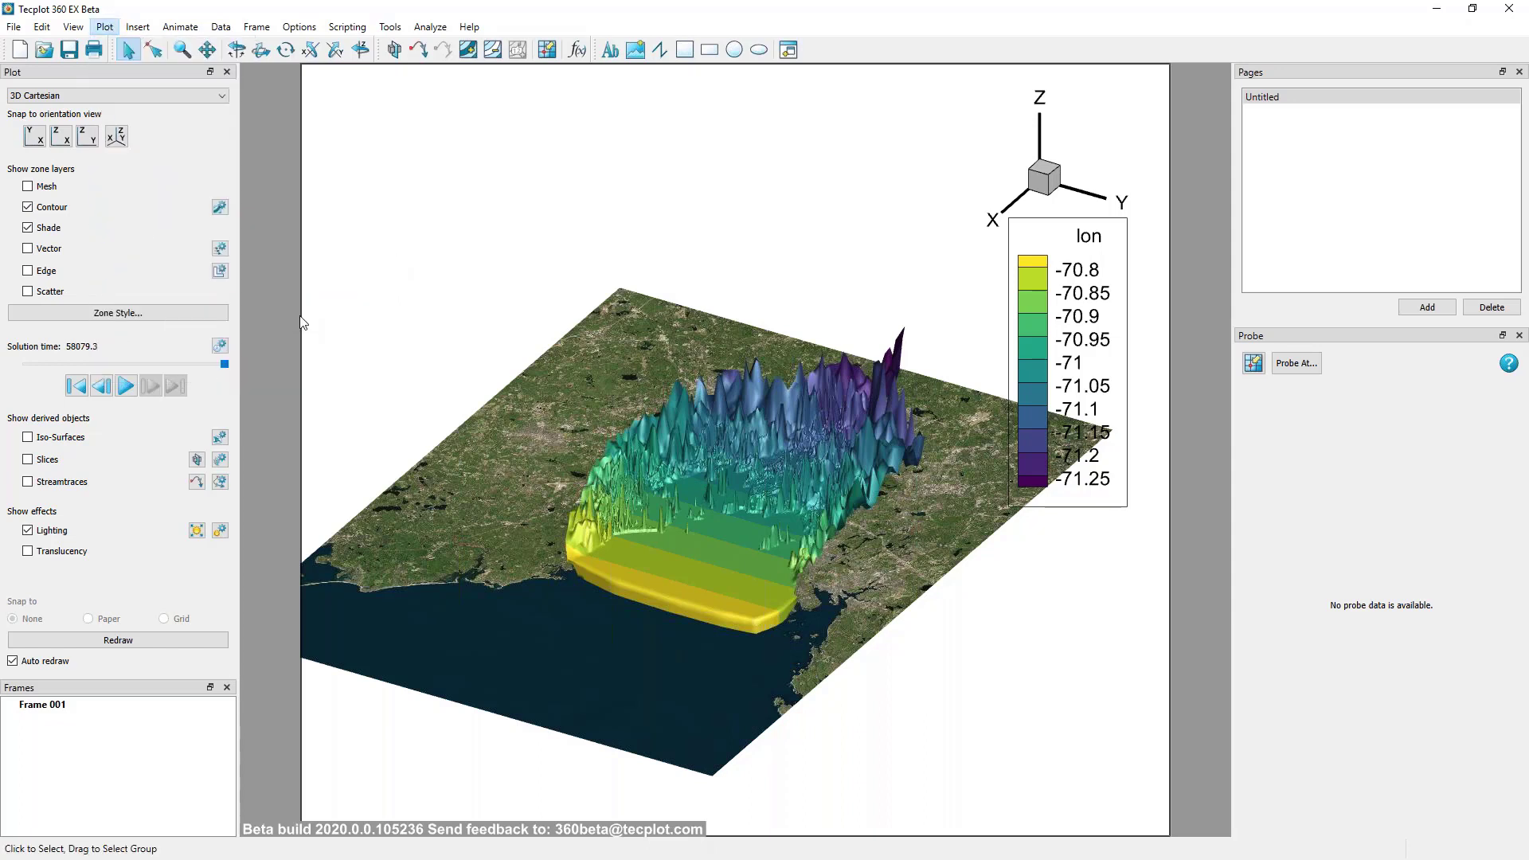
left_click_drag(1155, 377, 1094, 475)
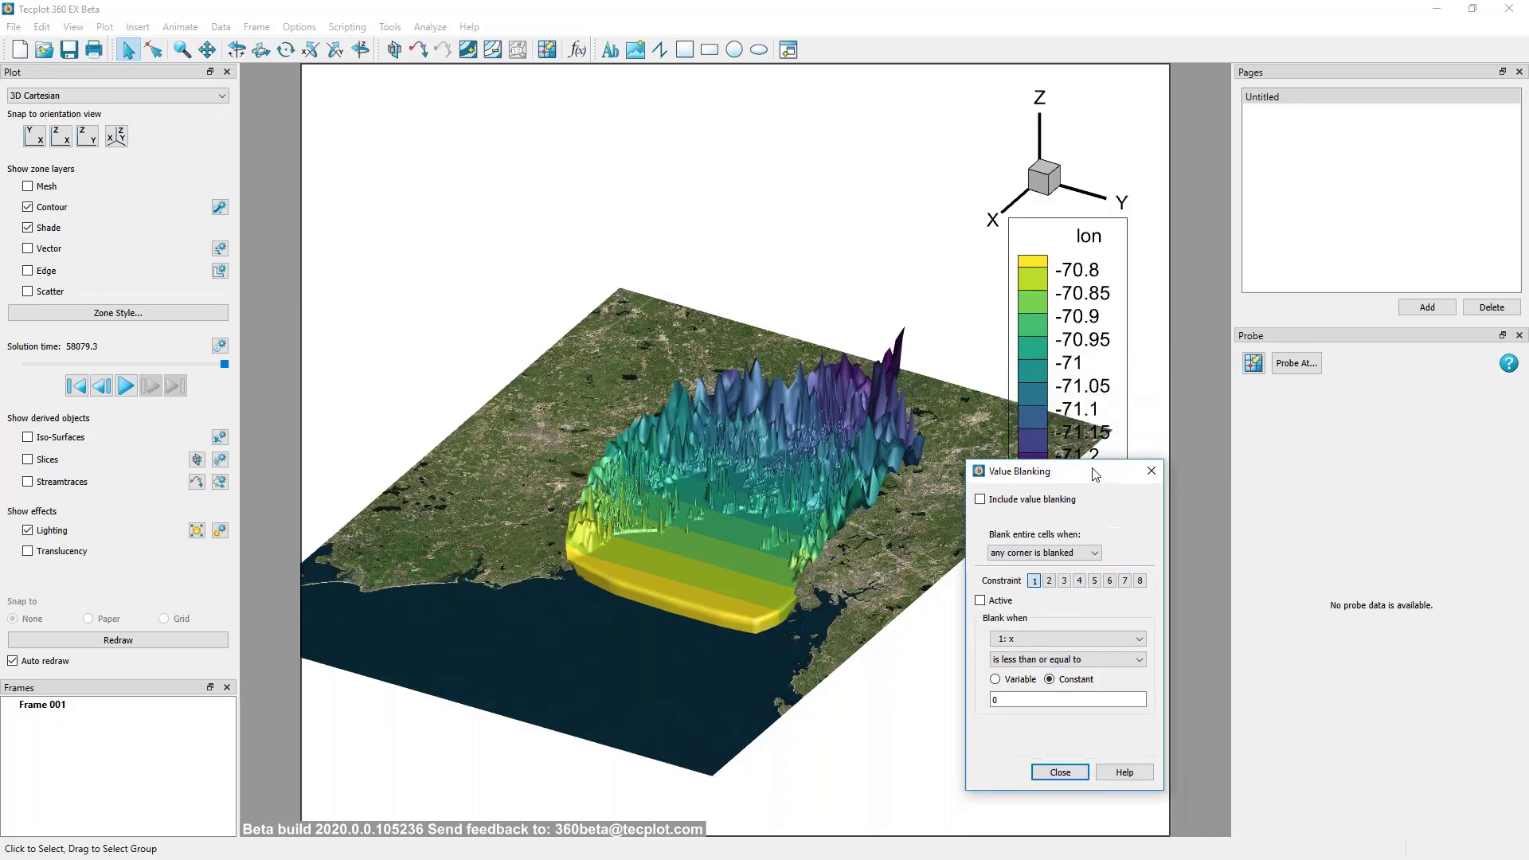
left_click(1081, 633)
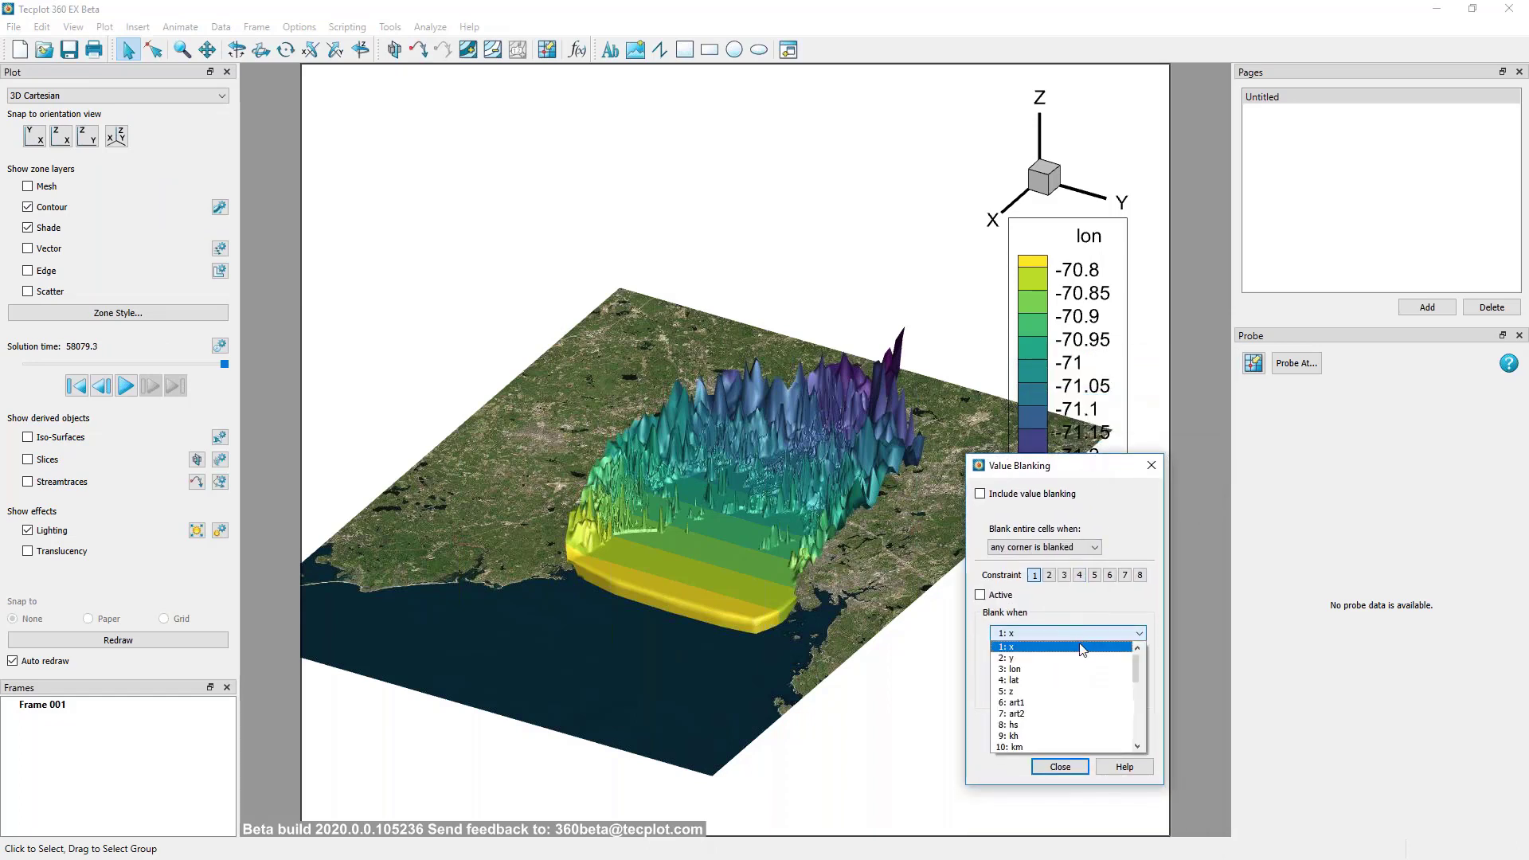
scroll(1080, 685, "down", 6)
scroll(1081, 703, "down", 2)
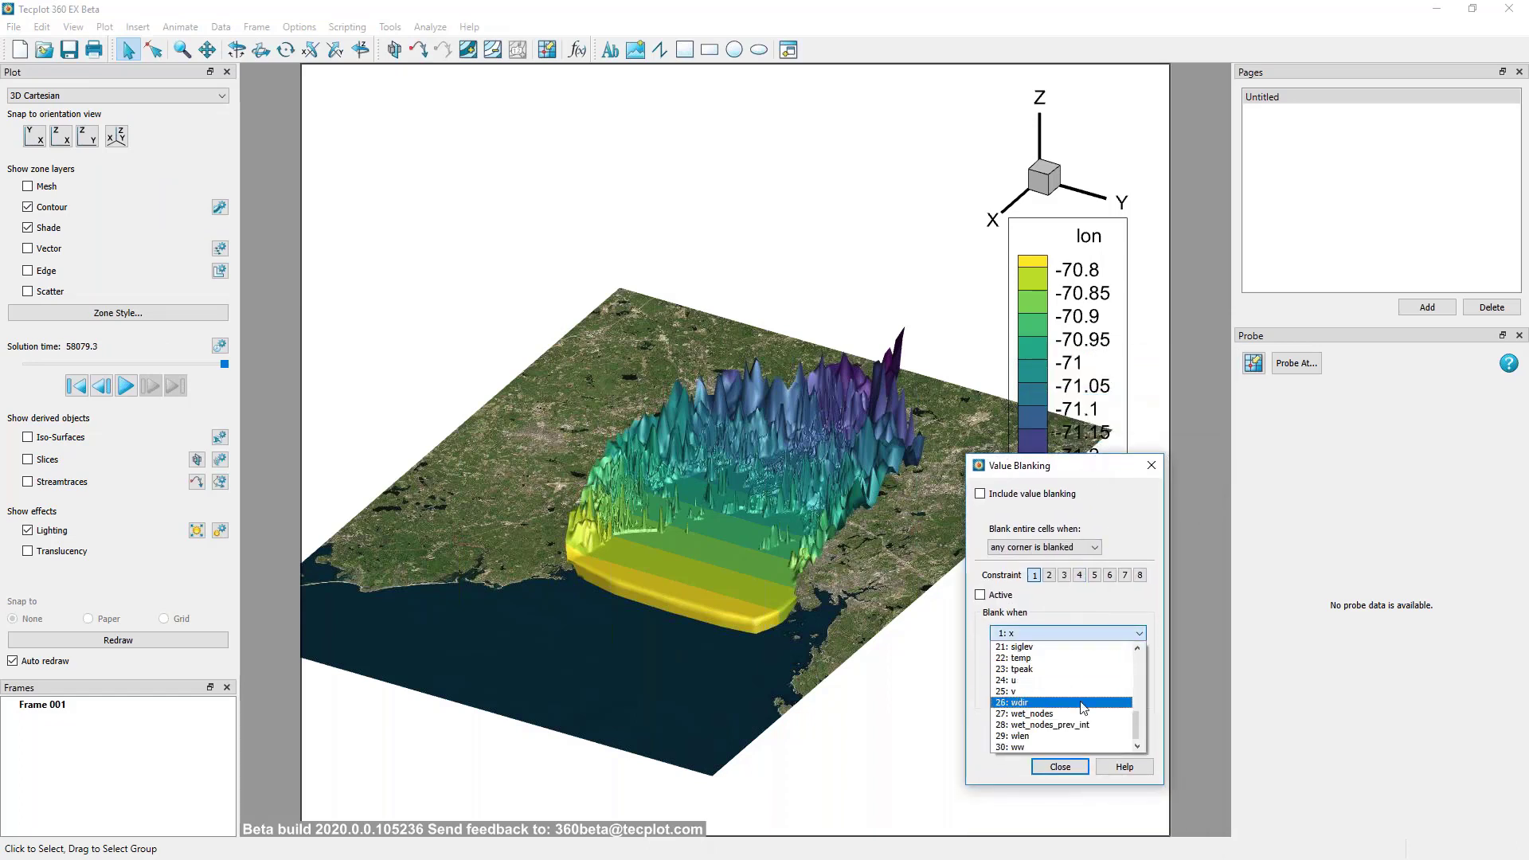
left_click(1081, 703)
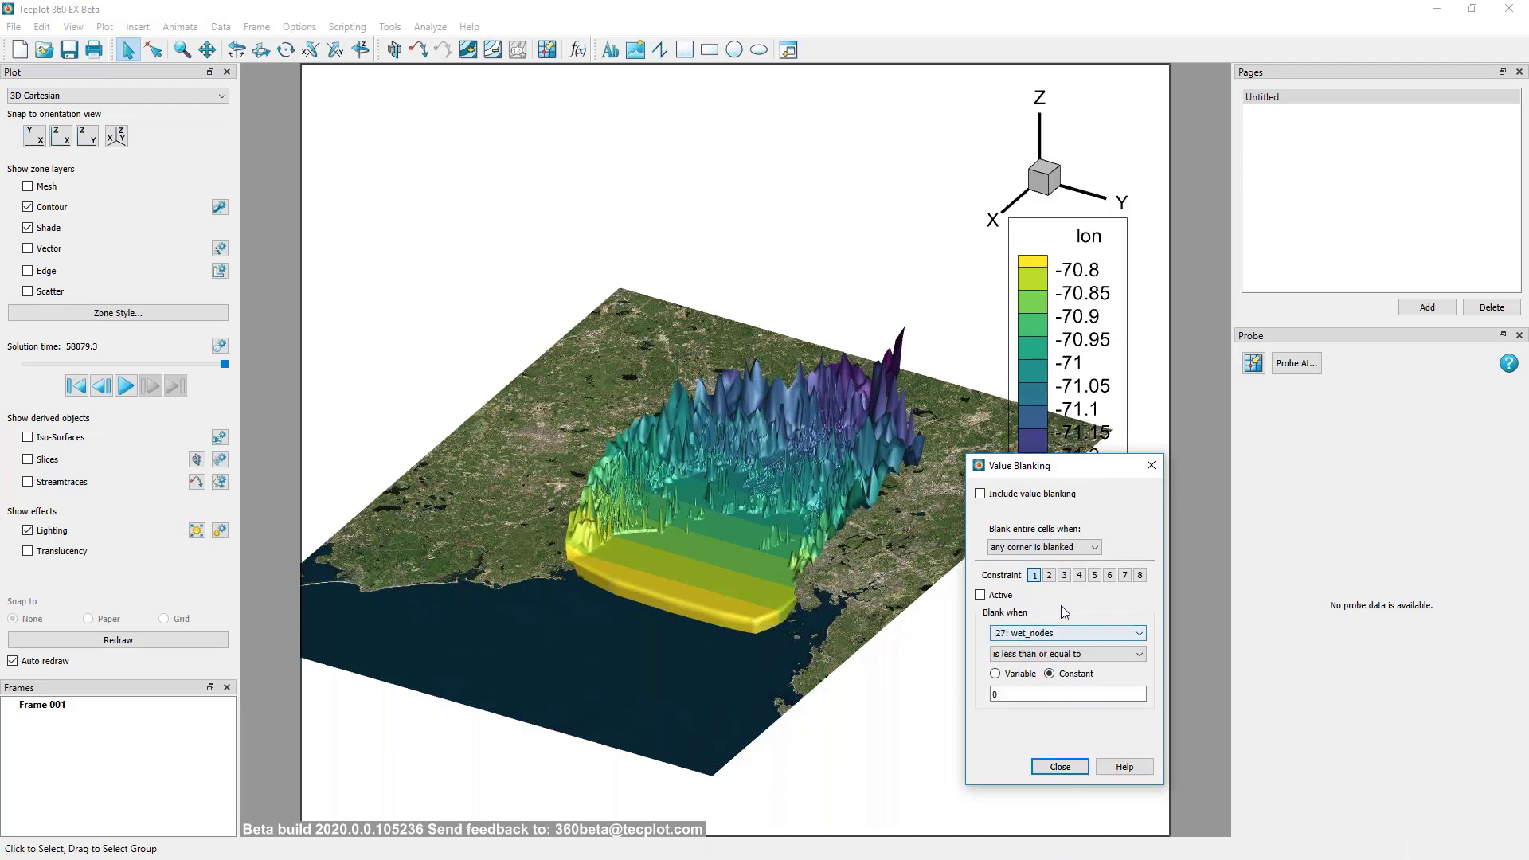
left_click(981, 595)
left_click(980, 493)
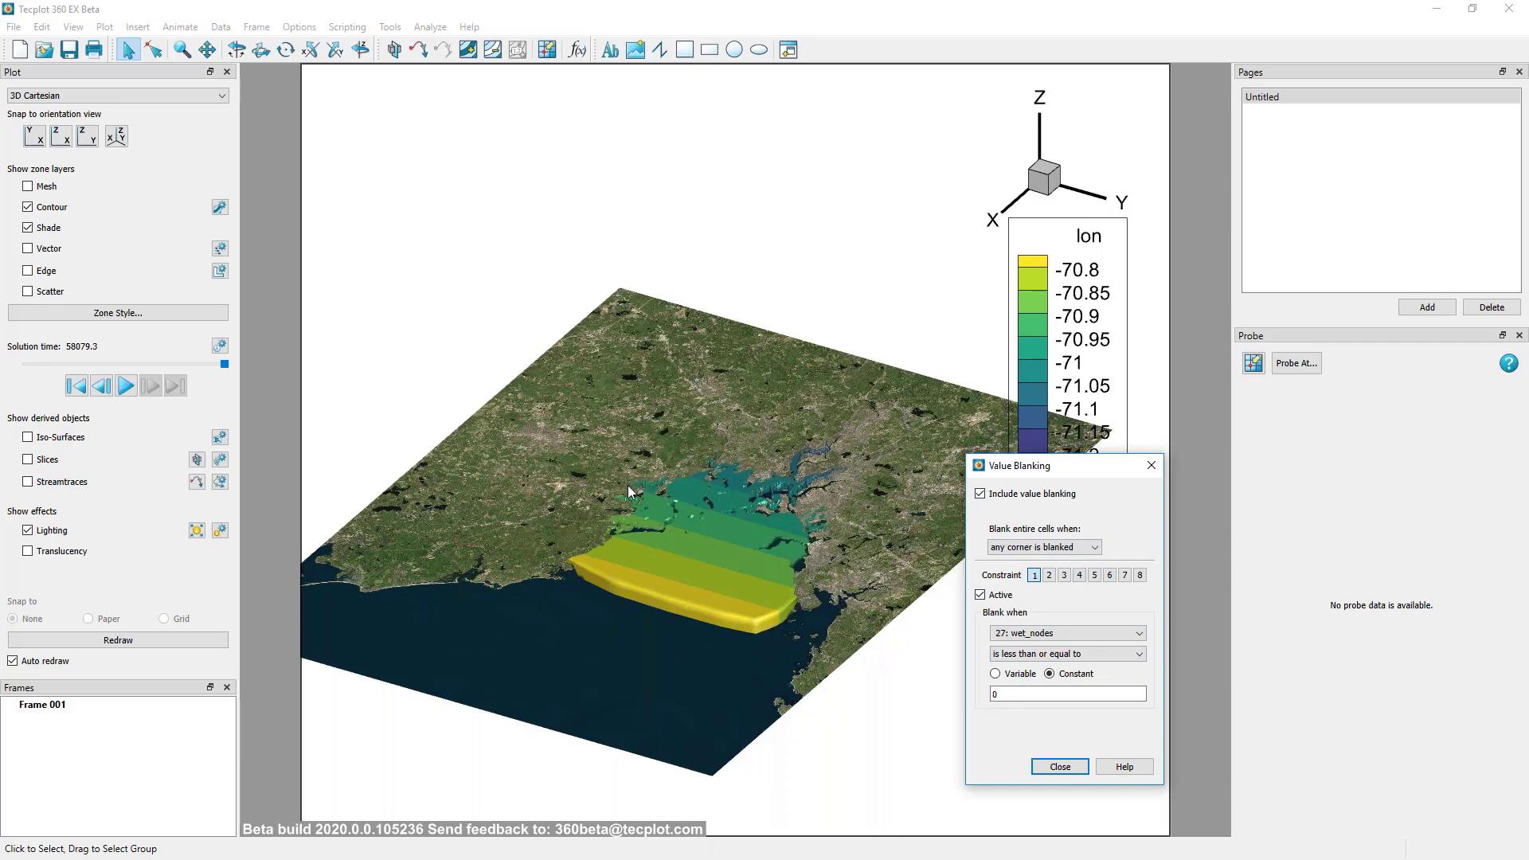
left_click(1060, 767)
Examine the blanked ocean data over the image from the XY, YZ and default 3D orientations.
scroll(746, 550, "up", 3)
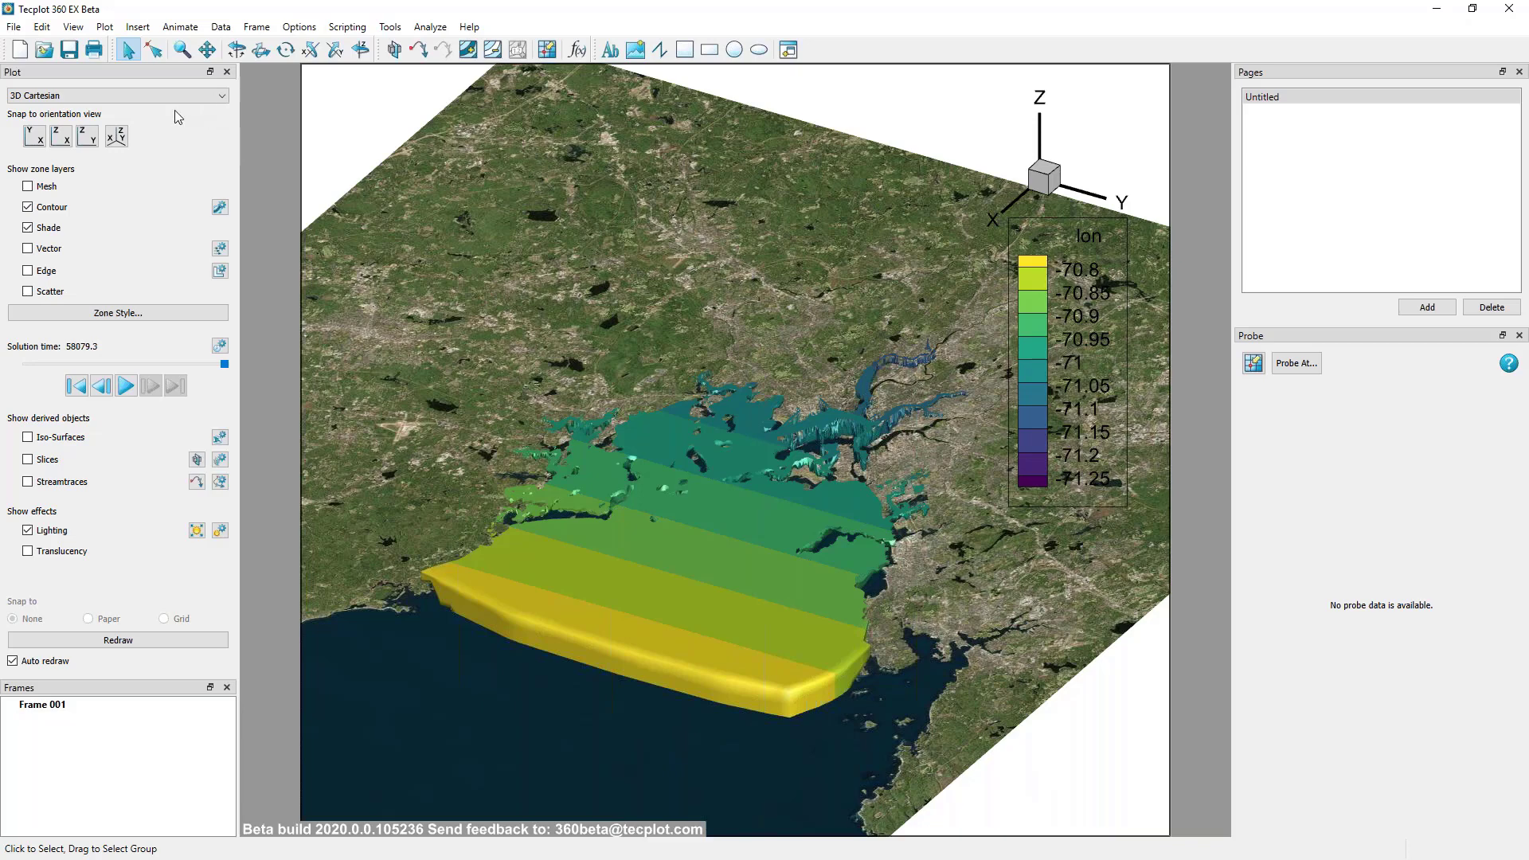
left_click(34, 137)
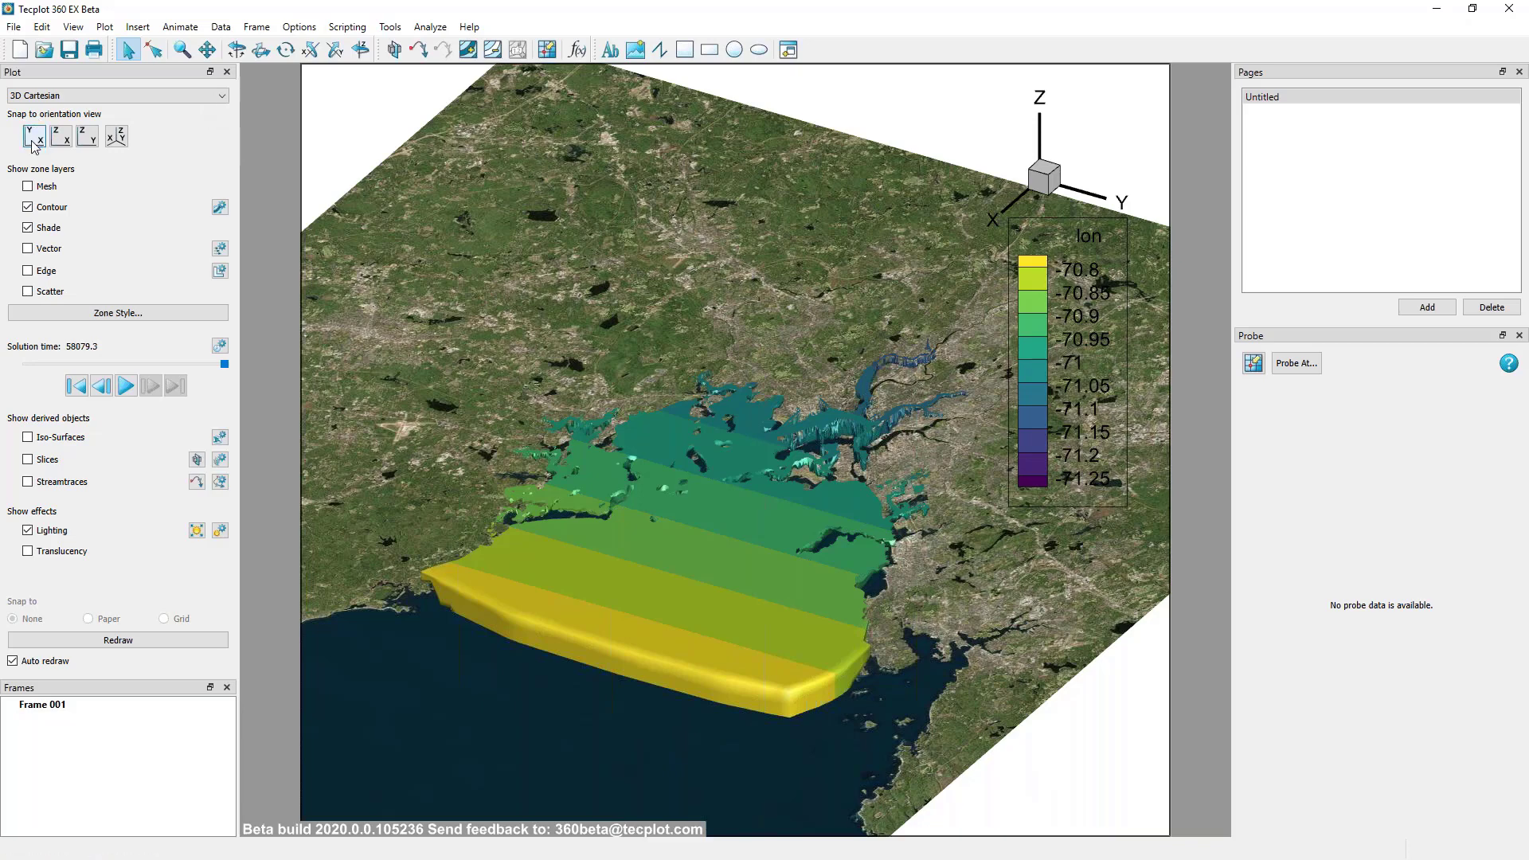
right_click_drag(669, 388, 357, 548)
scroll(652, 352, "down", 2)
right_click_drag(630, 344, 686, 299)
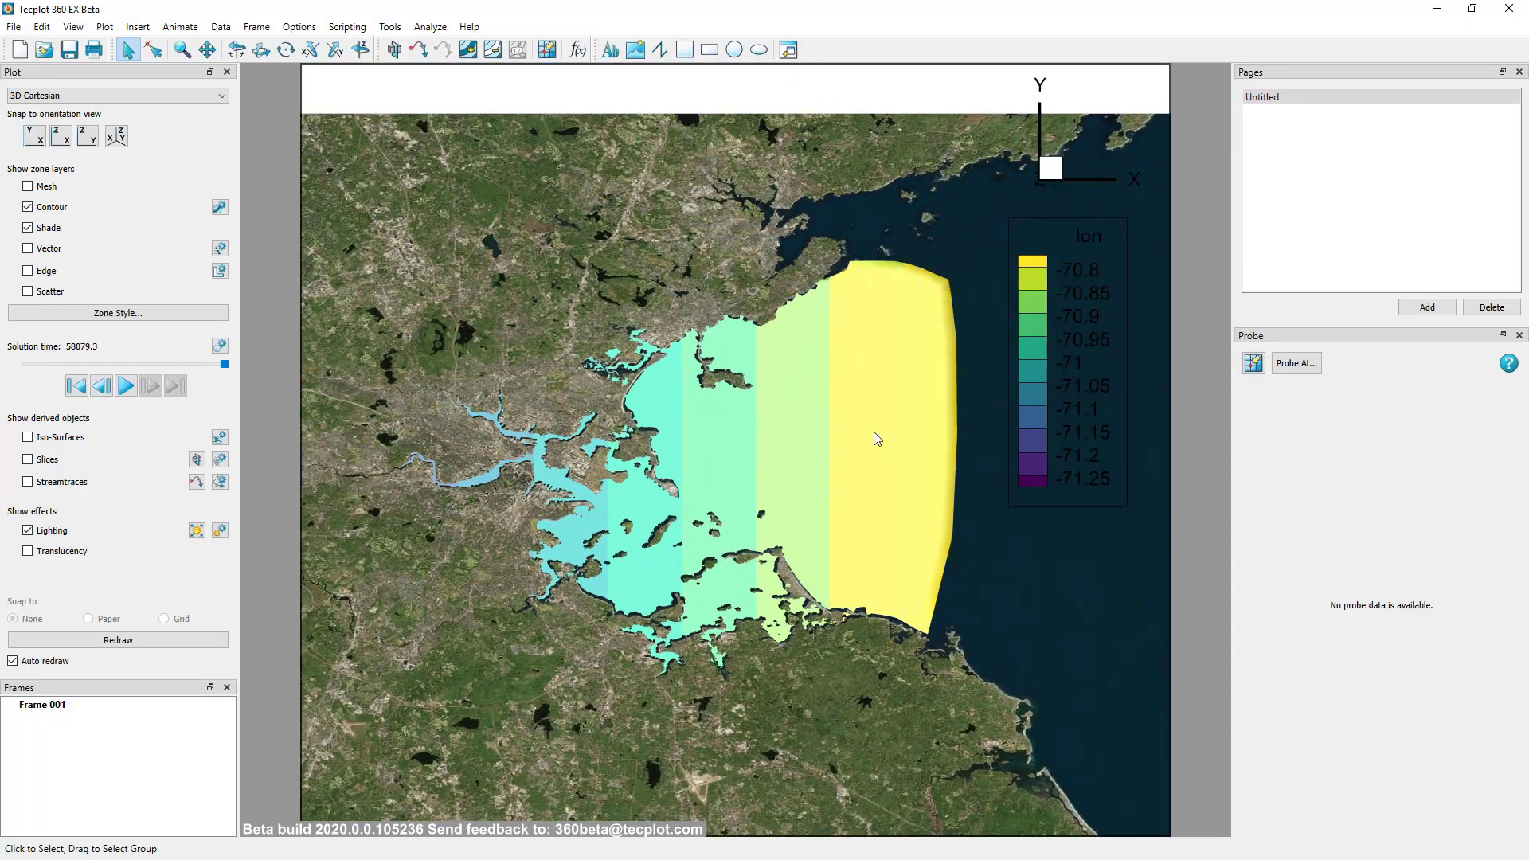
left_click(87, 139)
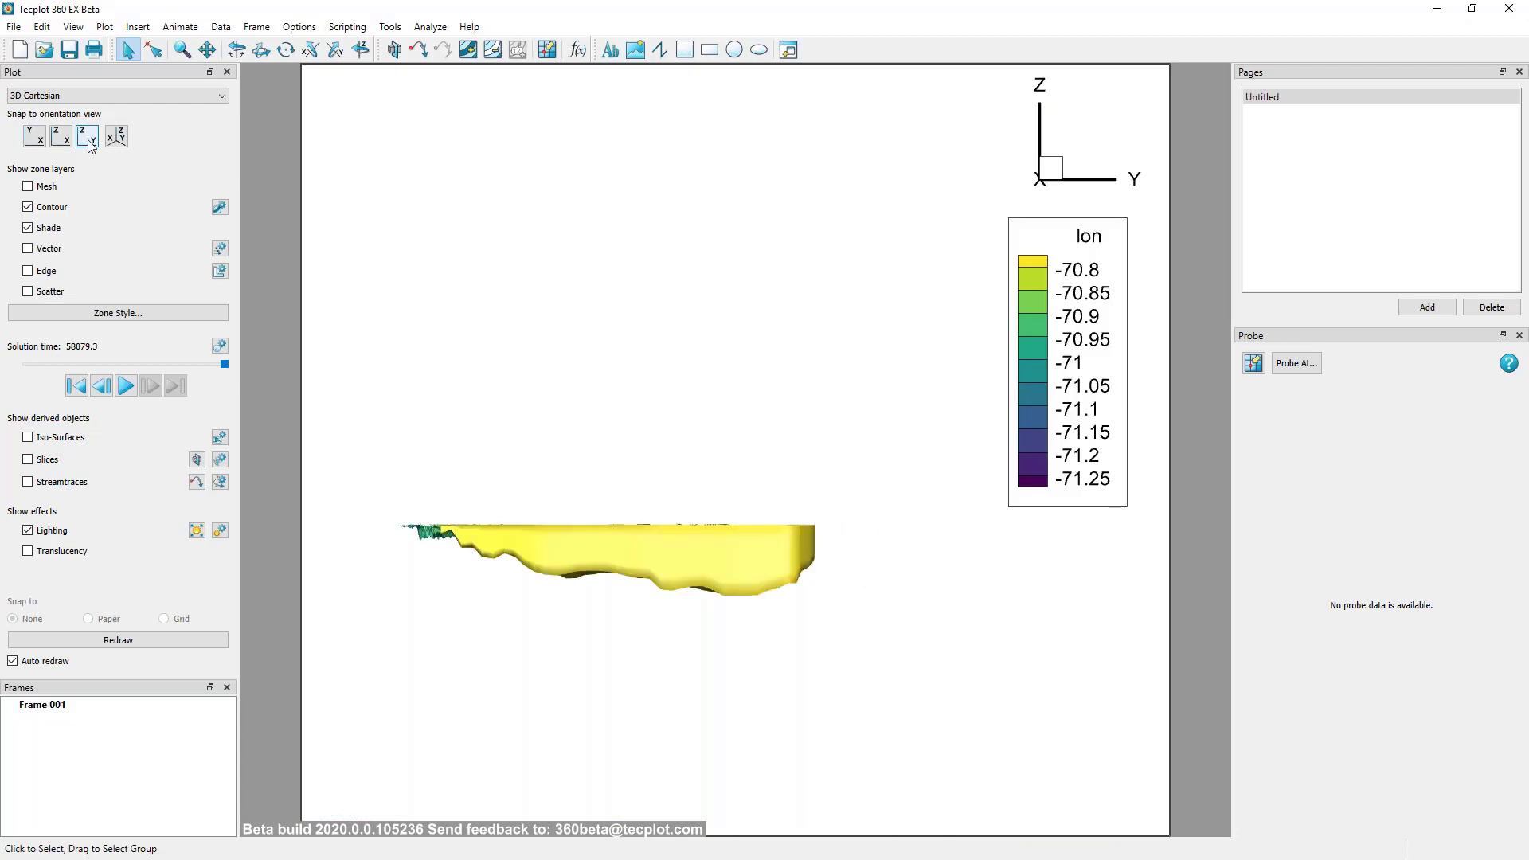
left_click(116, 137)
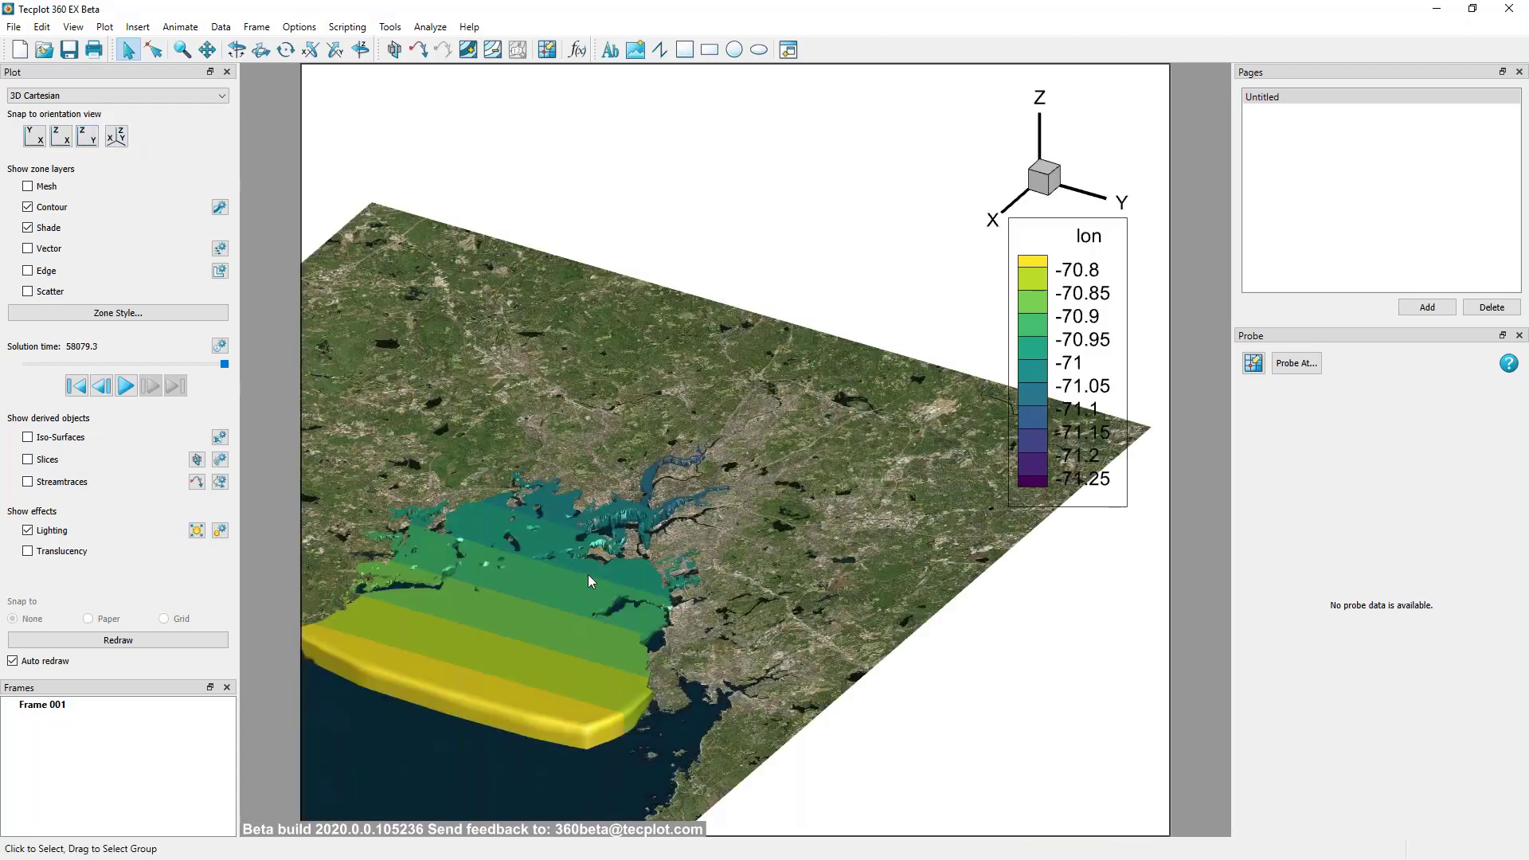
Snap the plot to the XY orientation and show the mesh layer on the ocean data.
left_click(34, 139)
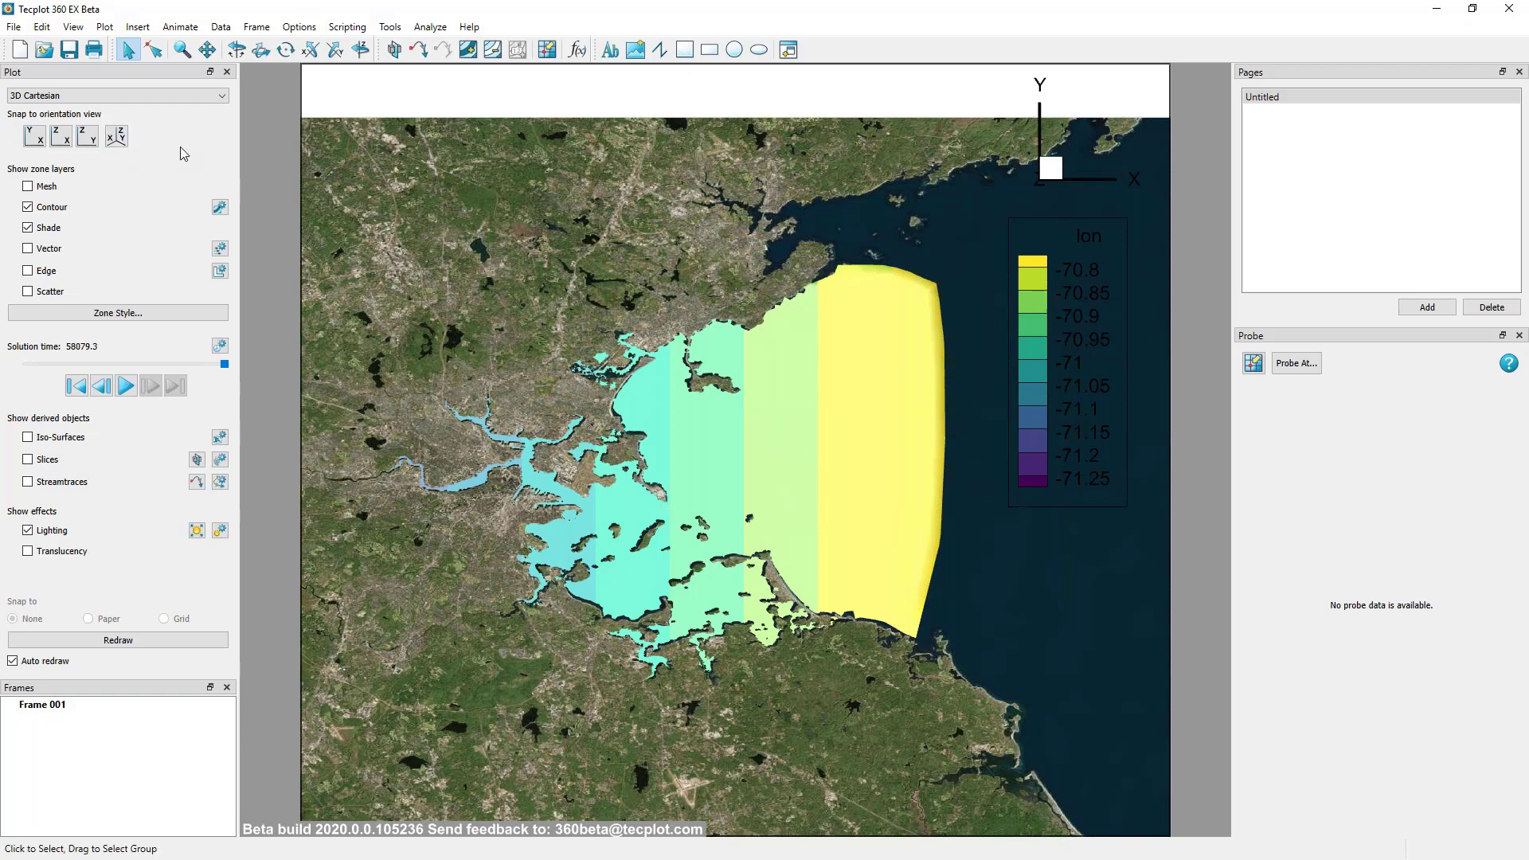
left_click(28, 185)
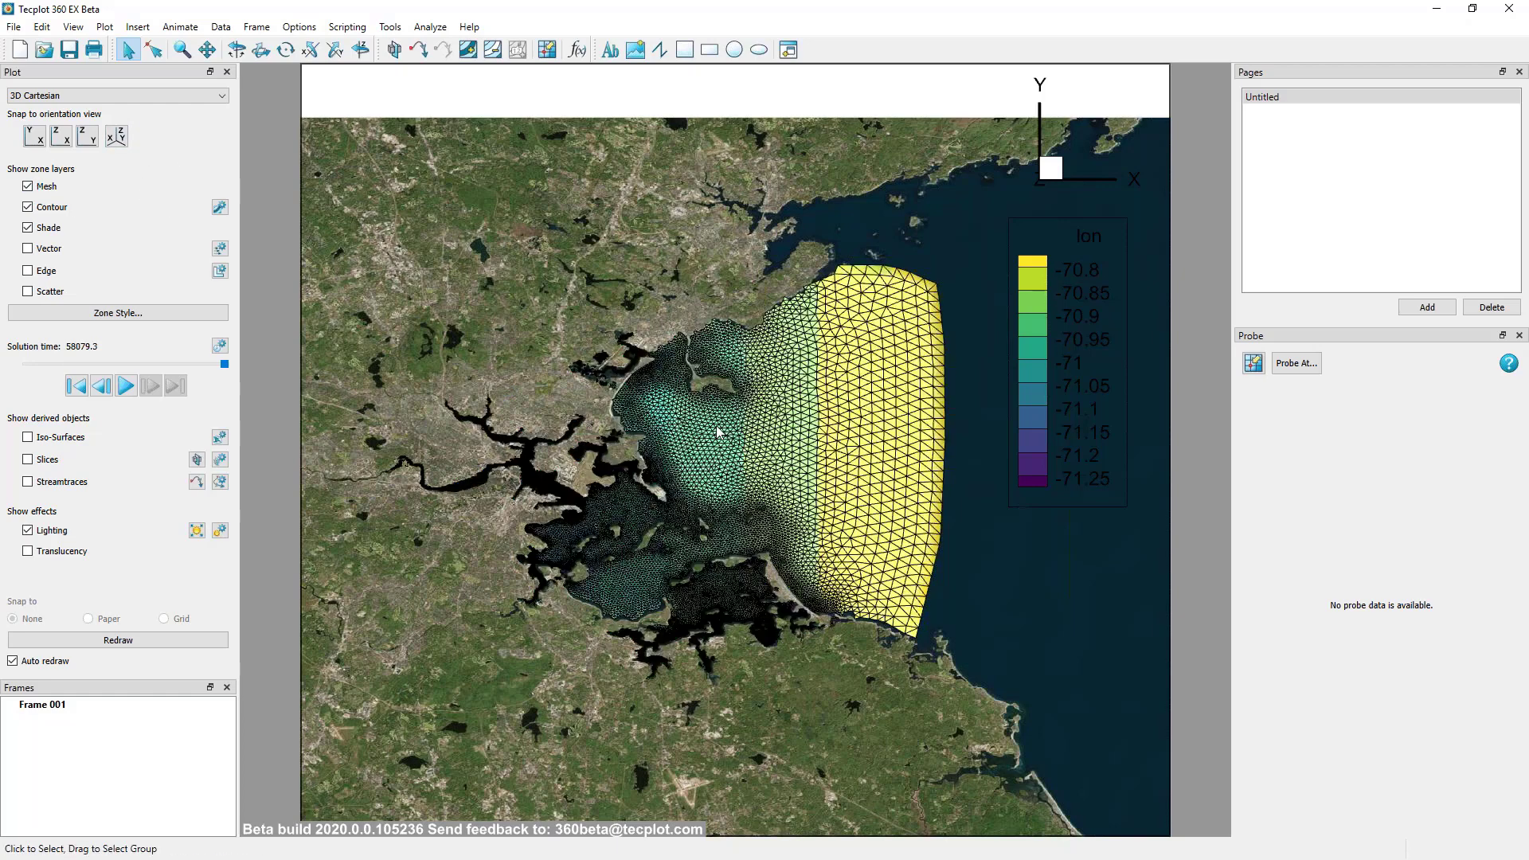
scroll(687, 512, "up", 5)
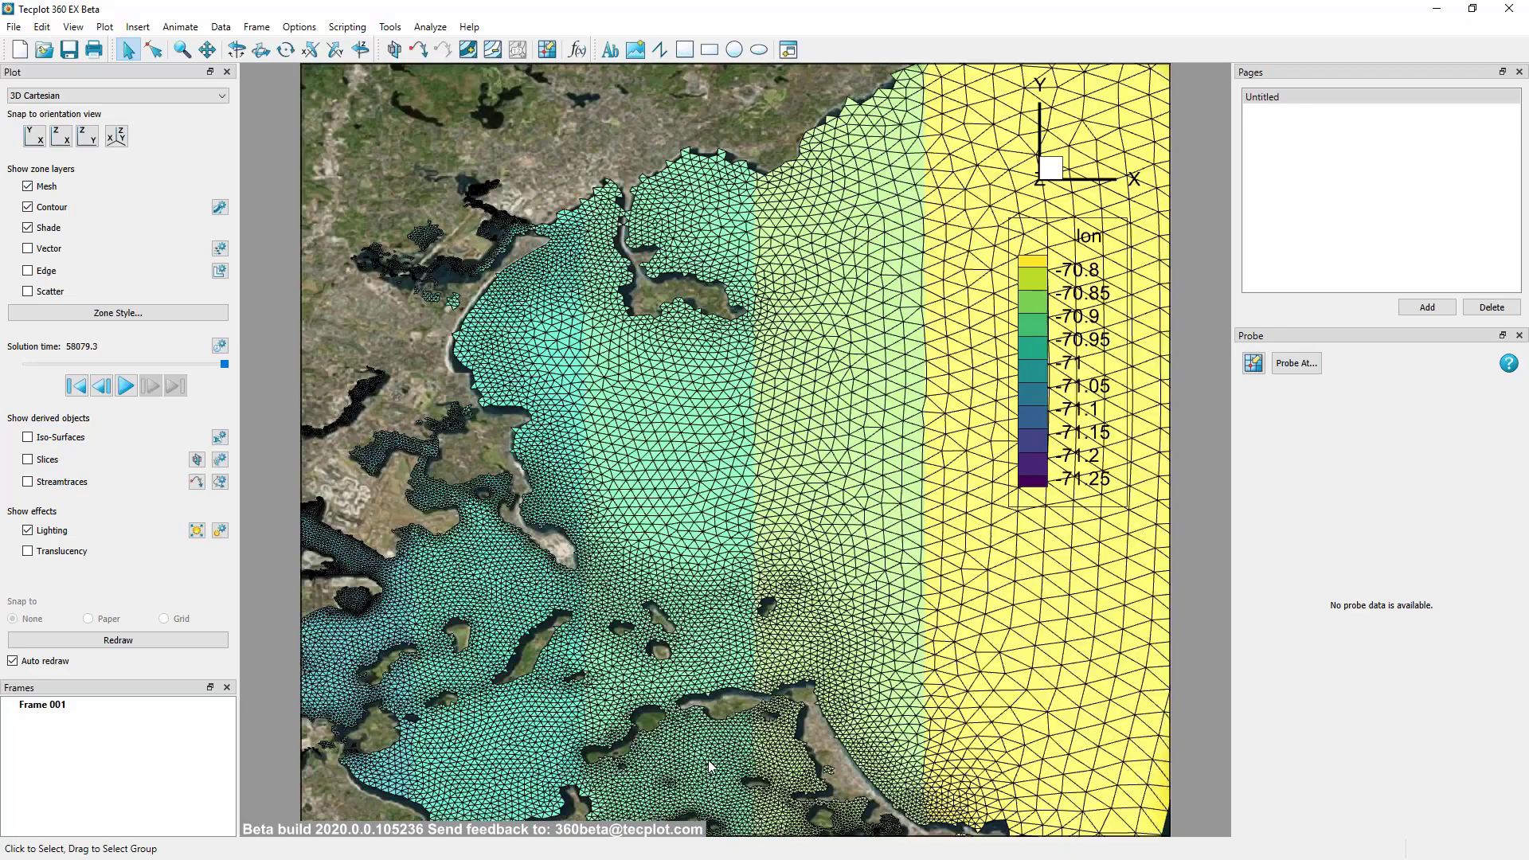
scroll(722, 452, "up", 3)
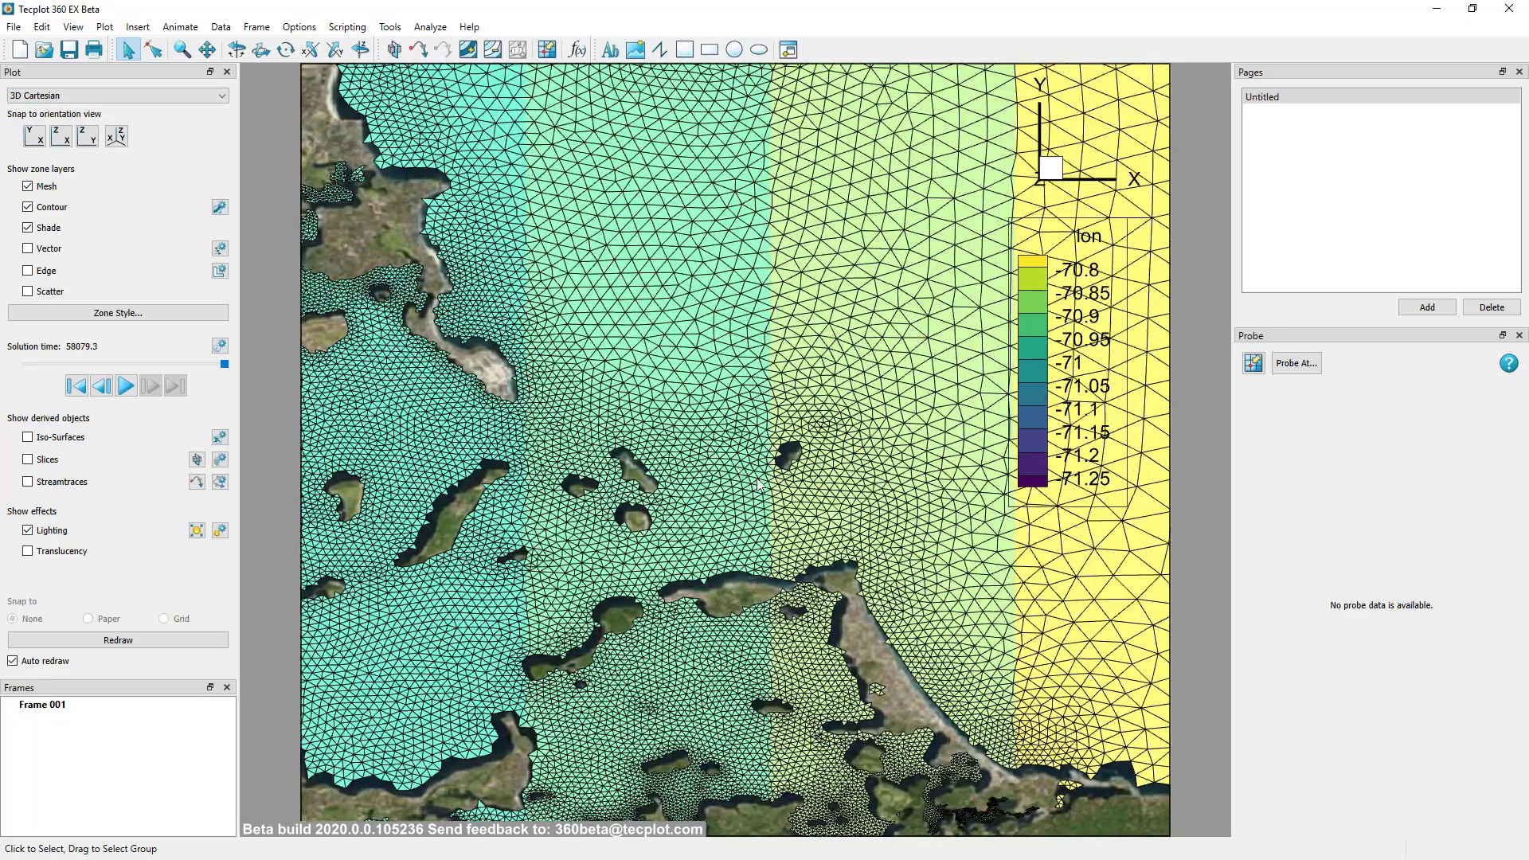
Set the mesh color of zone 24 to red in the zone style settings.
double_click(725, 400)
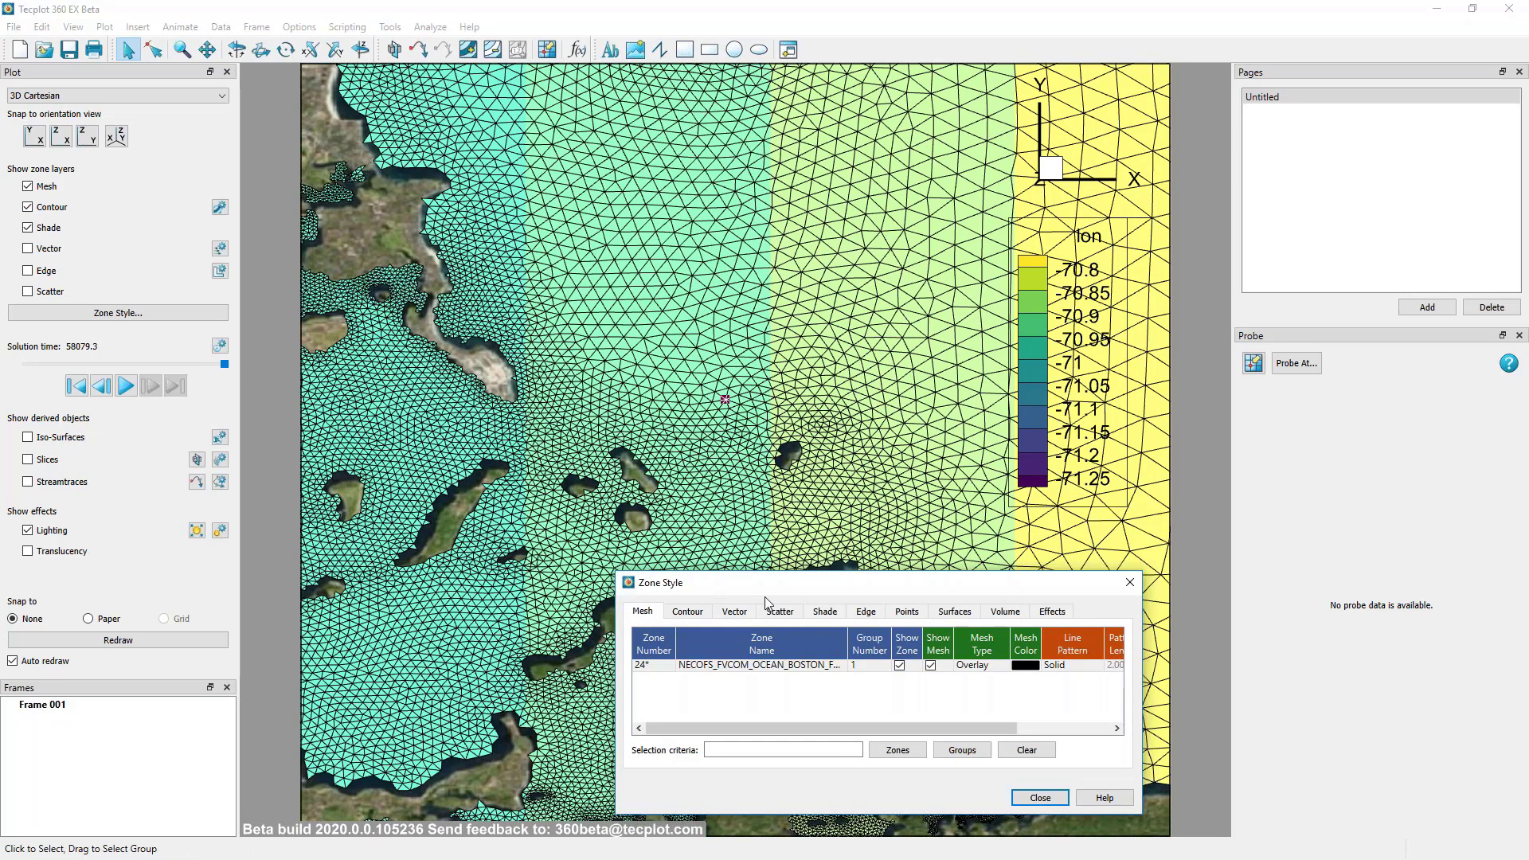
left_click_drag(779, 592, 877, 588)
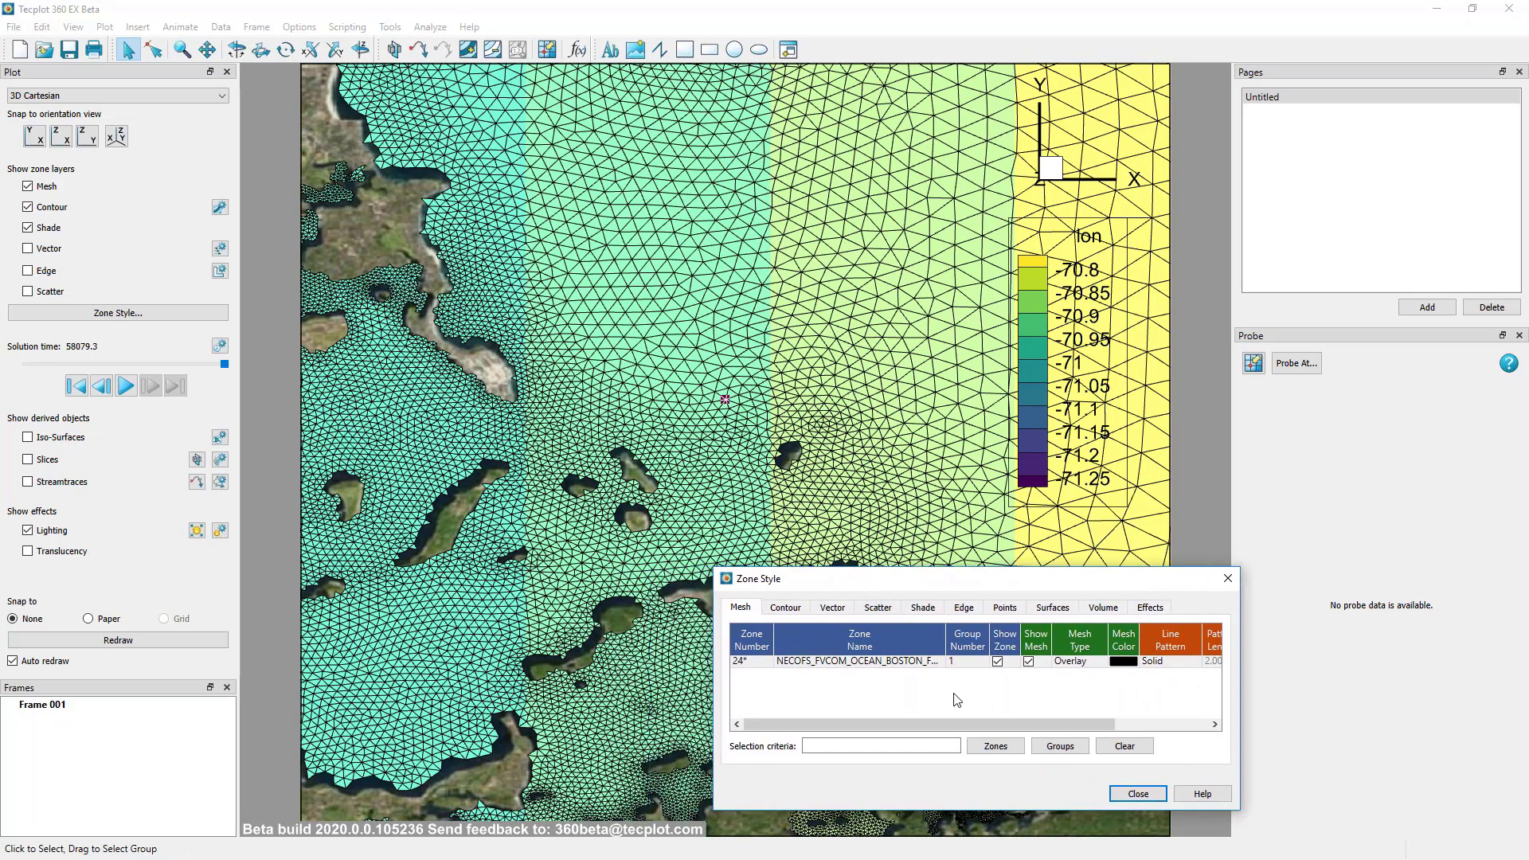
left_click(1129, 662)
left_click(946, 615)
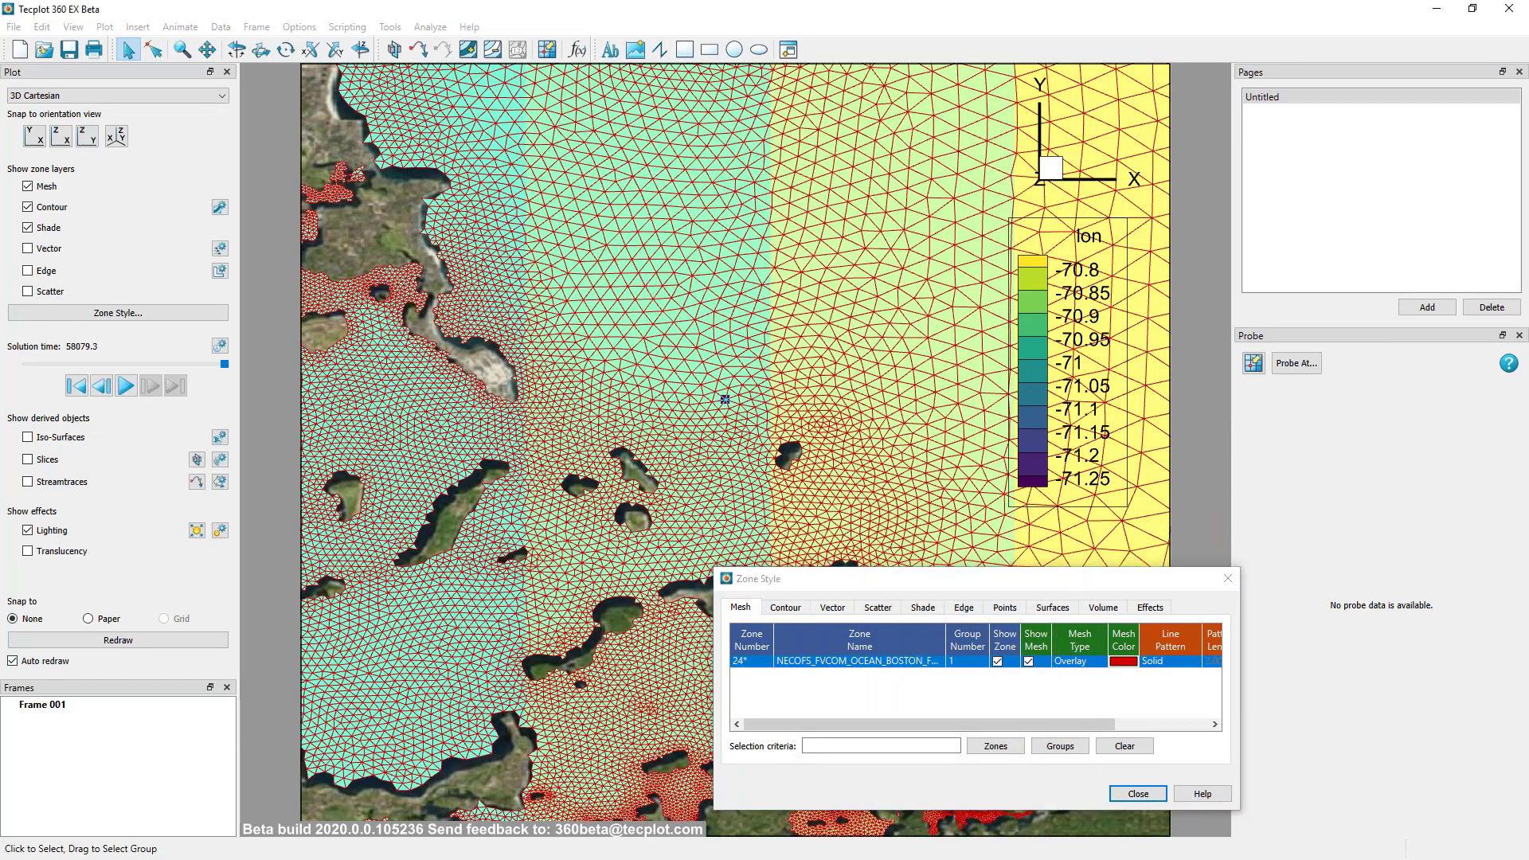
Change the mesh color to dark gray directly from the zone in the plot.
right_click(645, 284)
left_click(673, 263)
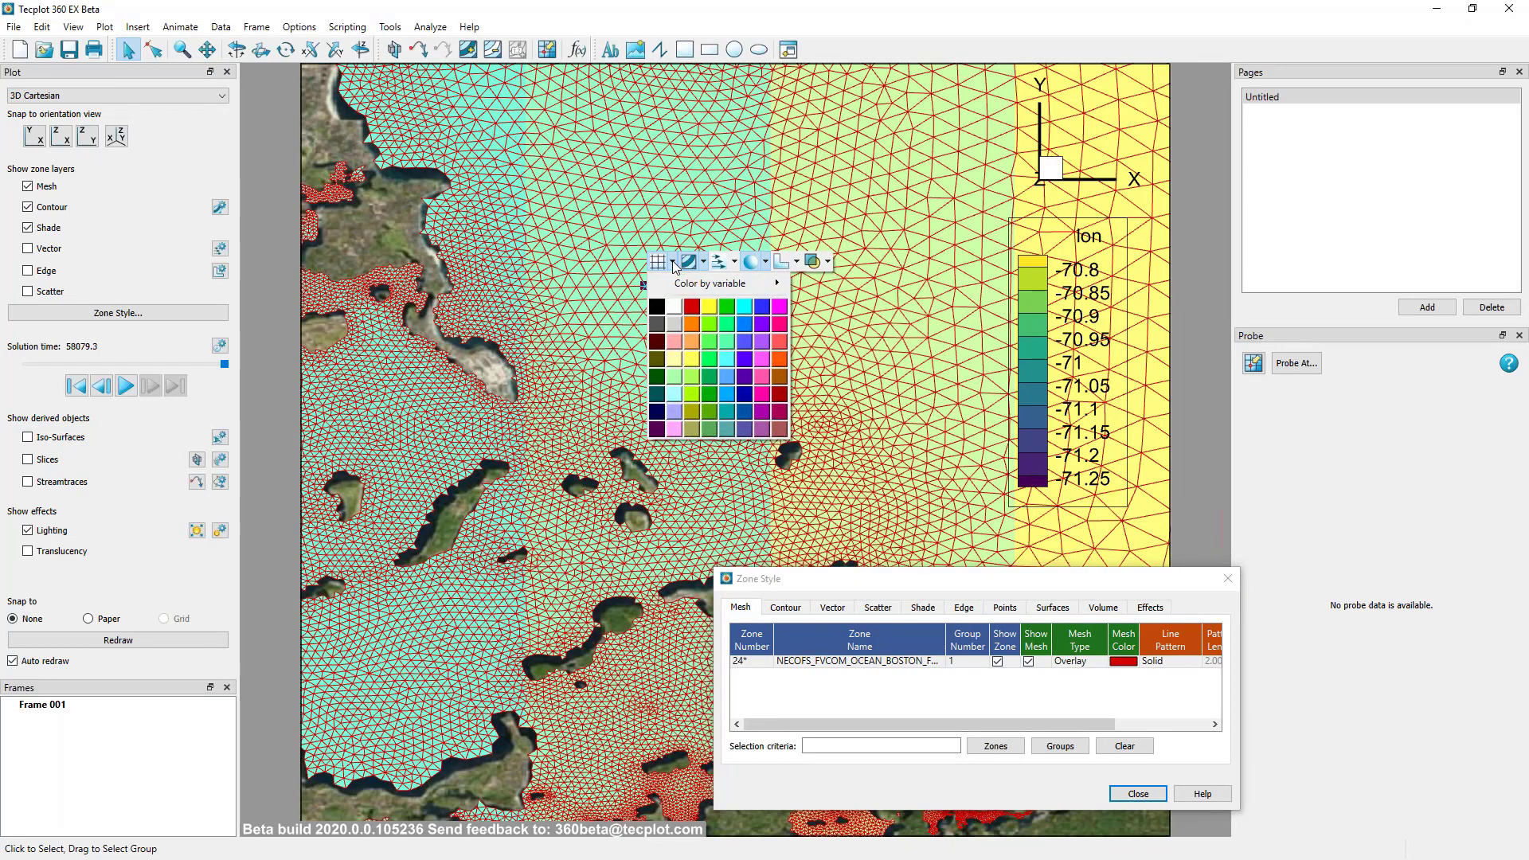
left_click(658, 328)
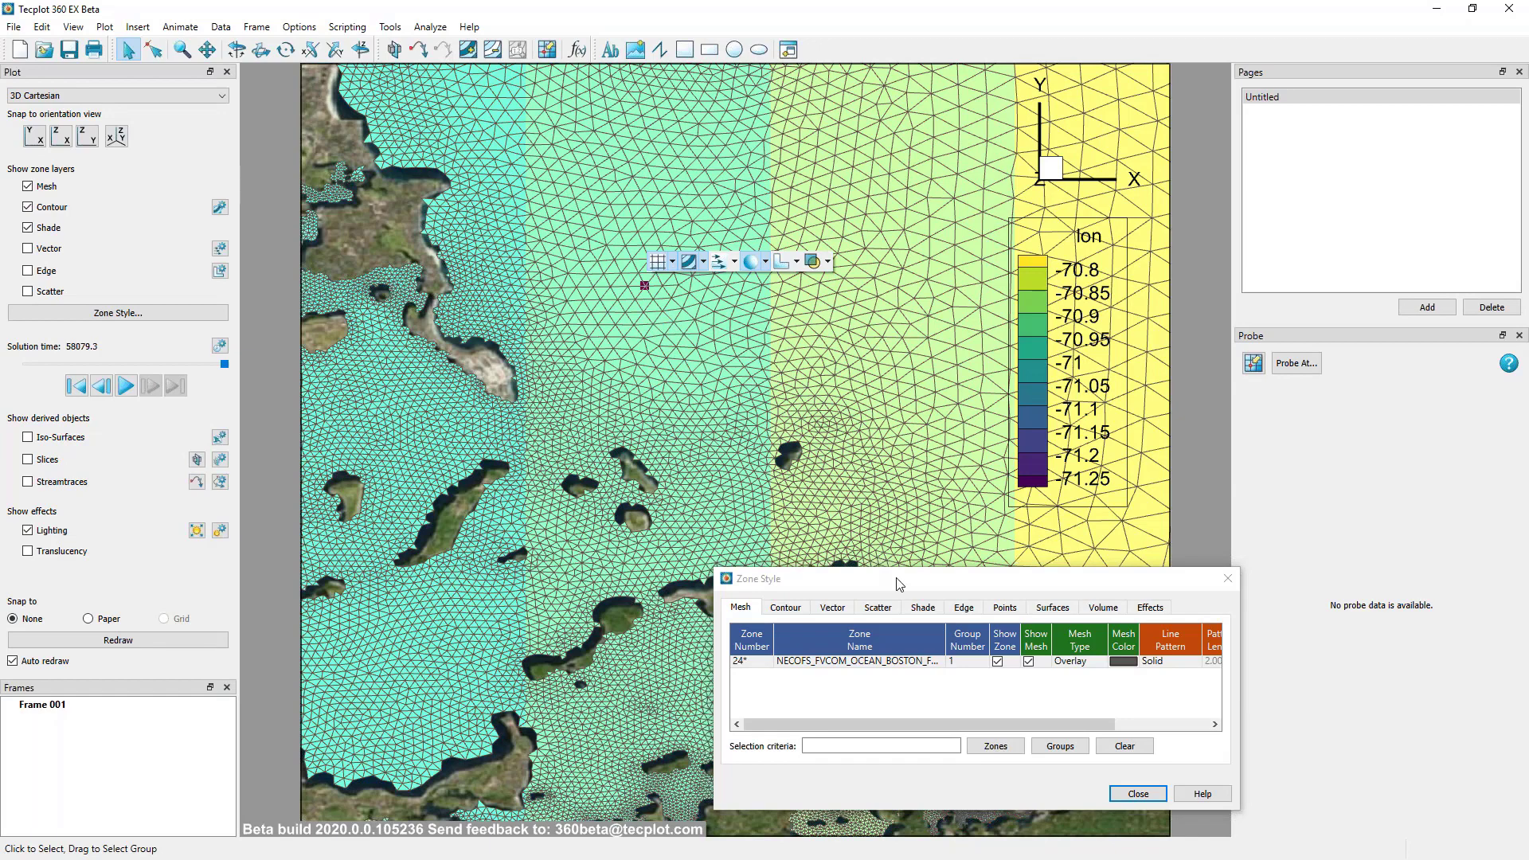
Close the zone style settings and hide the mesh layer on the ocean data.
left_click(1137, 794)
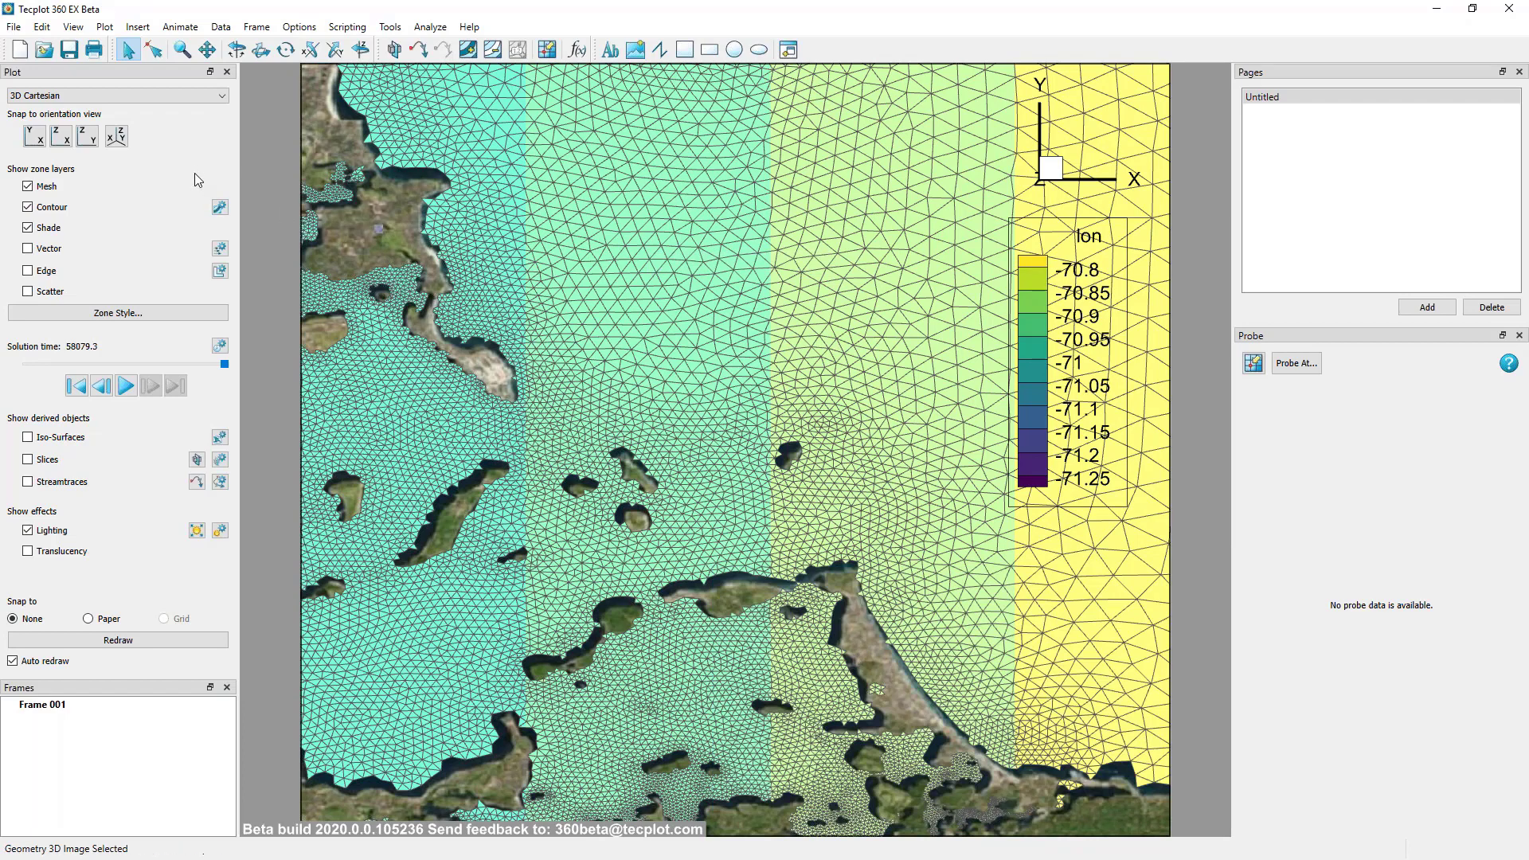
left_click(28, 187)
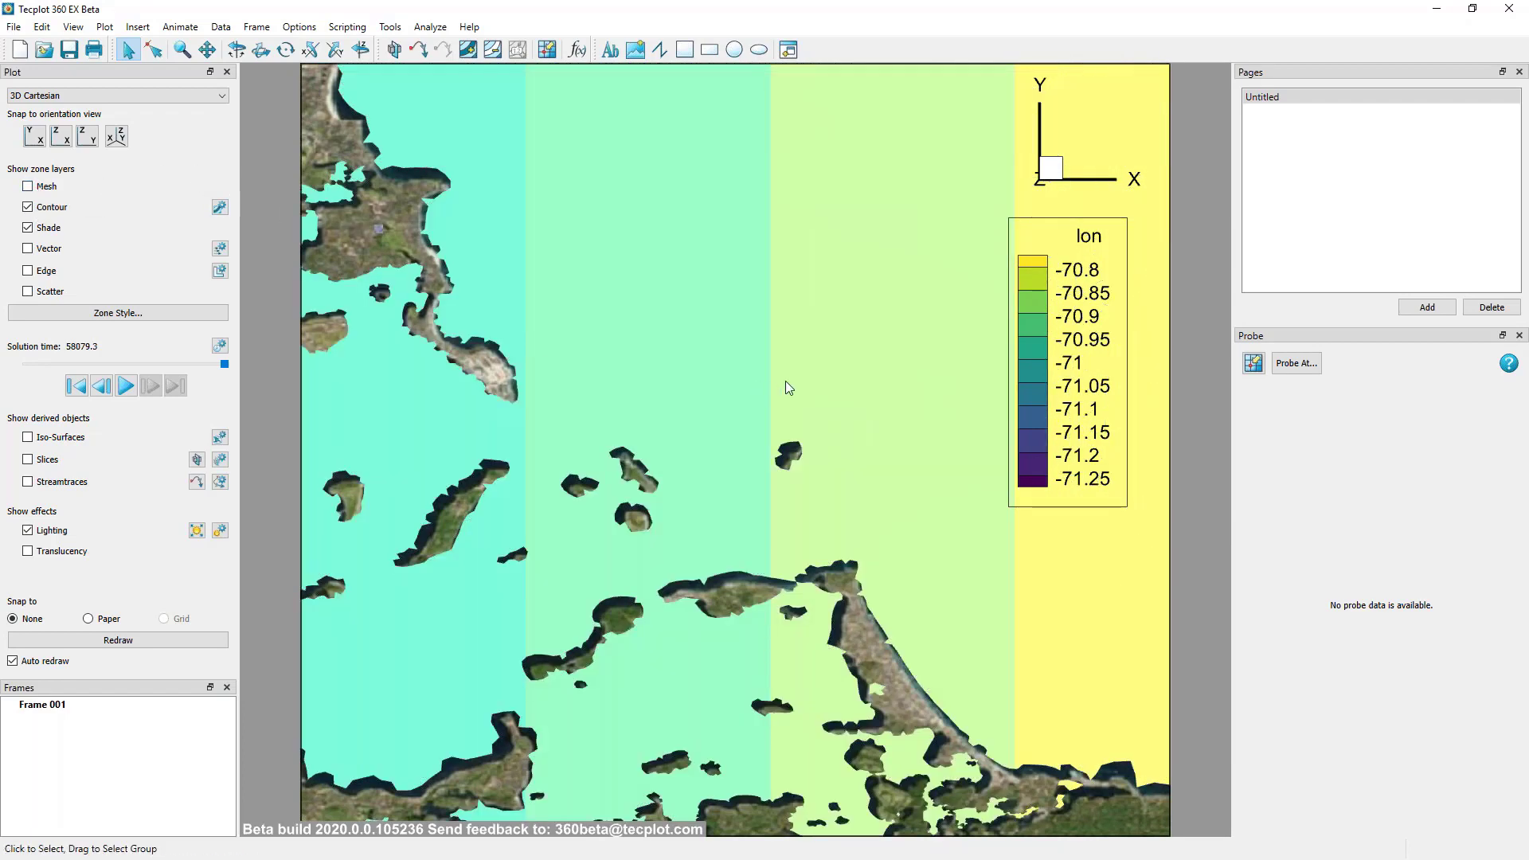
right_click_drag(786, 381, 788, 403)
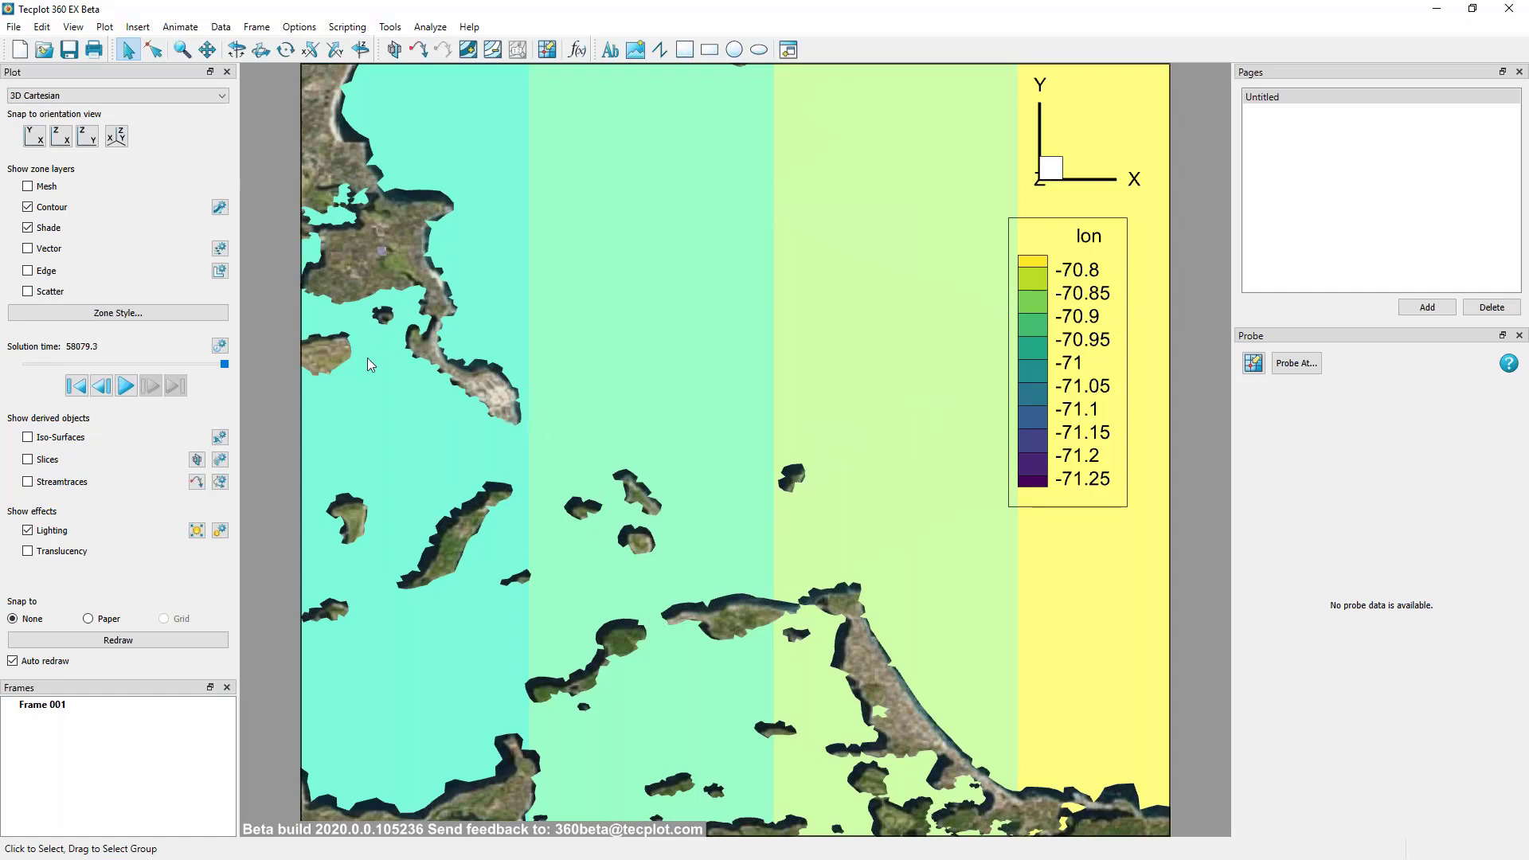
Set the variable of contour group 1 to salinity in the contour details.
left_click(220, 208)
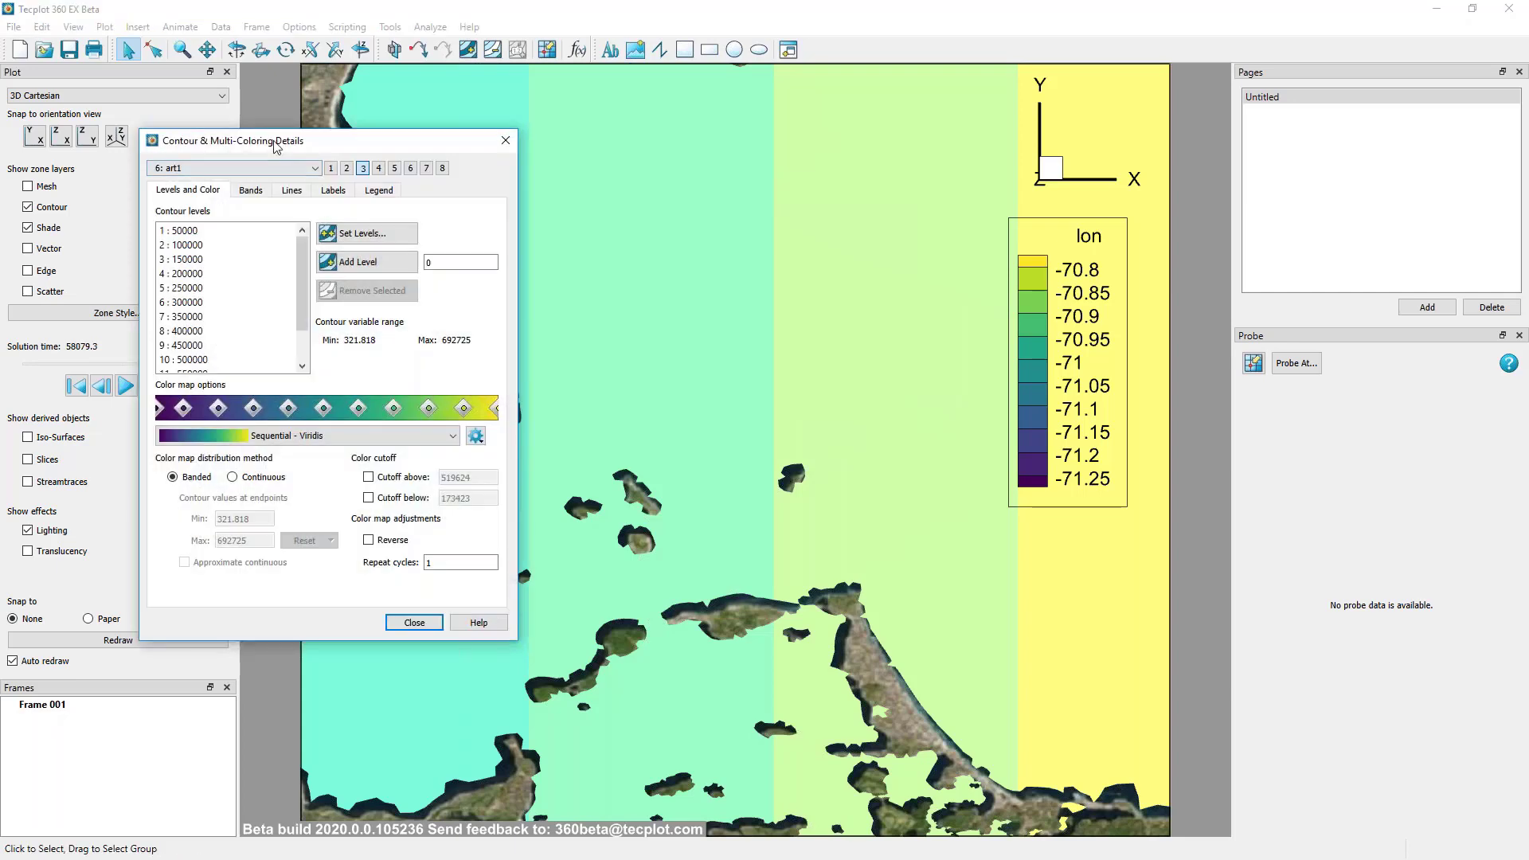
left_click_drag(626, 291, 1264, 319)
left_click(1319, 341)
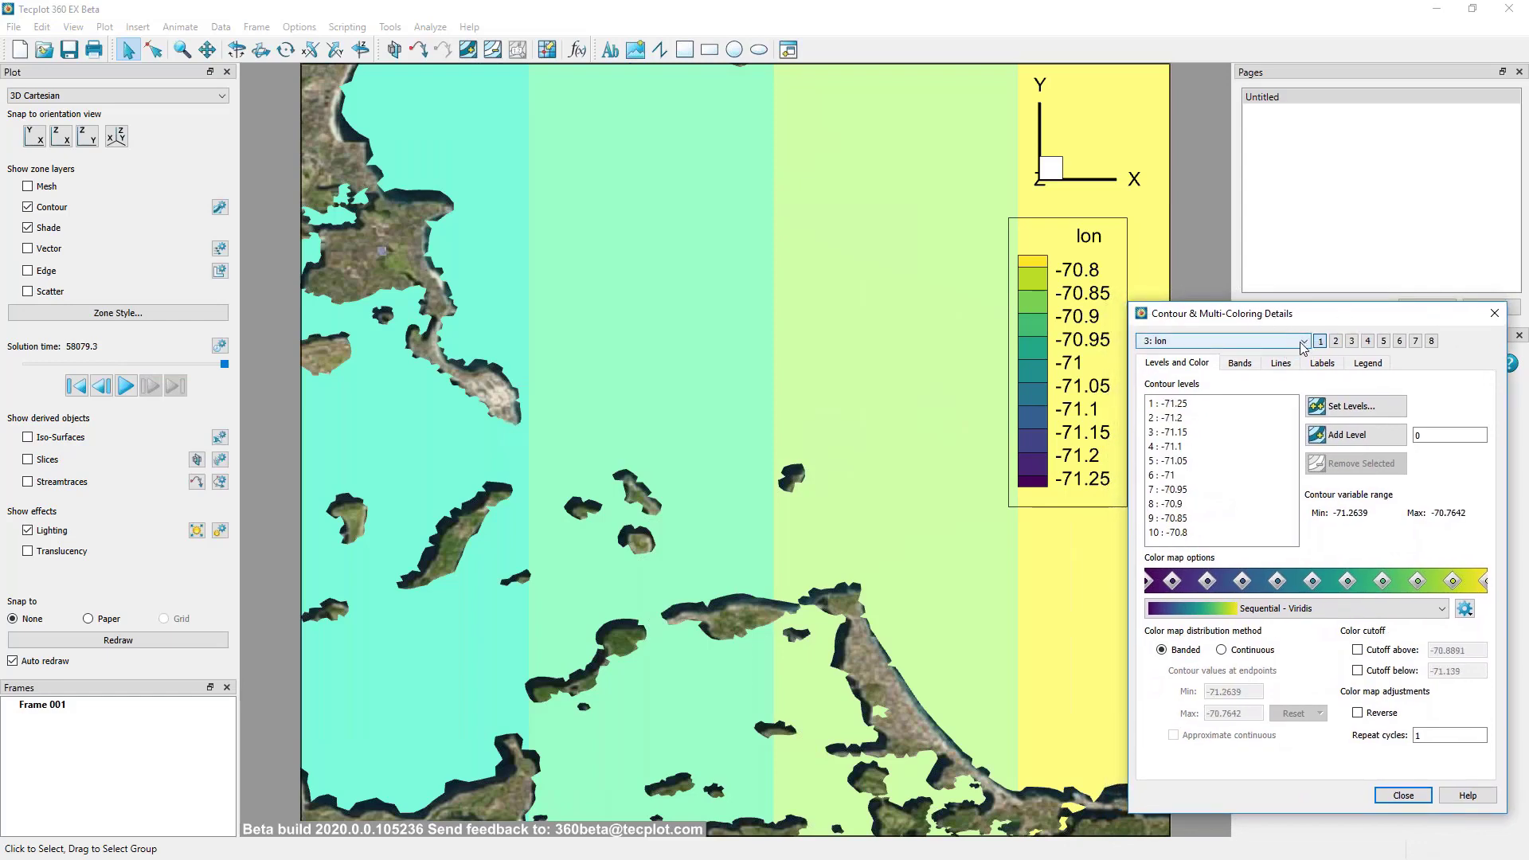
left_click(1303, 343)
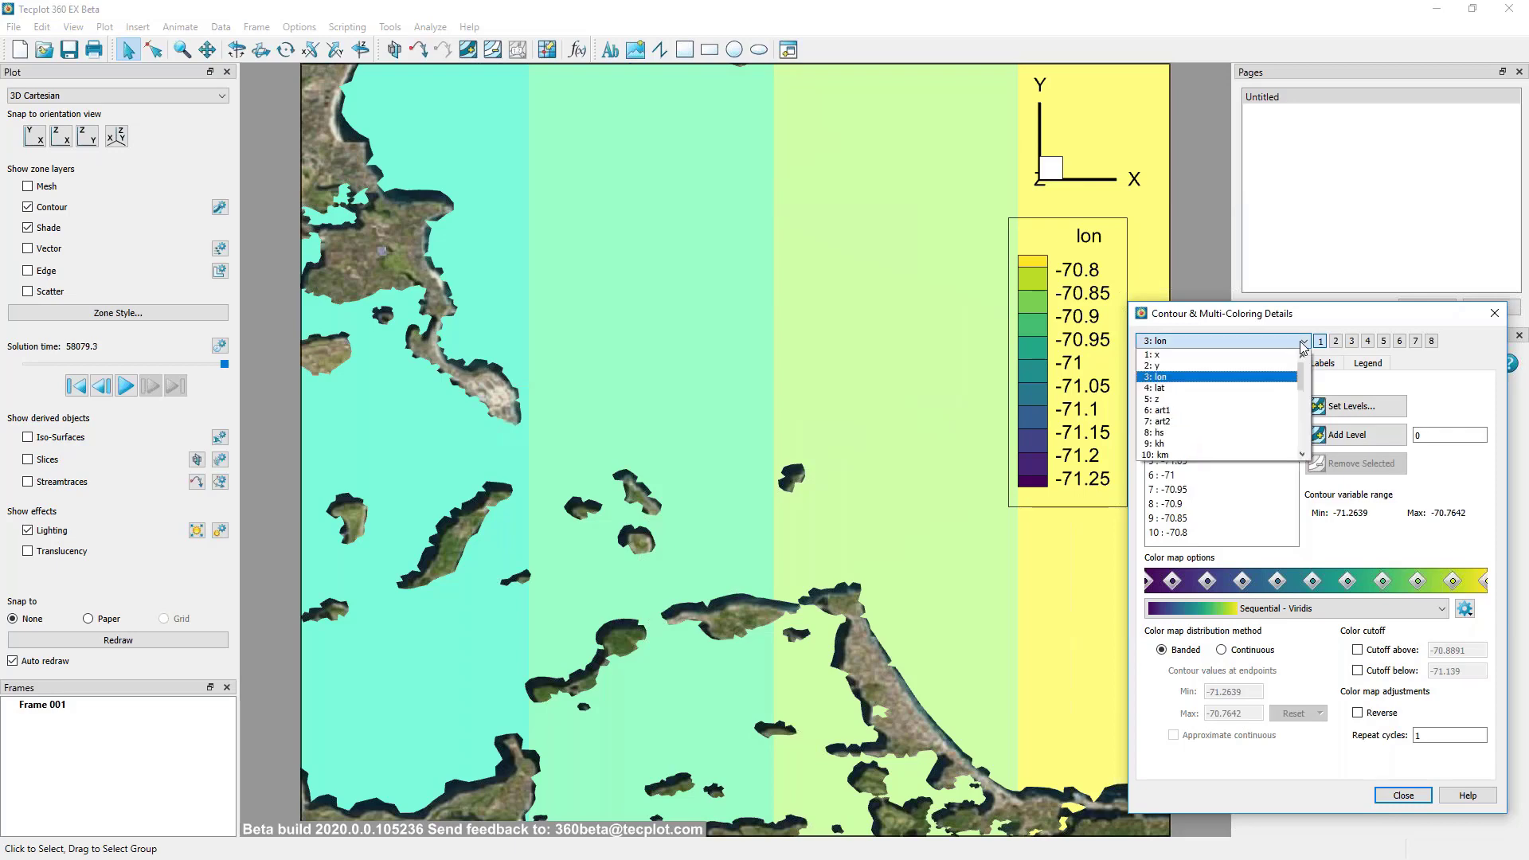
scroll(1250, 402, "down", 4)
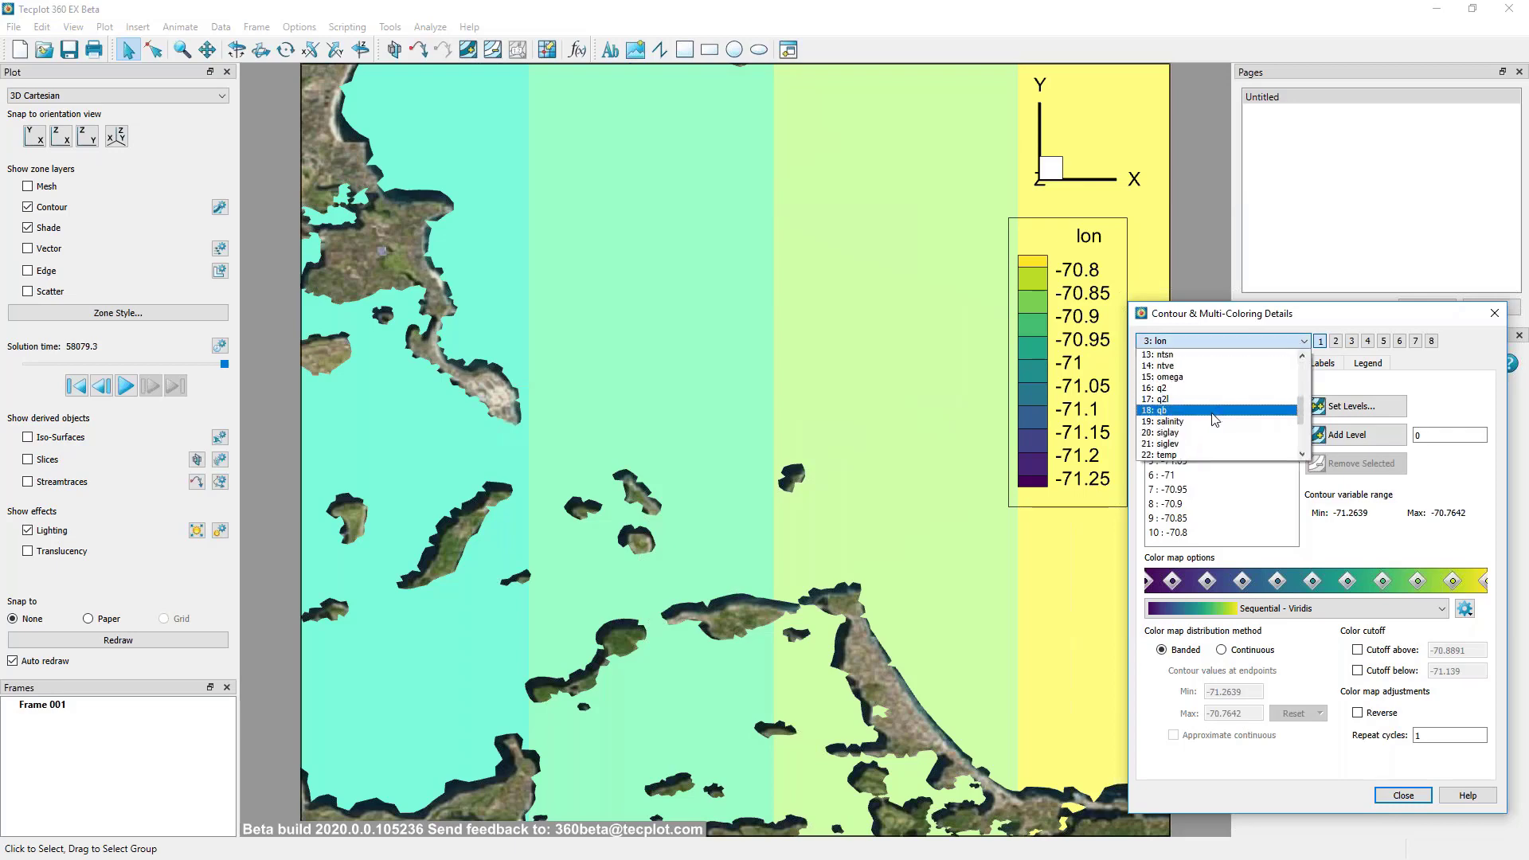
left_click(1226, 422)
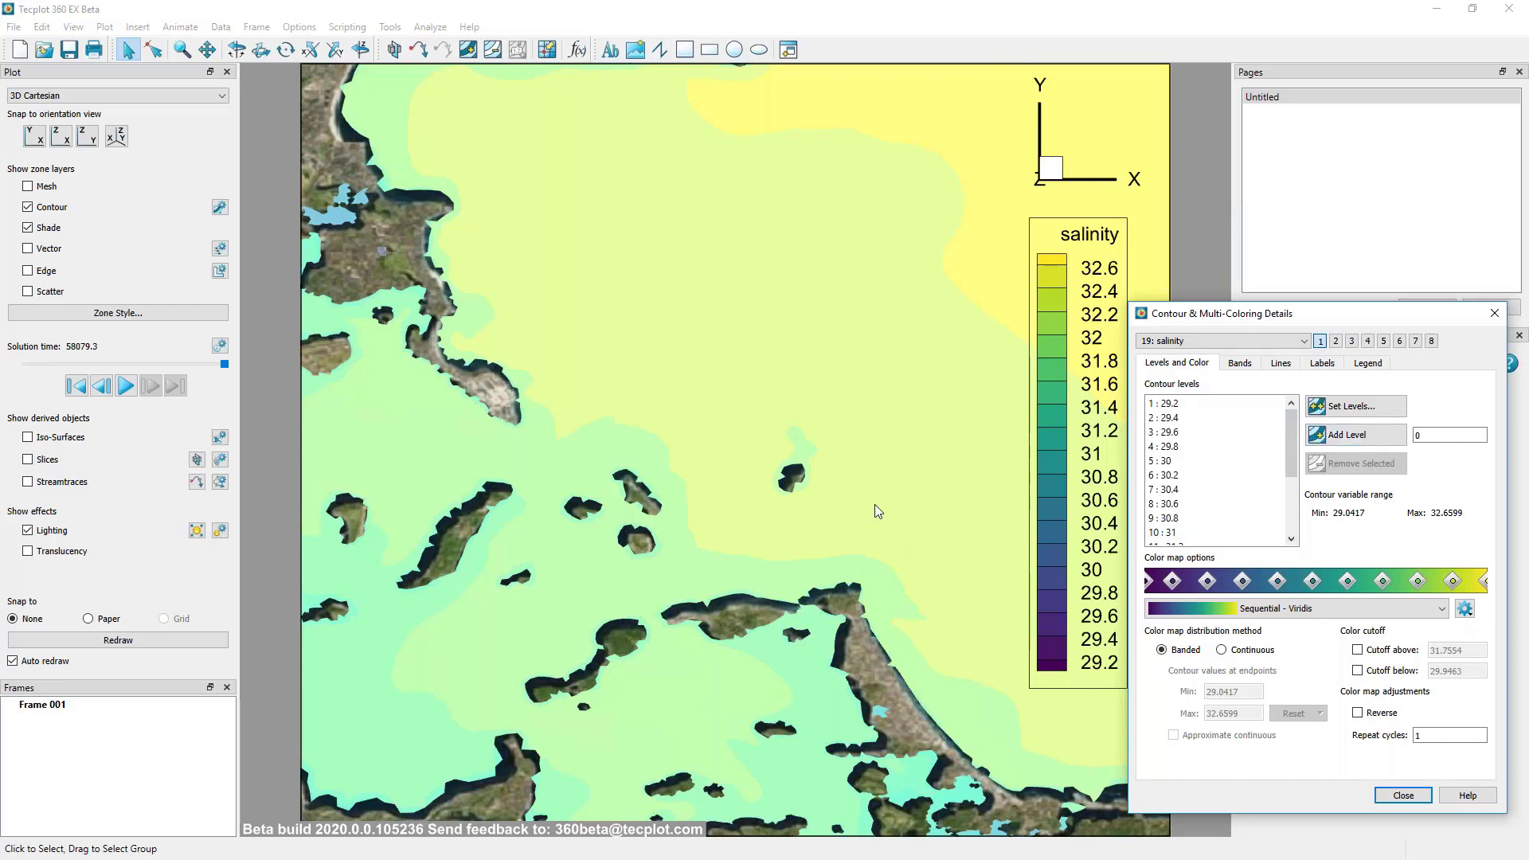
Set the salinity contour levels to a minimum of 29, a maximum of 34 and 25 levels.
left_click(796, 360)
scroll(905, 327, "down", 2)
right_click_drag(857, 395, 829, 519)
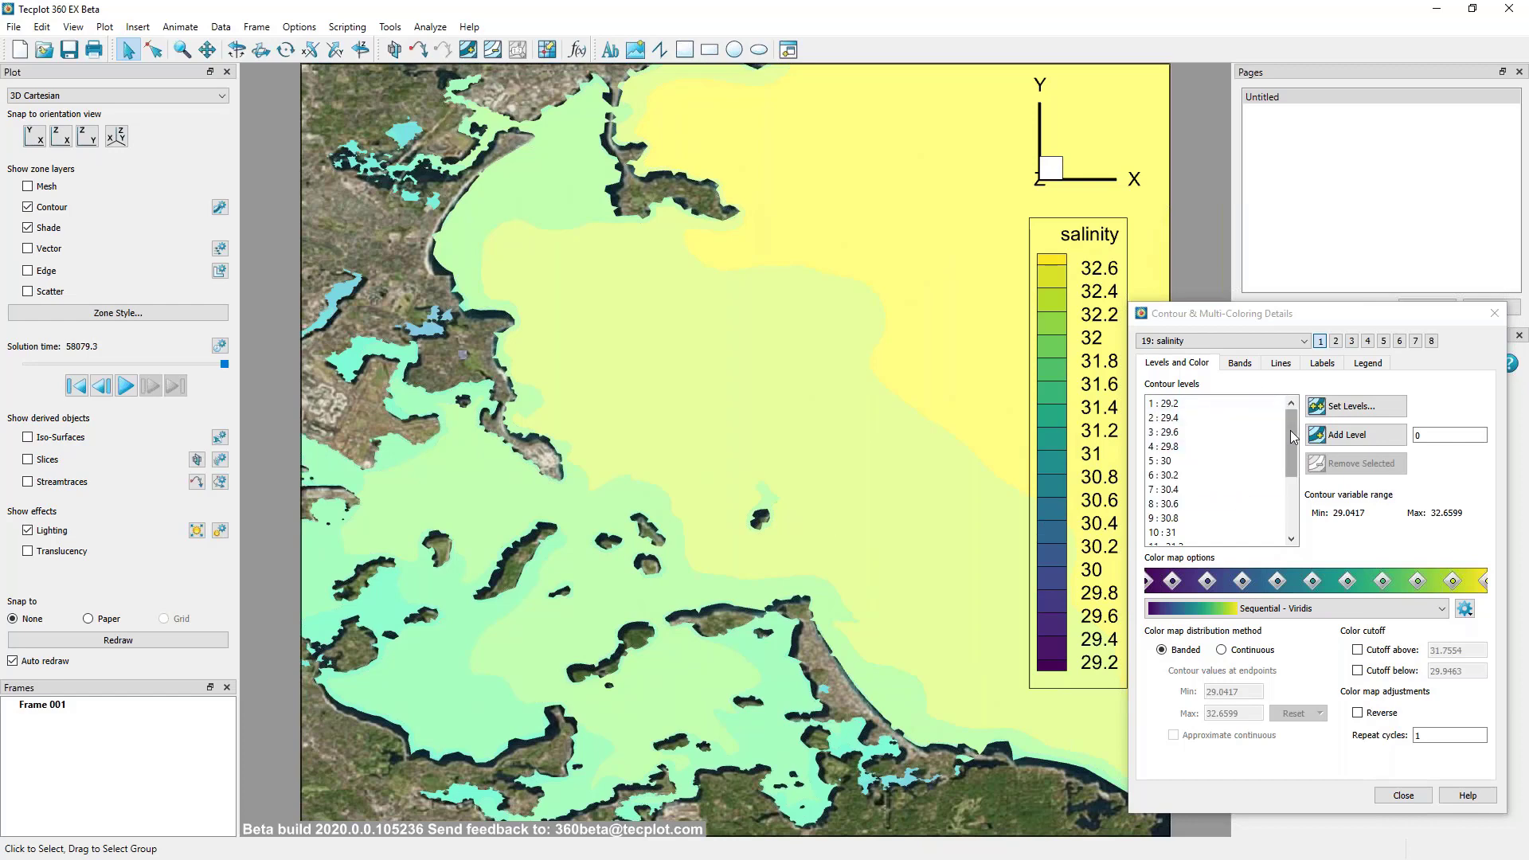
mouse_move(1292, 436)
left_mouse_down()
mouse_move(1292, 504)
mouse_move(1292, 430)
left_mouse_up()
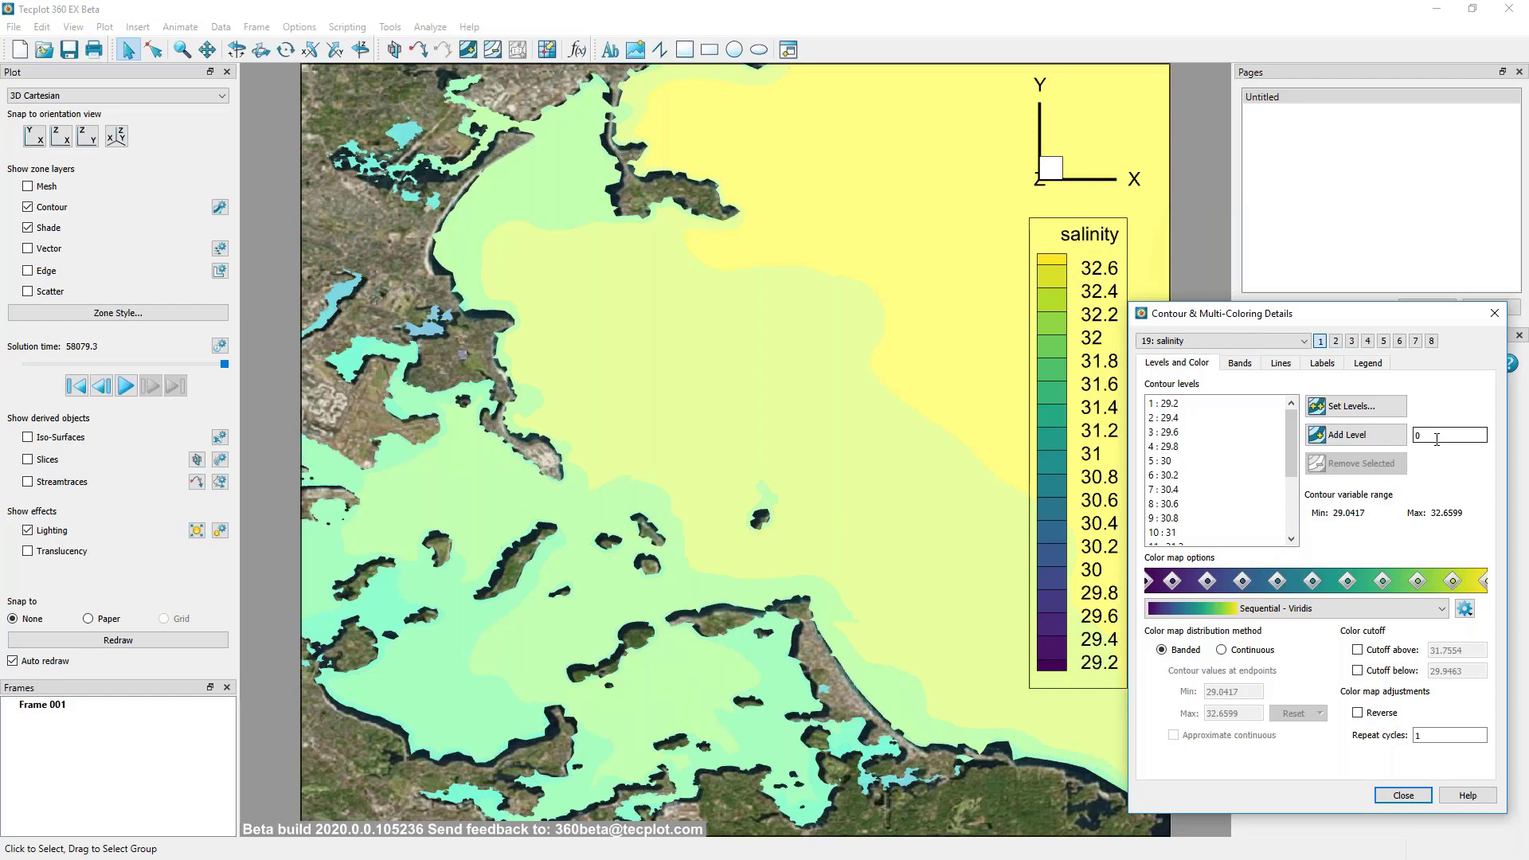
left_click(1354, 407)
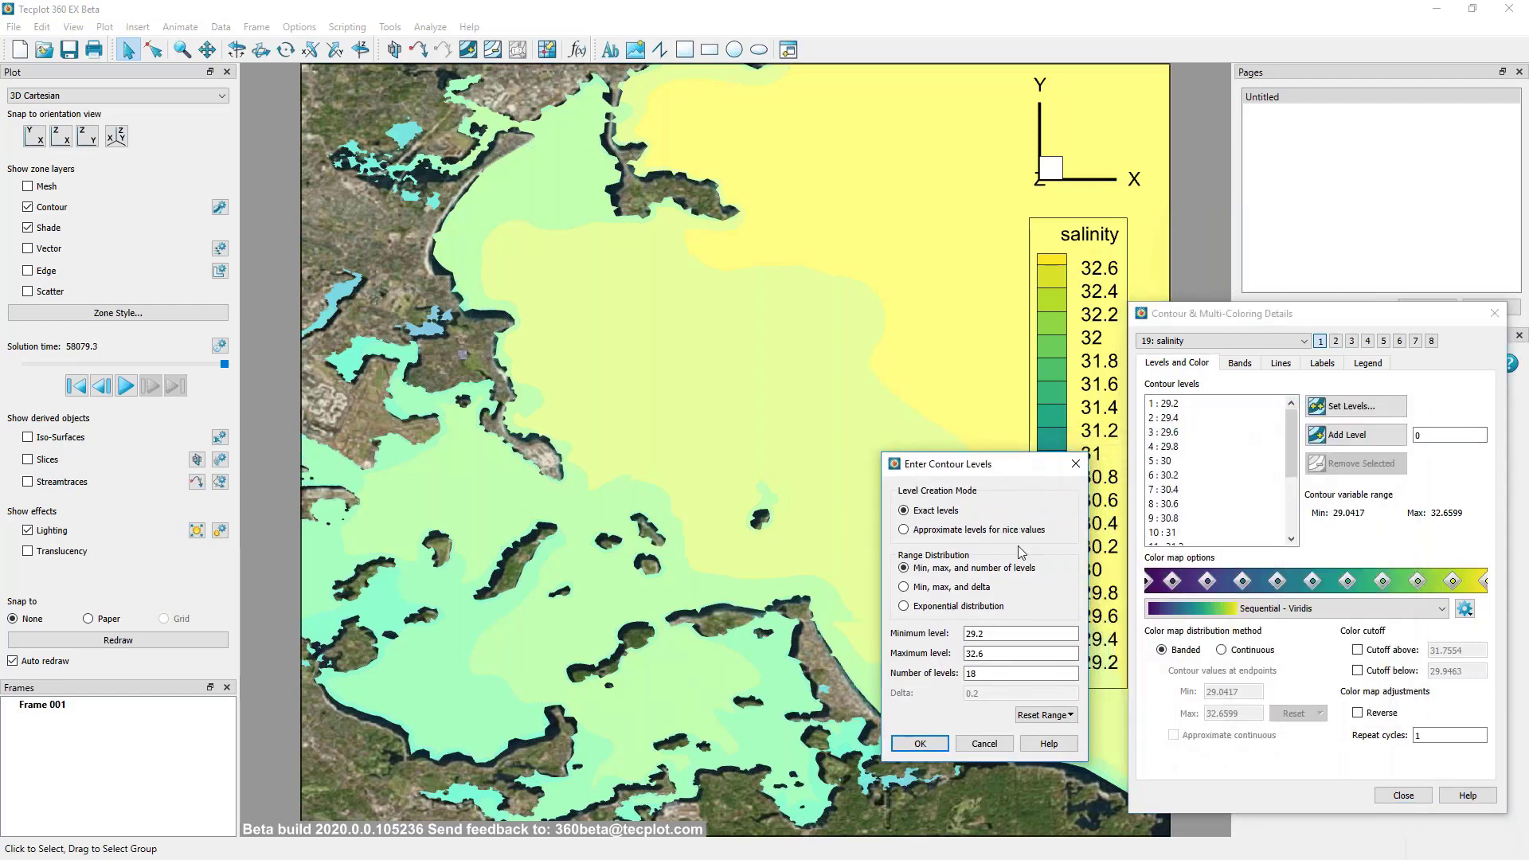
double_click(1028, 633)
type("29")
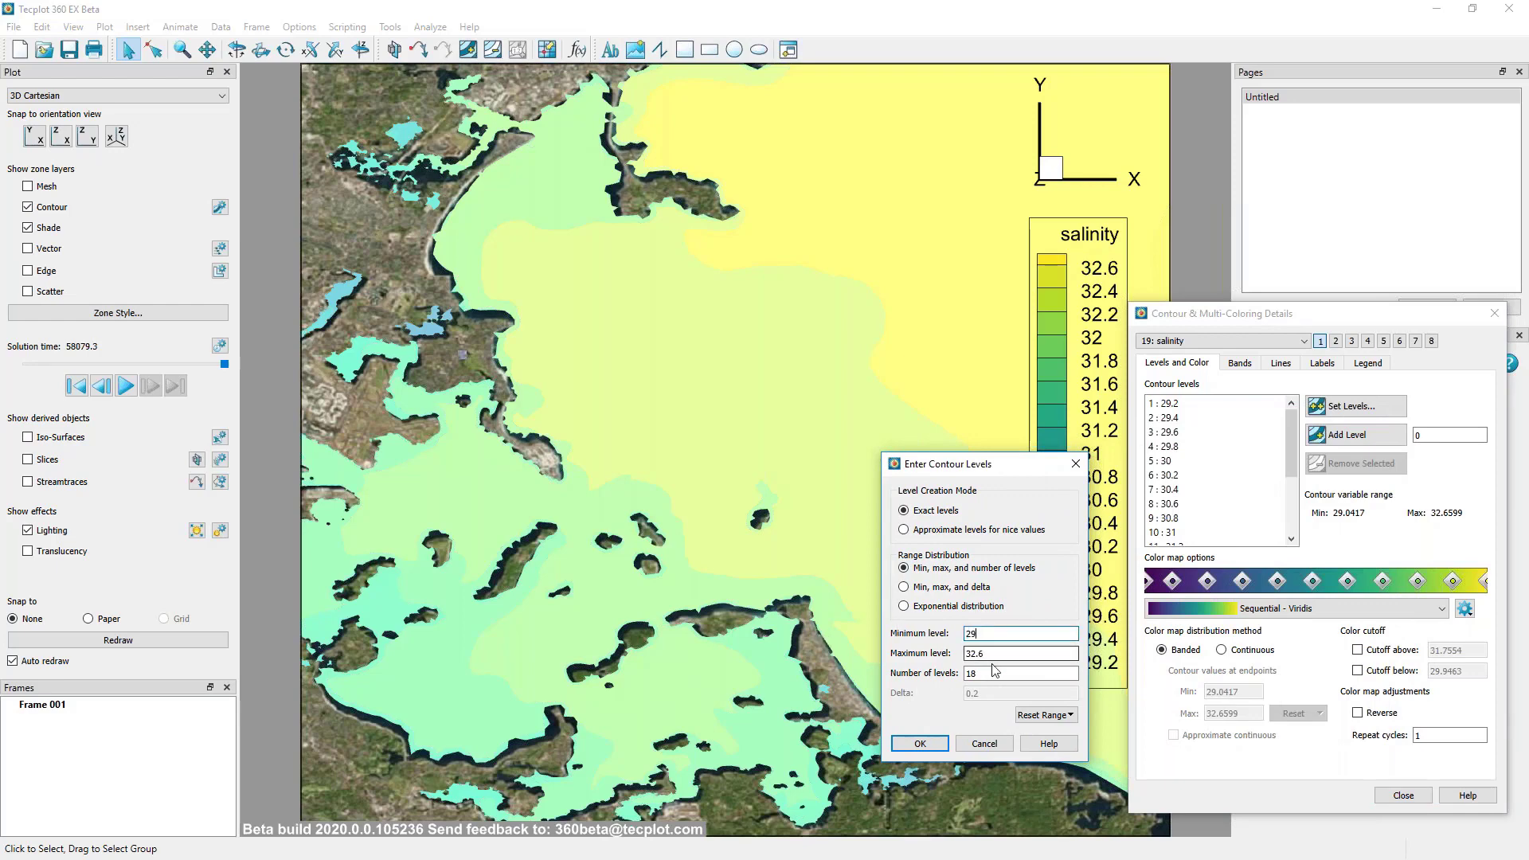
key("Tab")
type("34")
key("Tab")
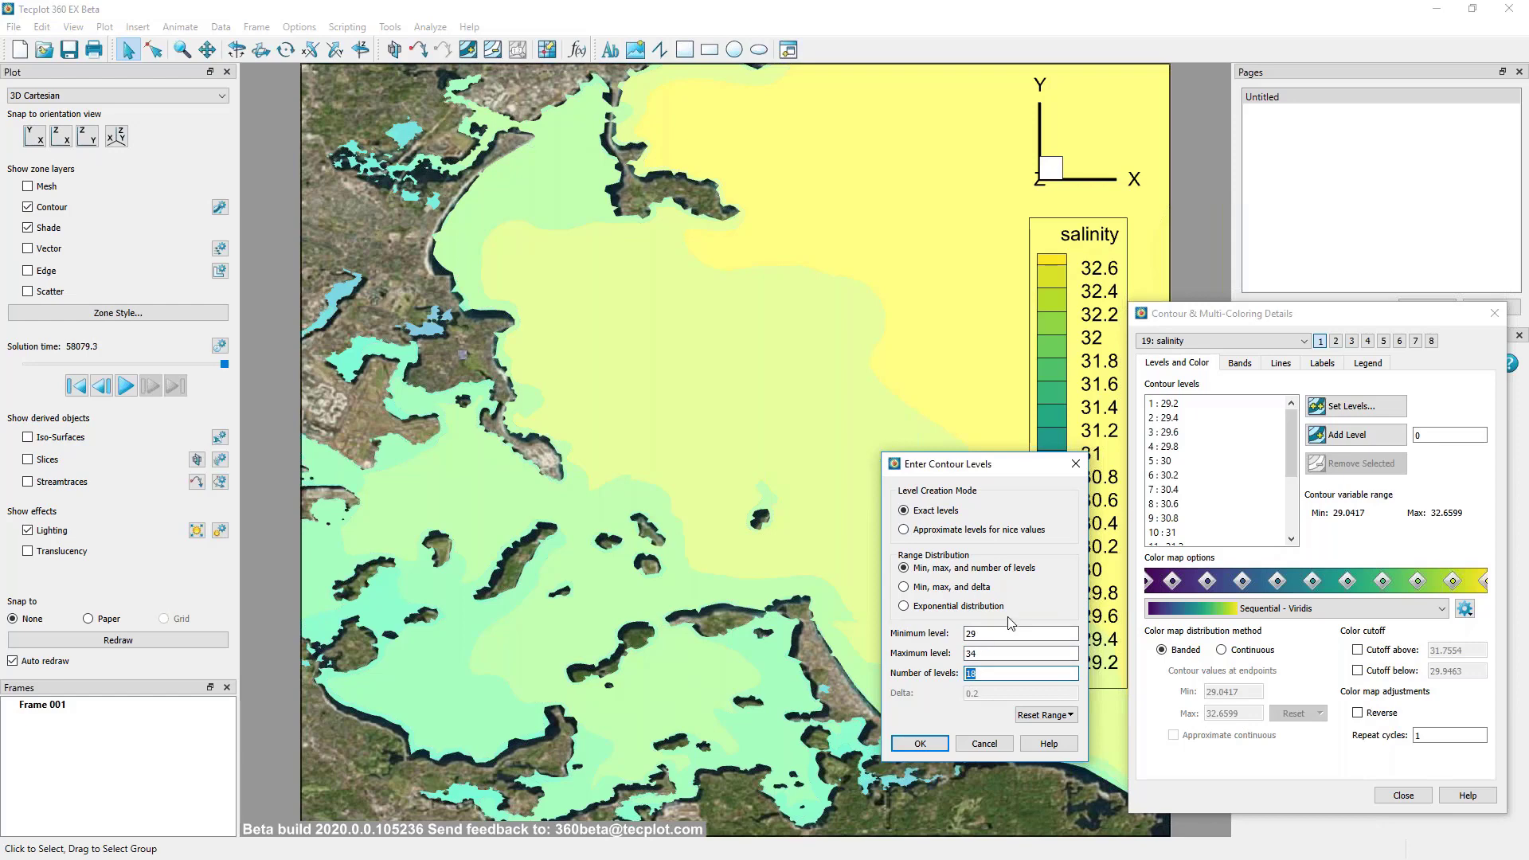
type("25")
left_click(898, 742)
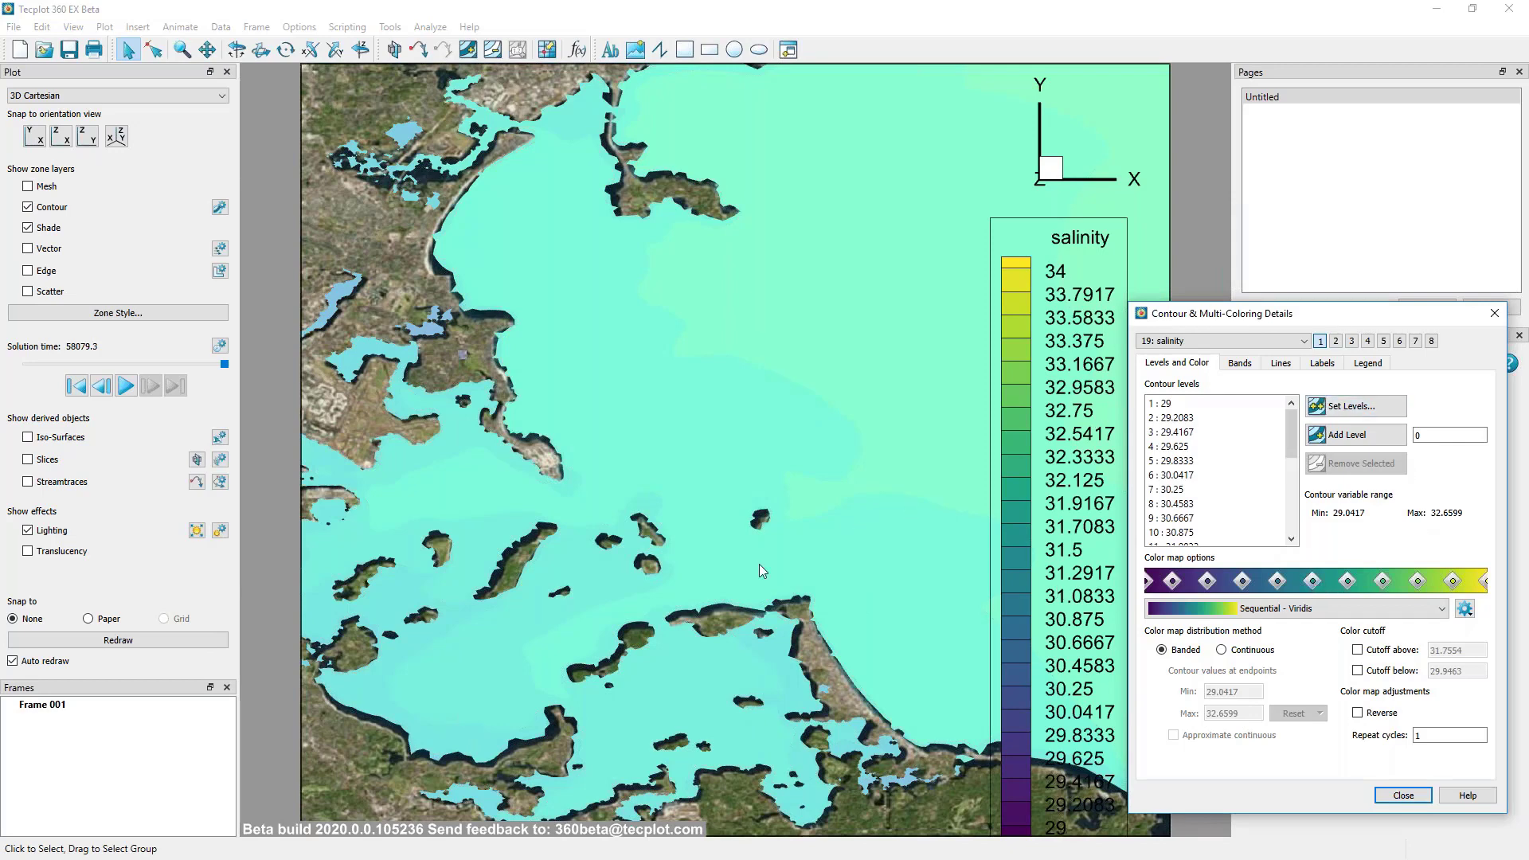
Apply the cmocean - haline color map to the salinity contours and look at the custom color map management options.
left_click(1335, 615)
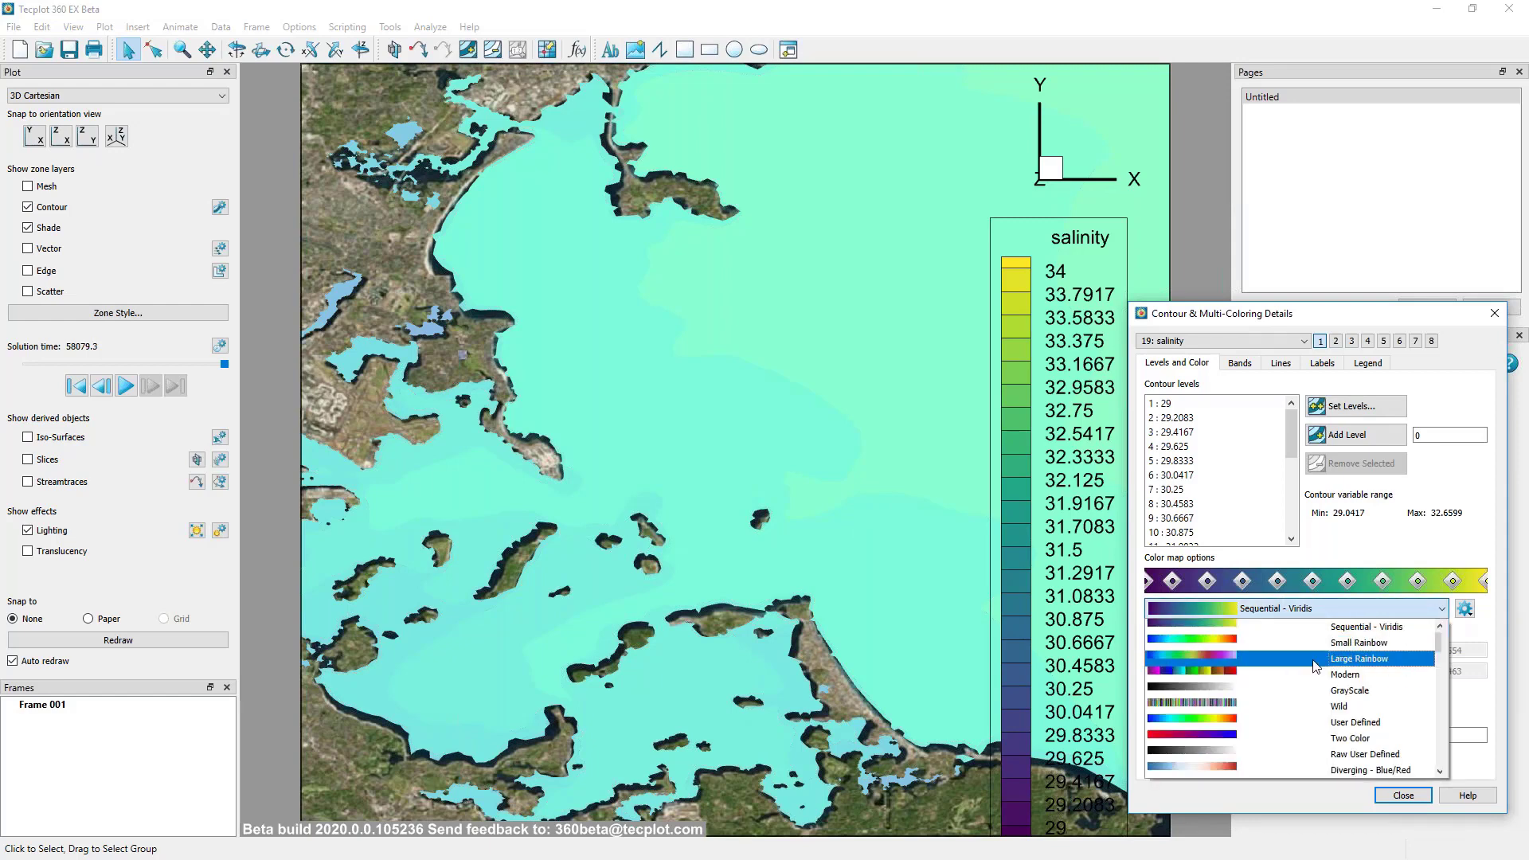
scroll(1315, 676, "up", 5)
scroll(1315, 676, "down", 6)
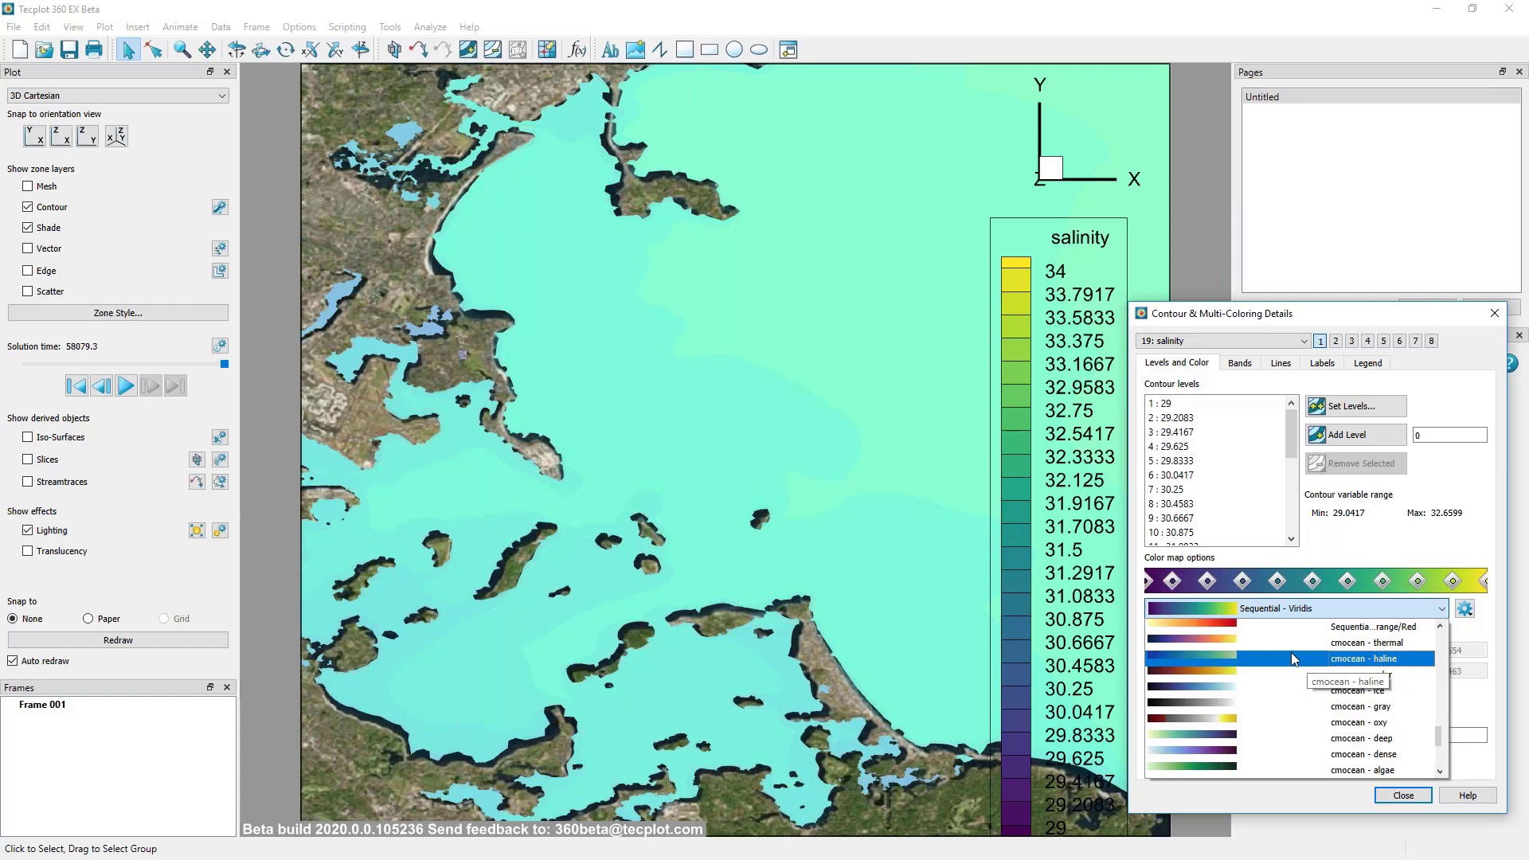
left_click(1292, 658)
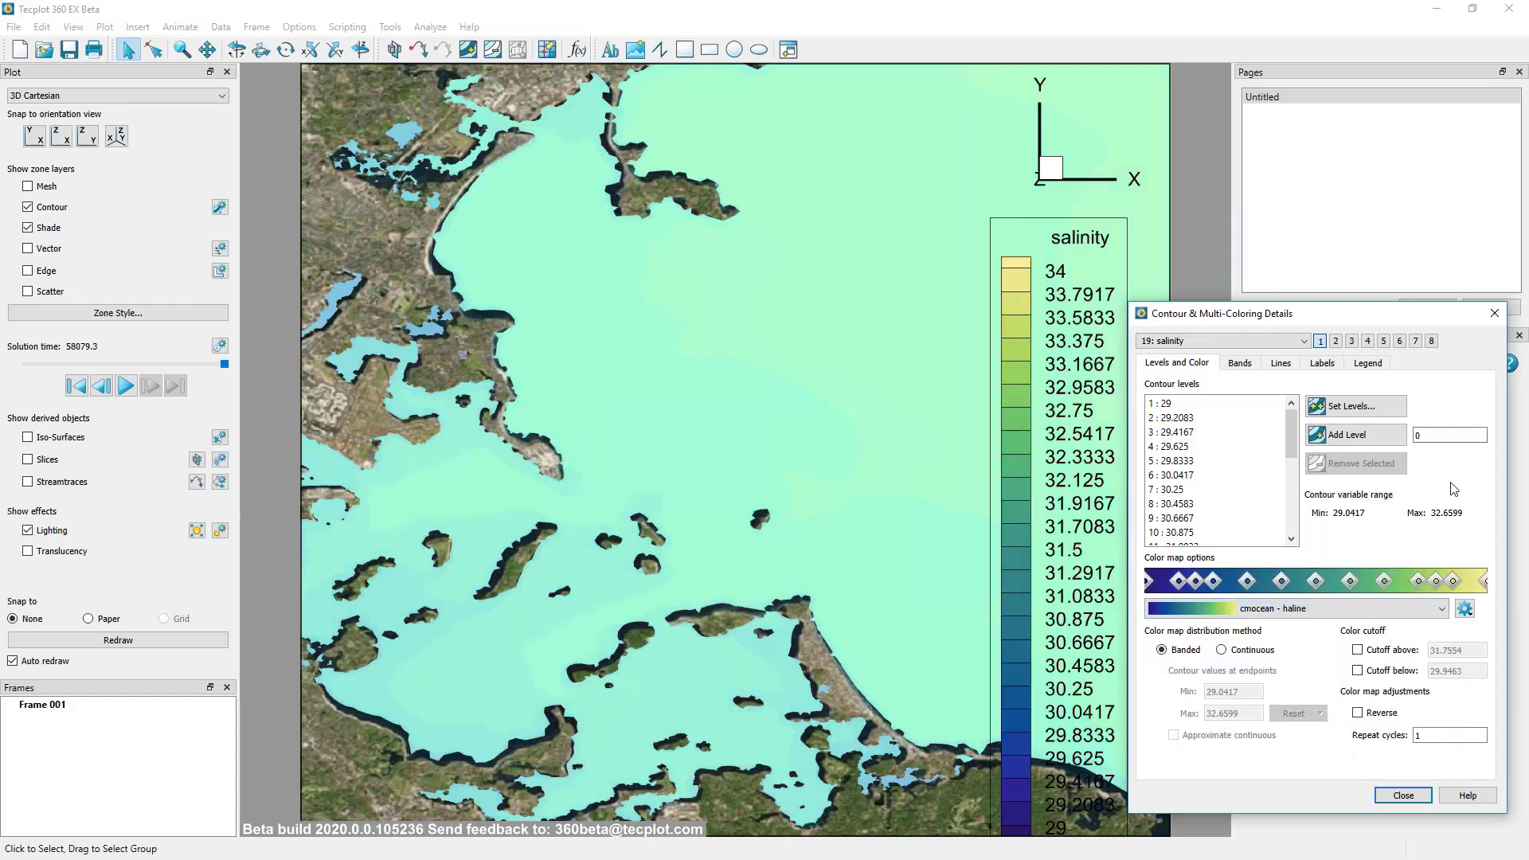
left_click(1467, 611)
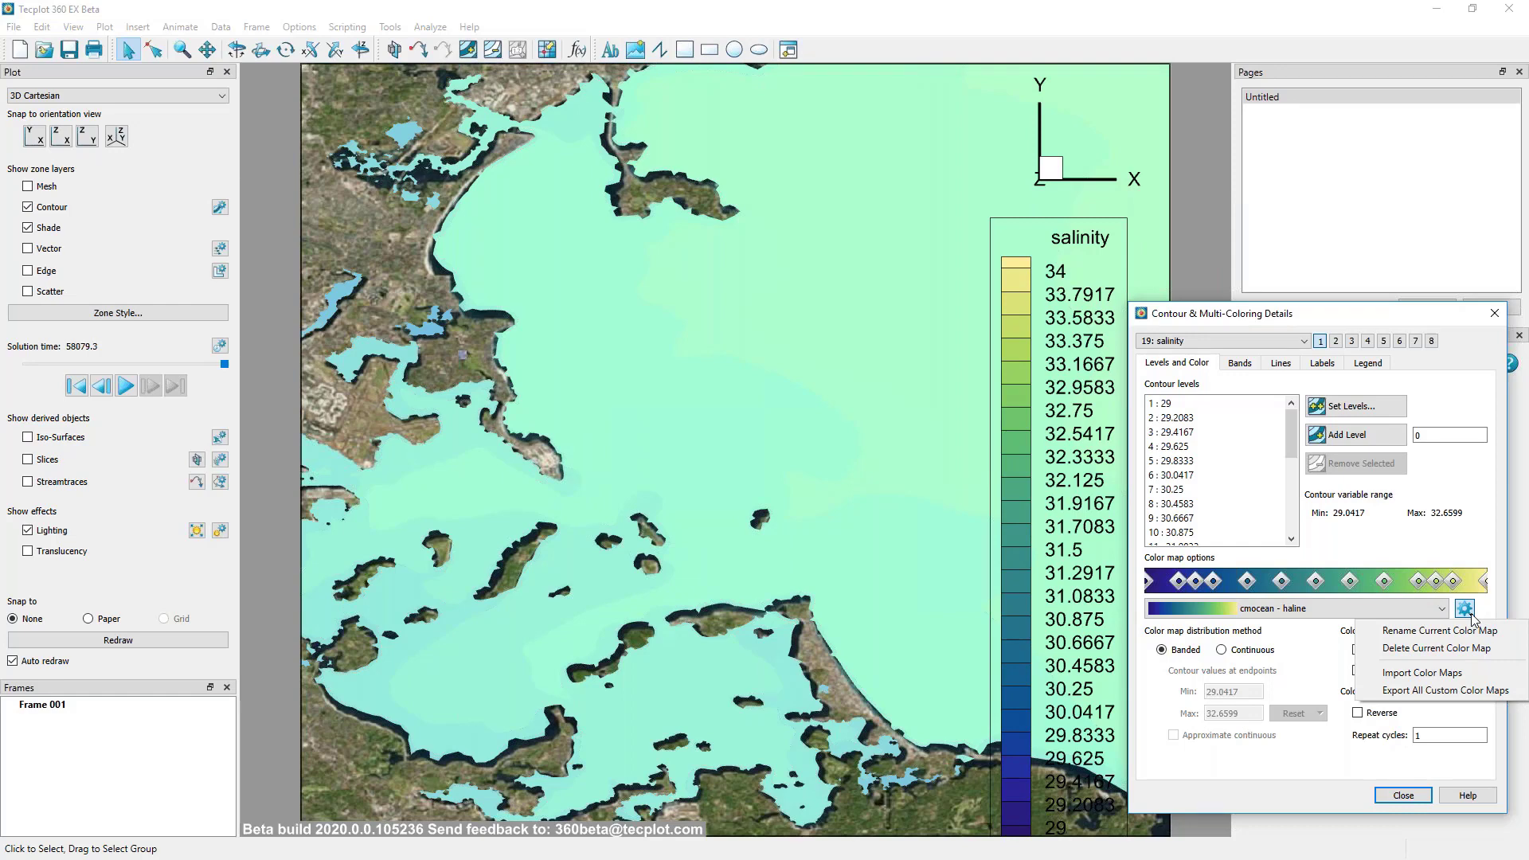
left_click(1468, 543)
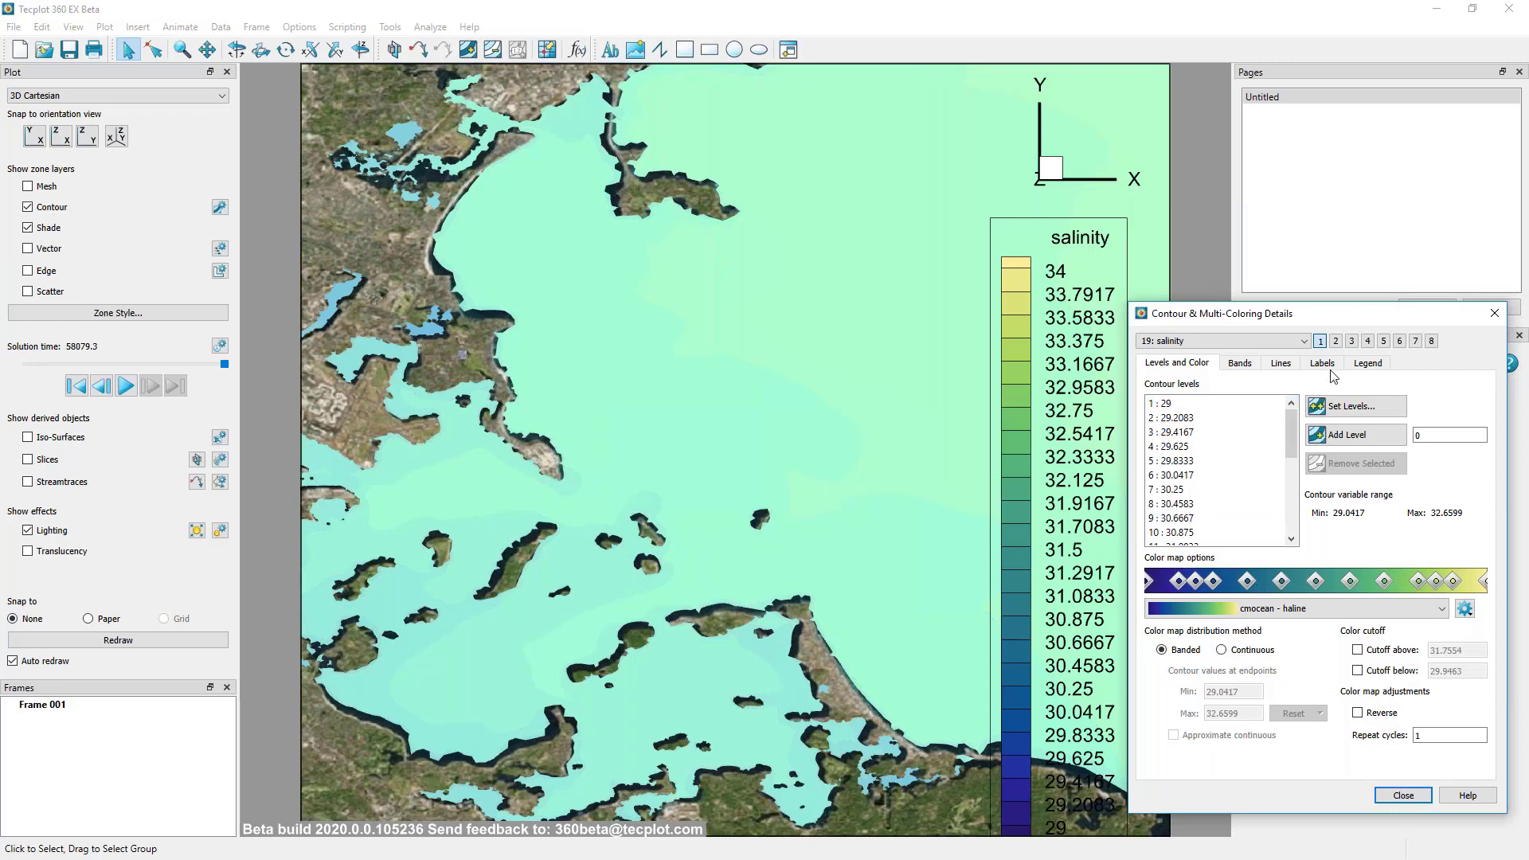
Turn on automatic resizing for the salinity contour legend.
left_click(1368, 364)
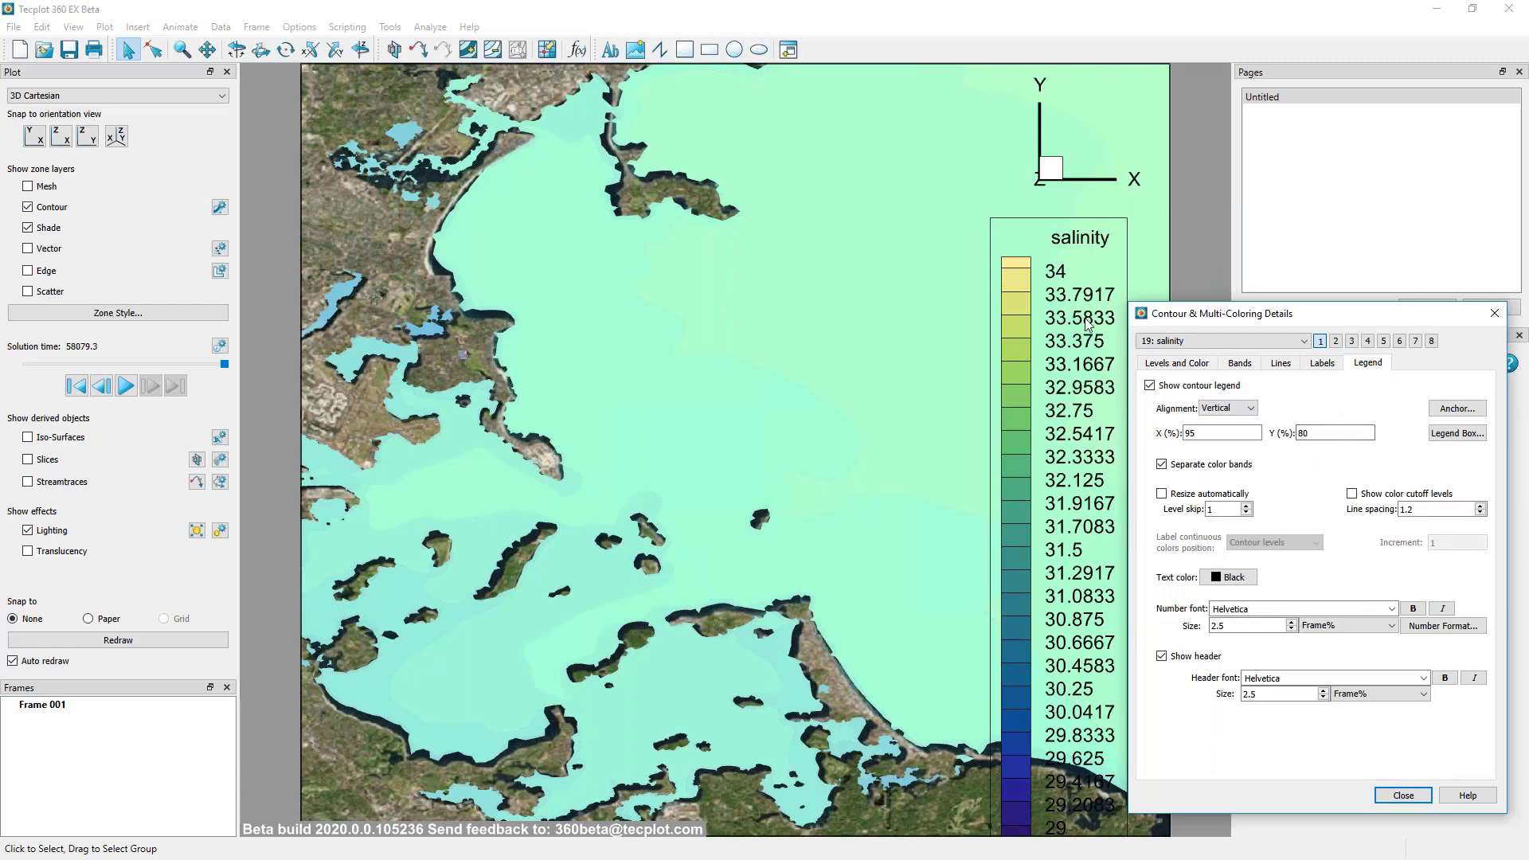
left_click(1161, 494)
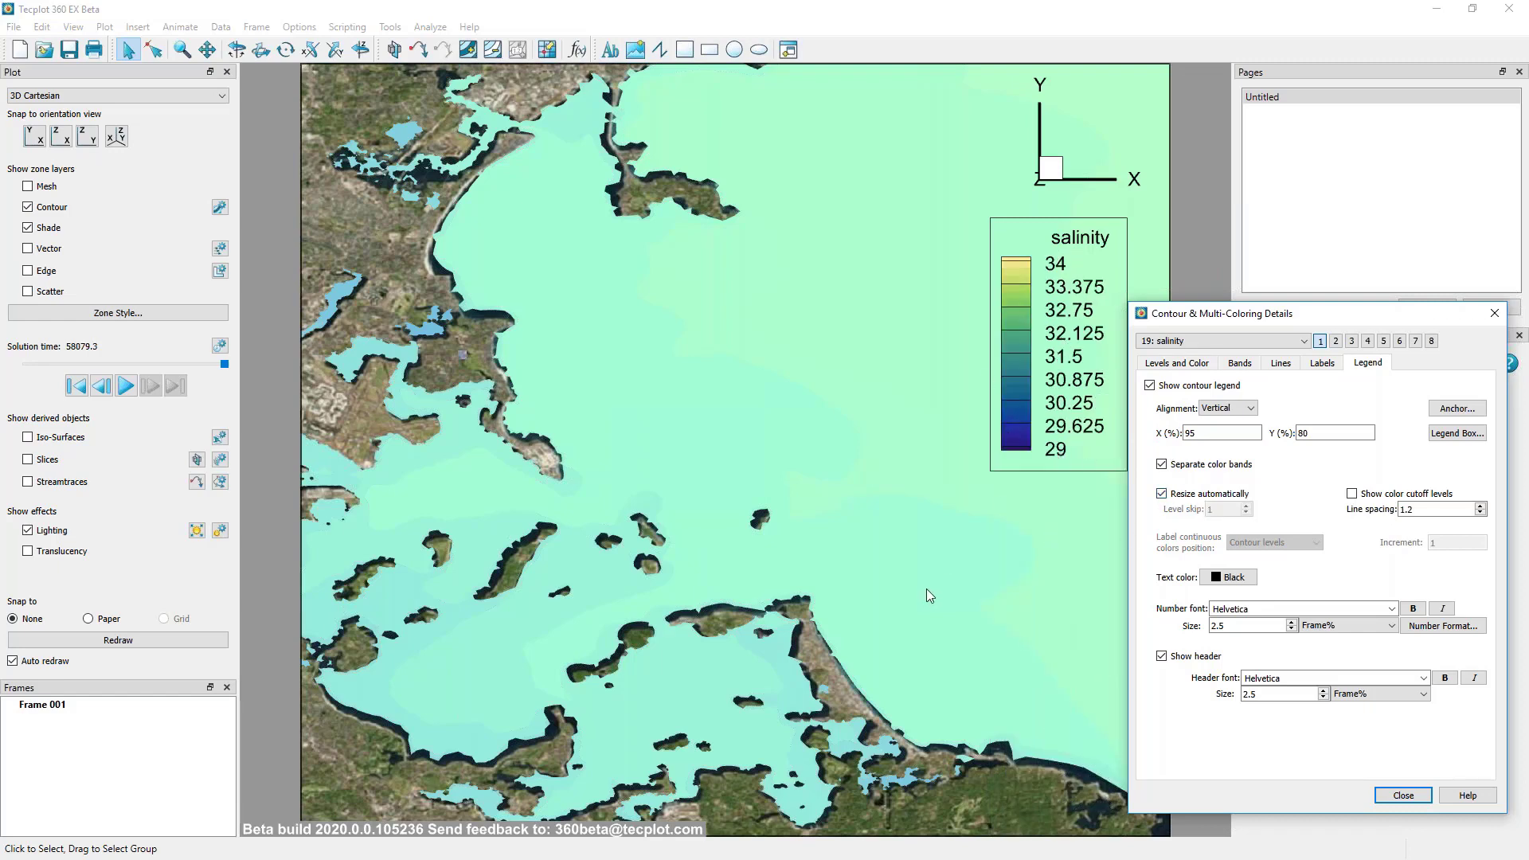
Give the salinity legend a filled white box and reduce its number font size to 1.5.
middle_click_drag(787, 299, 819, 507)
right_click_drag(818, 507, 703, 512)
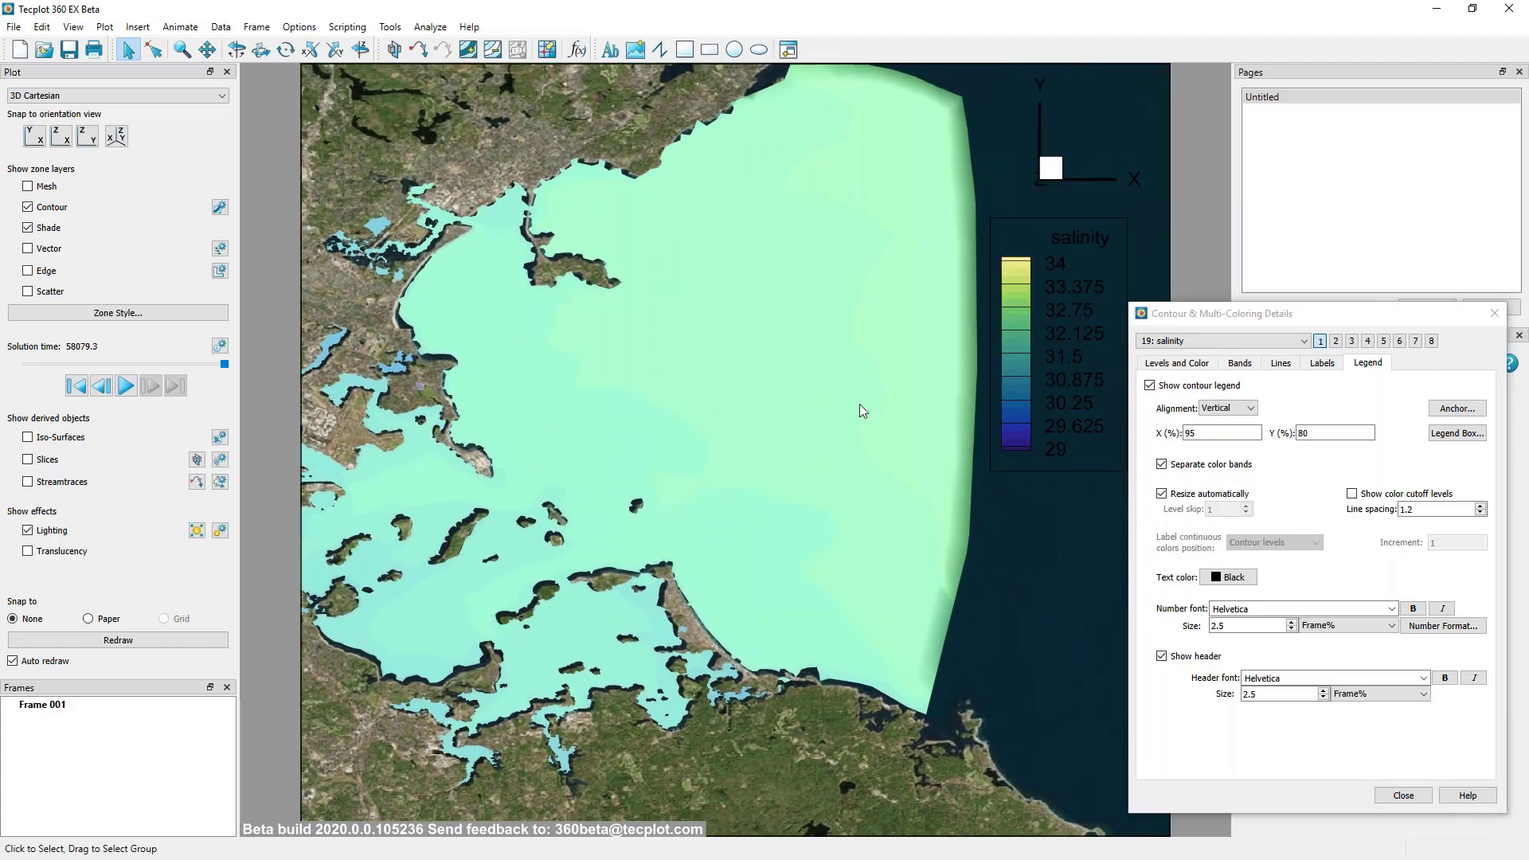
right_click_drag(862, 610, 836, 612)
middle_click_drag(836, 612, 780, 522)
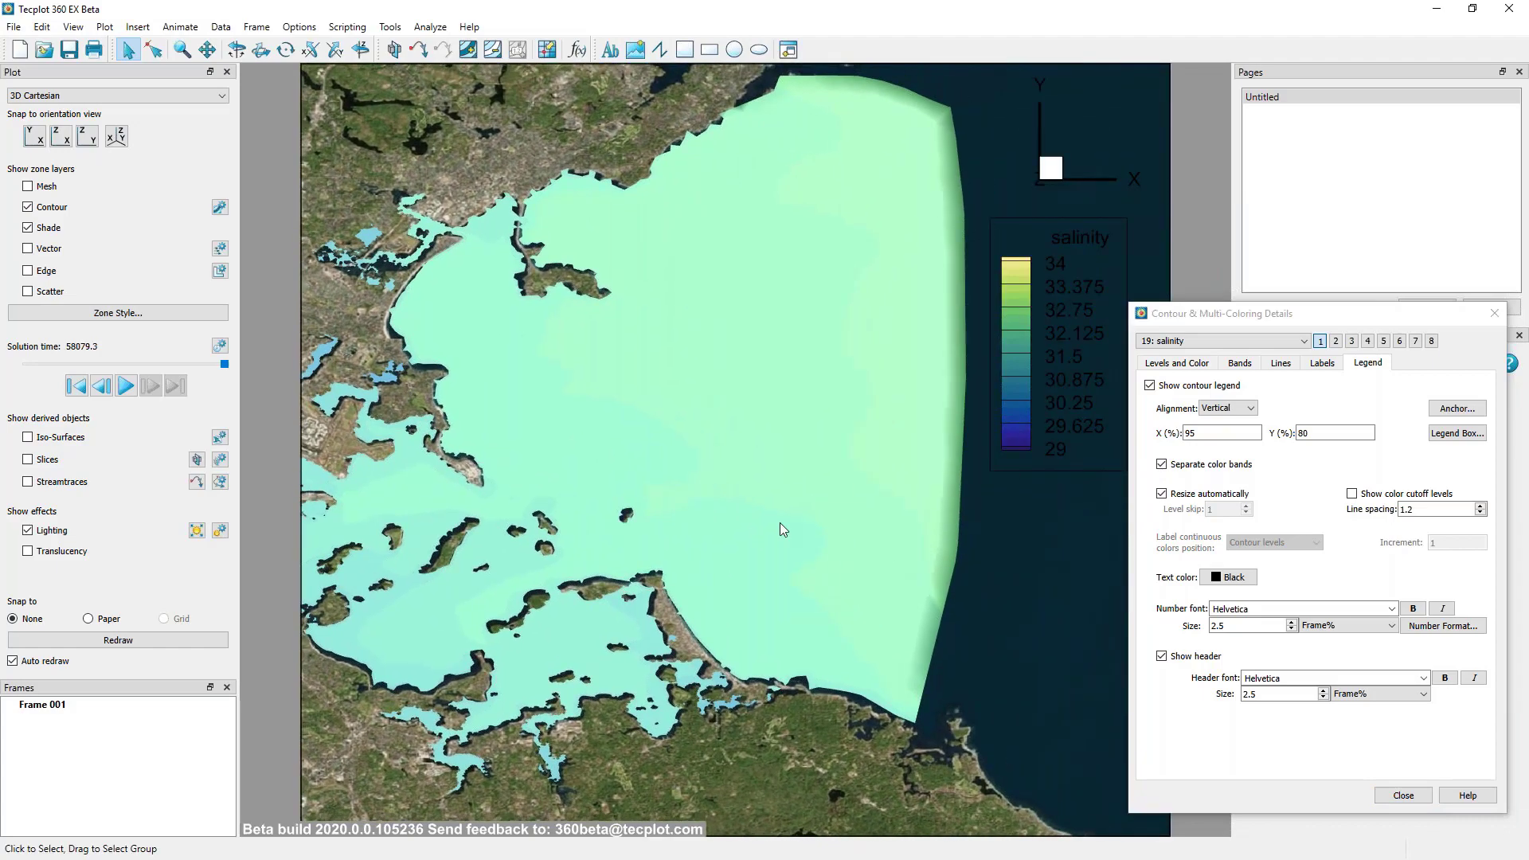
right_click_drag(780, 522, 662, 525)
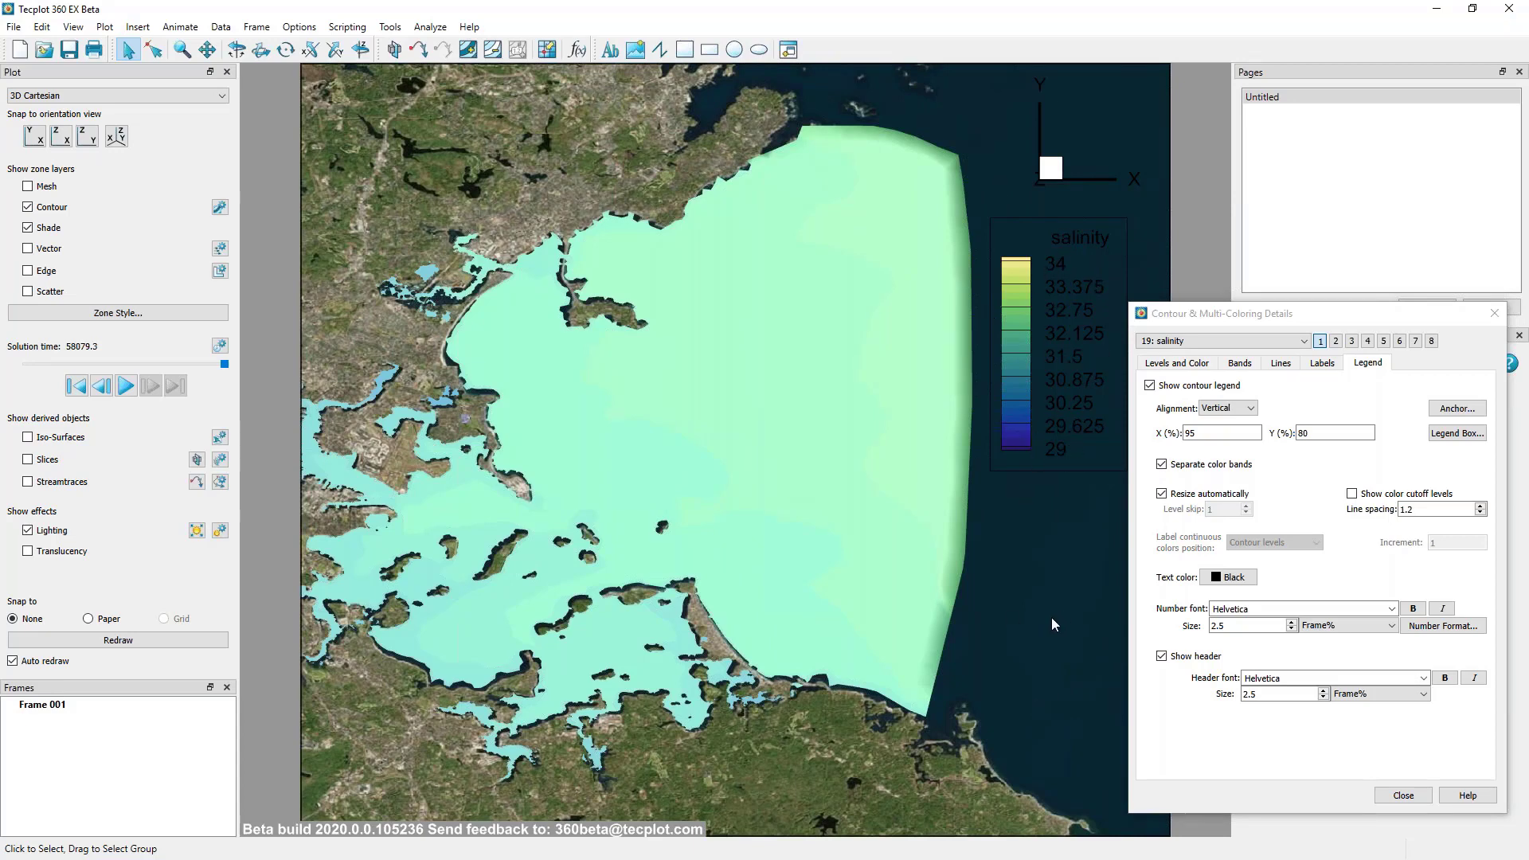
left_click(1464, 437)
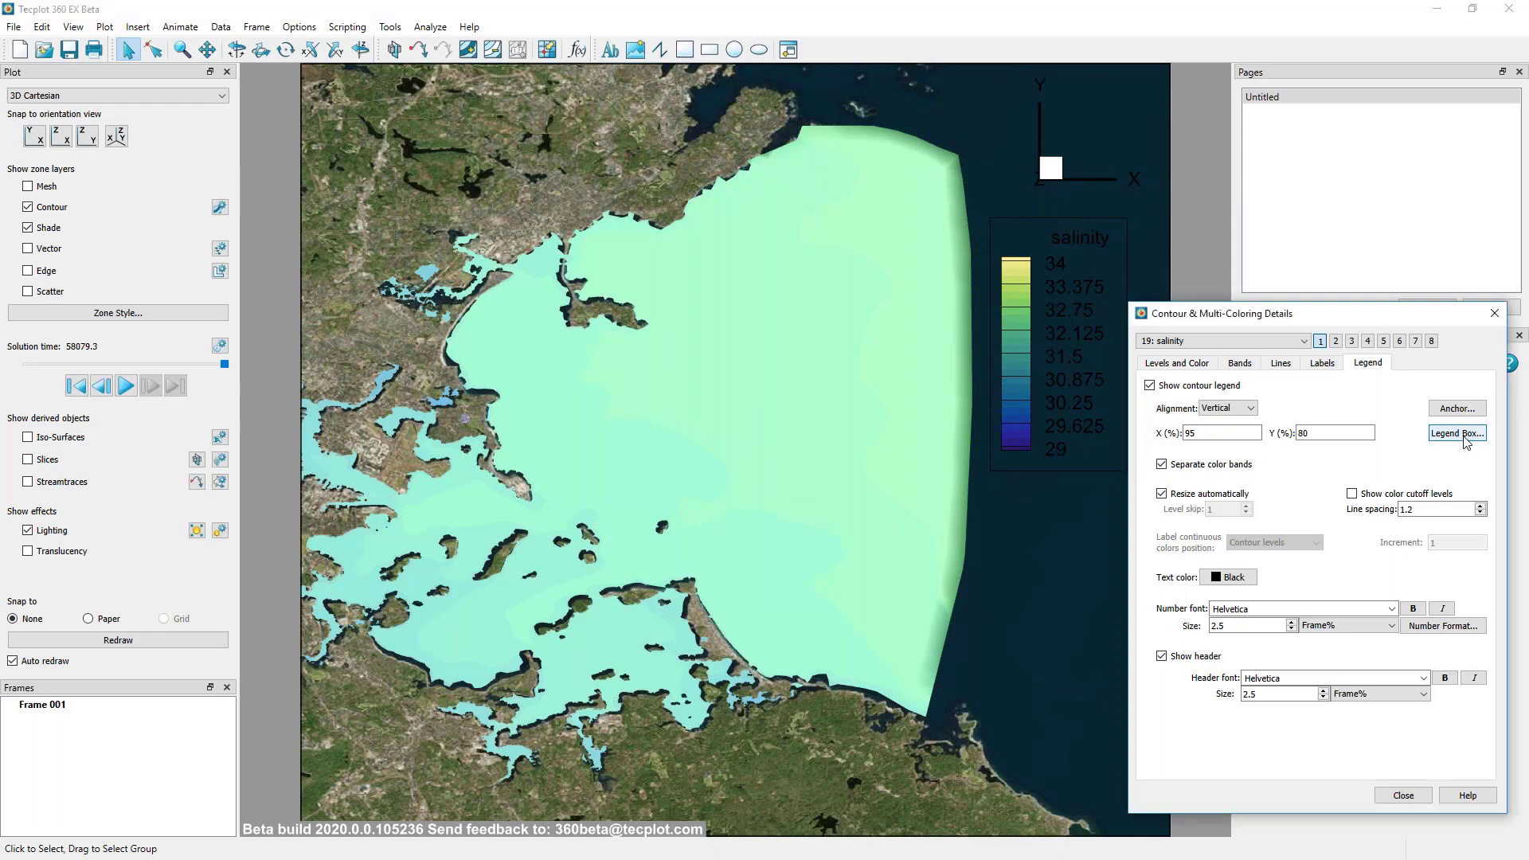
left_click(1349, 504)
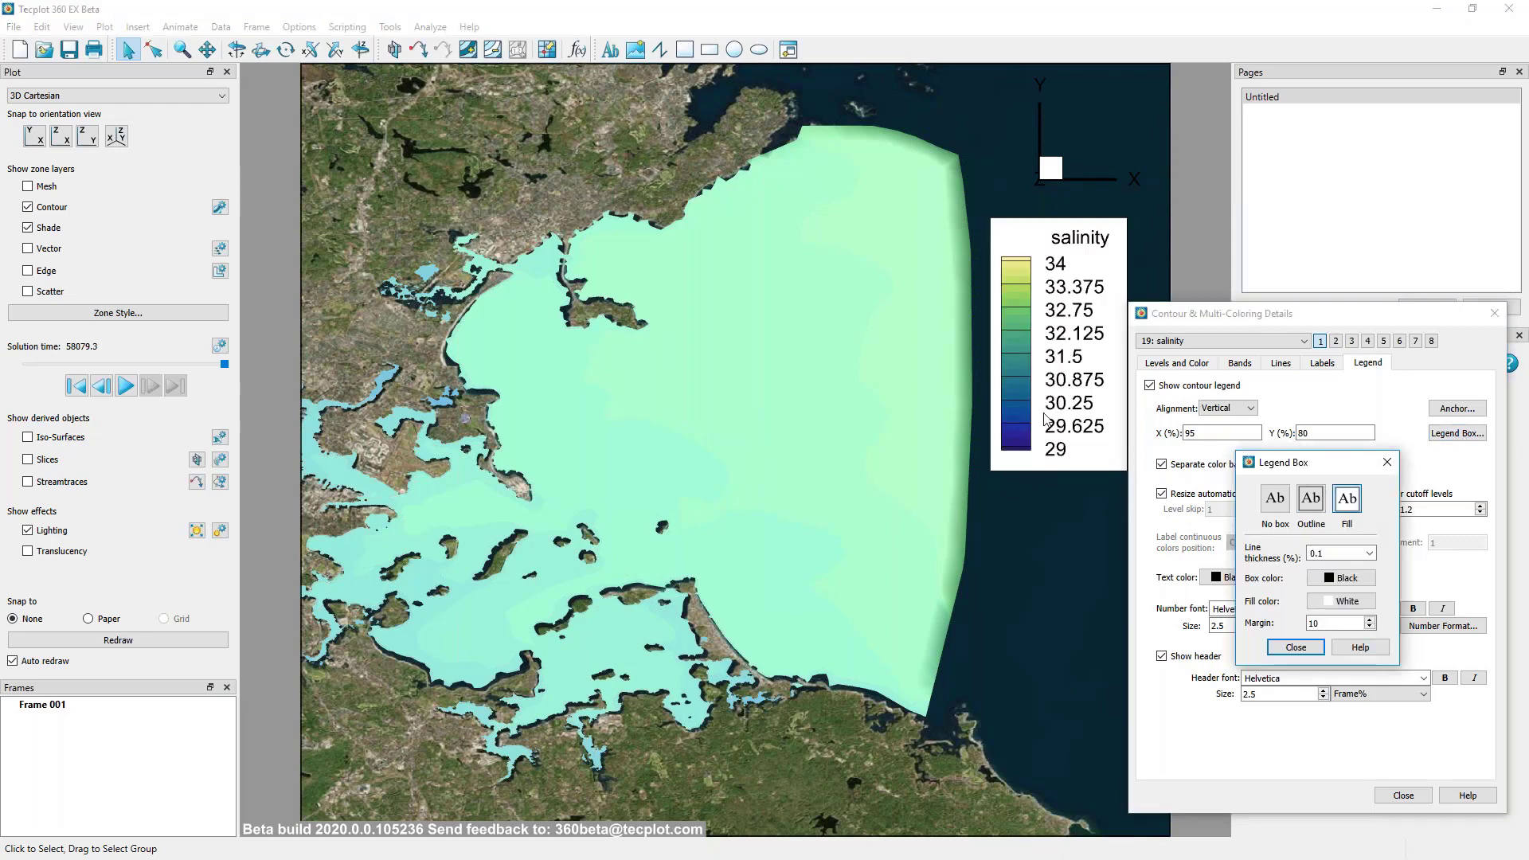
left_click(1296, 648)
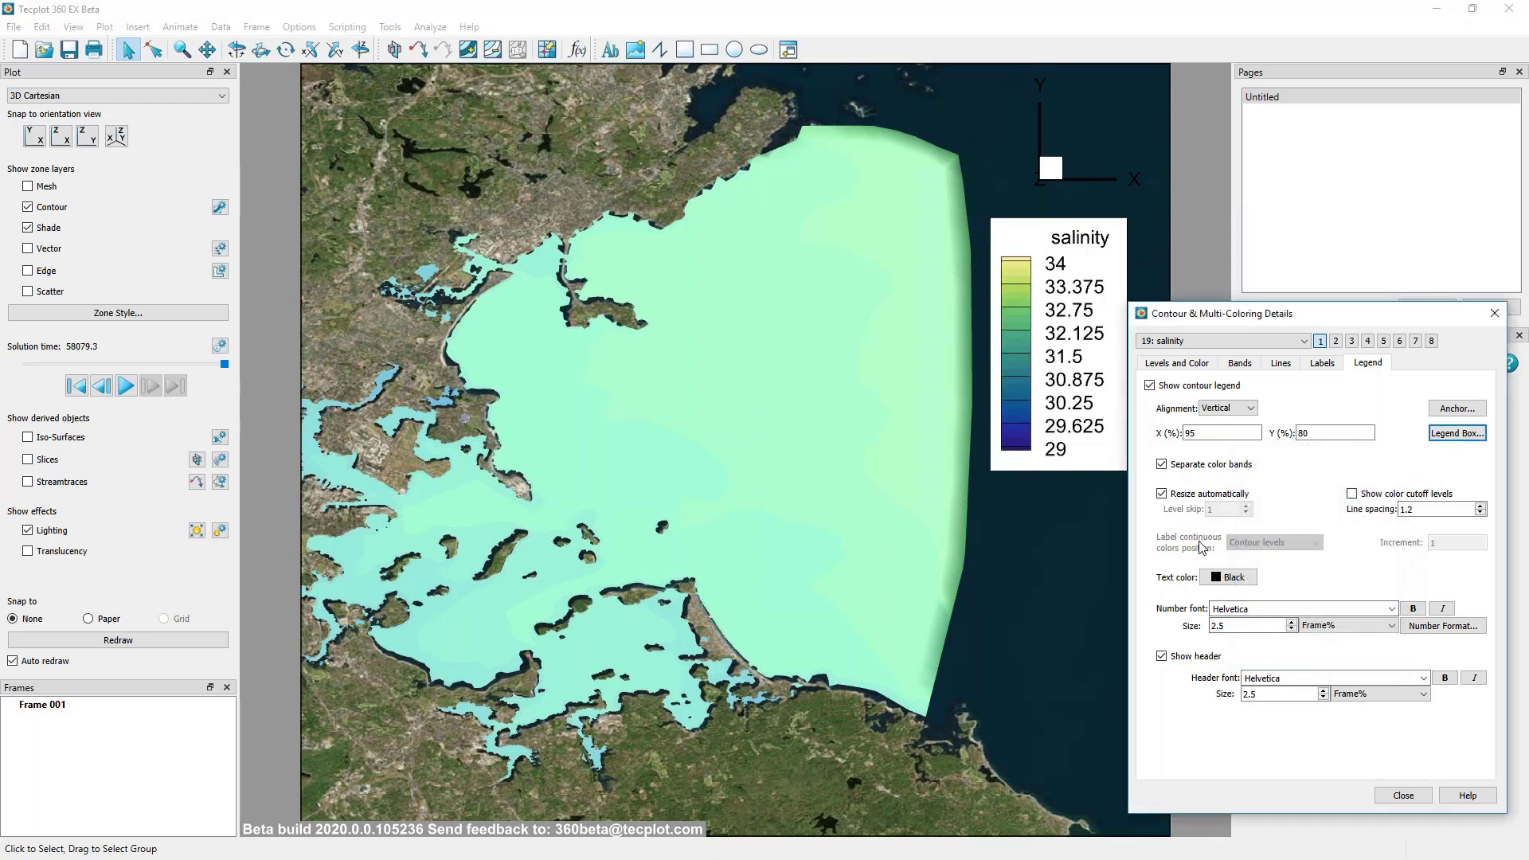
left_click(1291, 629)
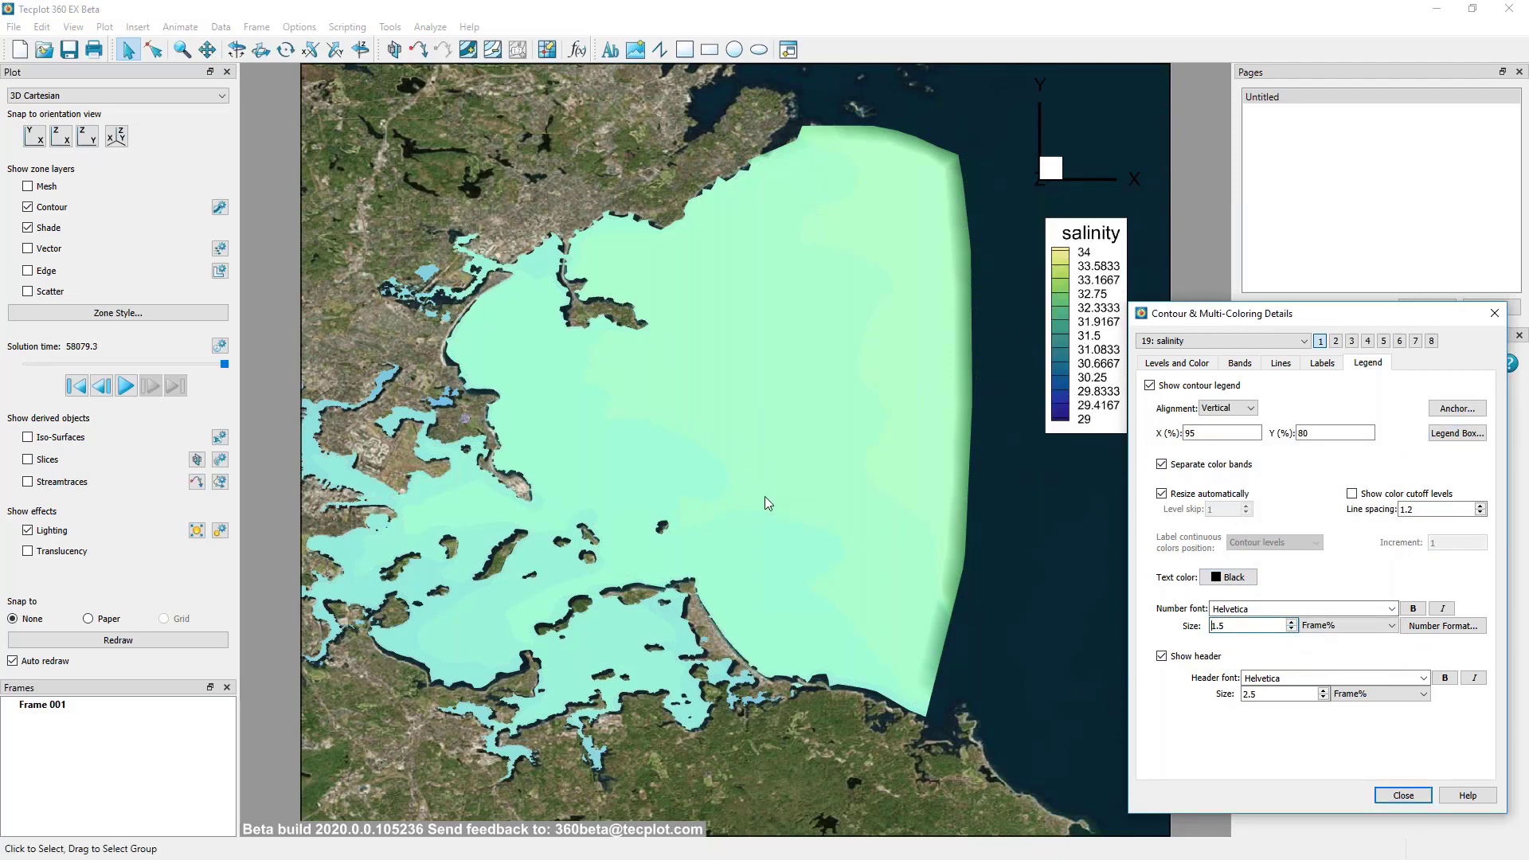
left_click(1403, 795)
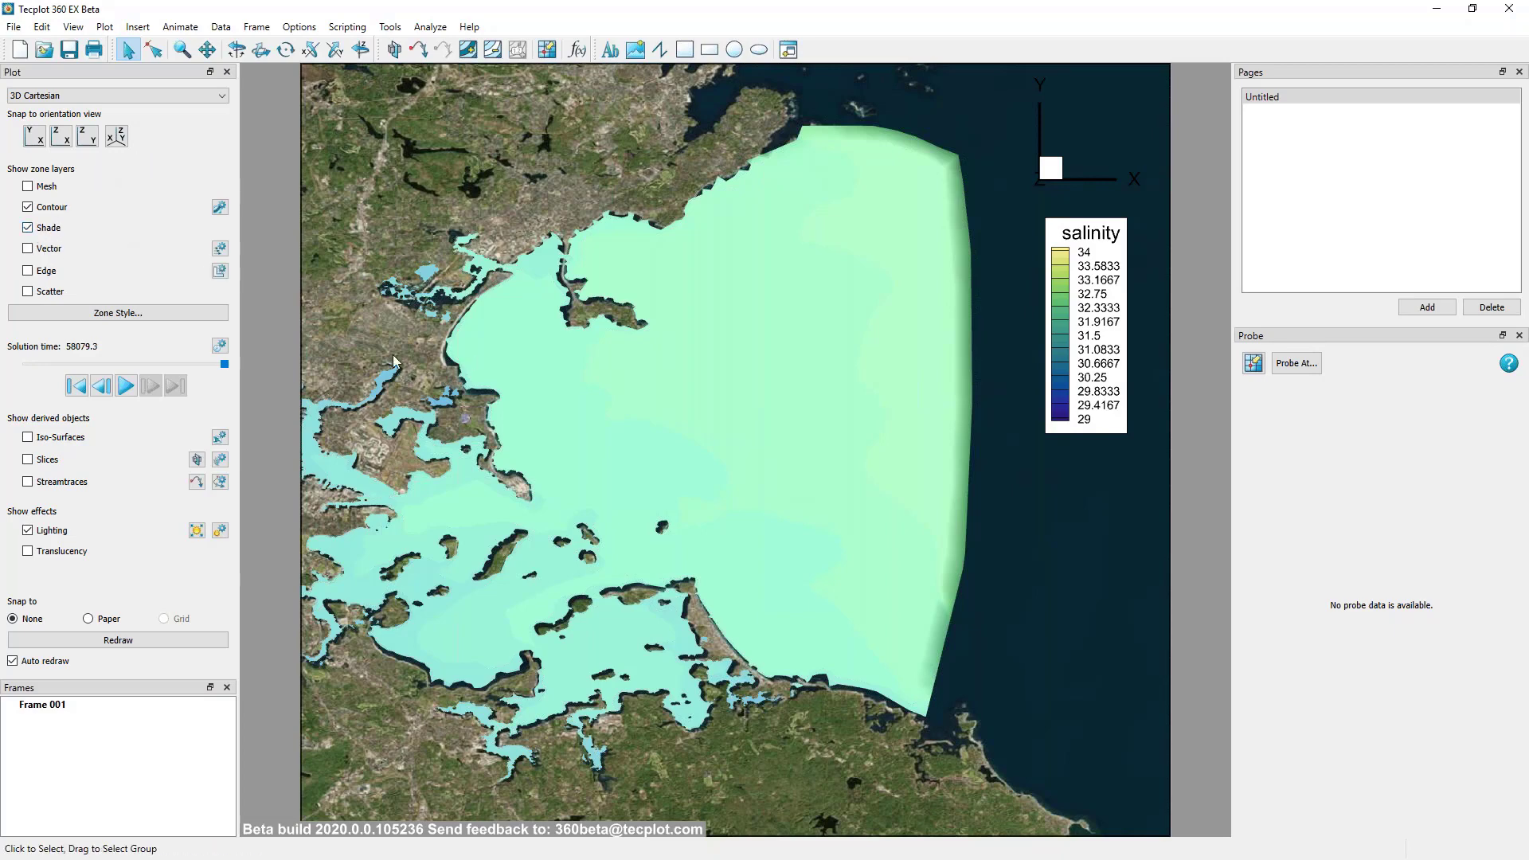
Toggle the contour and shade layers to compare them, leaving contour shown and shade hidden.
left_click(32, 208)
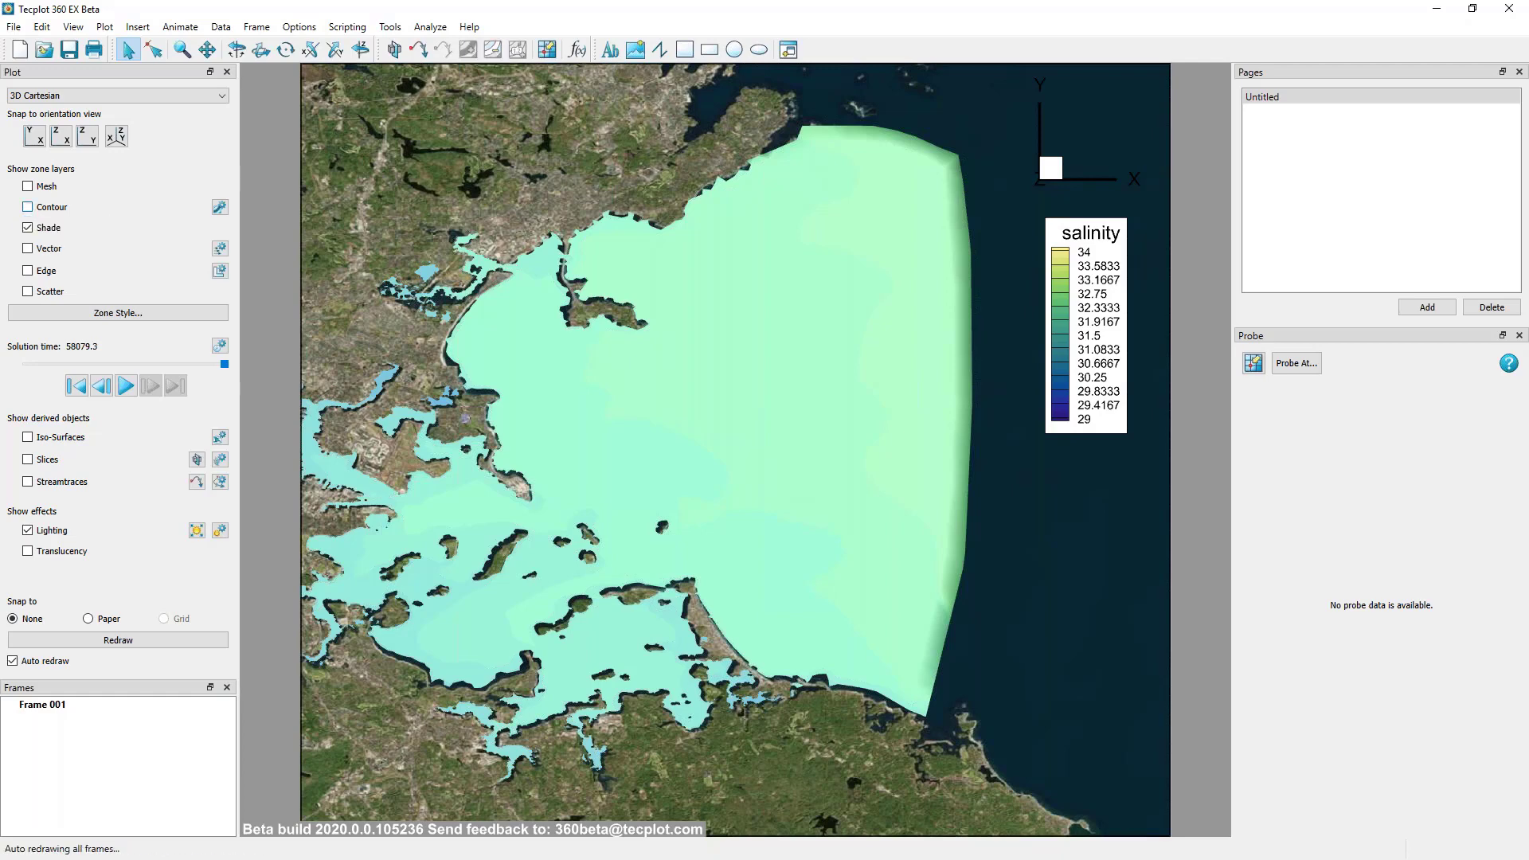
left_click(27, 227)
left_click(27, 227)
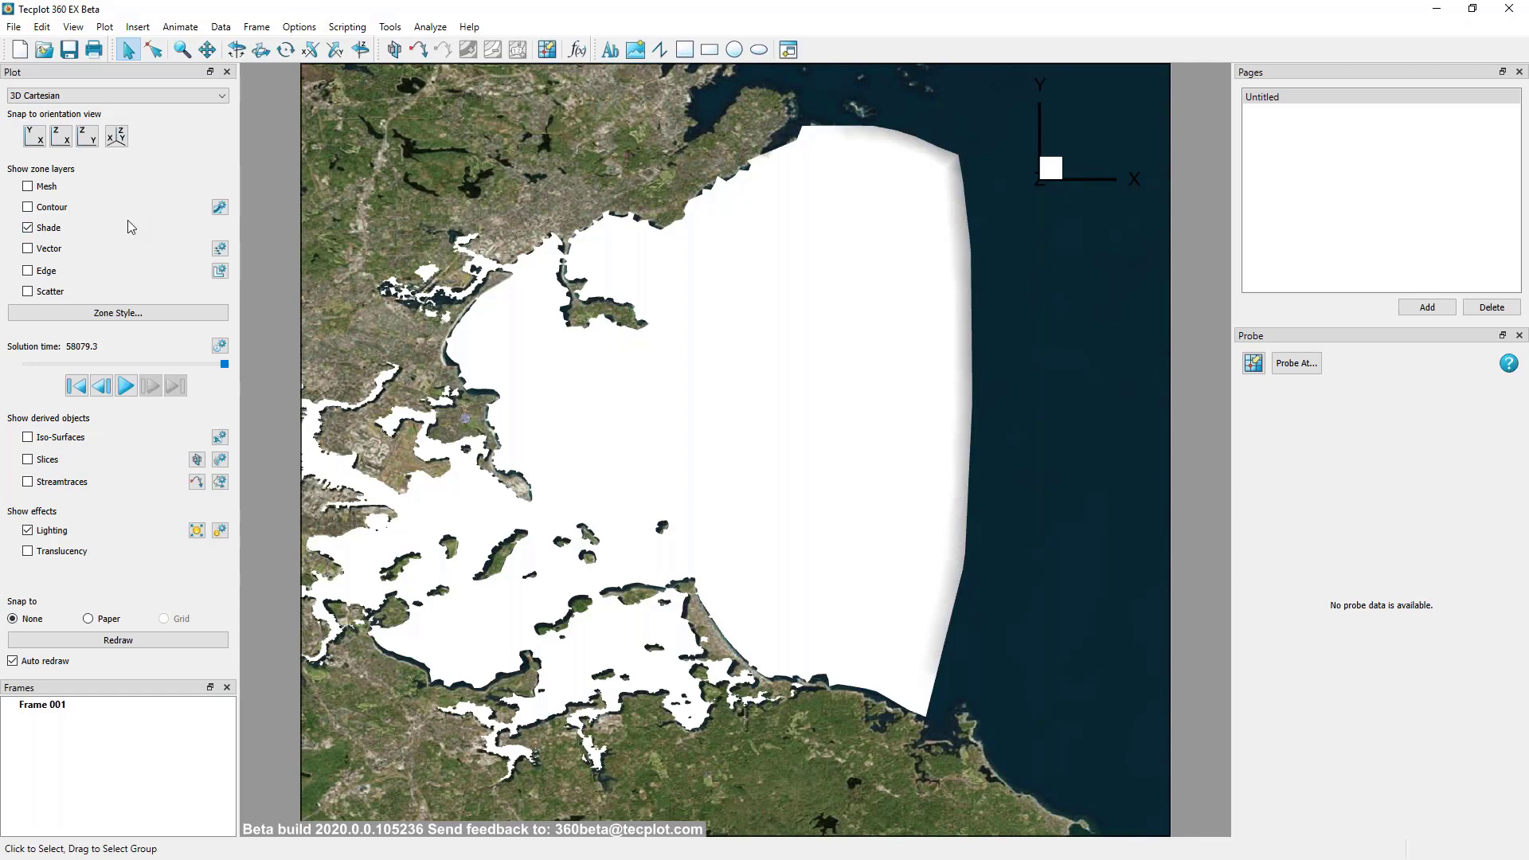
left_click(28, 228)
left_click(28, 207)
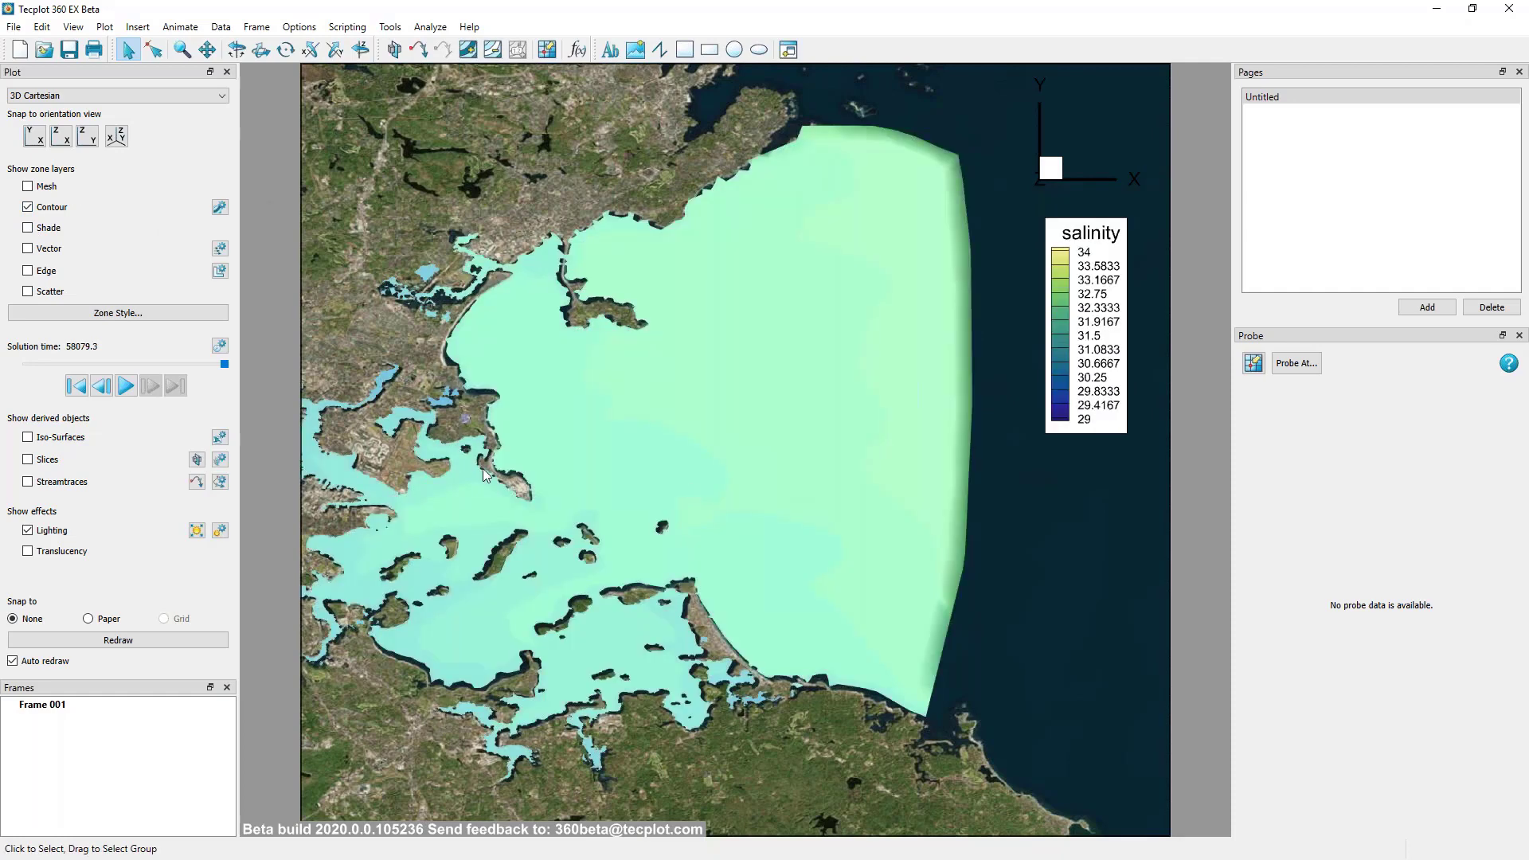
Show the vector layer using u, v and ww as the U, V and W vector variables.
right_click_drag(483, 468, 515, 481)
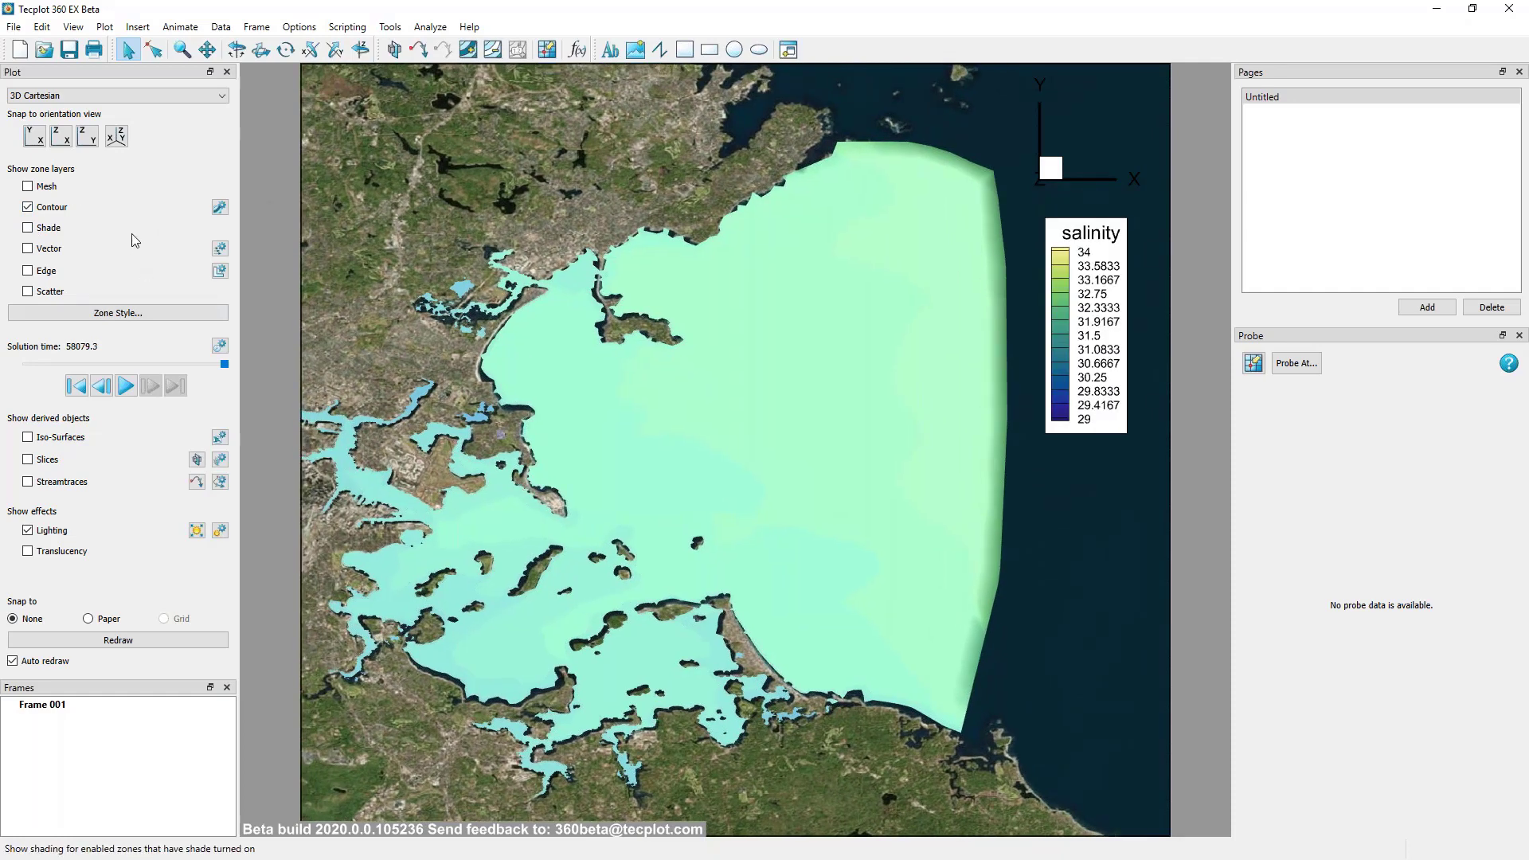
left_click(28, 250)
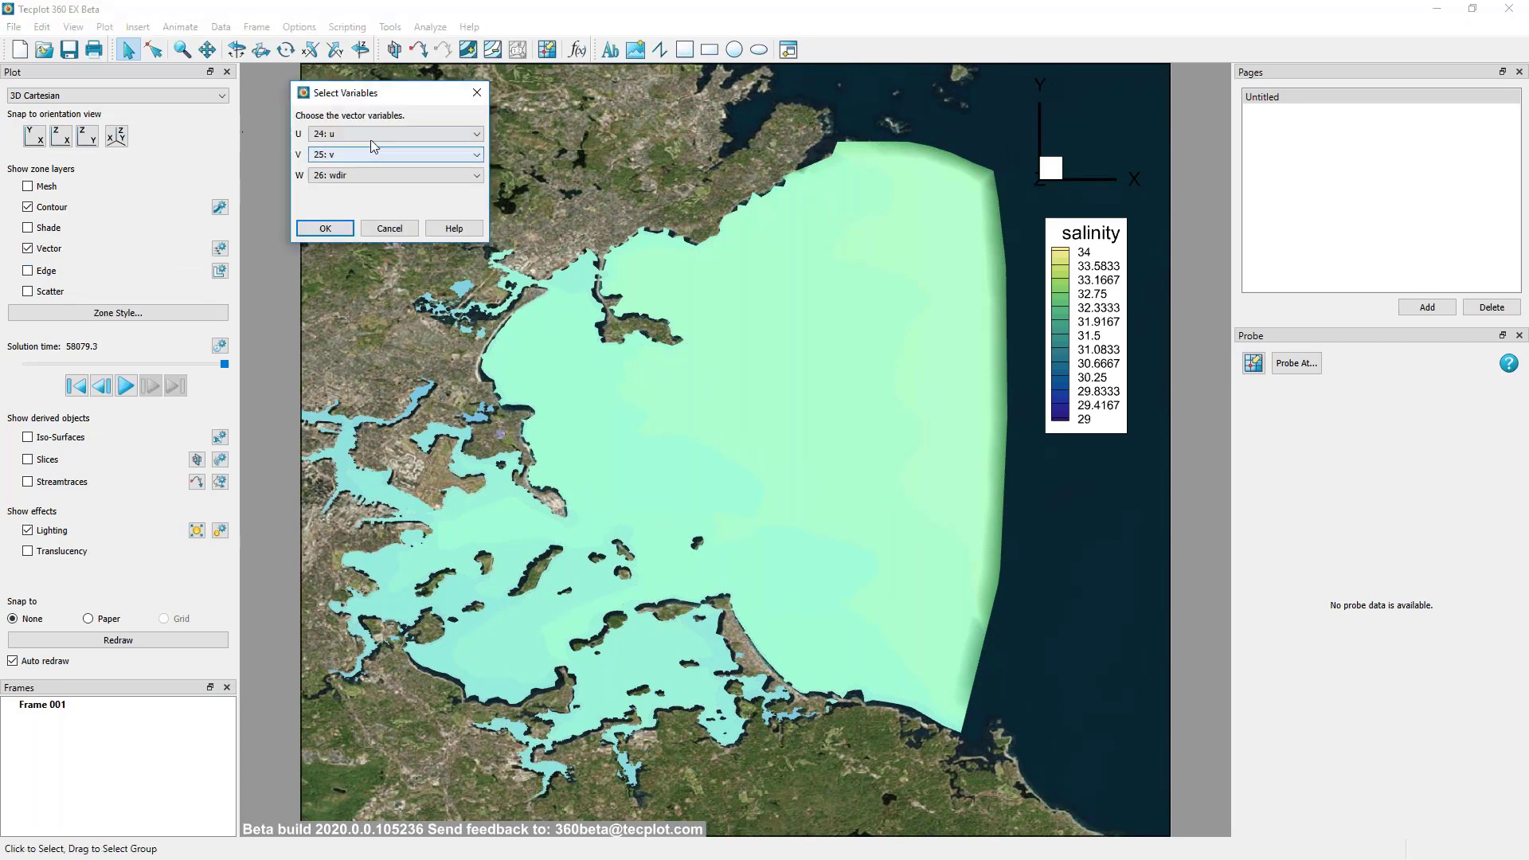
left_click_drag(423, 102, 417, 141)
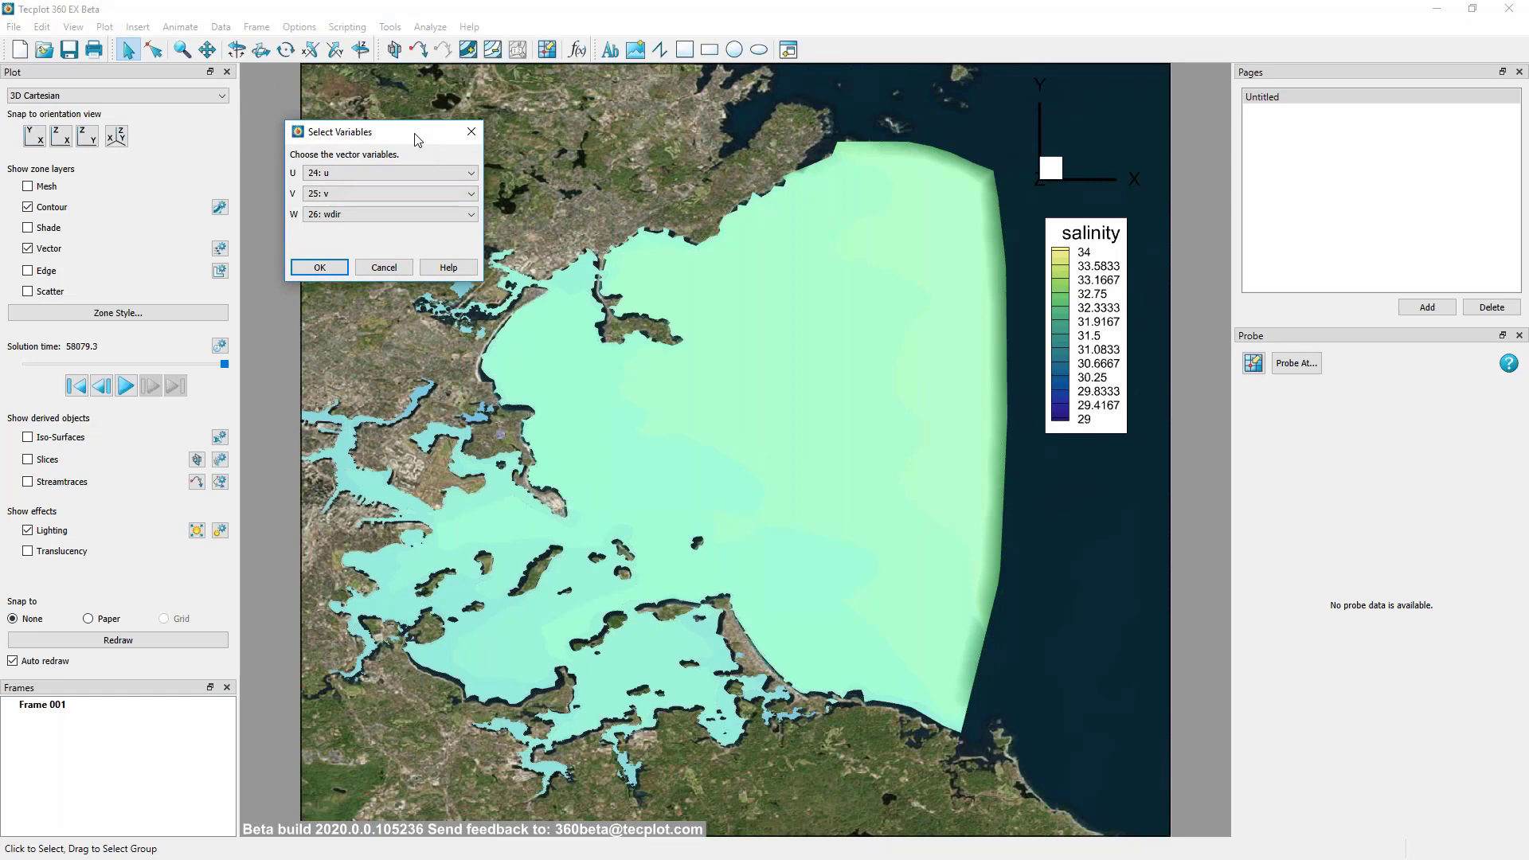
left_click(402, 215)
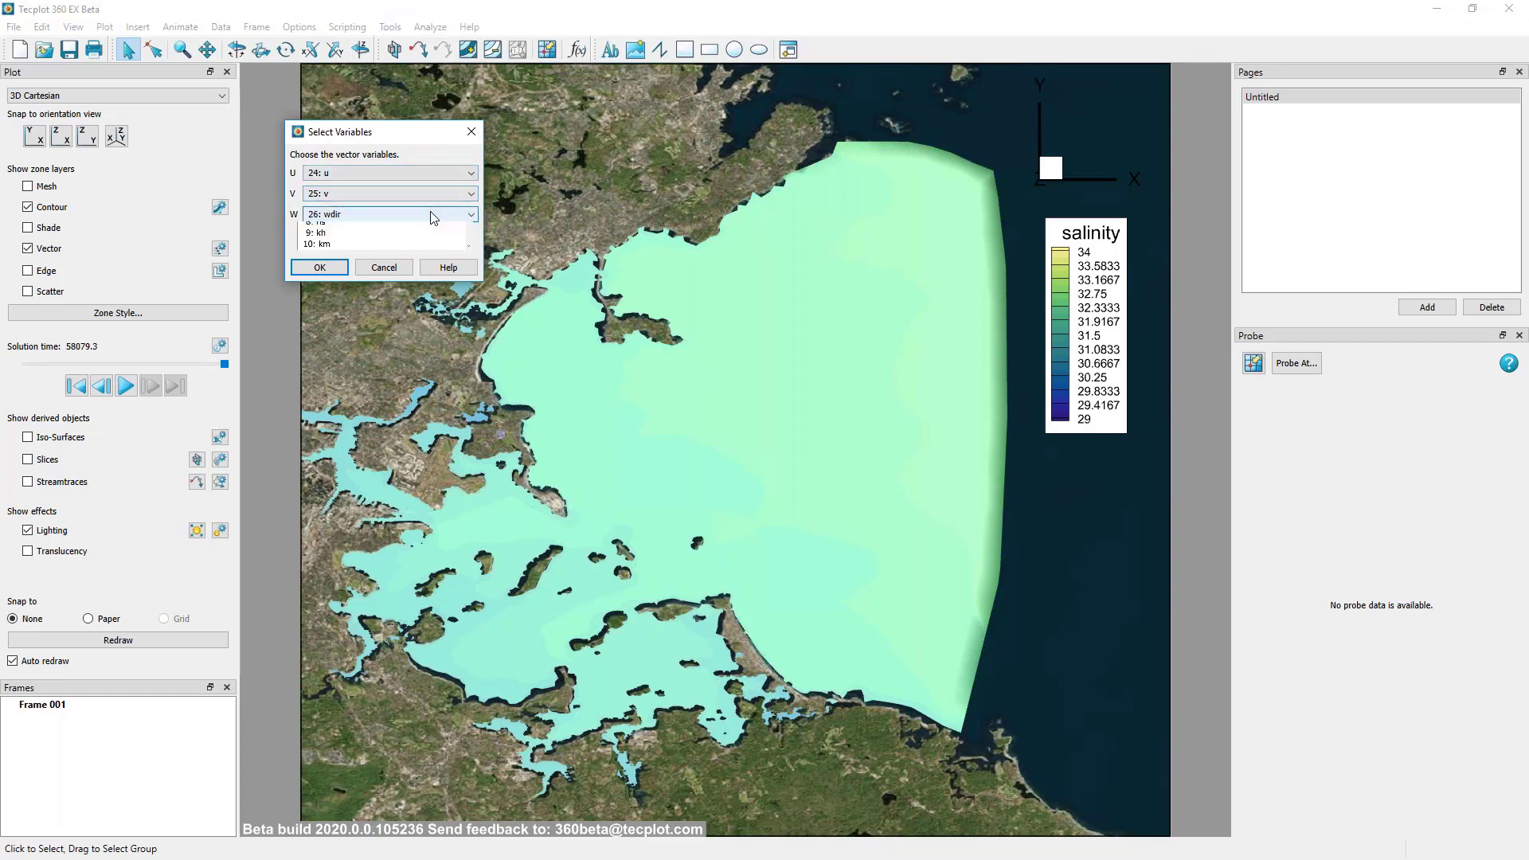
scroll(408, 291, "down", 2)
left_click(364, 327)
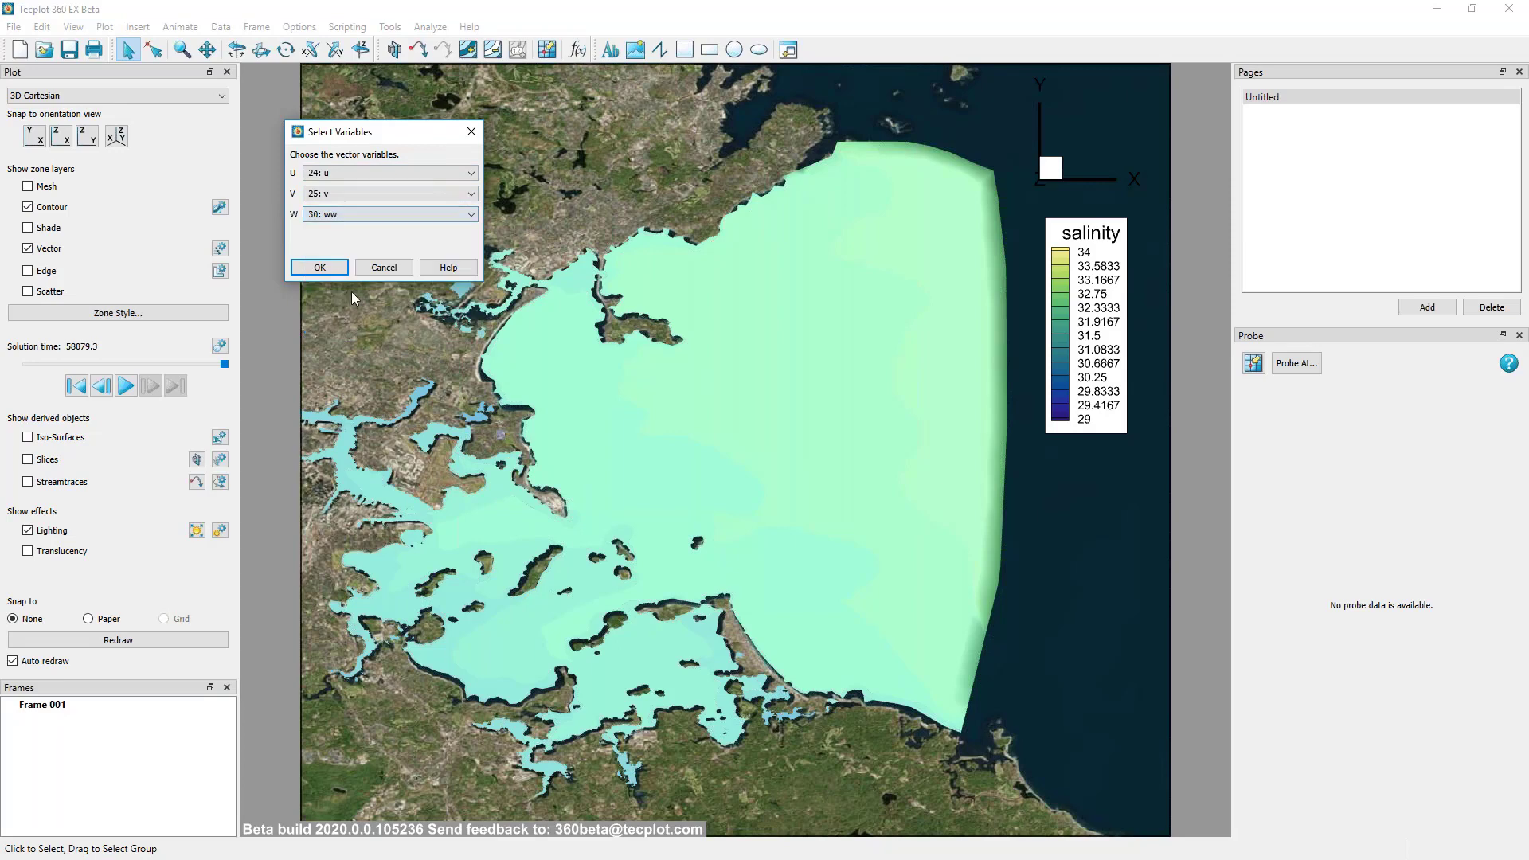
left_click(320, 268)
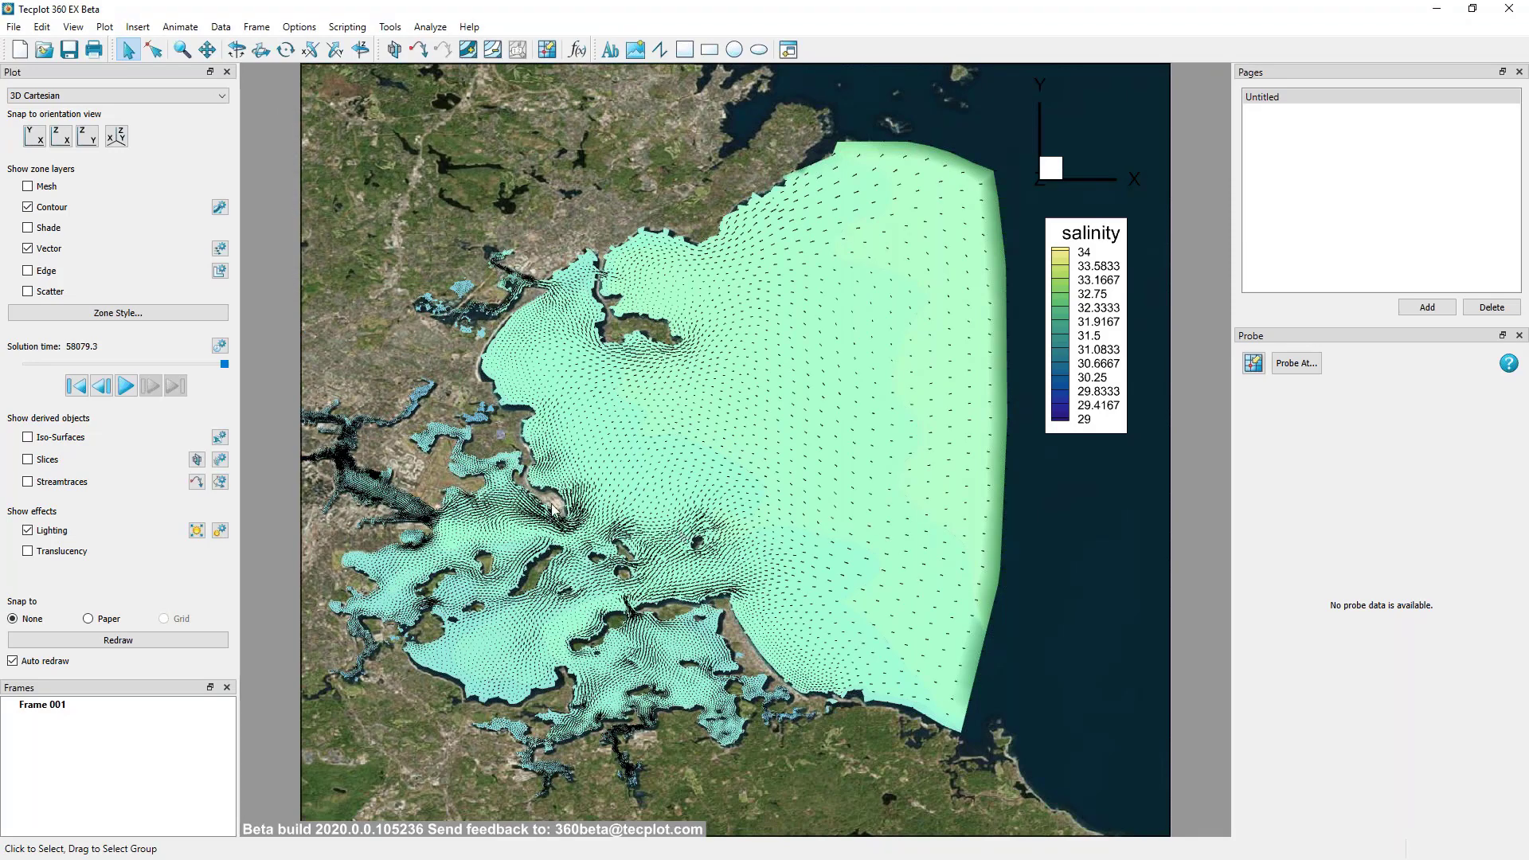
scroll(599, 533, "up", 3)
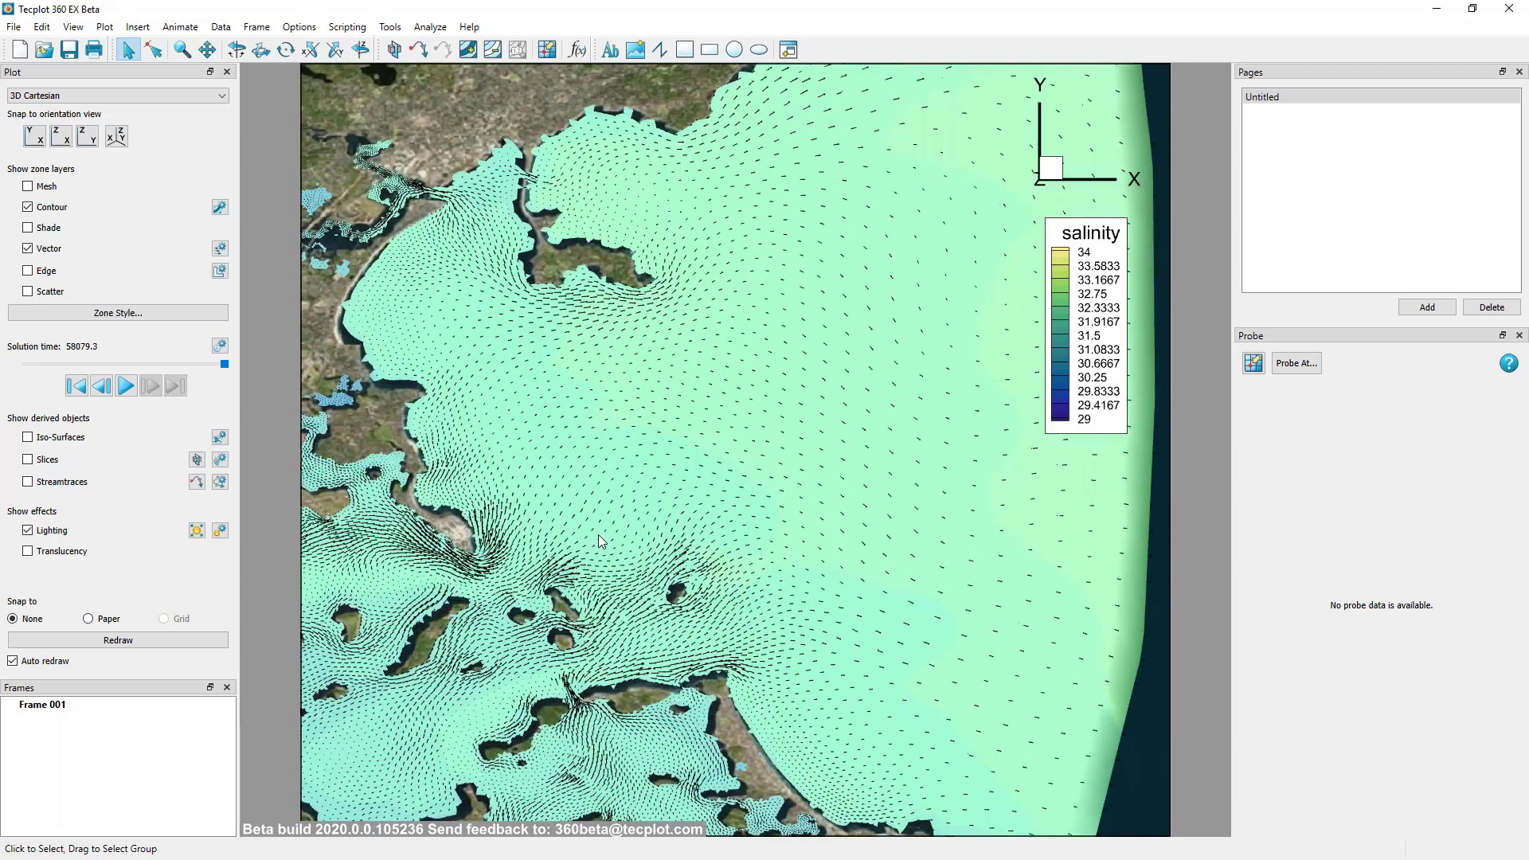
scroll(599, 498, "down", 4)
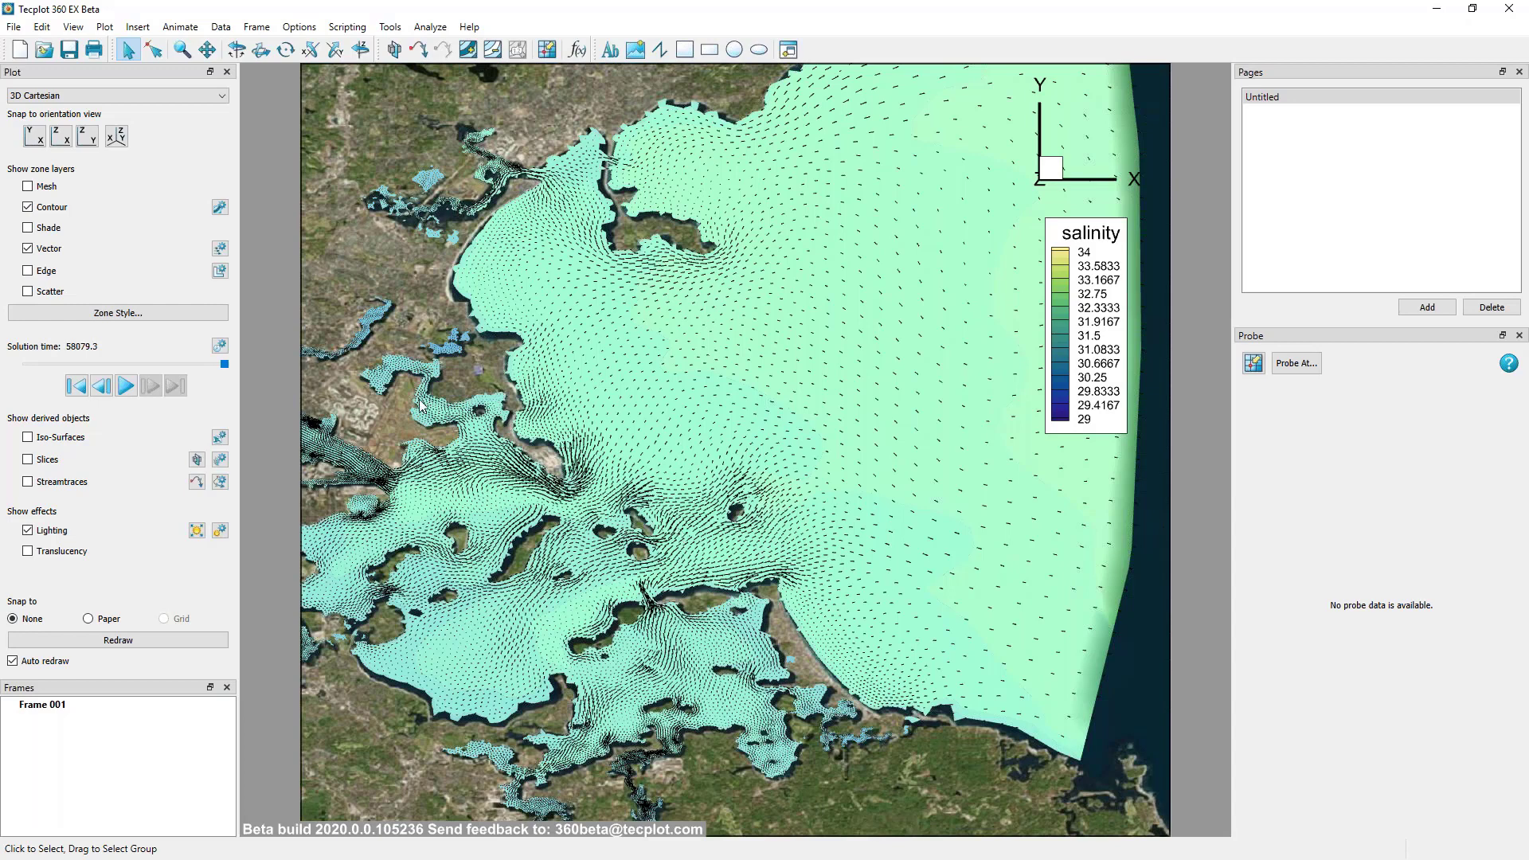
Turn on vector tangents for the ocean forecast zone in its vector zone style.
left_click(171, 315)
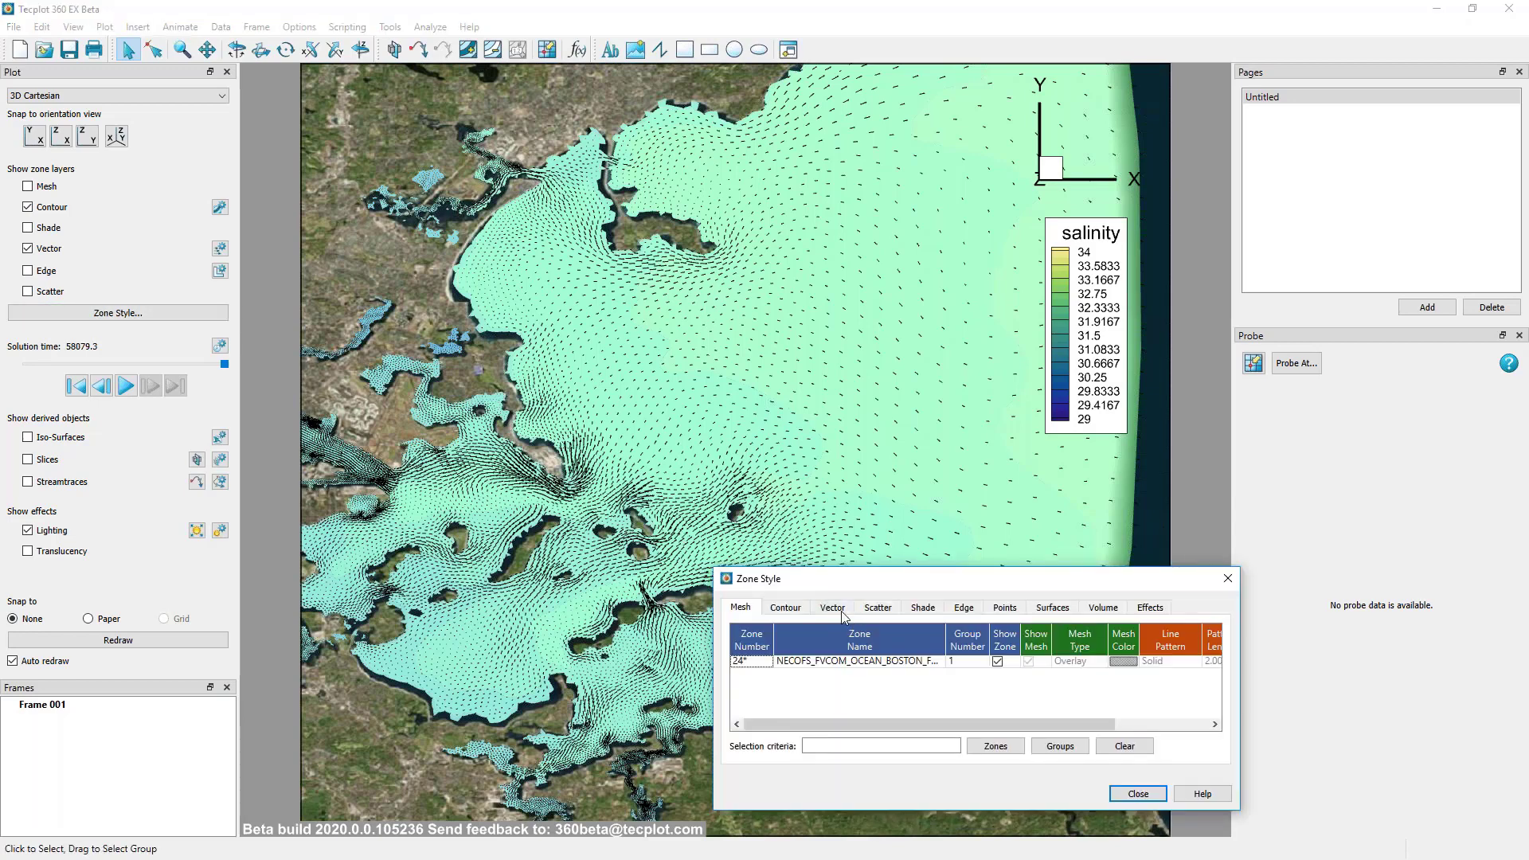
left_click(833, 607)
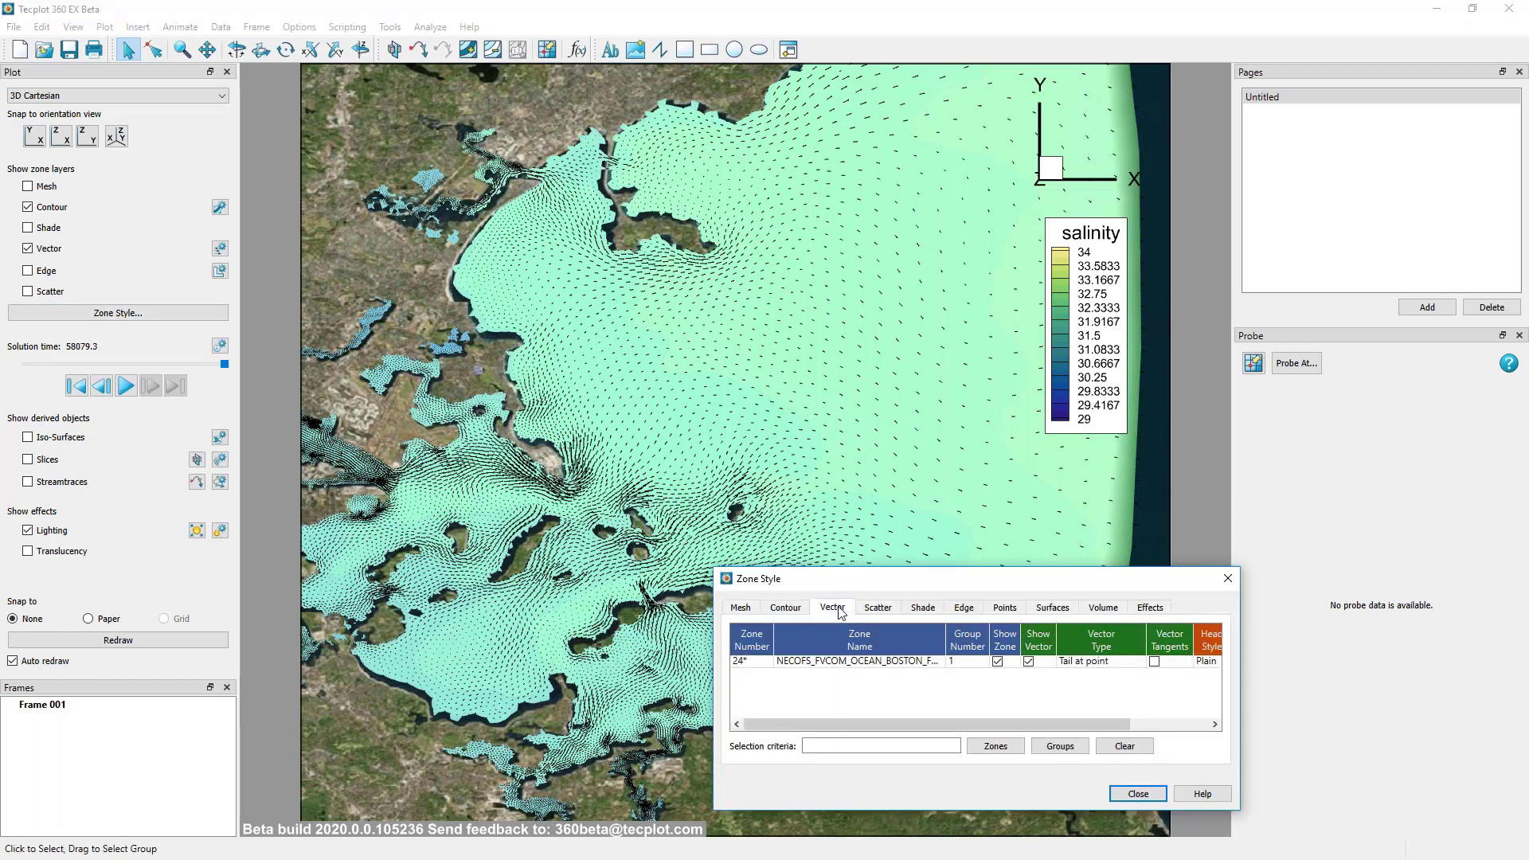
left_click(1155, 663)
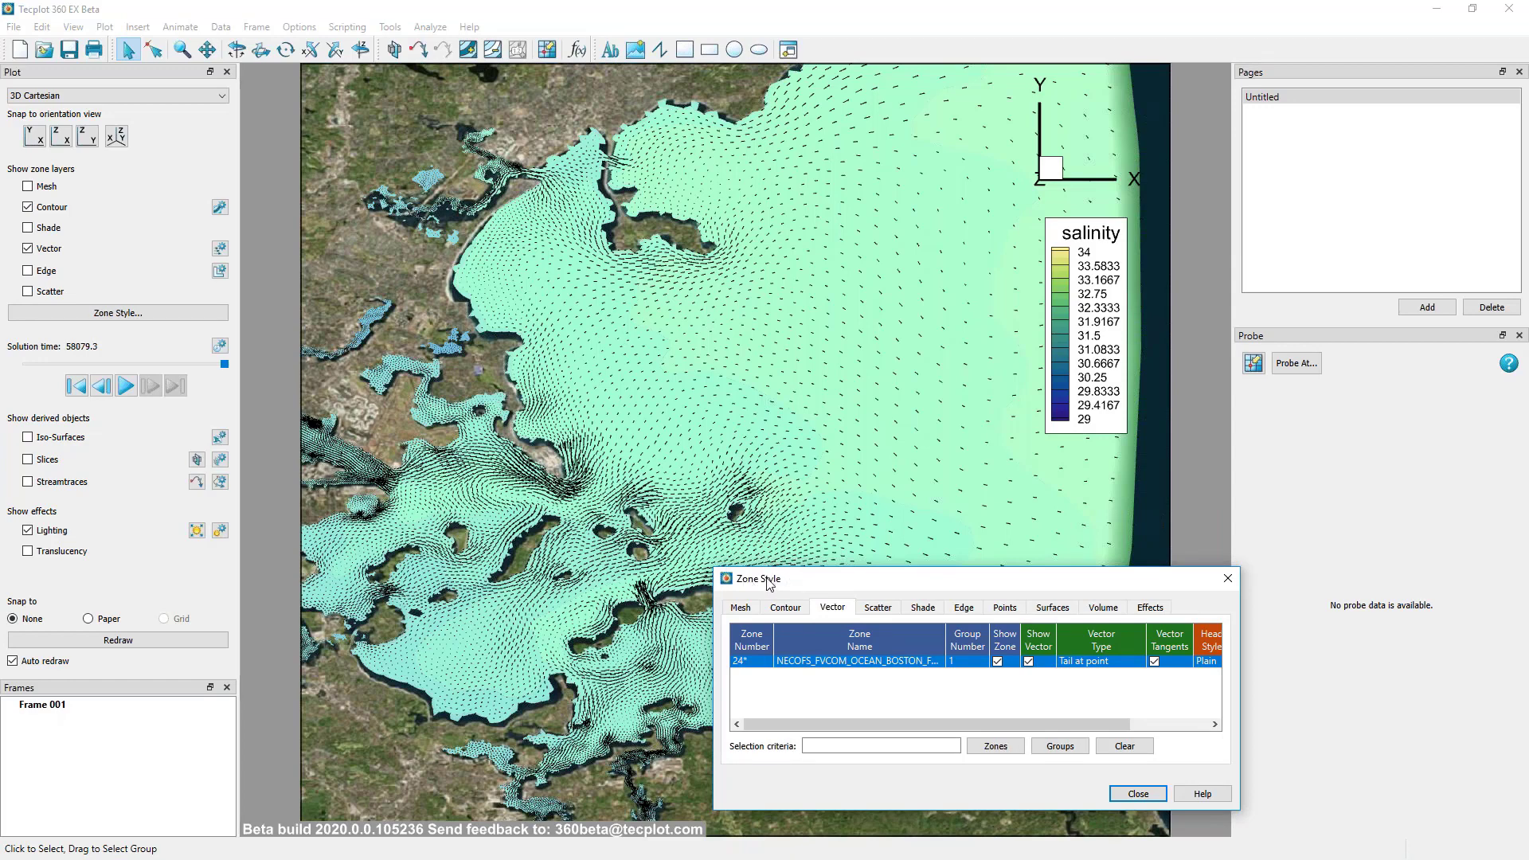
left_click(1121, 793)
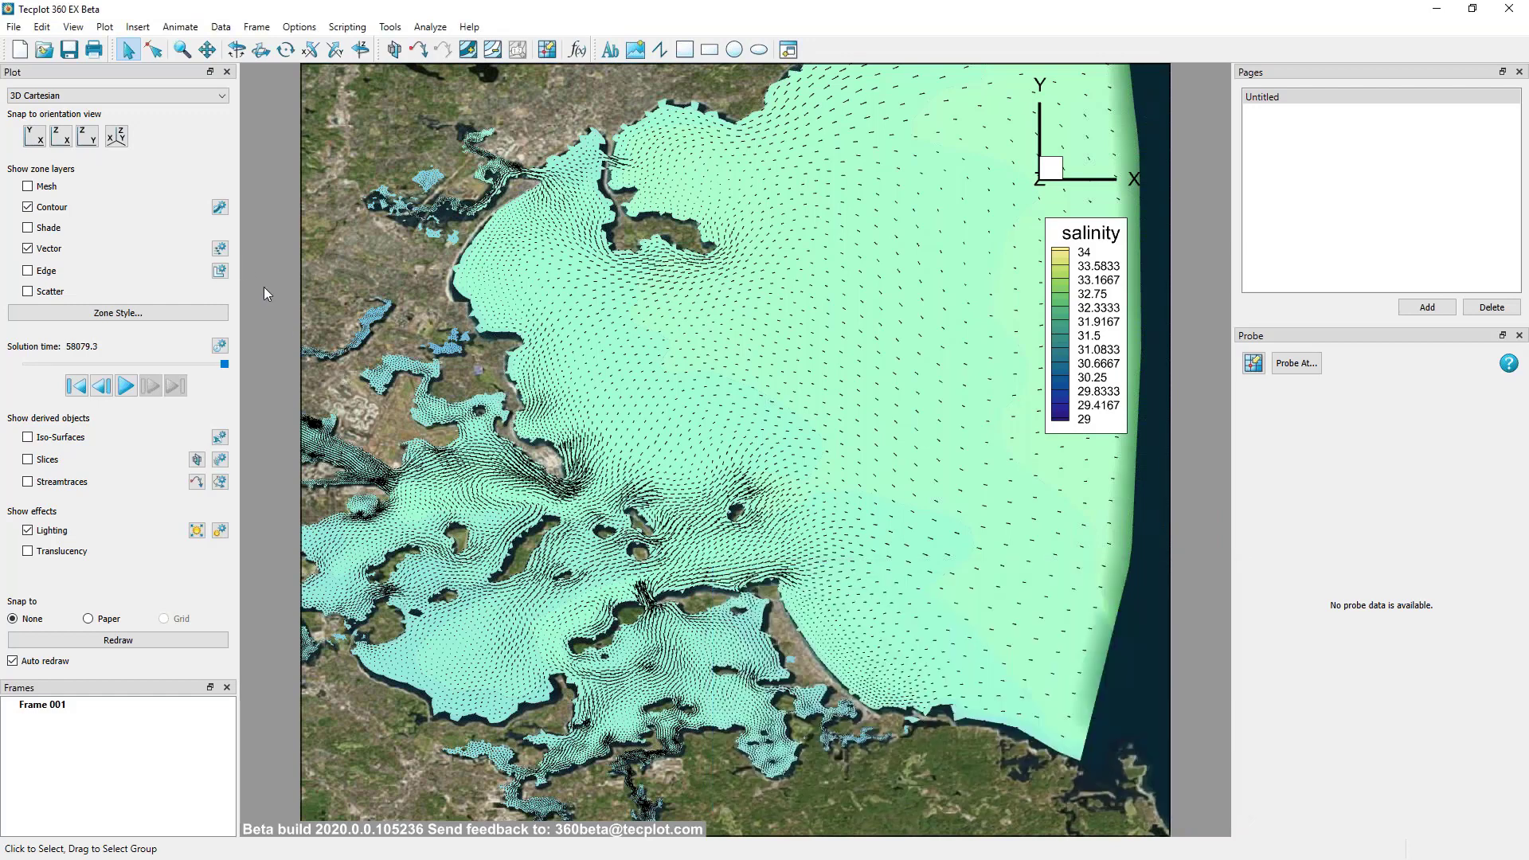
Show the mesh layer for comparison and turn on even vector spacing in the vector details.
left_click(221, 249)
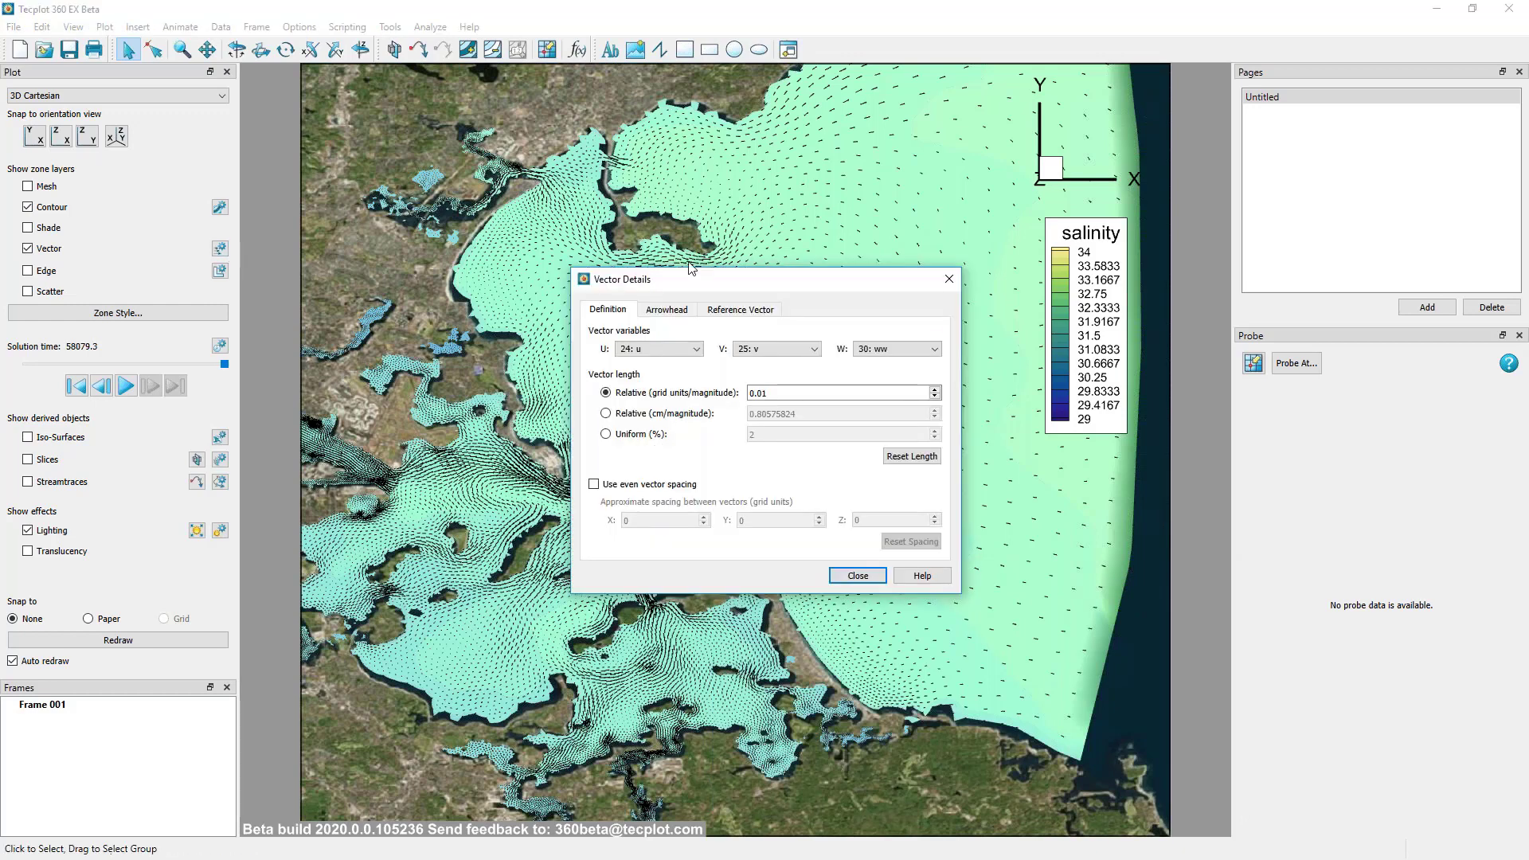
left_click_drag(757, 278, 1163, 499)
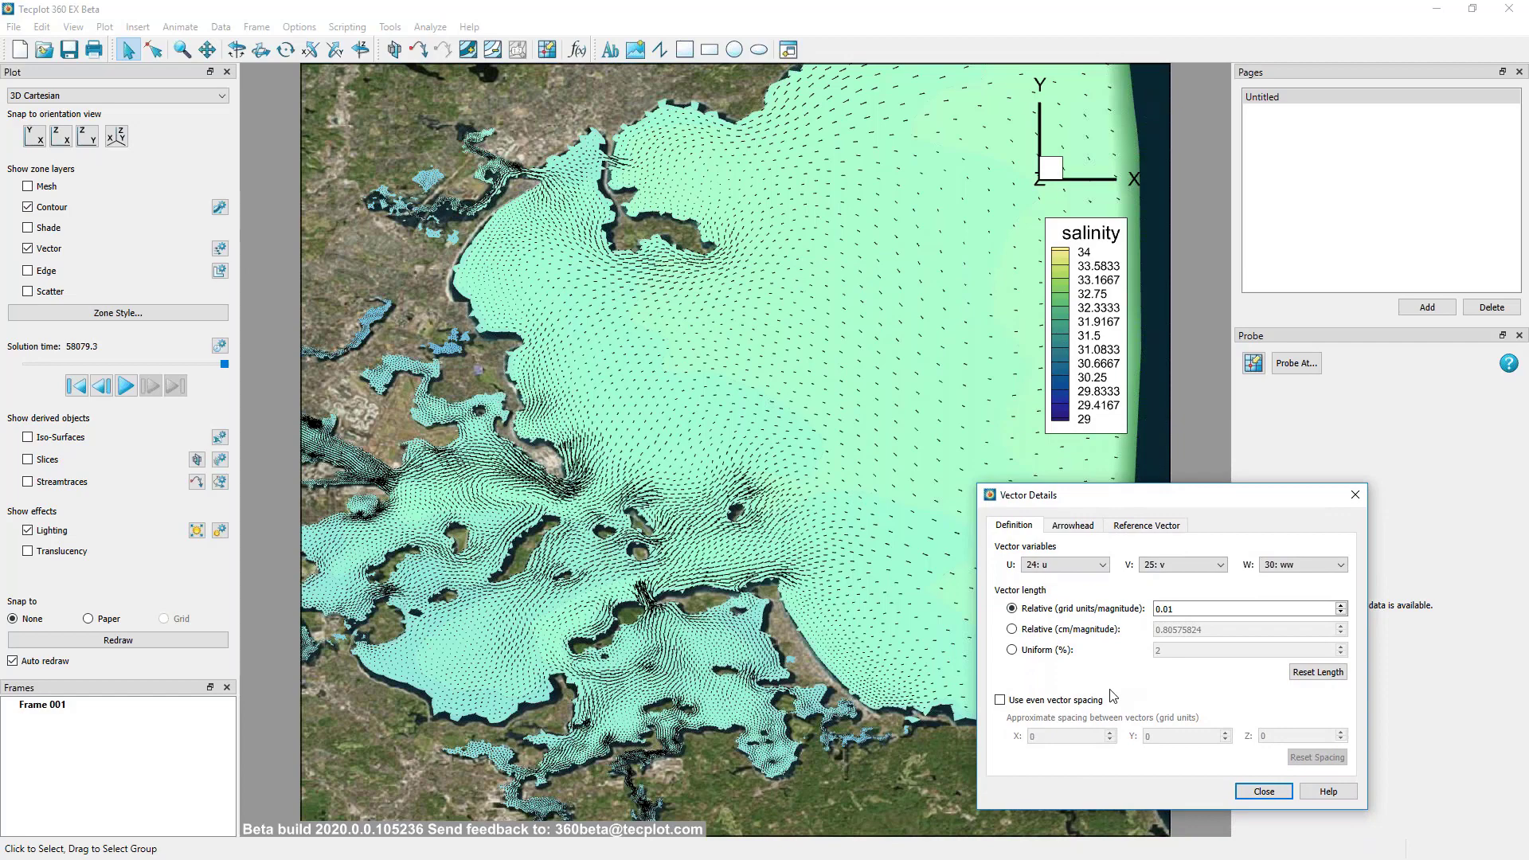
scroll(686, 465, "up", 5)
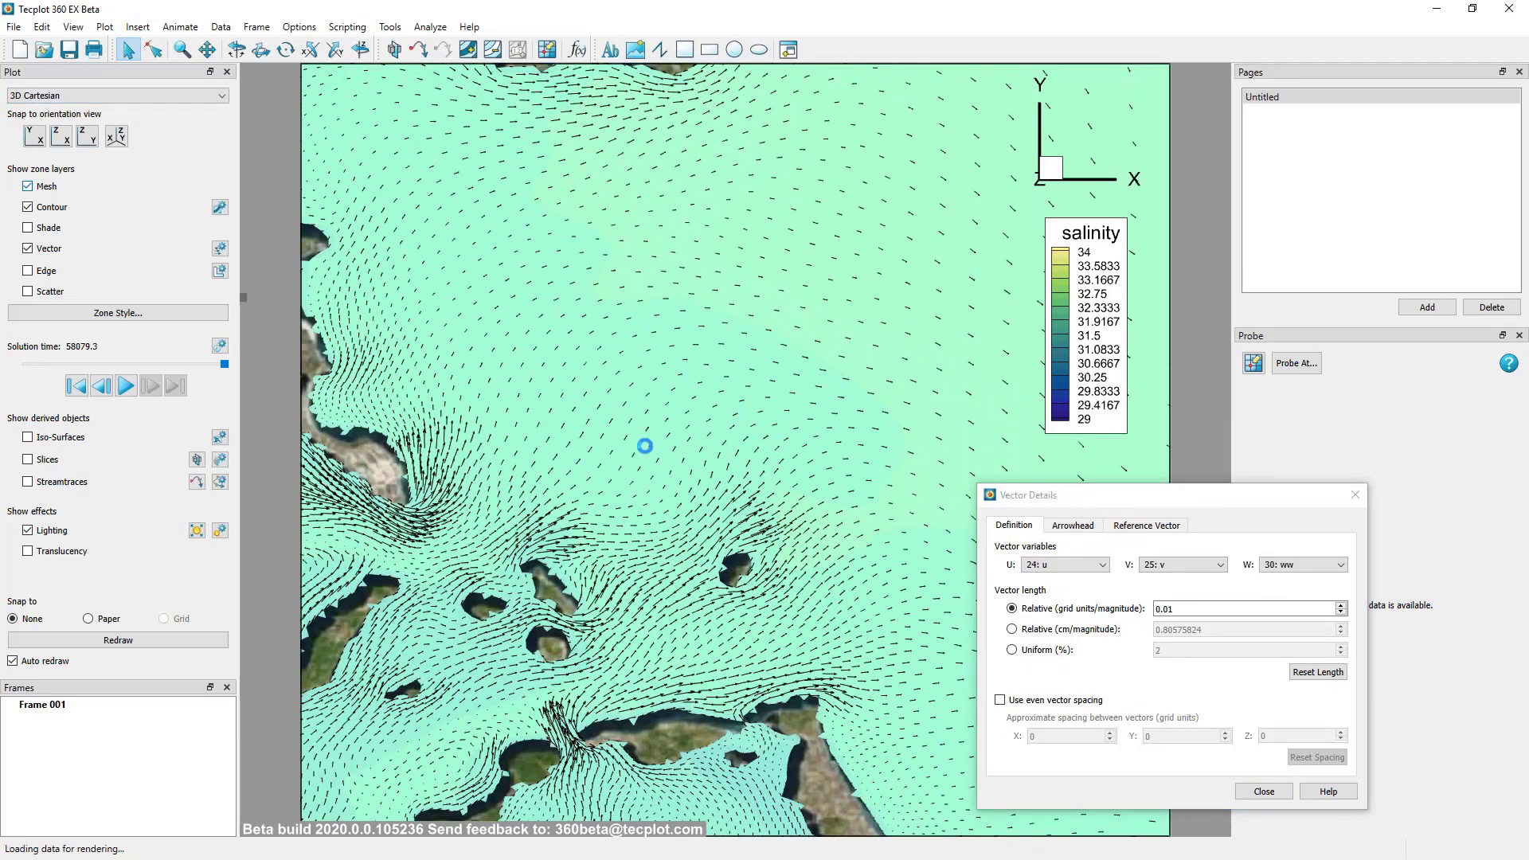
scroll(700, 629, "up", 1)
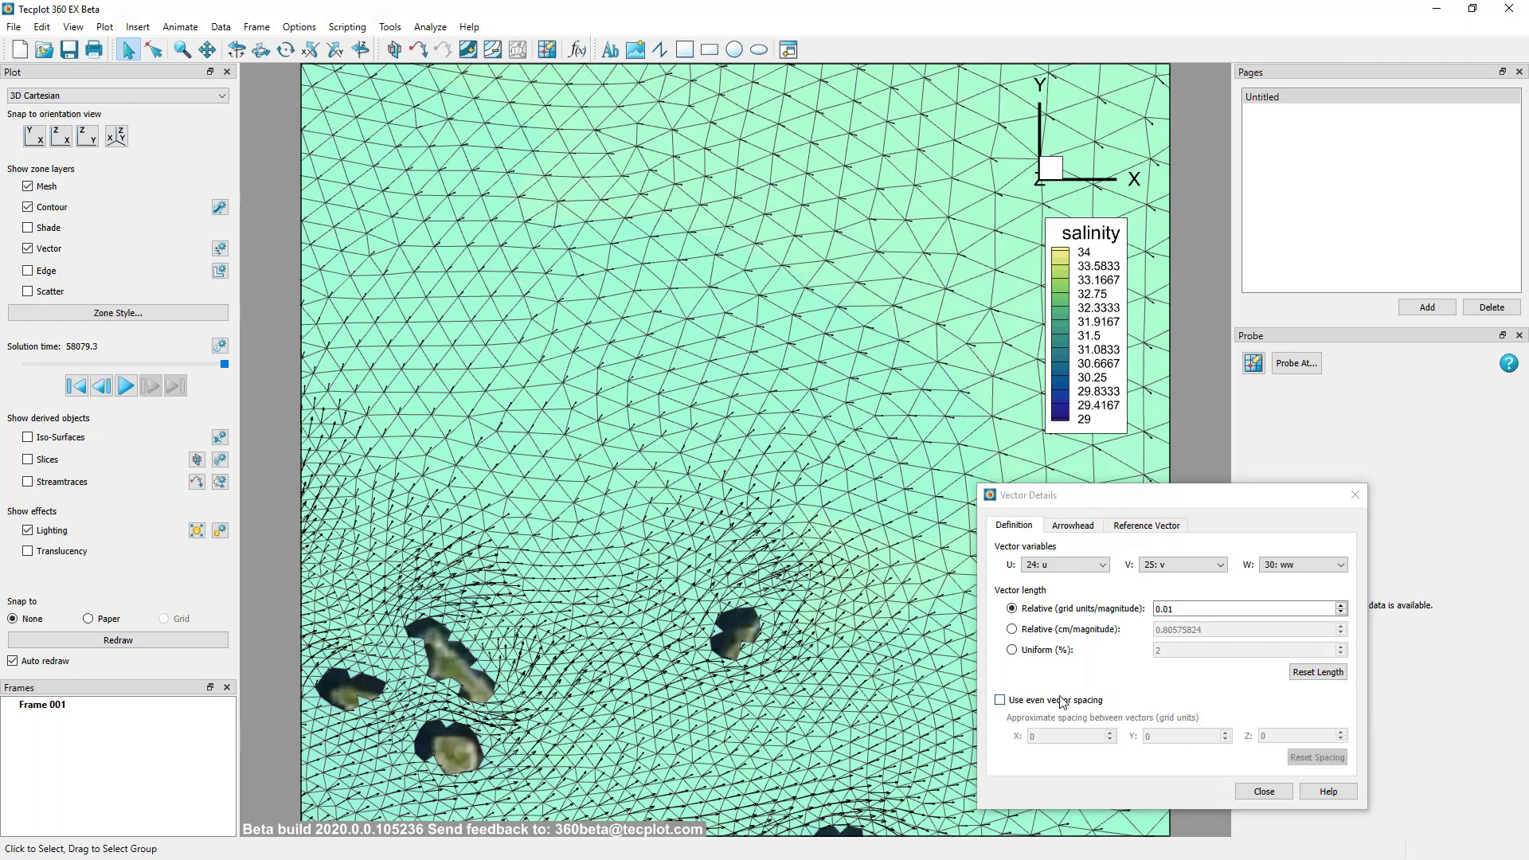
left_click(1000, 700)
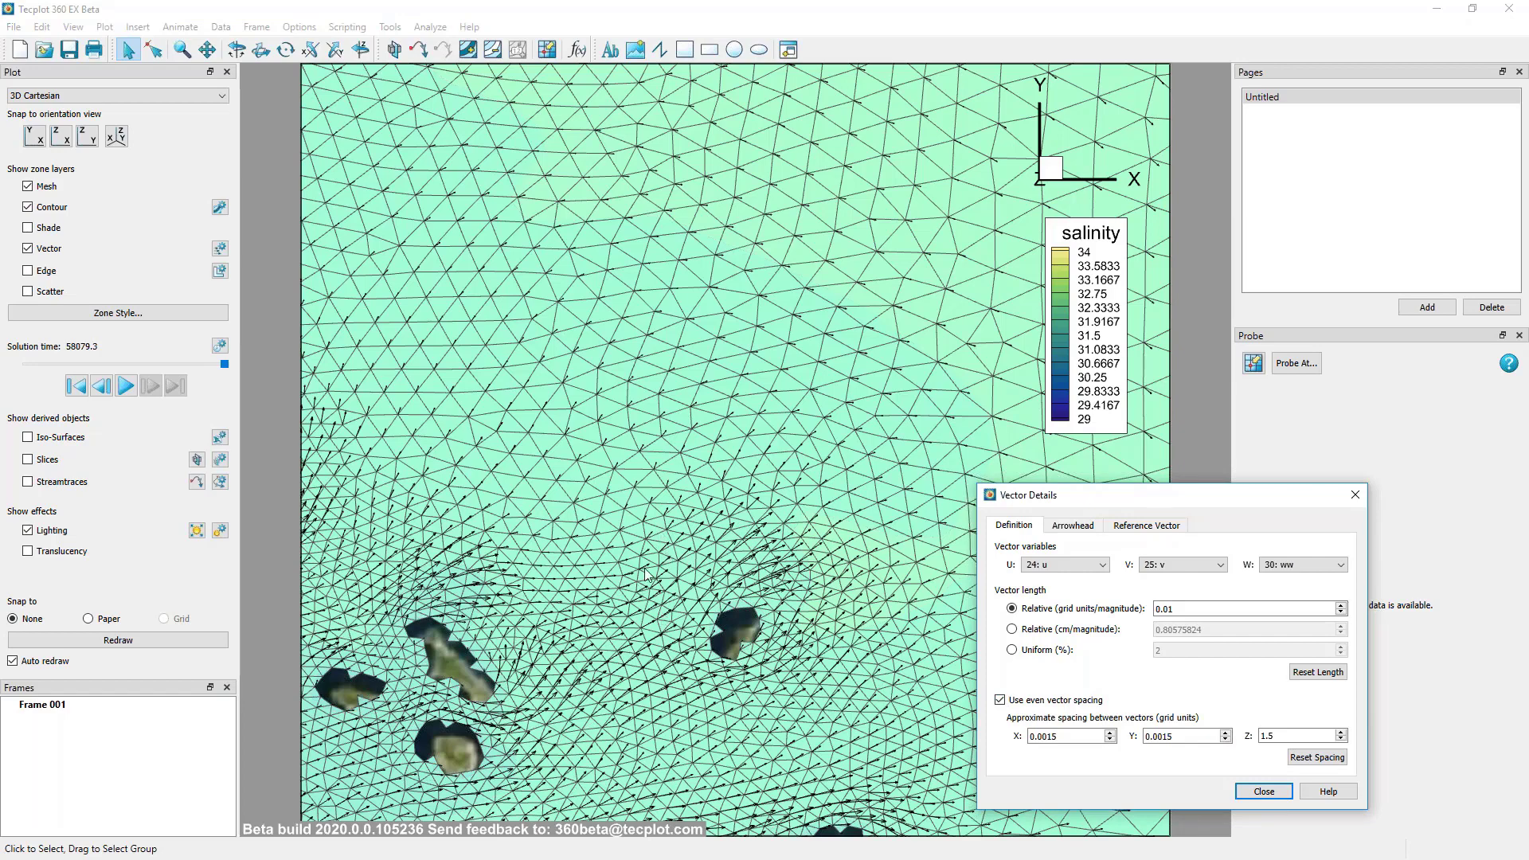
left_click(770, 640)
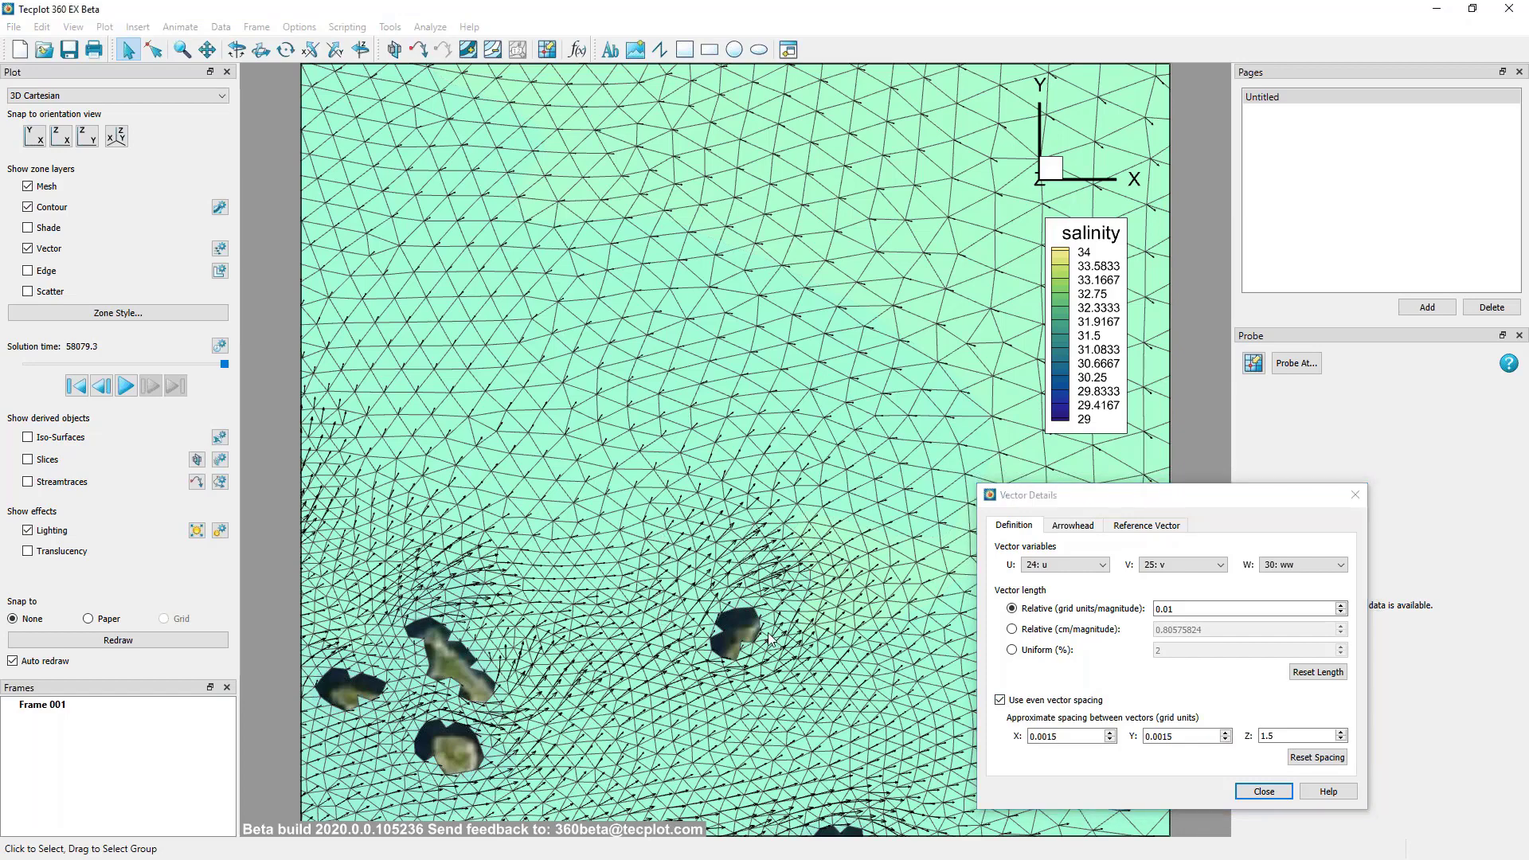
scroll(770, 640, "down", 2)
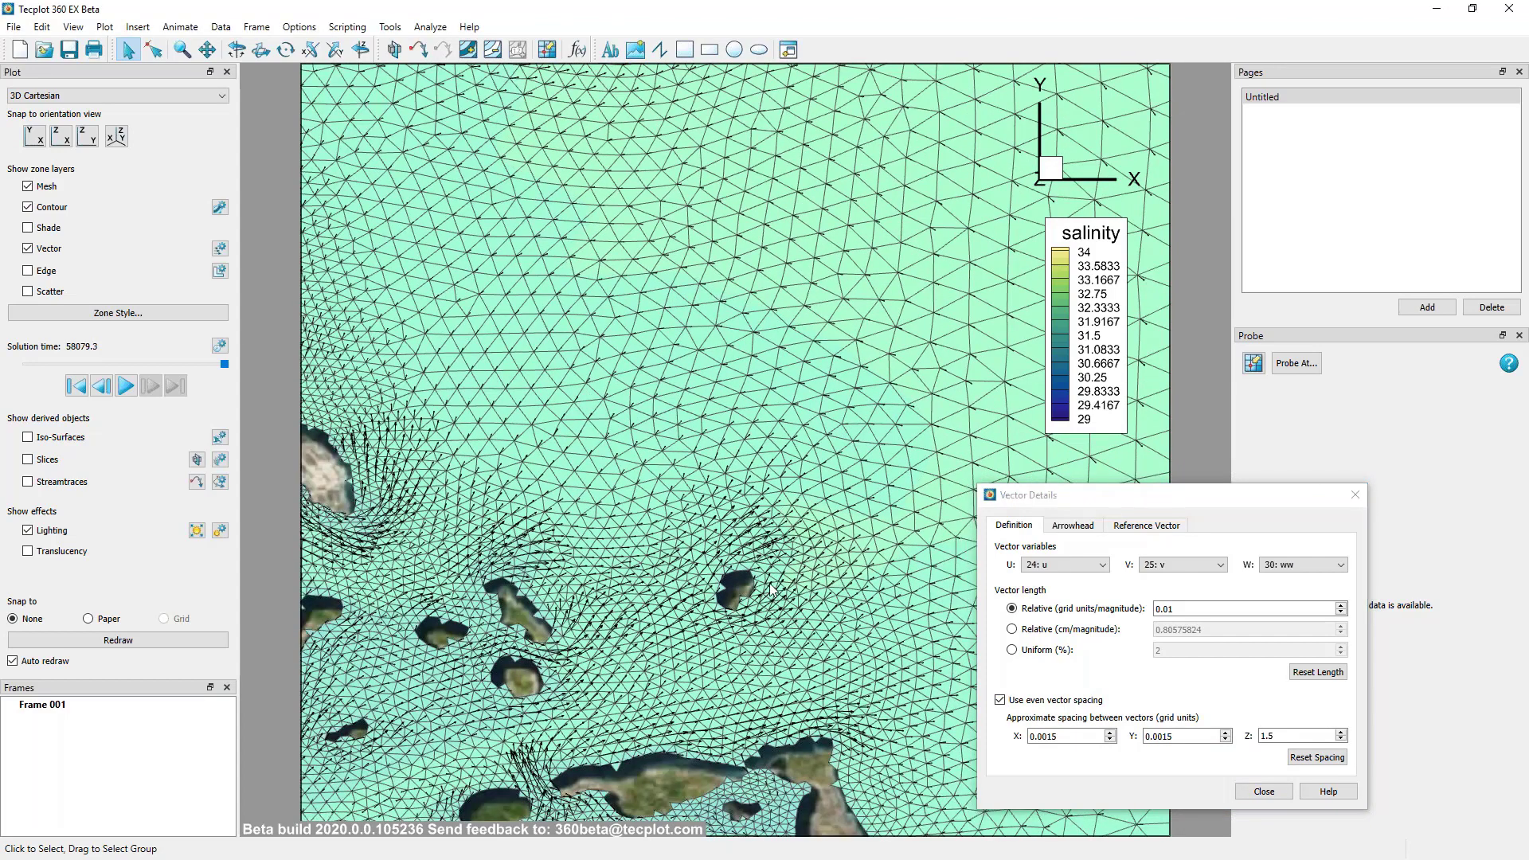
scroll(805, 628, "down", 5)
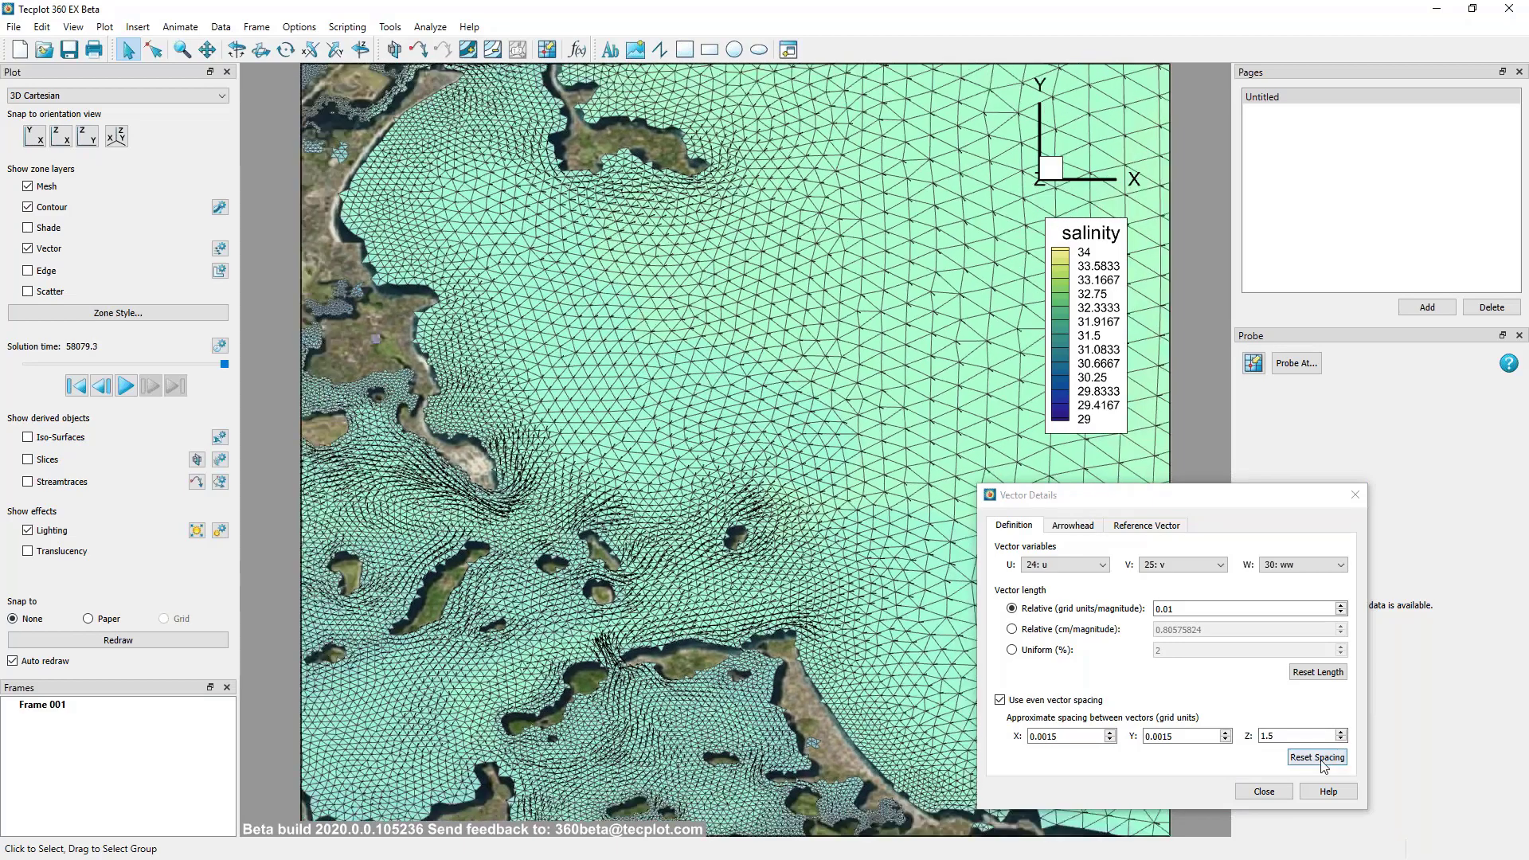
Reset the even vector spacing to 0.003 in X and Y and 3 in Z, and hide the mesh layer.
left_click(1318, 758)
left_click(1319, 758)
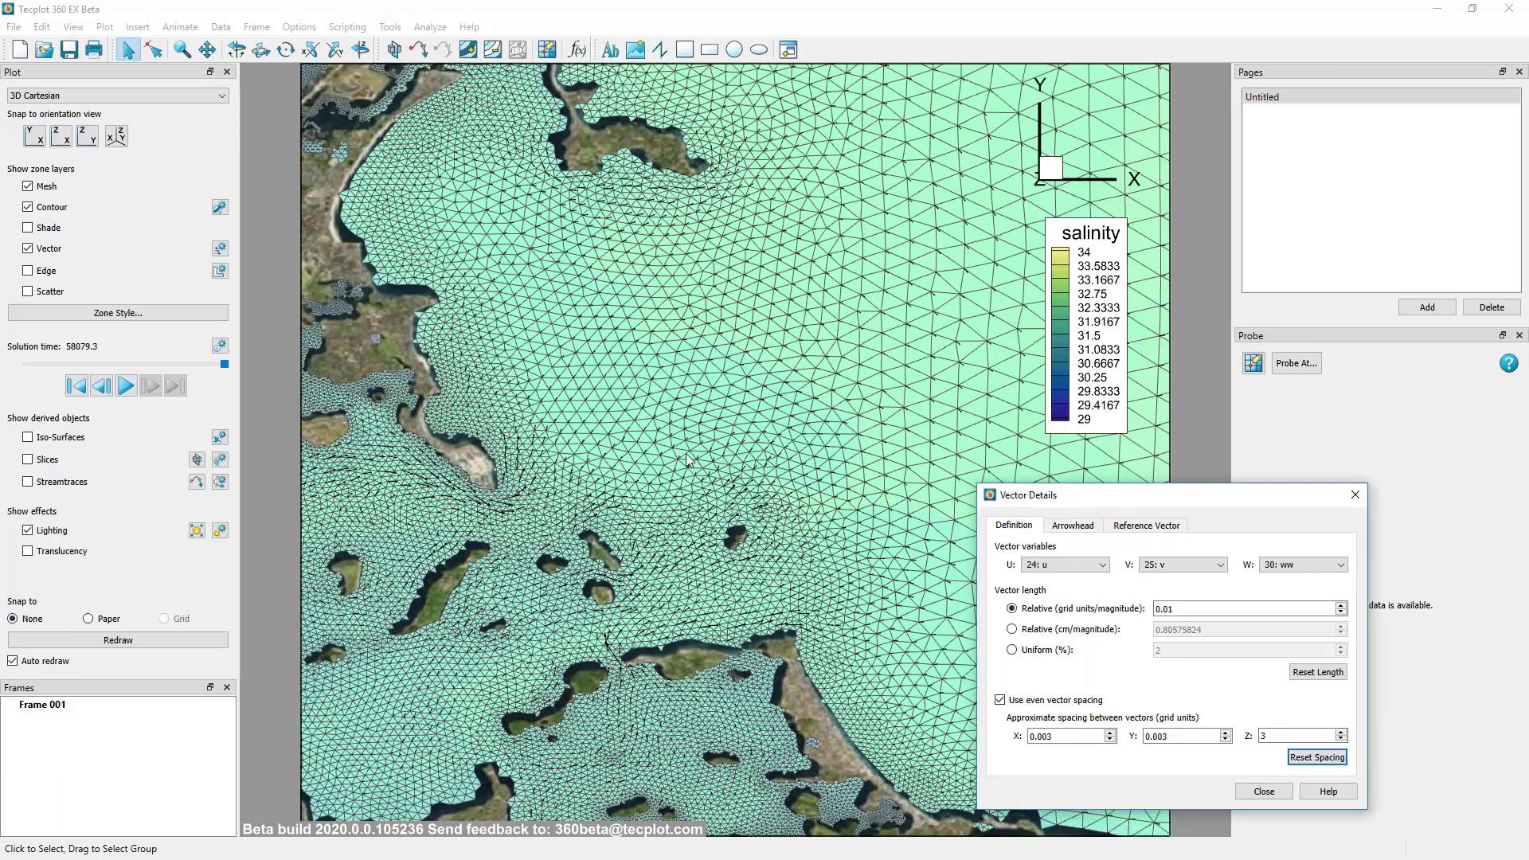
left_click(28, 187)
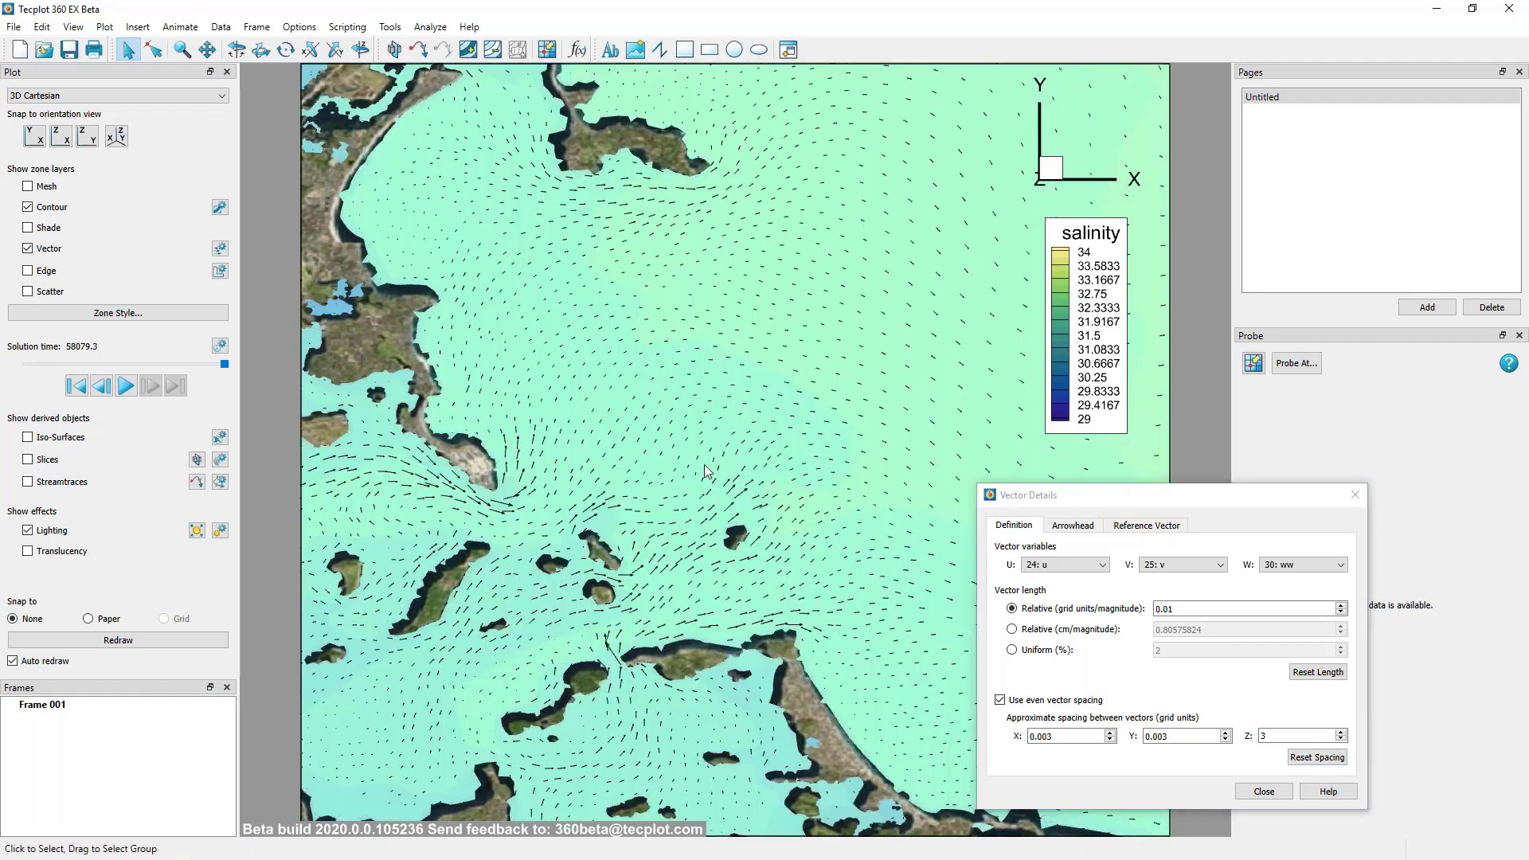
scroll(769, 440, "down", 5)
right_click_drag(768, 433, 756, 481)
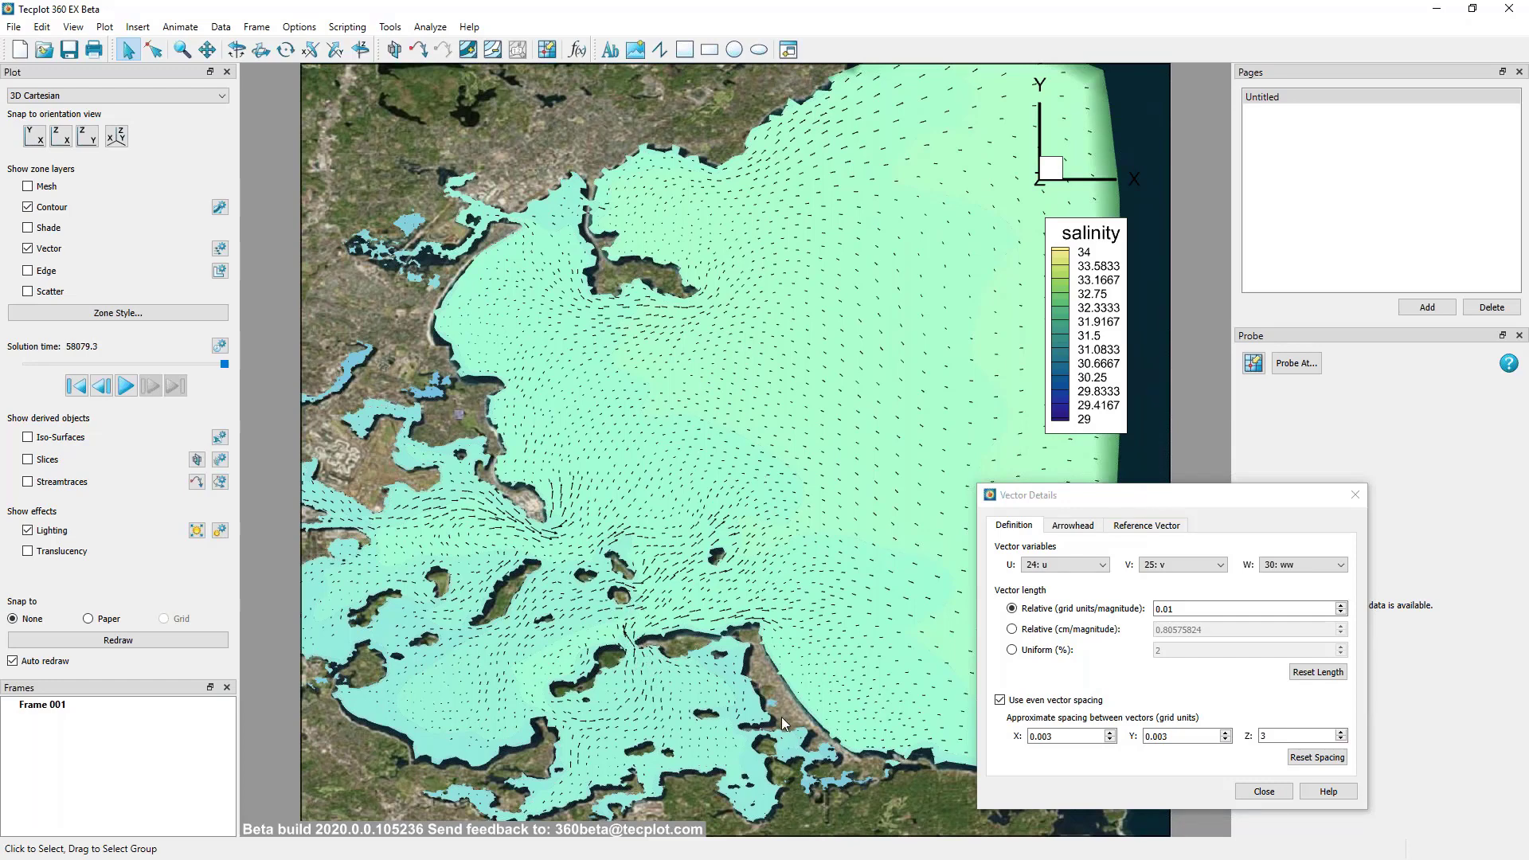
Switch the vector length to uniform, set it to 1%, and close the vector details.
left_click(1013, 650)
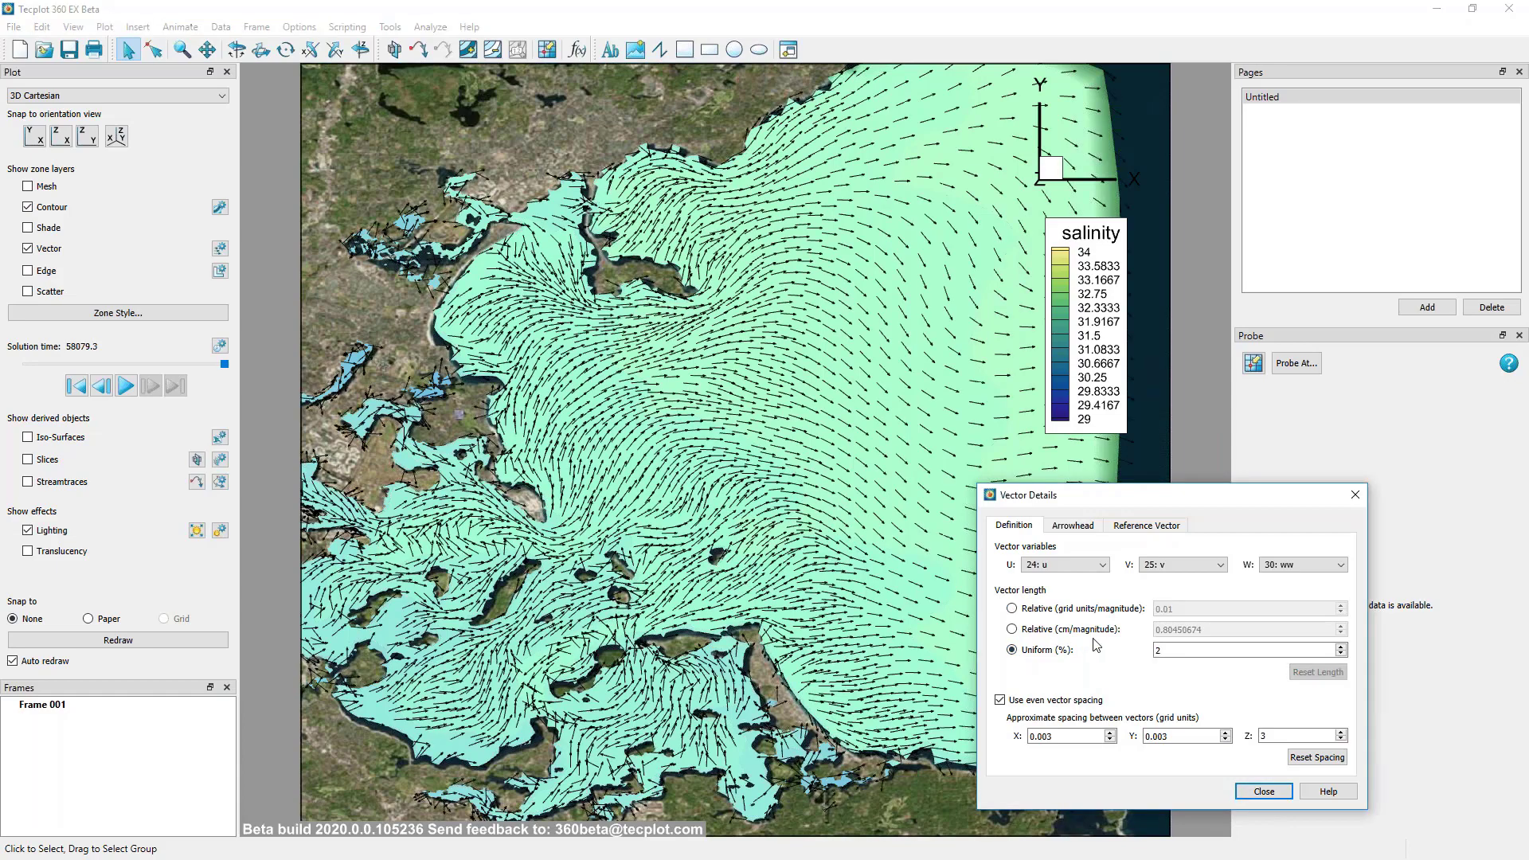
type("1")
key("Tab")
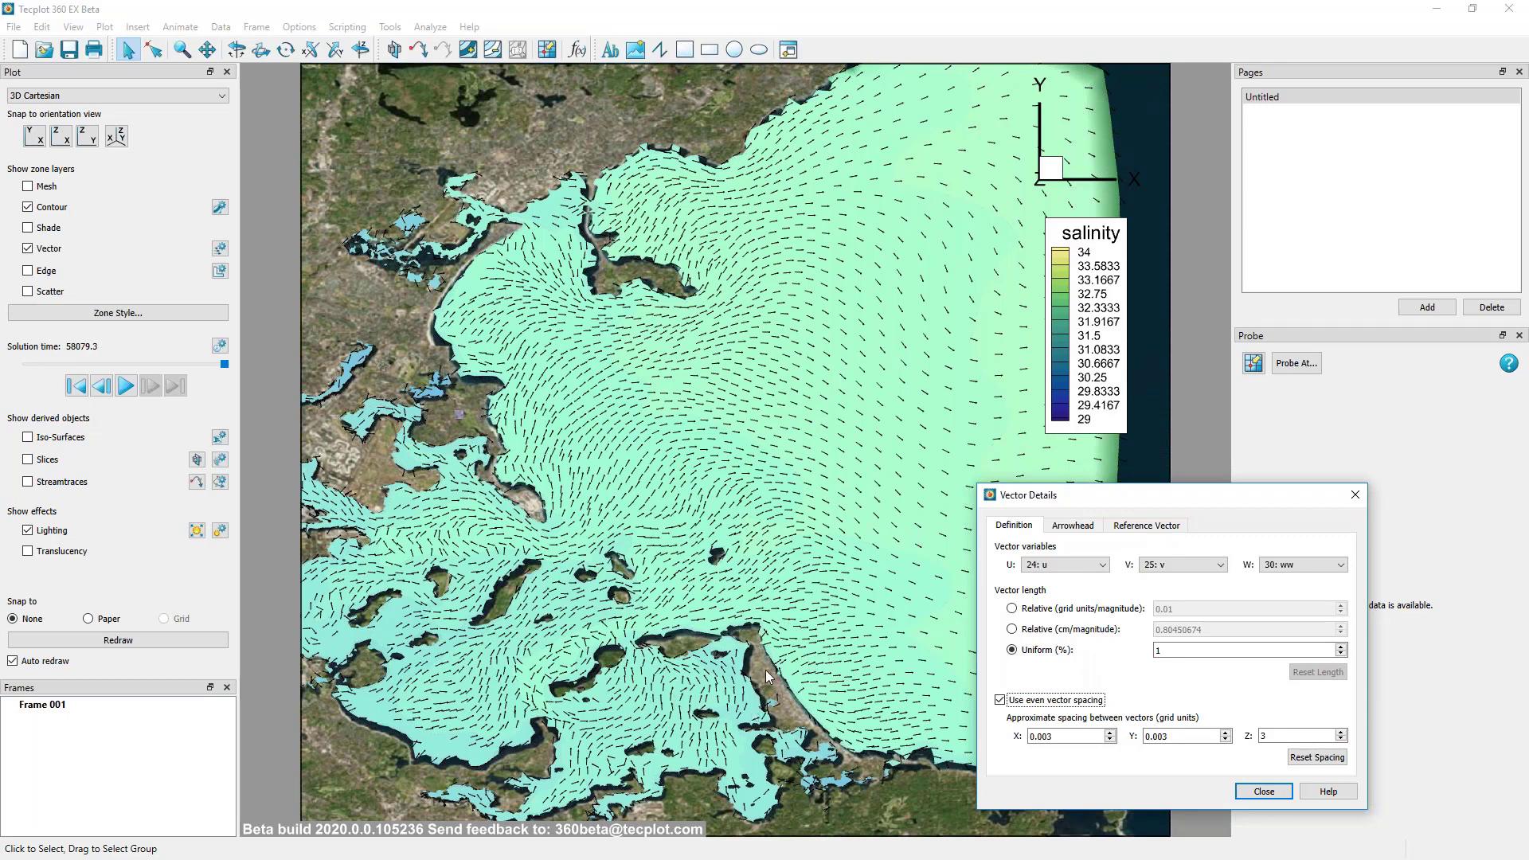
left_click(1264, 790)
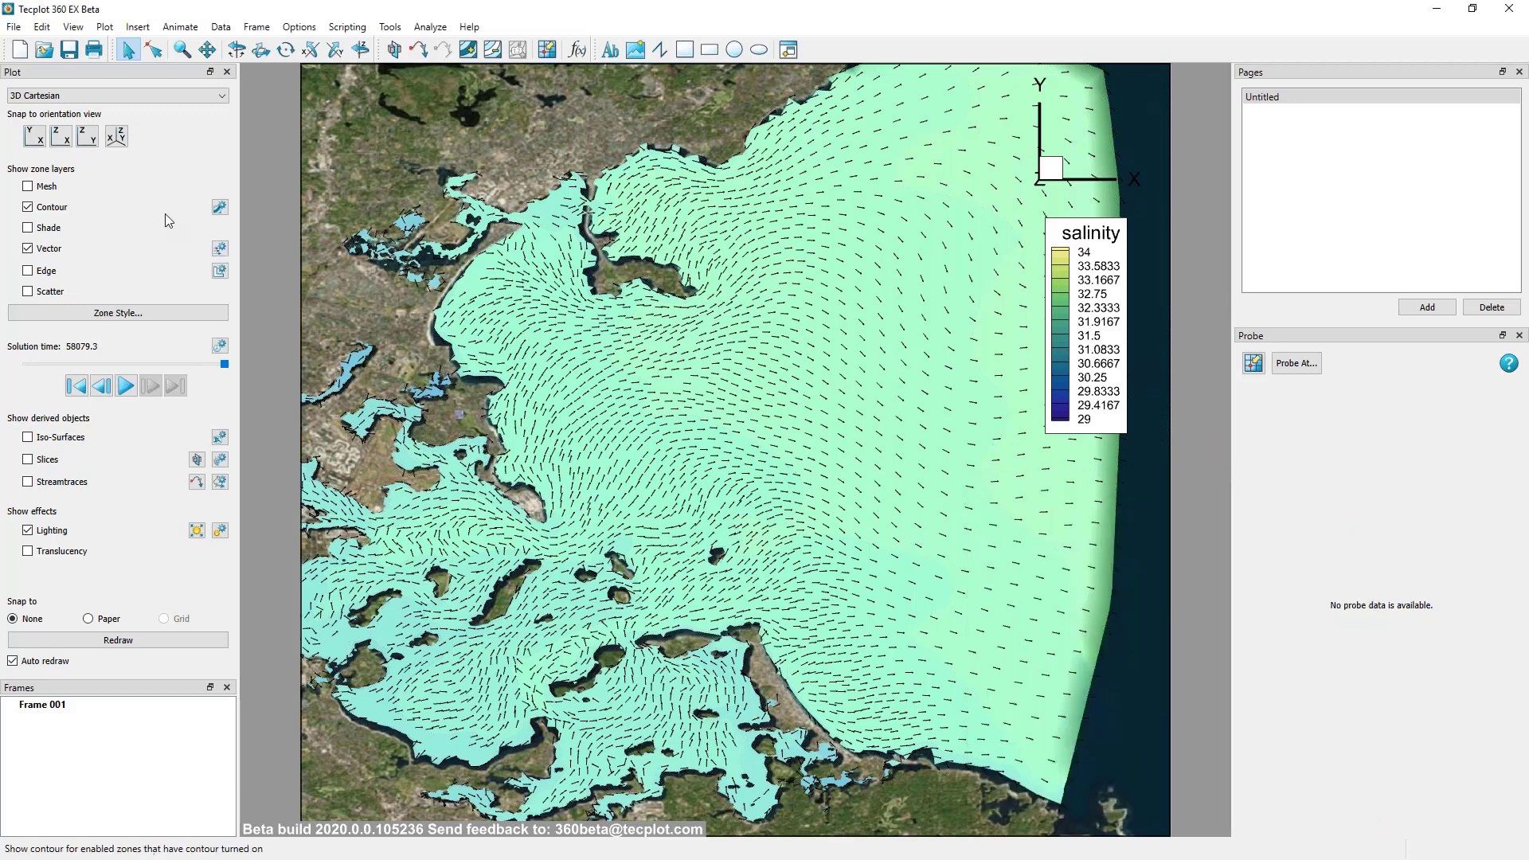
Briefly show the edge and scatter layers one after the other, leaving both hidden.
left_click(28, 271)
left_click(30, 270)
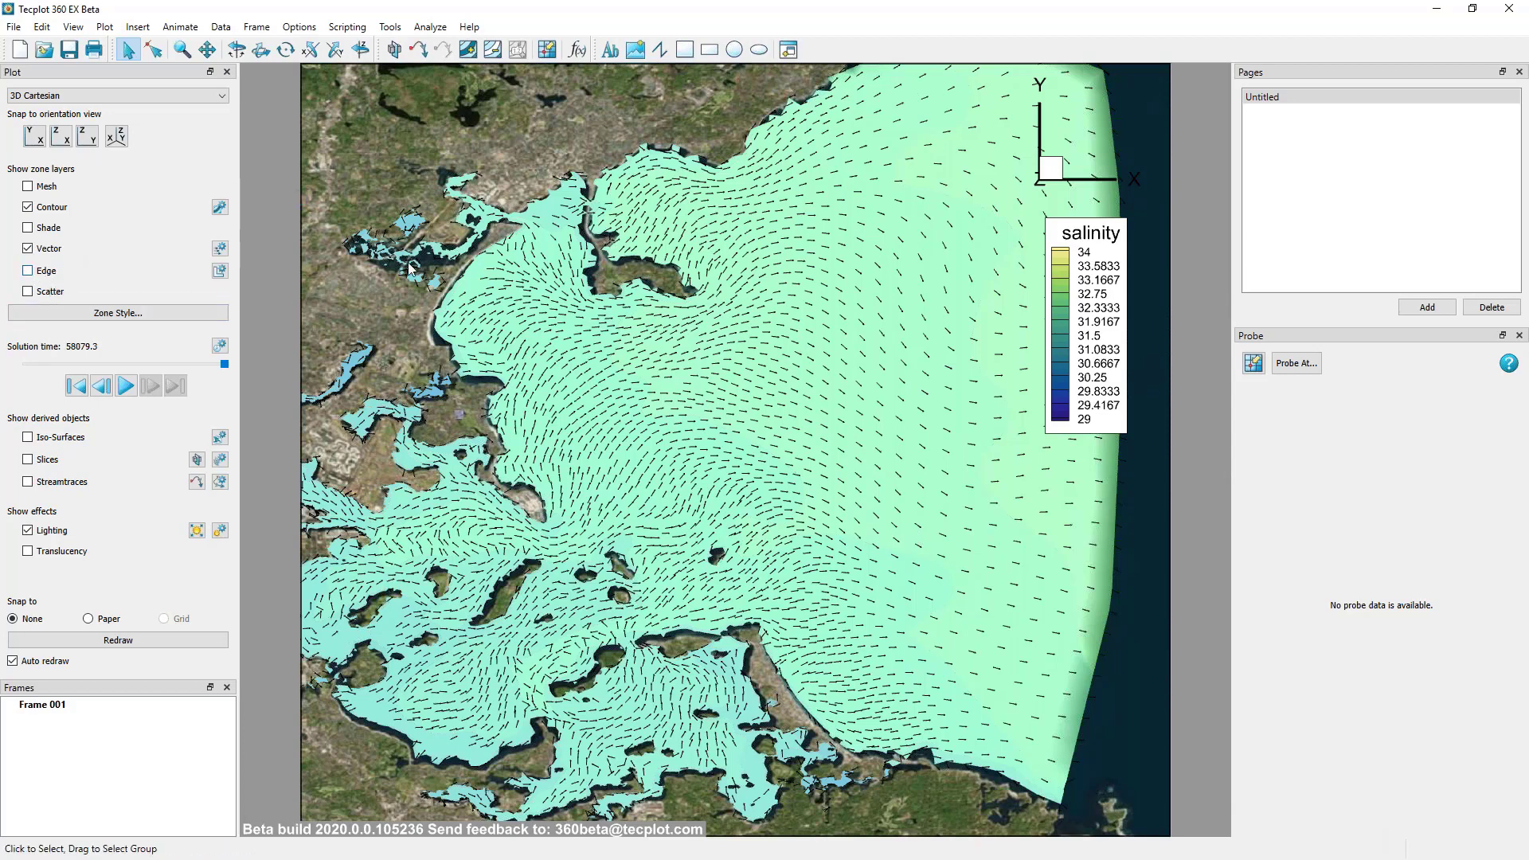
left_click(28, 292)
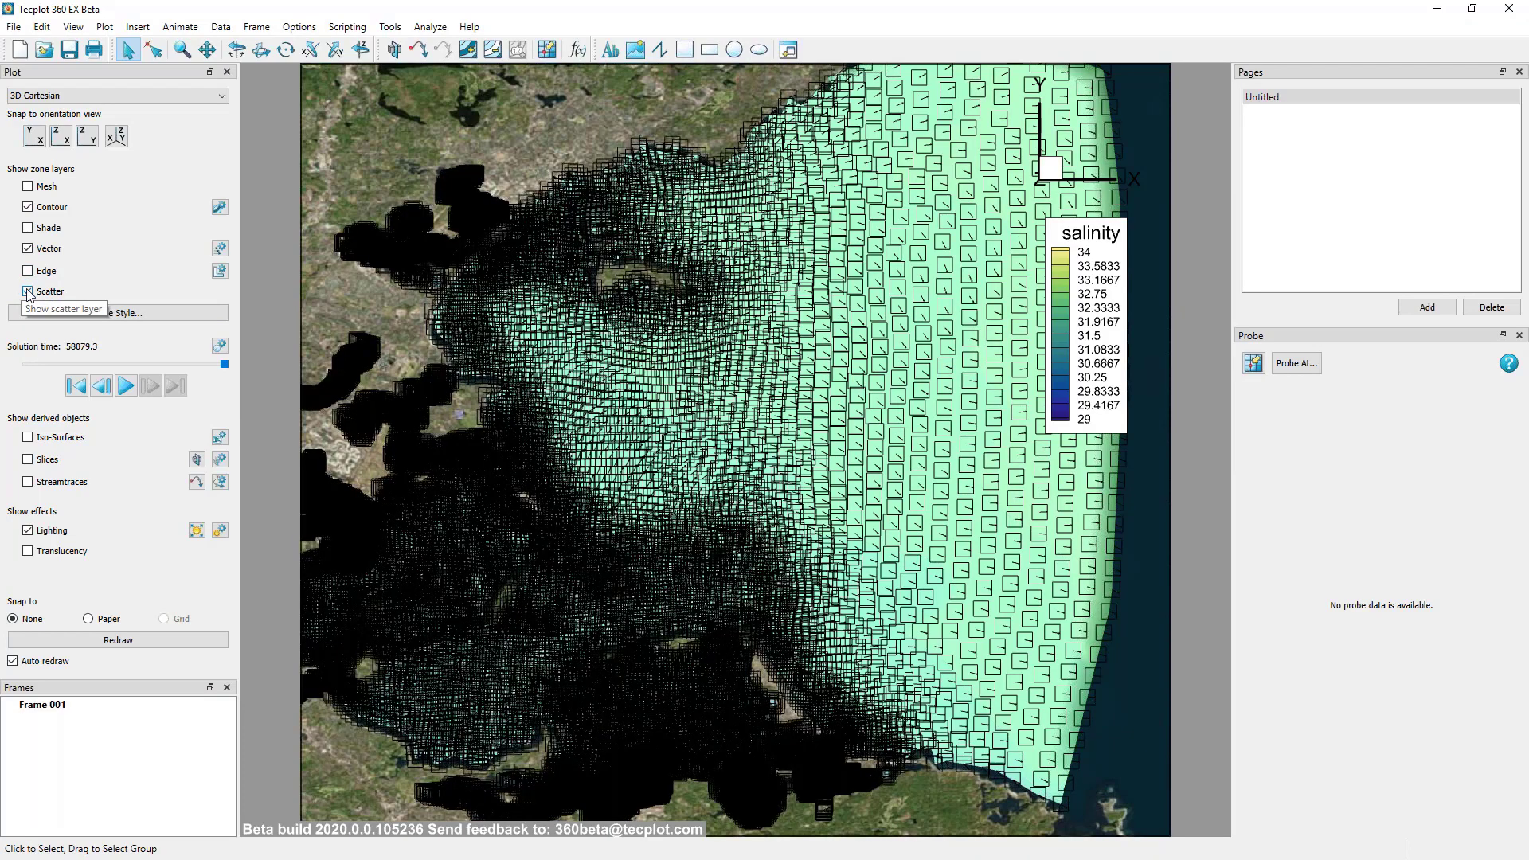
left_click(27, 292)
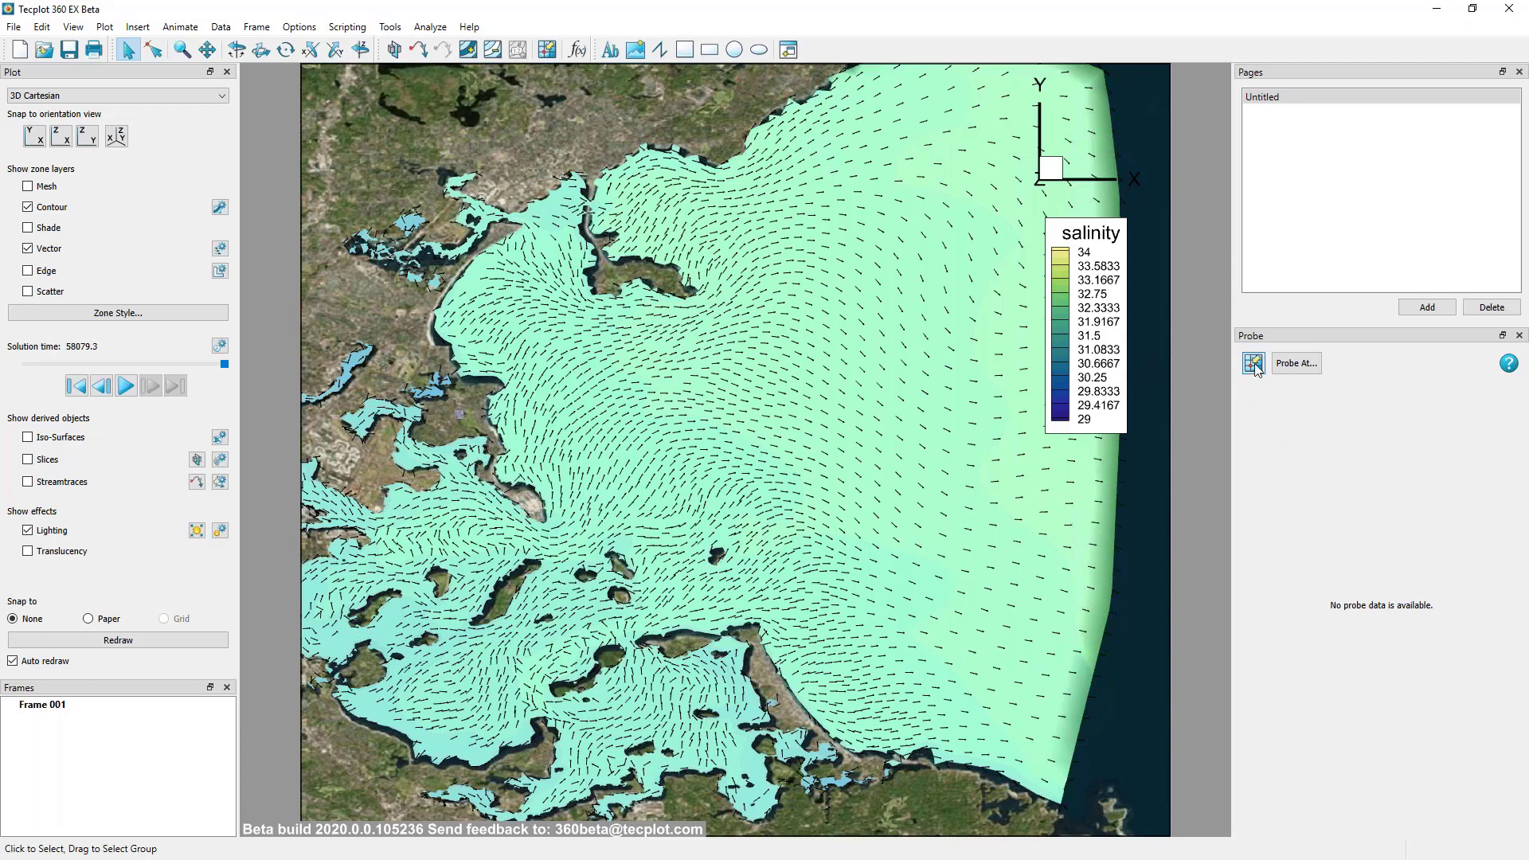
Probe the data values at a water point just north of the elongated island beside the southern peninsula.
left_click(547, 50)
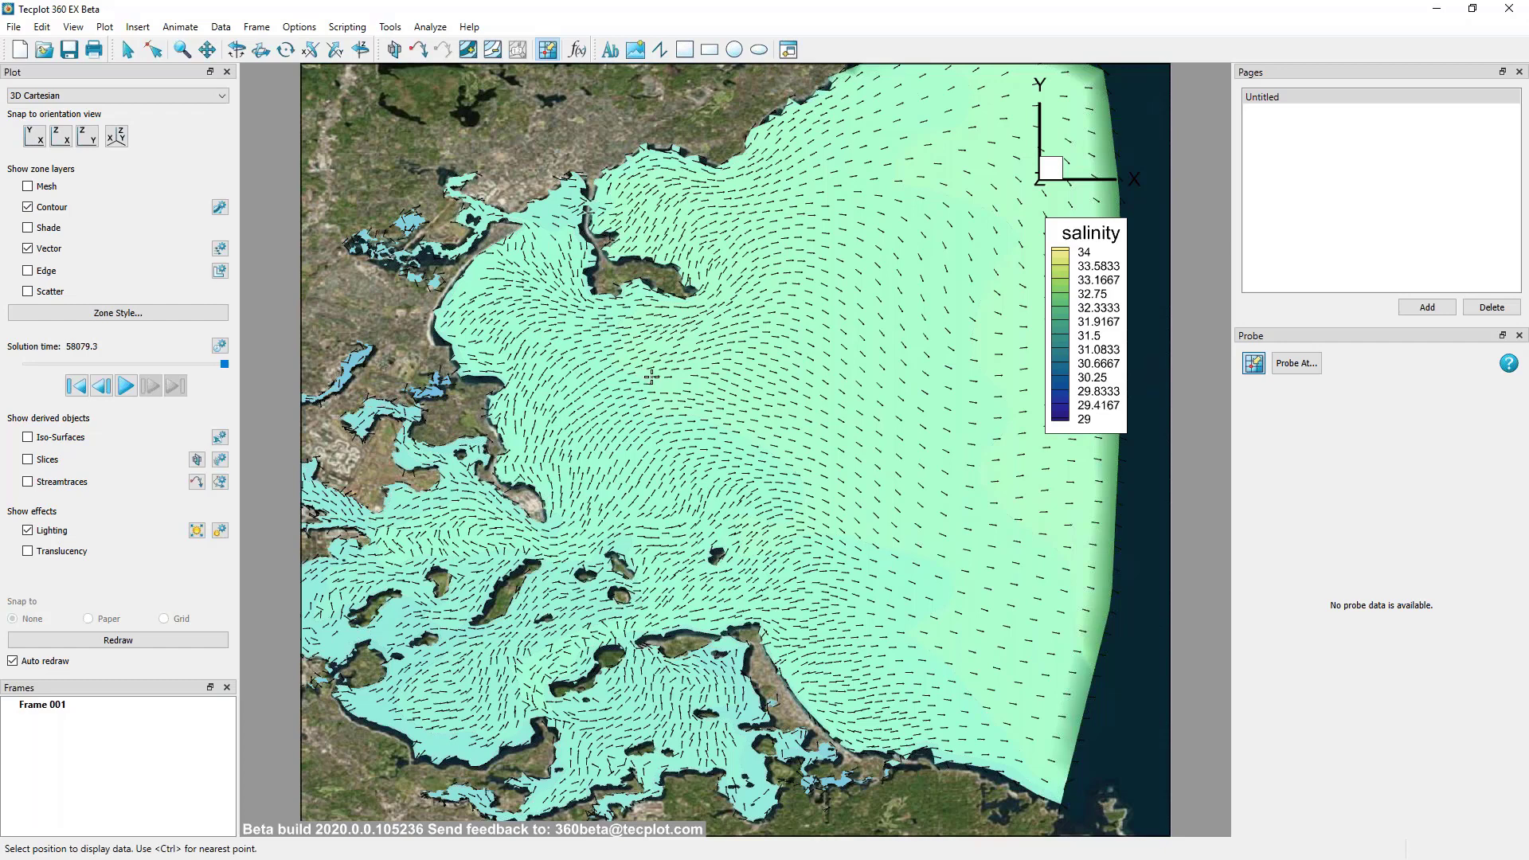
left_click(674, 602)
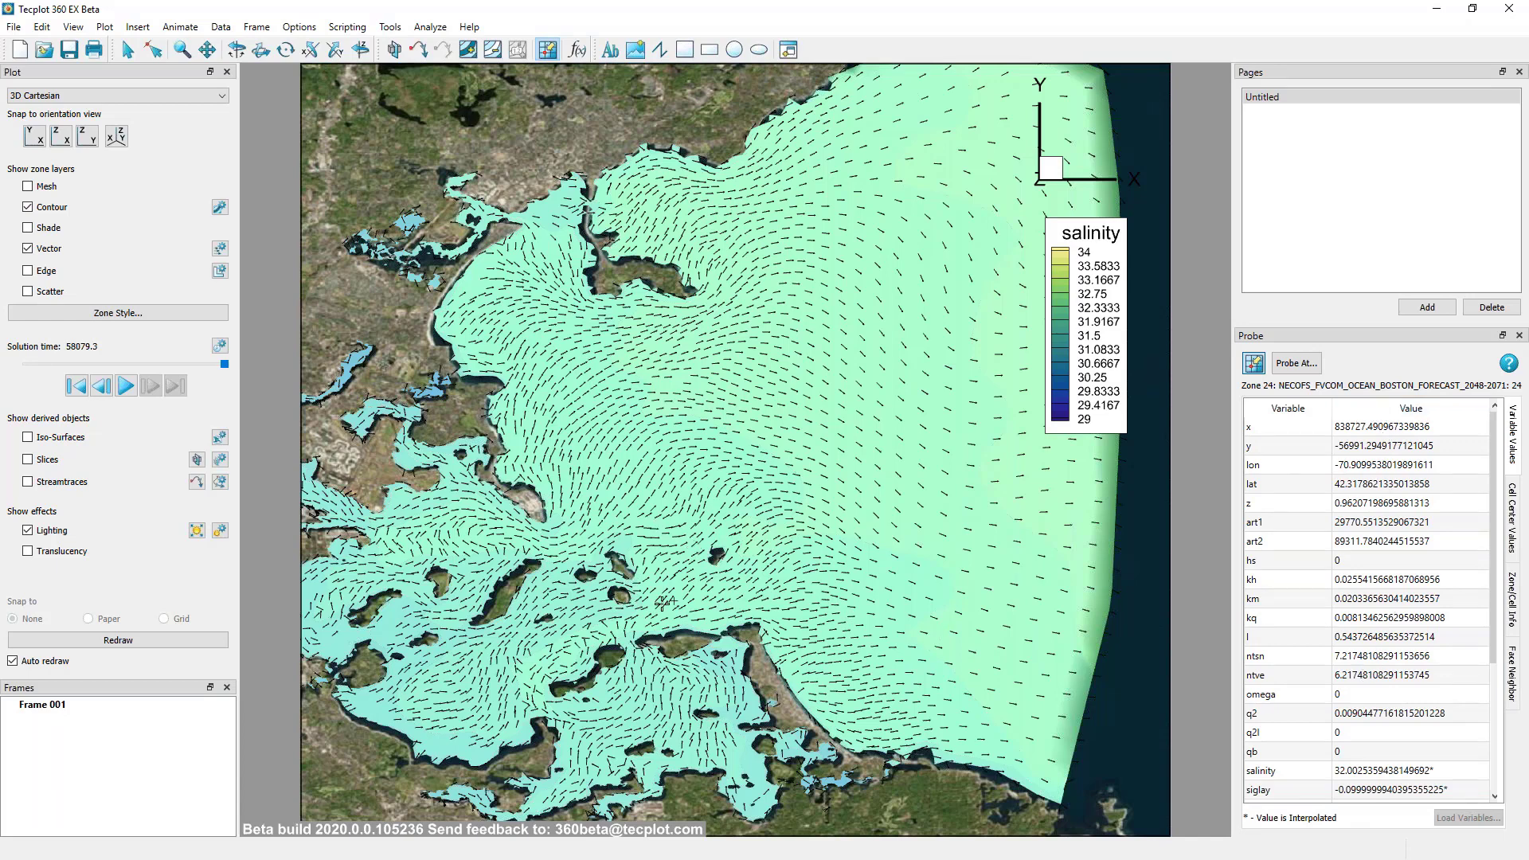
Show the mesh layer and probe several closely spaced points in the open water between the islands.
scroll(660, 702, "up", 5)
right_click_drag(660, 702, 700, 569)
right_click_drag(574, 599, 619, 496)
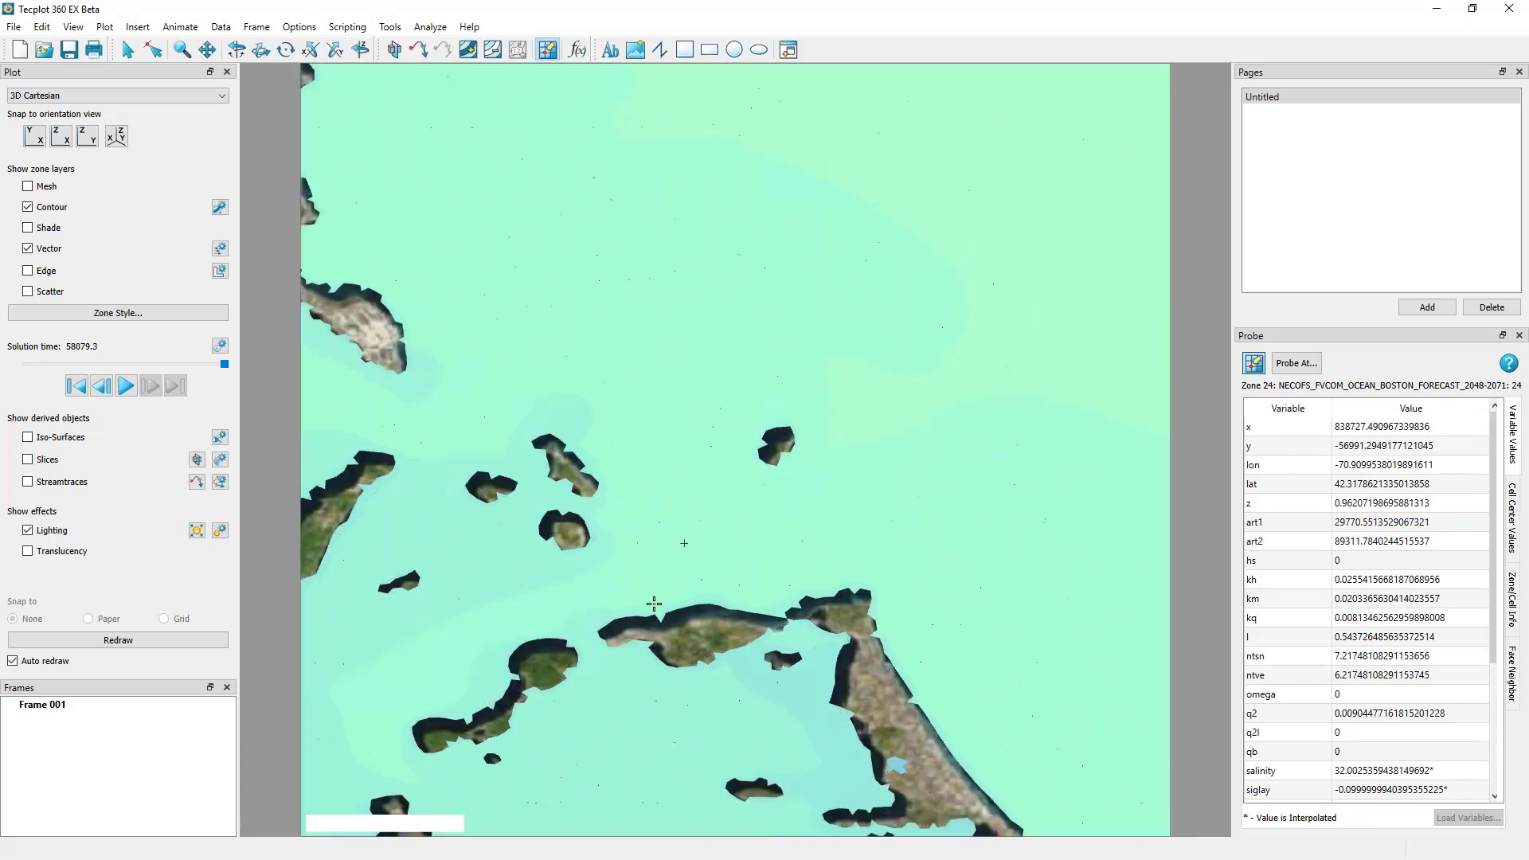
left_click(29, 188)
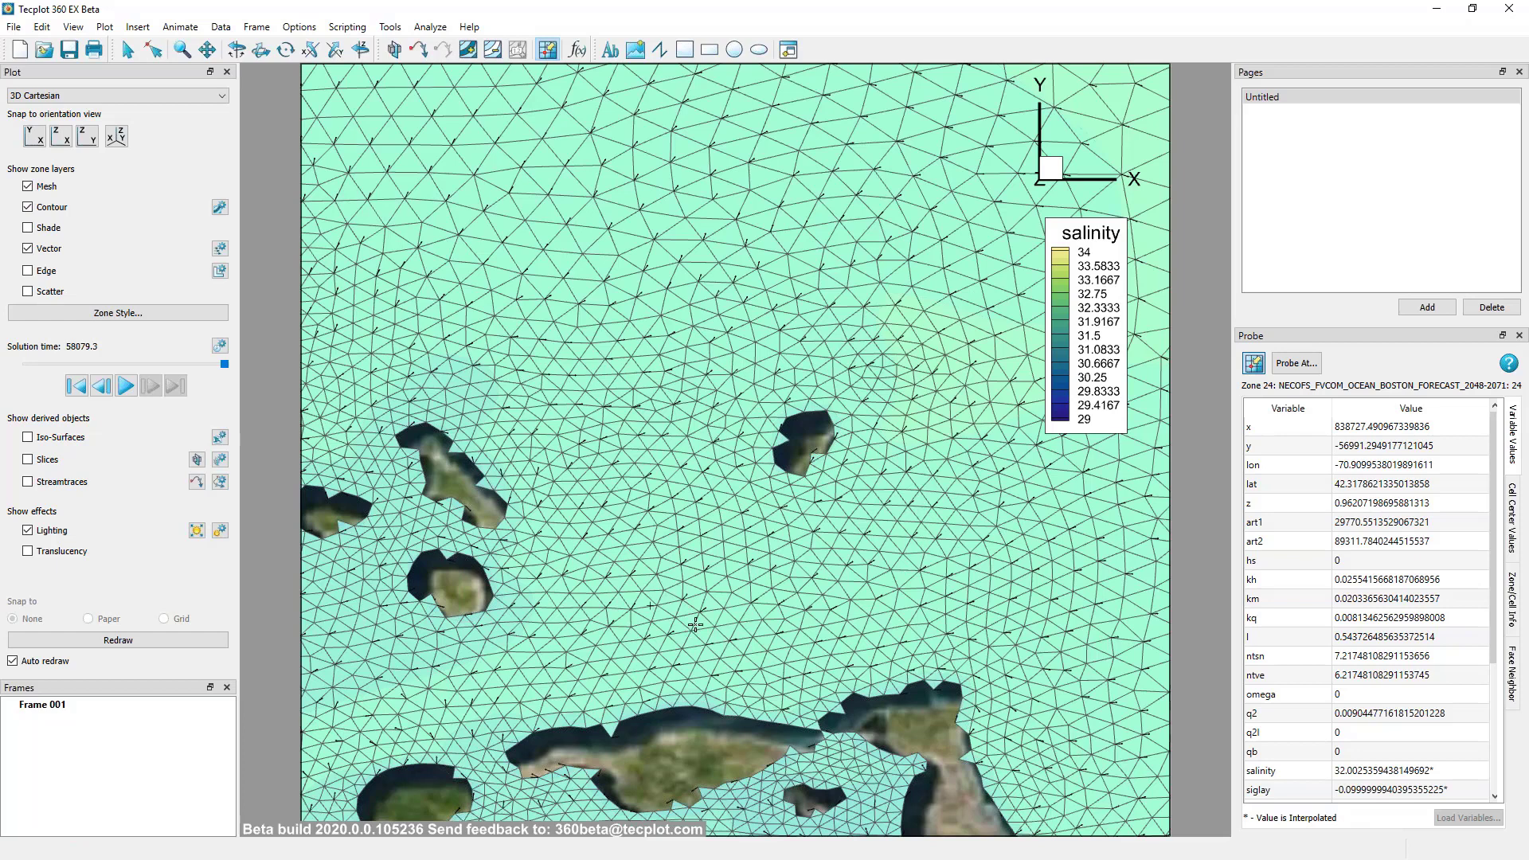
left_click(654, 596)
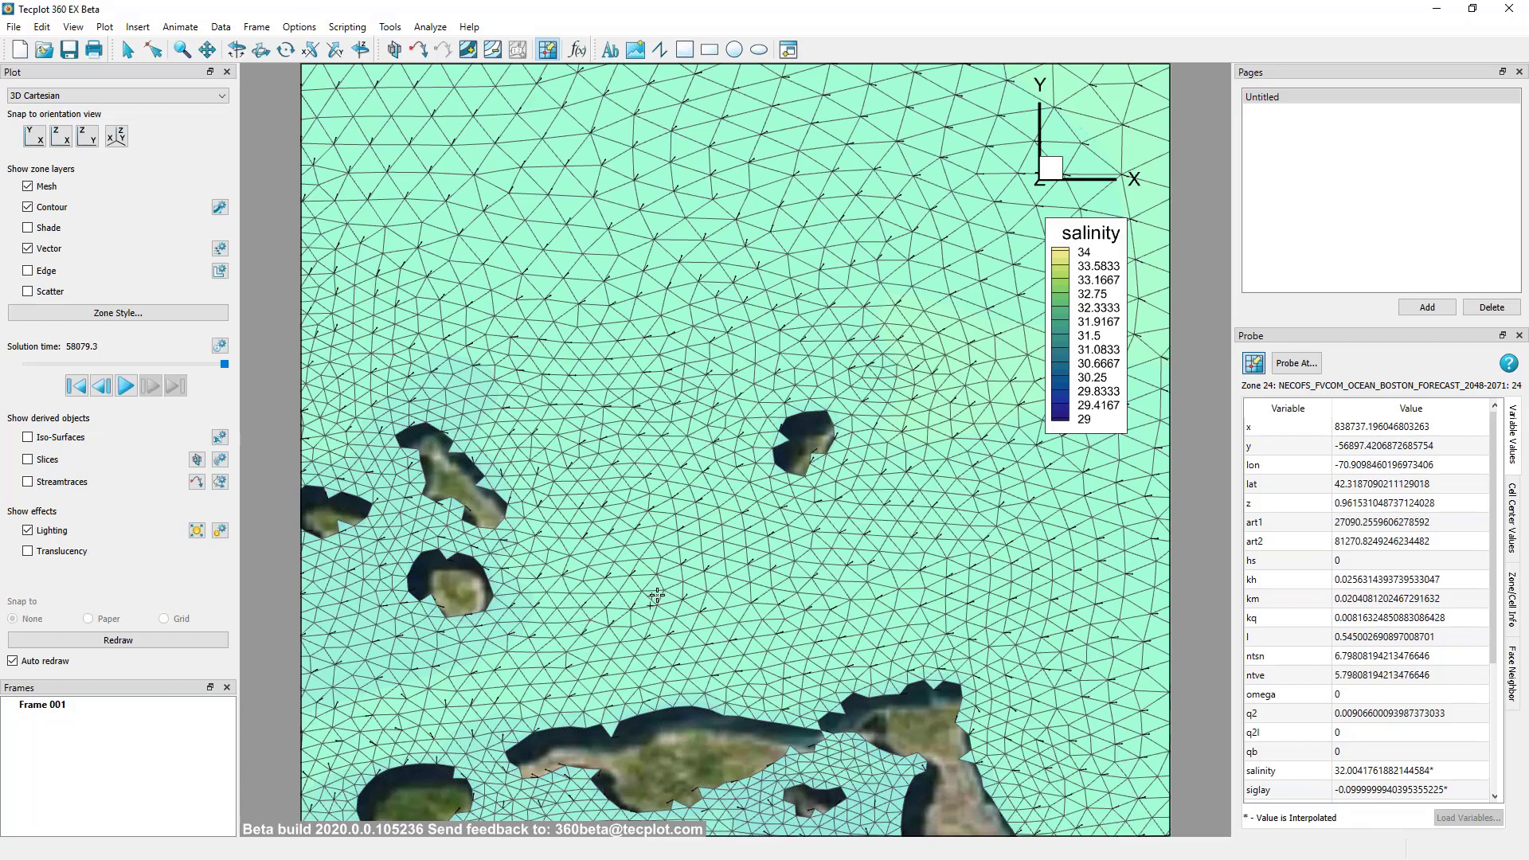
left_click(654, 594)
left_click(655, 594)
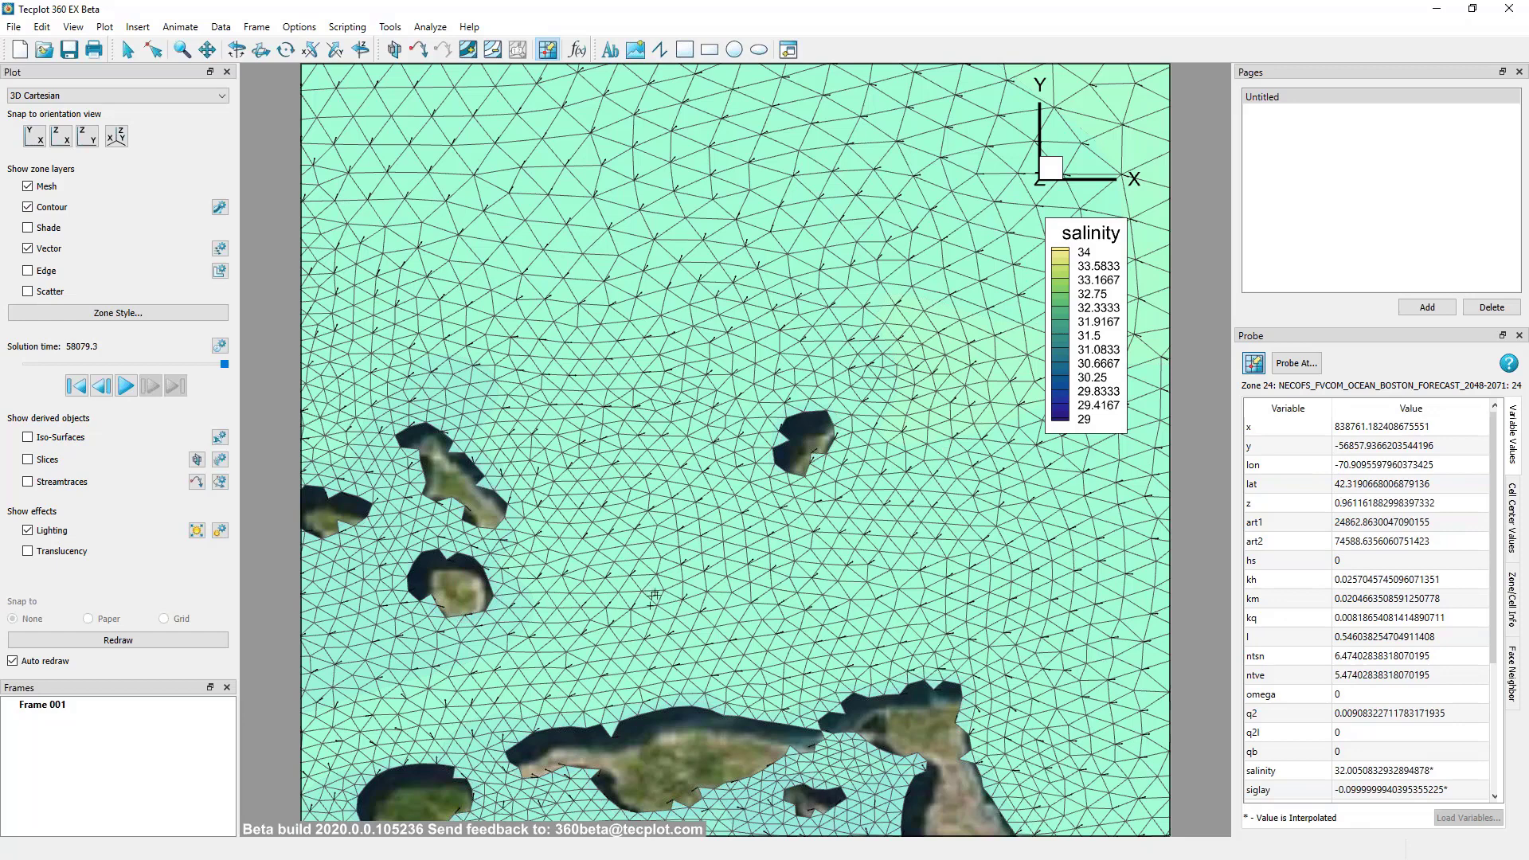
Probe cell-center values and then variable values at several points in the open water between the islands.
left_click(1513, 536)
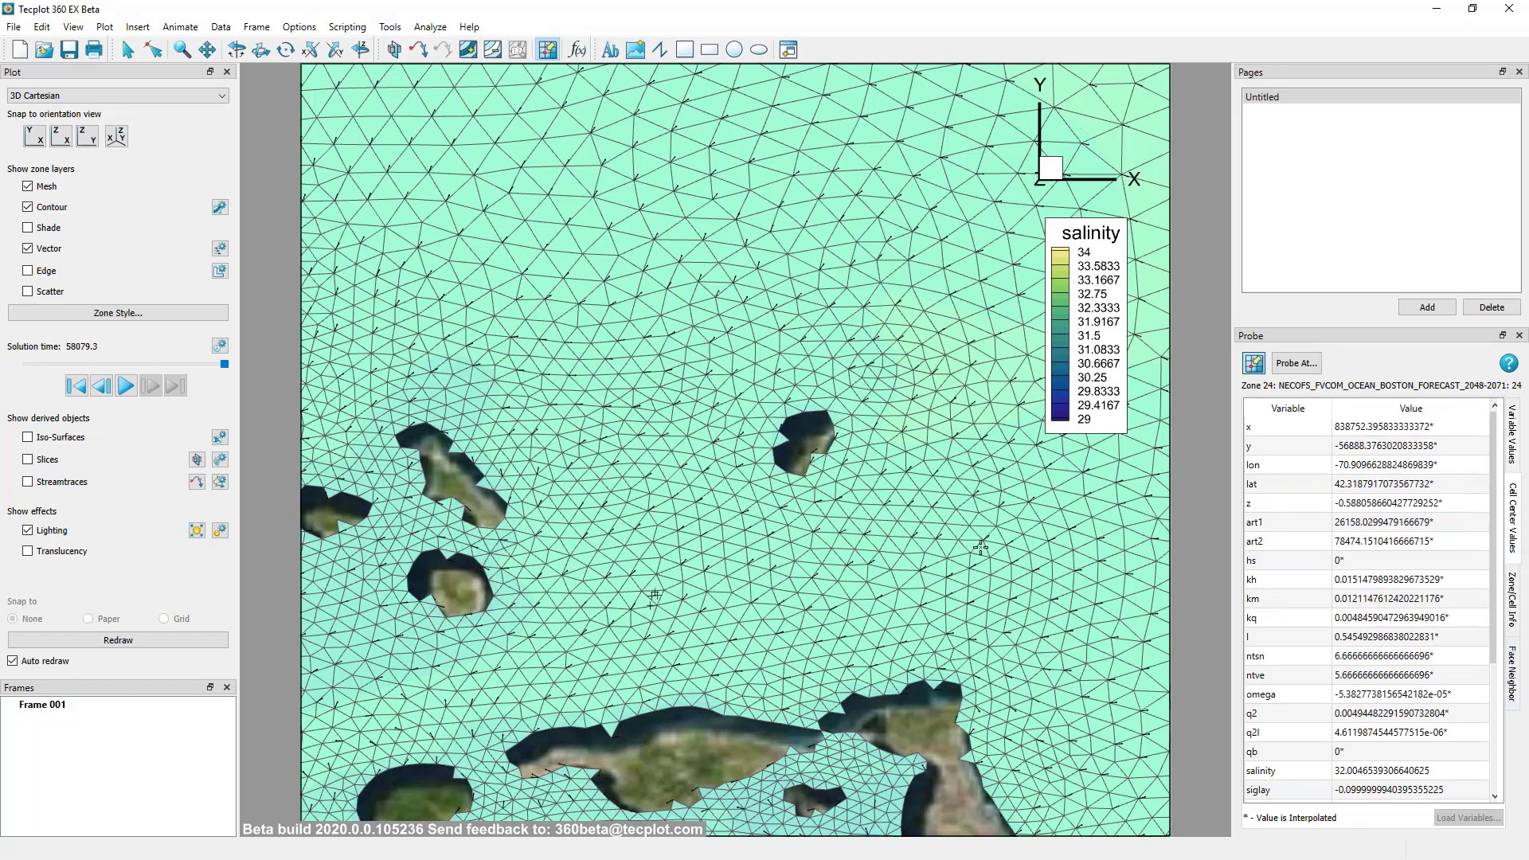
left_click(674, 604)
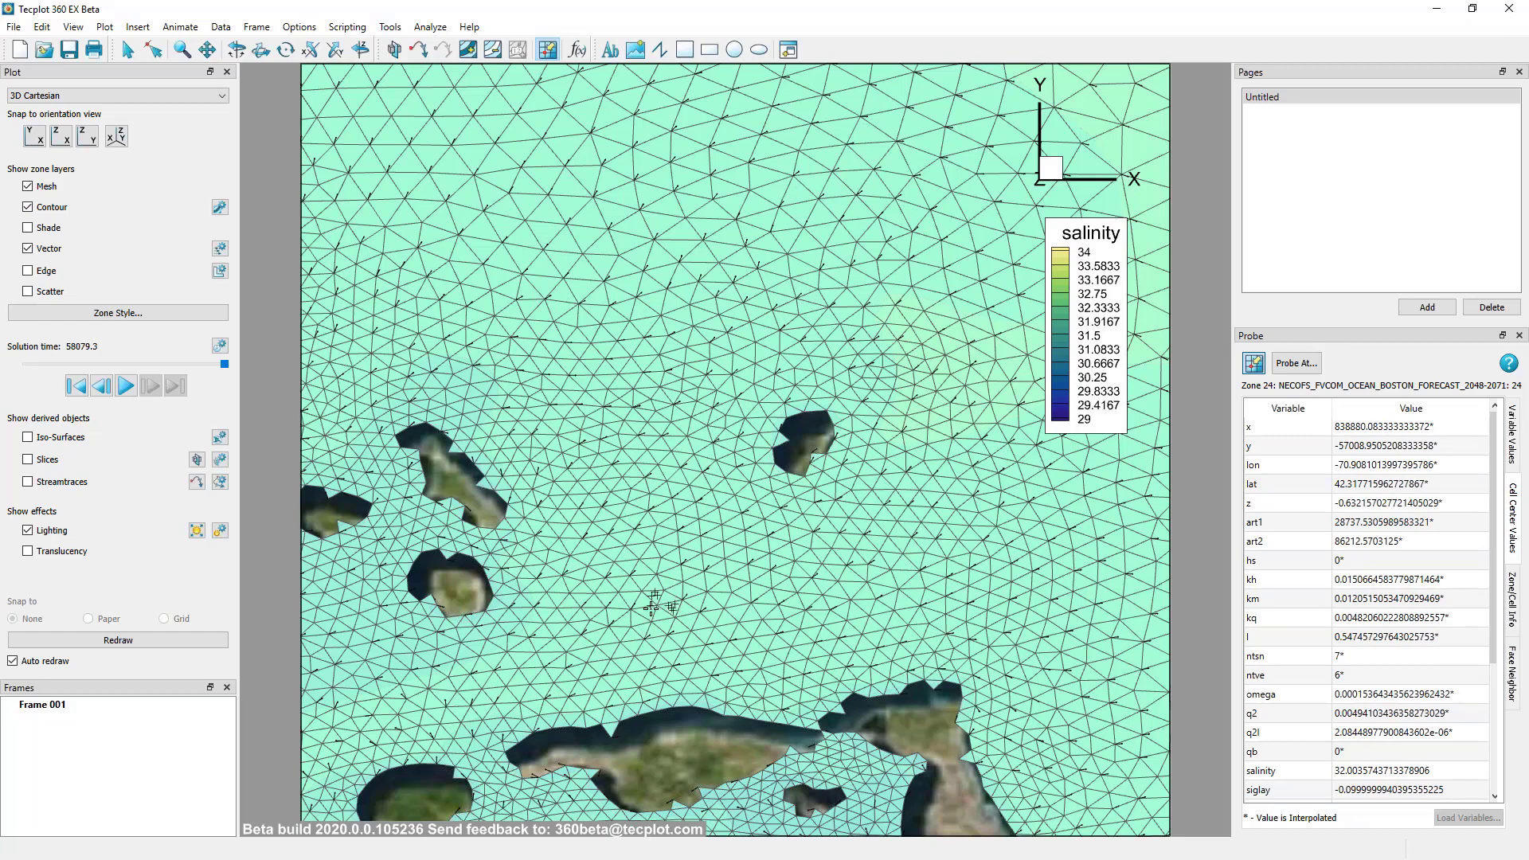
left_click(679, 607)
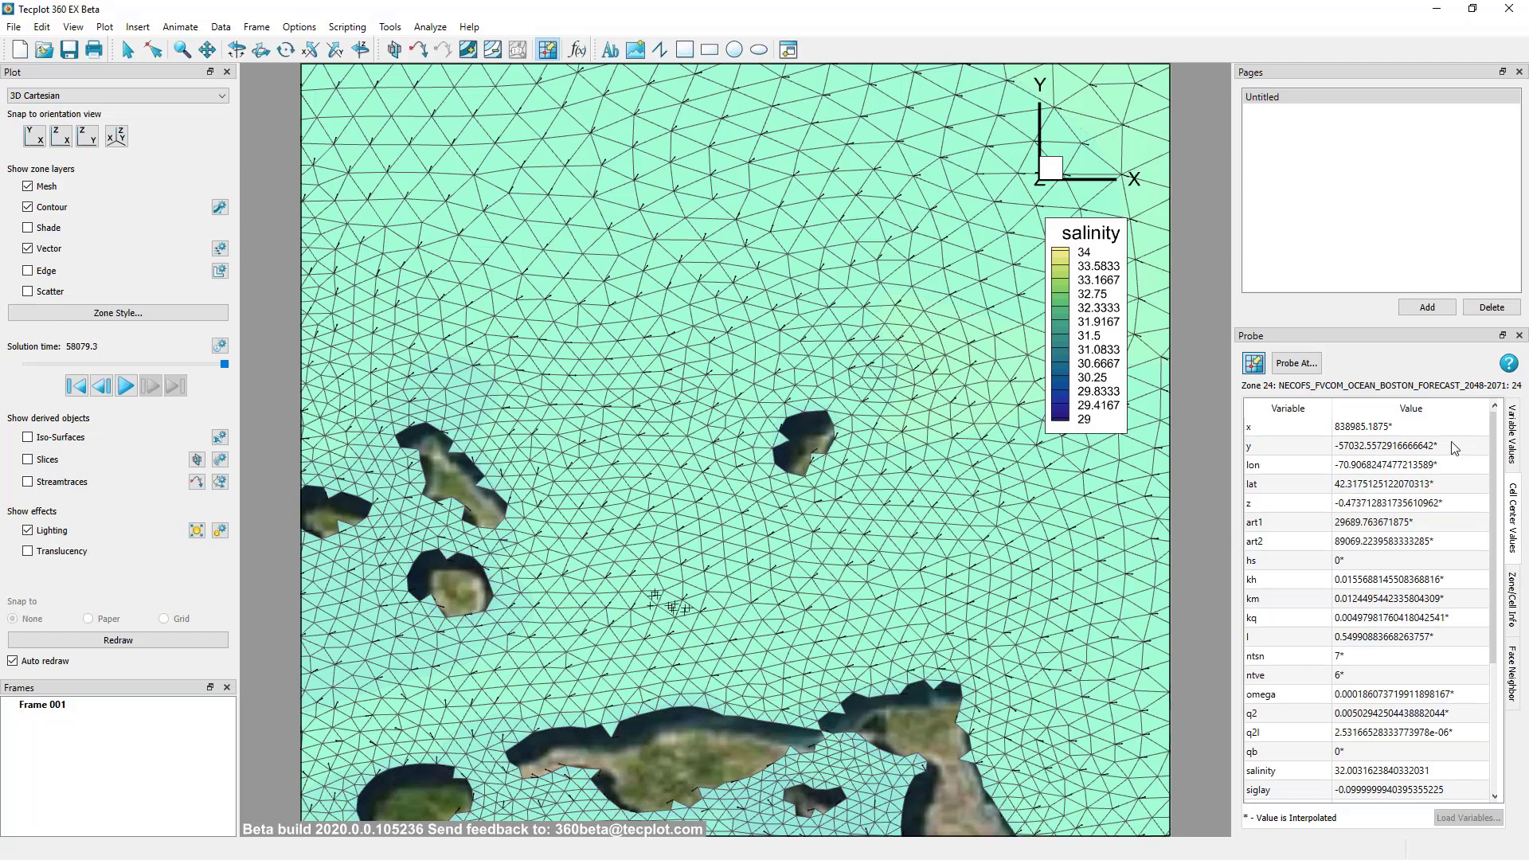
left_click(1513, 444)
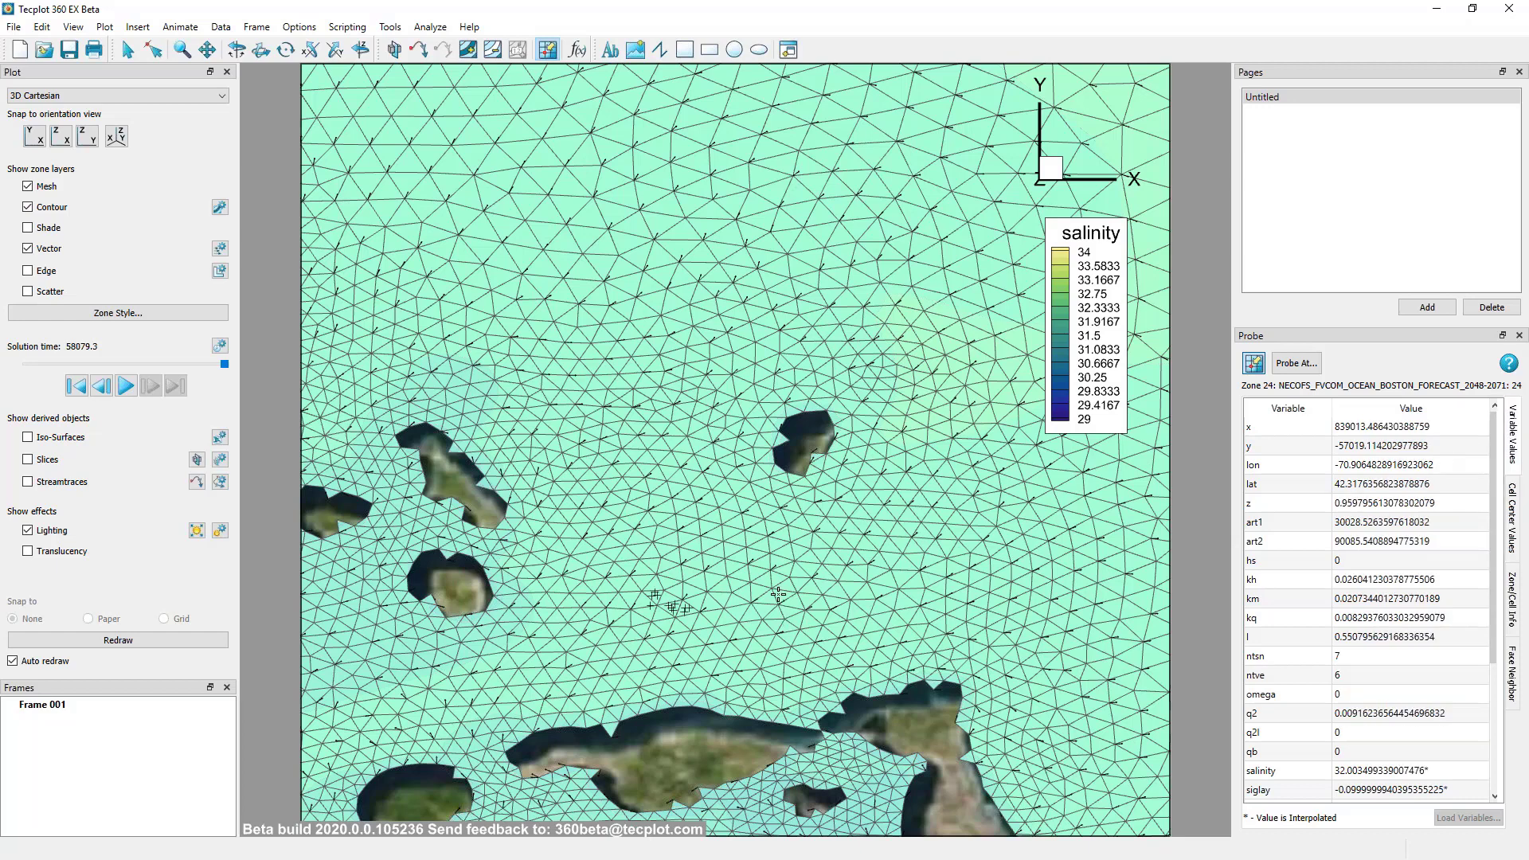
left_click(733, 593)
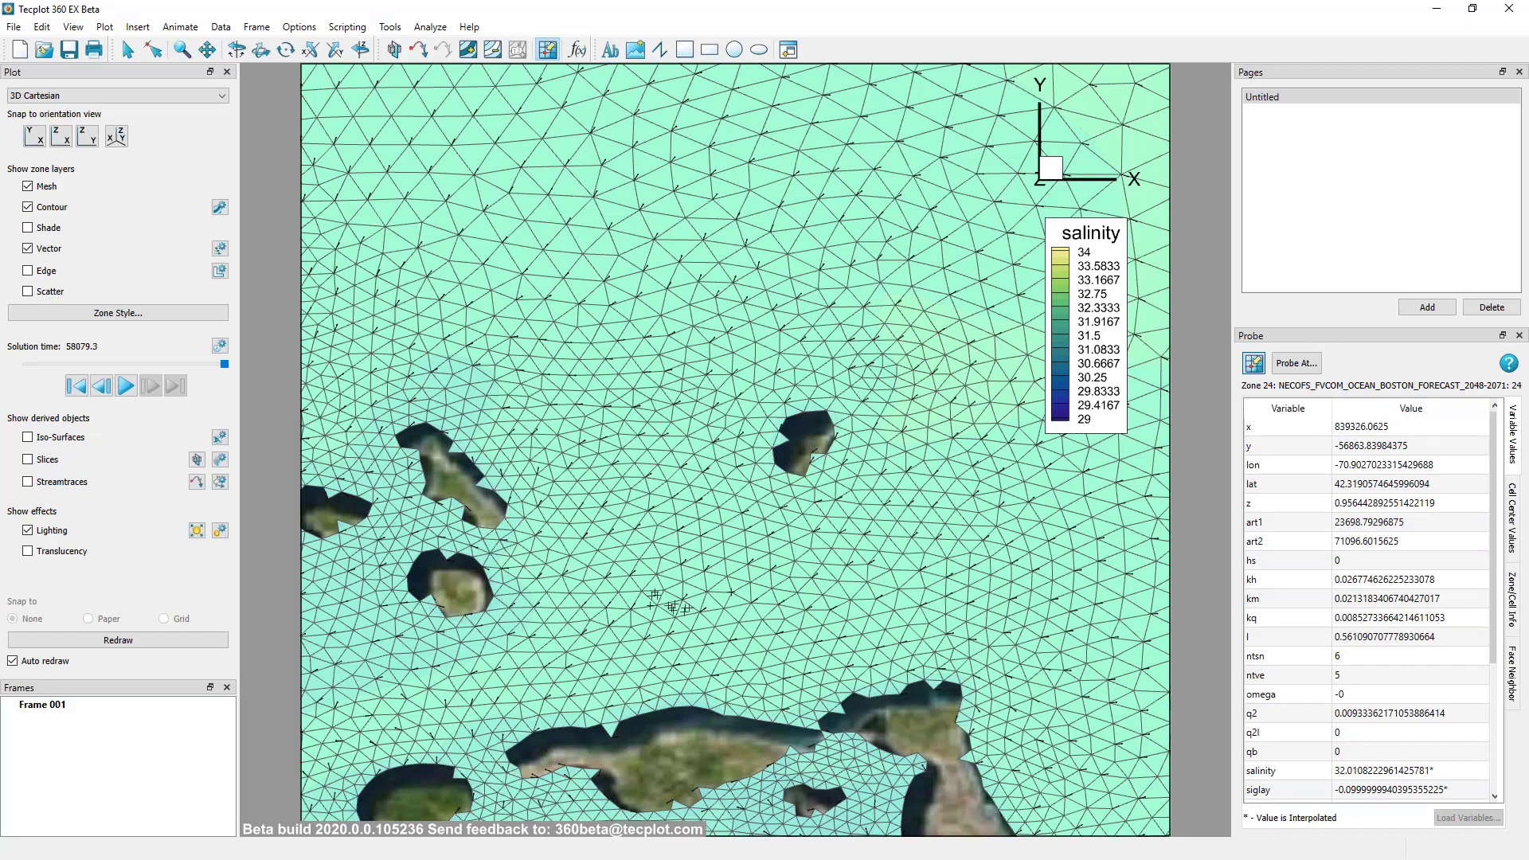
Review the probed point's zone and cell info and face neighbors, then return to its variable values and leave the Probe tool.
left_click(1511, 626)
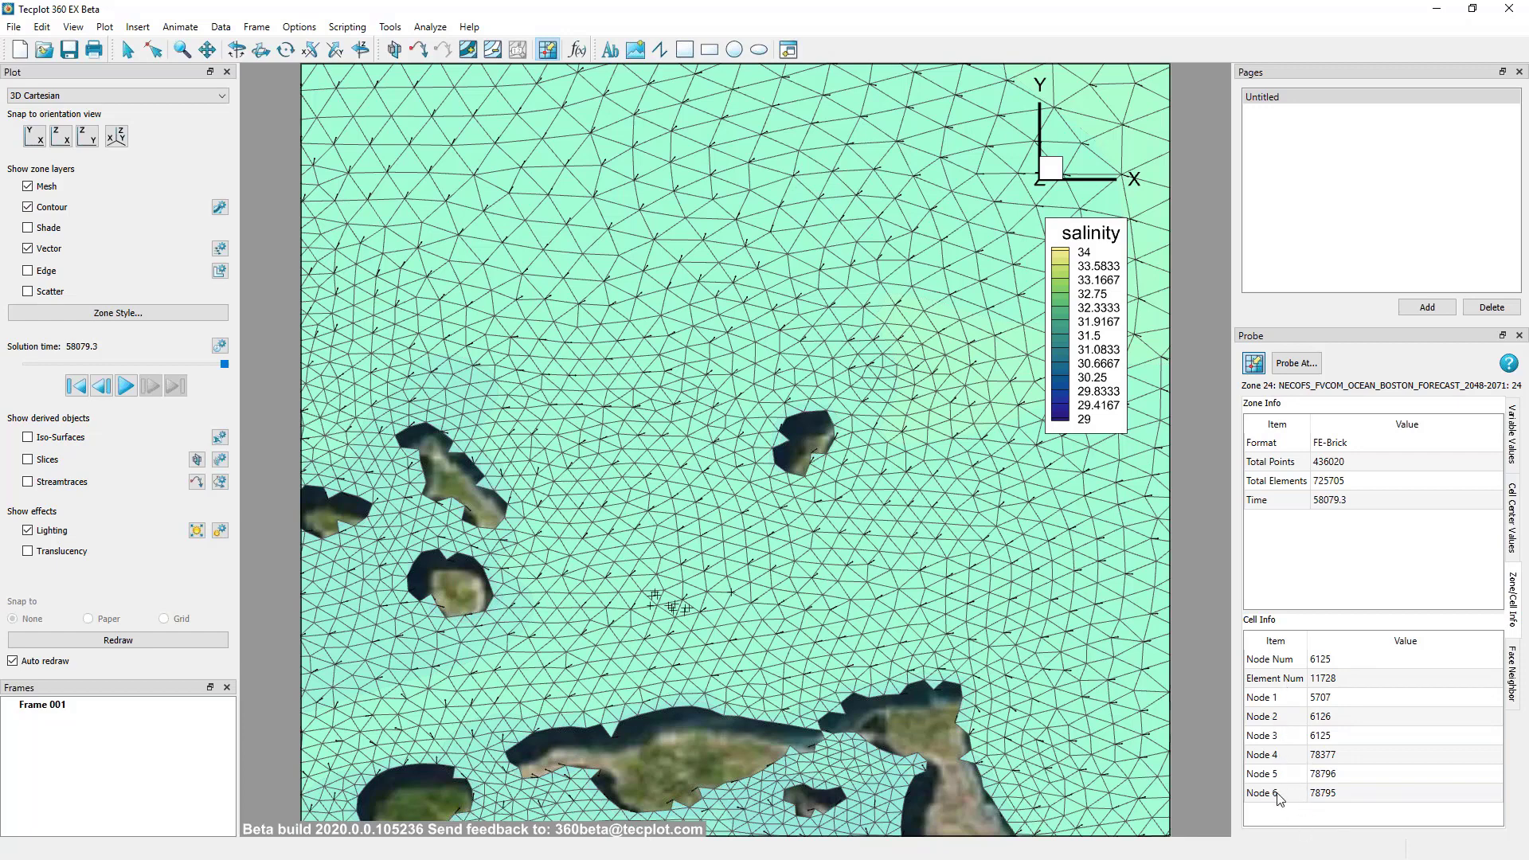
left_click(1516, 671)
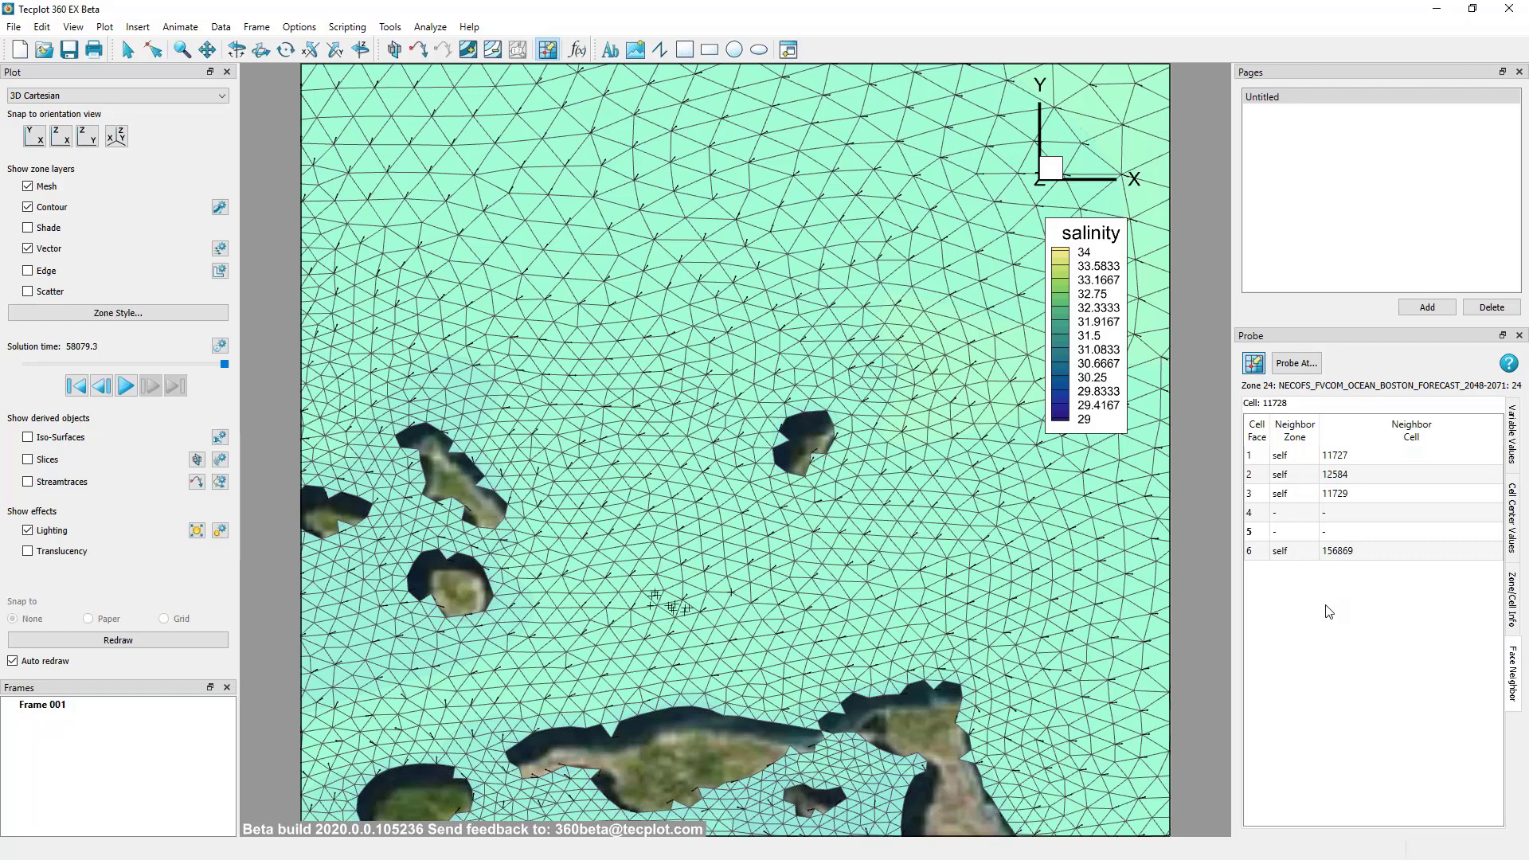
left_click(1512, 434)
left_click(128, 50)
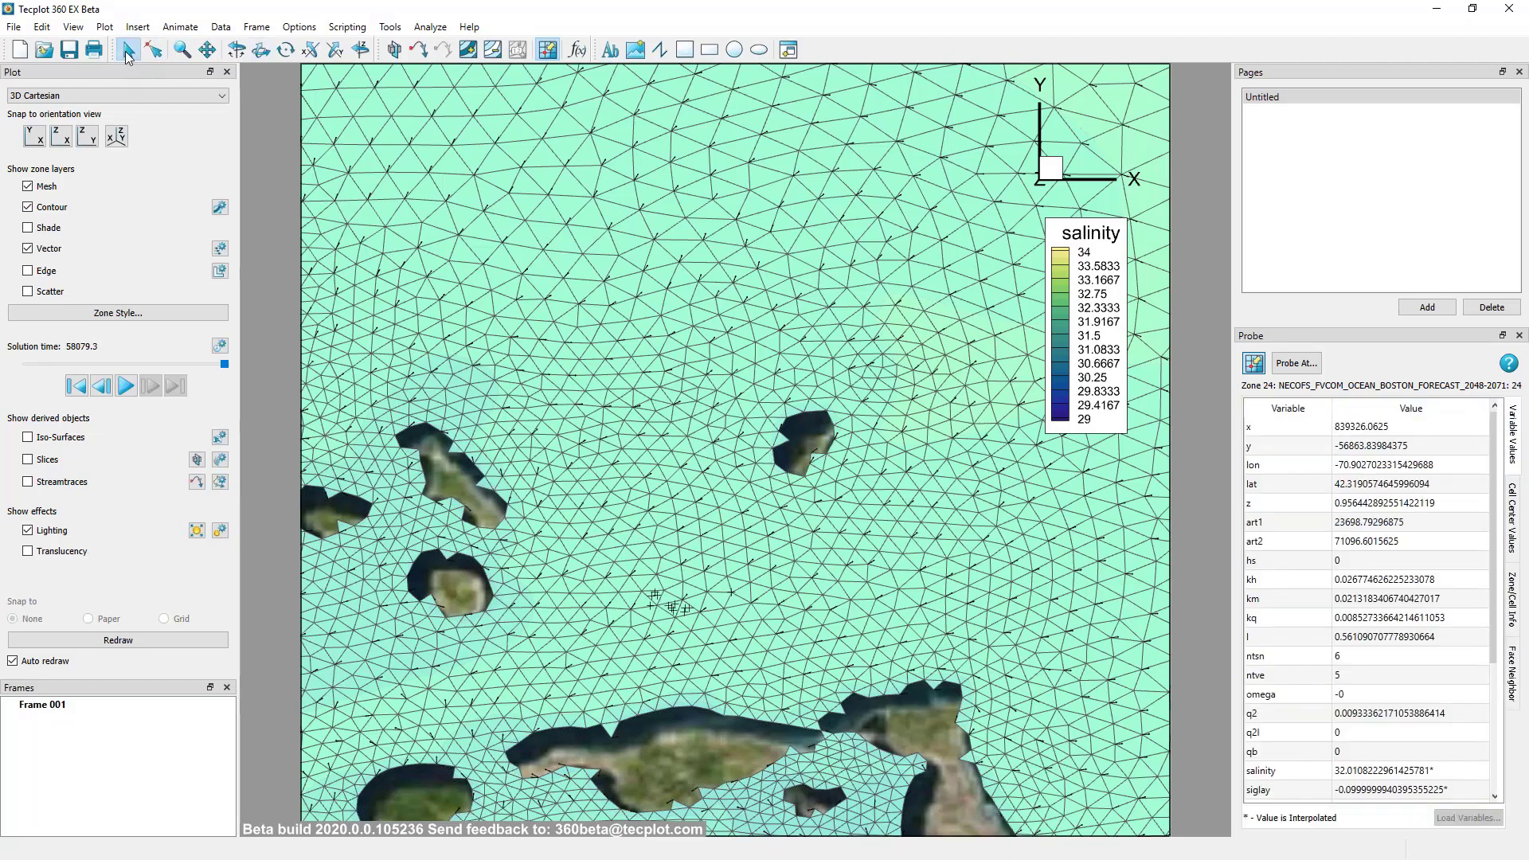
Define the iso-surfaces using contour group C2 and set that group's variable to siglev.
scroll(619, 461, "down", 5)
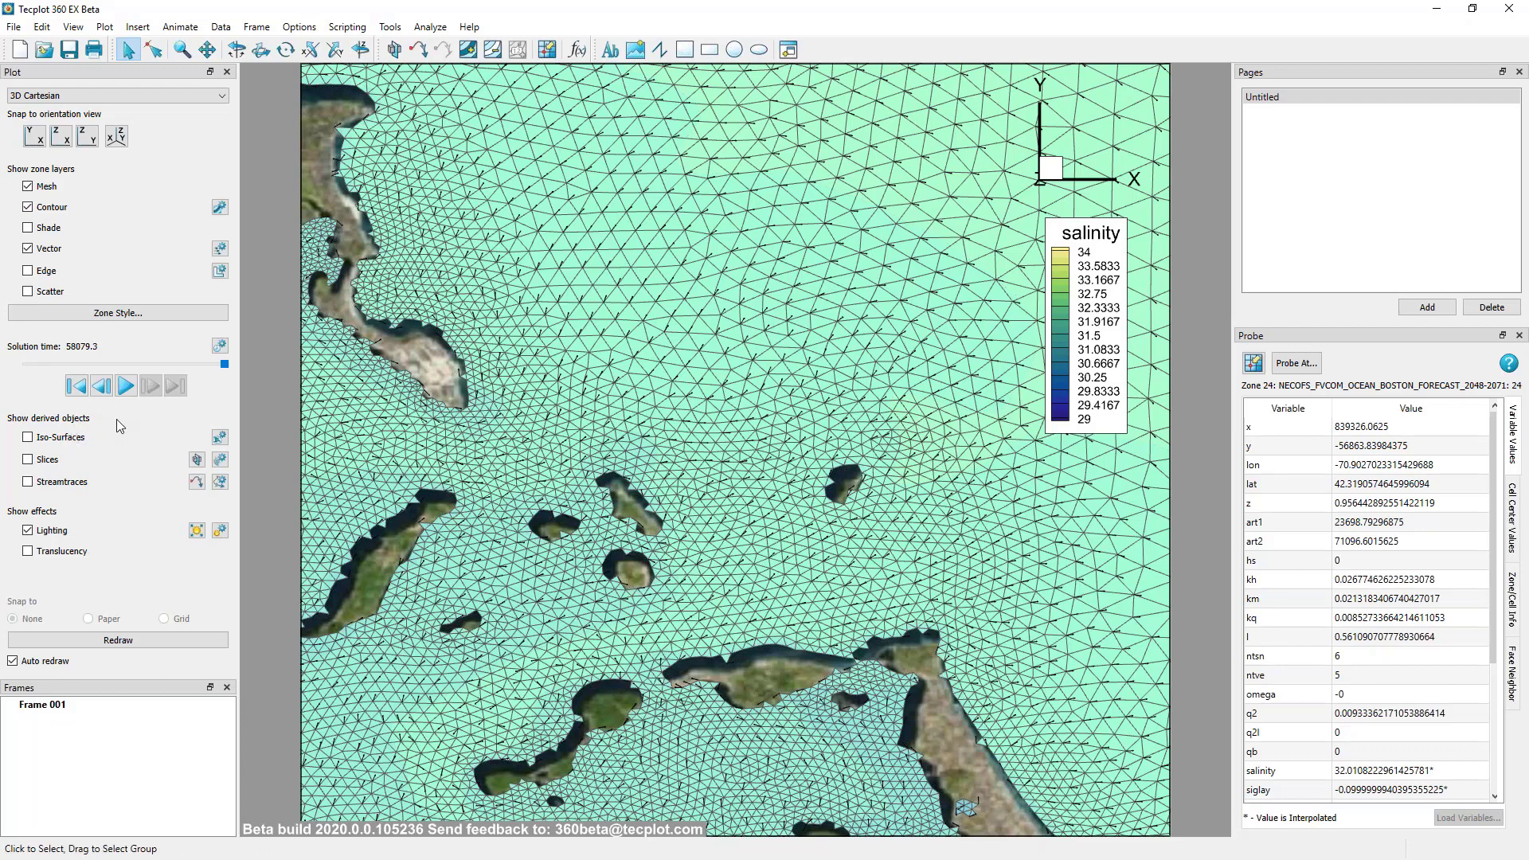
left_click(221, 438)
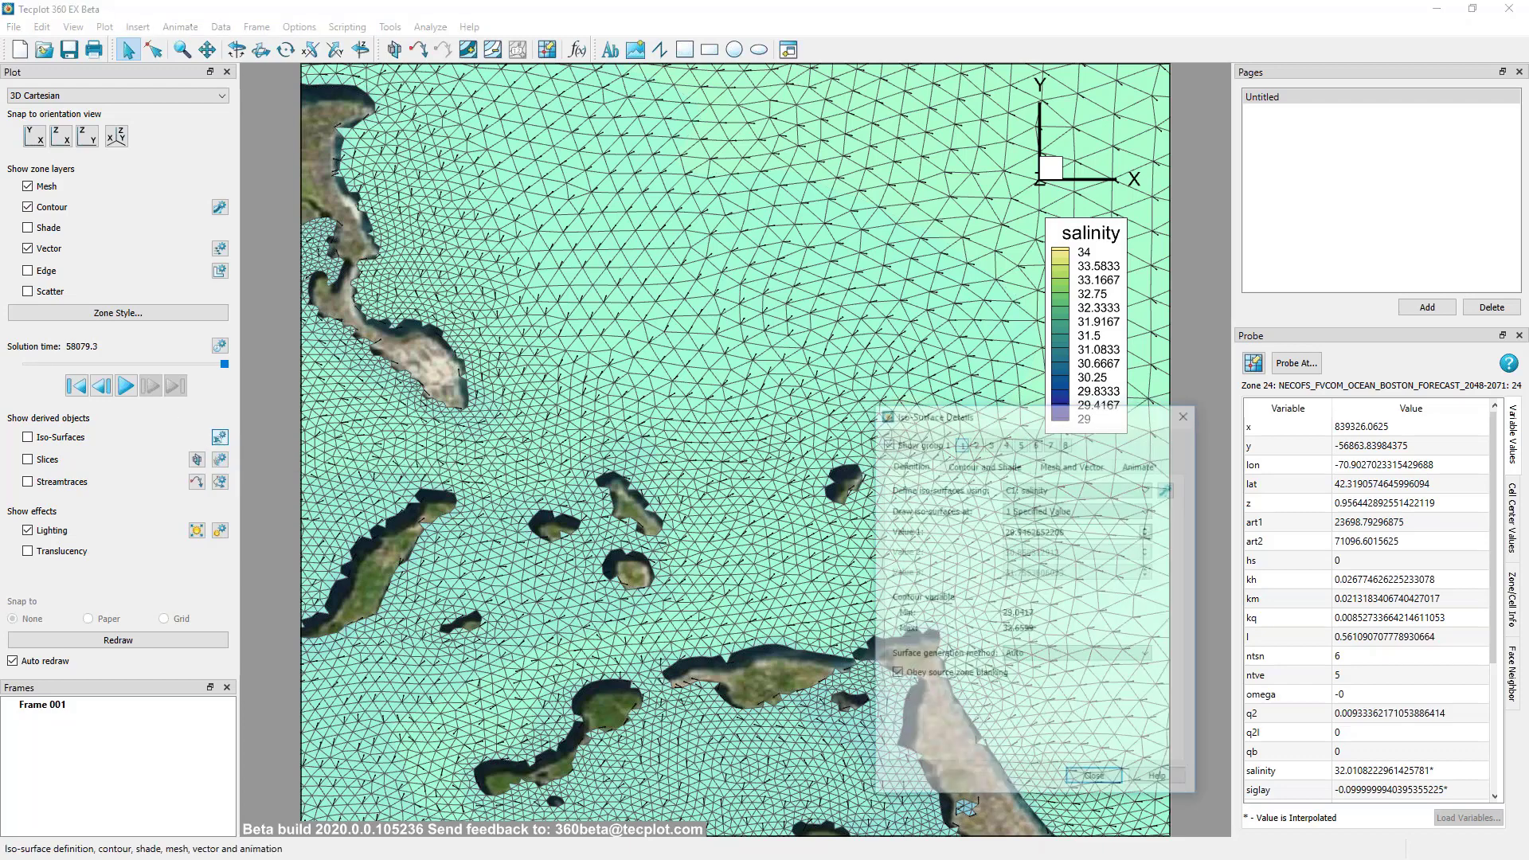
mouse_move(1024, 422)
left_mouse_down()
mouse_move(1076, 461)
mouse_move(1044, 445)
left_mouse_up()
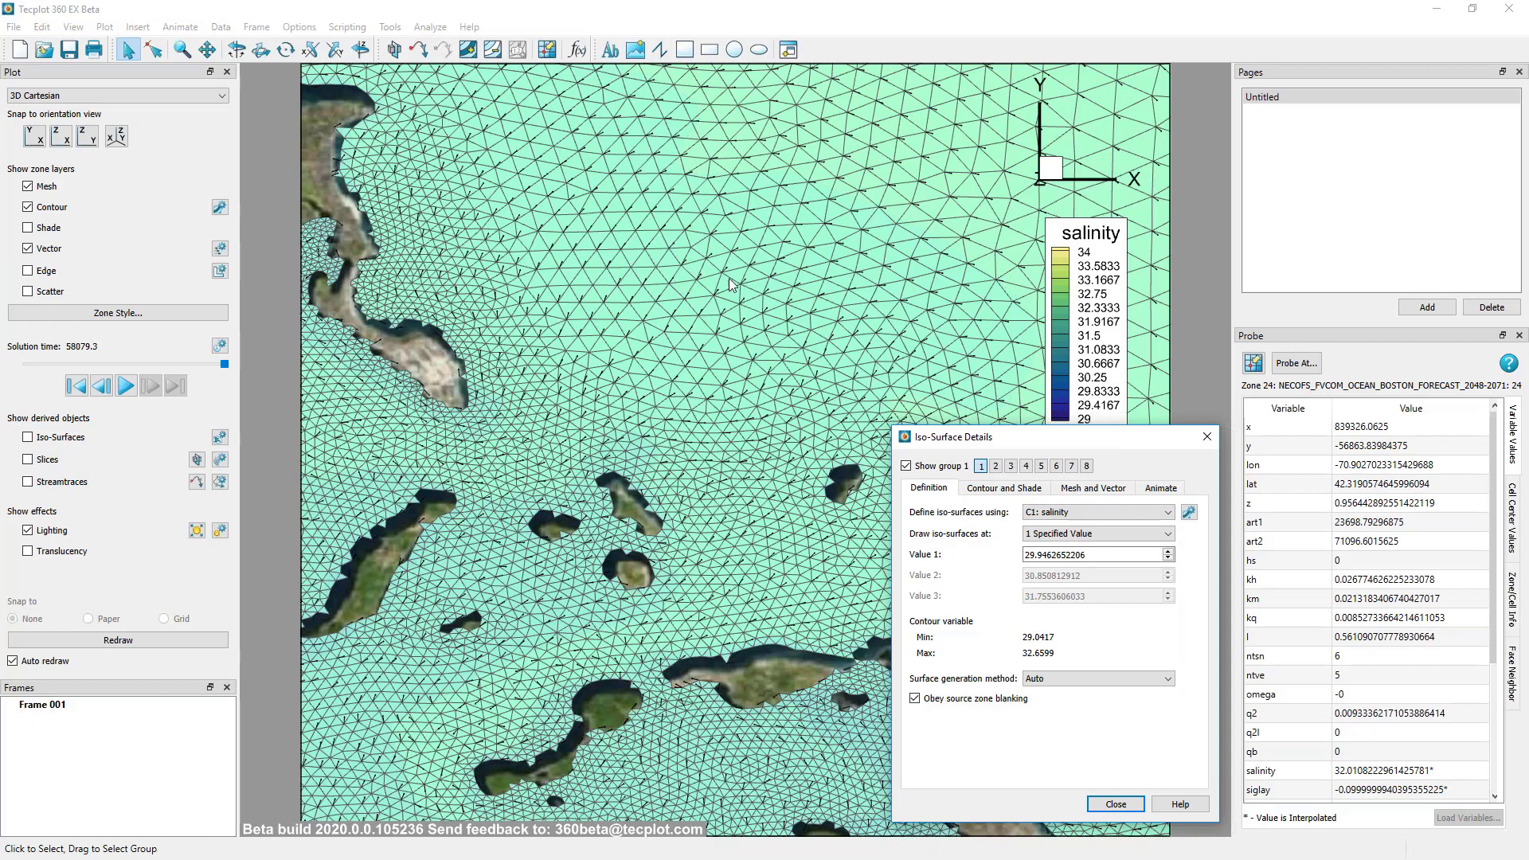
left_click(1169, 513)
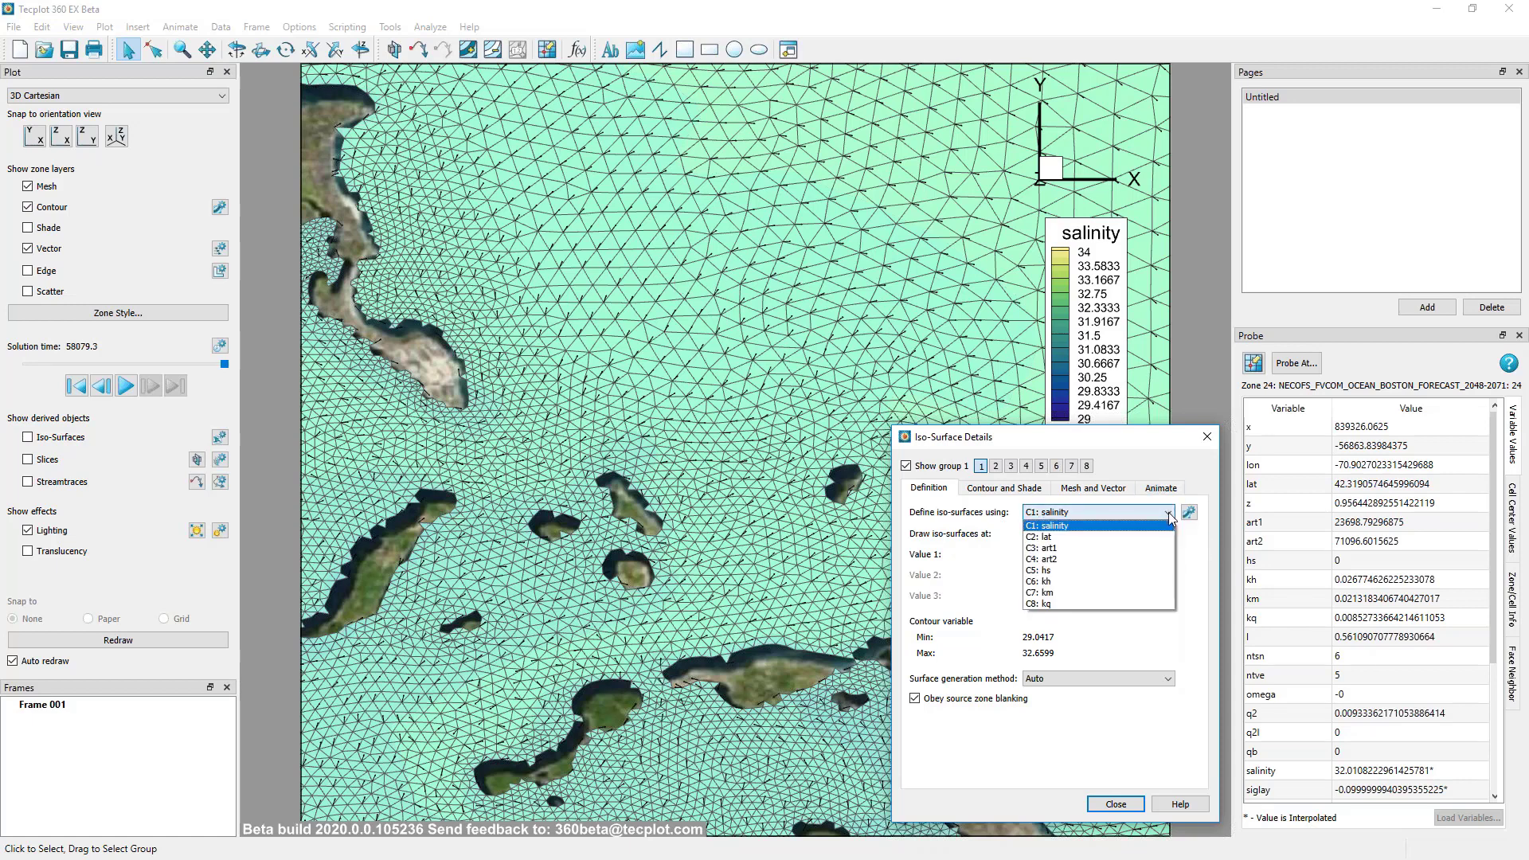
left_click(1163, 532)
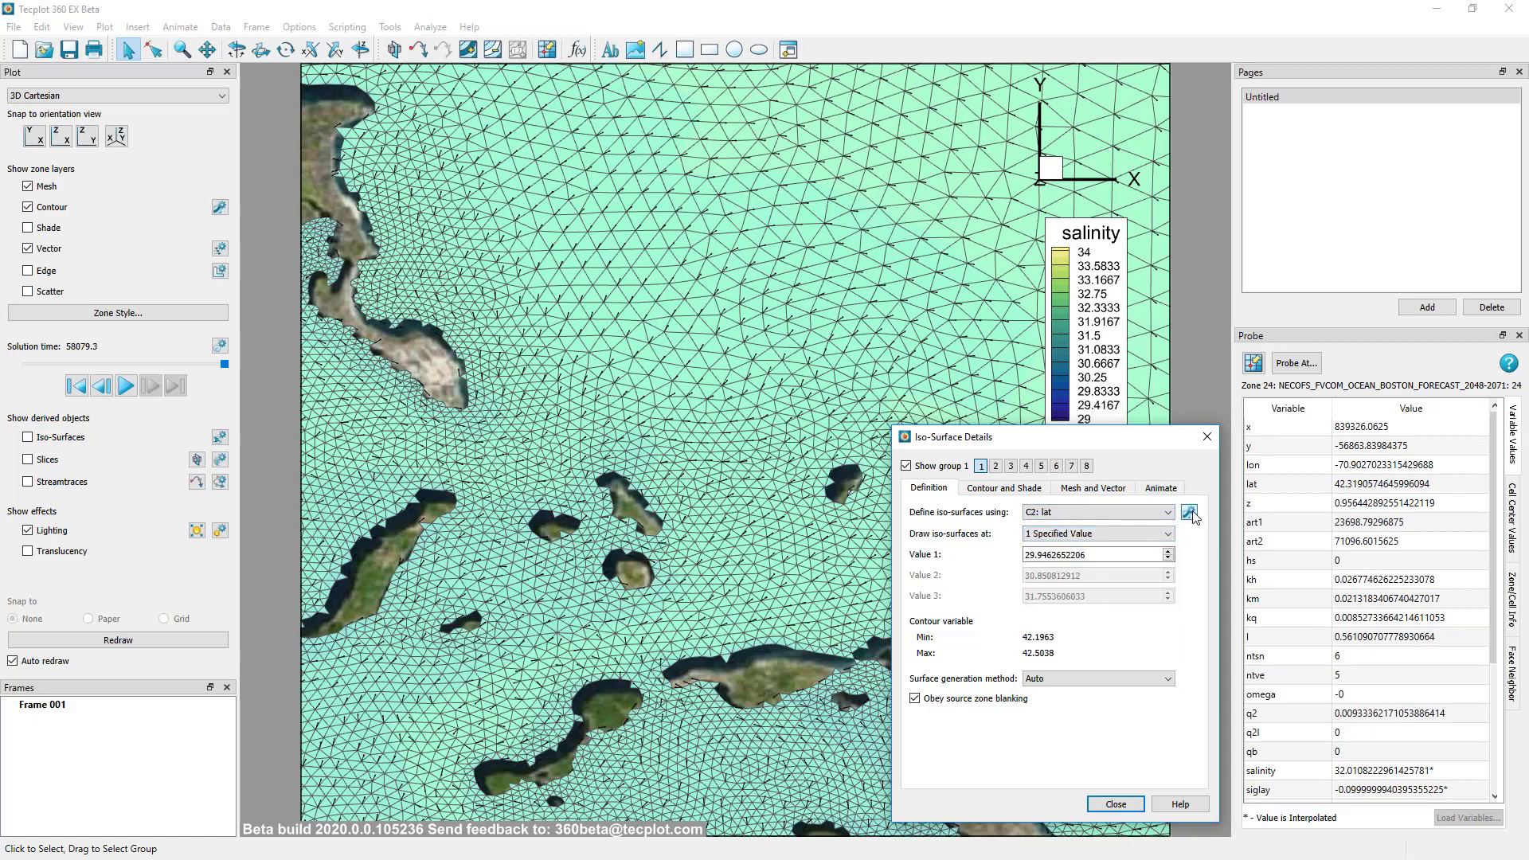
left_click(1192, 516)
left_click_drag(1119, 360, 724, 327)
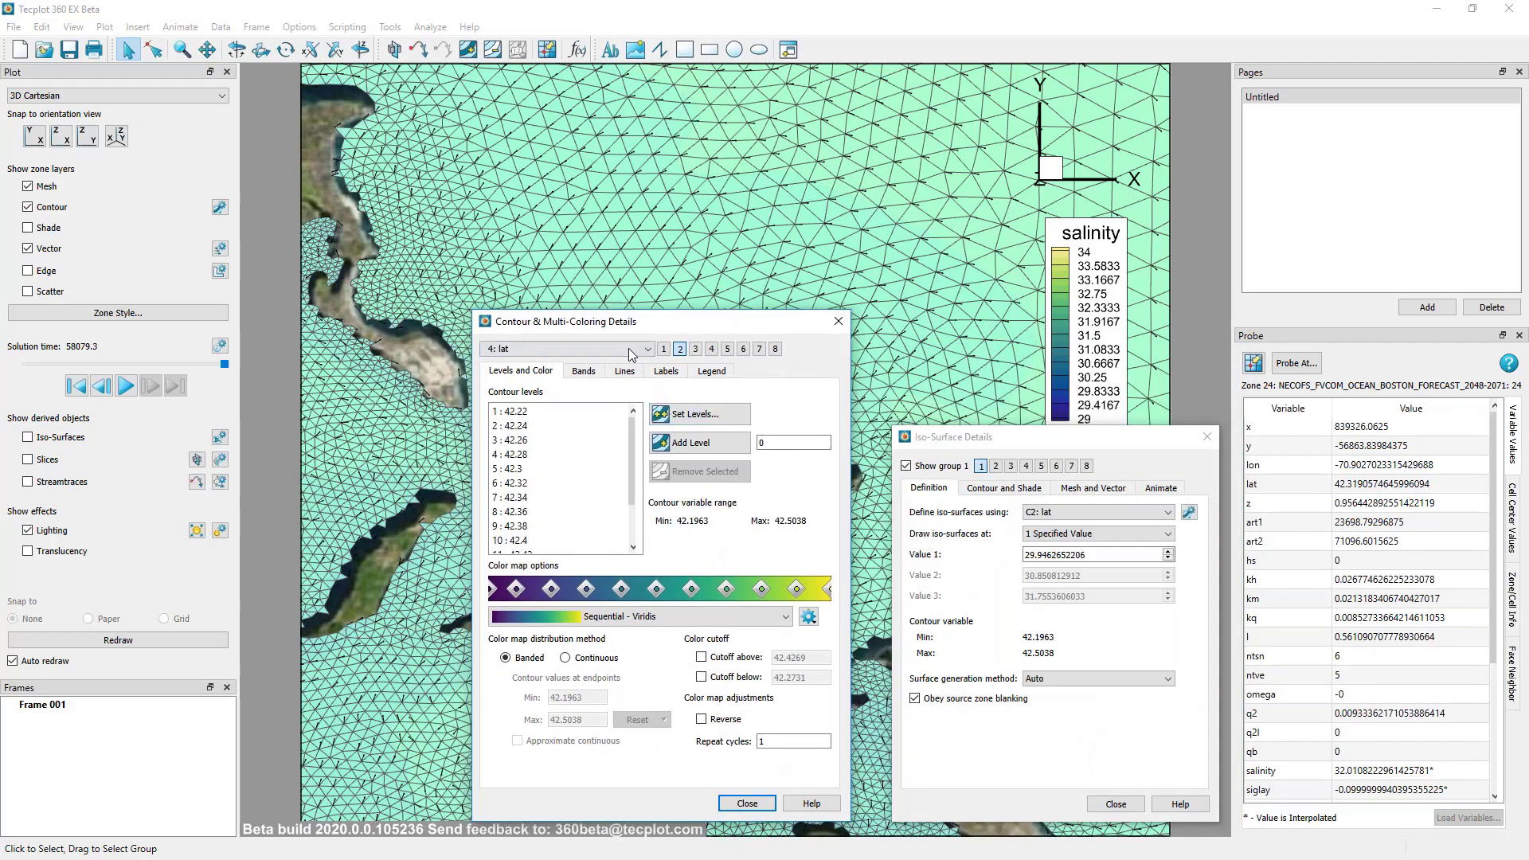
left_click(635, 351)
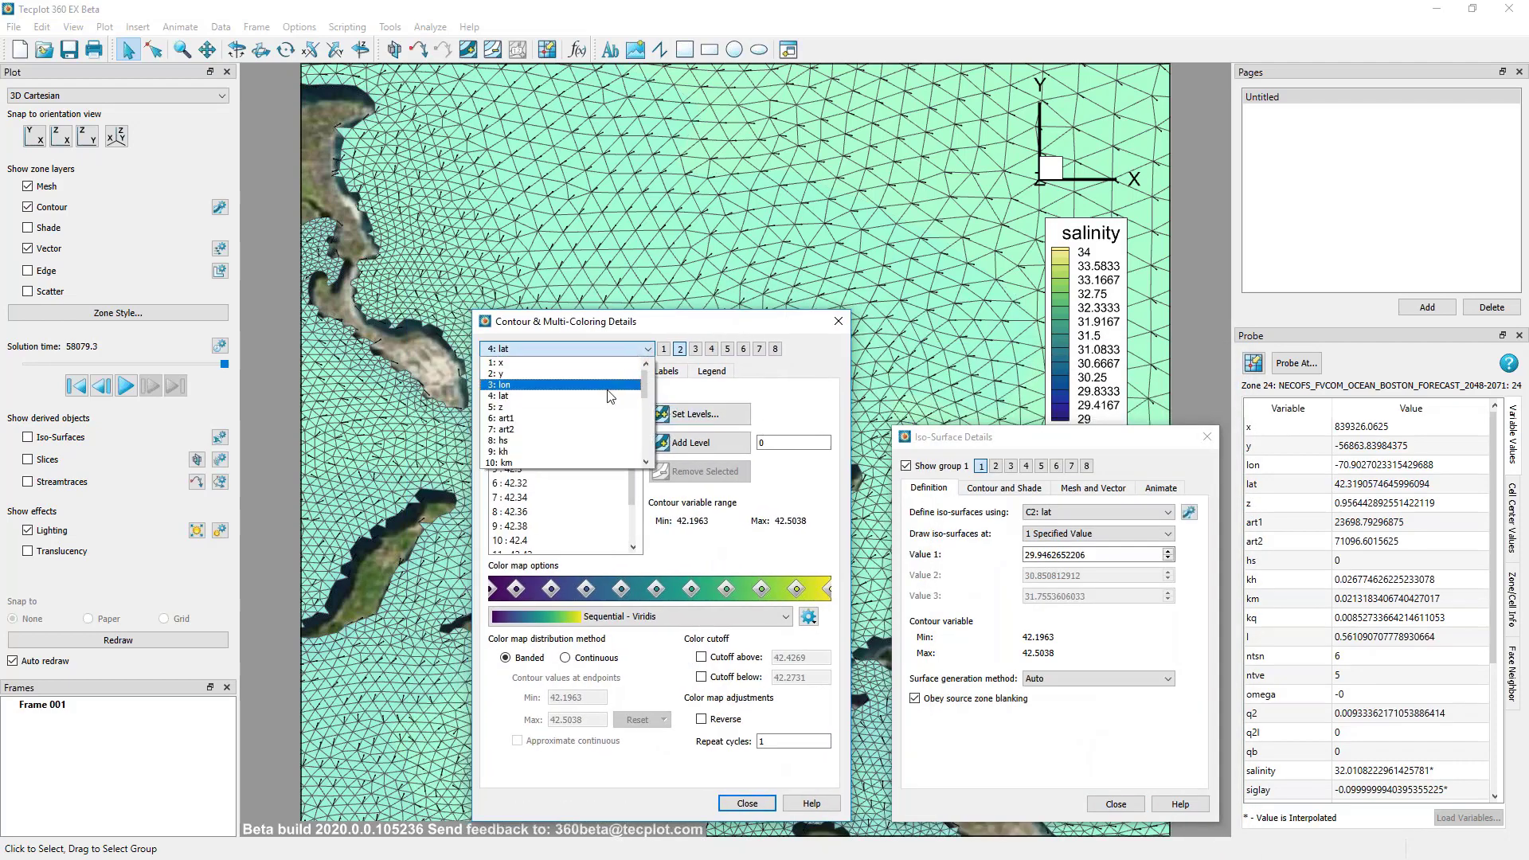
scroll(609, 394, "down", 2)
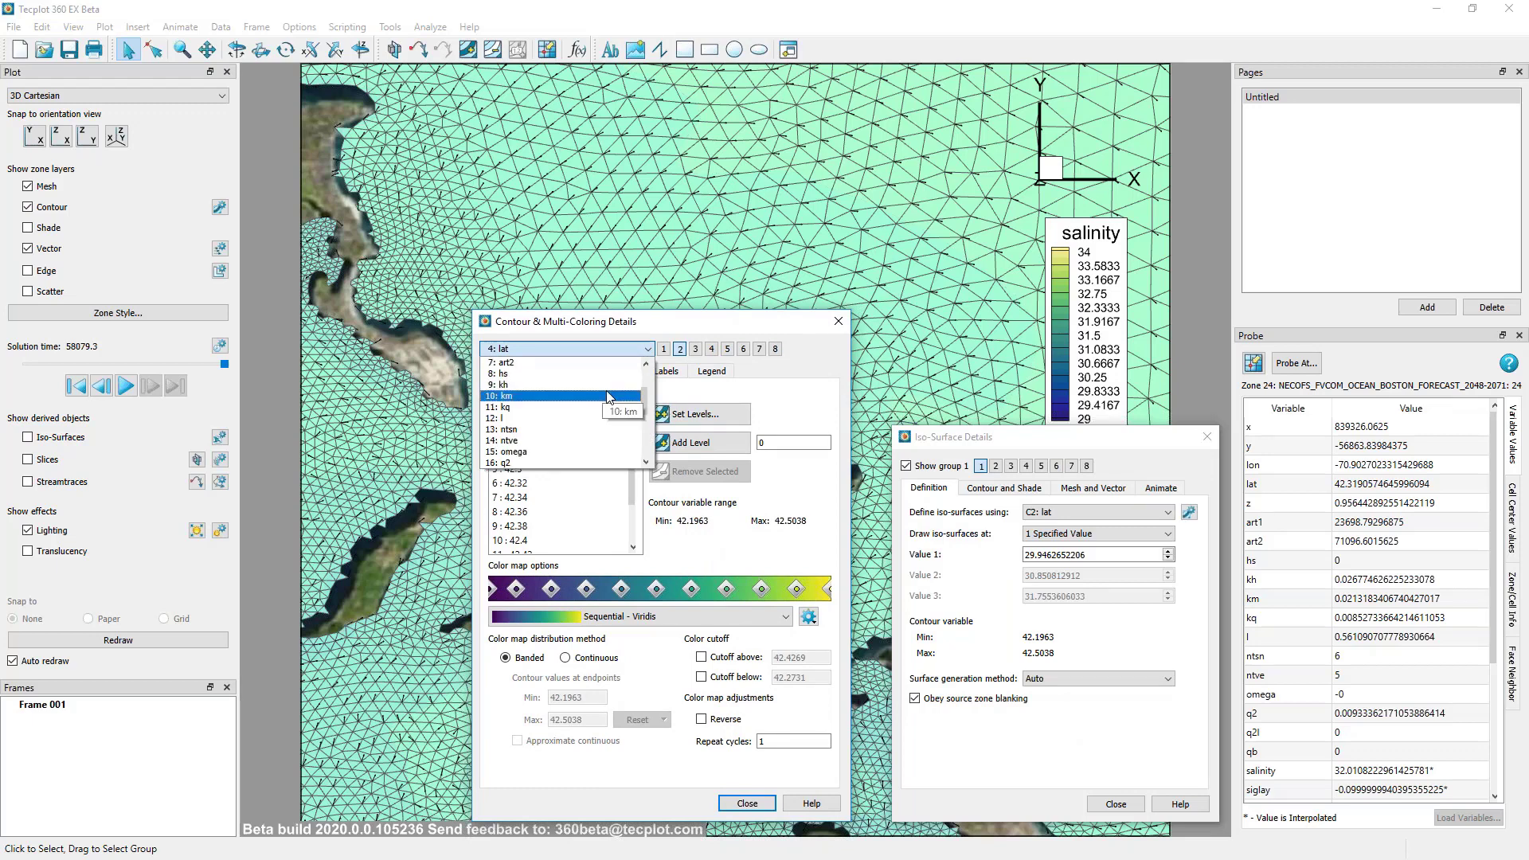
left_click(578, 452)
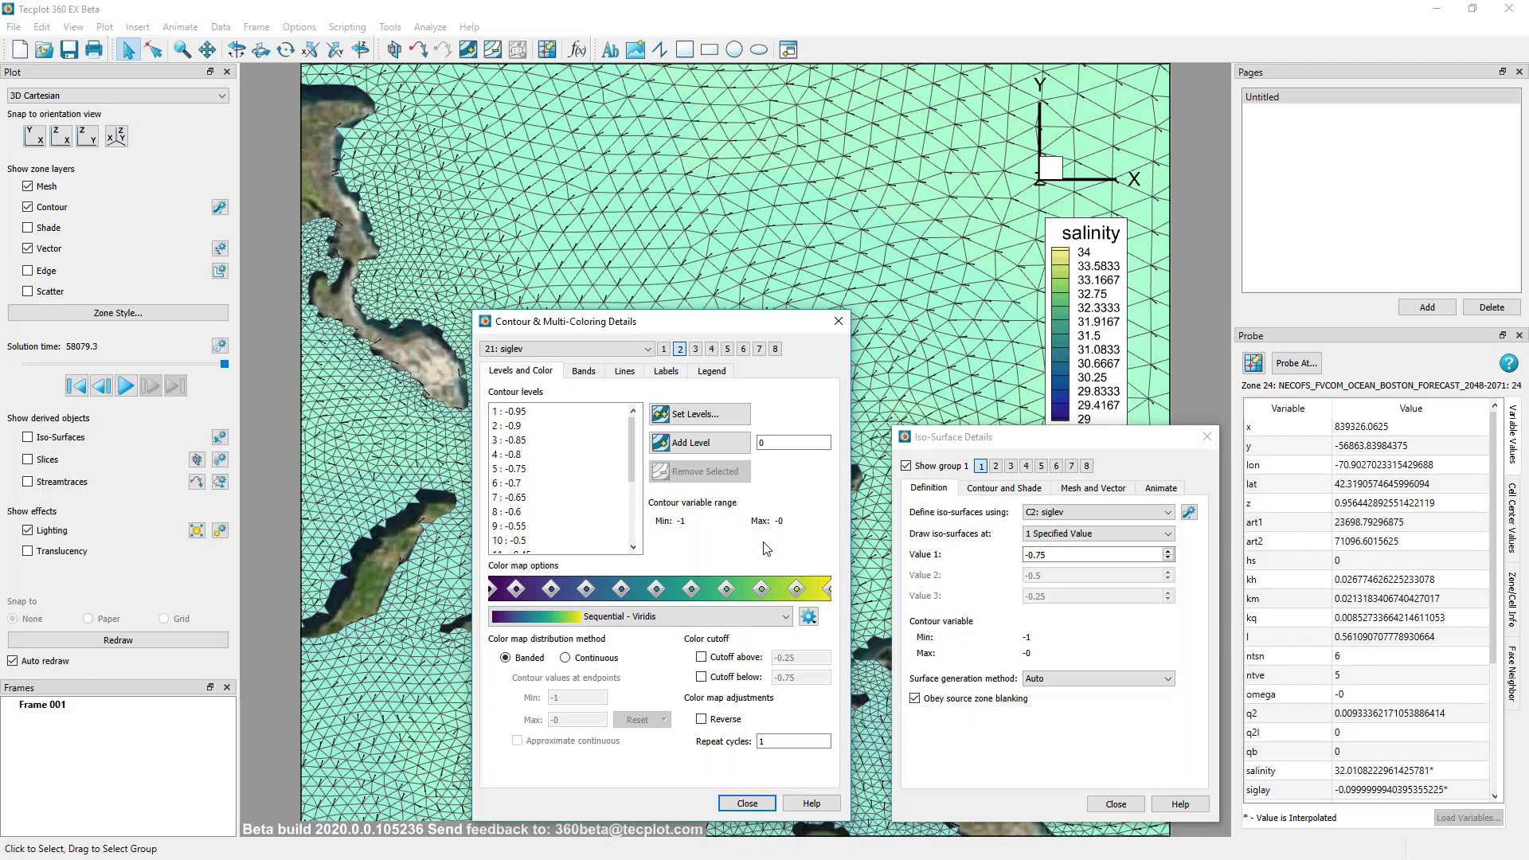
left_click(747, 803)
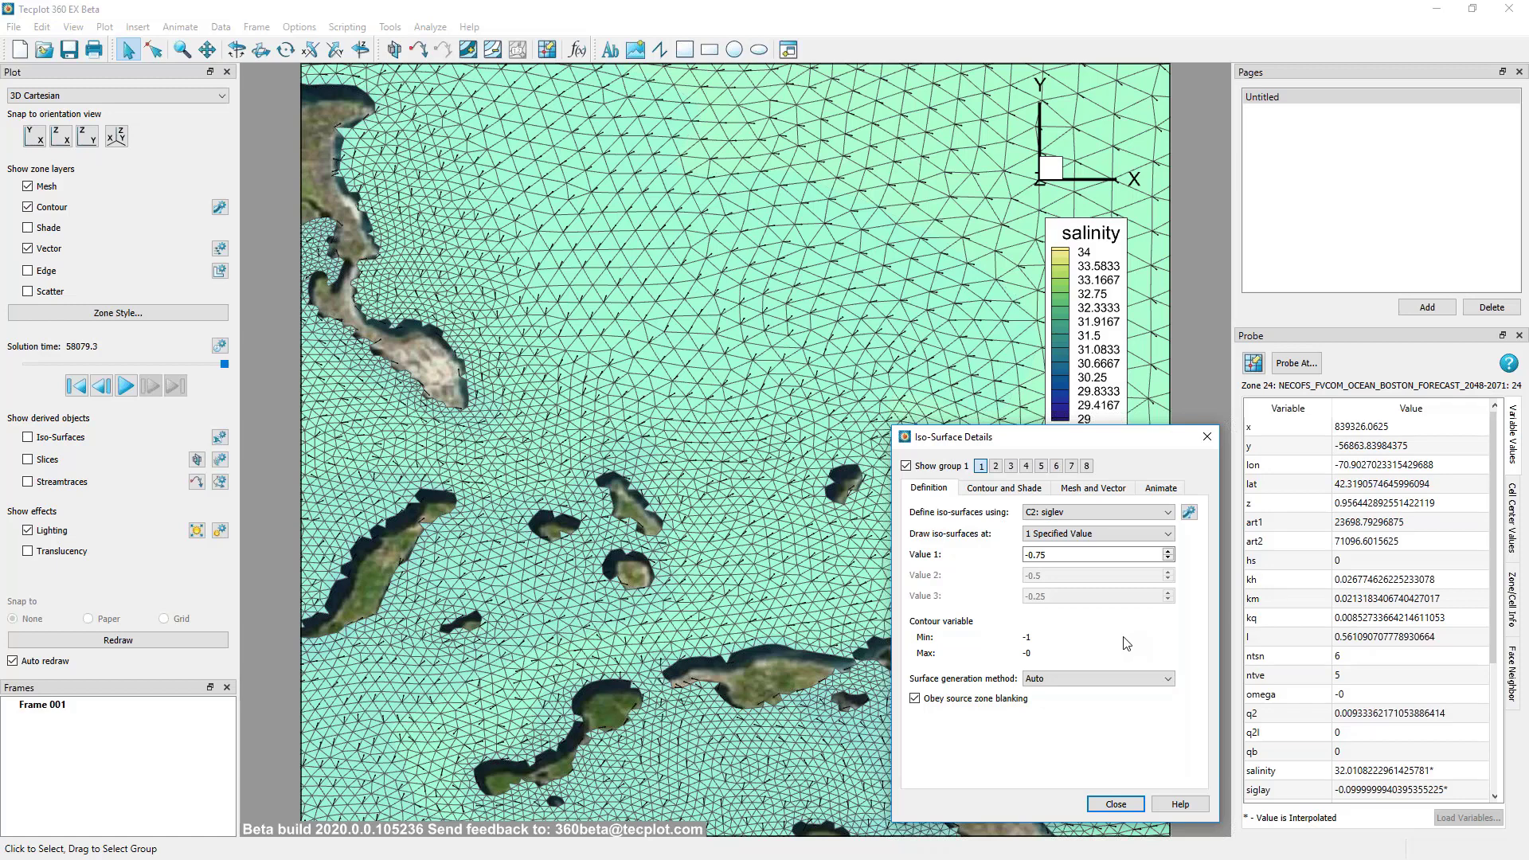
Draw the iso-surfaces at two specified values, 0 and -1, and close the iso-surface details.
left_click(1127, 537)
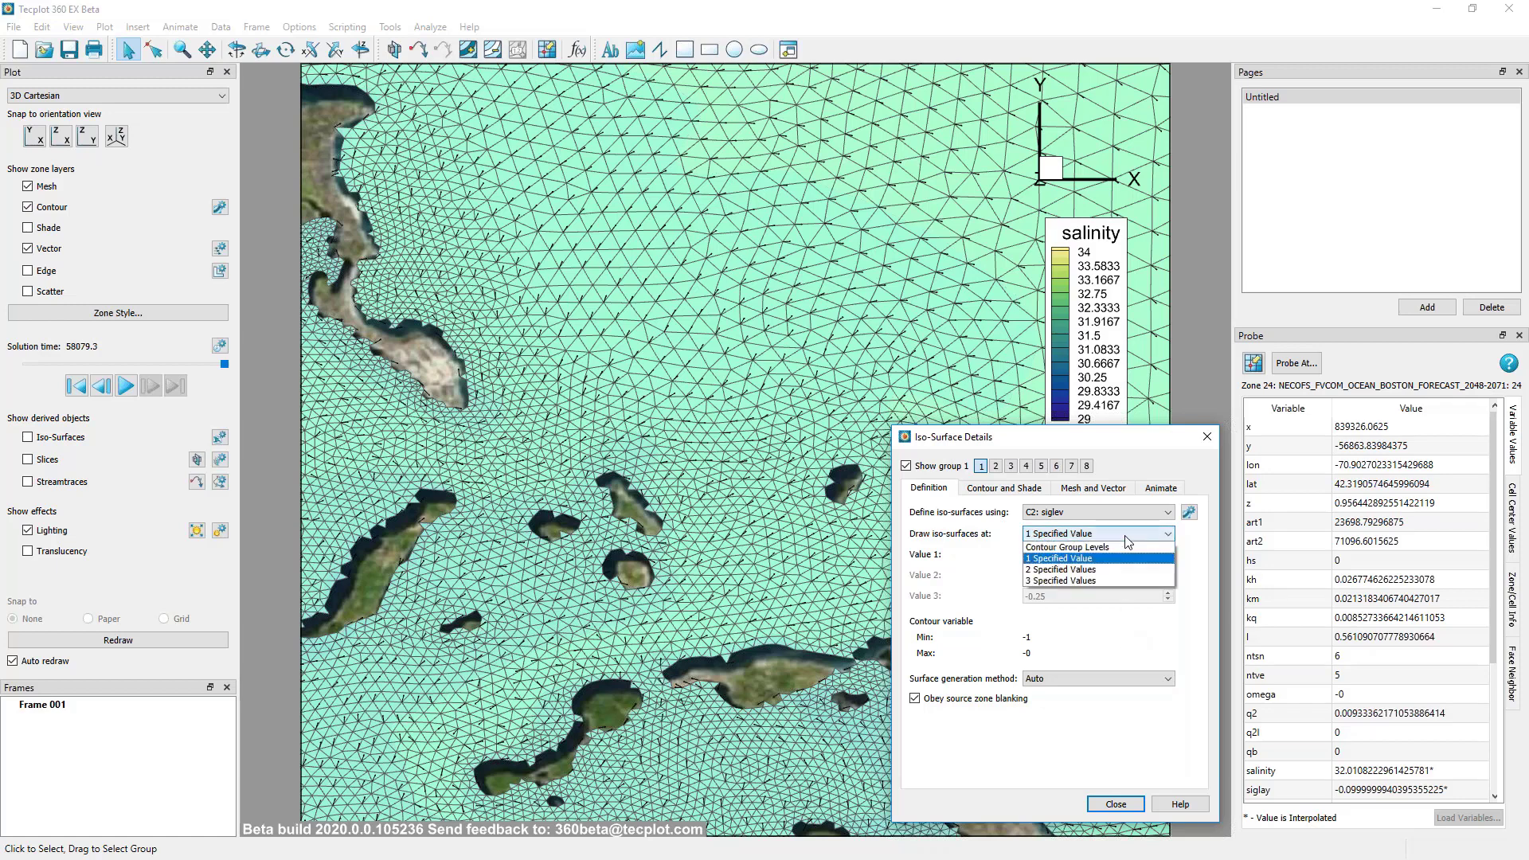
left_click(1065, 569)
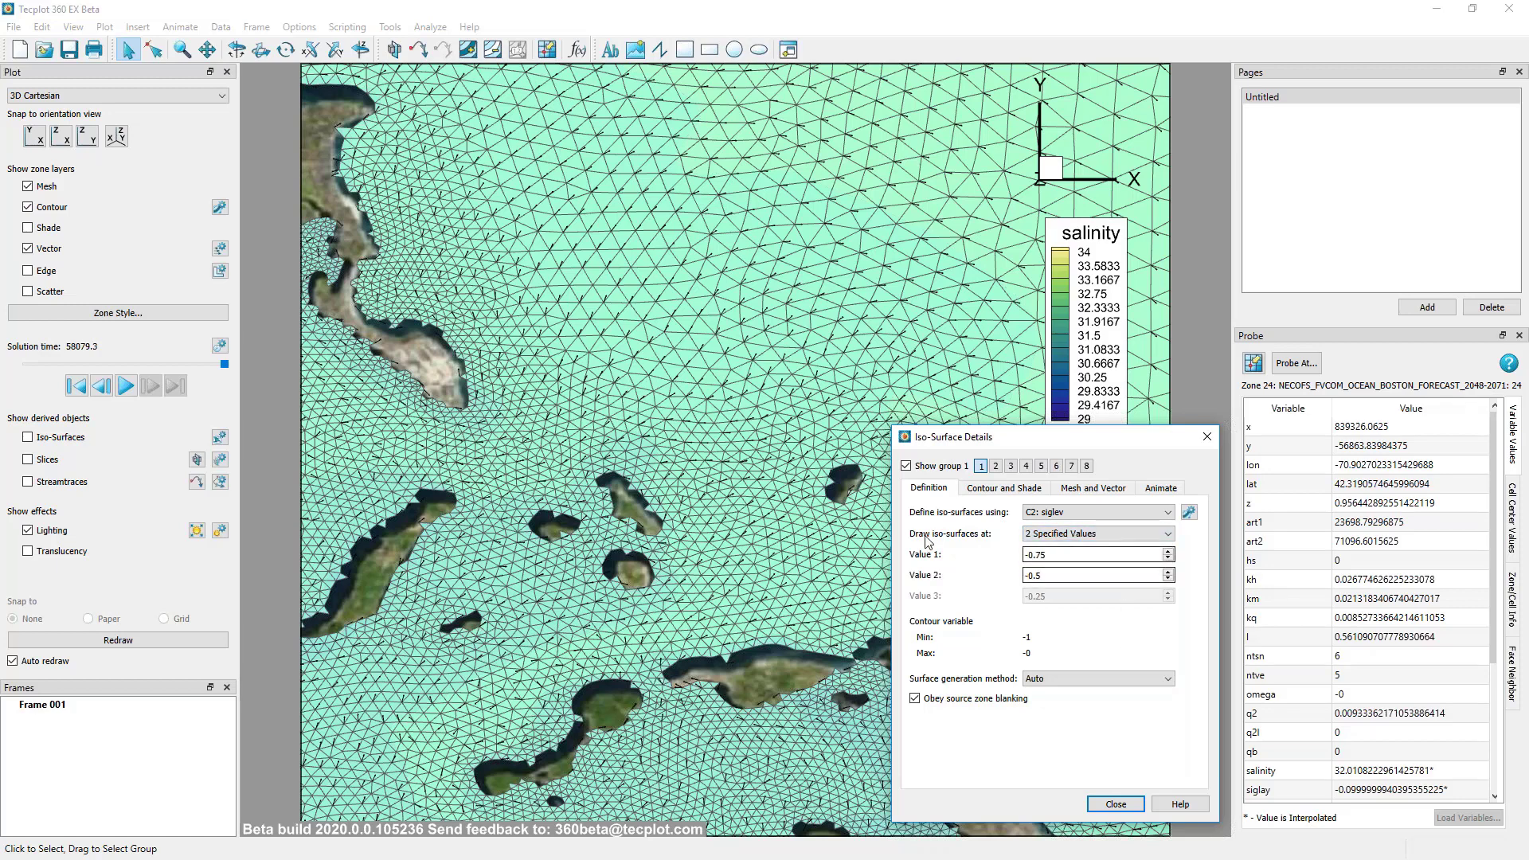
key("Tab")
type("0")
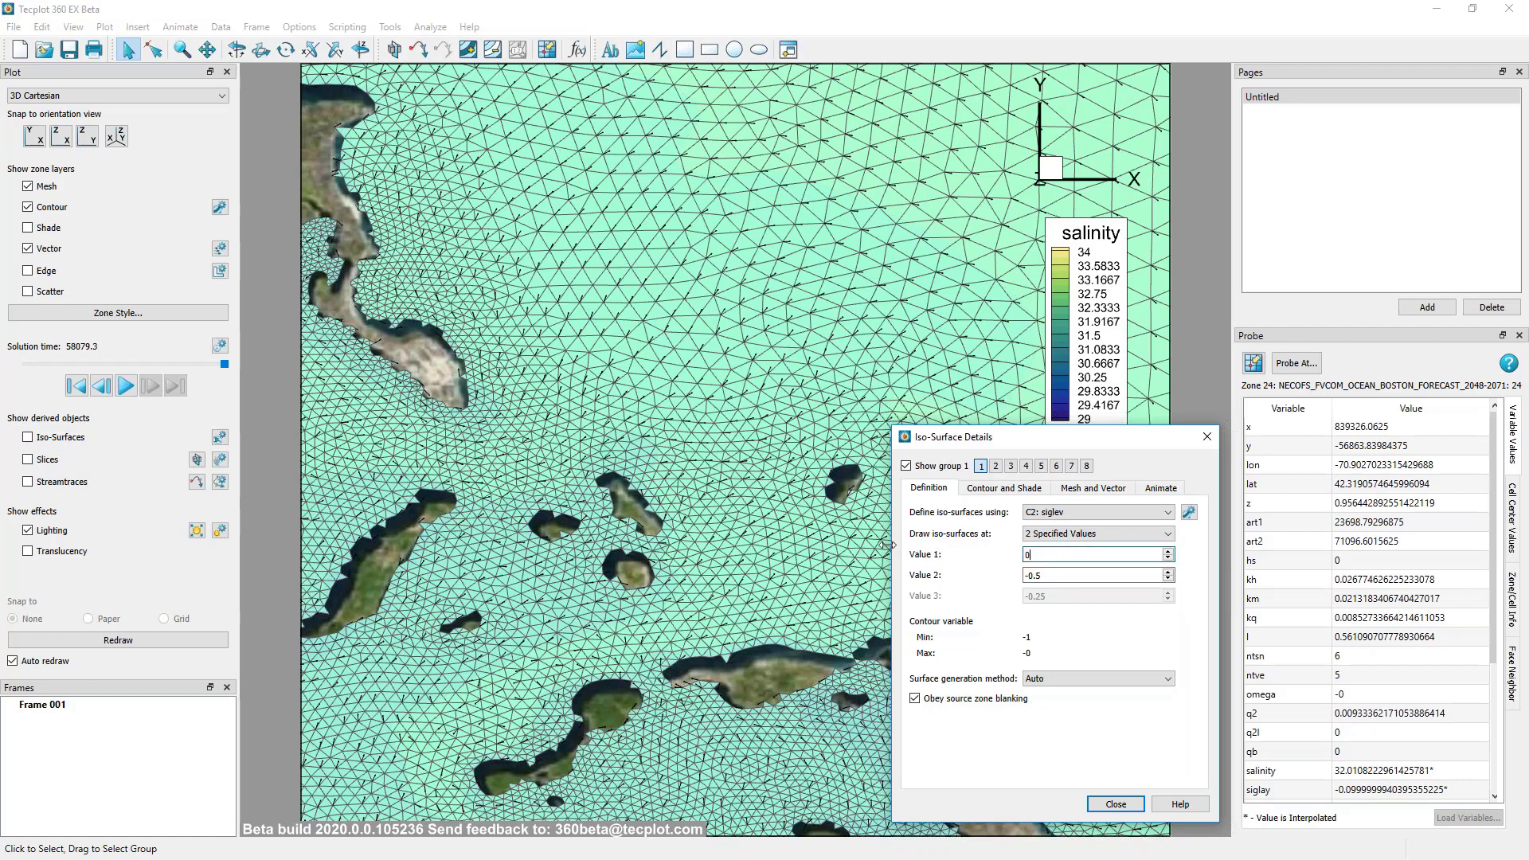
key("Tab")
type("-1")
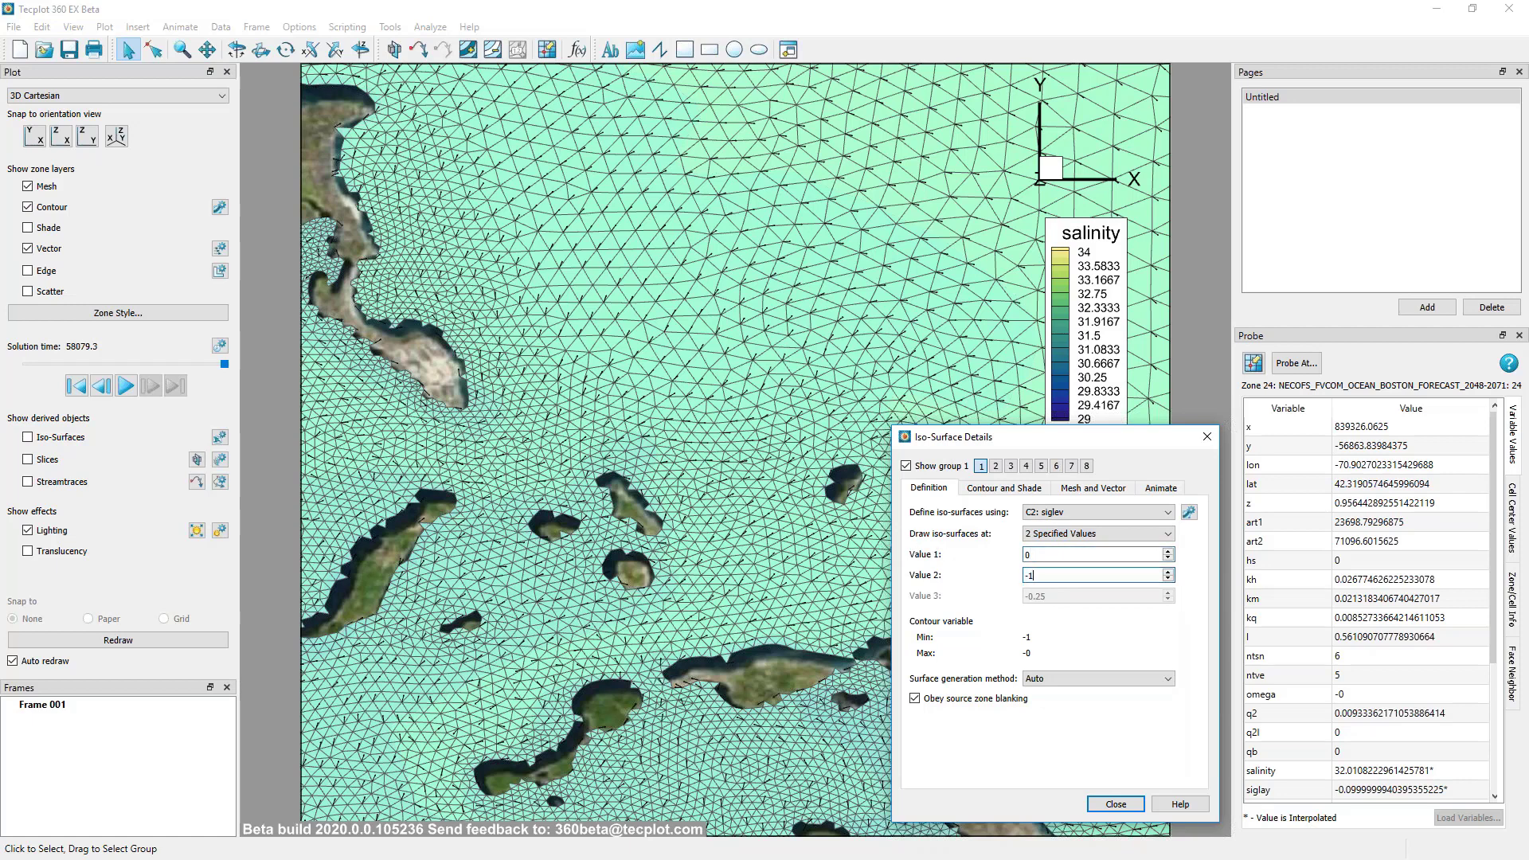
key("Tab")
left_click(1141, 806)
Examine the ocean model and its seaward boundary from a tilted, rotated 3D view.
right_click_drag(772, 646, 402, 389, "ctrl")
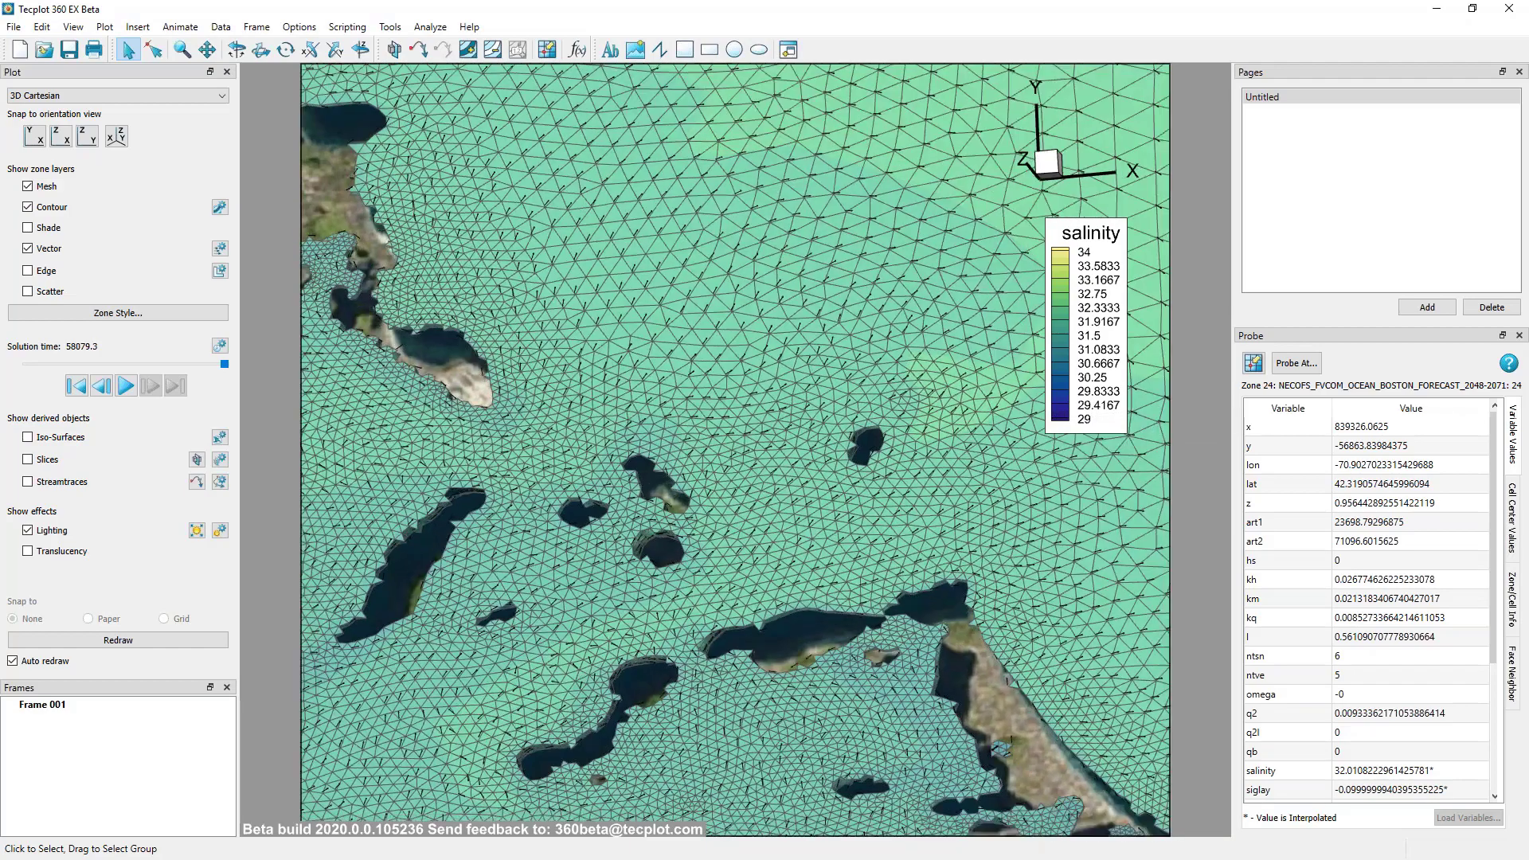
right_click_drag(967, 566, 759, 232, "ctrl")
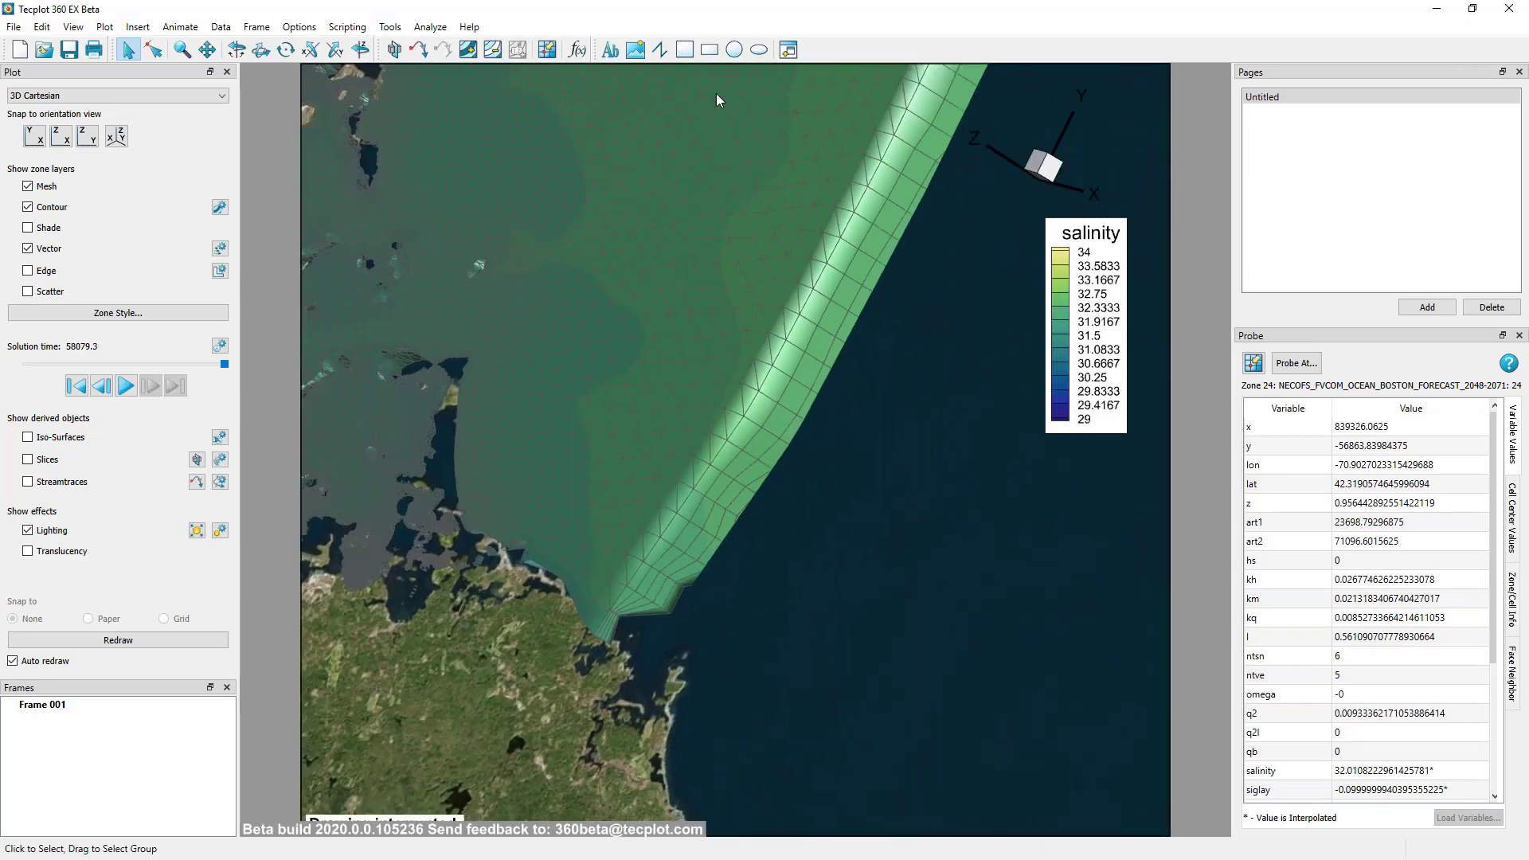
scroll(1024, 335, "down", 2)
right_click_drag(1024, 334, 1045, 599)
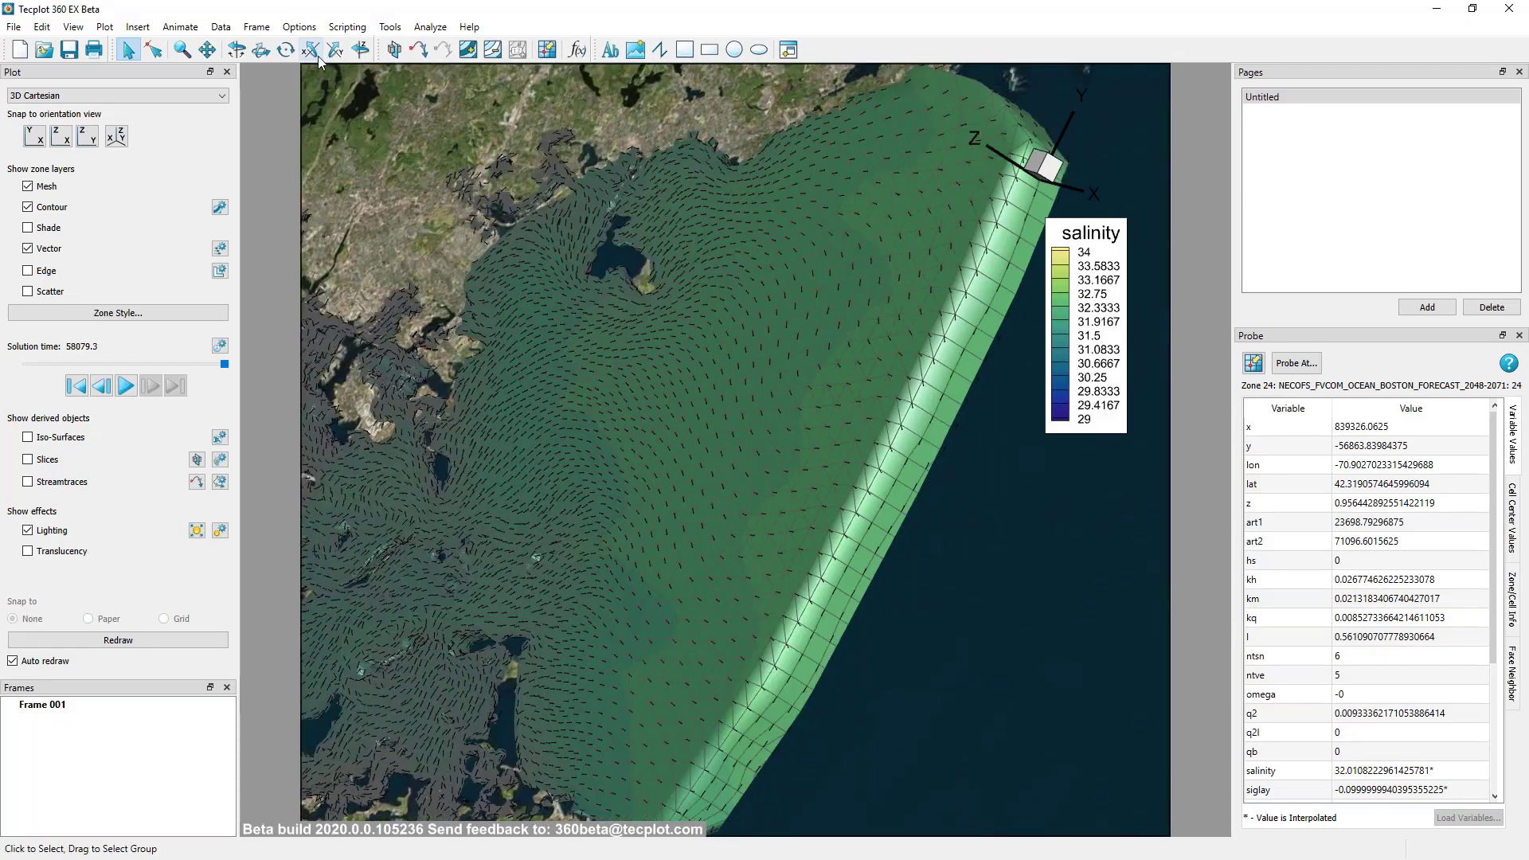
left_click(335, 49)
left_click_drag(664, 225, 515, 225)
left_click(286, 51)
left_click_drag(739, 353, 744, 449)
right_click_drag(638, 505, 847, 384)
left_click(130, 51)
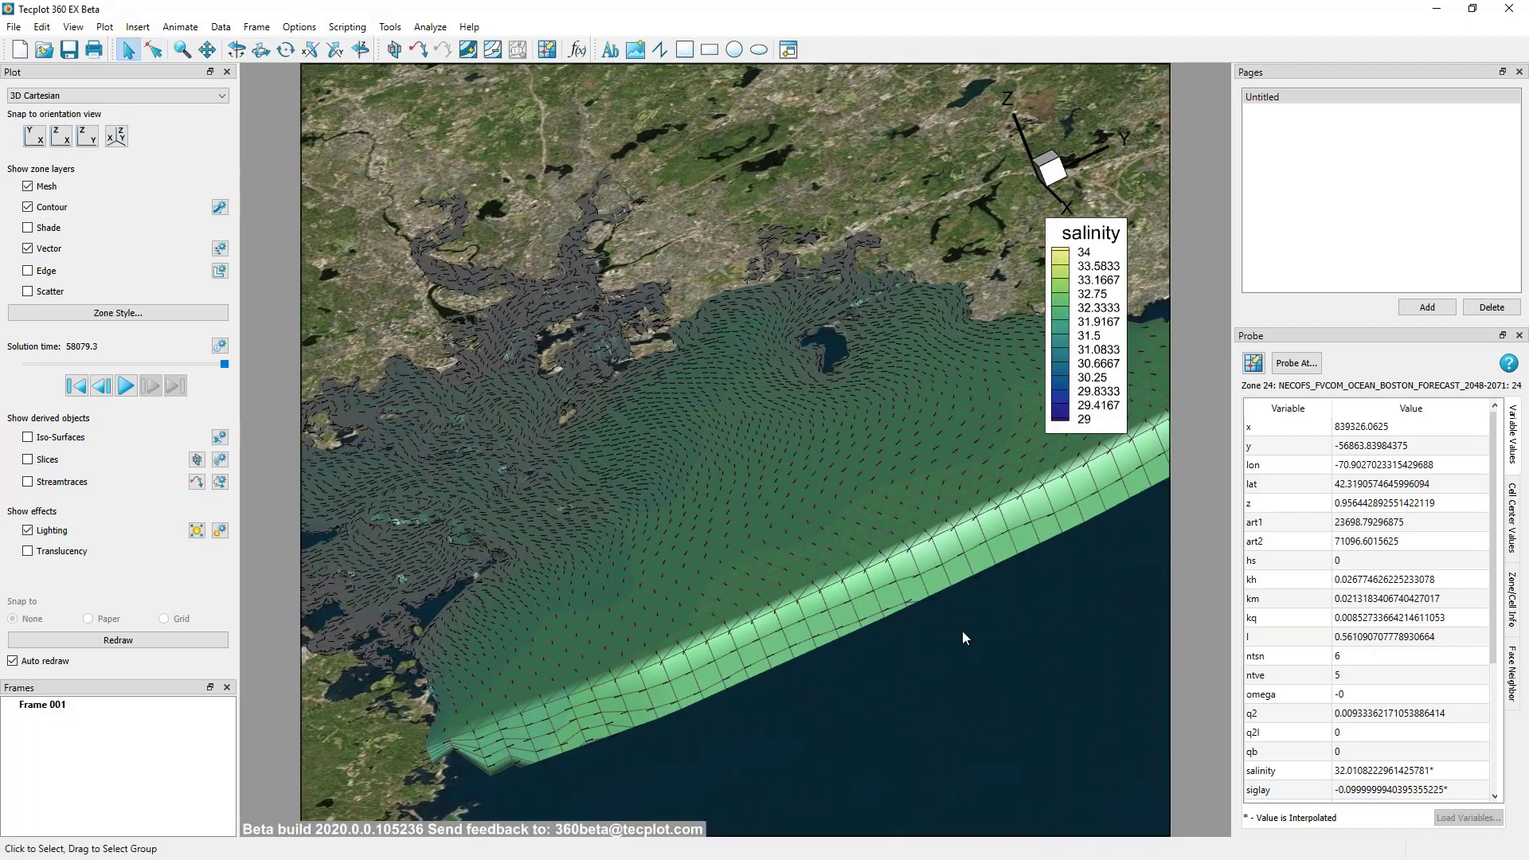
right_click_drag(881, 599, 722, 561)
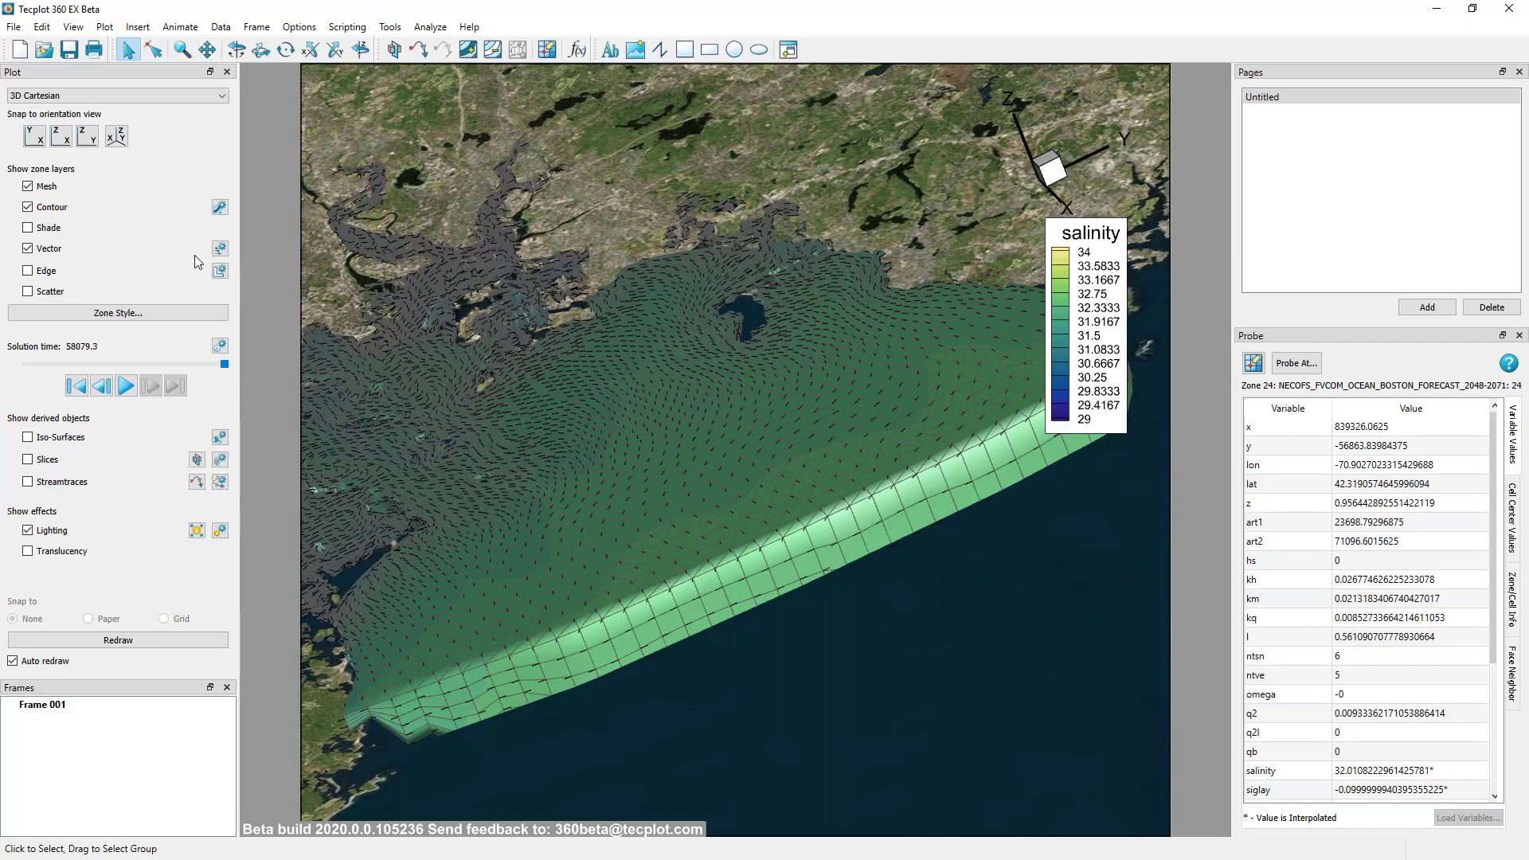
Hide the mesh, contour and vector zone layers and show the iso-surfaces.
left_click(27, 185)
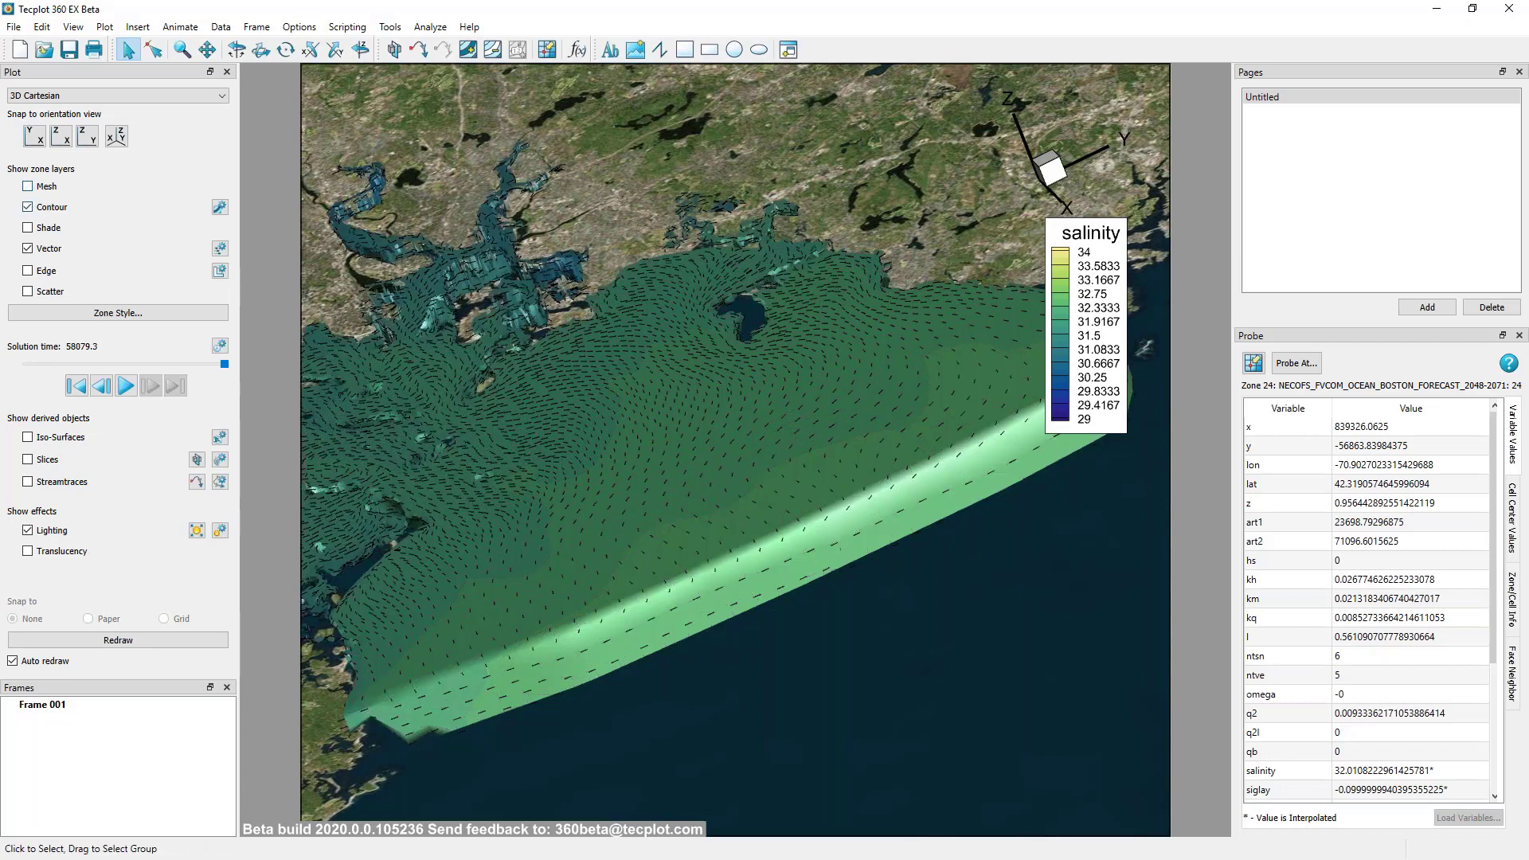
left_click(28, 207)
left_click(28, 249)
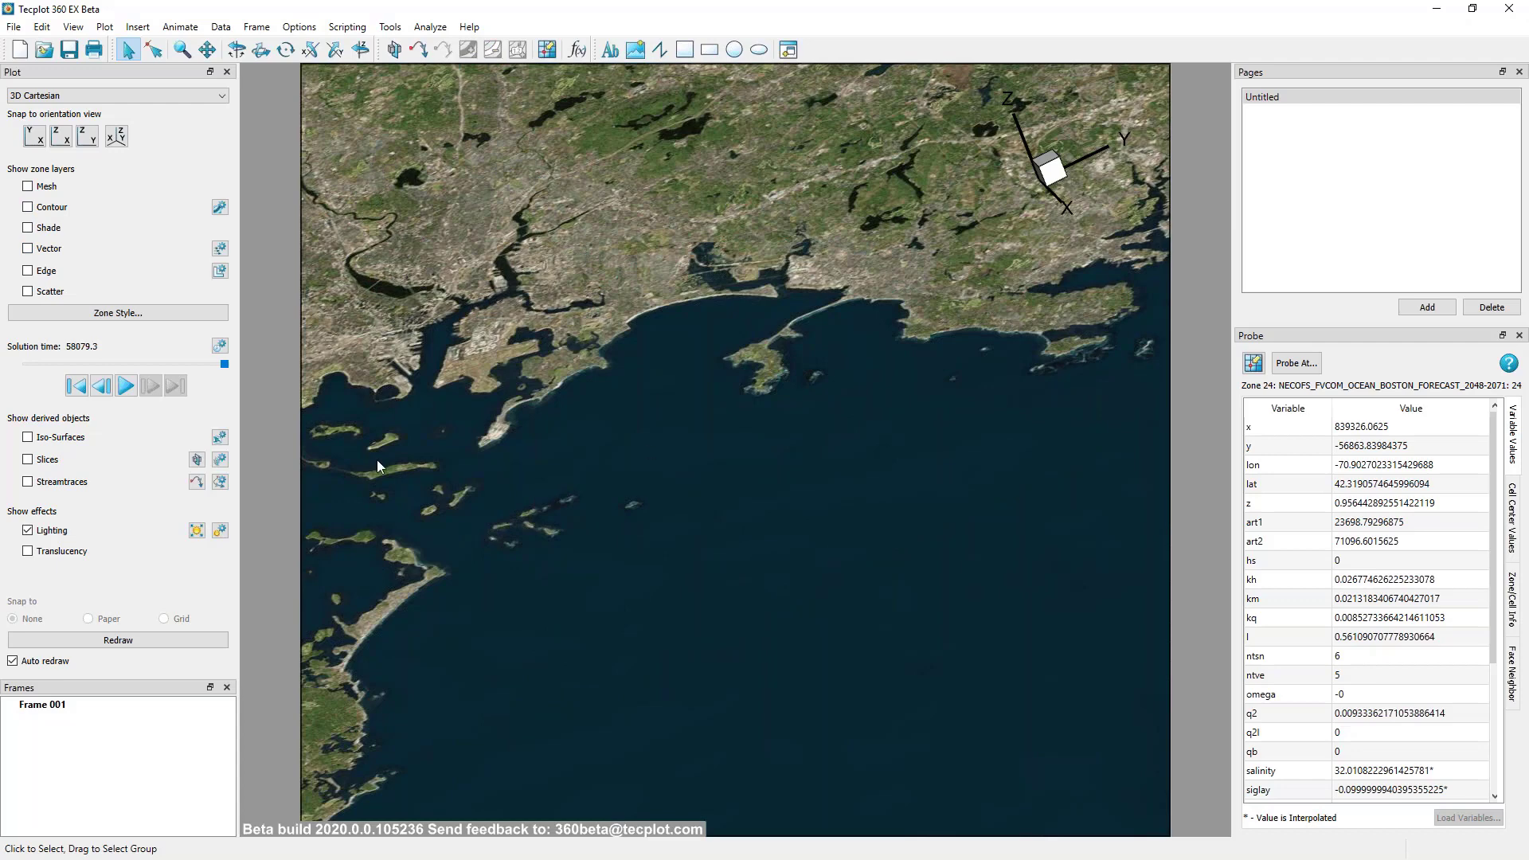
left_click(28, 438)
Place a slice through the water volume between the two iso-surfaces, just inside the seaward edge, and view it from a low angle.
right_click_drag(410, 723, 711, 250)
right_click_drag(623, 354, 526, 224, "ctrl")
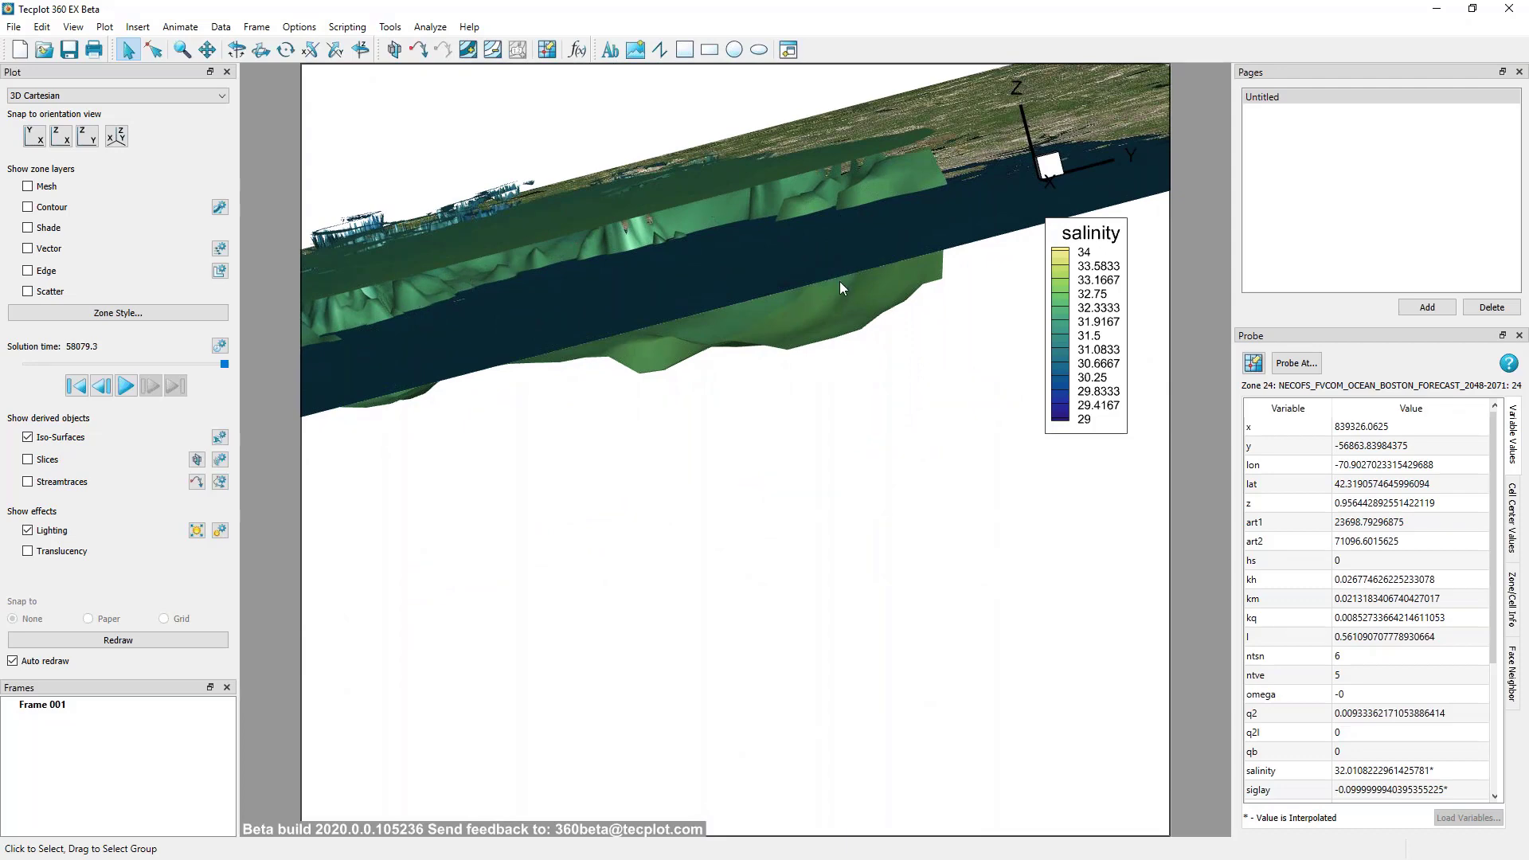
right_click_drag(881, 365, 767, 400, "ctrl")
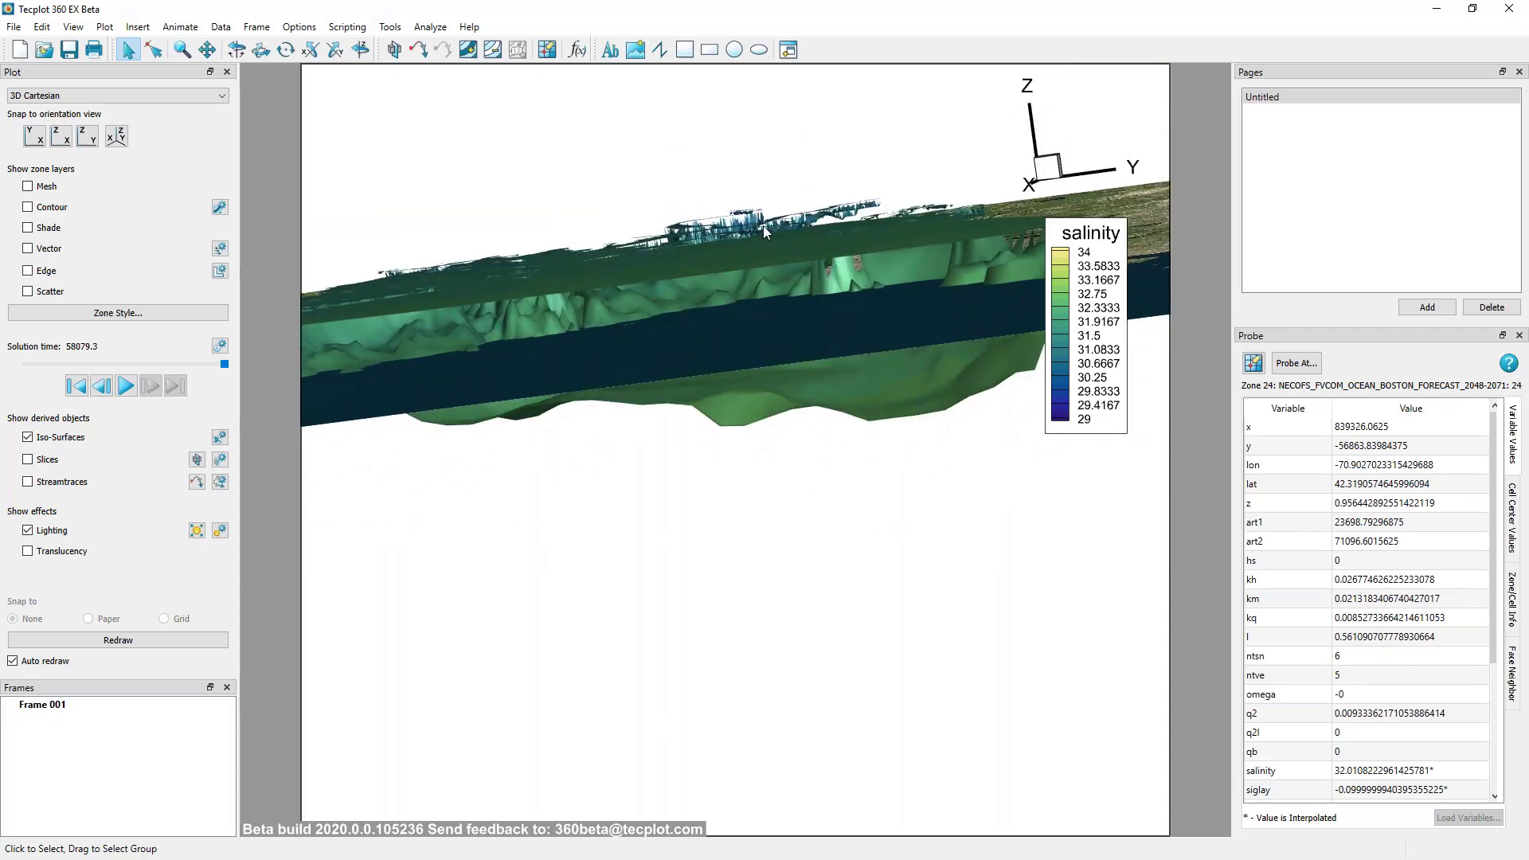
right_click_drag(929, 385, 864, 338, "ctrl")
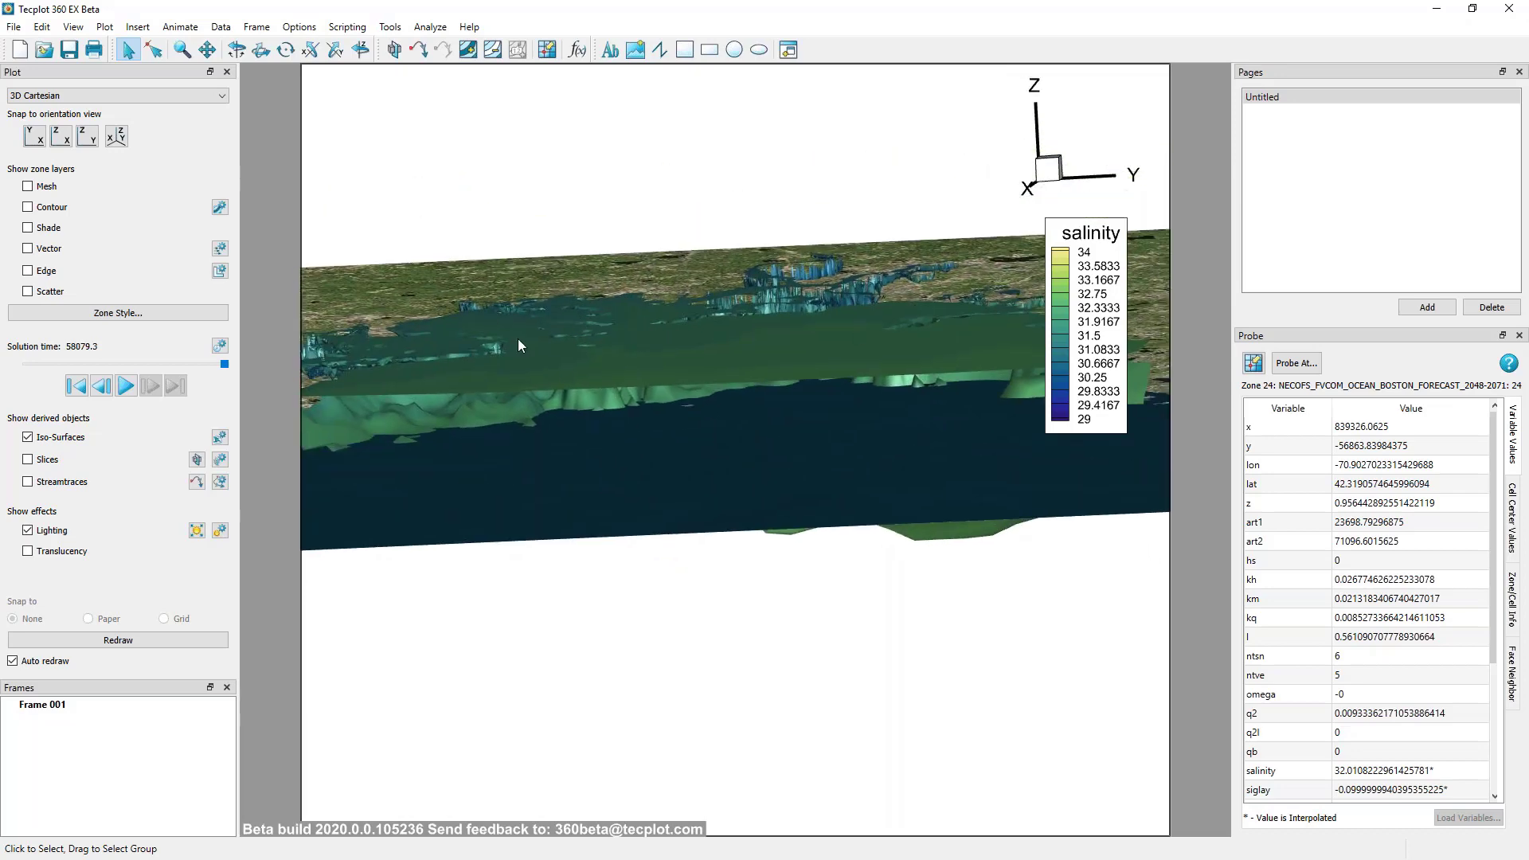
right_click_drag(527, 408, 852, 738, "ctrl")
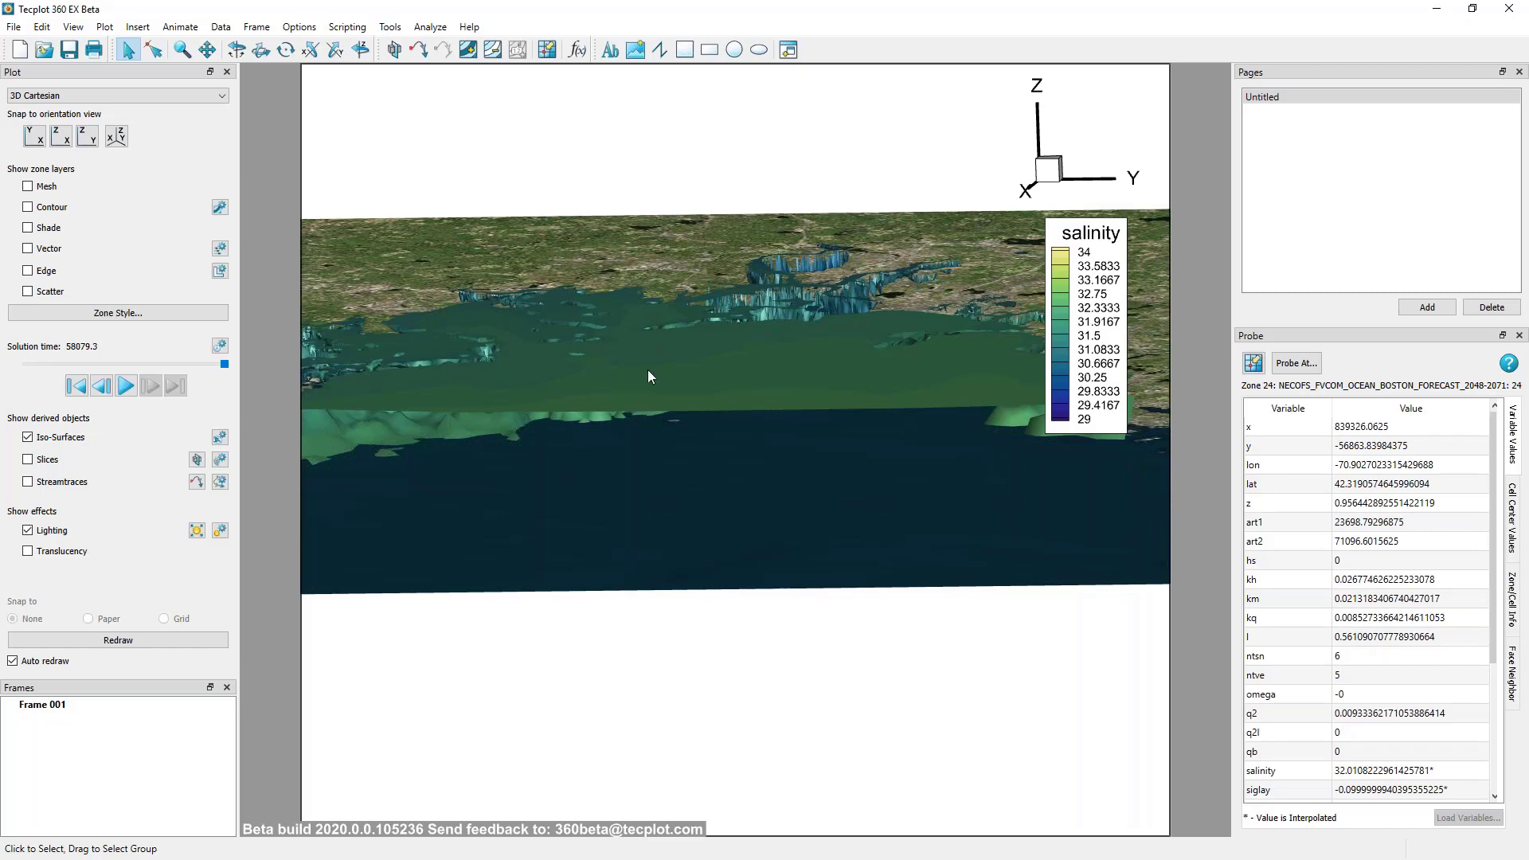
left_click(196, 461)
left_click(685, 381)
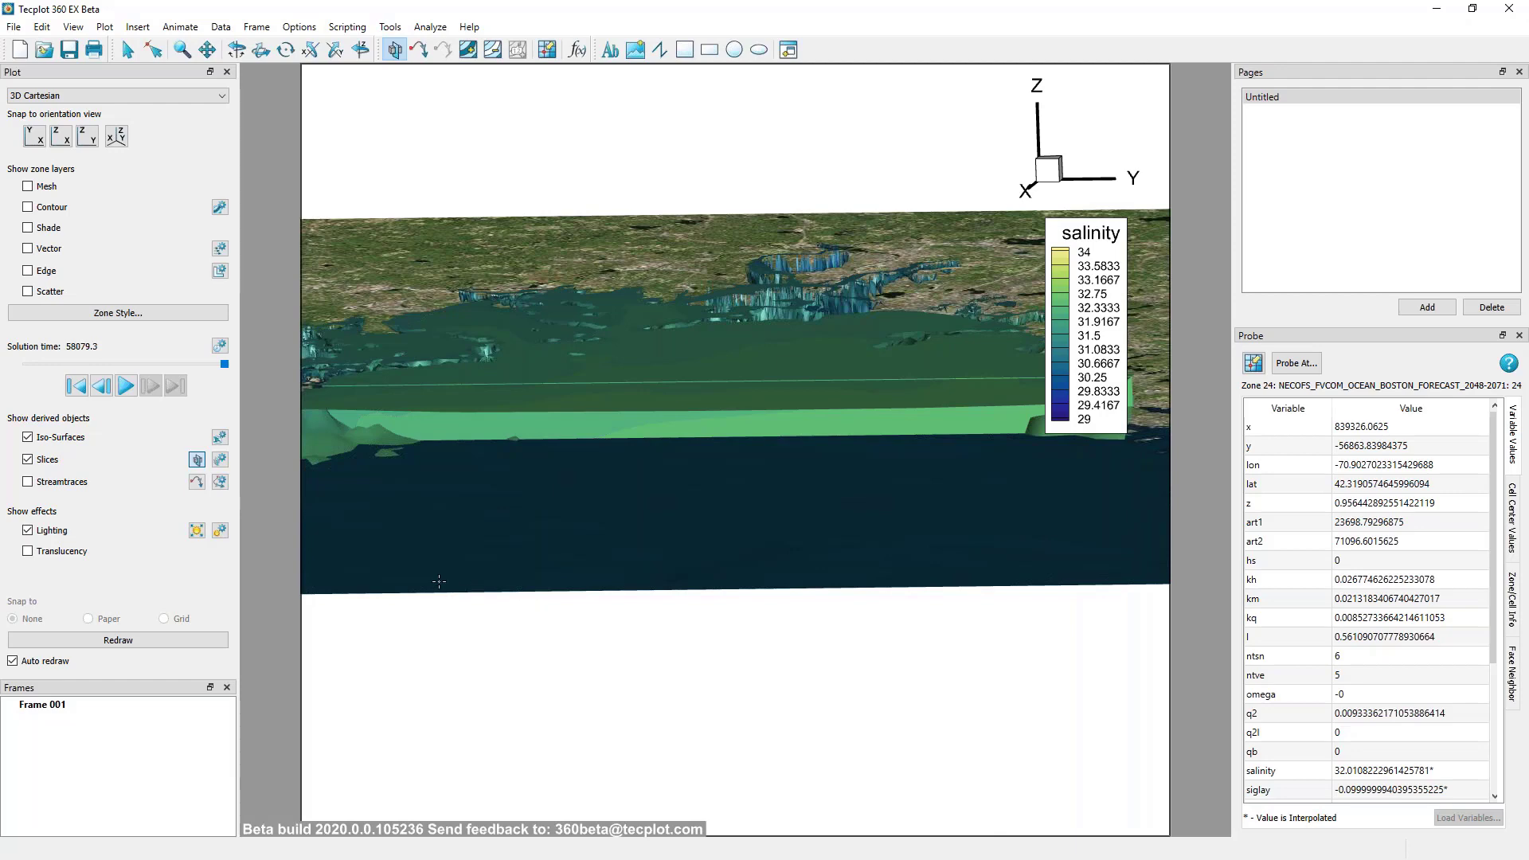
right_click_drag(439, 581, 393, 530, "ctrl")
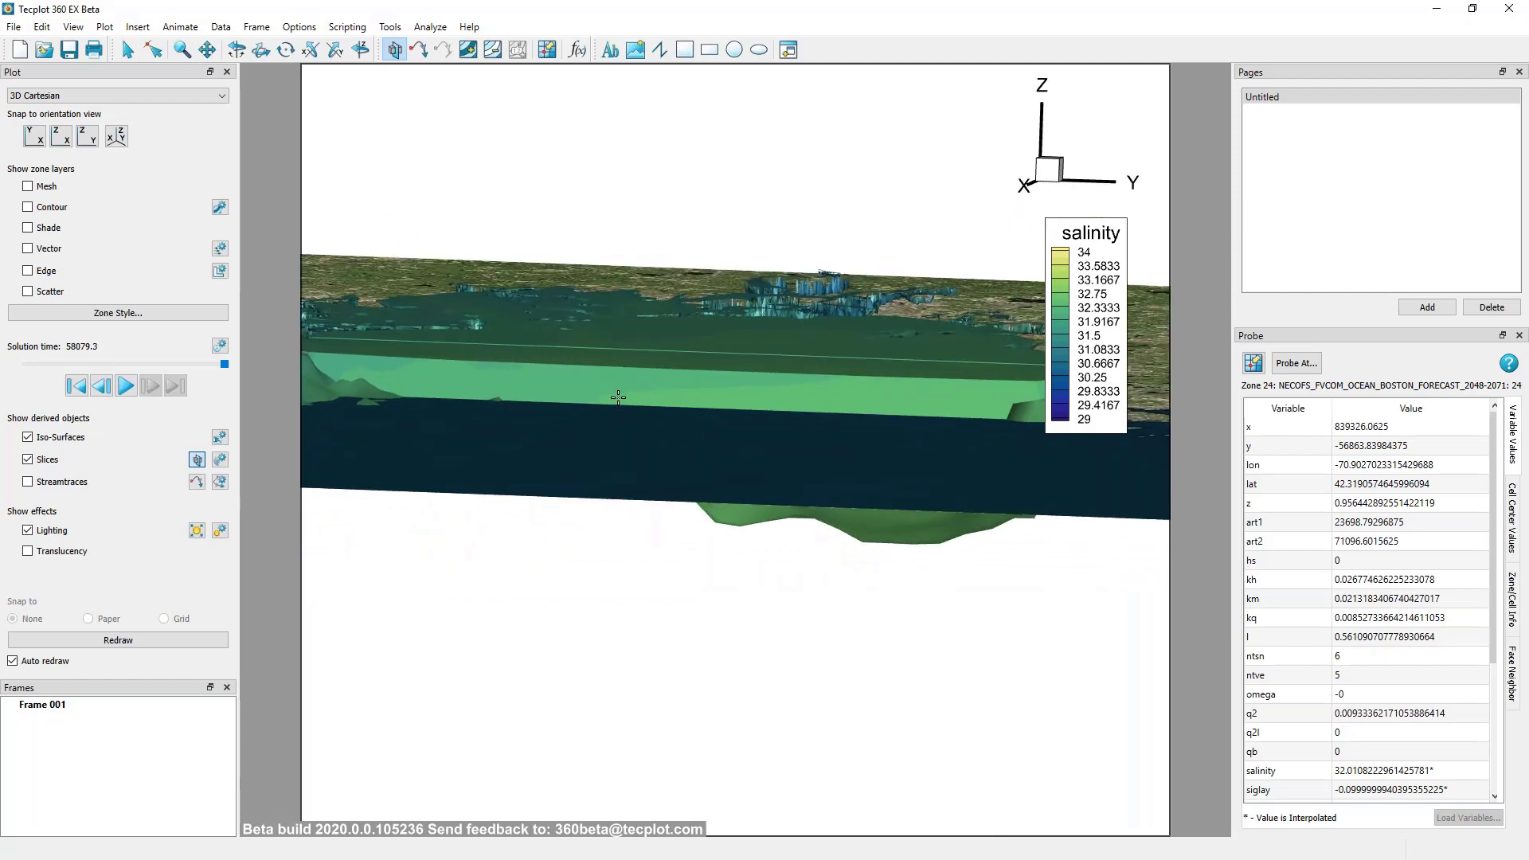
Examine the slice between the two iso-surfaces in a straight YZ side view and tilted 3D views.
right_click_drag(647, 463, 512, 375, "ctrl")
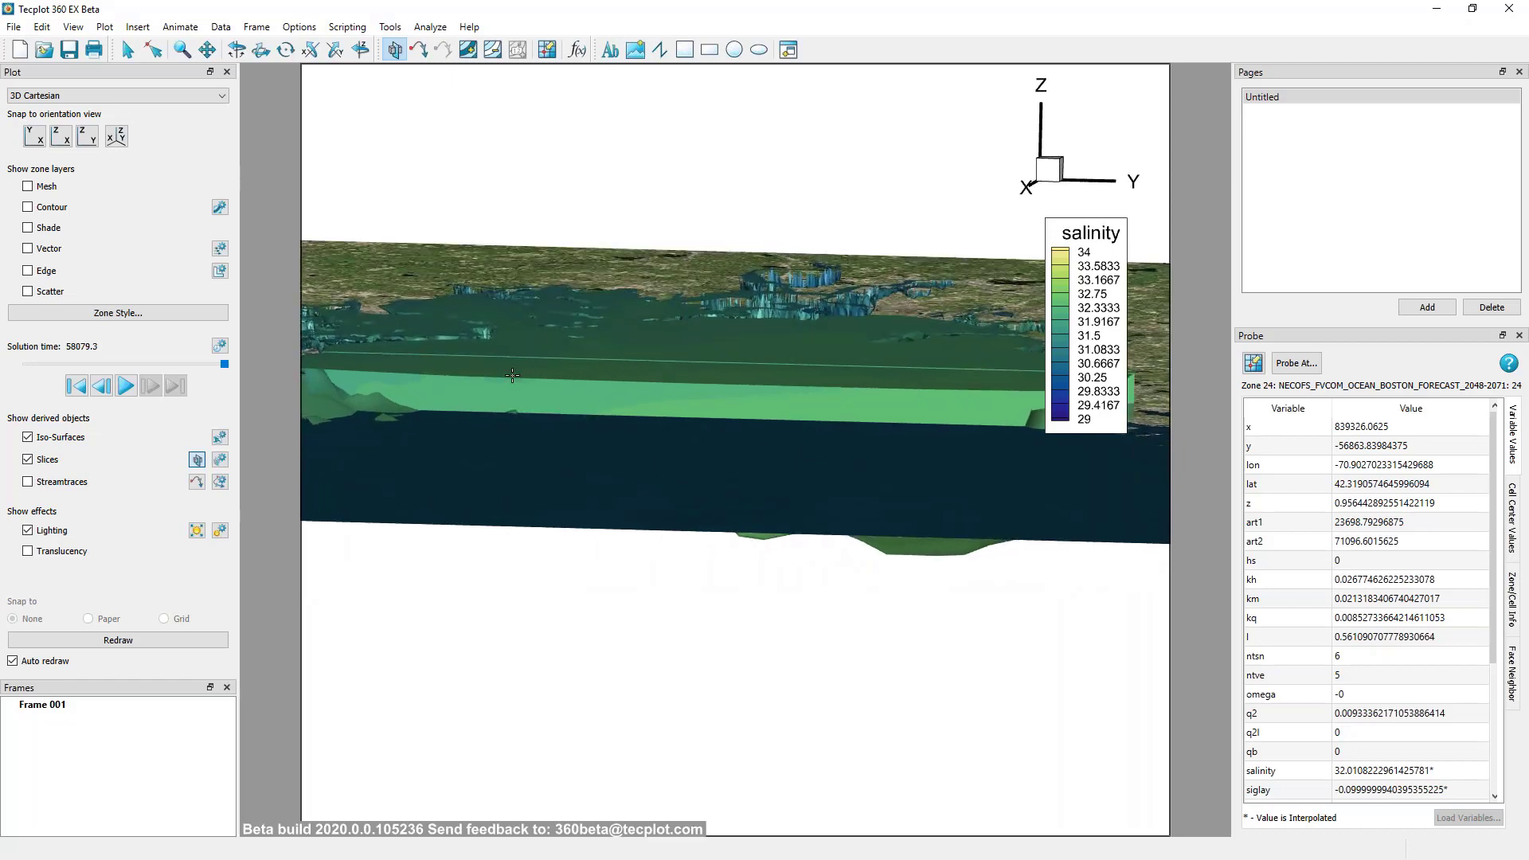
left_click(90, 143)
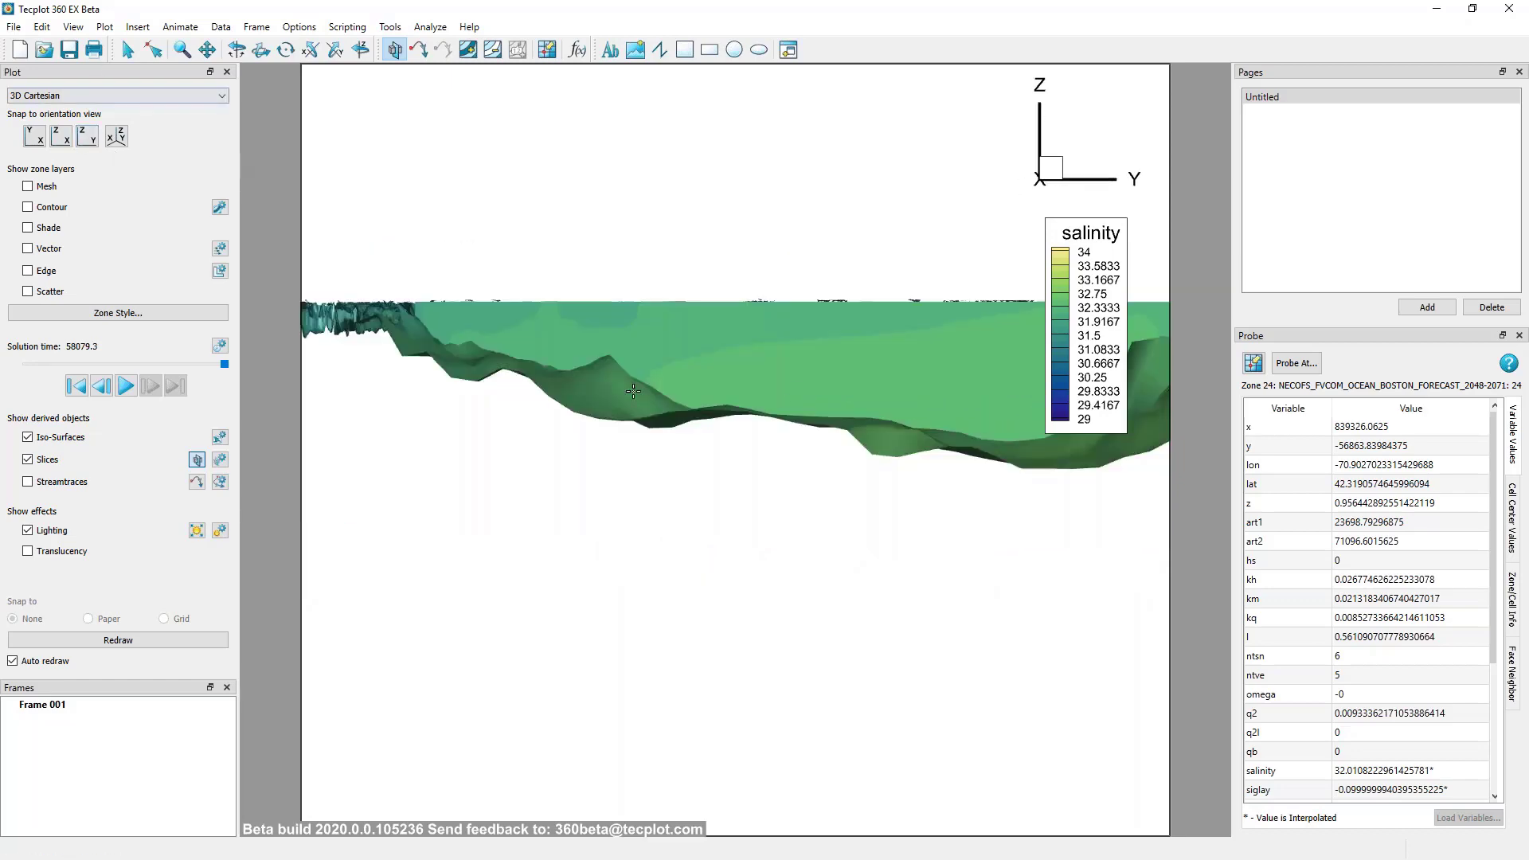
right_click_drag(914, 496, 862, 610)
middle_click_drag(863, 609, 809, 484)
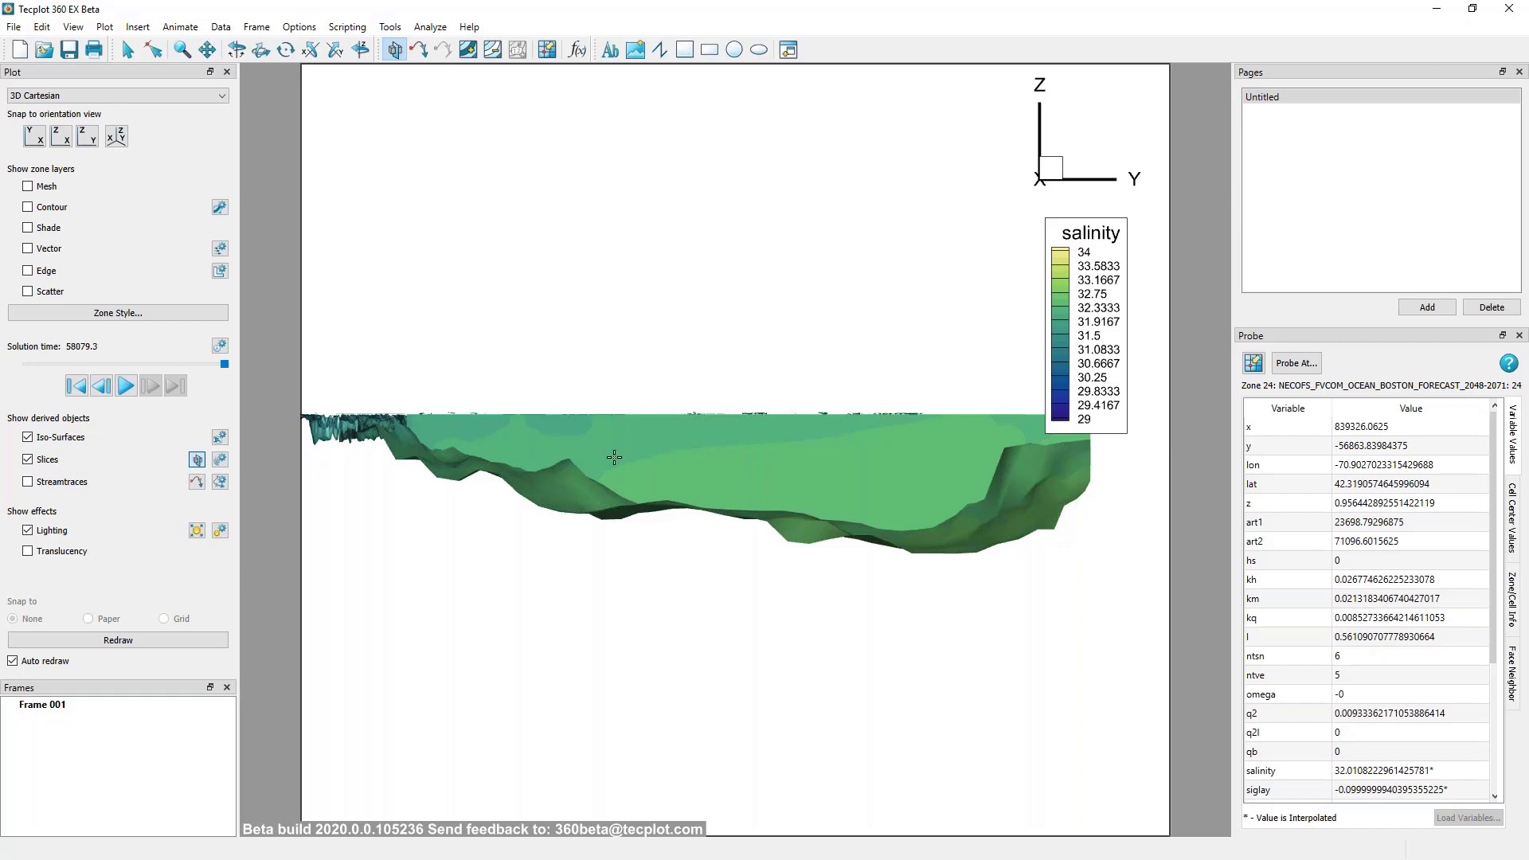
right_click_drag(614, 457, 752, 470, "ctrl")
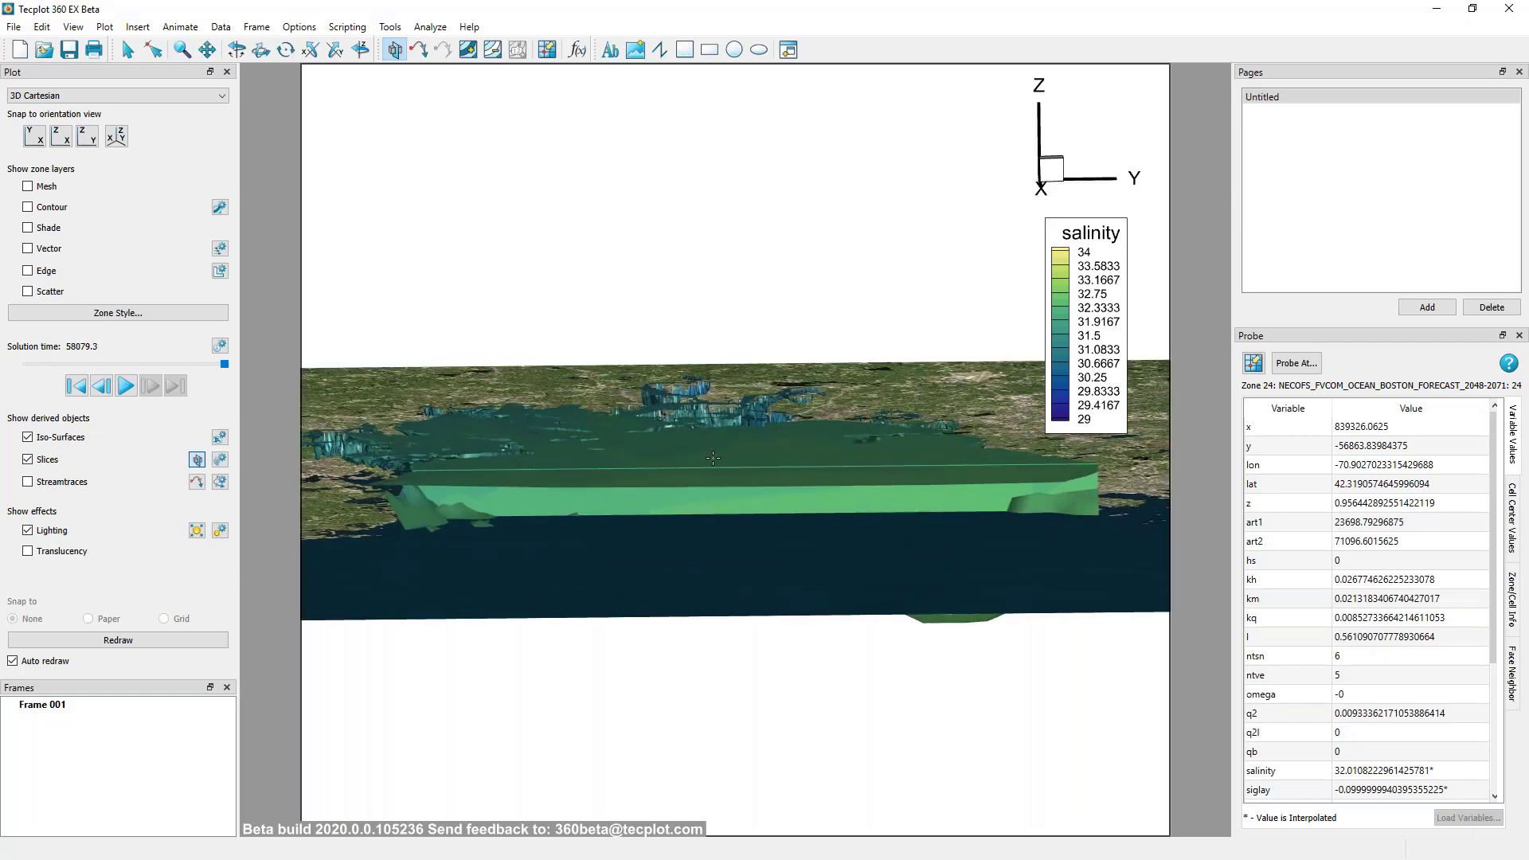
Move the slice through the water volume, place it at the seaward edge and view it straight on in the YZ plane.
left_click_drag(713, 457, 727, 462)
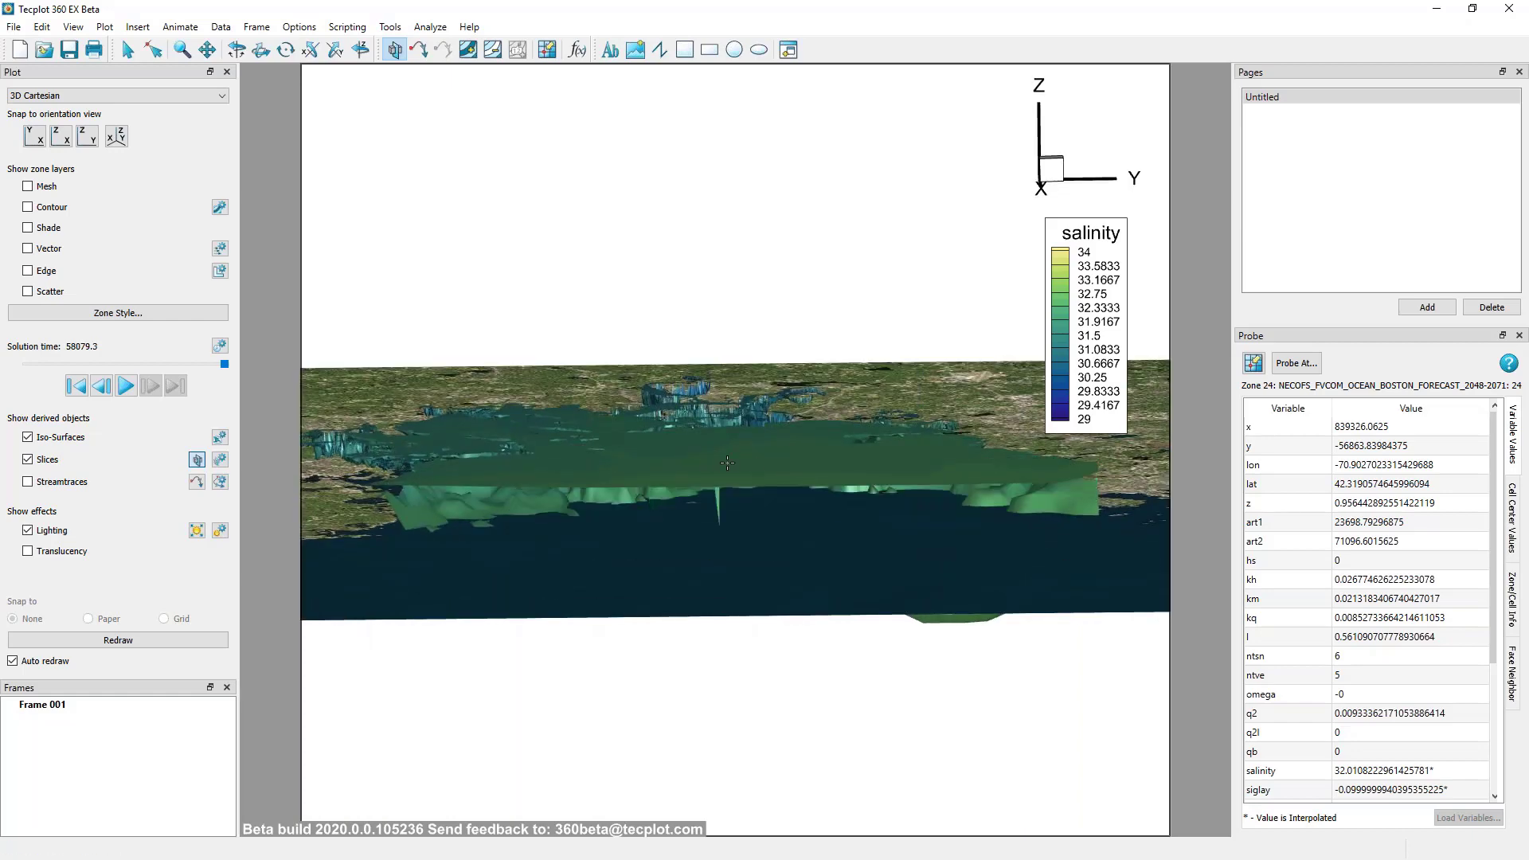
right_click_drag(782, 567, 819, 461, "ctrl")
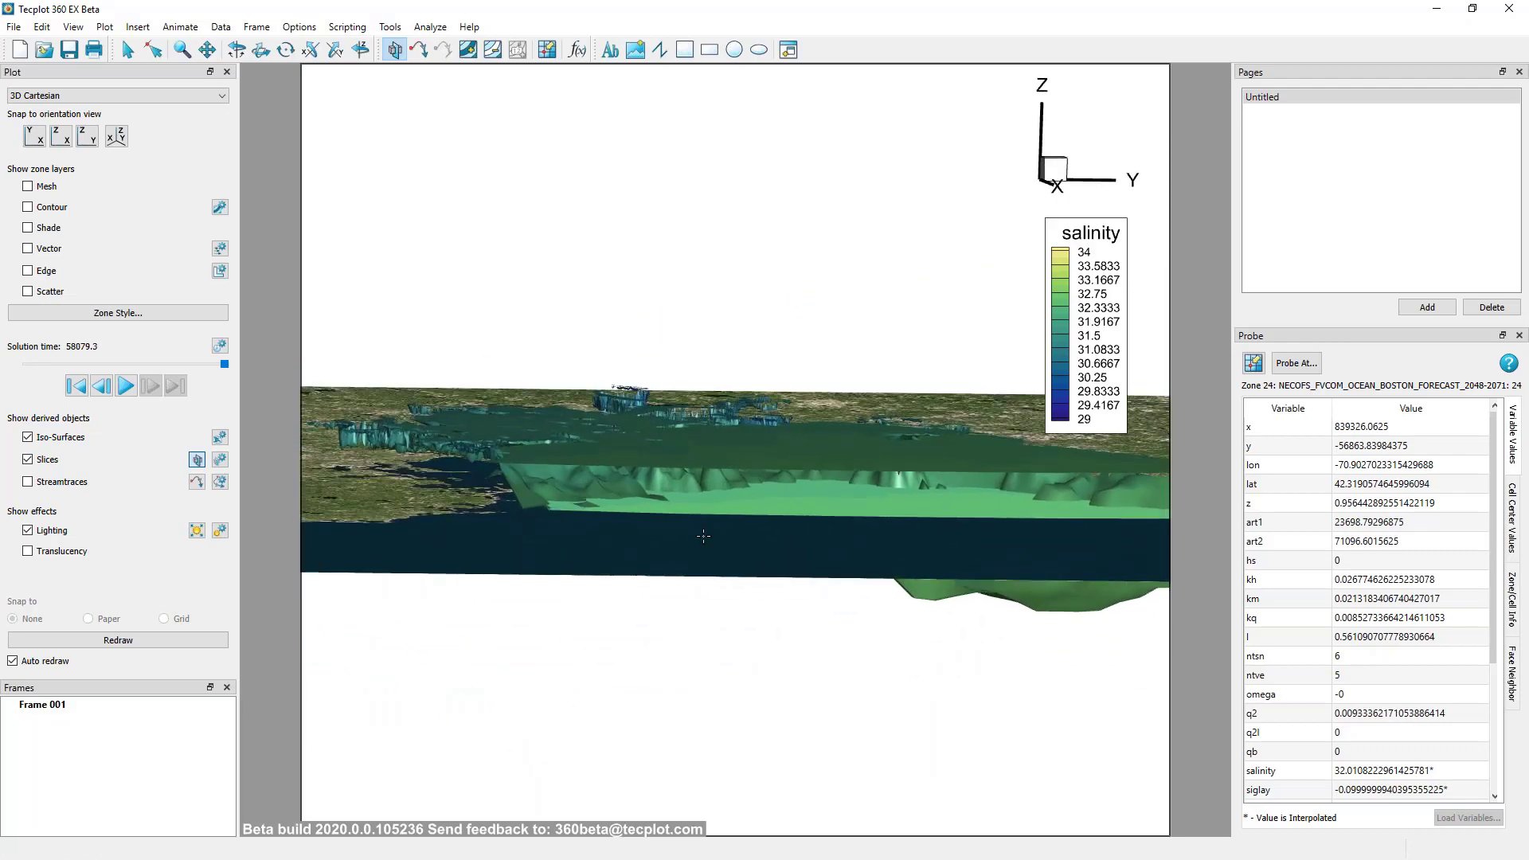
right_click_drag(901, 511, 781, 539, "ctrl")
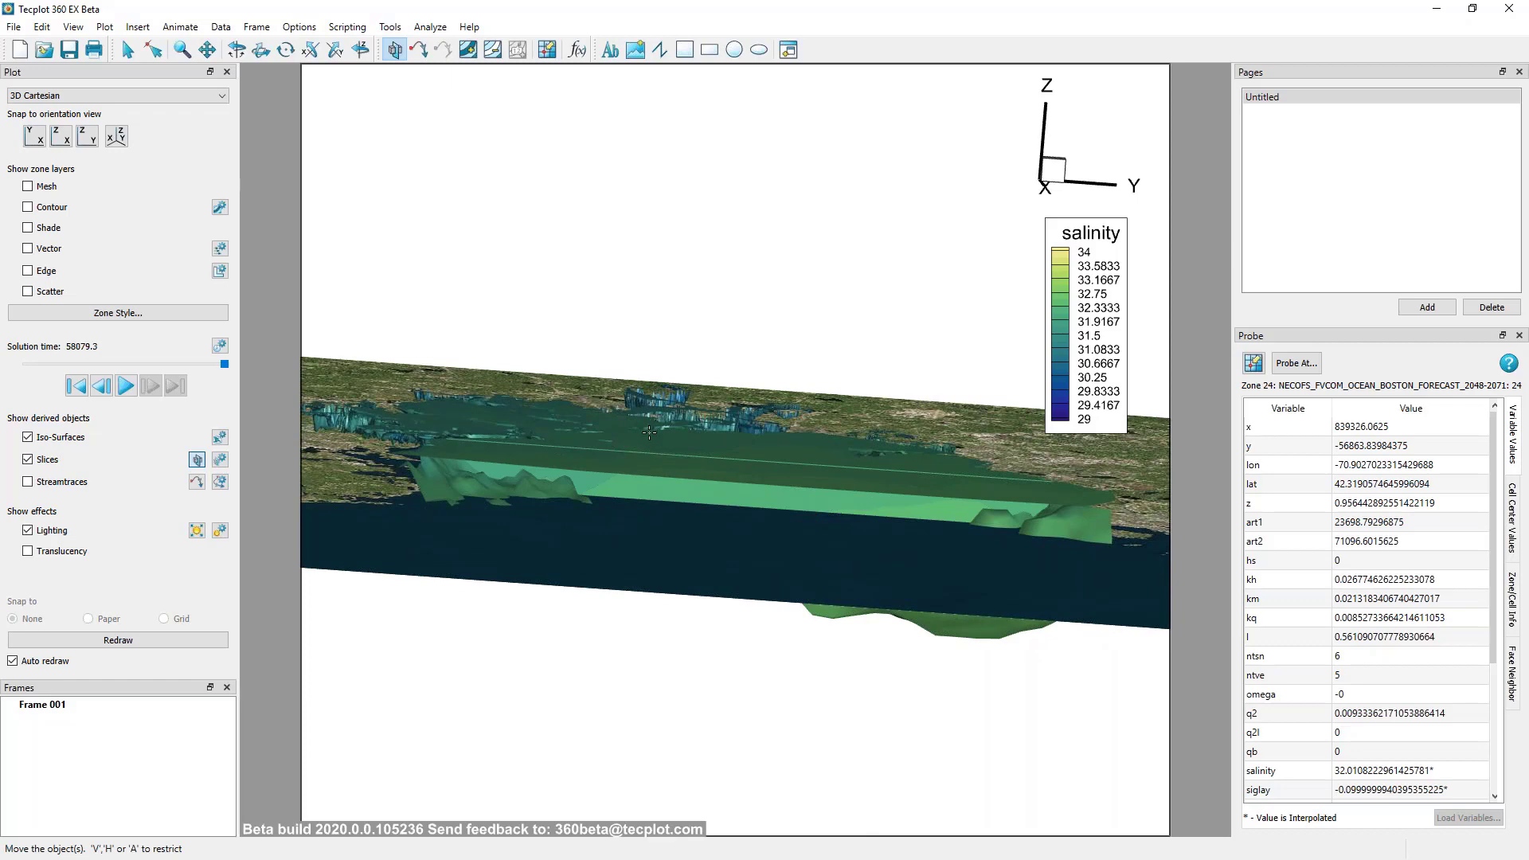
right_click_drag(699, 406, 543, 273, "ctrl")
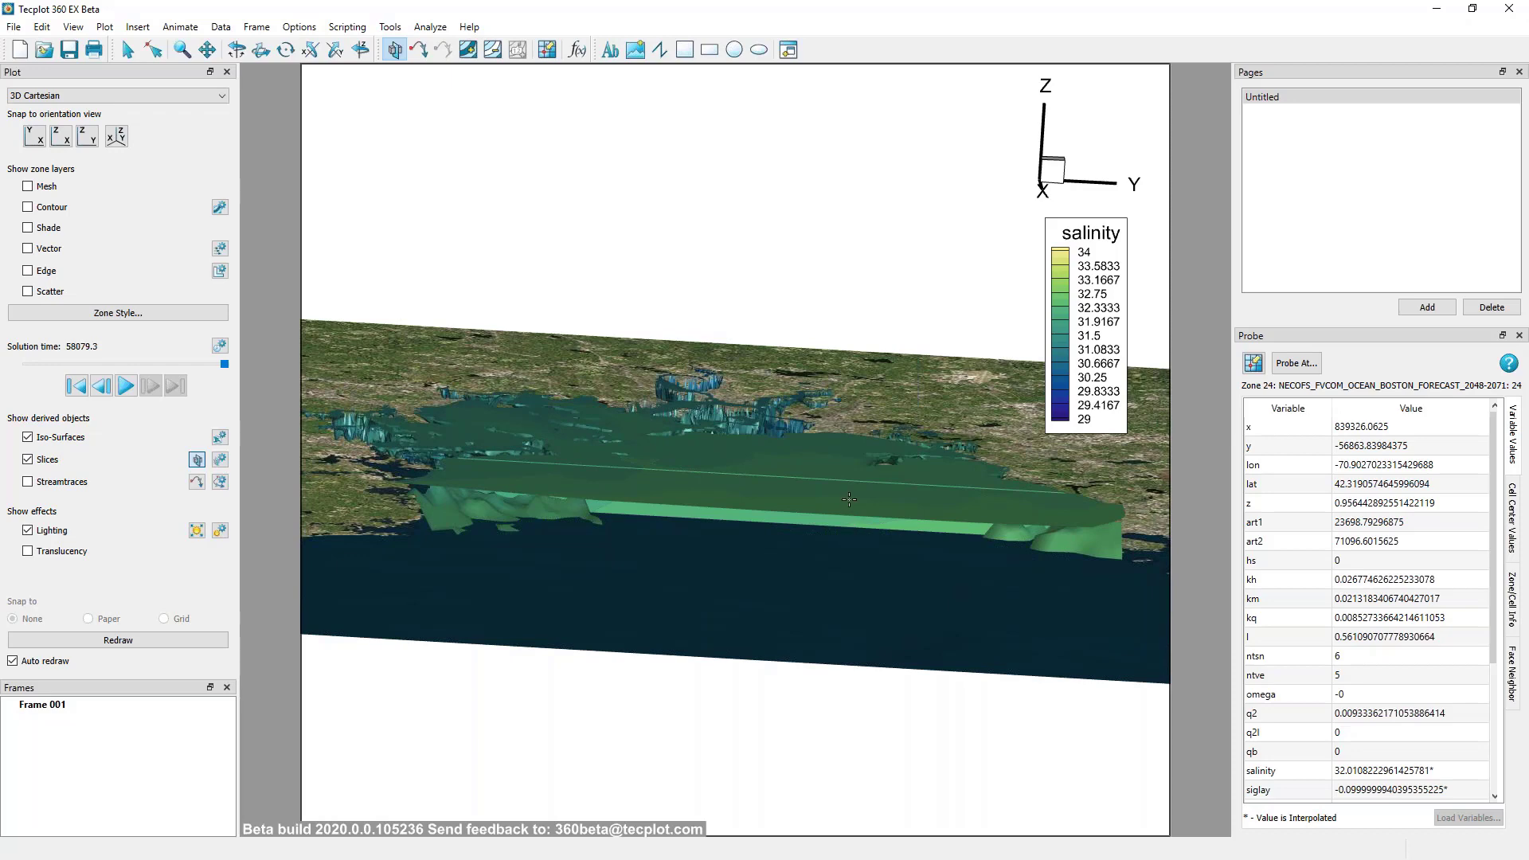
left_click(813, 505)
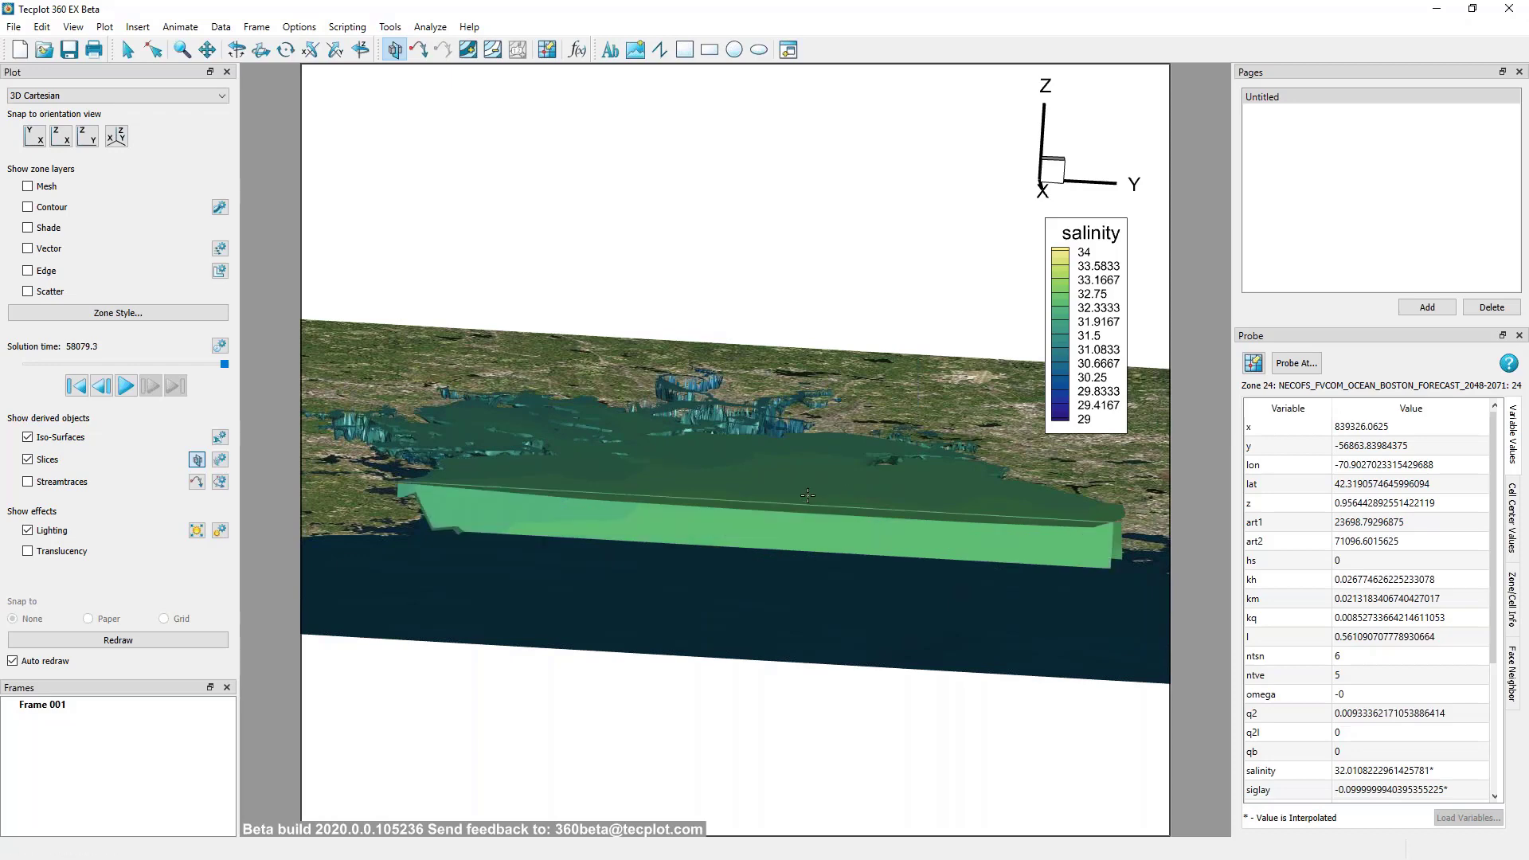
left_click(87, 136)
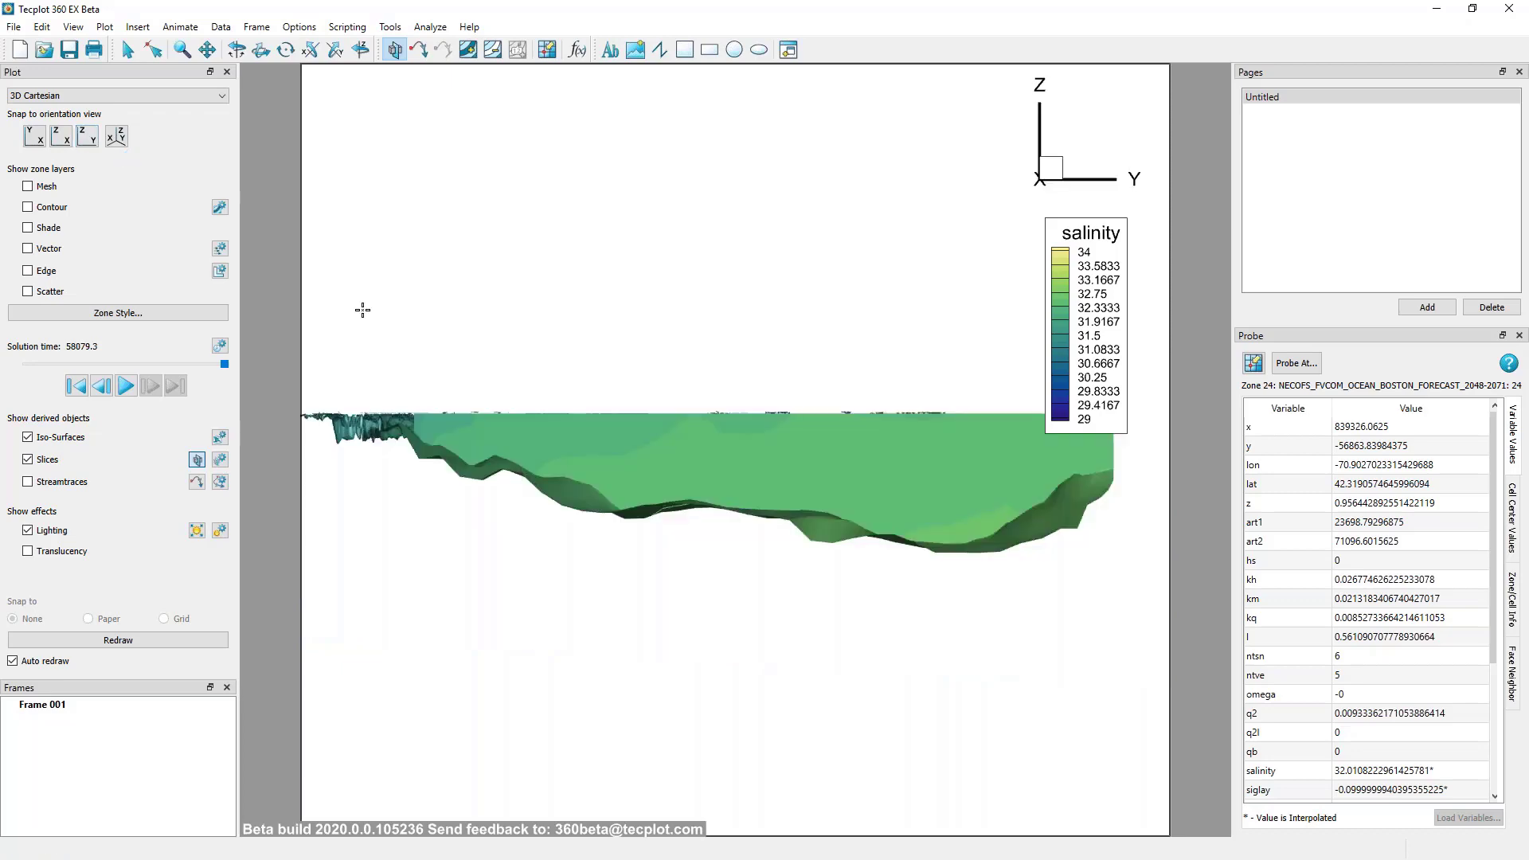
Open the details of the slice in the plot and review its X-plane definition with the dialog moved aside.
left_click(128, 49)
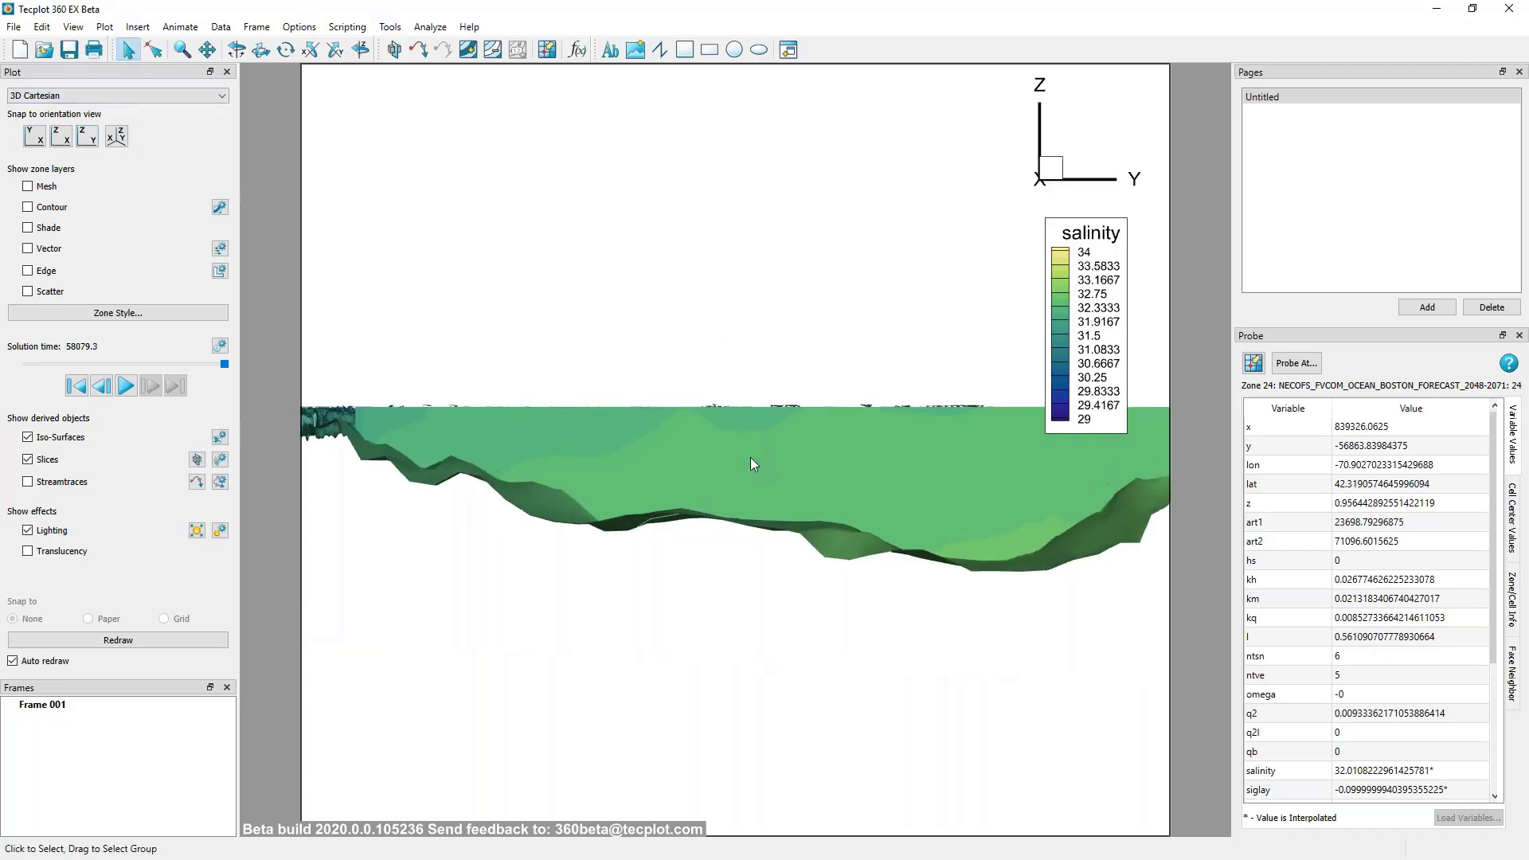
right_click_drag(751, 459, 711, 492)
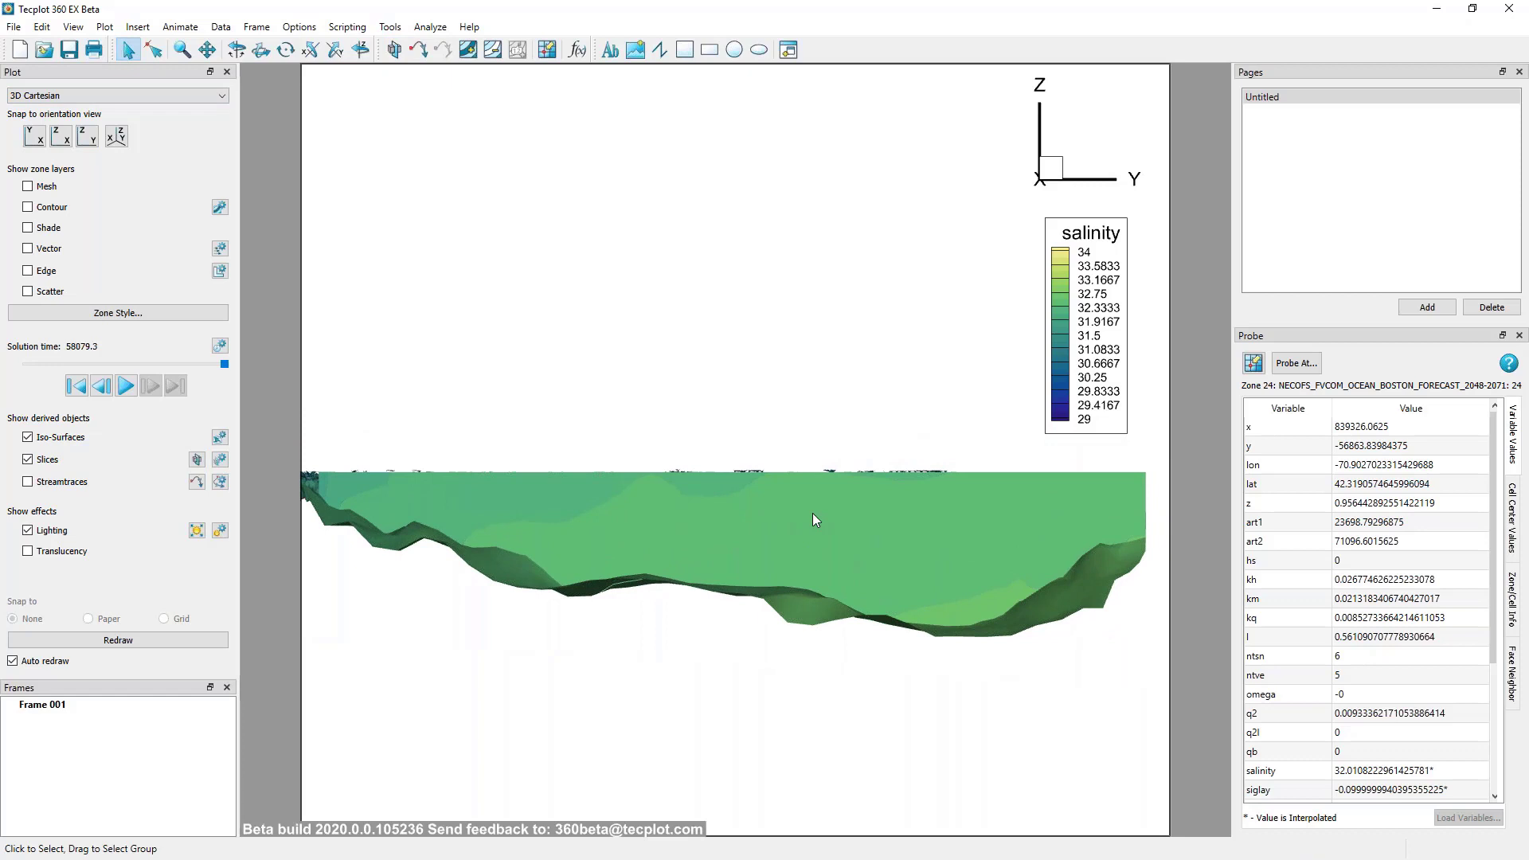
double_click(739, 535)
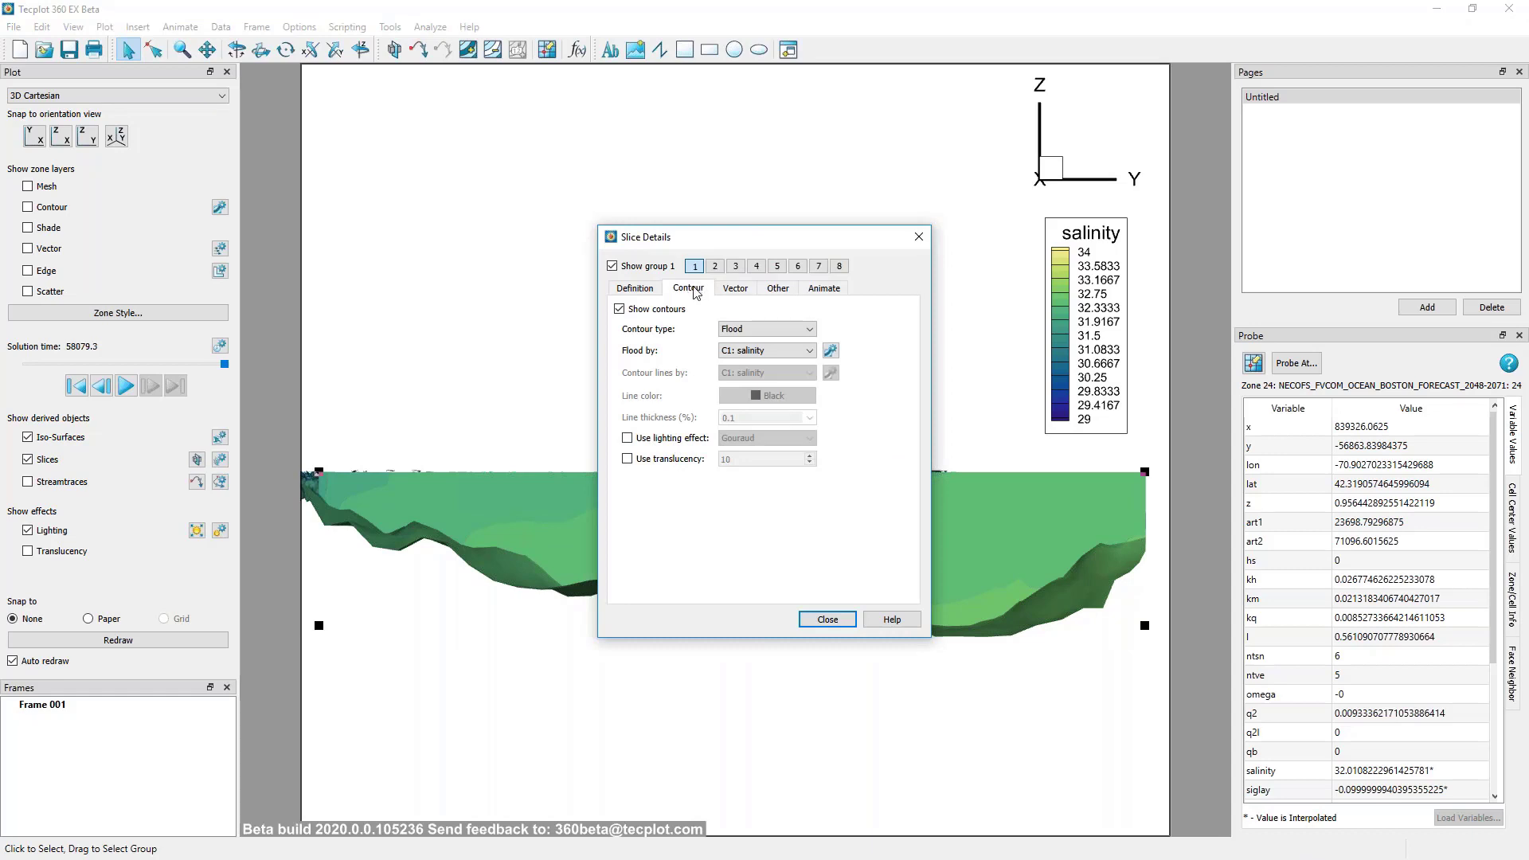
left_click(635, 288)
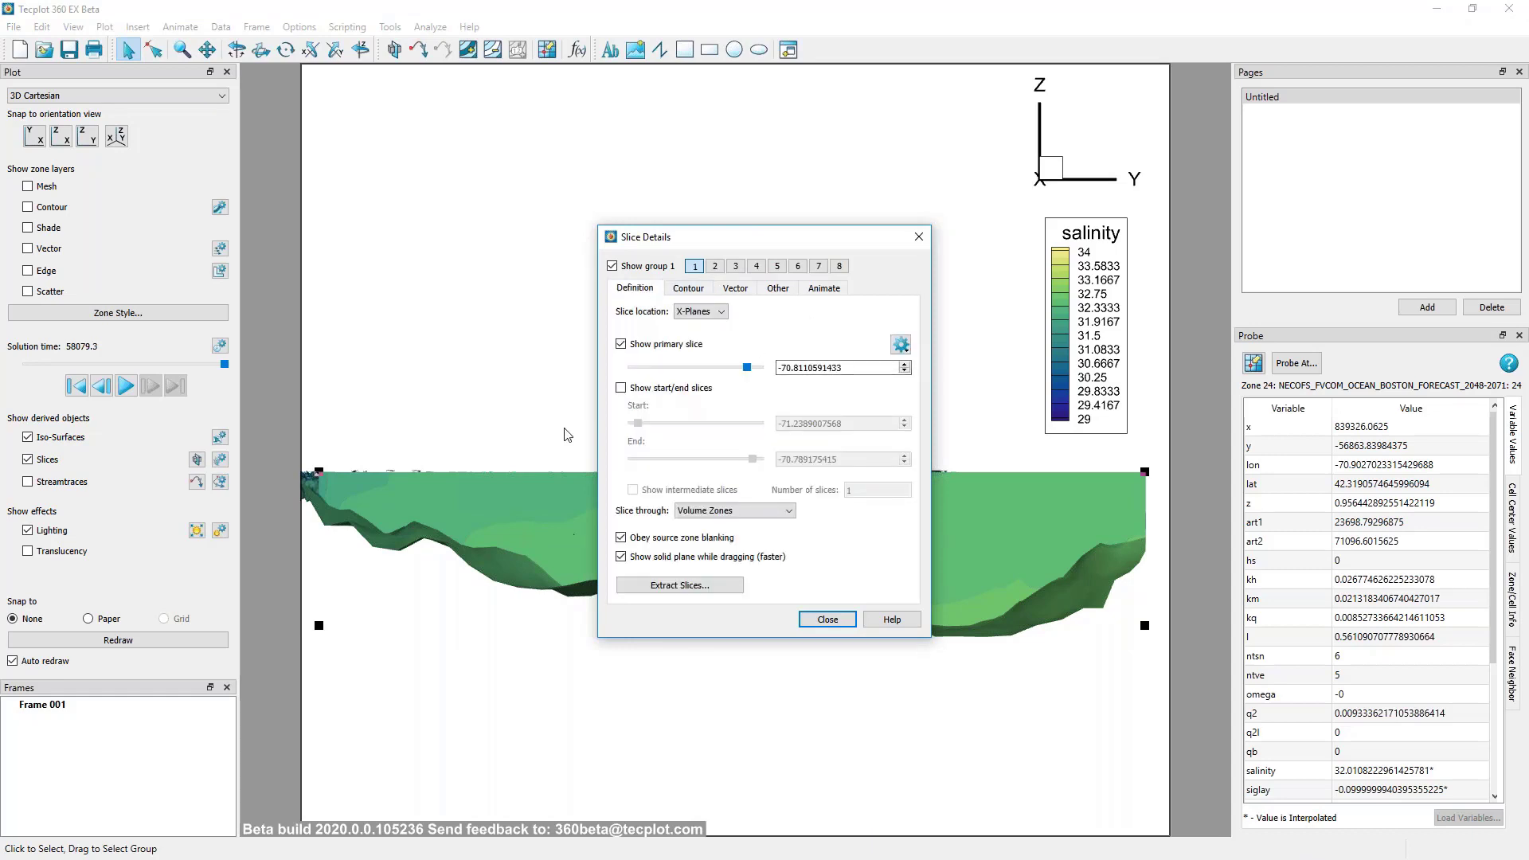
left_click_drag(807, 243, 484, 224)
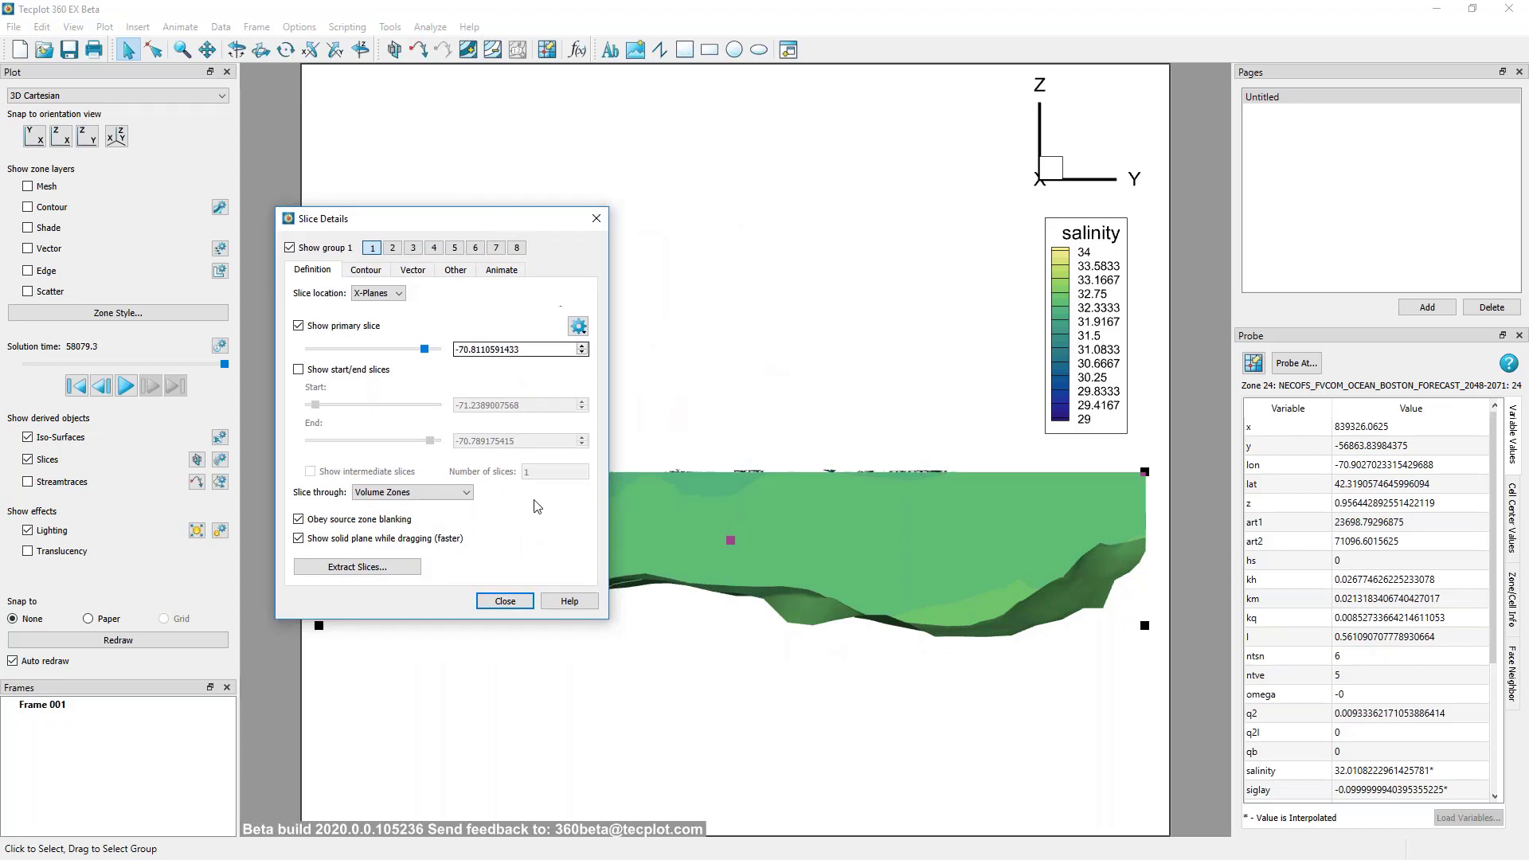
Flood the slice by contour group 3 and set that group's variable to temp.
left_click(366, 271)
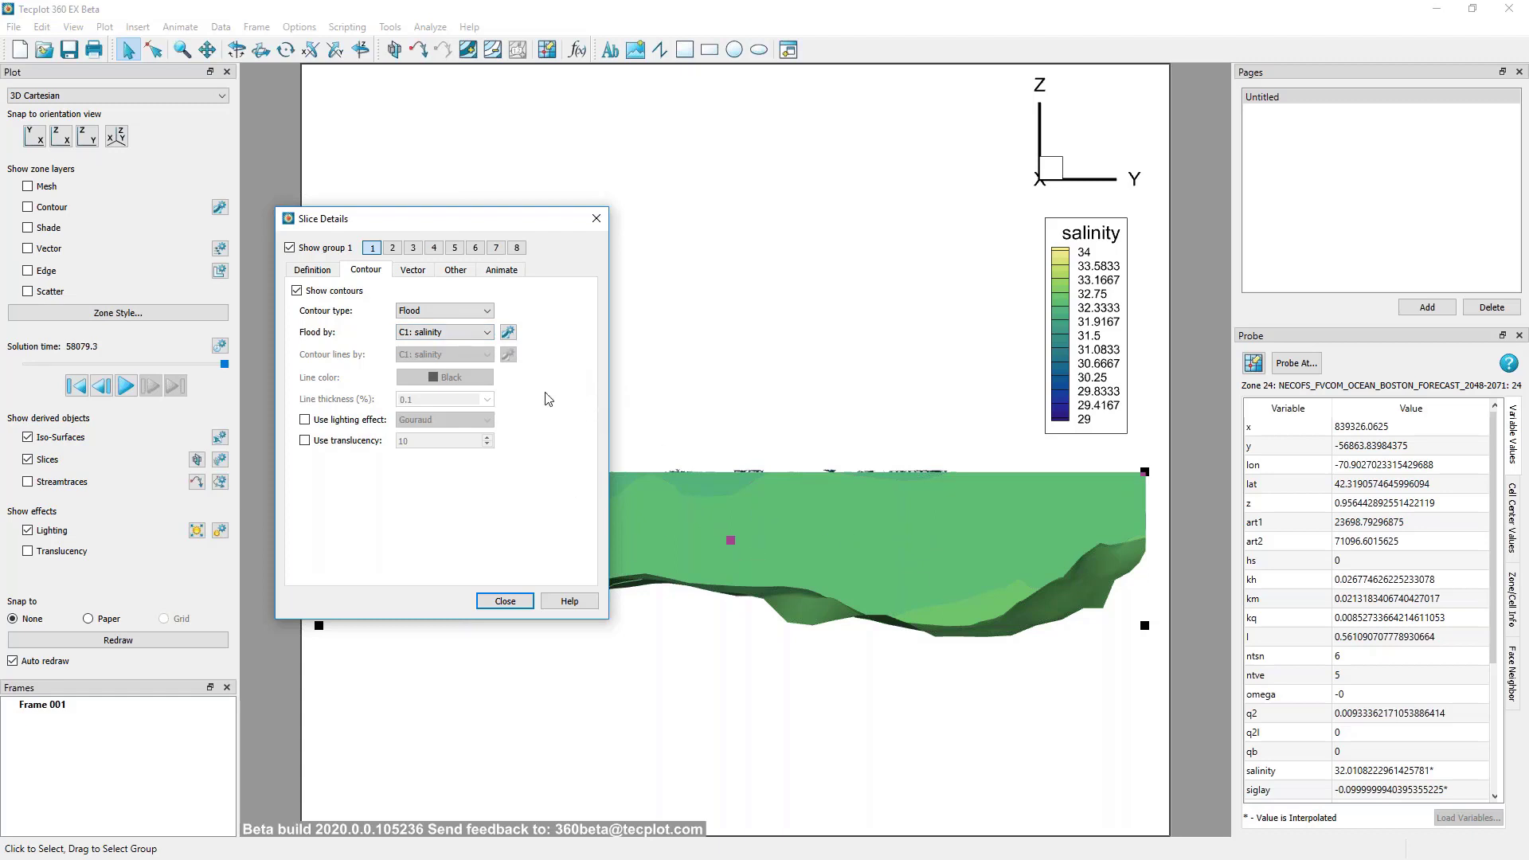
left_click(487, 332)
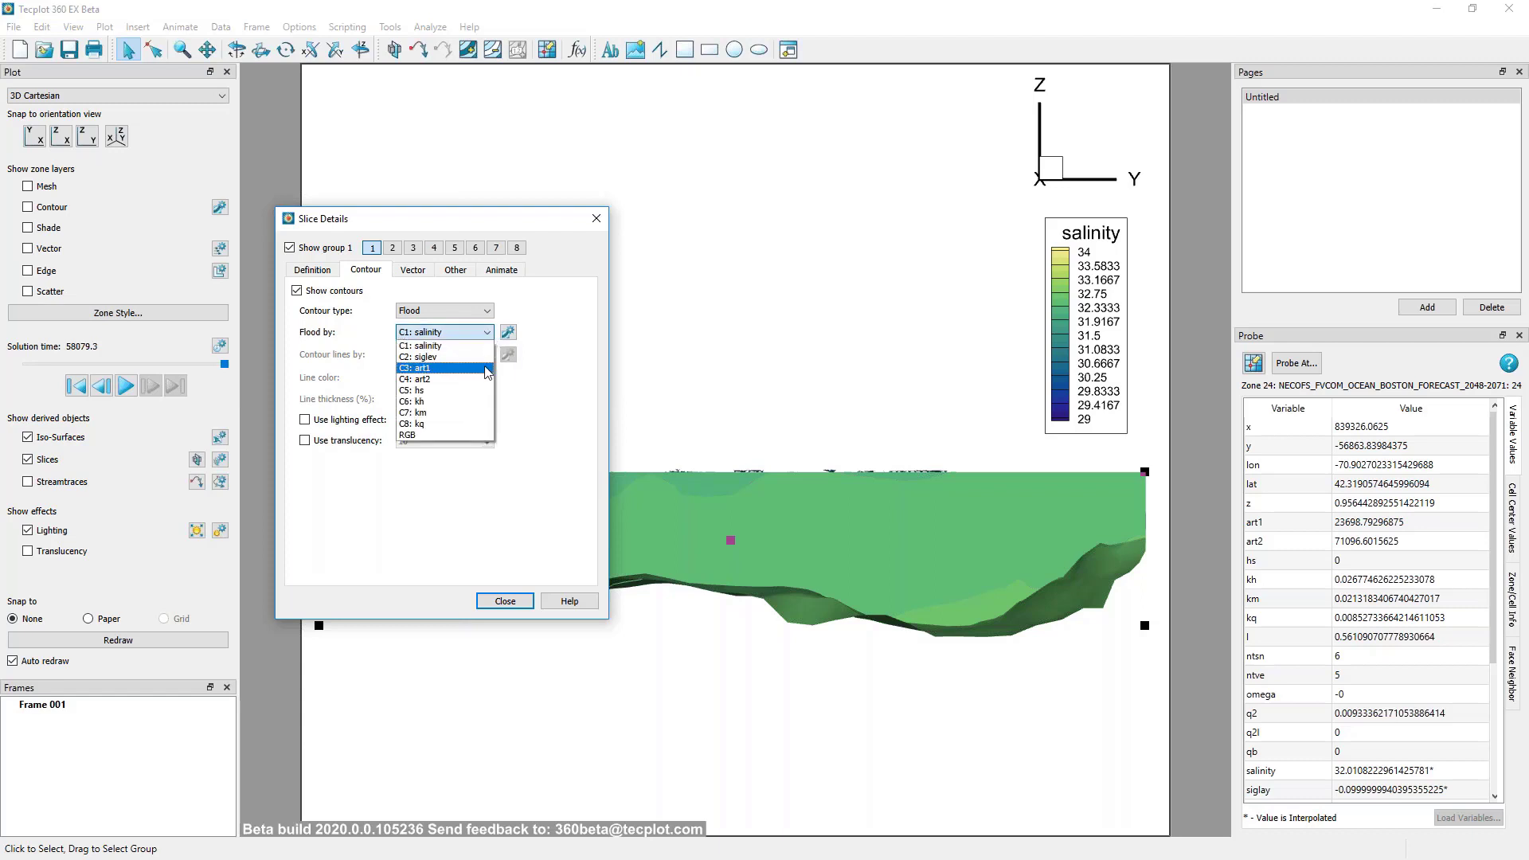
left_click(488, 370)
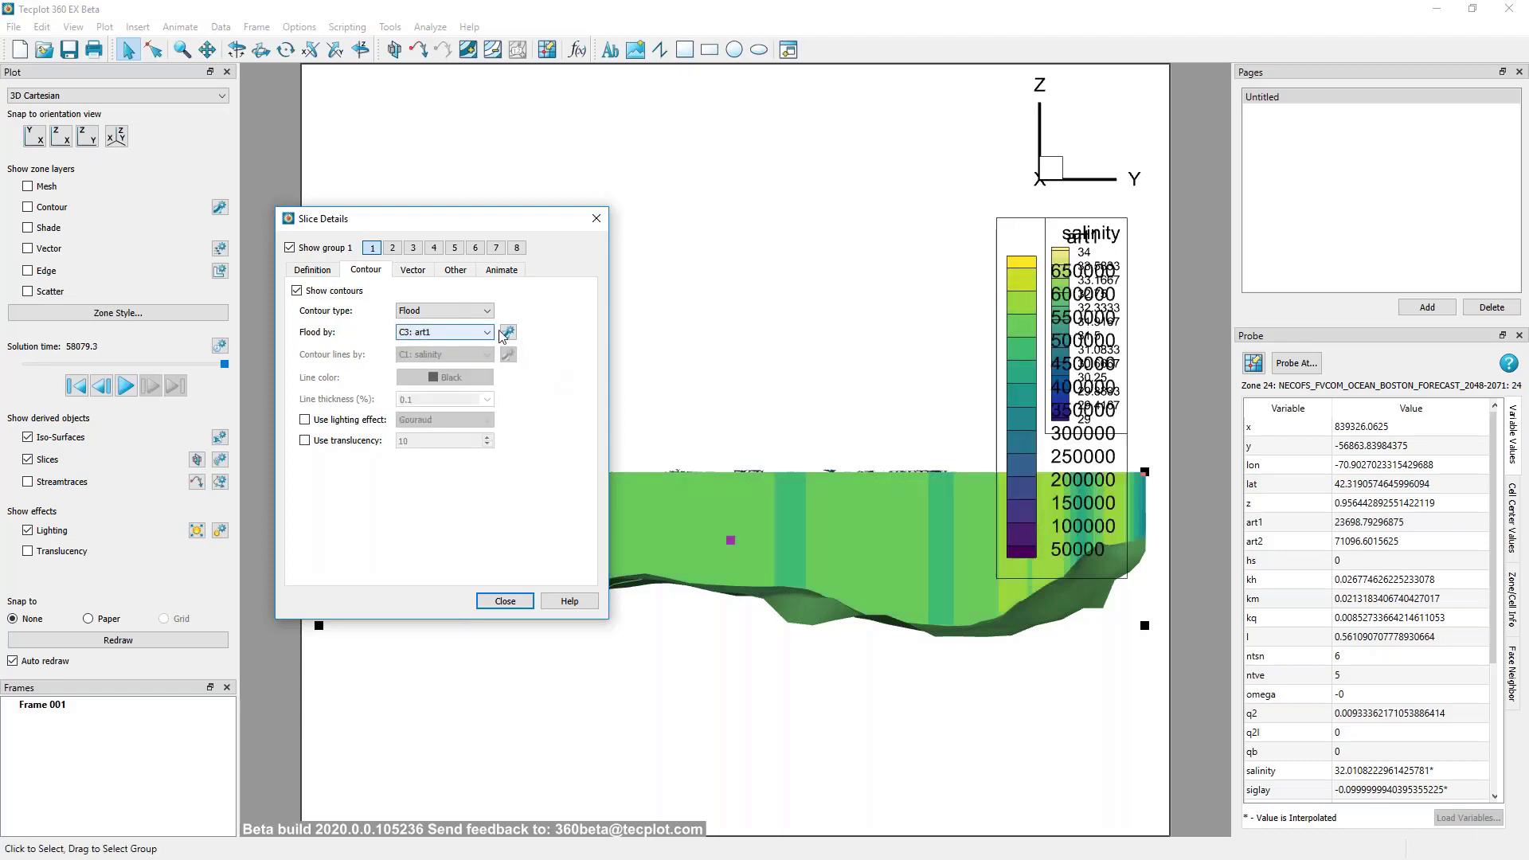
left_click(507, 332)
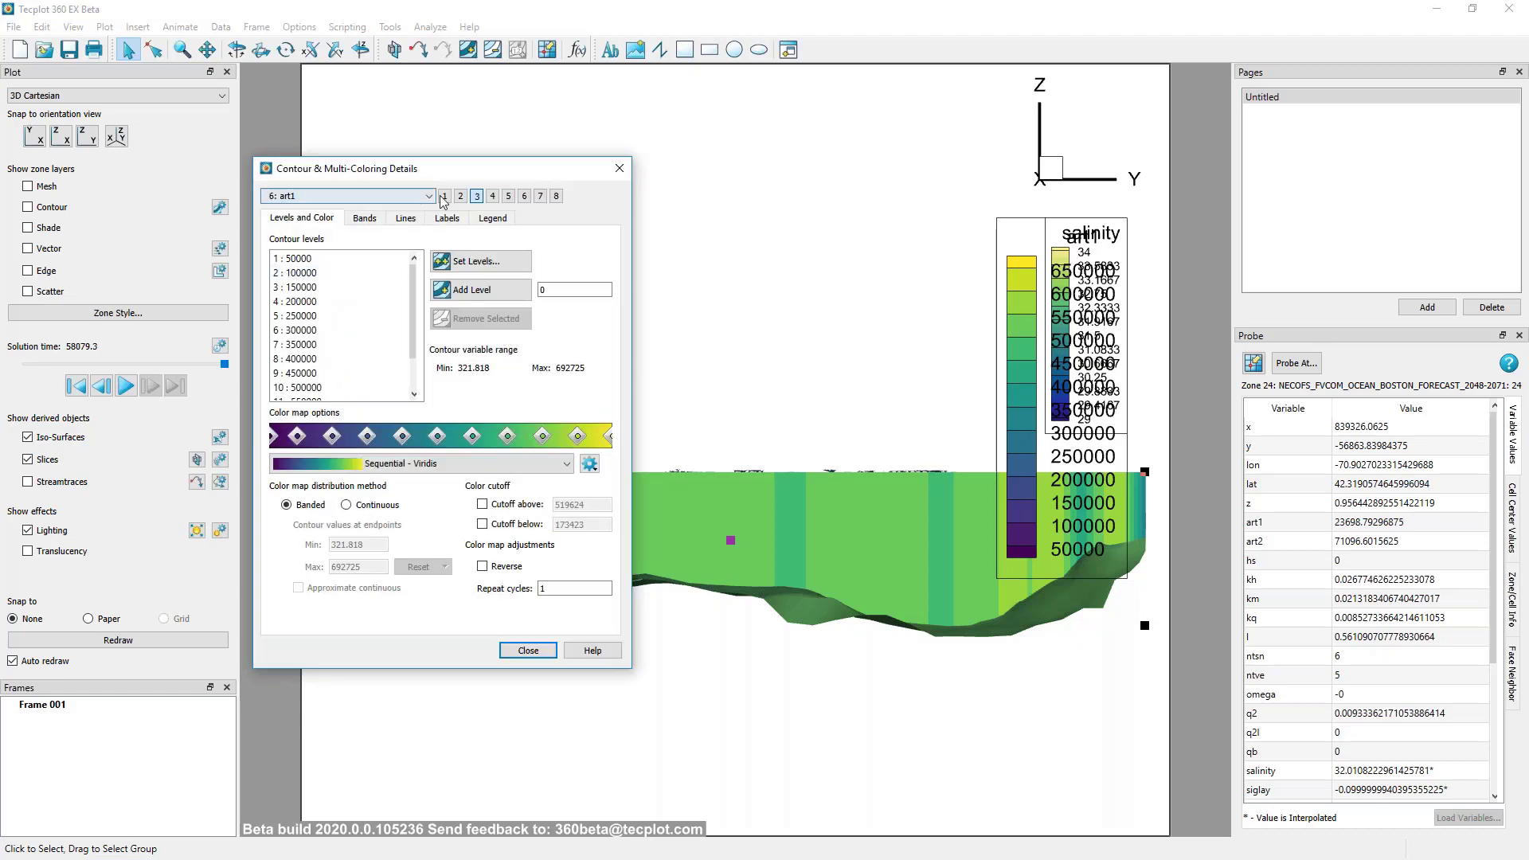
left_click(428, 196)
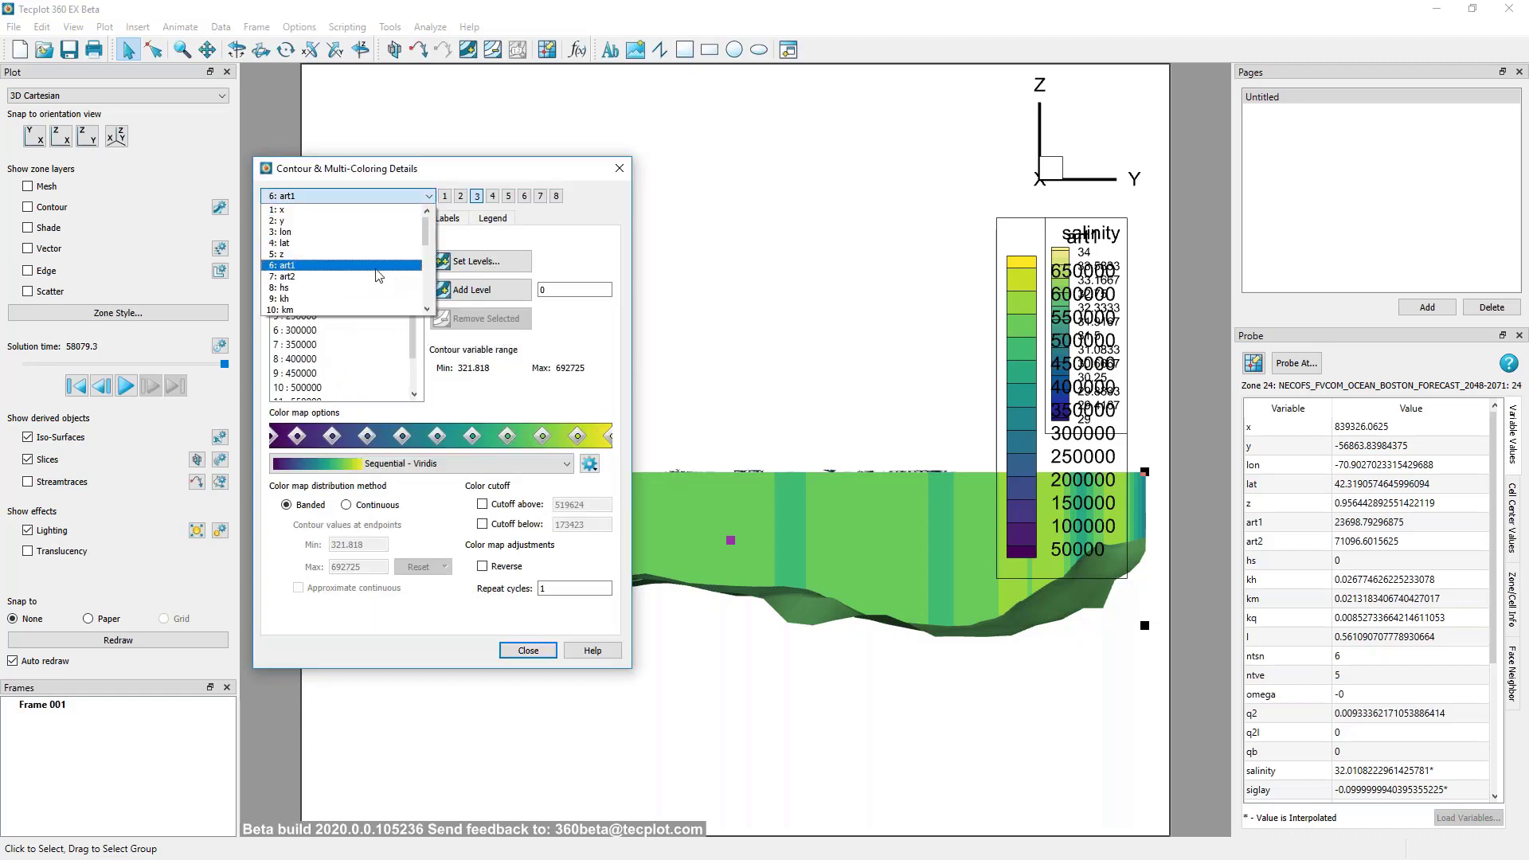
scroll(375, 270, "down", 7)
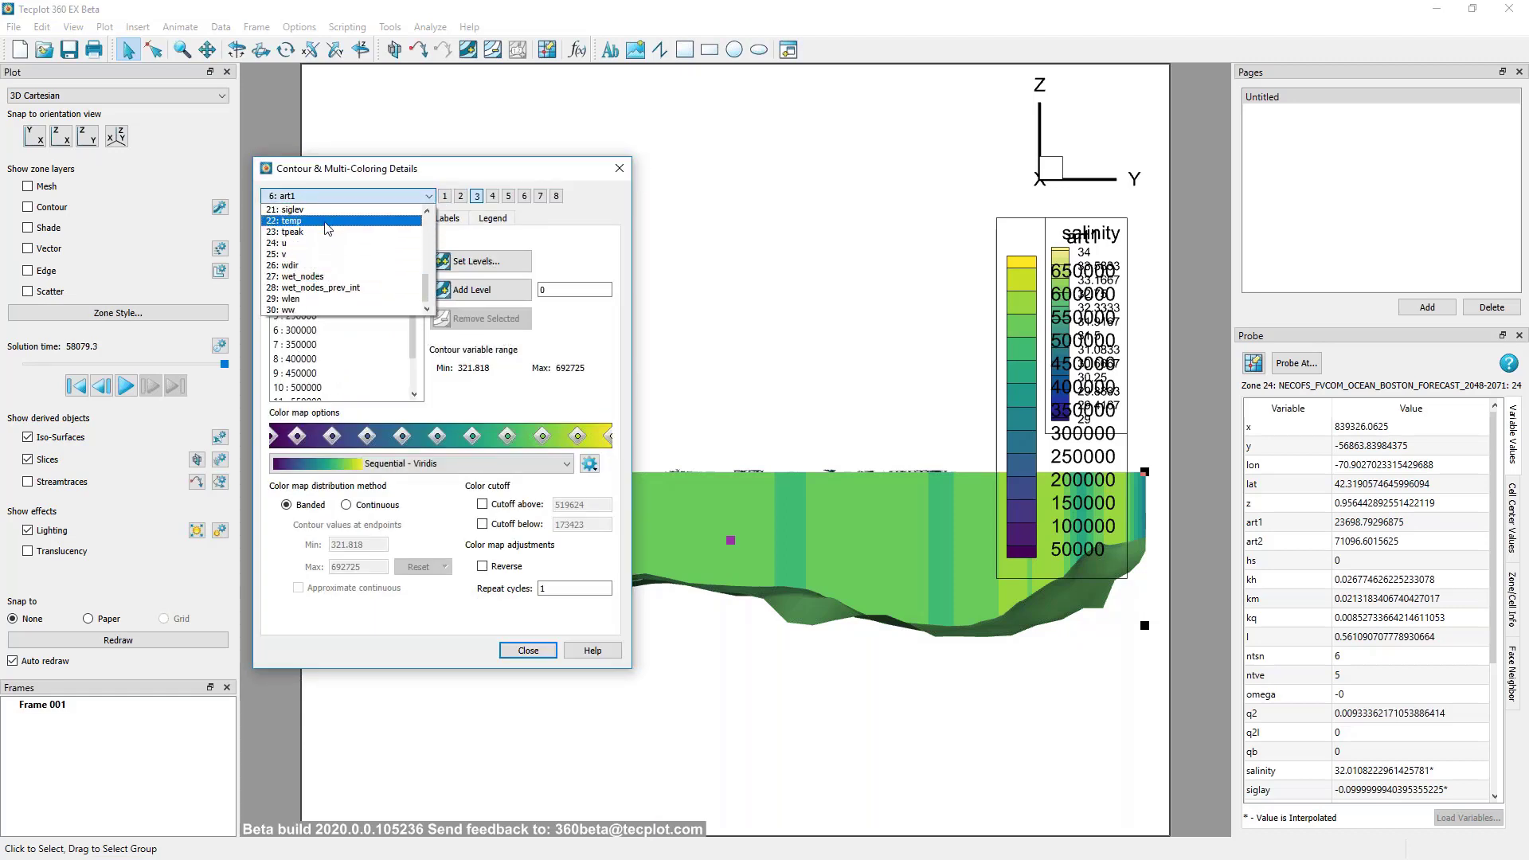
left_click(325, 222)
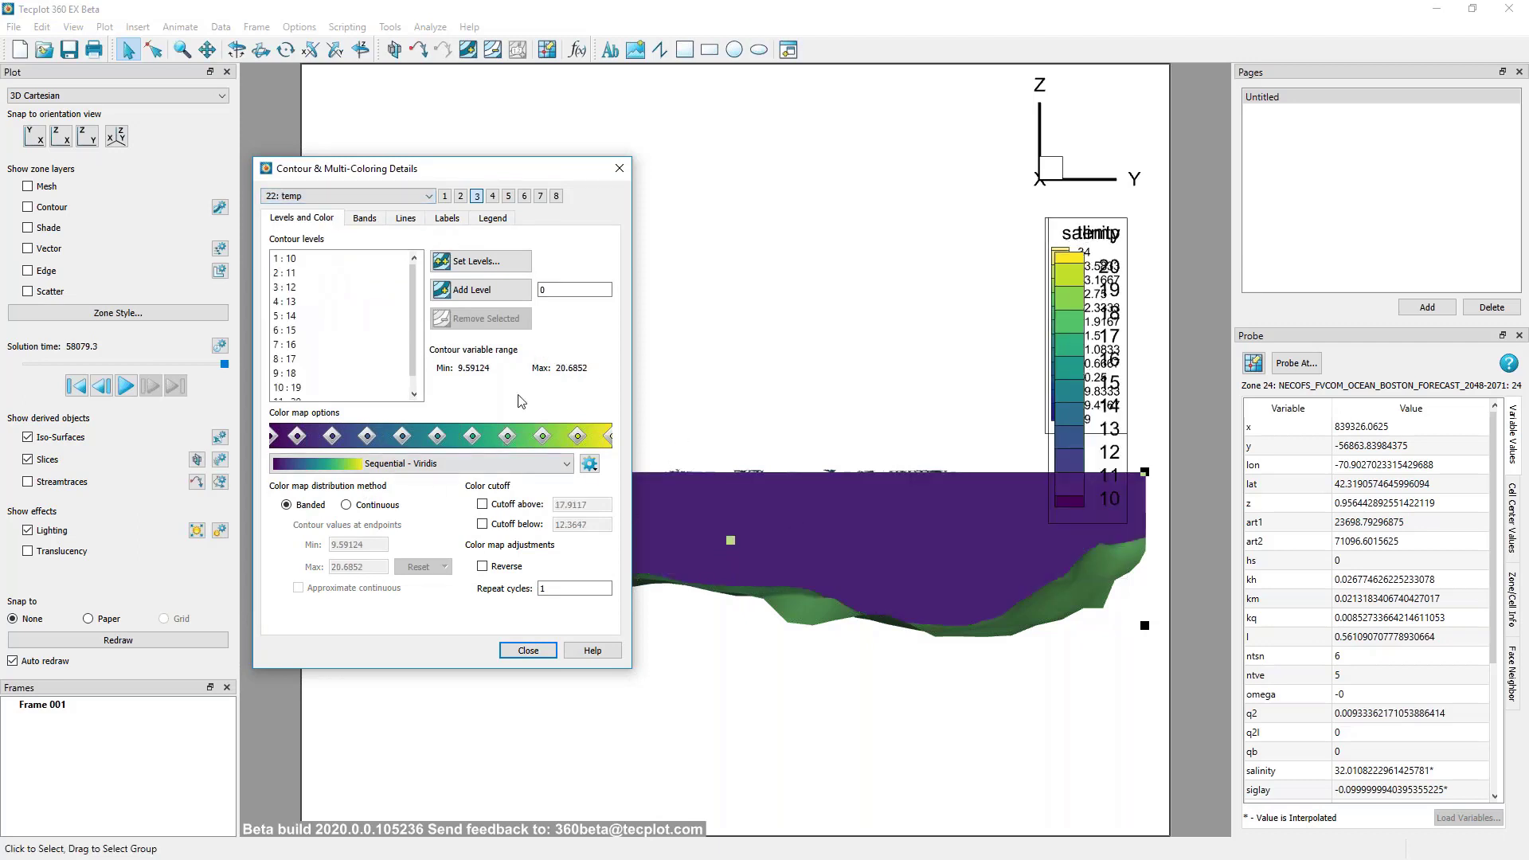
Apply the "cmocean - thermal" color map to the temp contour group.
left_click(564, 464)
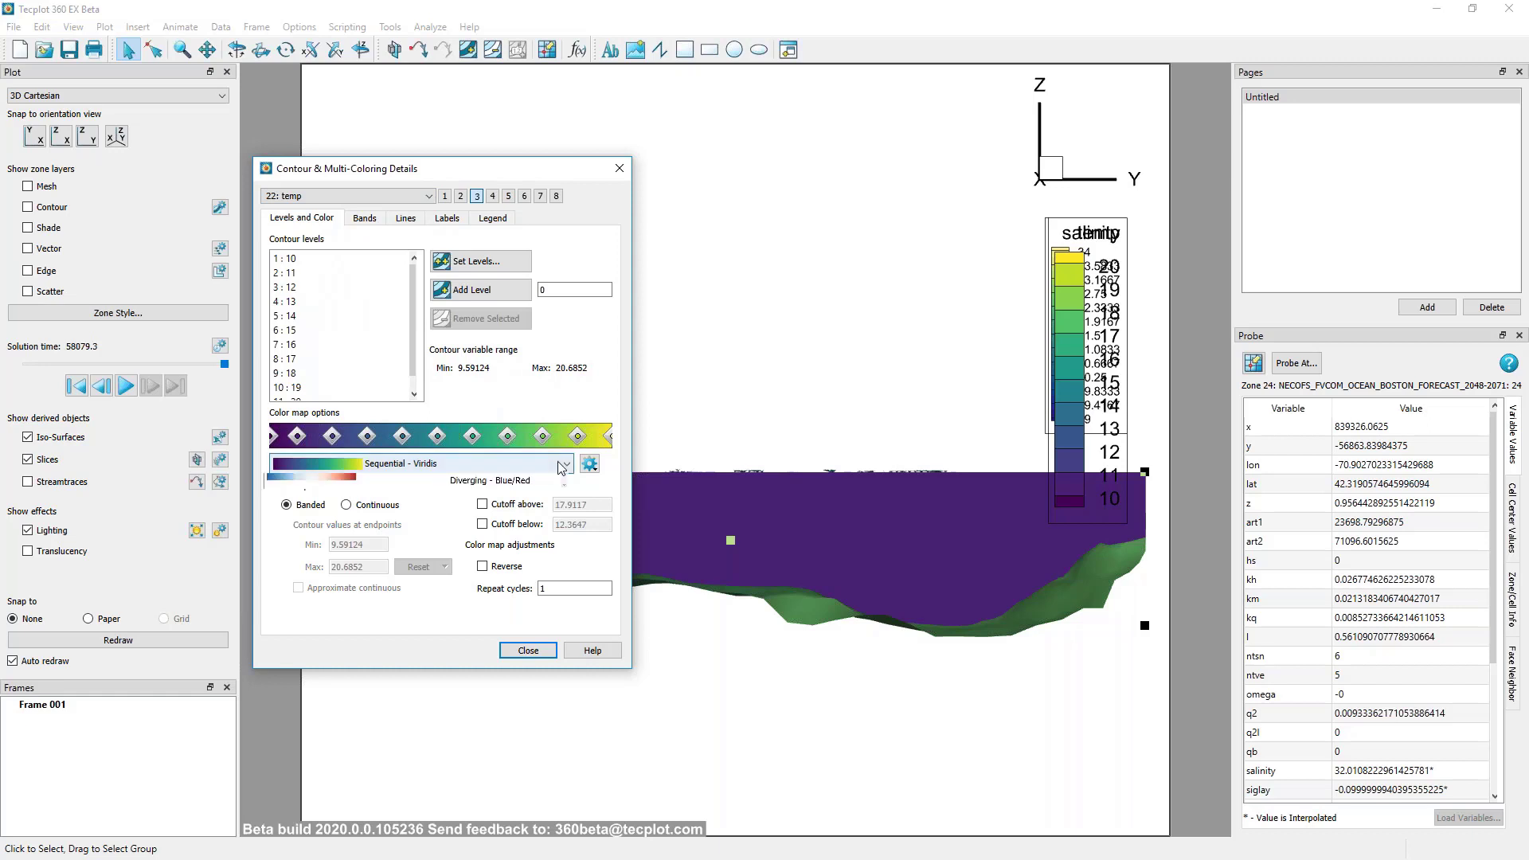
scroll(471, 536, "down", 5)
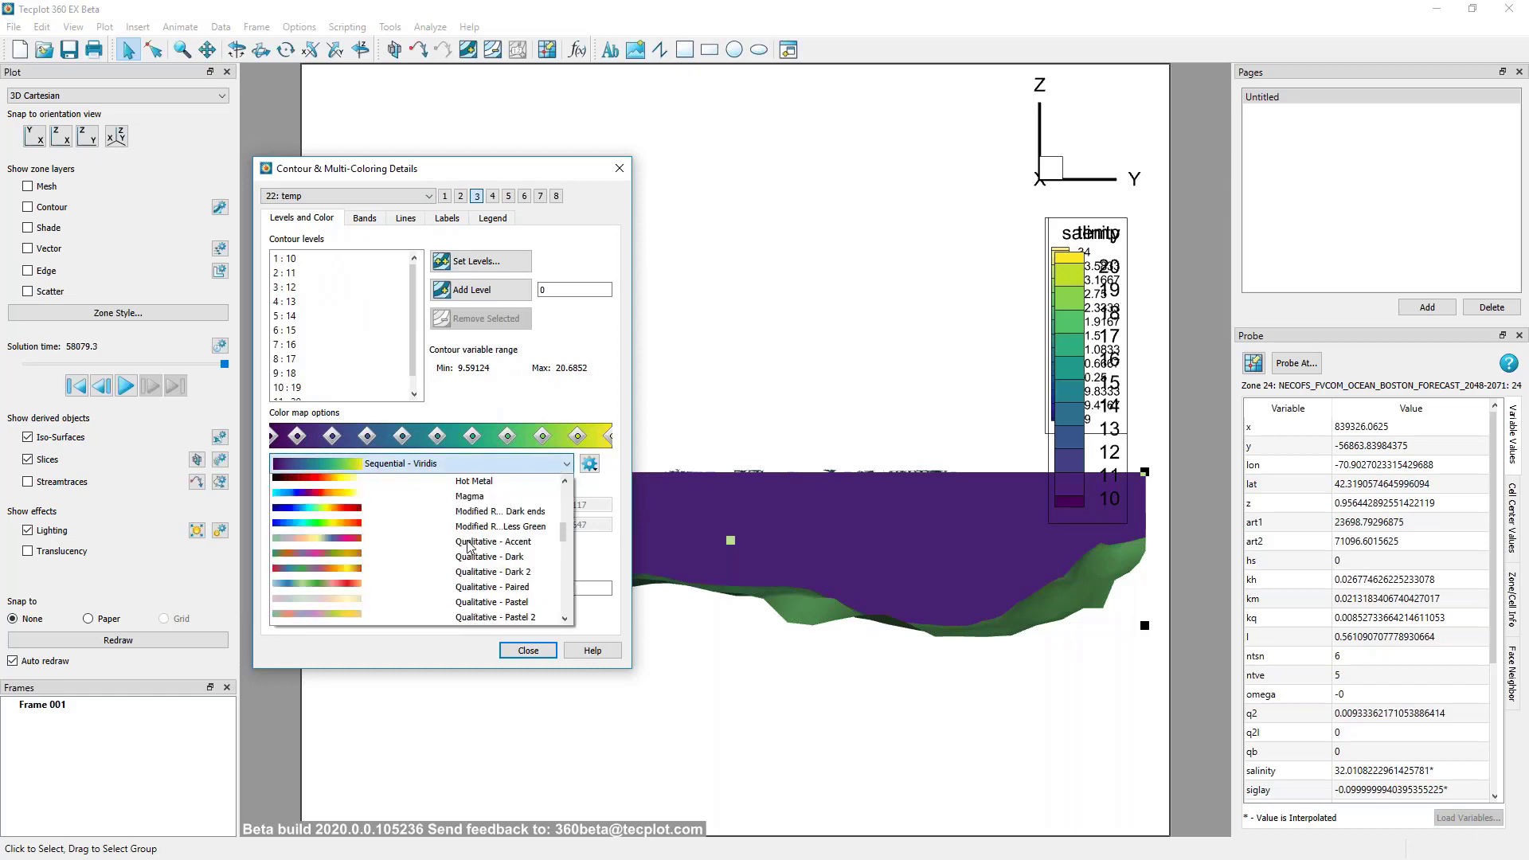
scroll(470, 548, "down", 5)
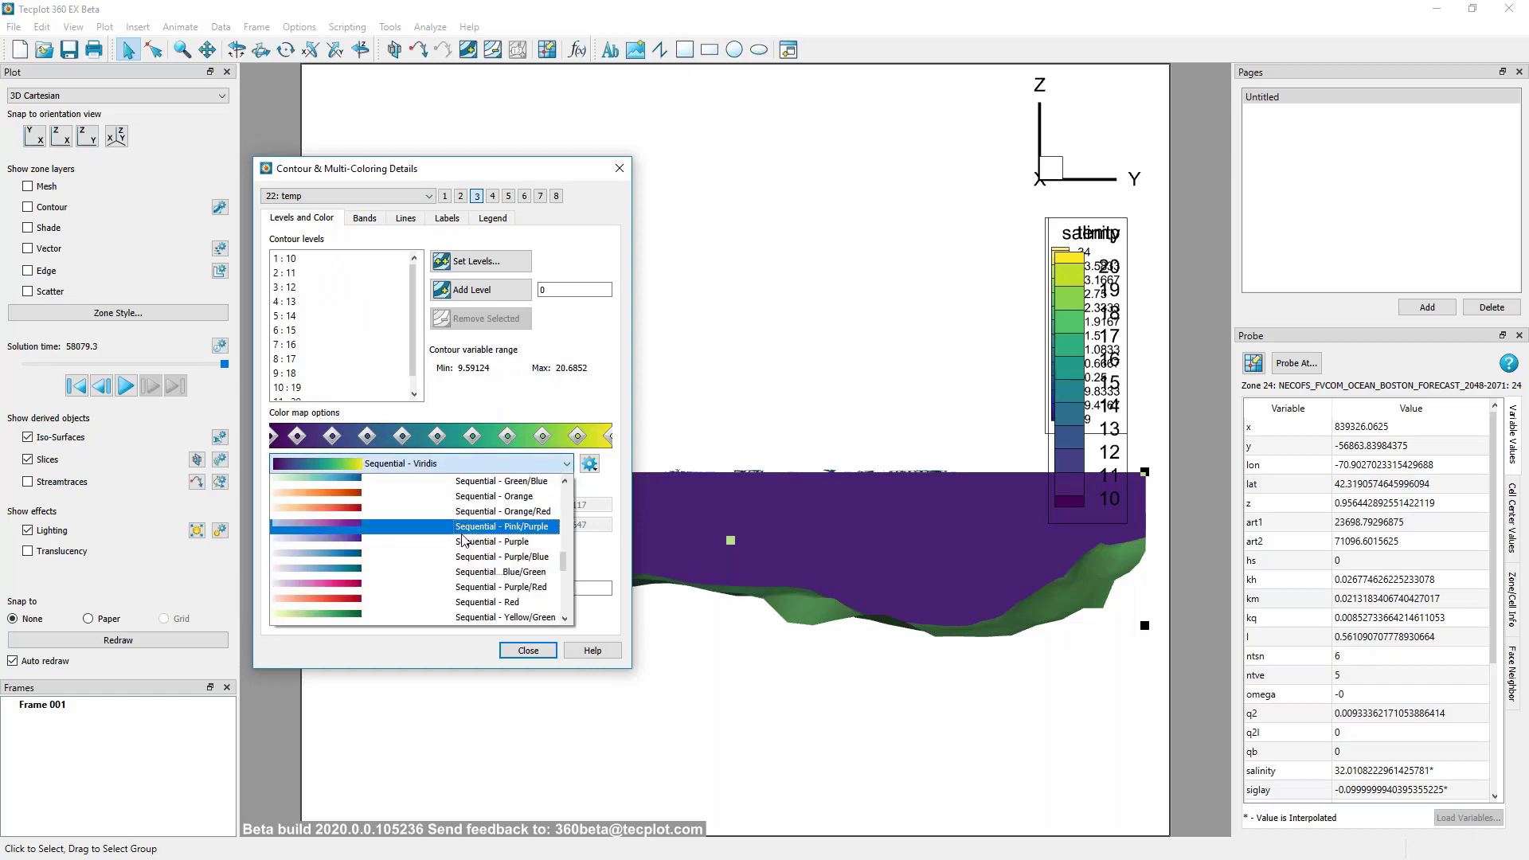
scroll(463, 541, "down", 3)
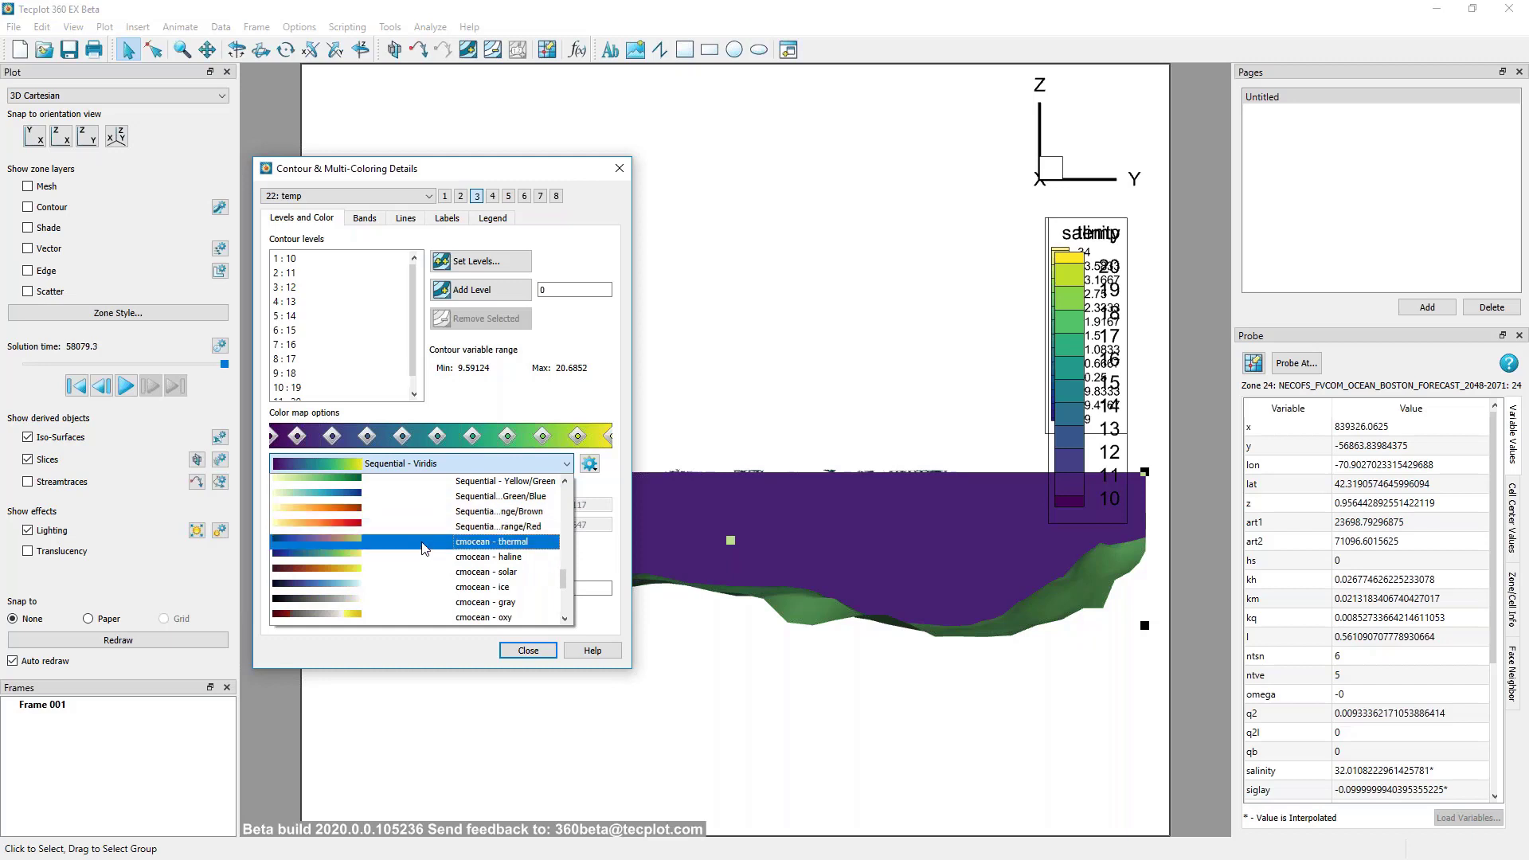
left_click(424, 543)
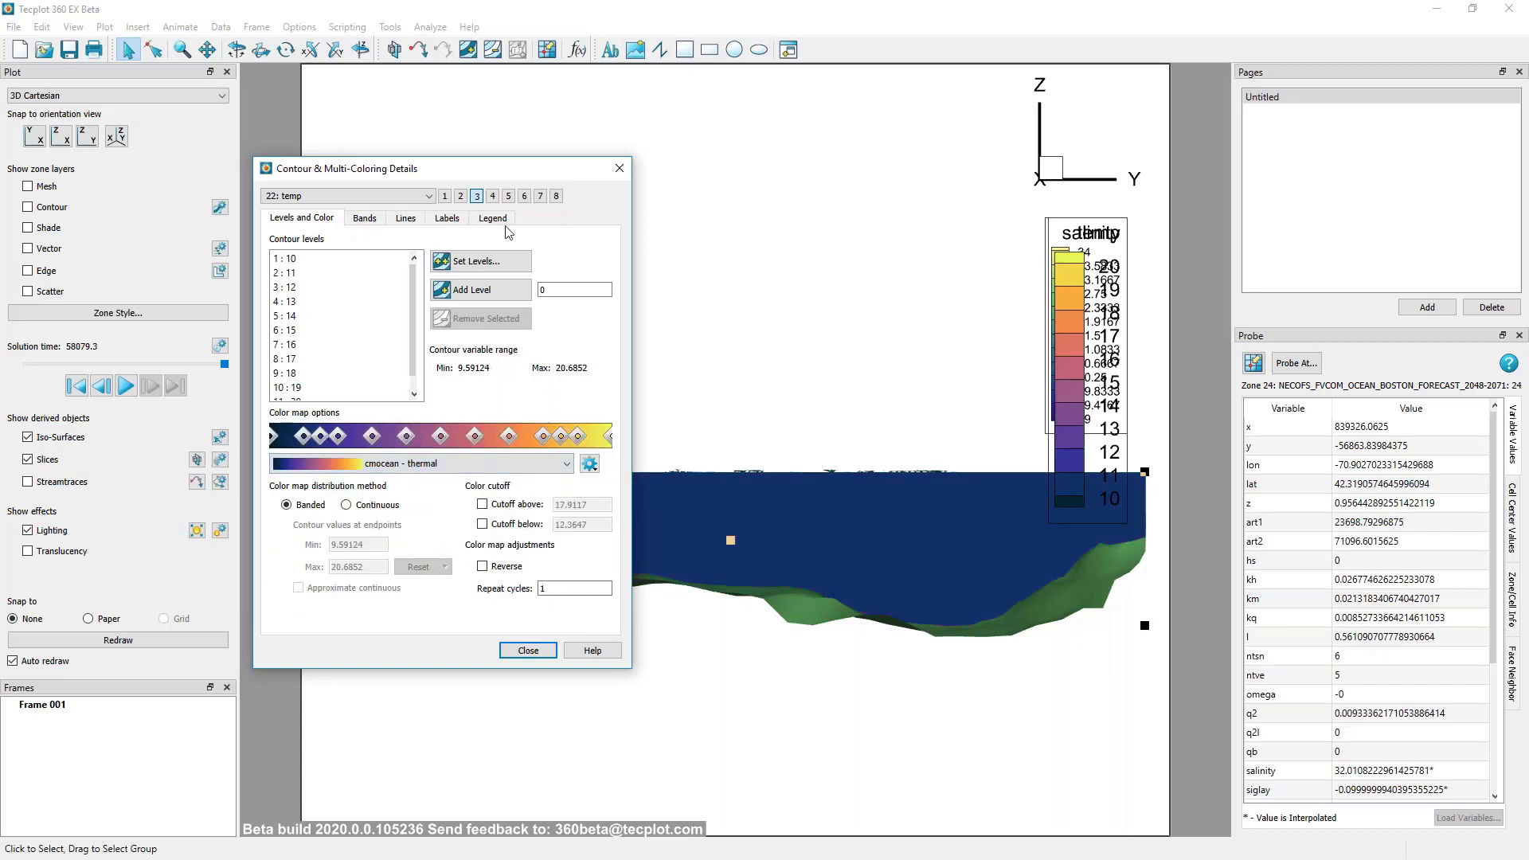
Move the temp legend off the salinity legend, into the empty area above the slice.
left_click_drag(510, 171, 370, 168)
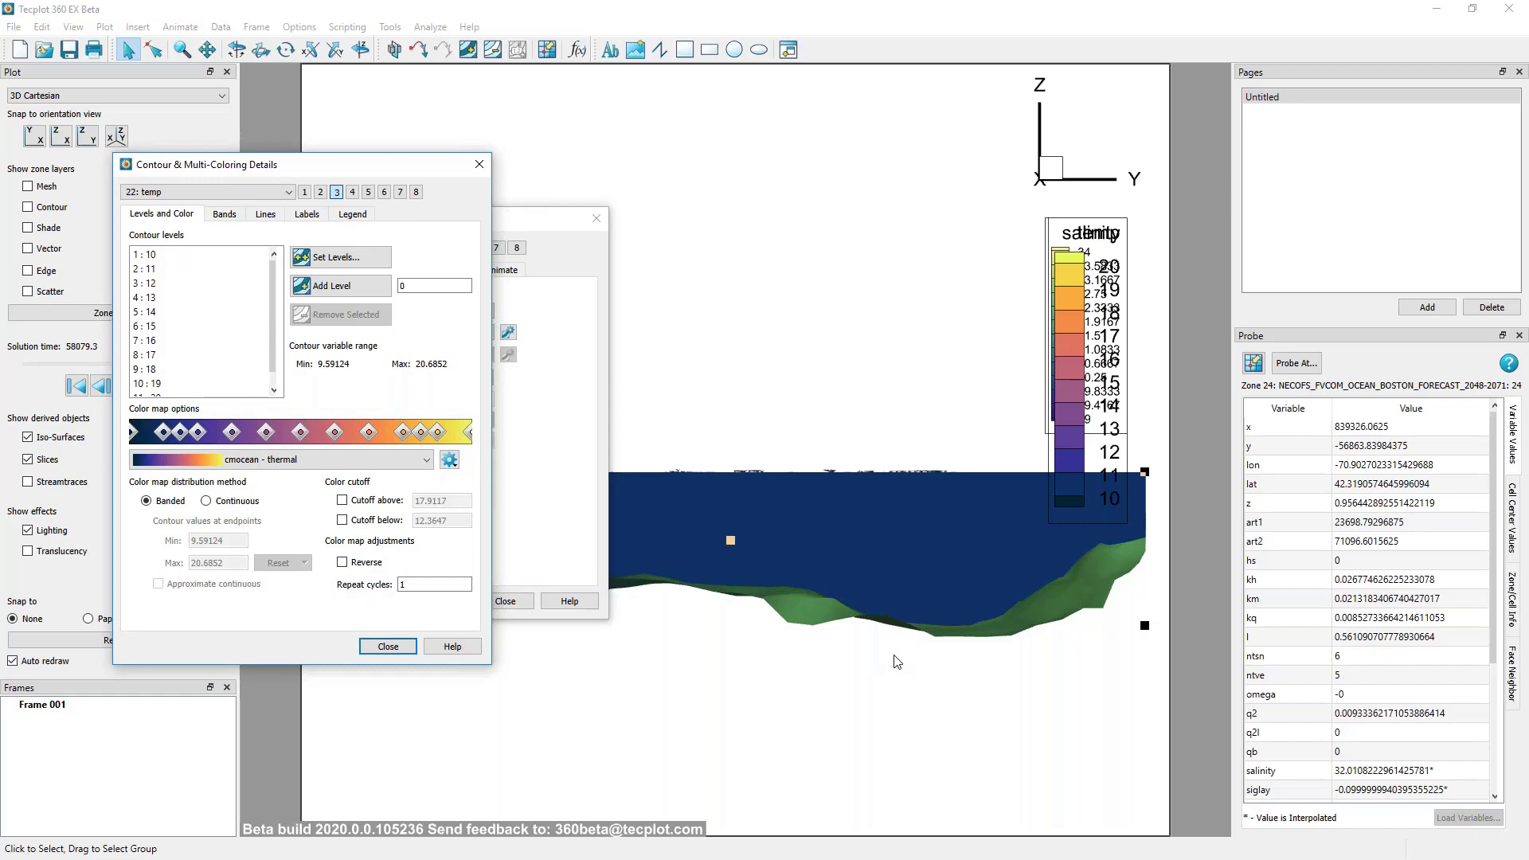
left_click(1121, 216)
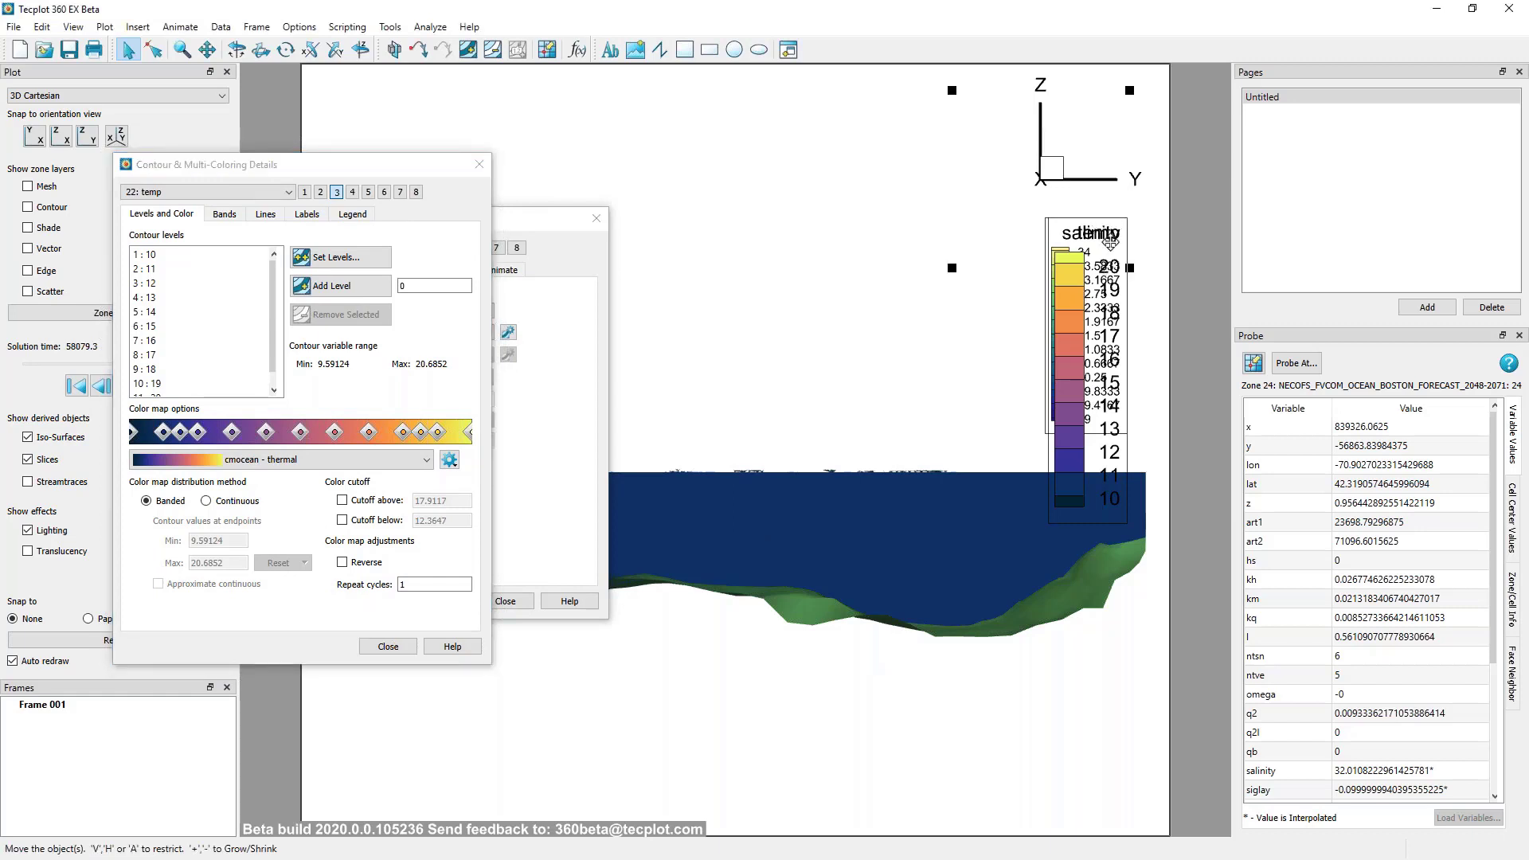
left_click_drag(1107, 345, 968, 281)
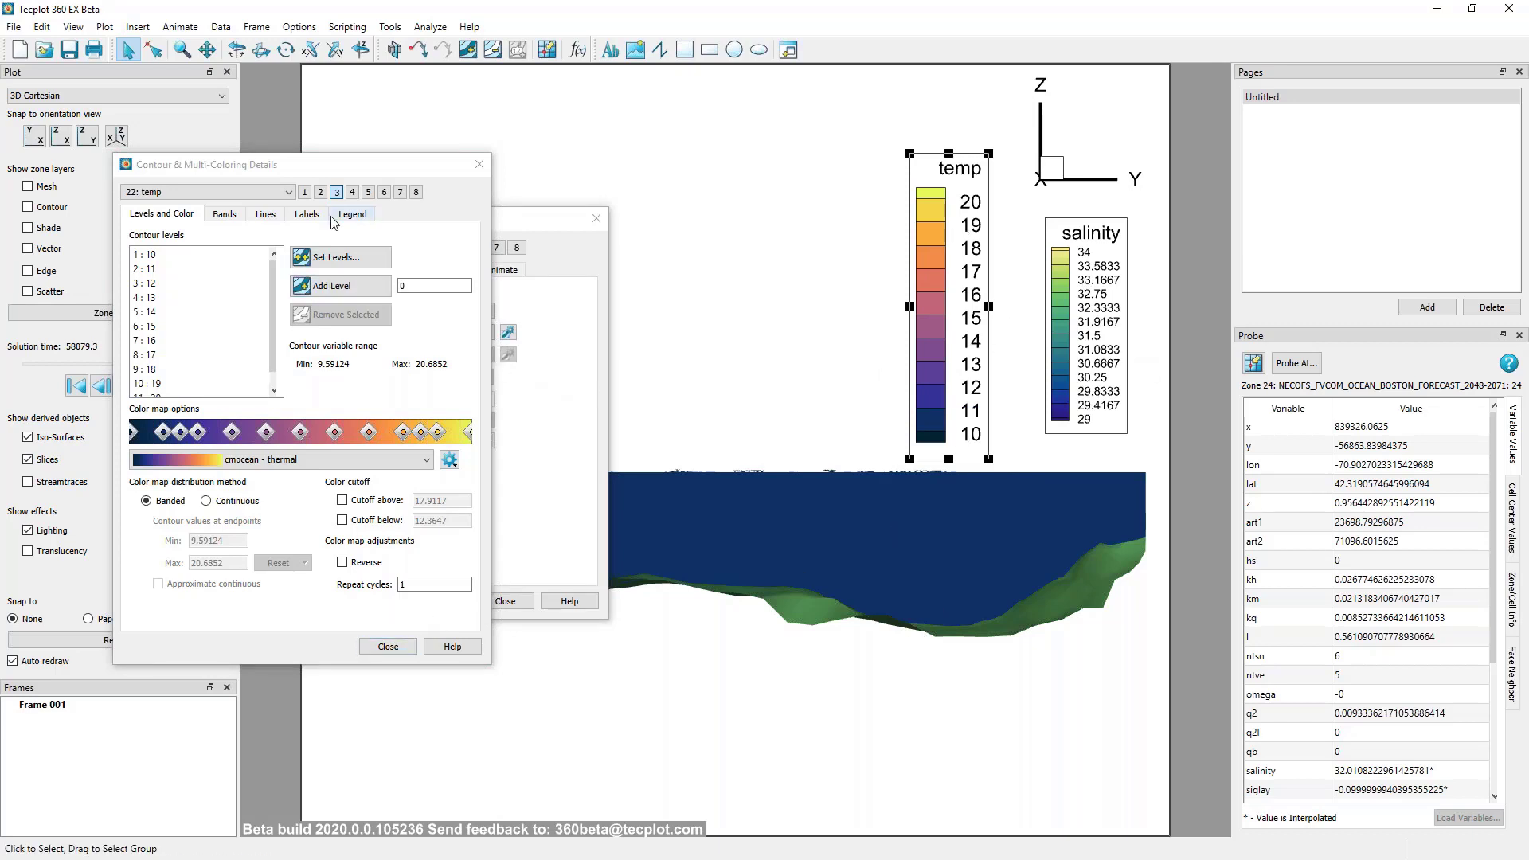
Format the temp legend with automatic resizing, a number size of 1.5 Frame% and a filled legend box.
double_click(936, 259)
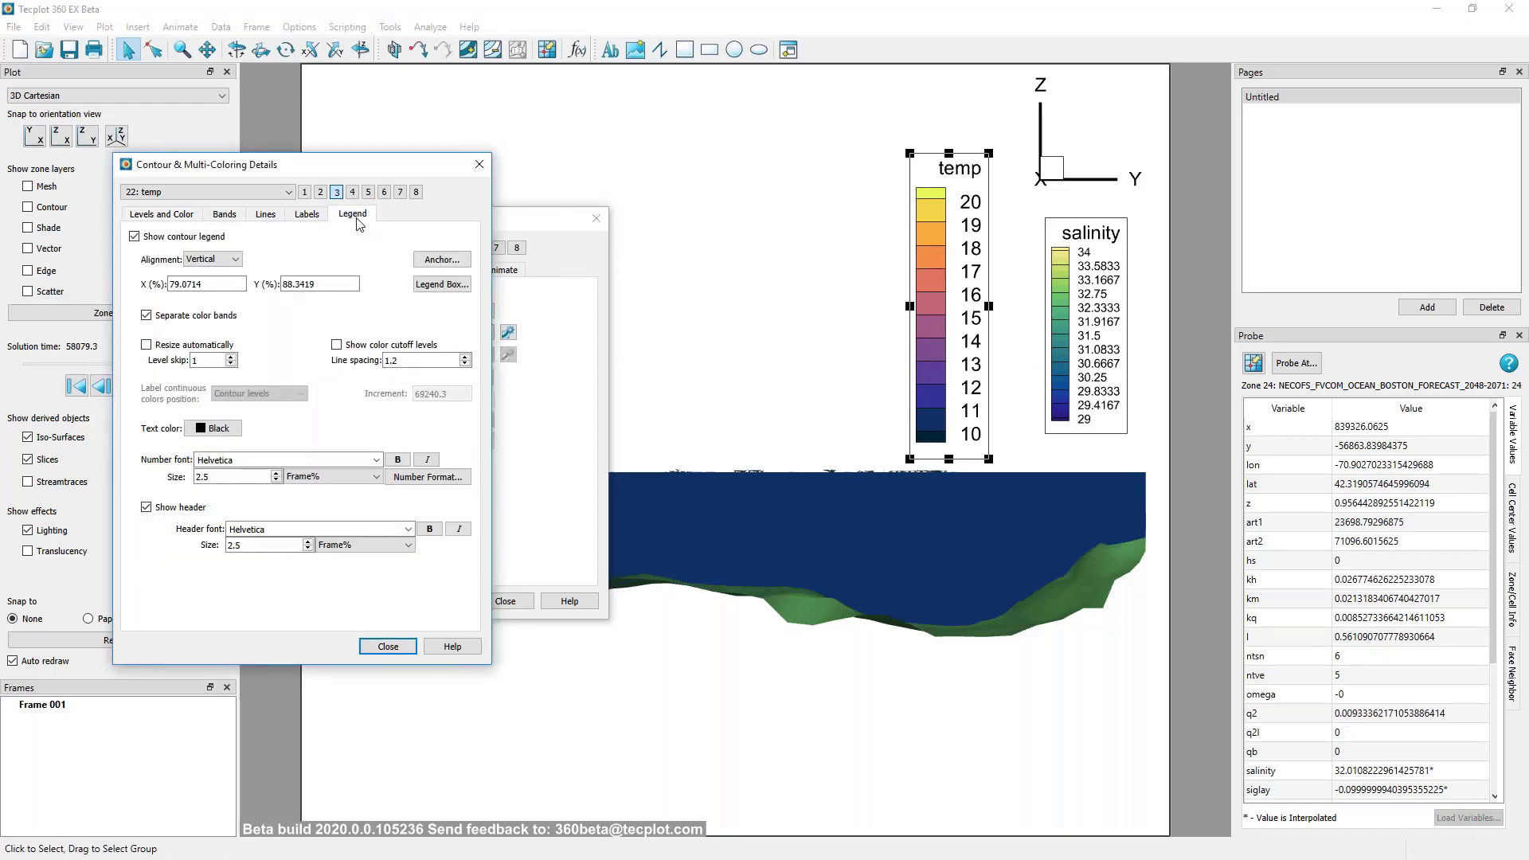
left_click(151, 345)
left_click(276, 480)
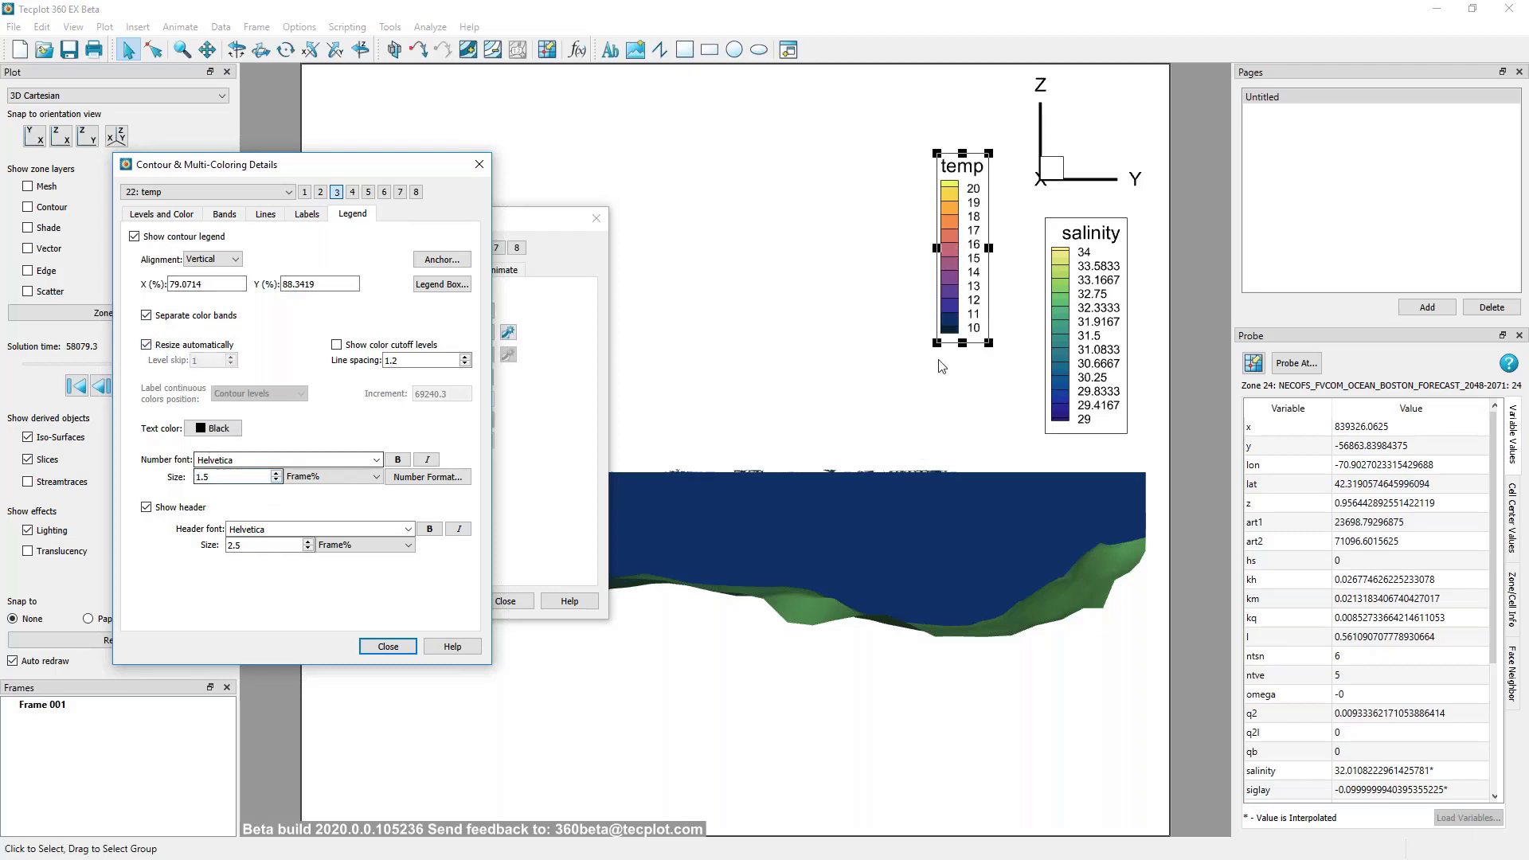
left_click(447, 289)
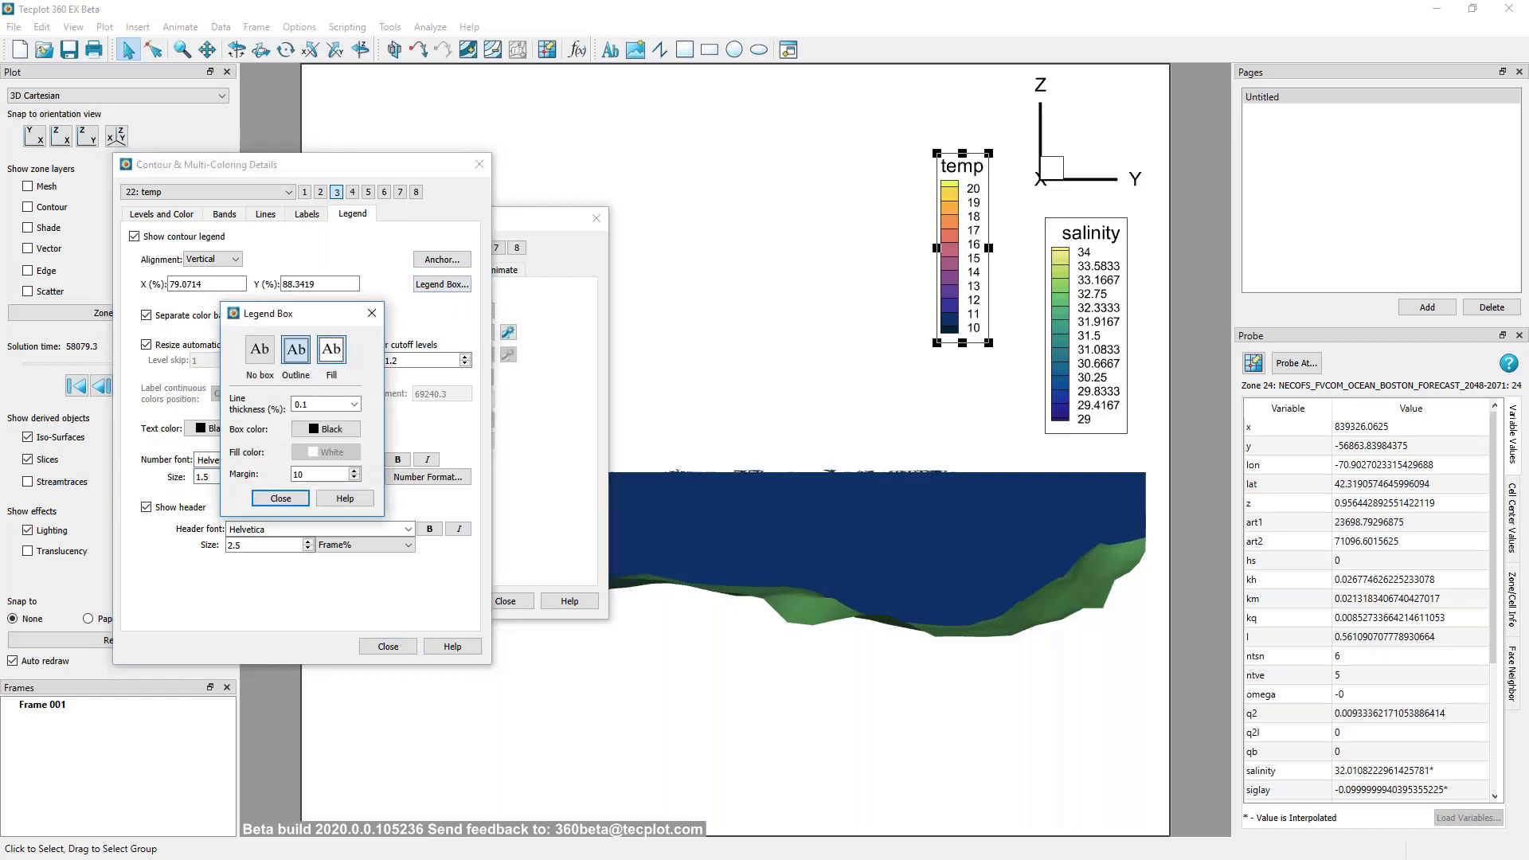
left_click(331, 350)
left_click(281, 497)
Place the temp legend directly beside the salinity legend and close the contour details.
left_click_drag(962, 228, 1004, 295)
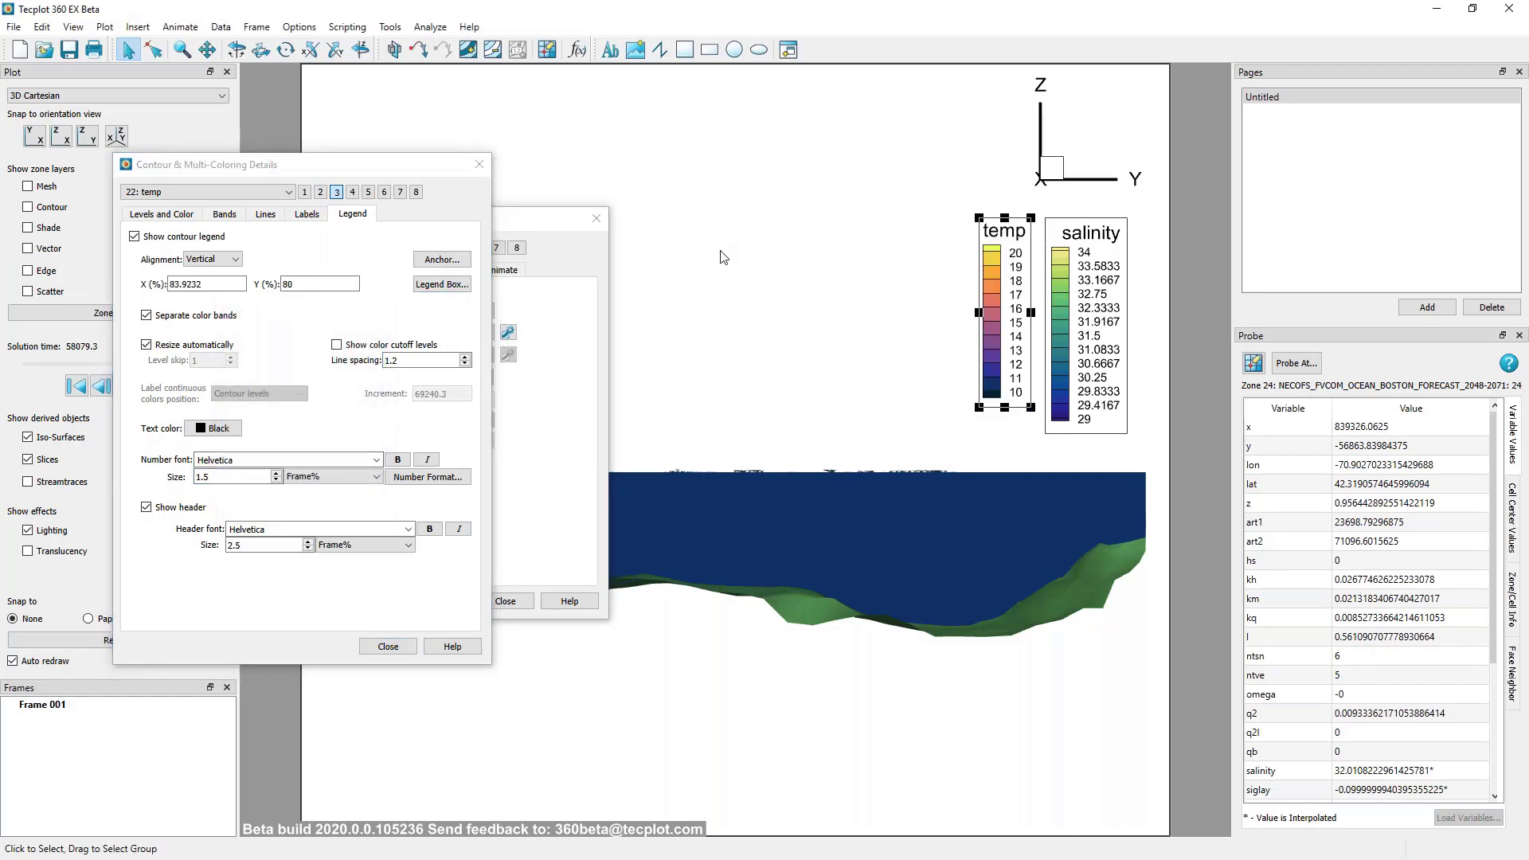
left_click(388, 648)
left_click(390, 651)
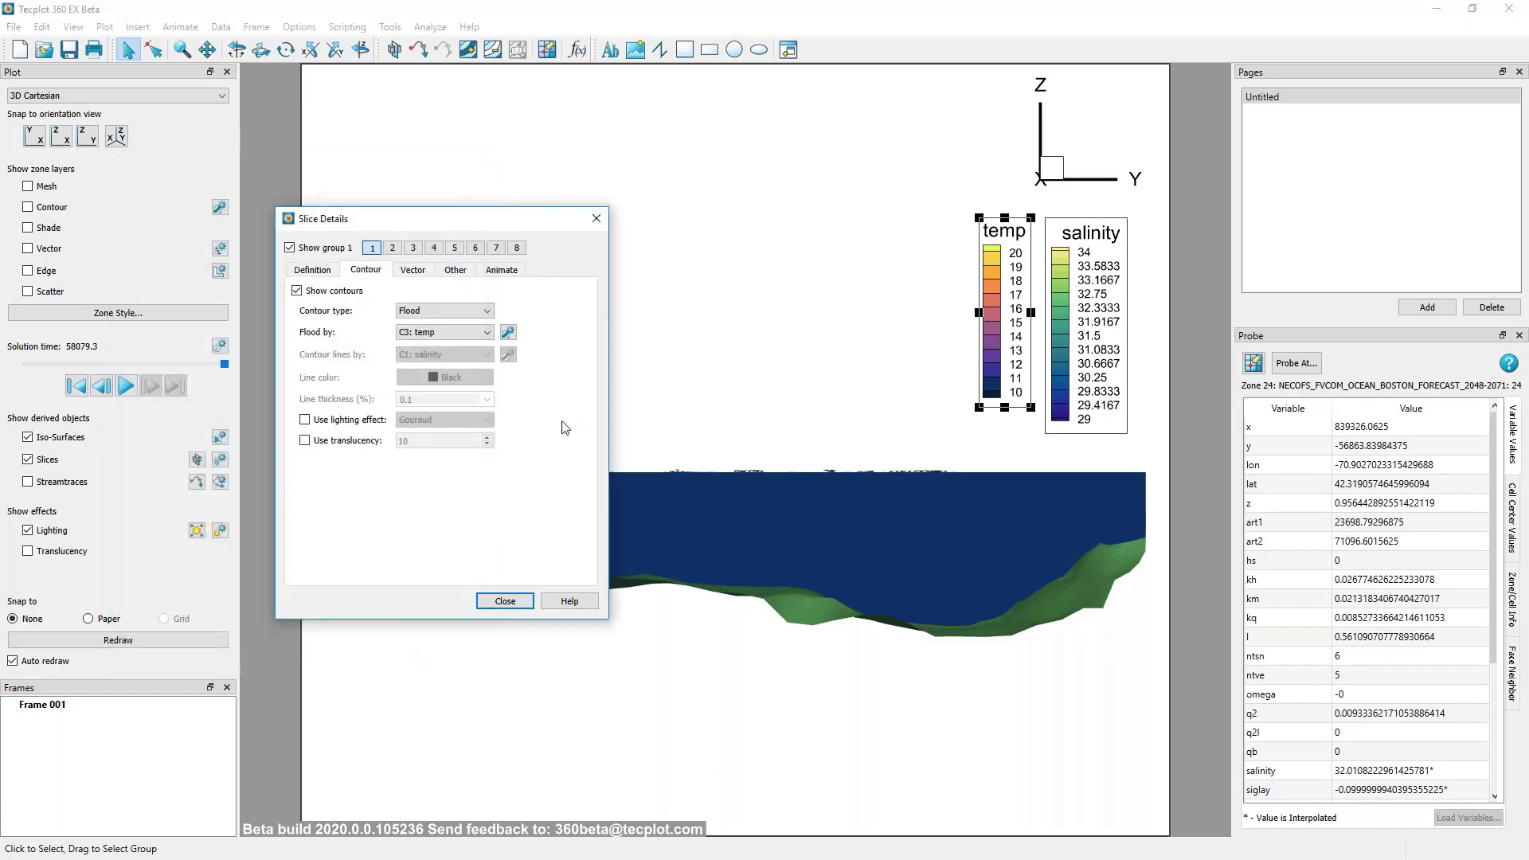
Close the slice details, then reopen the contour details from the temp legend and move the dialog clear of the slice.
left_click(505, 600)
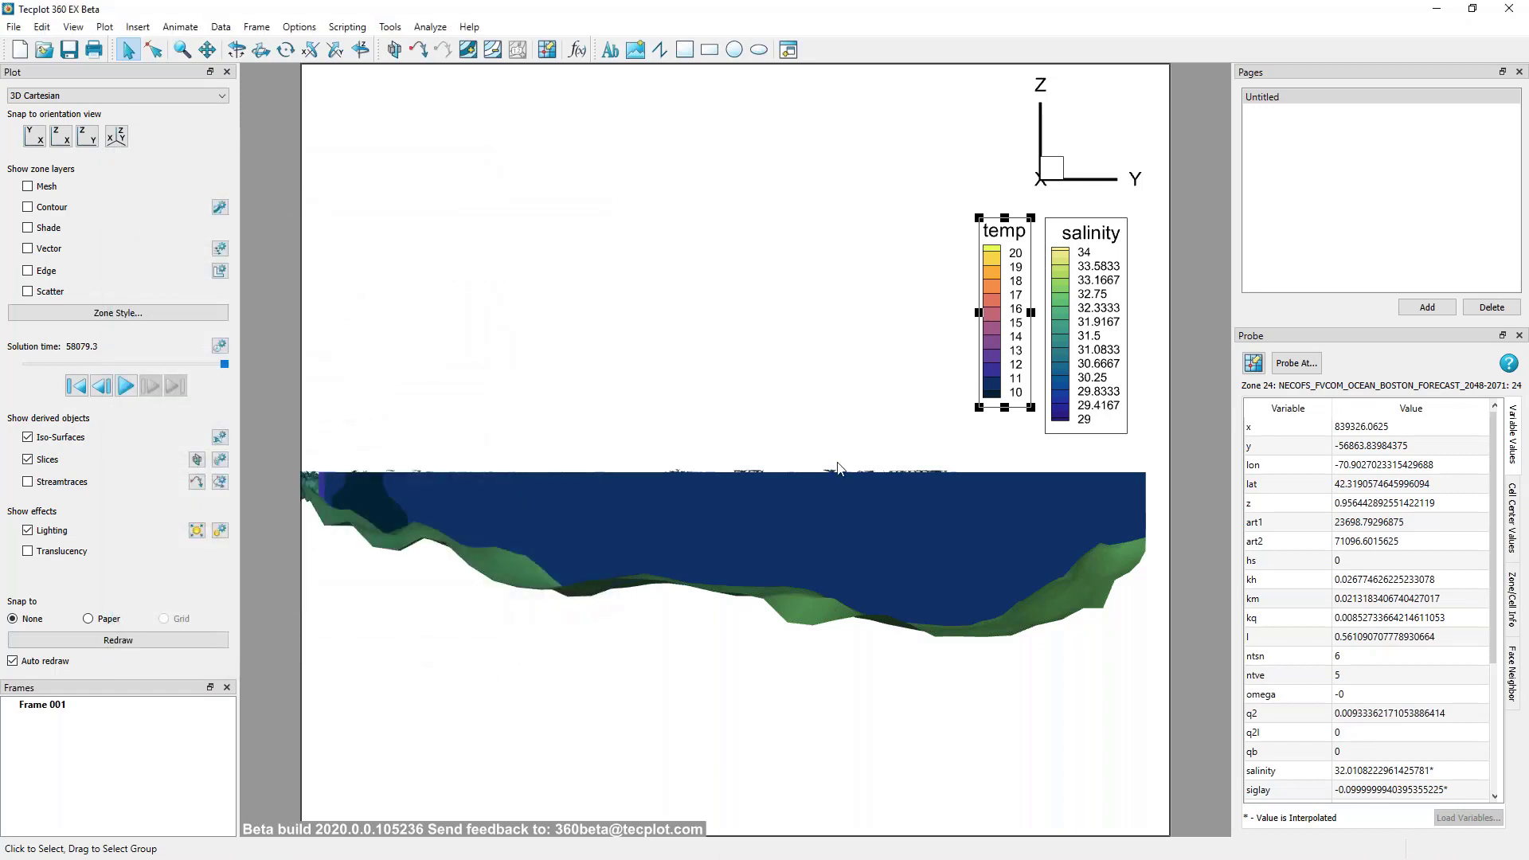
left_click(809, 307)
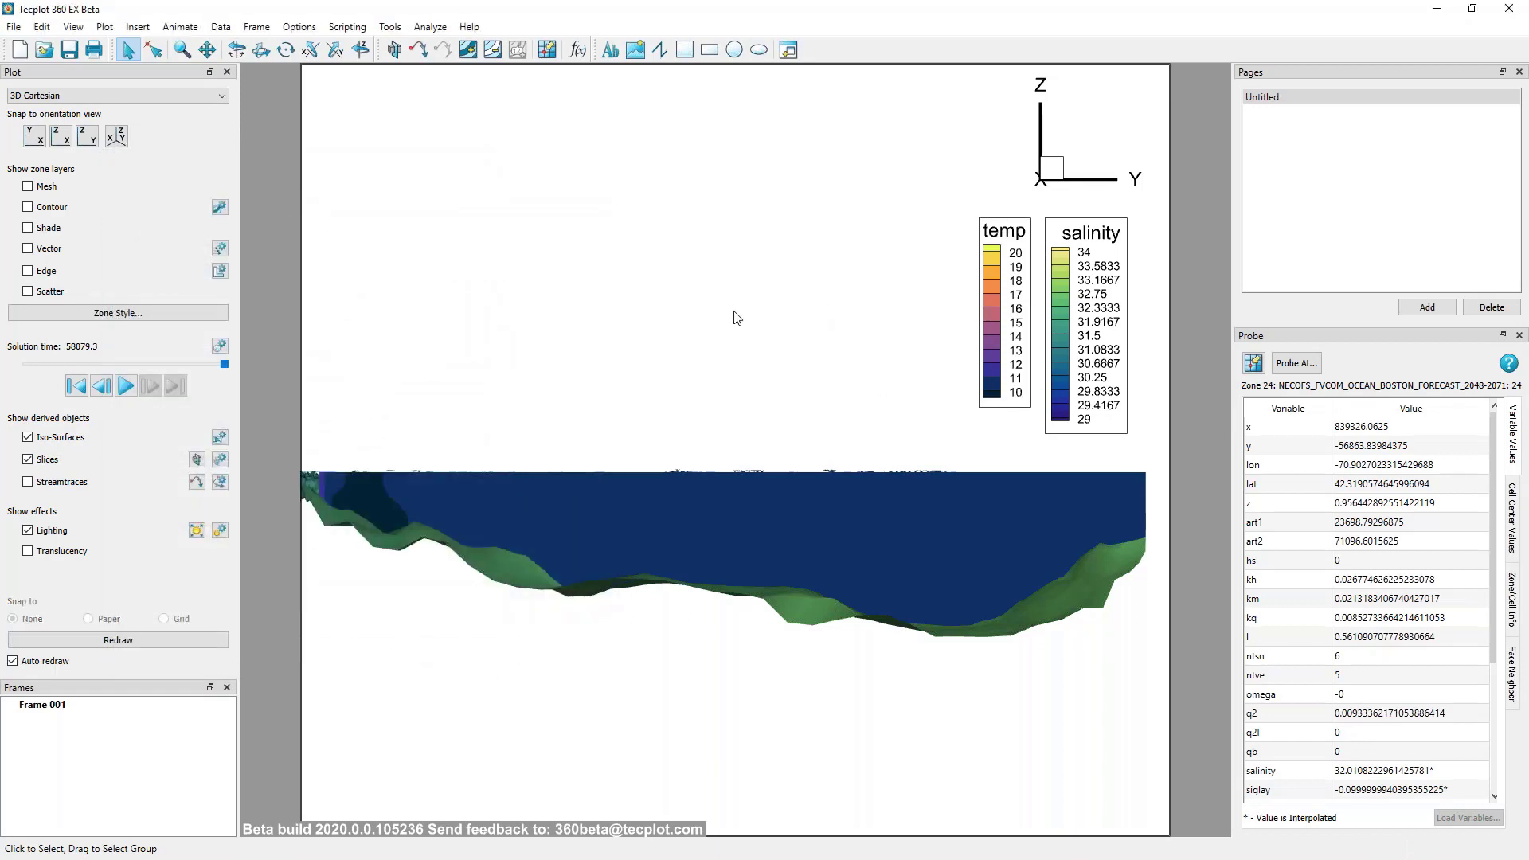
double_click(1004, 309)
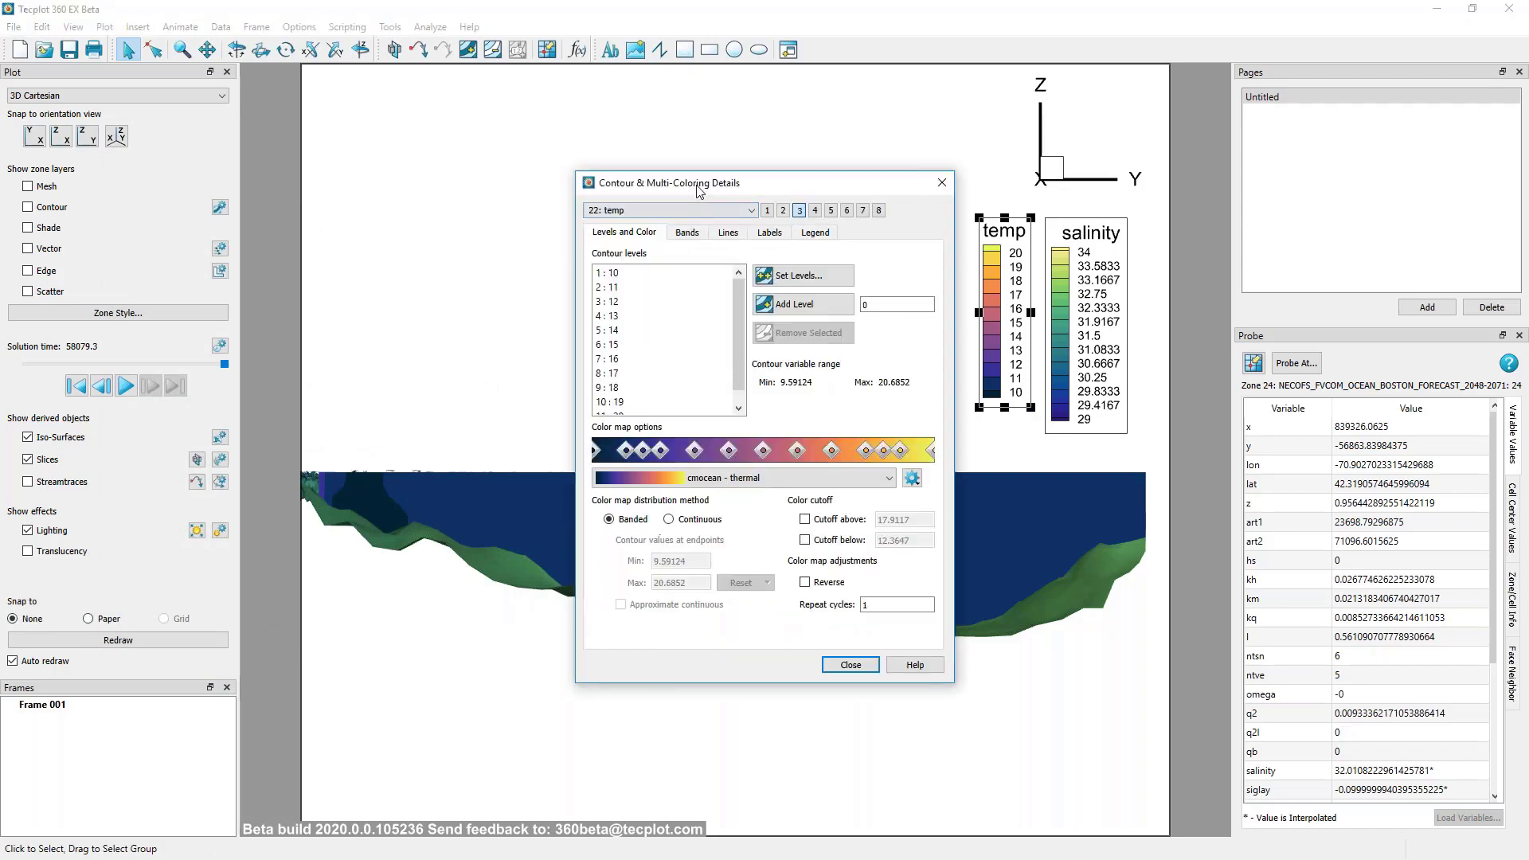
left_click_drag(698, 189, 1271, 300)
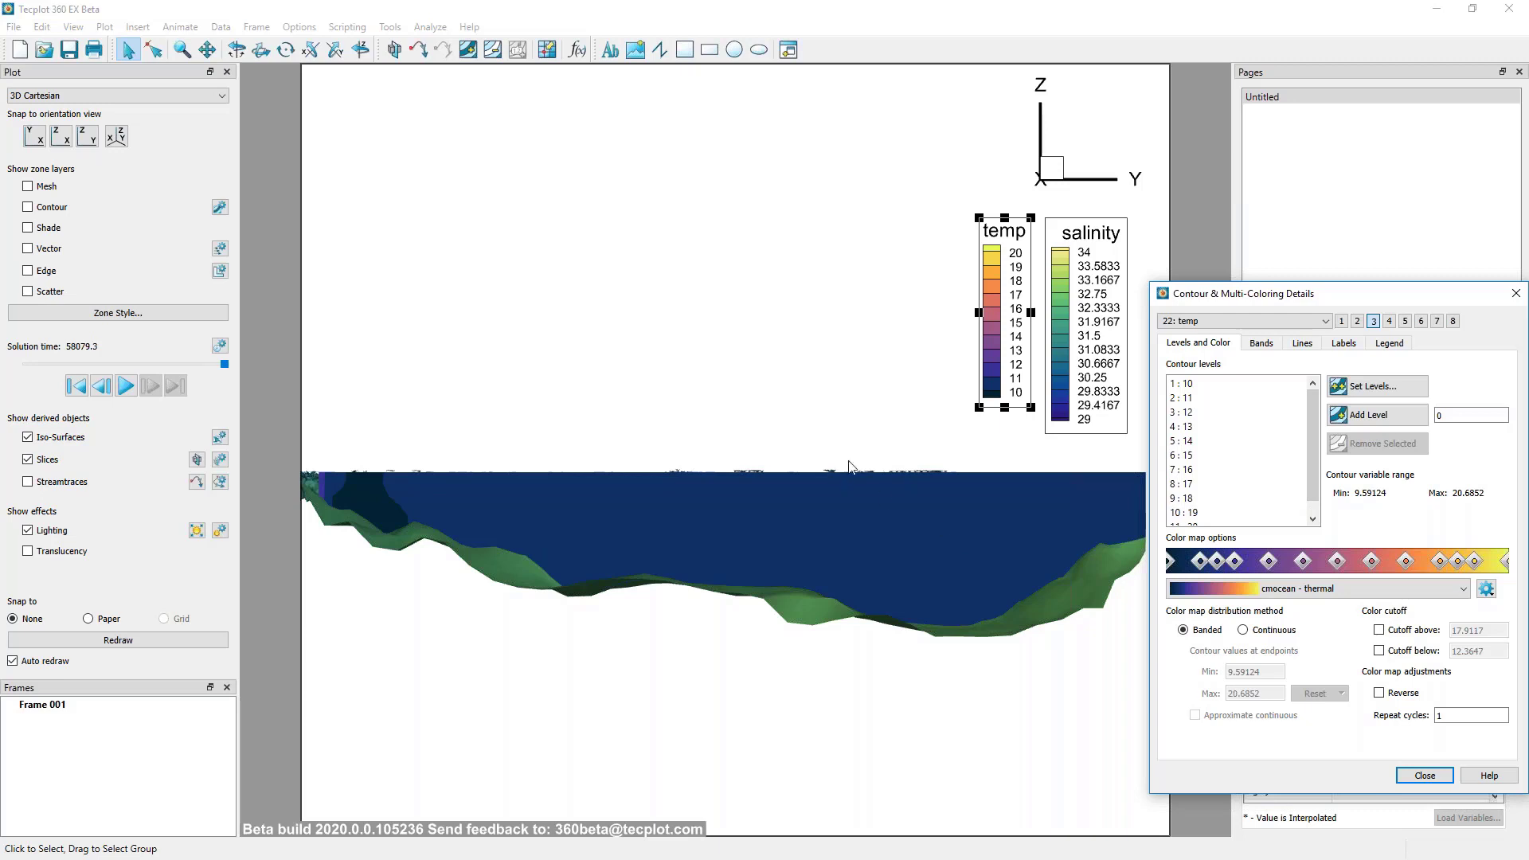
Use the Add Contour Level tool to add temp levels from about 9.93 to 10.09 at points on the slice's low-Y part.
left_click(469, 50)
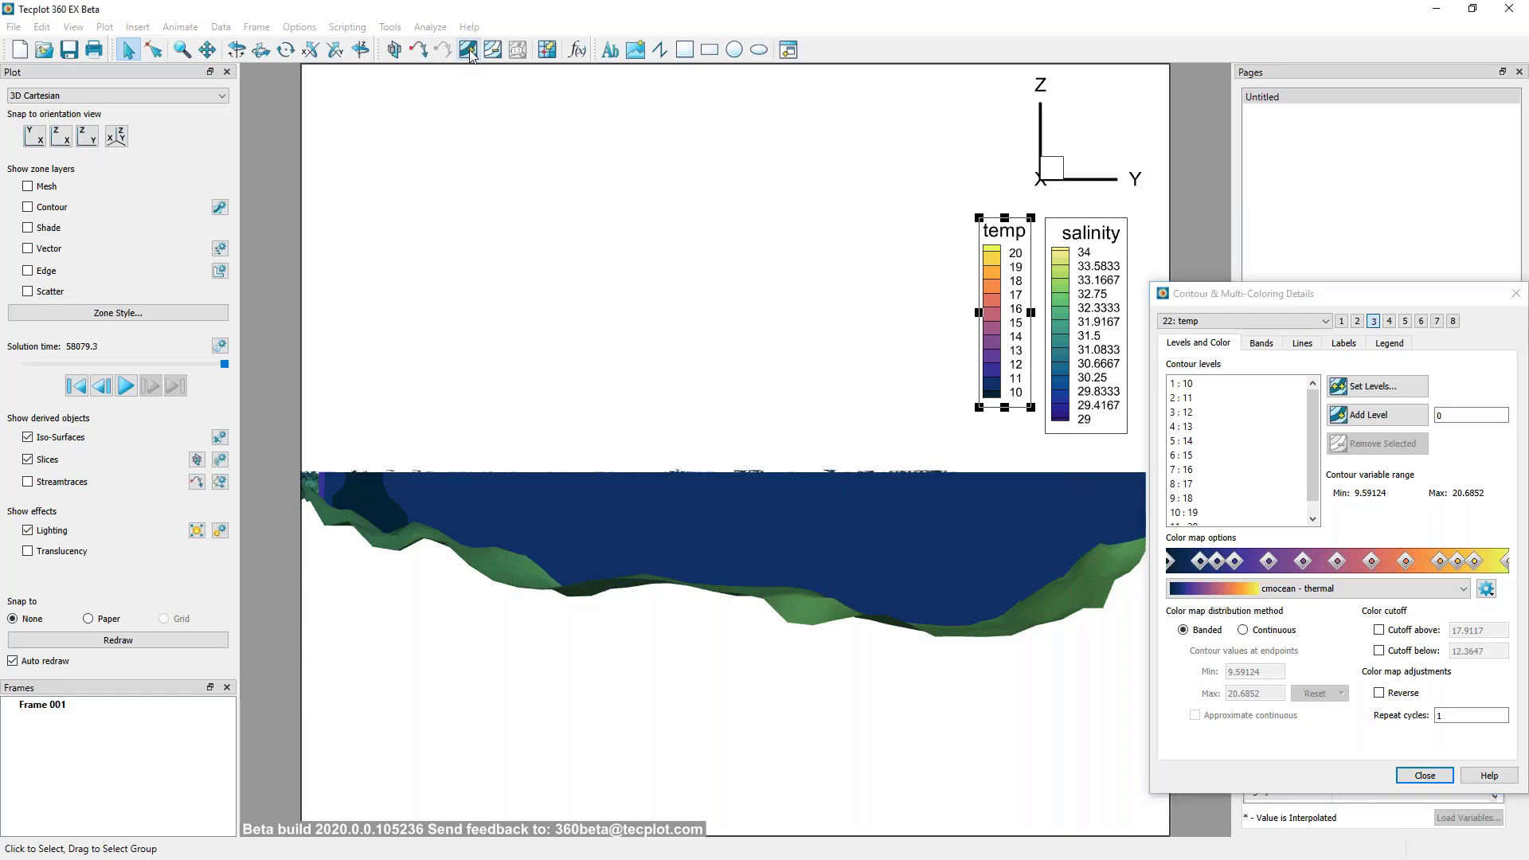
left_click(455, 498)
left_click(483, 499)
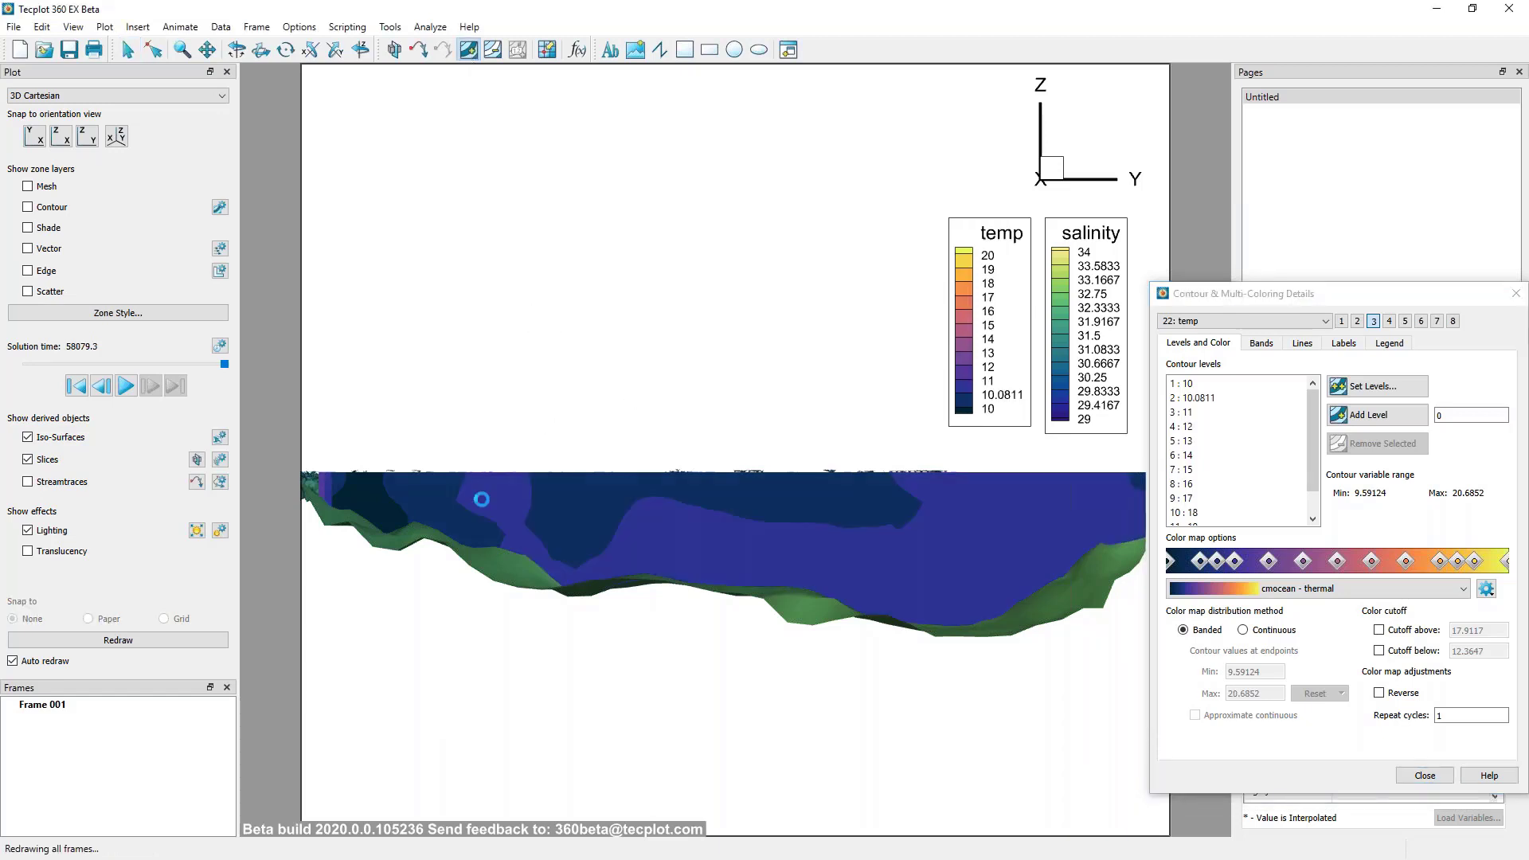
left_click(438, 505)
left_click(446, 521)
left_click(388, 508)
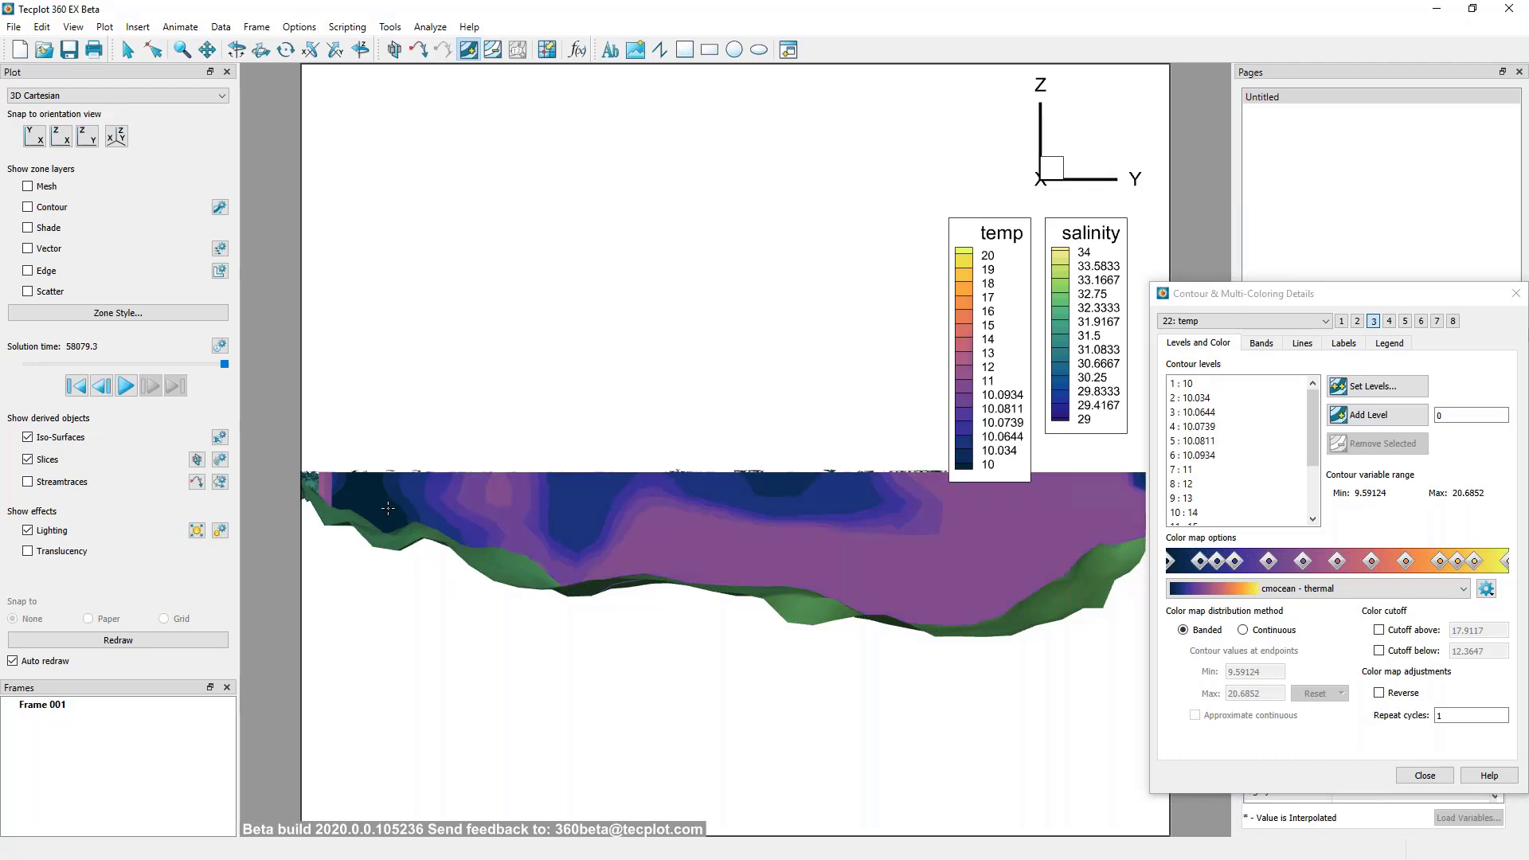
left_click(388, 508)
left_click(385, 517)
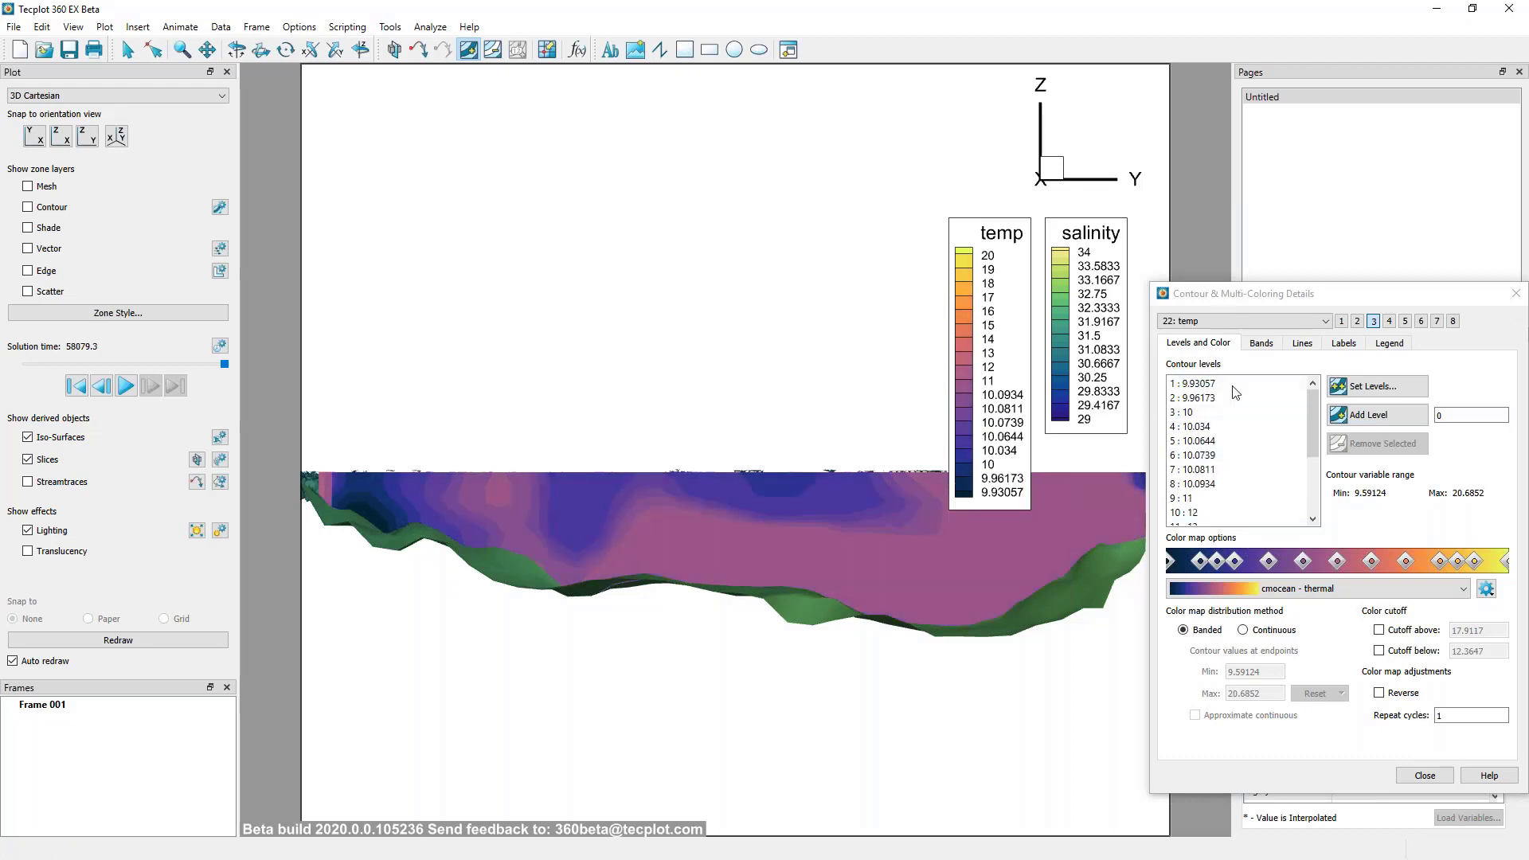
Add temp contour levels from about 10.15 upward by picking points along the slice's deep bottom and up its high-Y end.
left_click(794, 569)
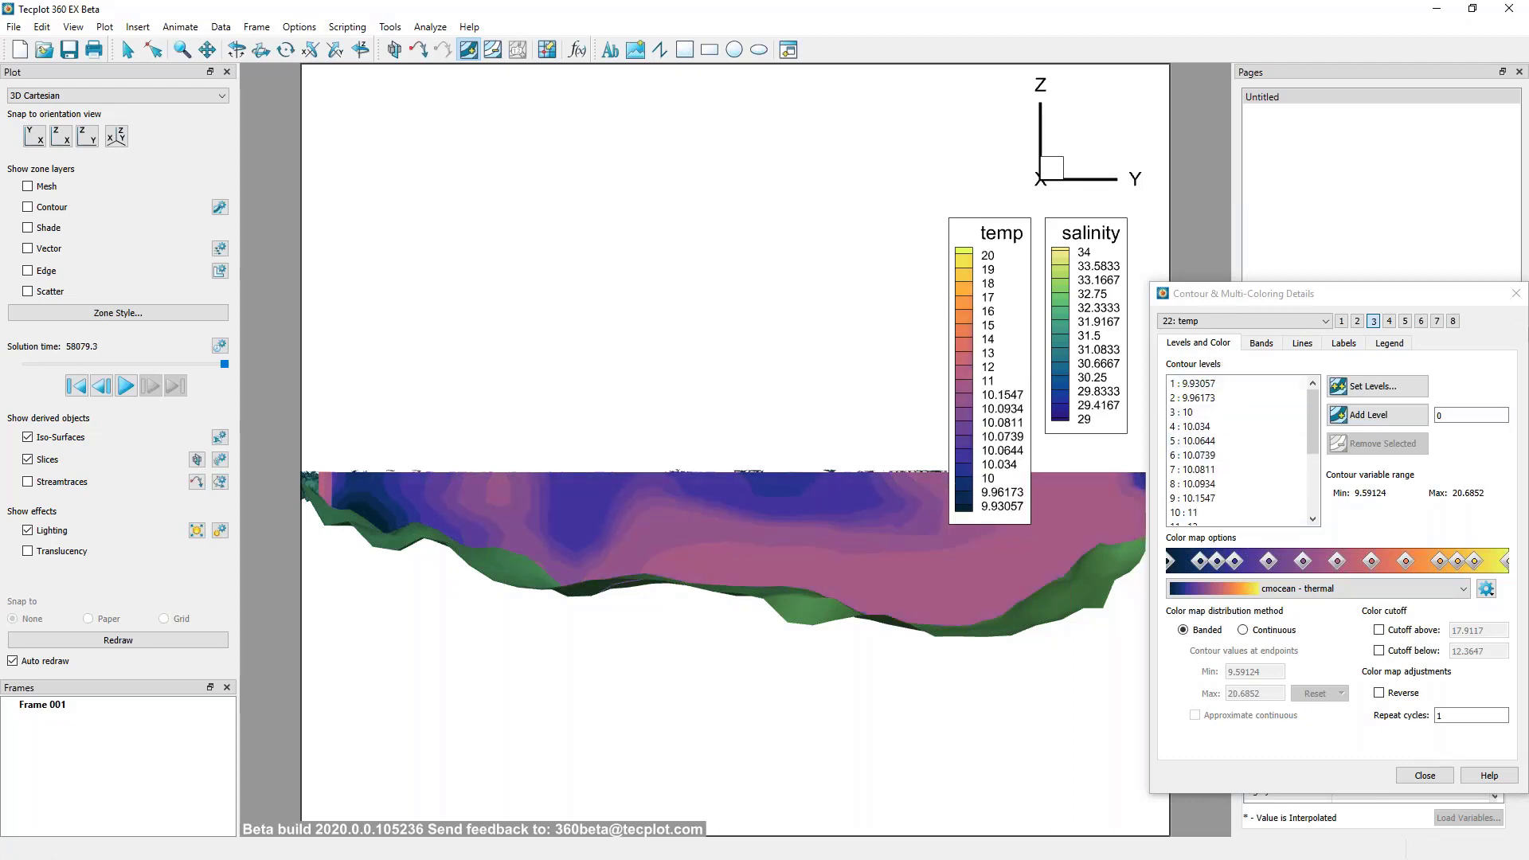
left_click(866, 588)
left_click(959, 603)
left_click(1064, 576)
left_click(1067, 496)
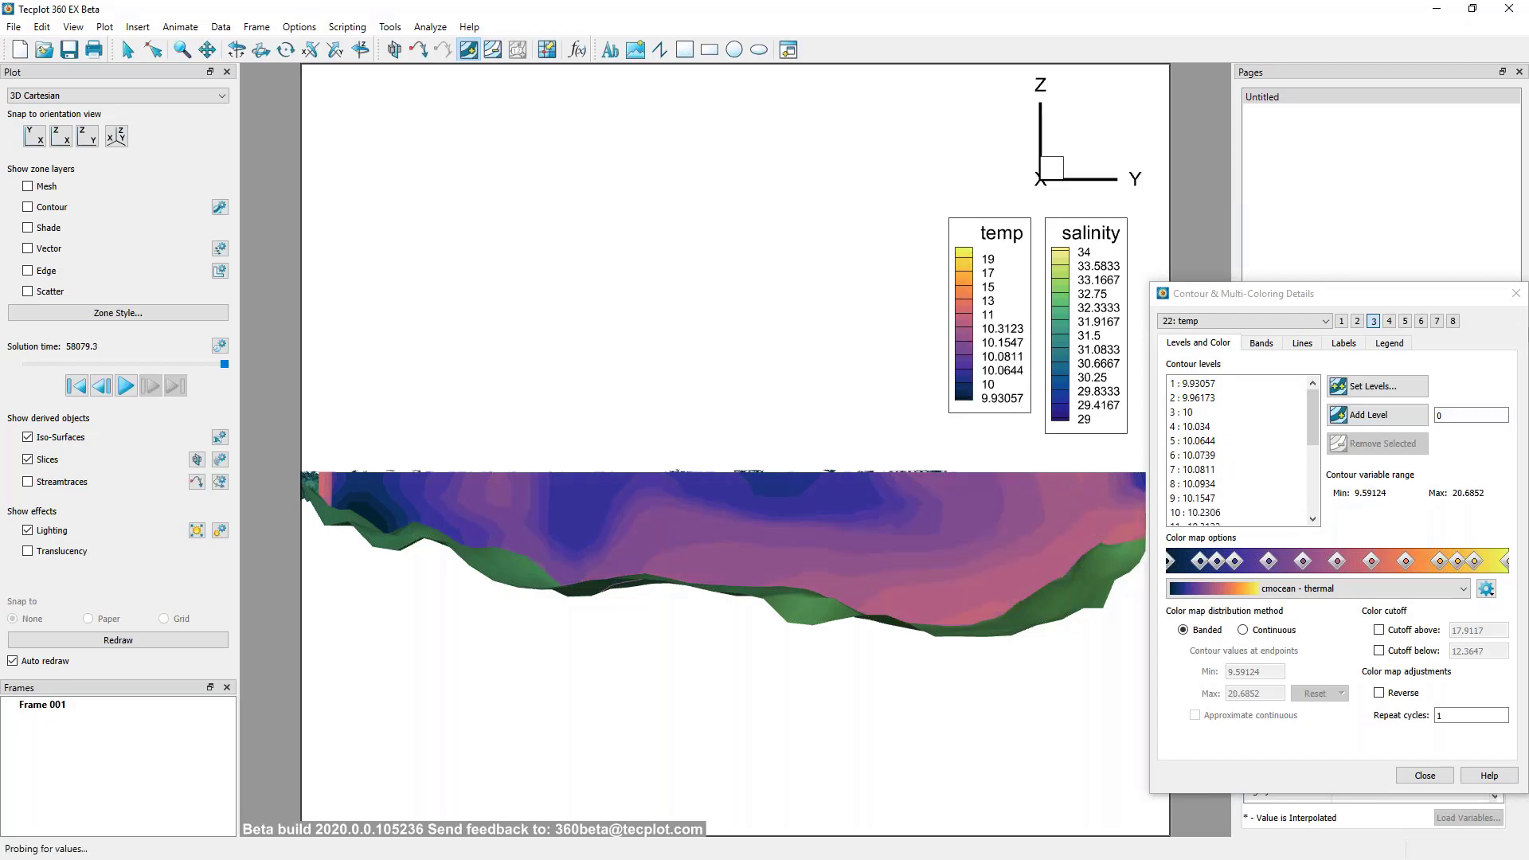
Add more temp contour levels at points near the water surface and mid-slice, close the contour details and return to the Selector tool.
left_click(995, 505)
left_click(886, 500)
left_click(767, 486)
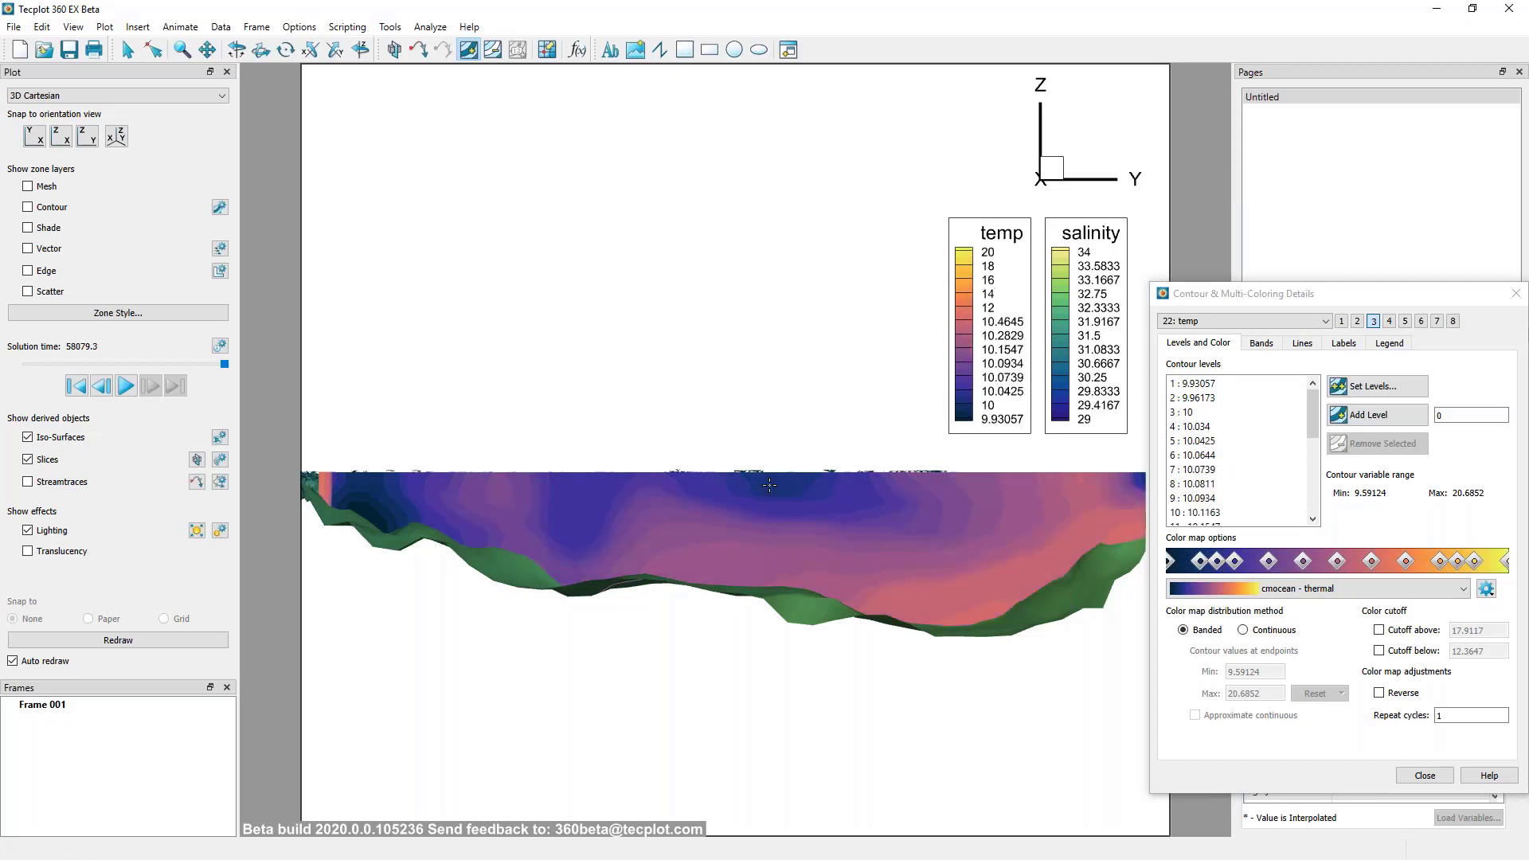
left_click(493, 484)
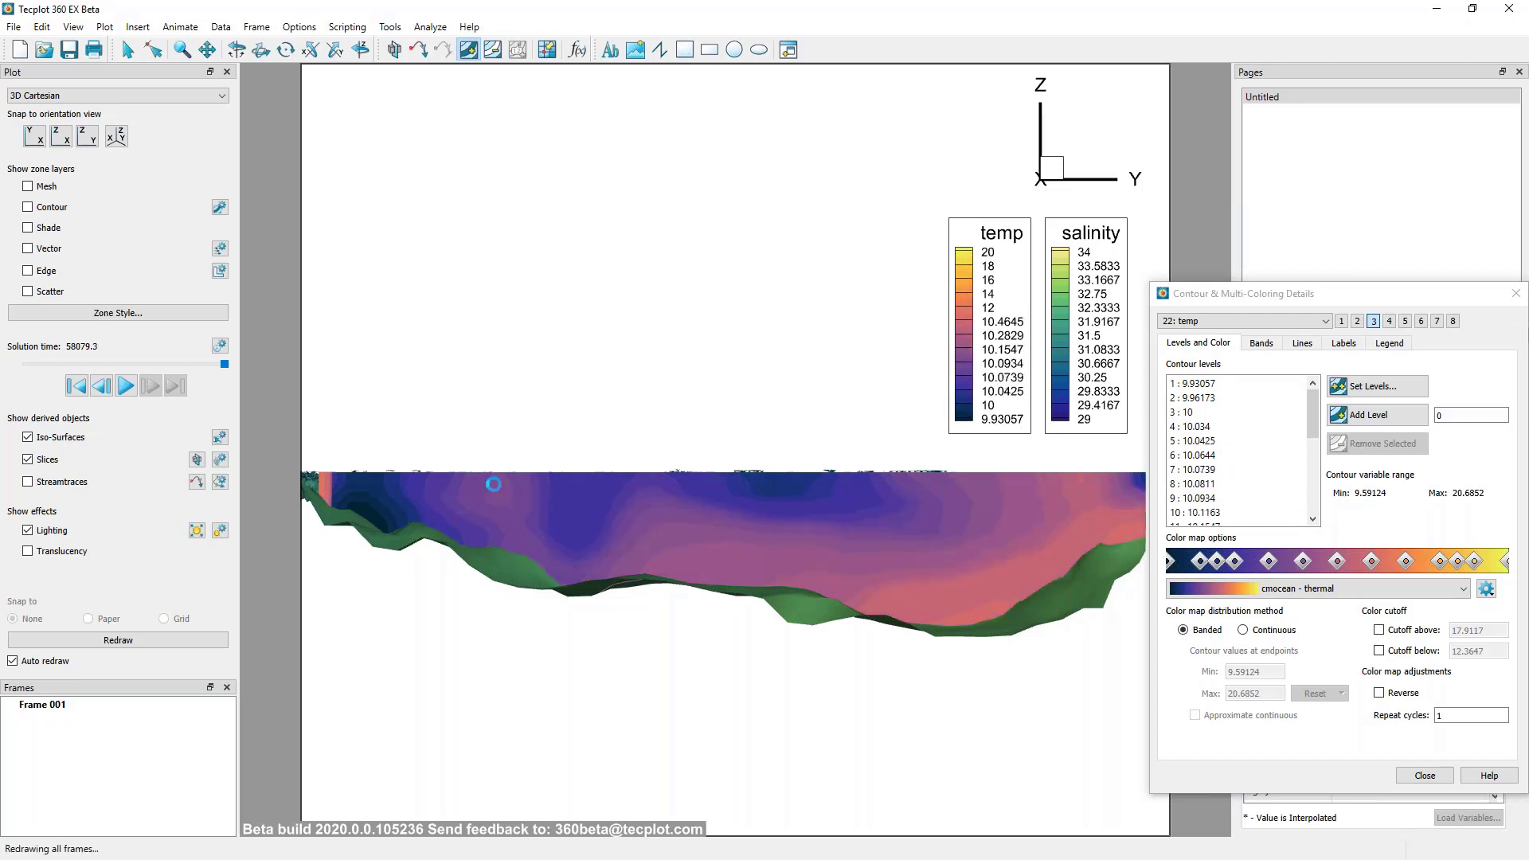
left_click(757, 529)
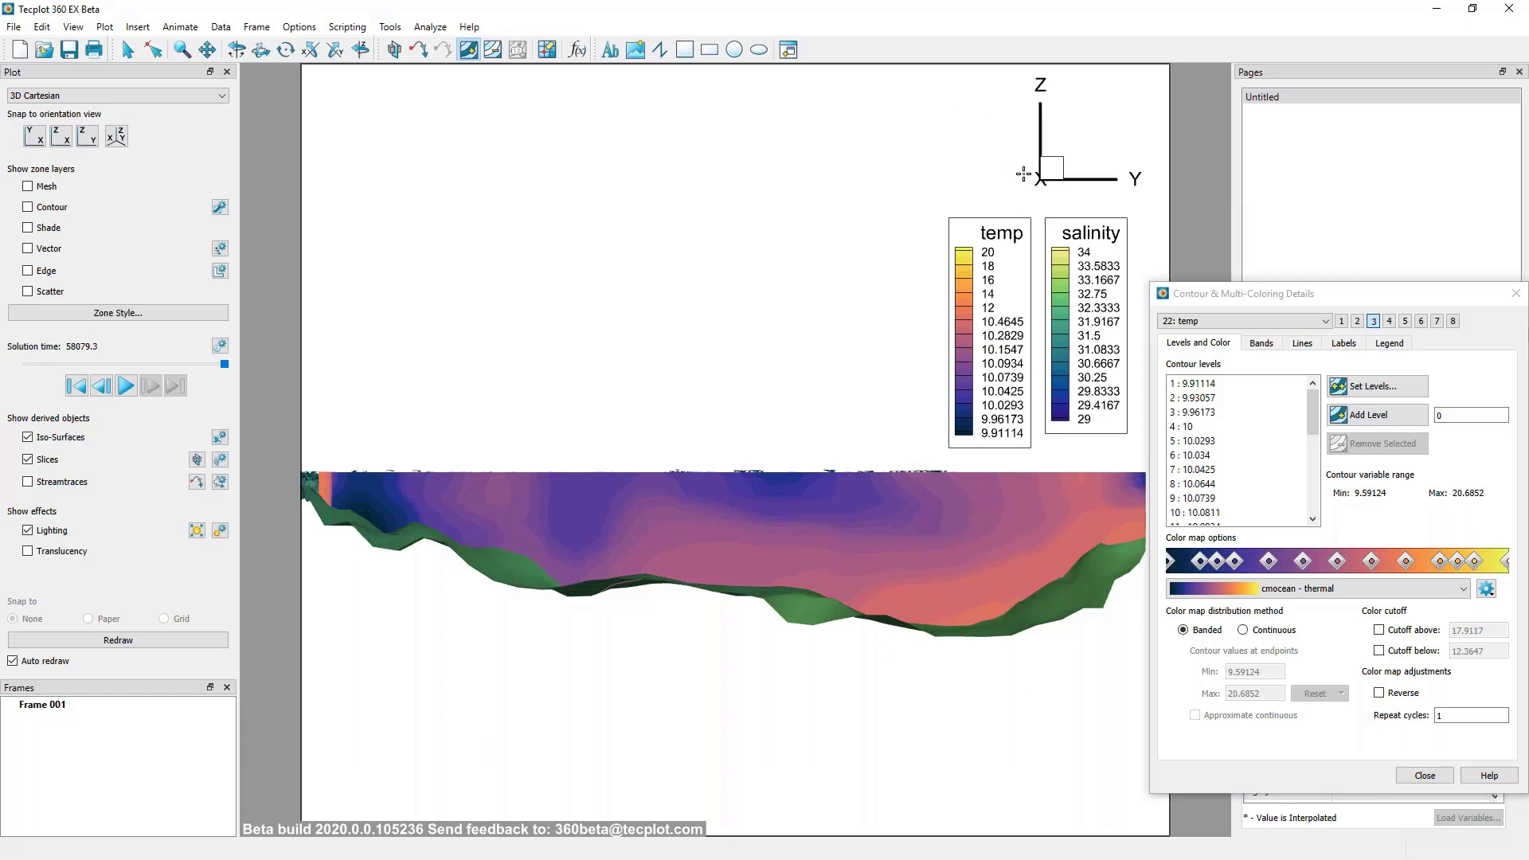
left_click(1424, 775)
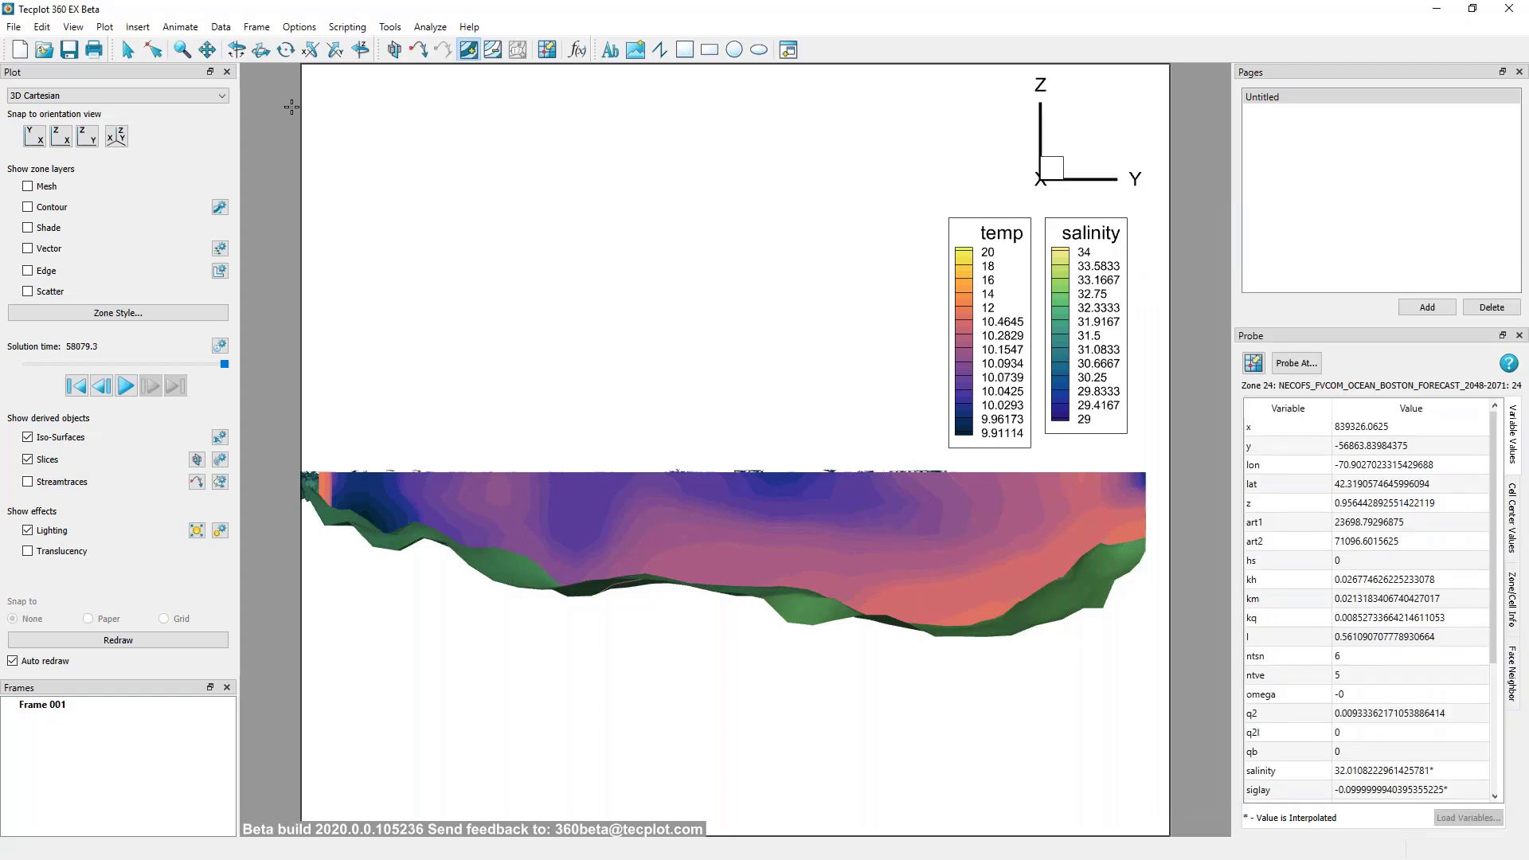
left_click(128, 52)
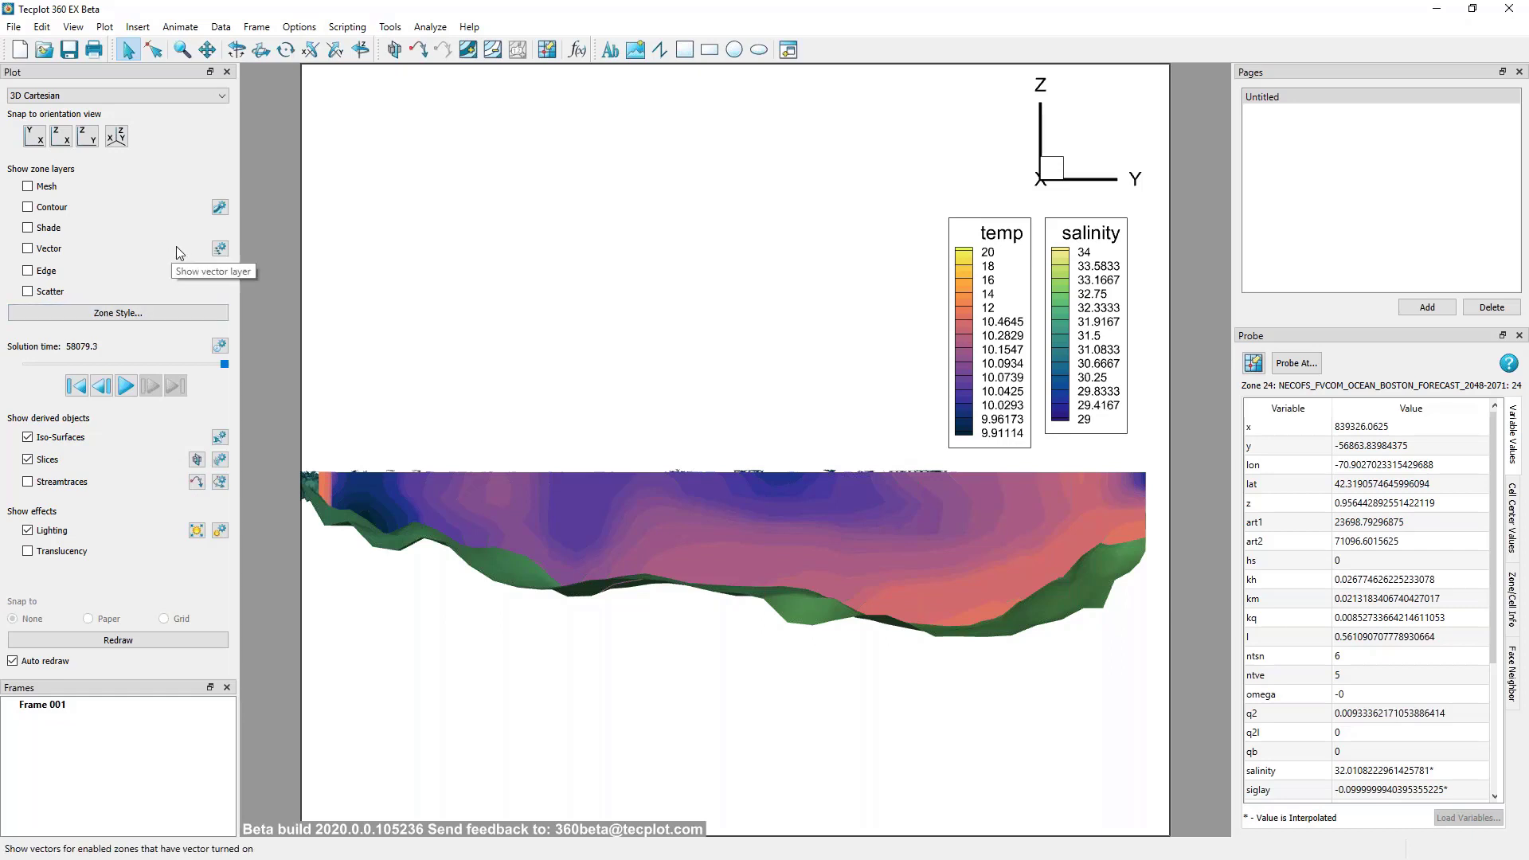
Place a rake of streamtraces across the temperature slice.
left_click(196, 483)
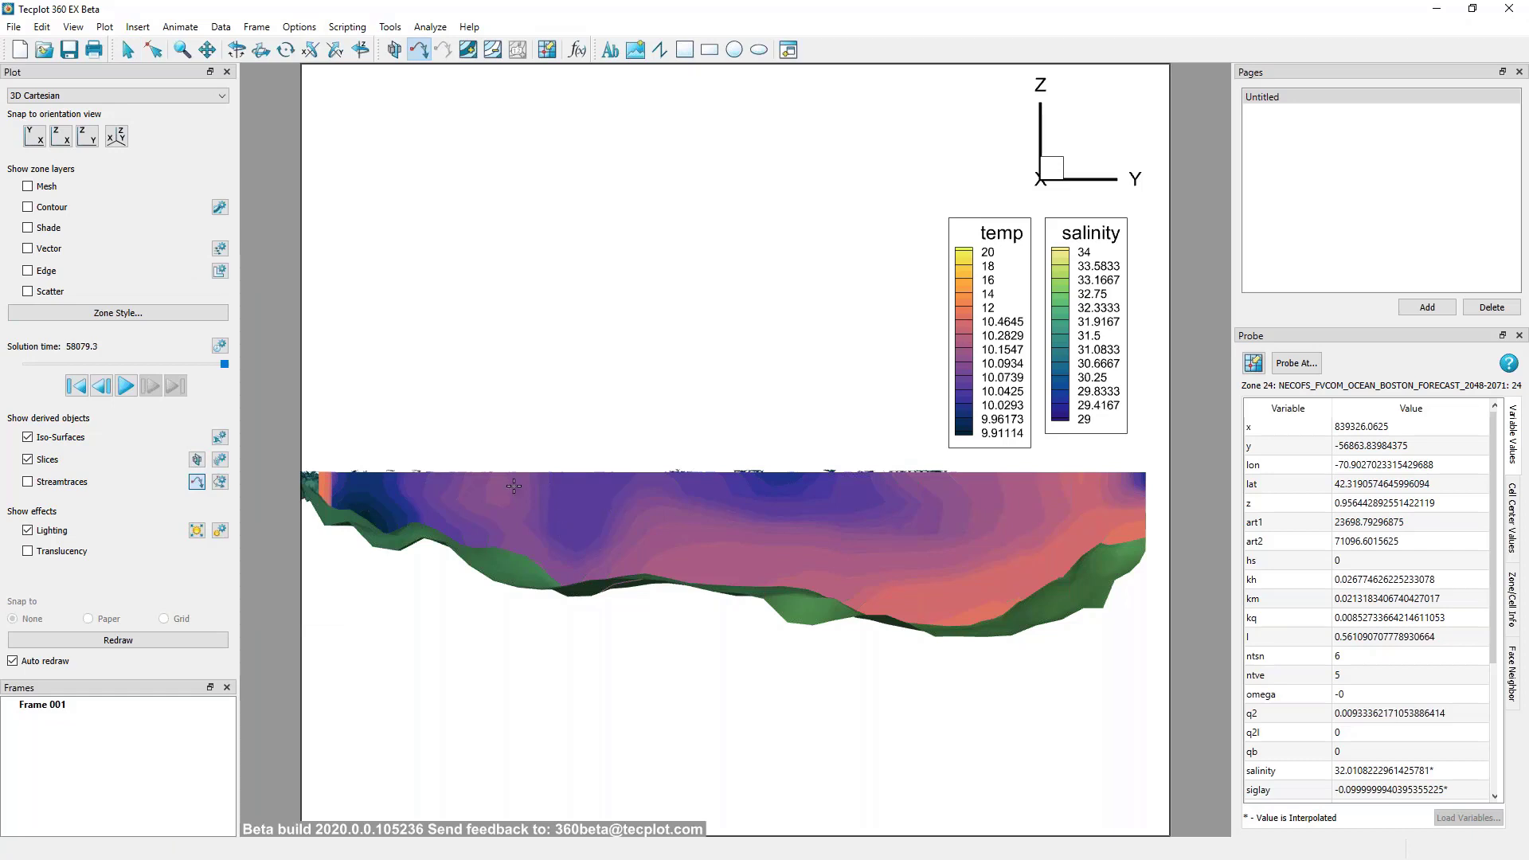
middle_click_drag(556, 524, 582, 538)
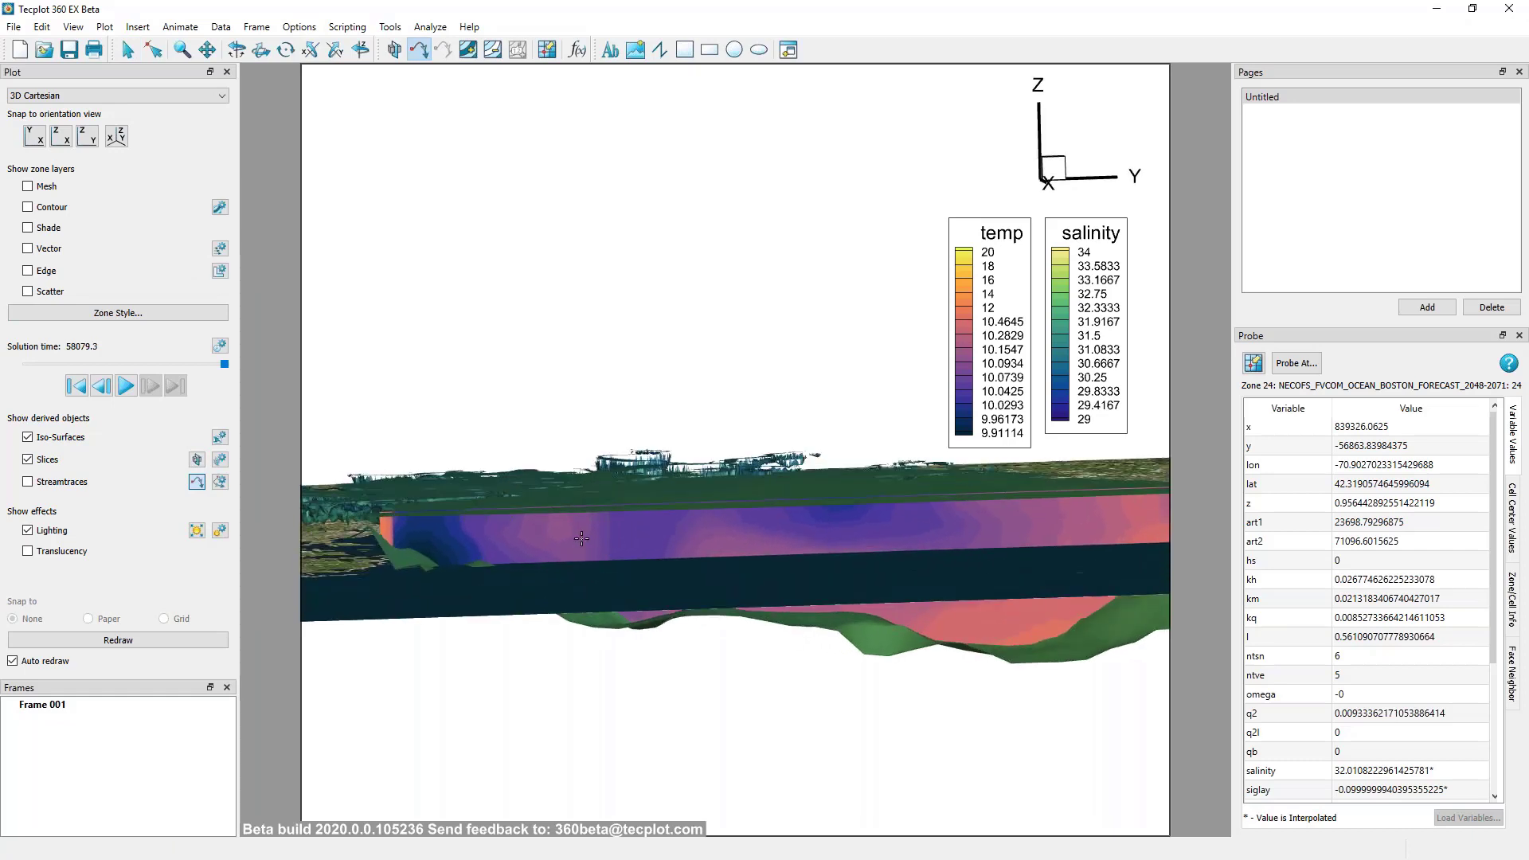
left_click(599, 523)
left_click_drag(656, 521, 1015, 516)
middle_click_drag(758, 564, 852, 584)
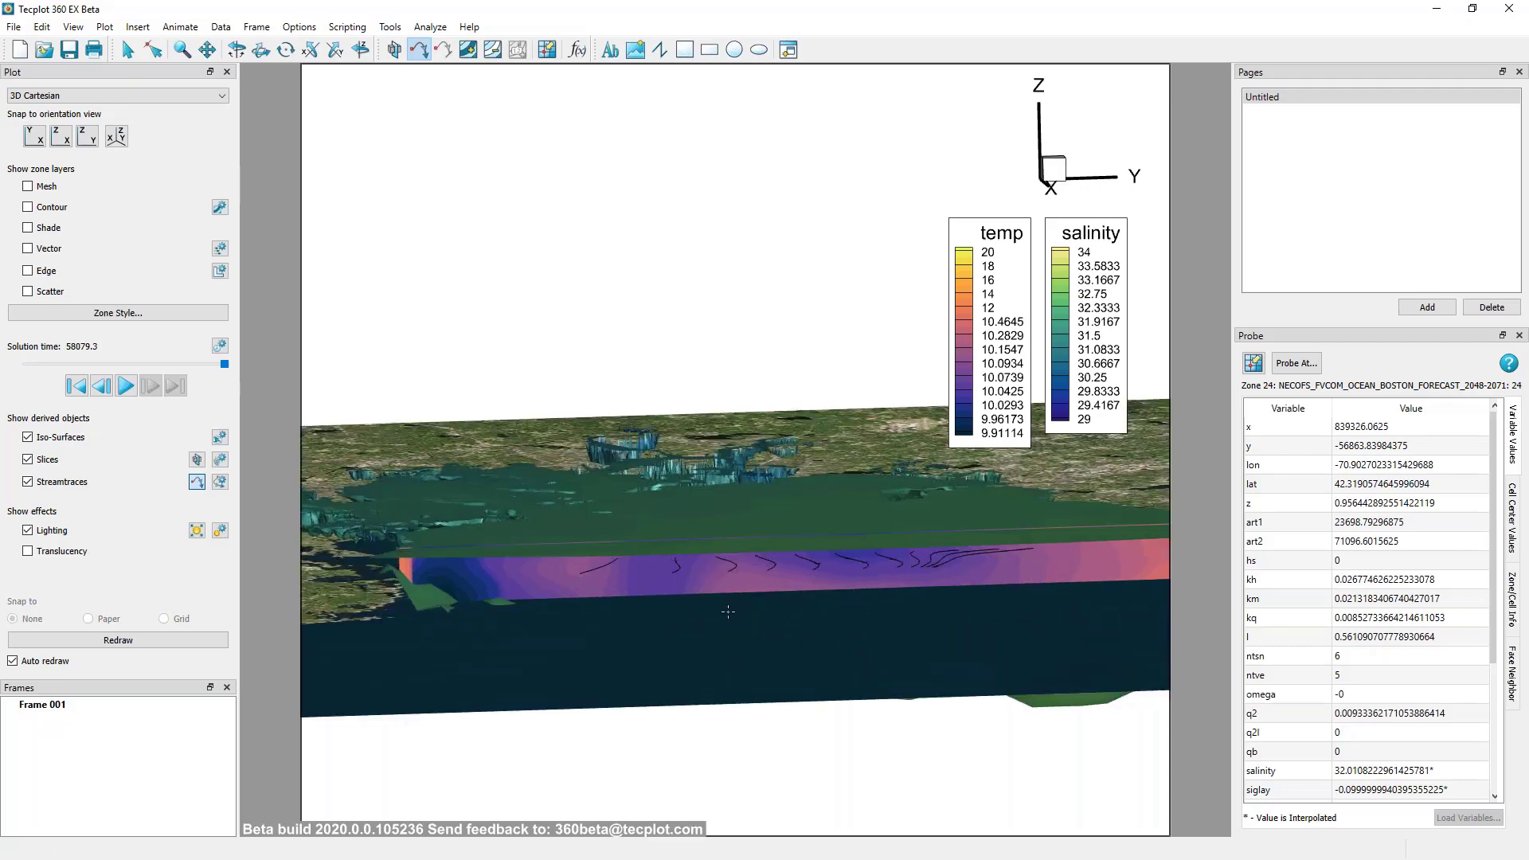
middle_click_drag(670, 609, 702, 604)
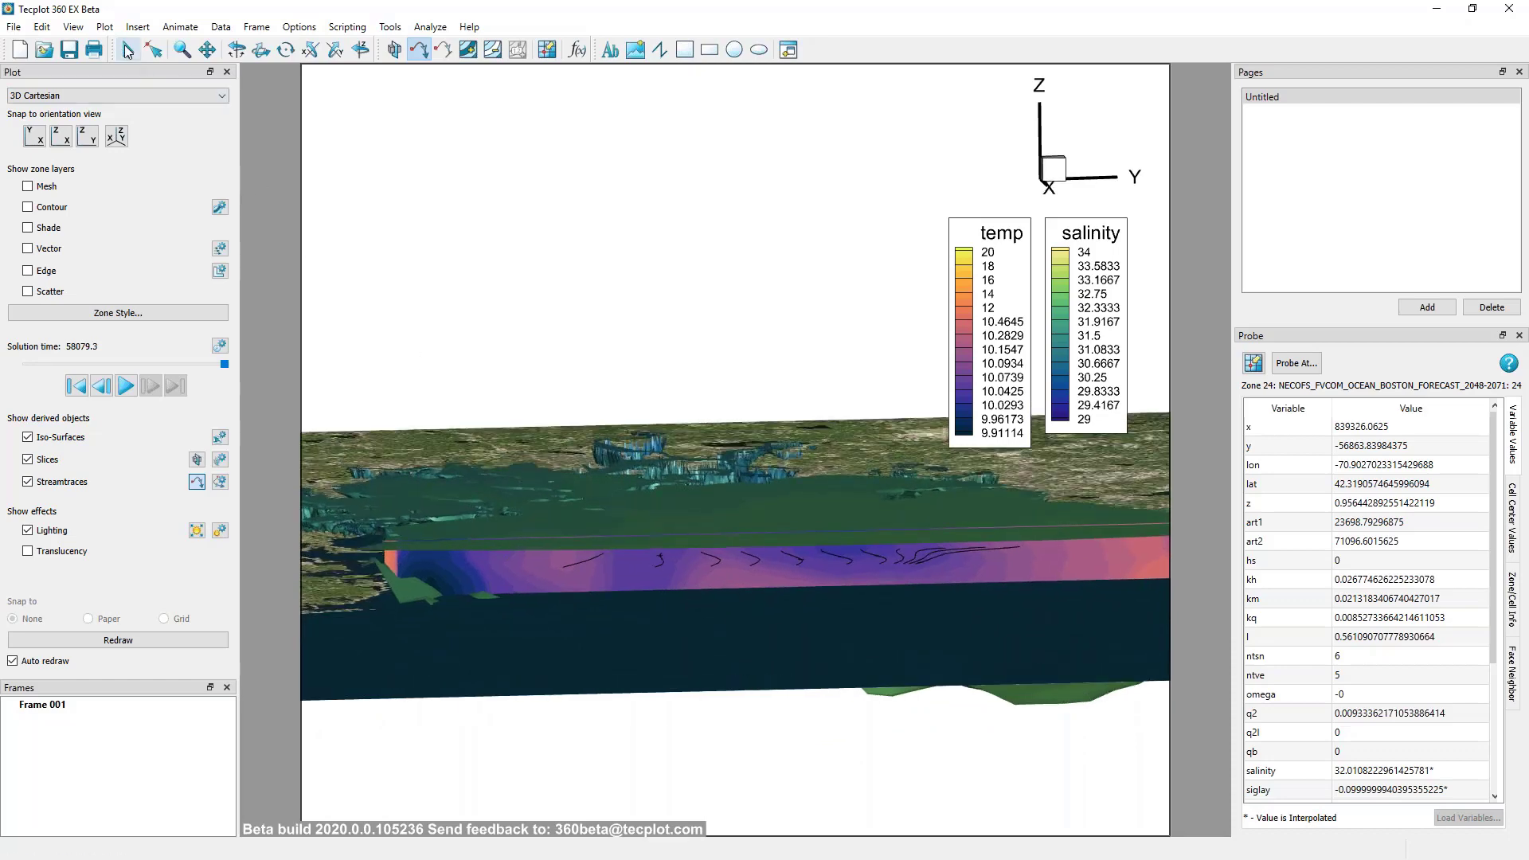
Turn on translucency at 50 for the salinity iso-surface in group 1, and move the details dialog off the plot.
left_click(127, 51)
middle_click_drag(629, 527, 661, 591)
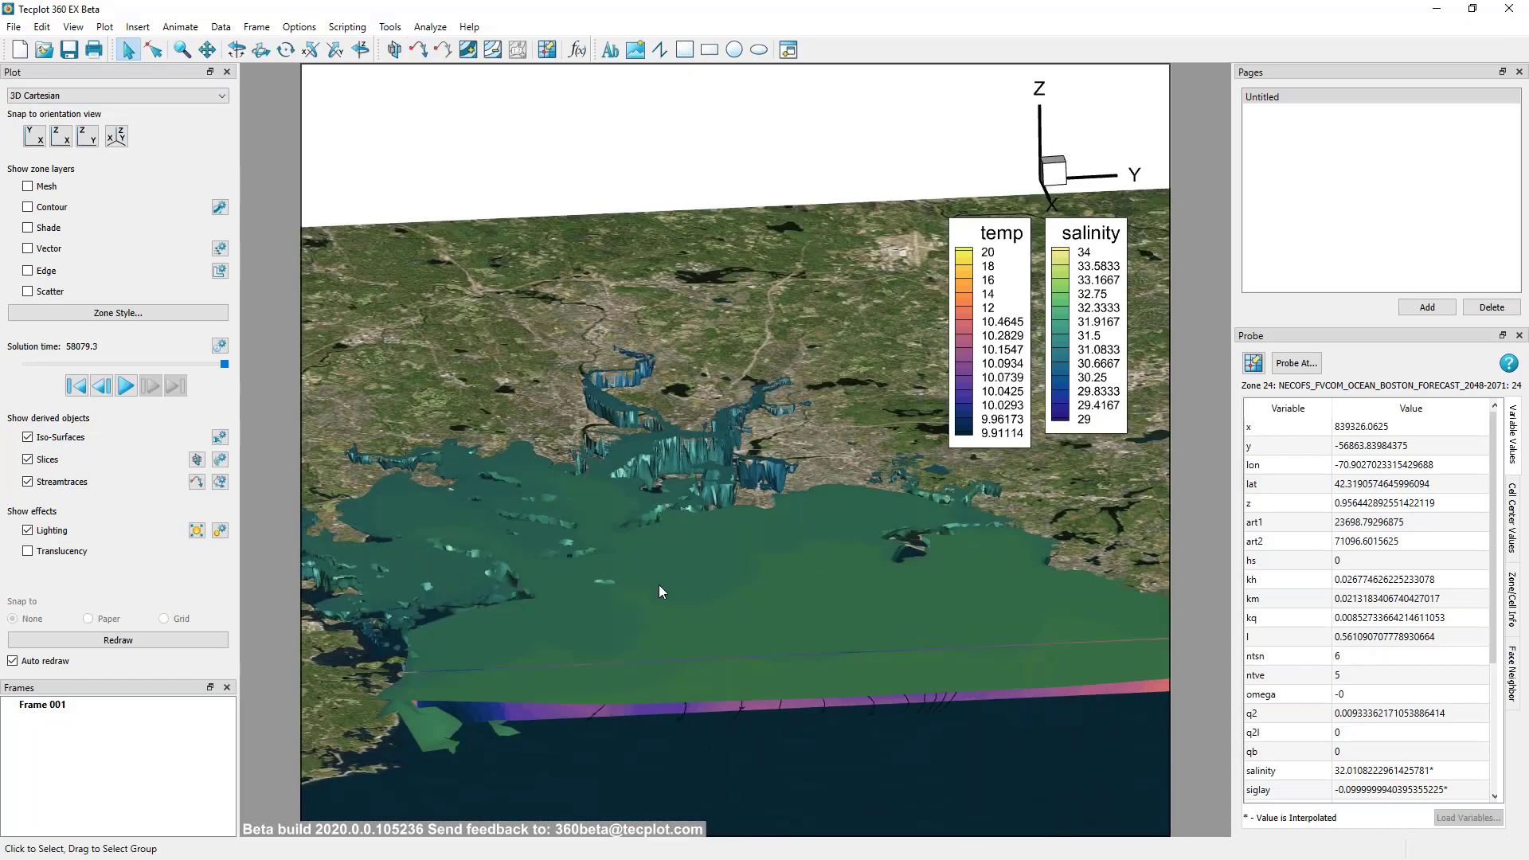
double_click(770, 580)
left_click(1004, 488)
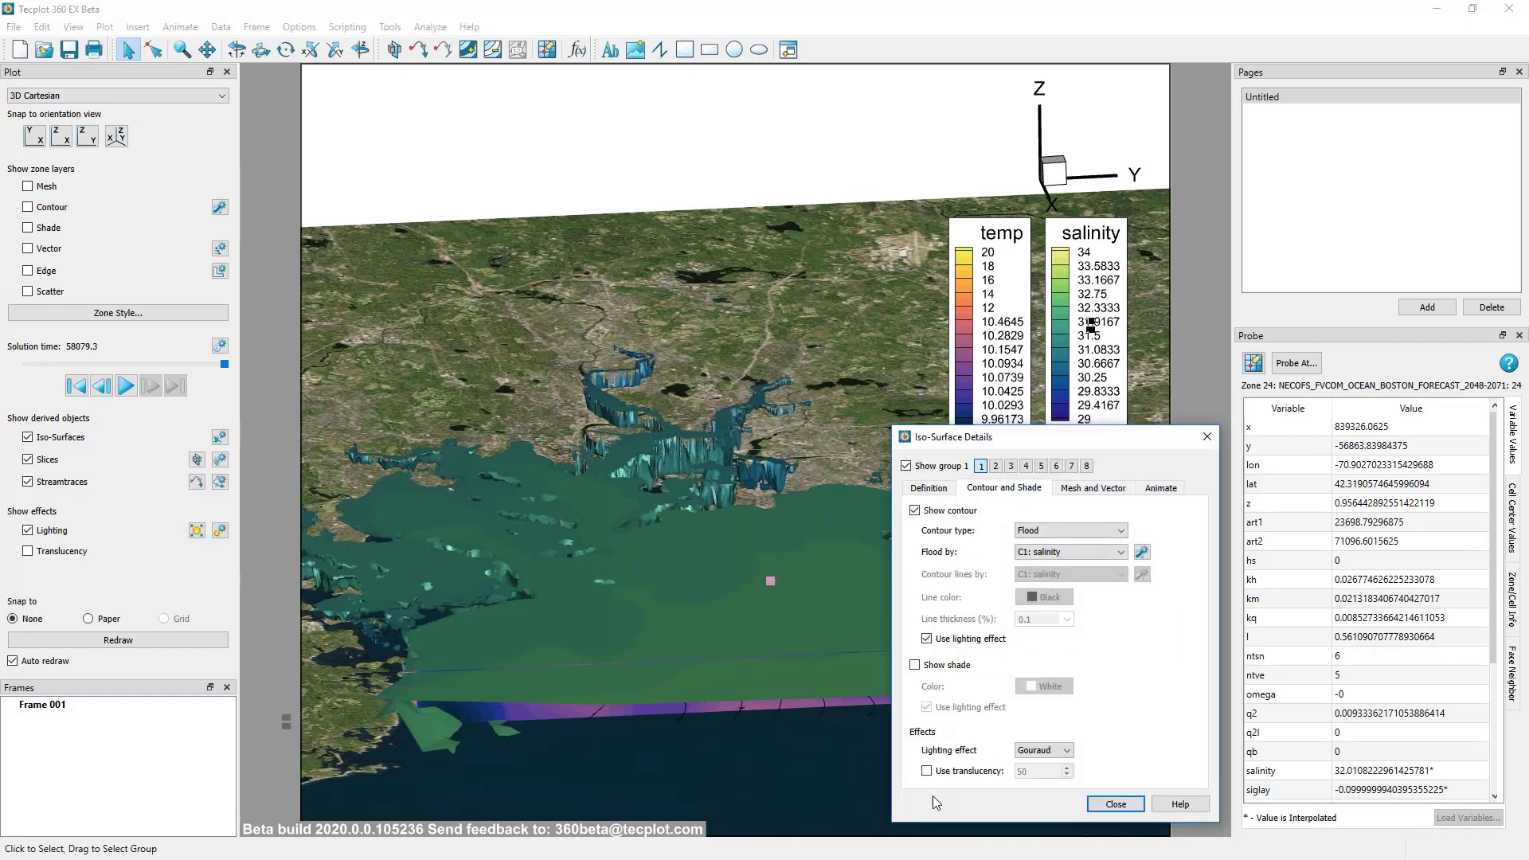
left_click(926, 771)
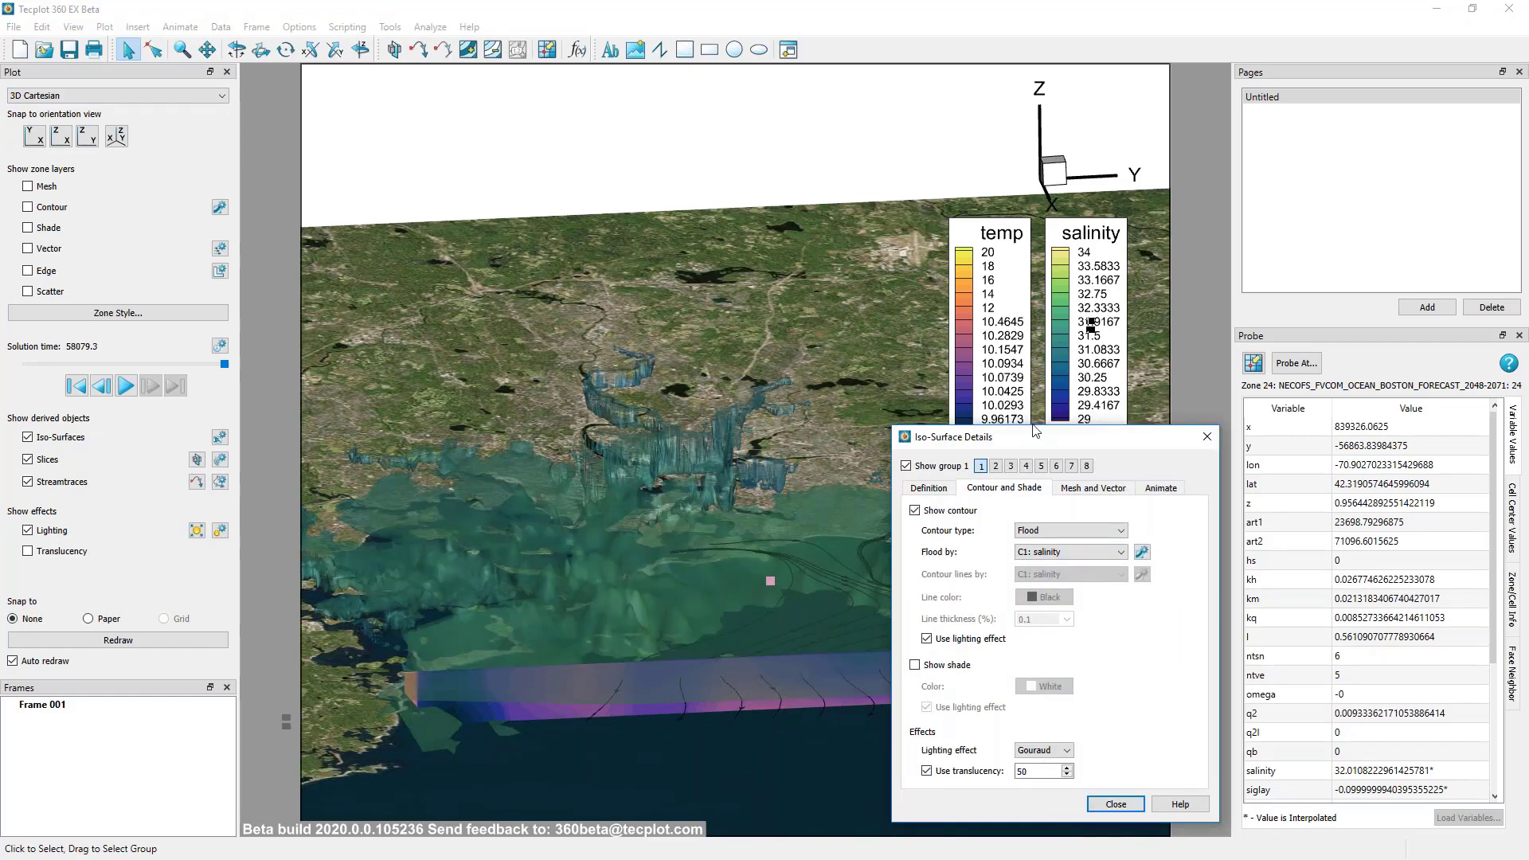
left_click_drag(1072, 445, 1278, 447)
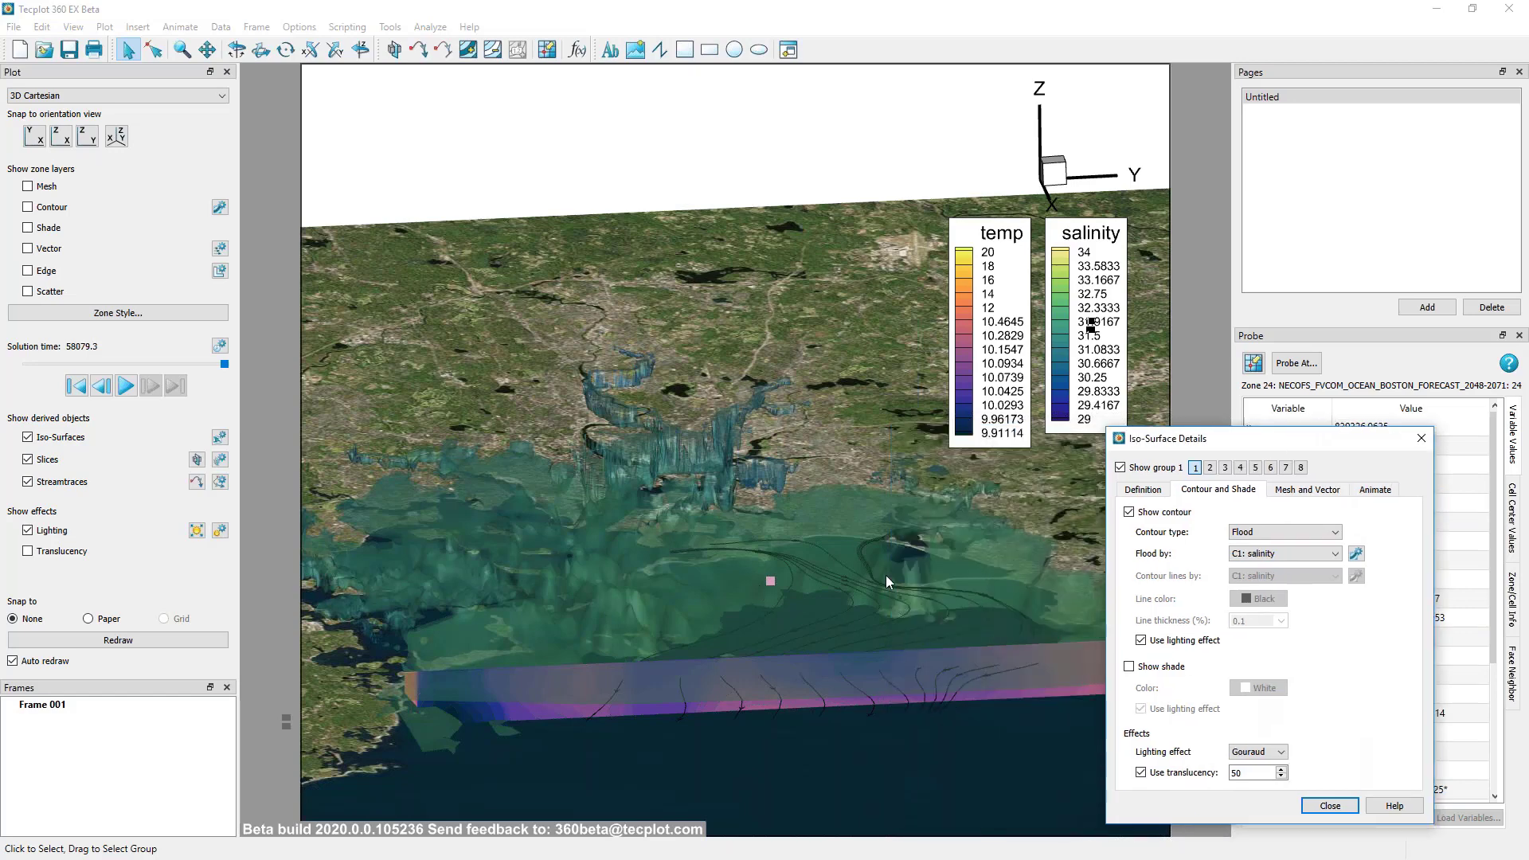
Switch the salinity iso-surface's translucency off and back on.
right_click(729, 581)
left_click(761, 560)
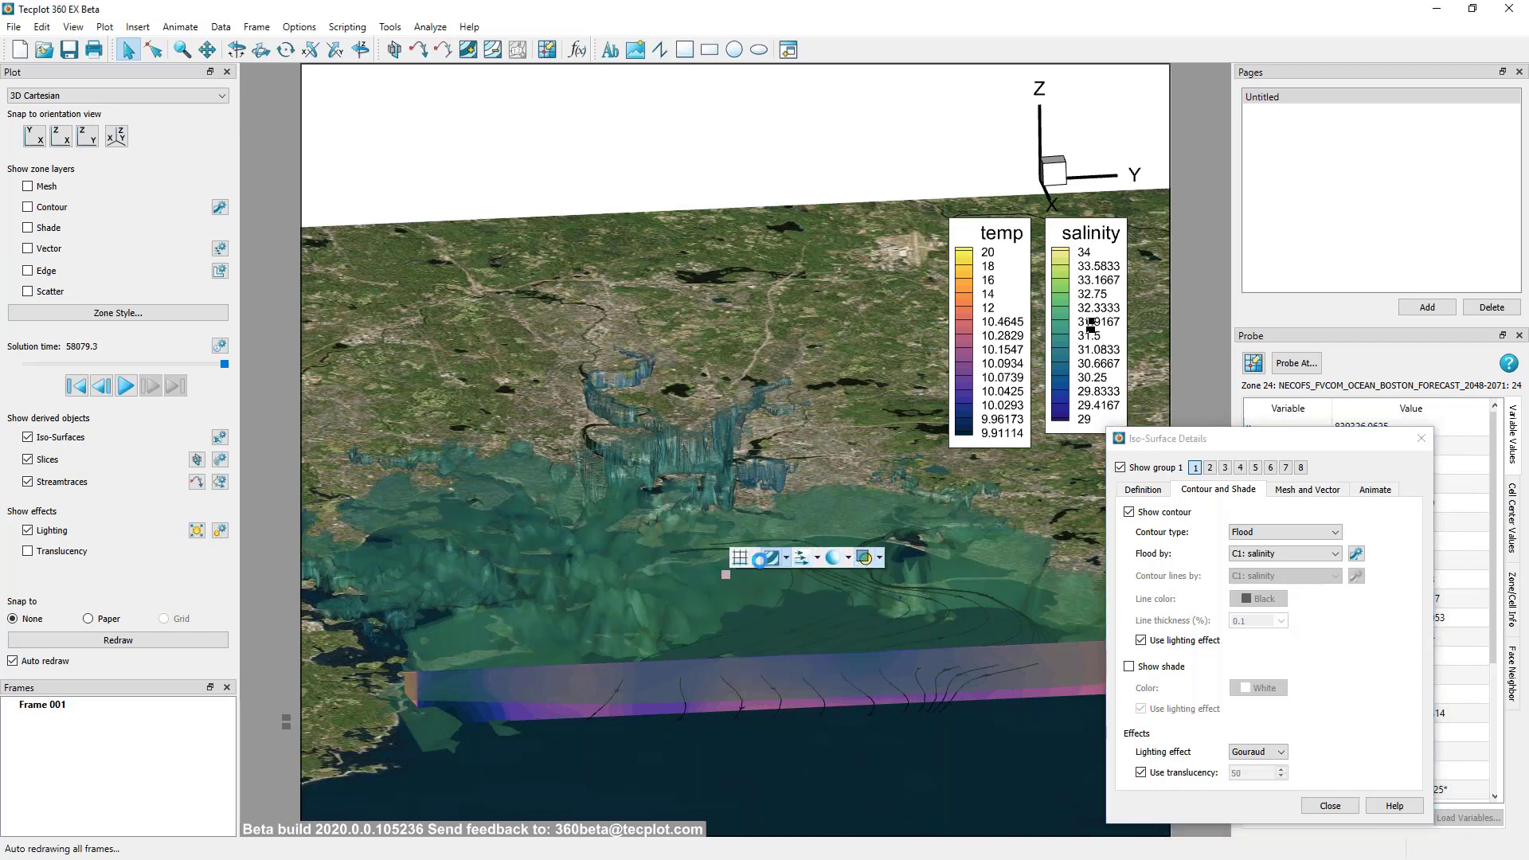
right_click(866, 580)
left_click(698, 563)
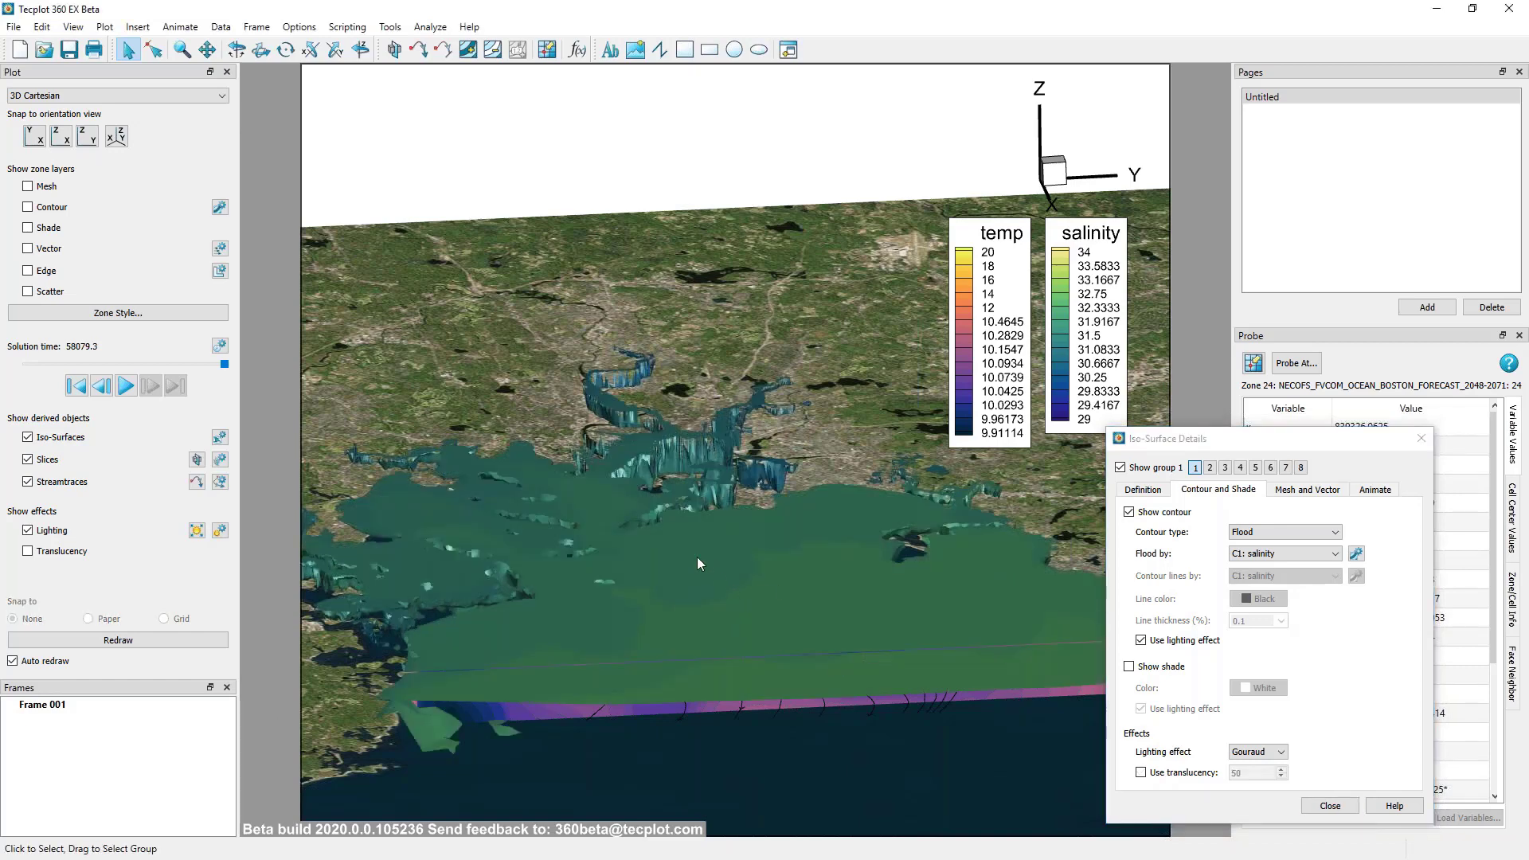
right_click(691, 557)
left_click(826, 547)
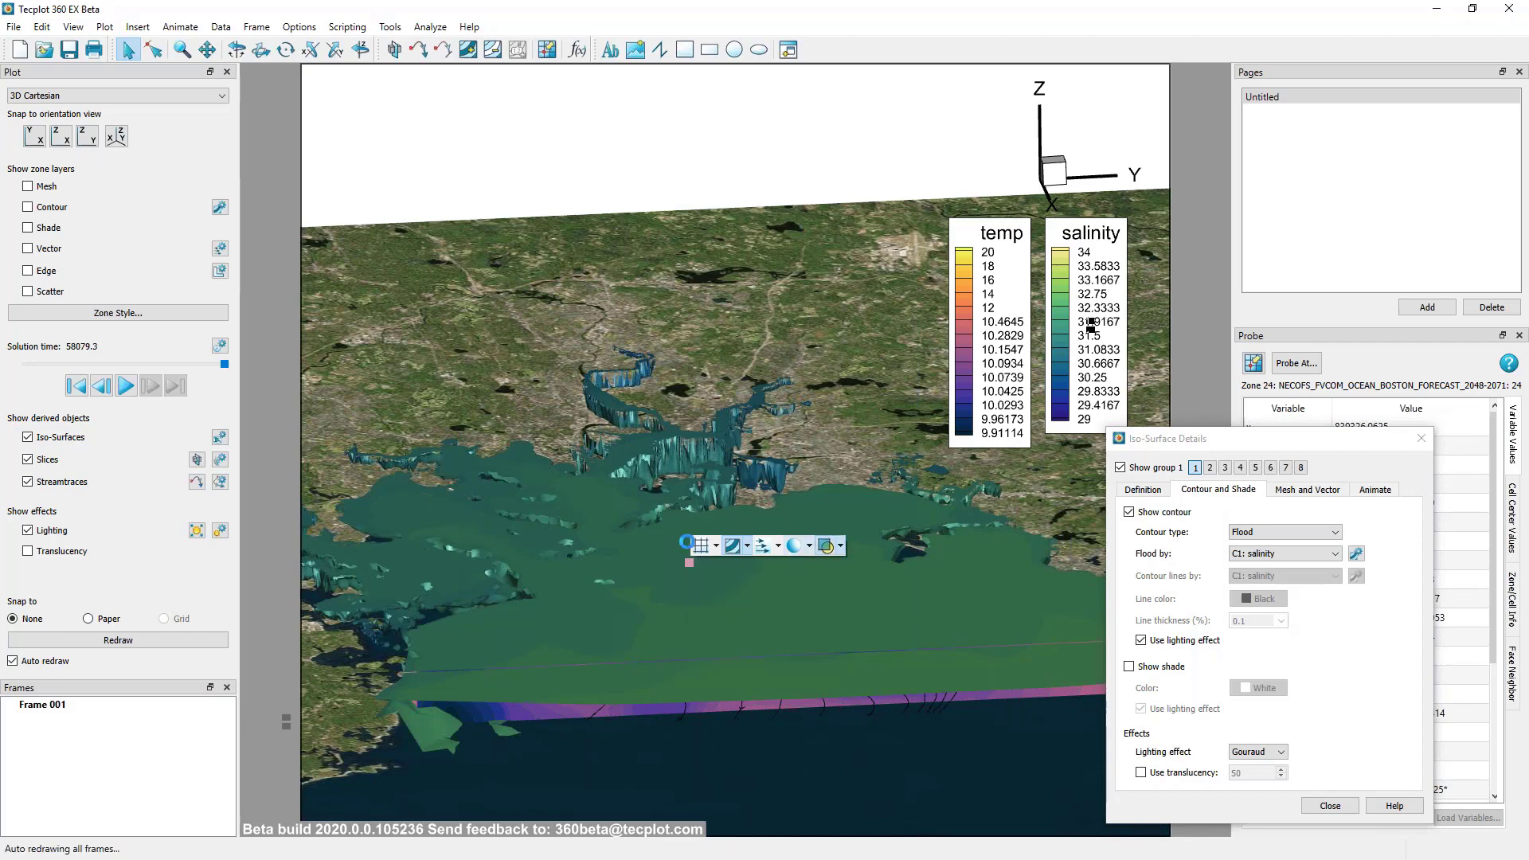
left_click(647, 579)
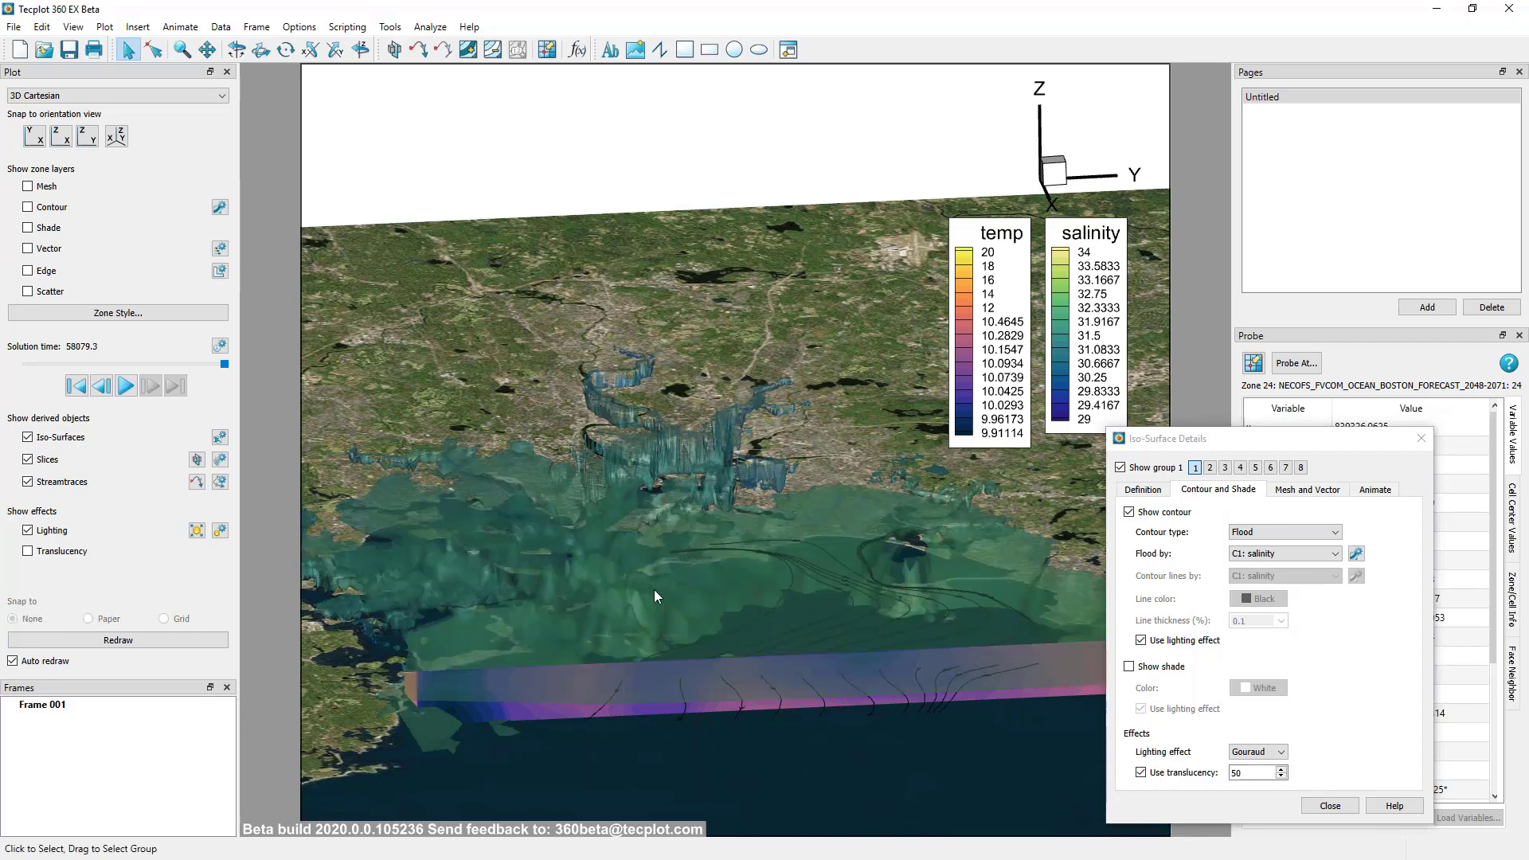
Set the salinity iso-surface's translucency to 30 and close its details dialog.
right_click(655, 595)
left_click(804, 572)
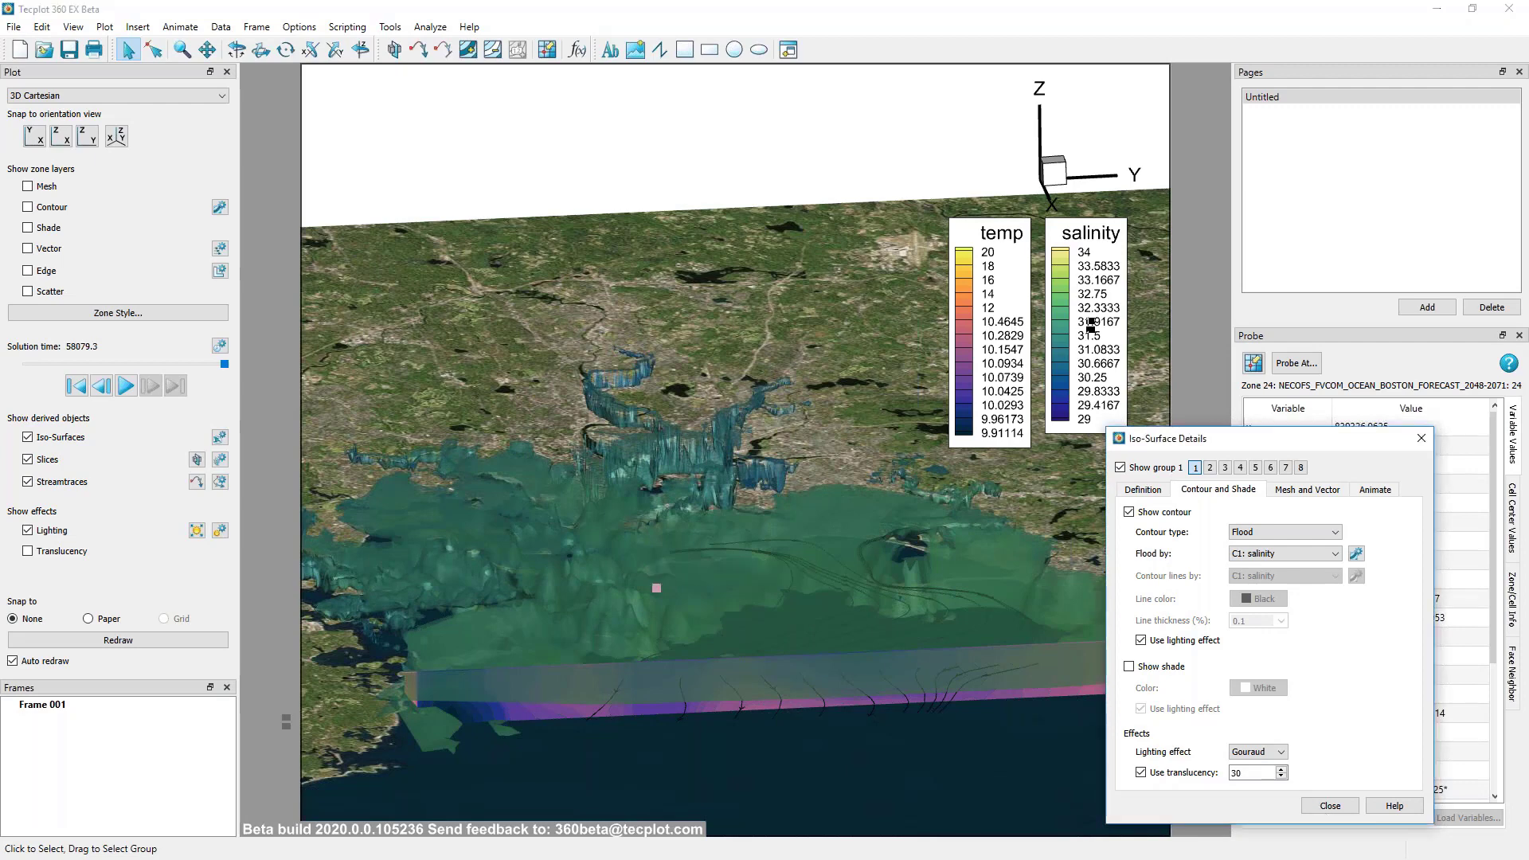
left_click(1330, 805)
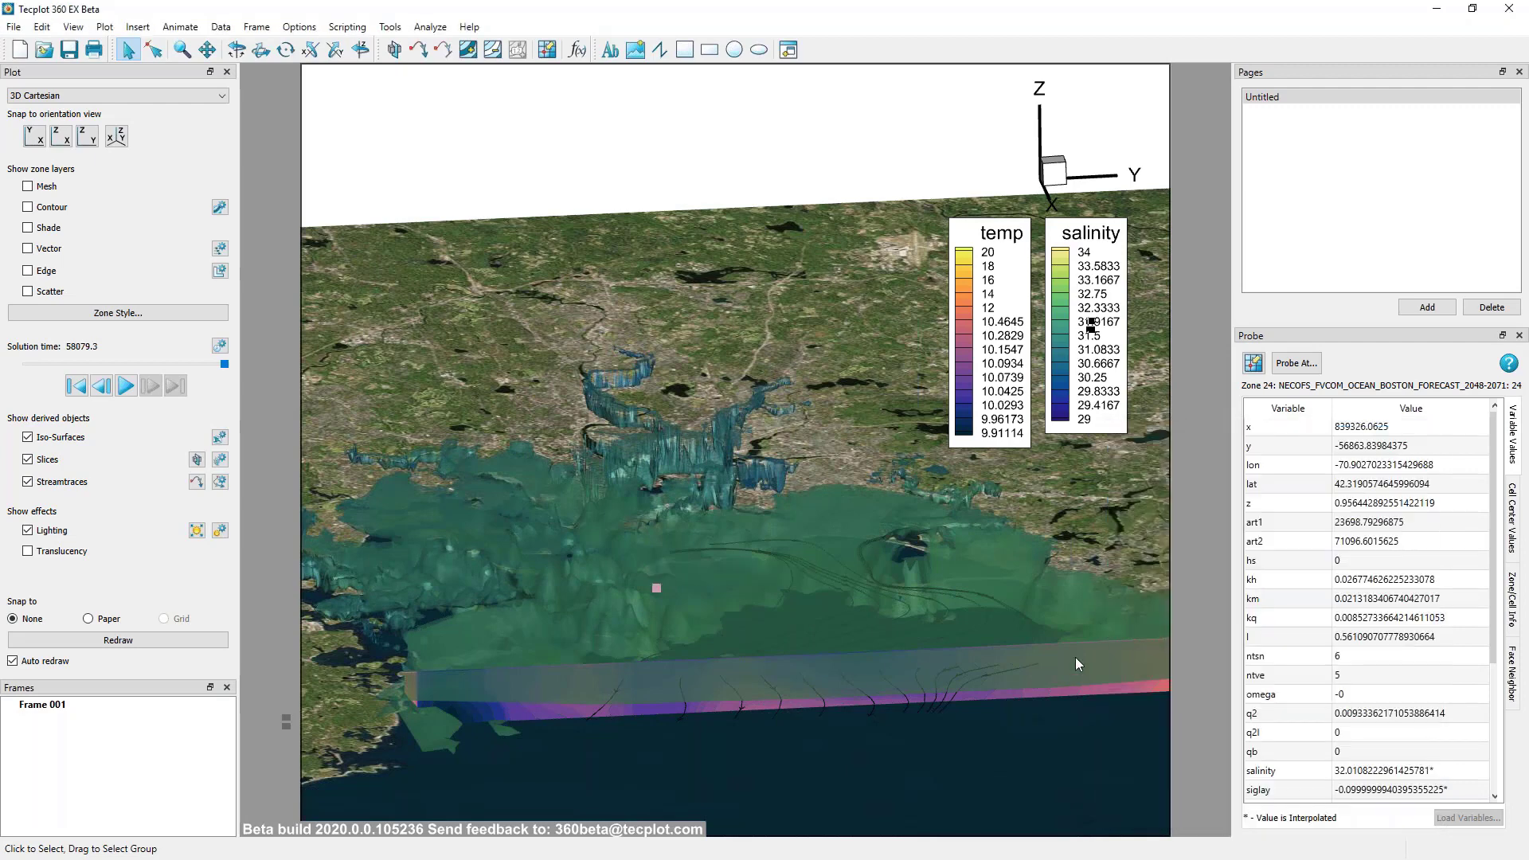
left_click(1185, 437)
middle_click_drag(879, 663, 643, 613)
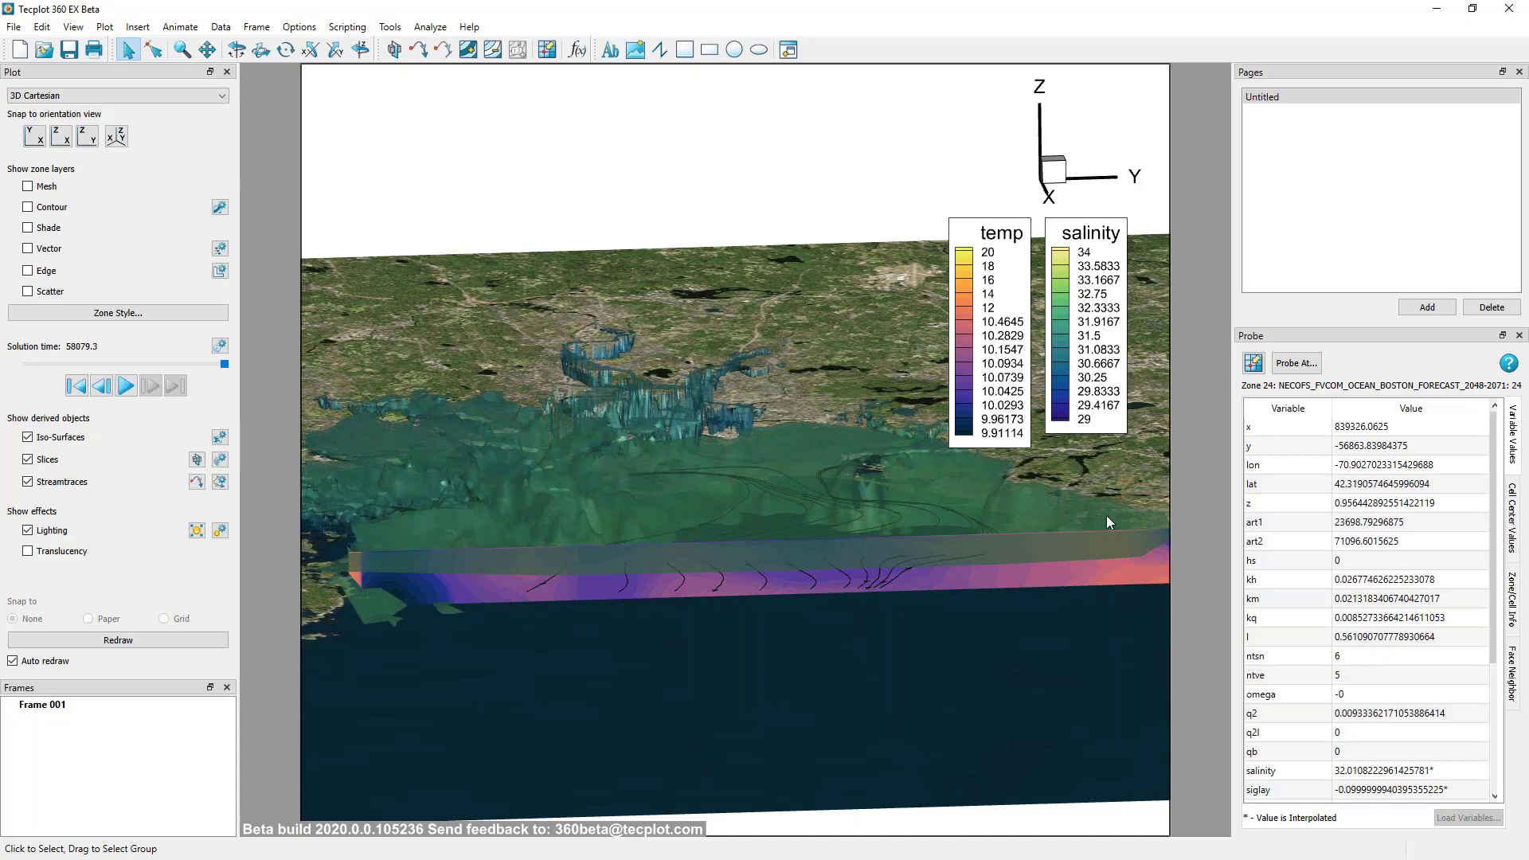
Try to paste a copy of the plot frame.
left_click(1170, 580)
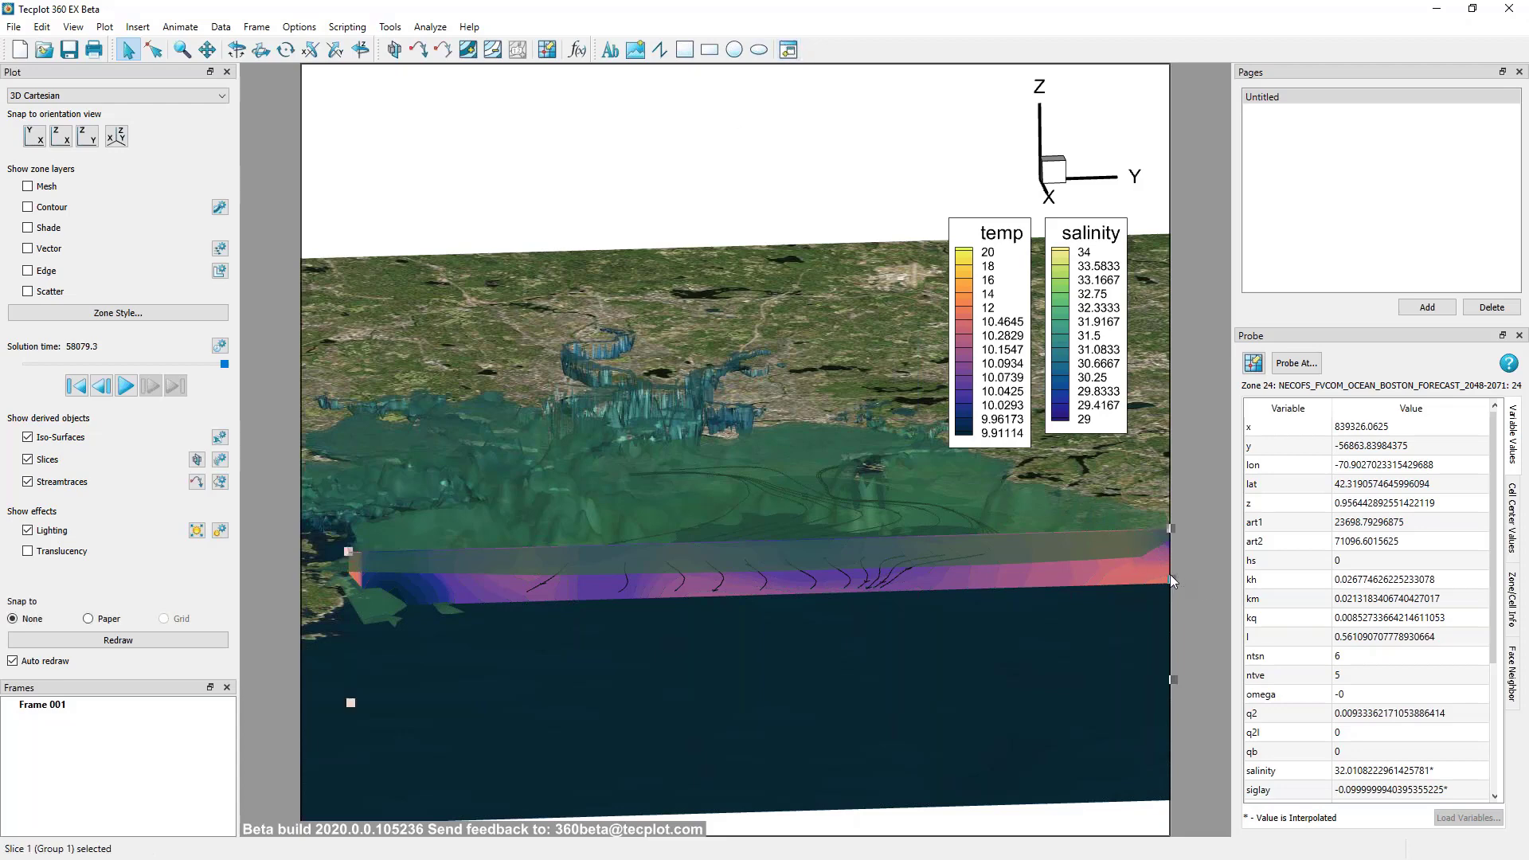
left_click(1170, 492)
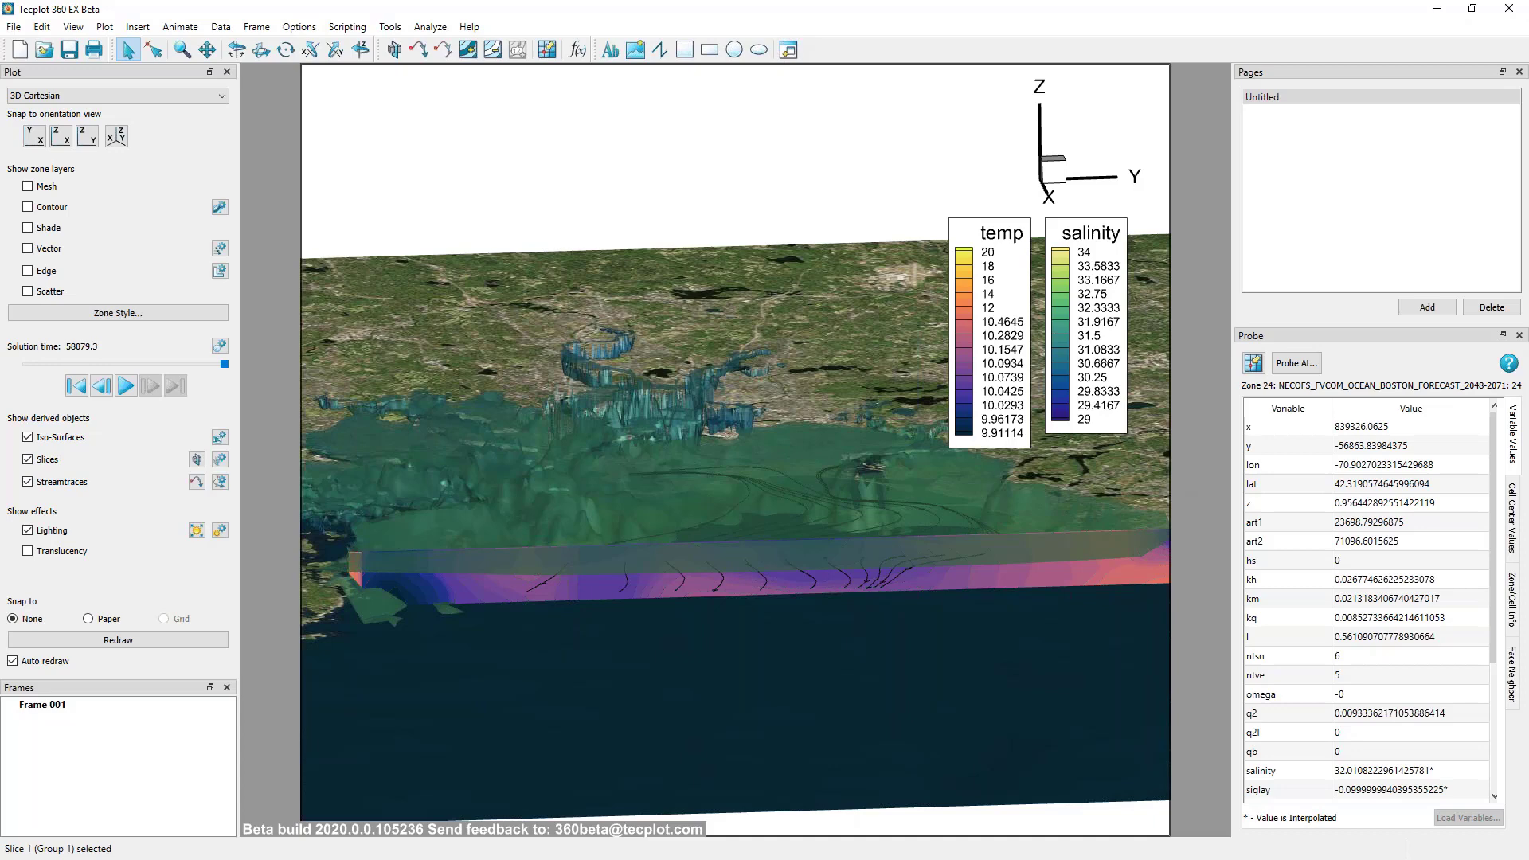
right_click(1161, 320)
left_click(1198, 360)
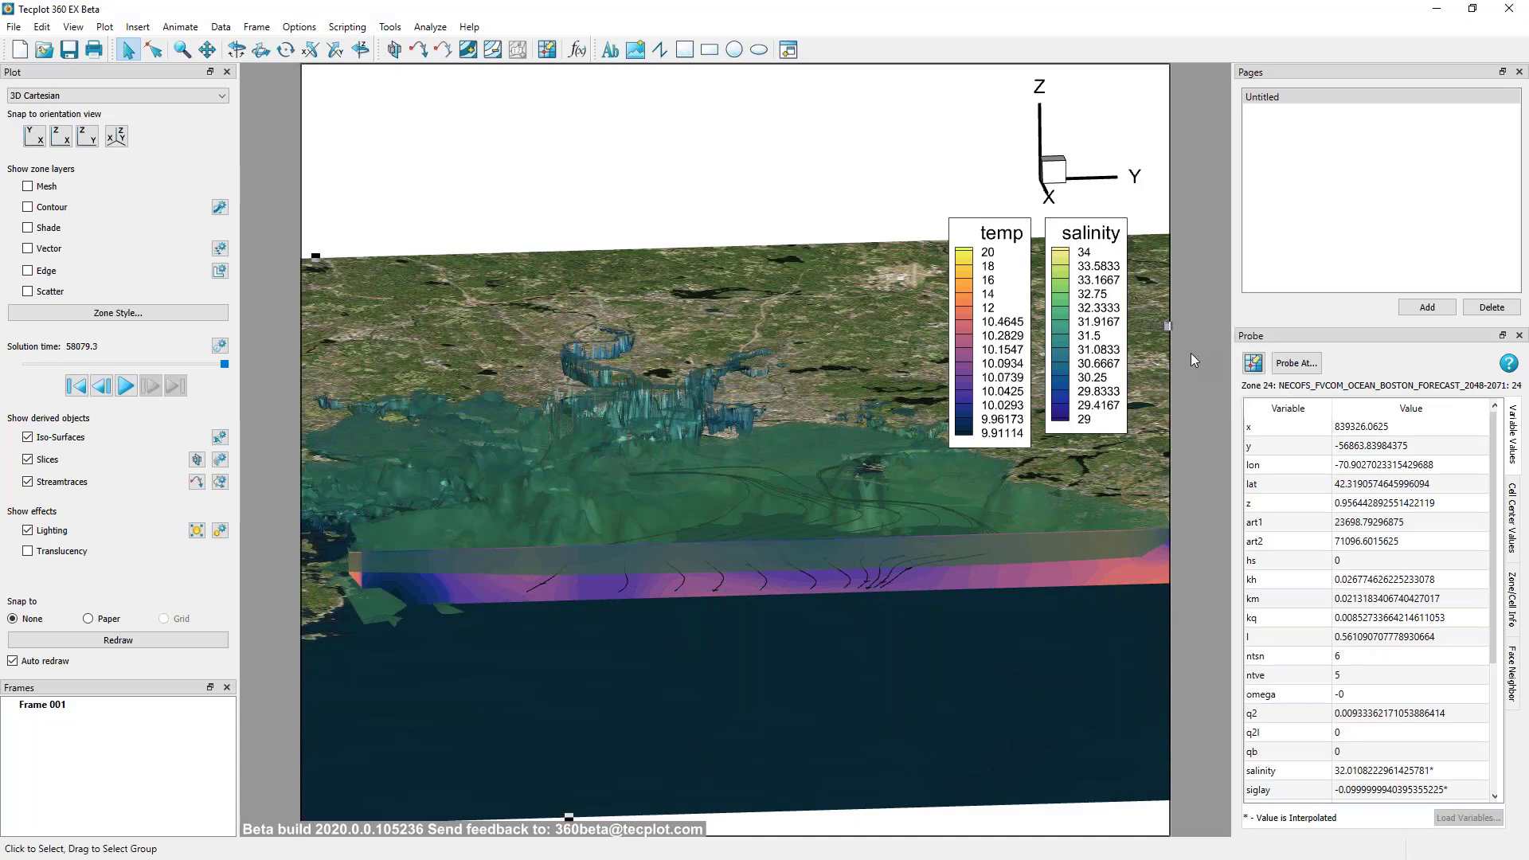
left_click(1204, 315)
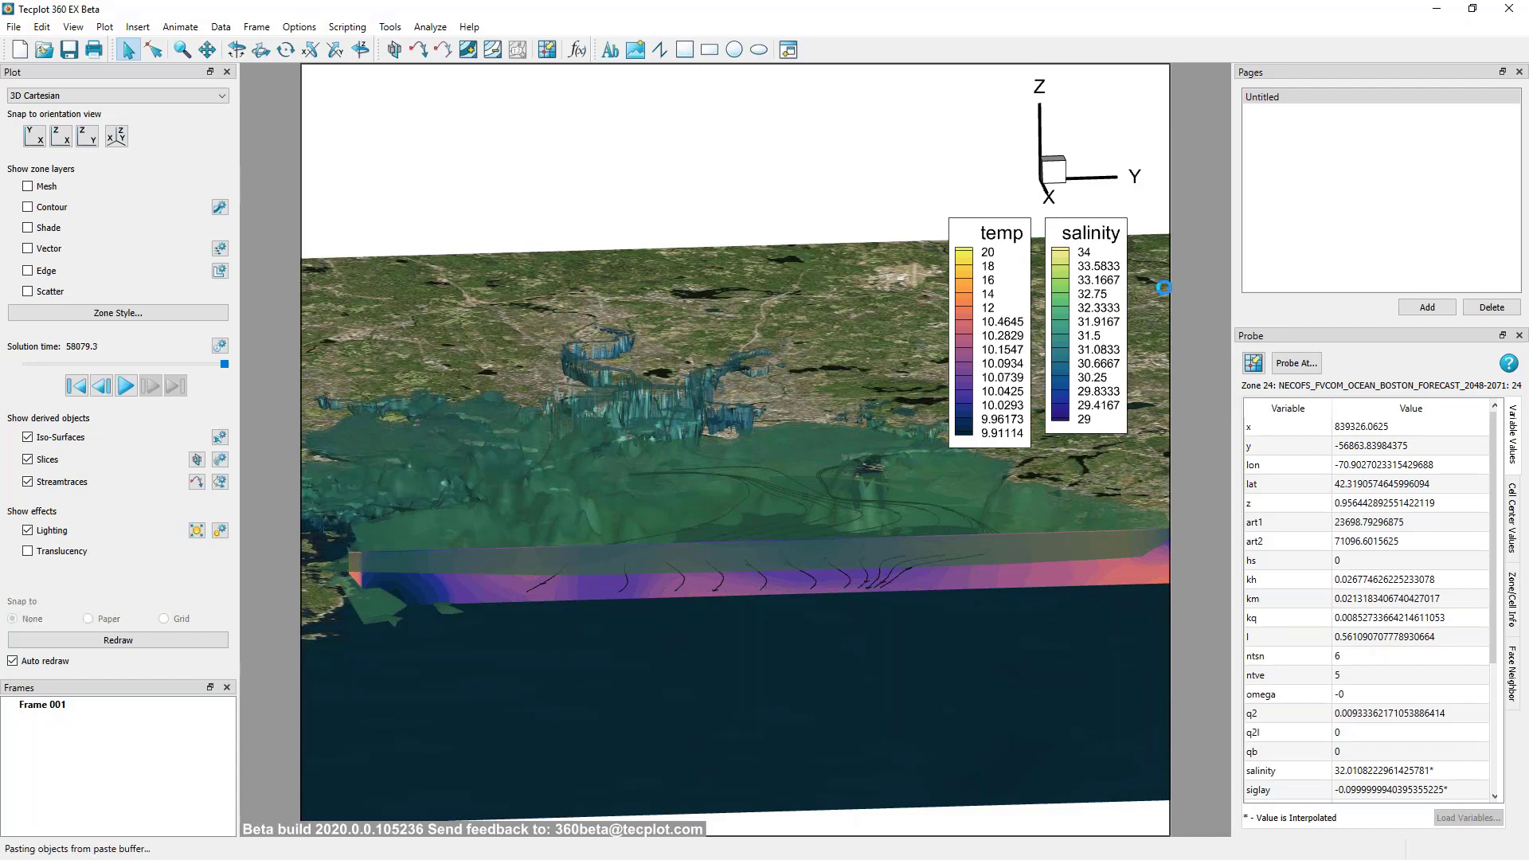
left_click(1169, 301)
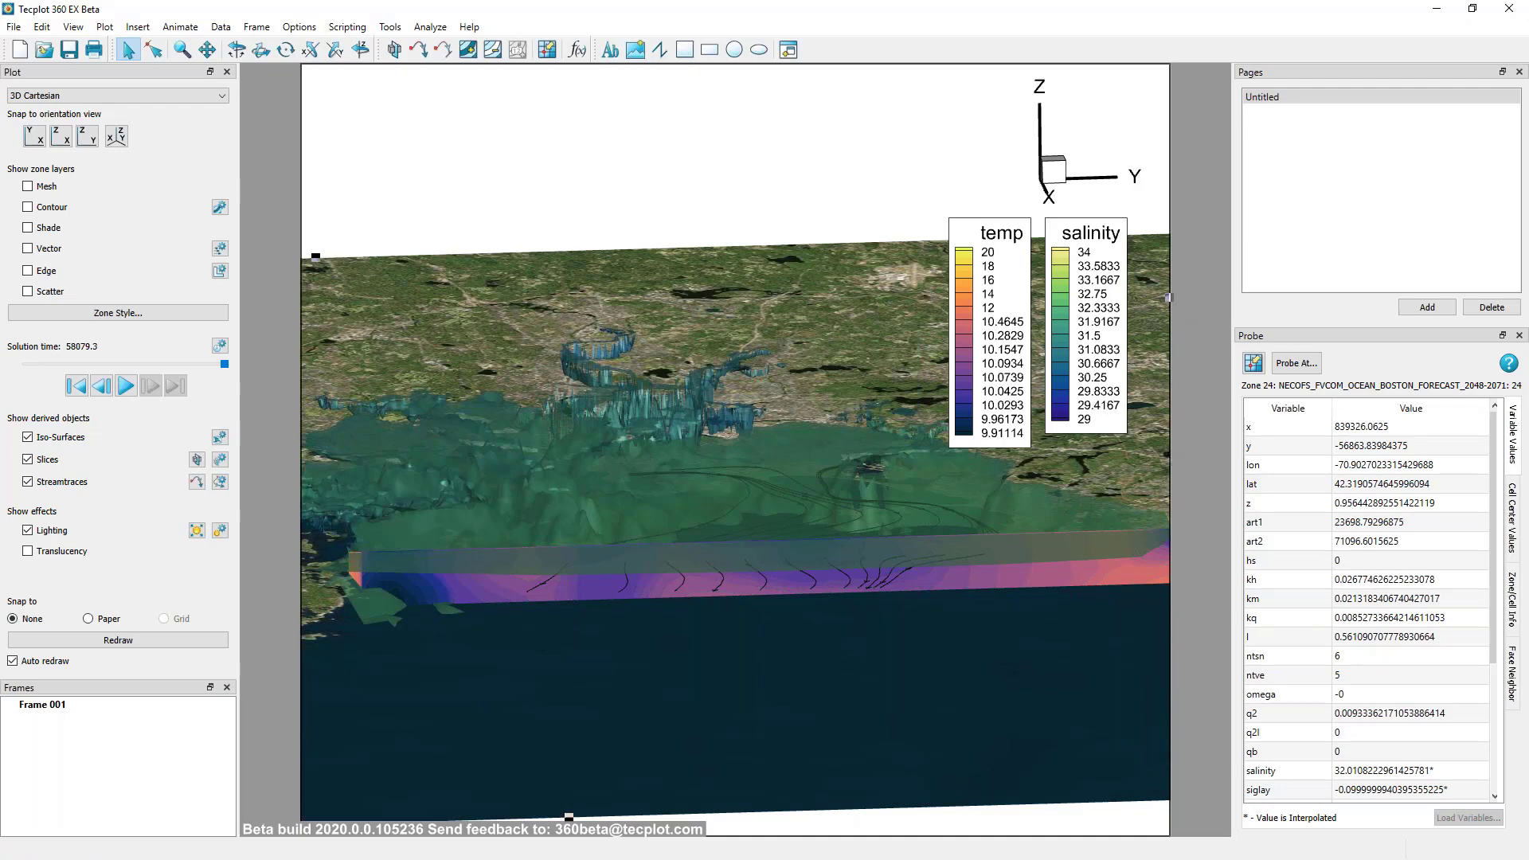
Shrink the plot frame's width and height, and try again to paste a copy of it.
left_click(1173, 408)
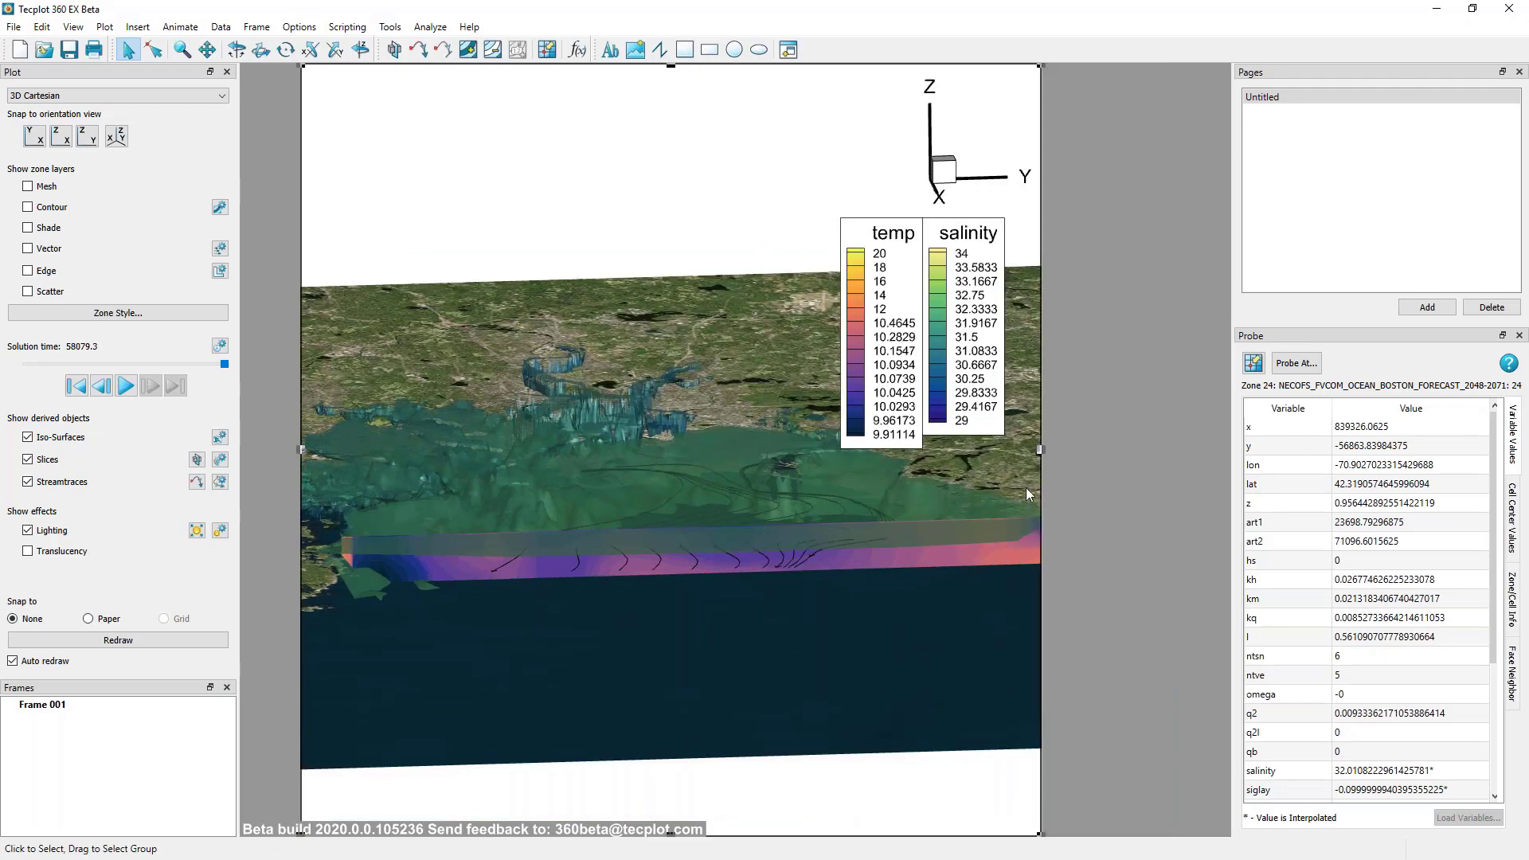
left_click_drag(1039, 832, 1044, 710)
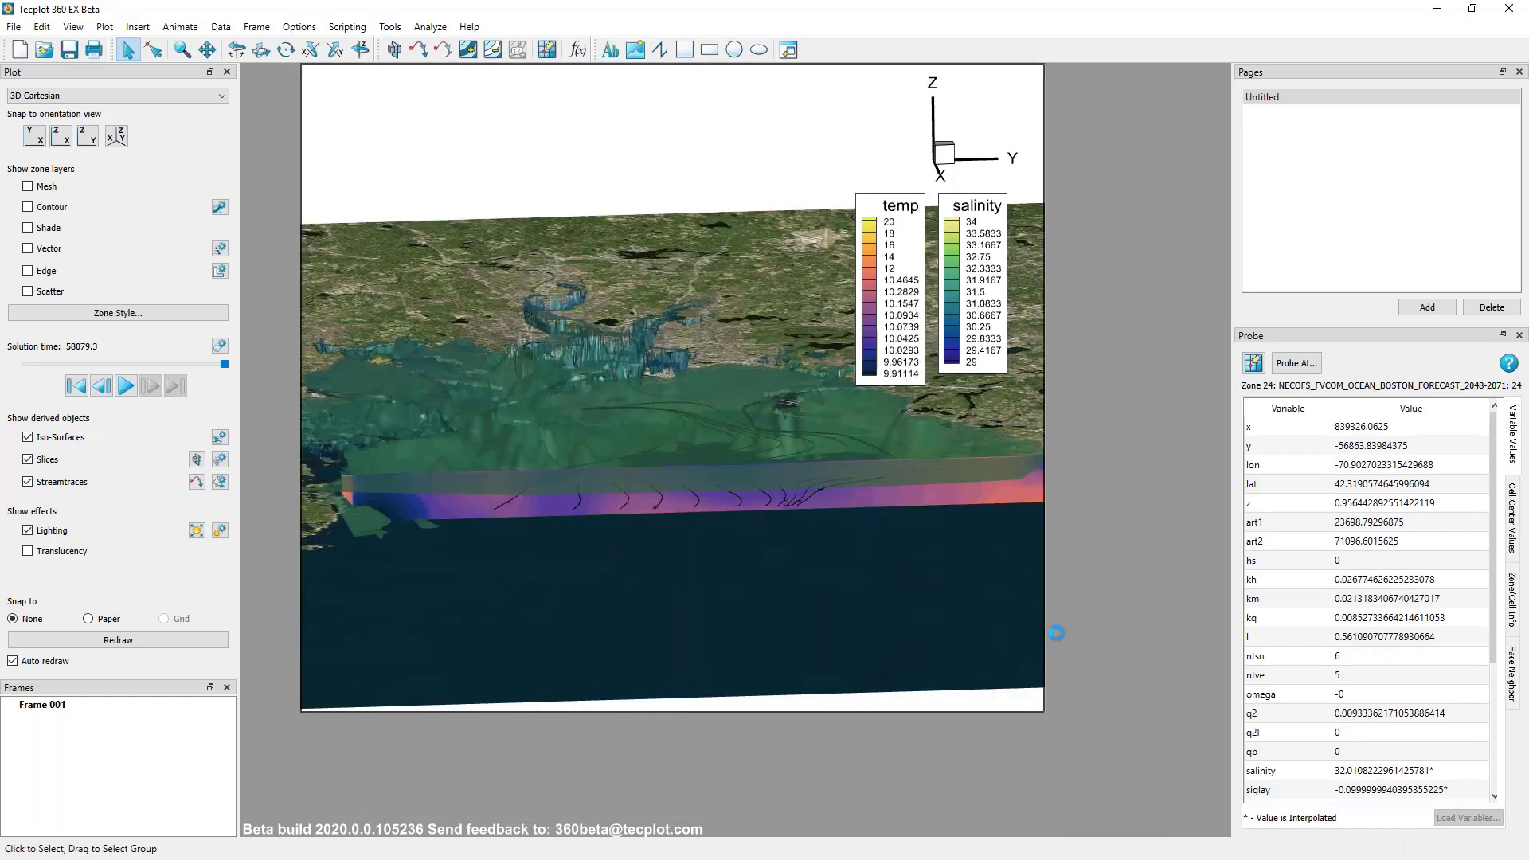
key("ctrl+v")
left_click_drag(1044, 710, 1088, 747)
left_click(256, 26)
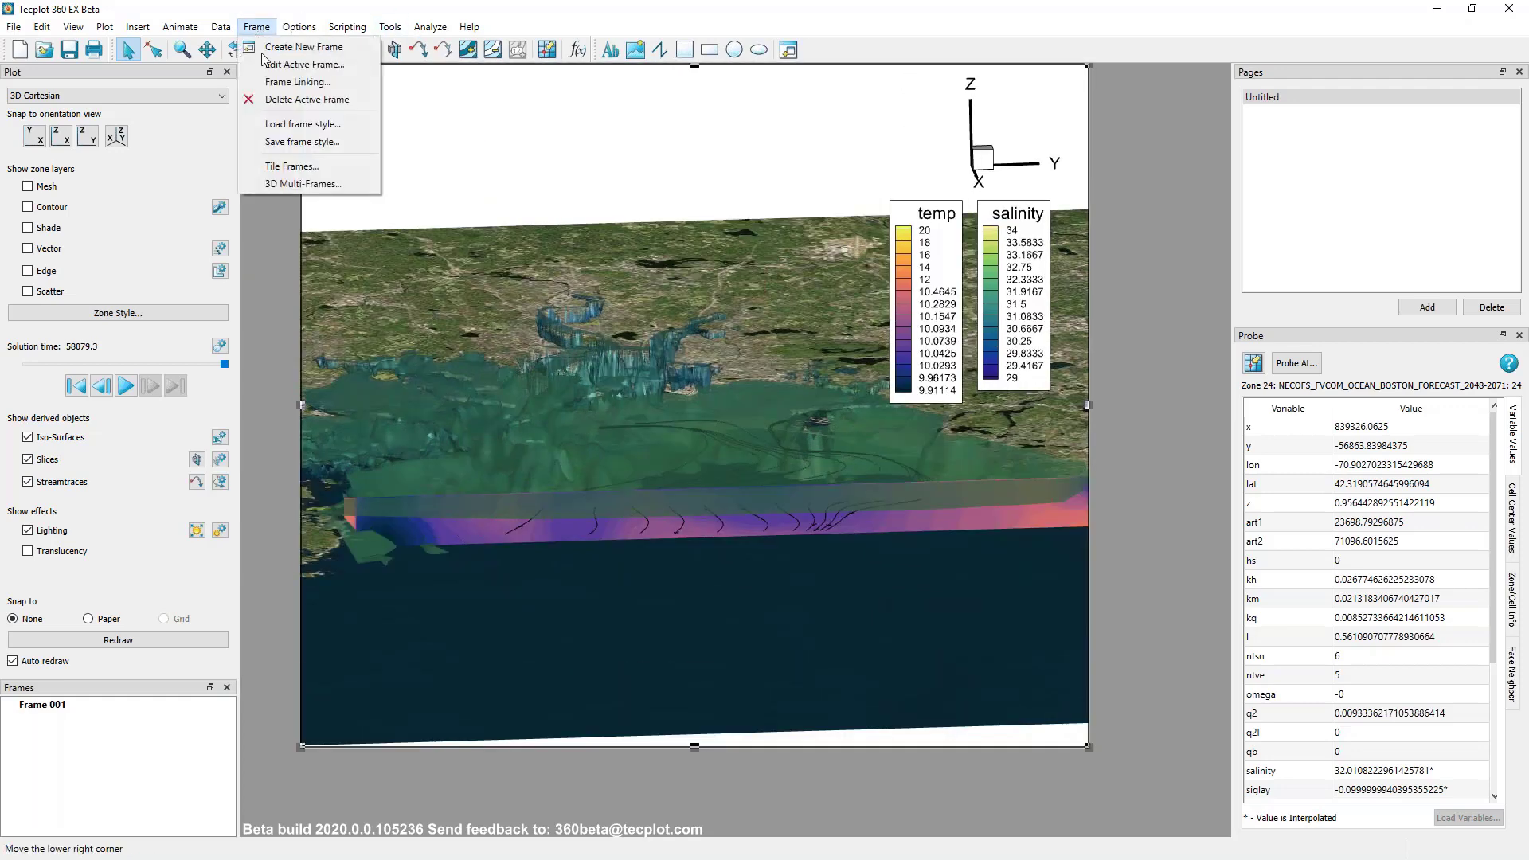
key("Escape")
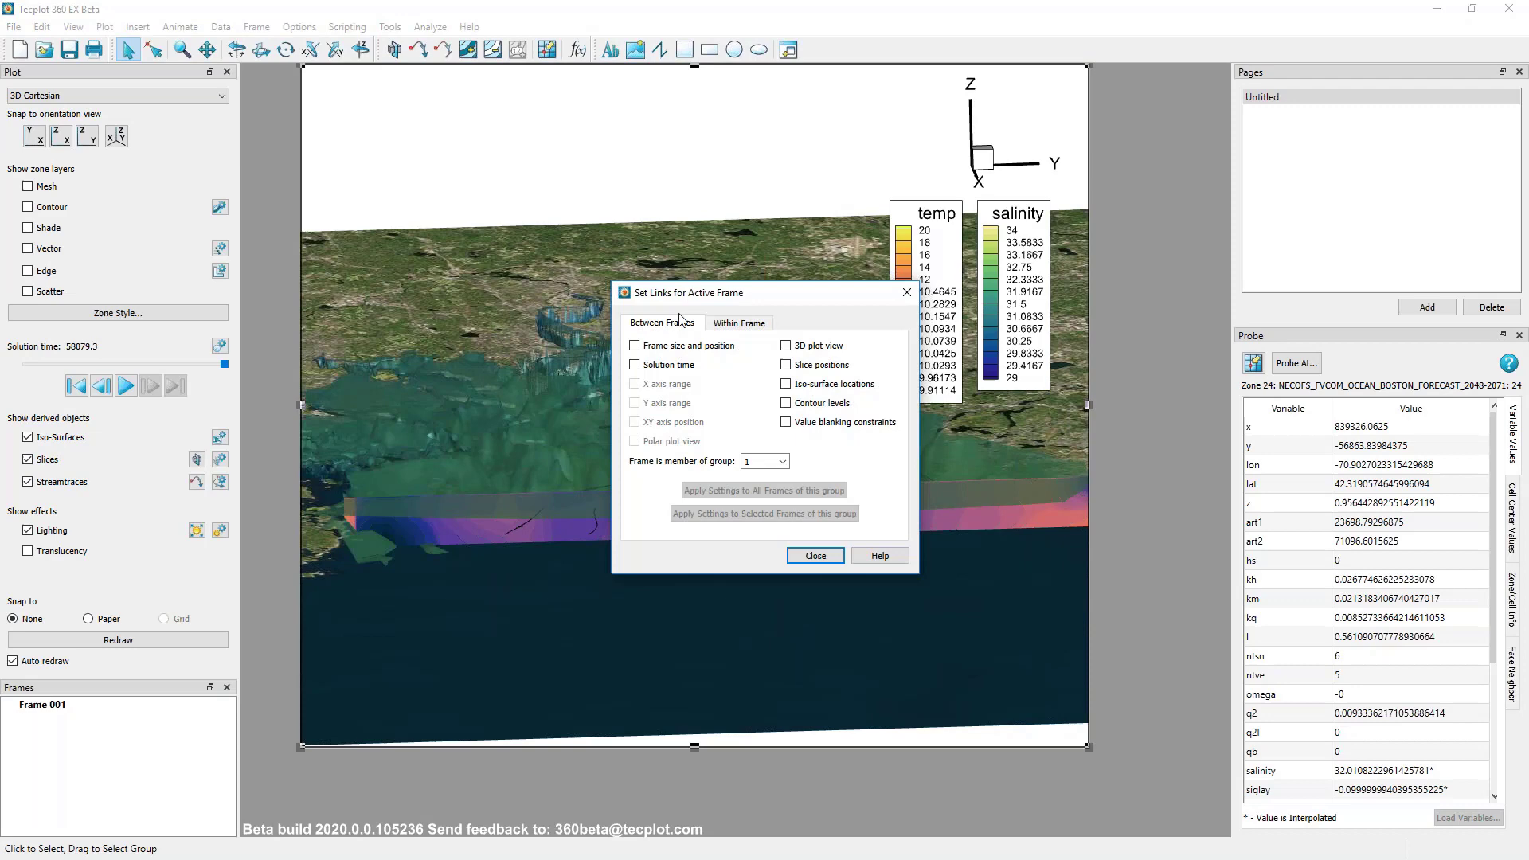
left_click(816, 555)
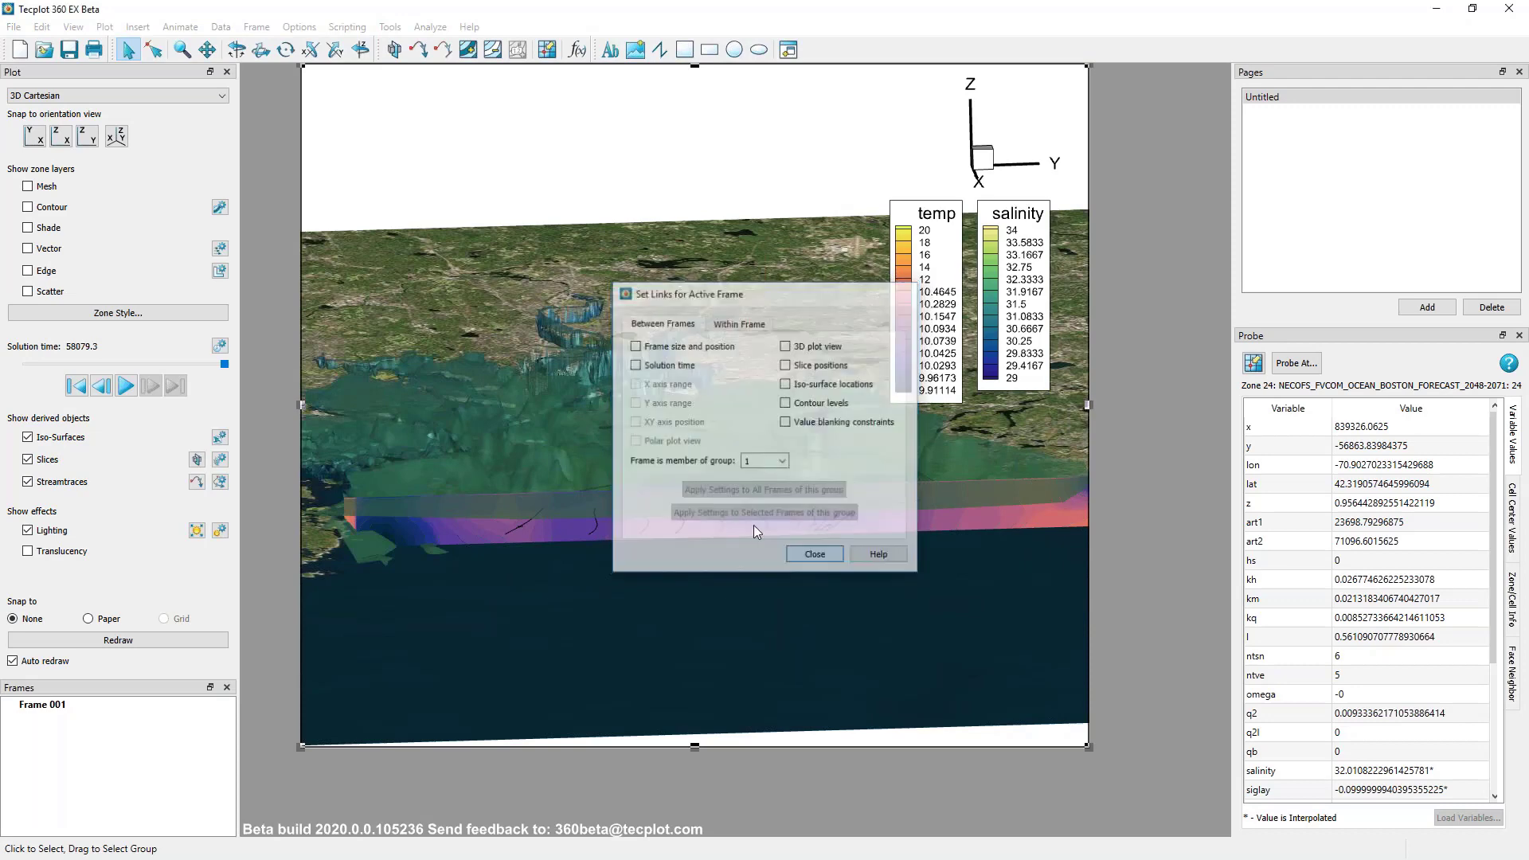
Tile the frame with the stacked horizontal layout so it fills the workspace.
left_click(263, 27)
left_click(273, 171)
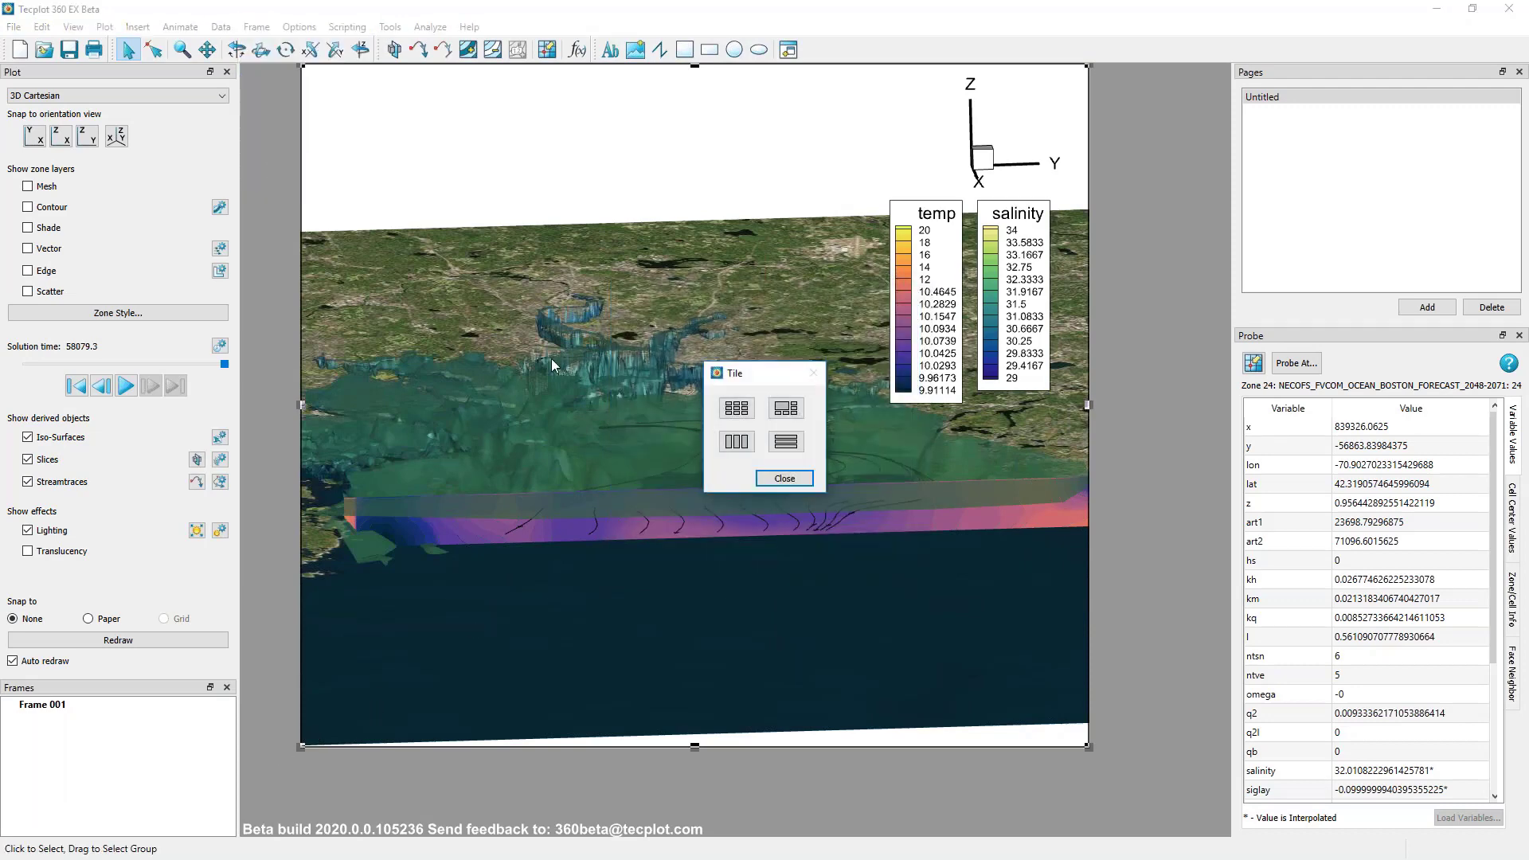
left_click(793, 440)
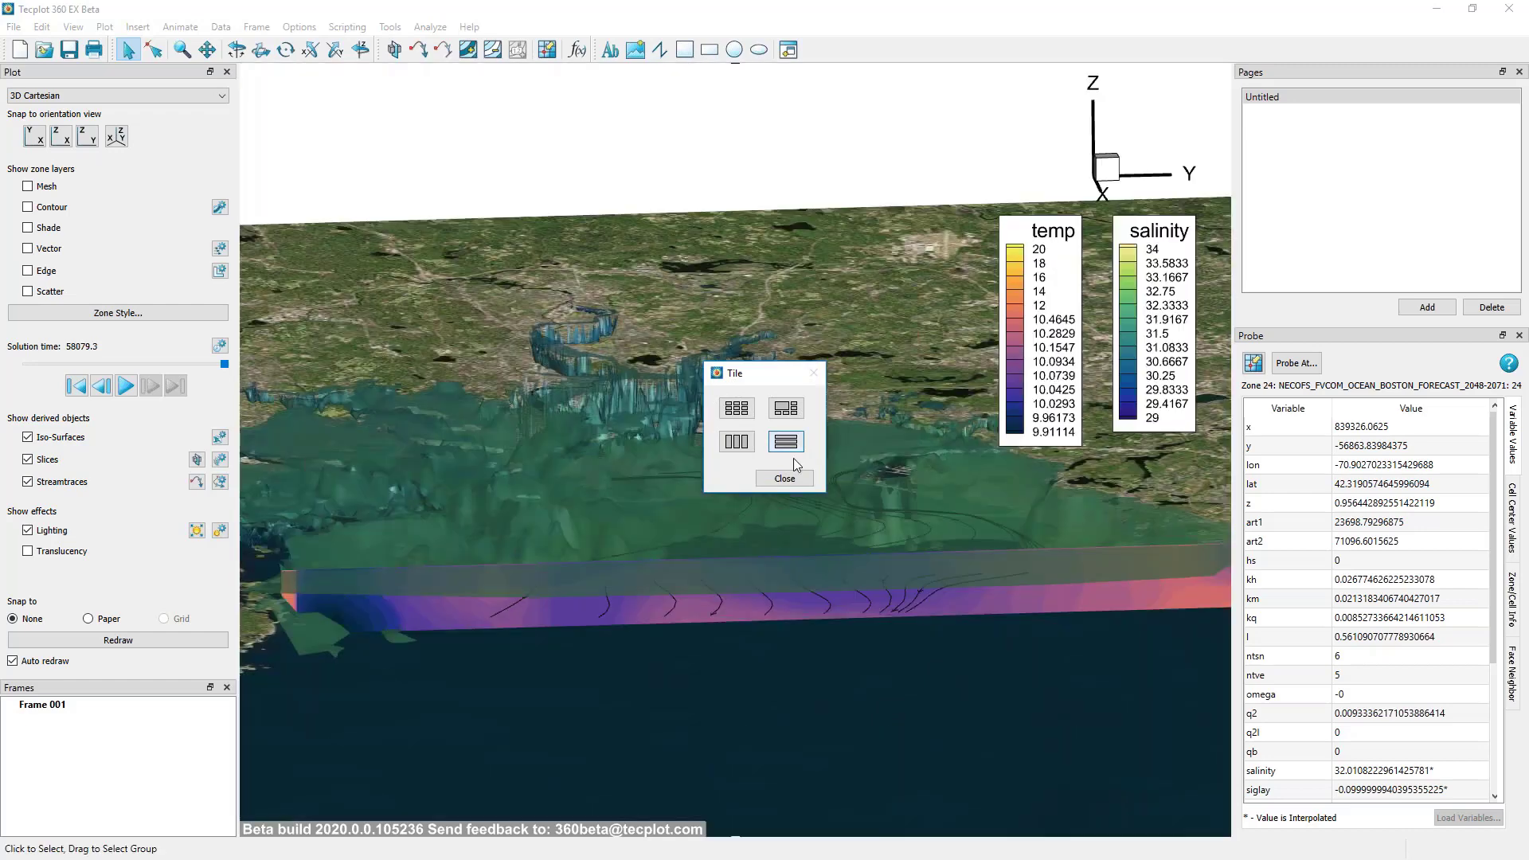
left_click(784, 478)
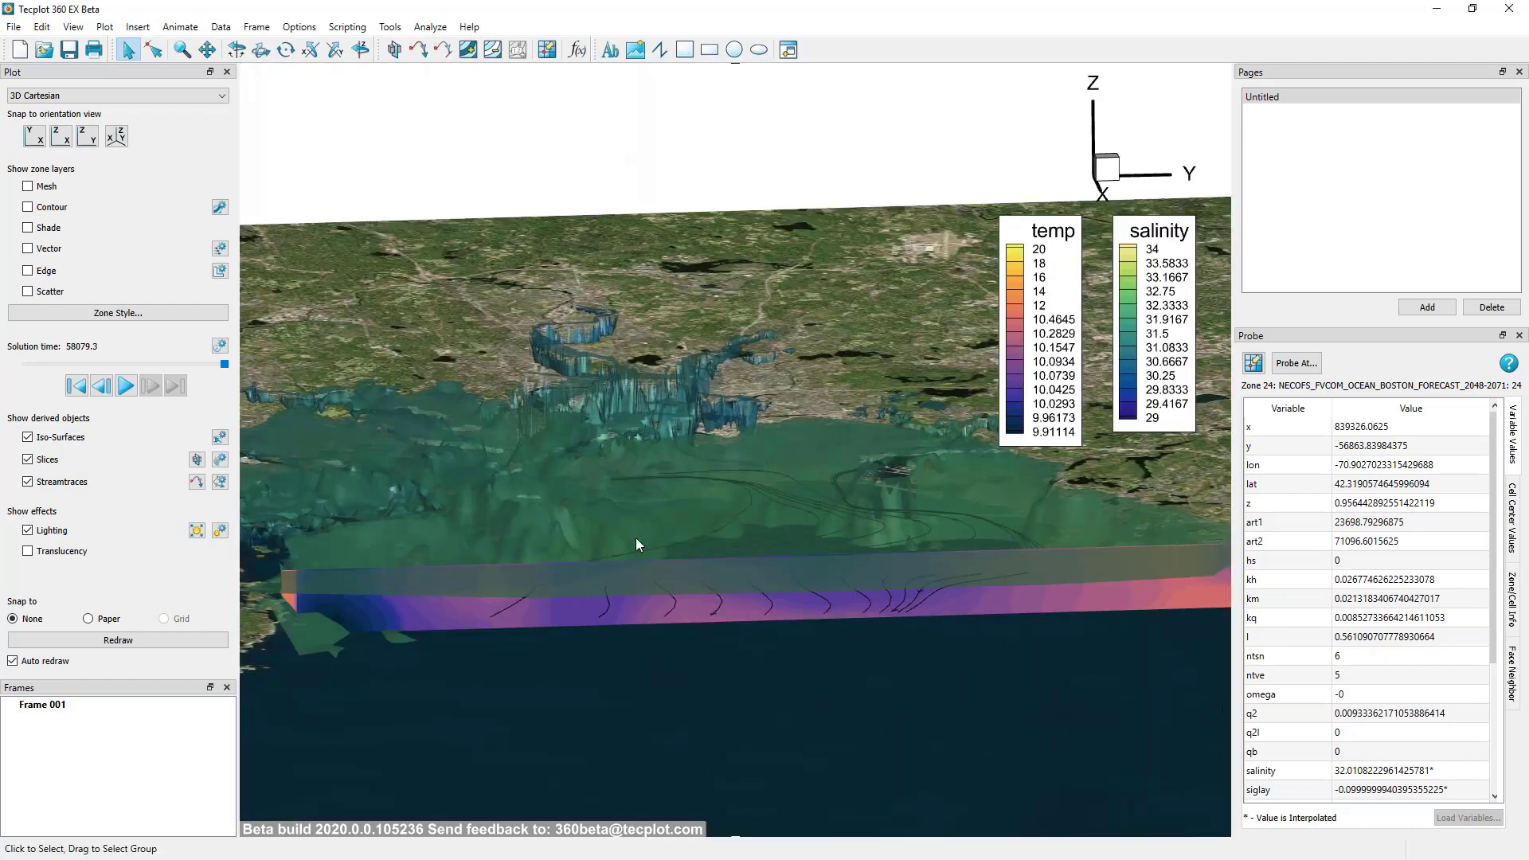
right_click(32, 704)
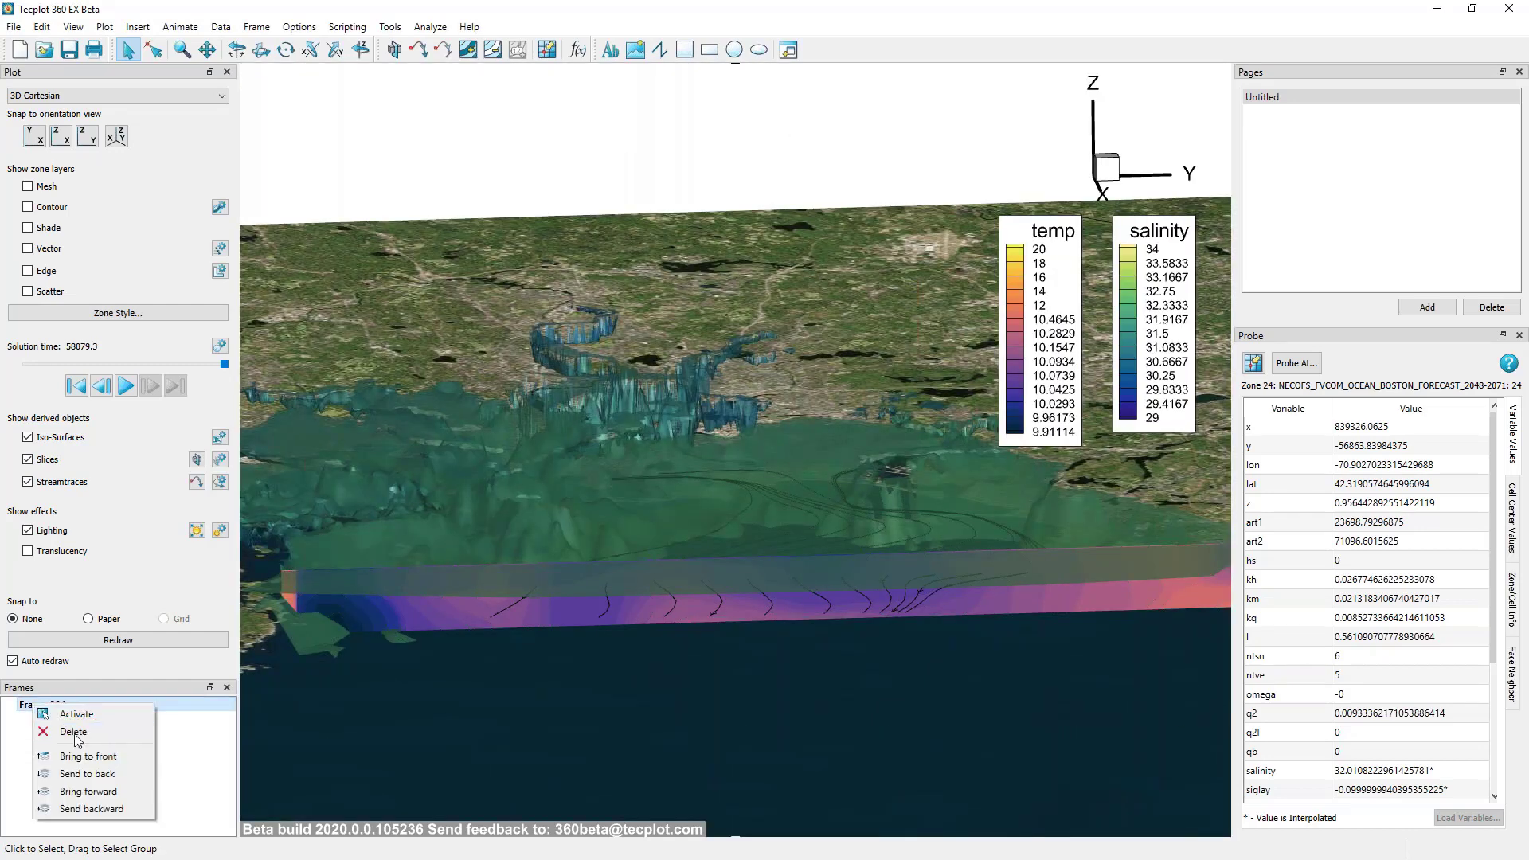
left_click(419, 538)
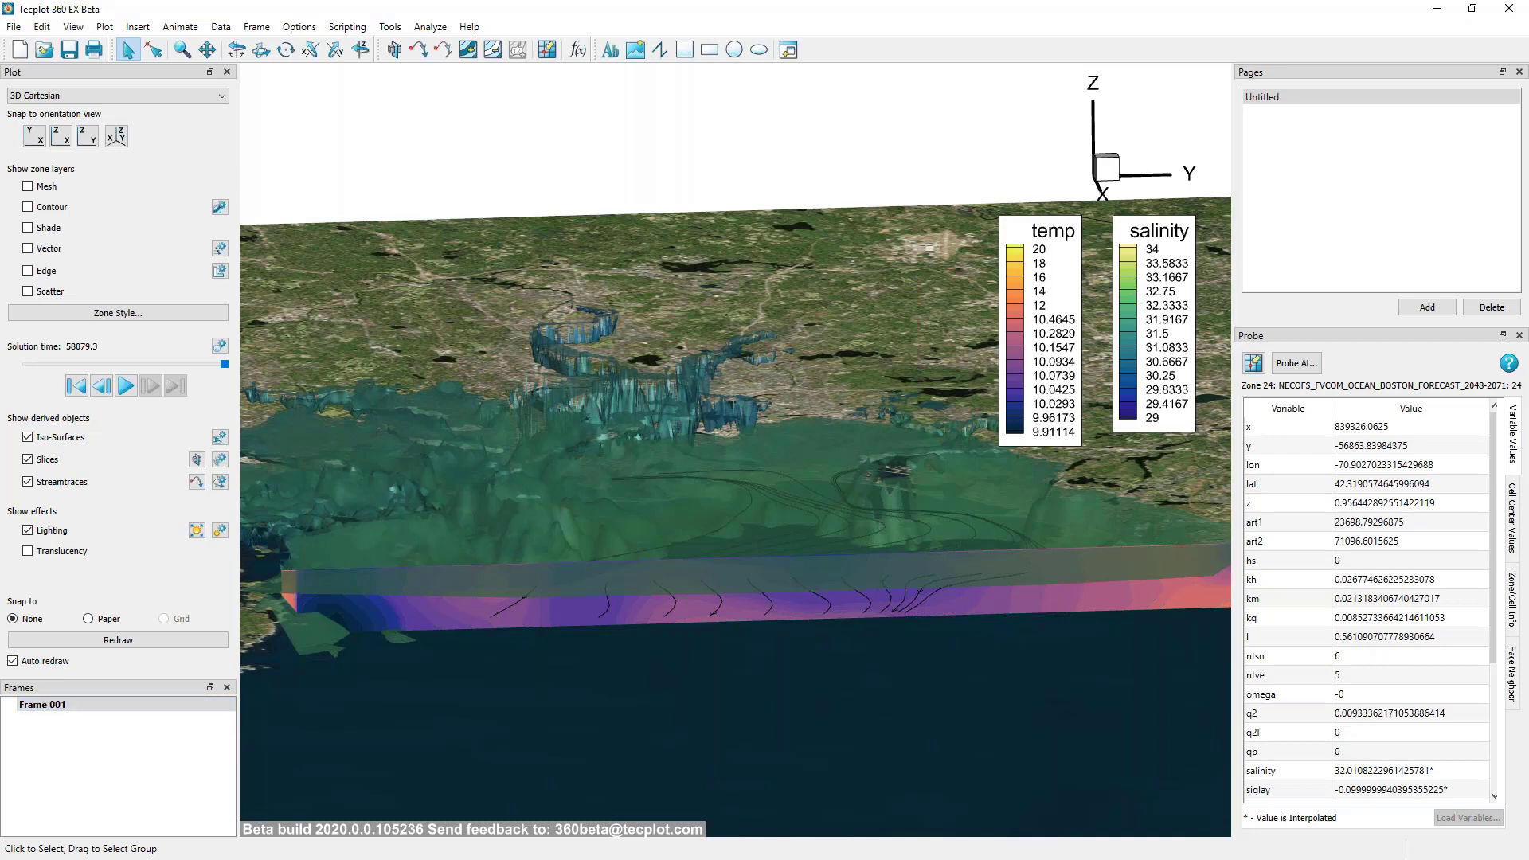
double_click(1139, 767)
left_click(992, 632)
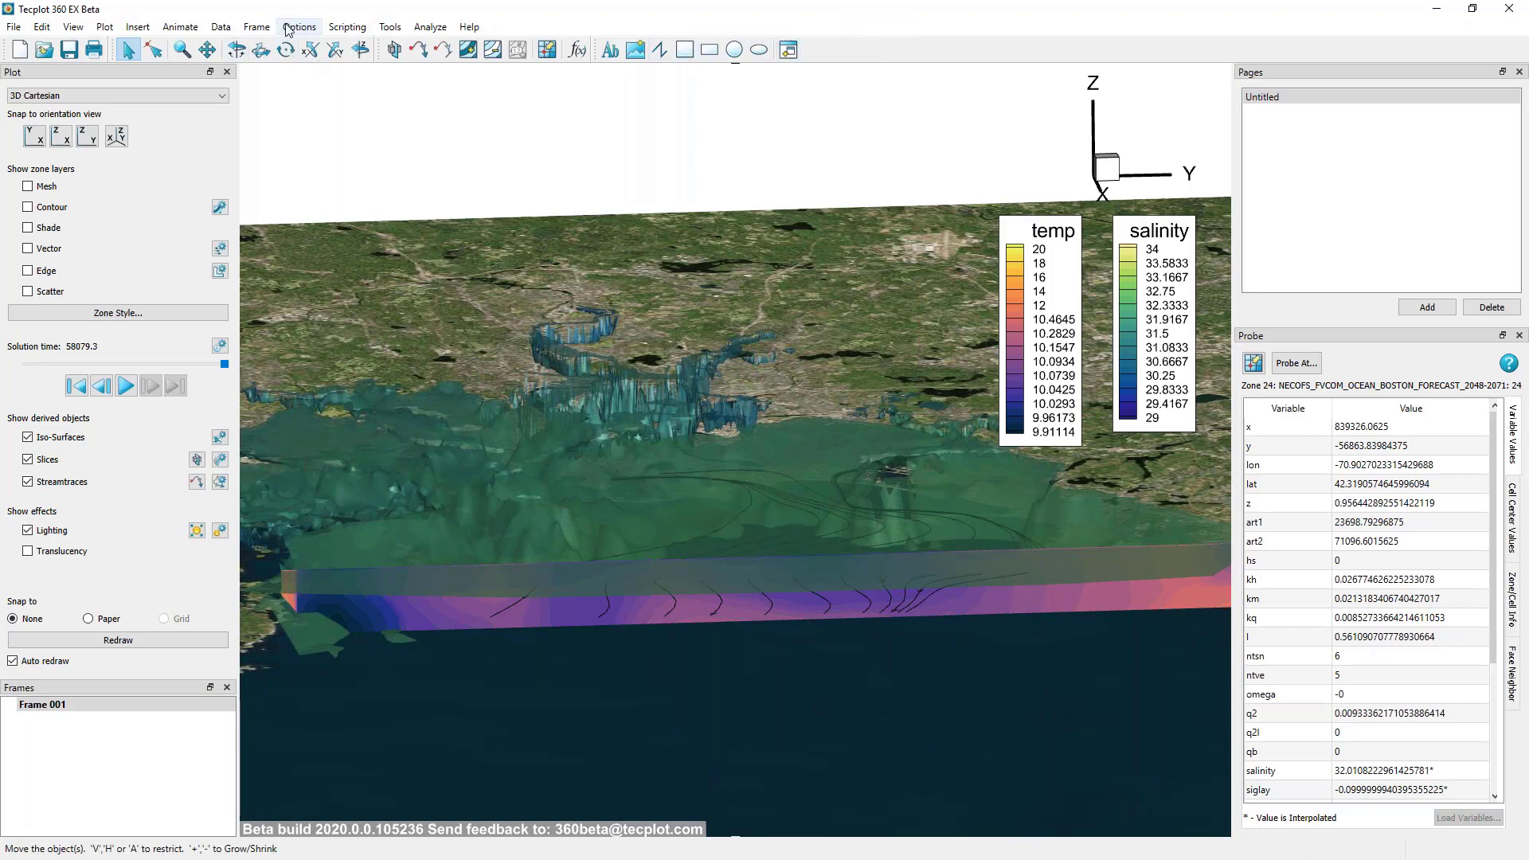
Save the active frame's style in the Ocean folder as style1.
left_click(257, 27)
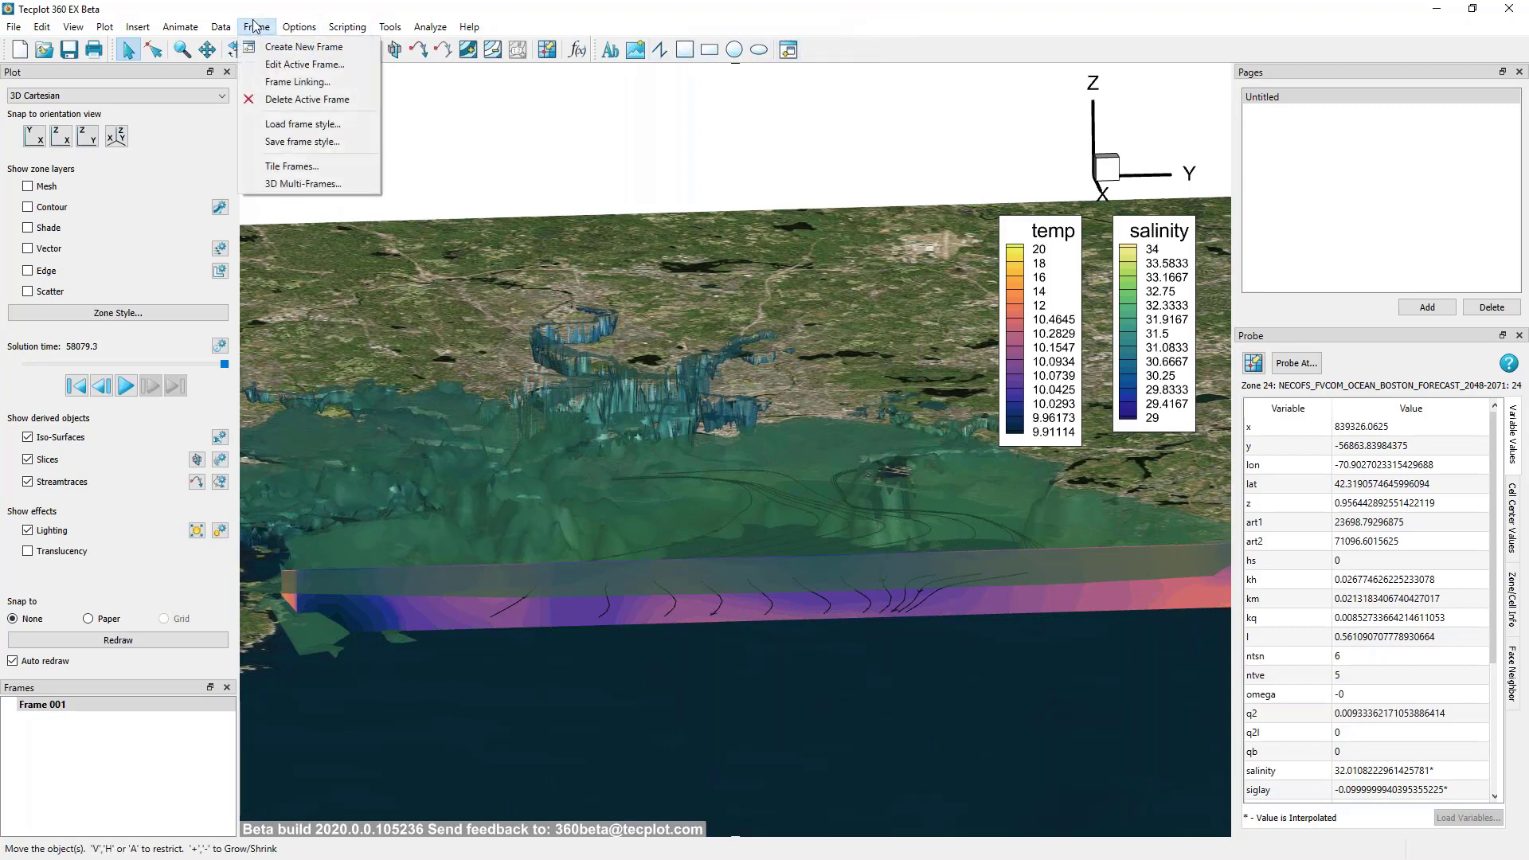
left_click(269, 145)
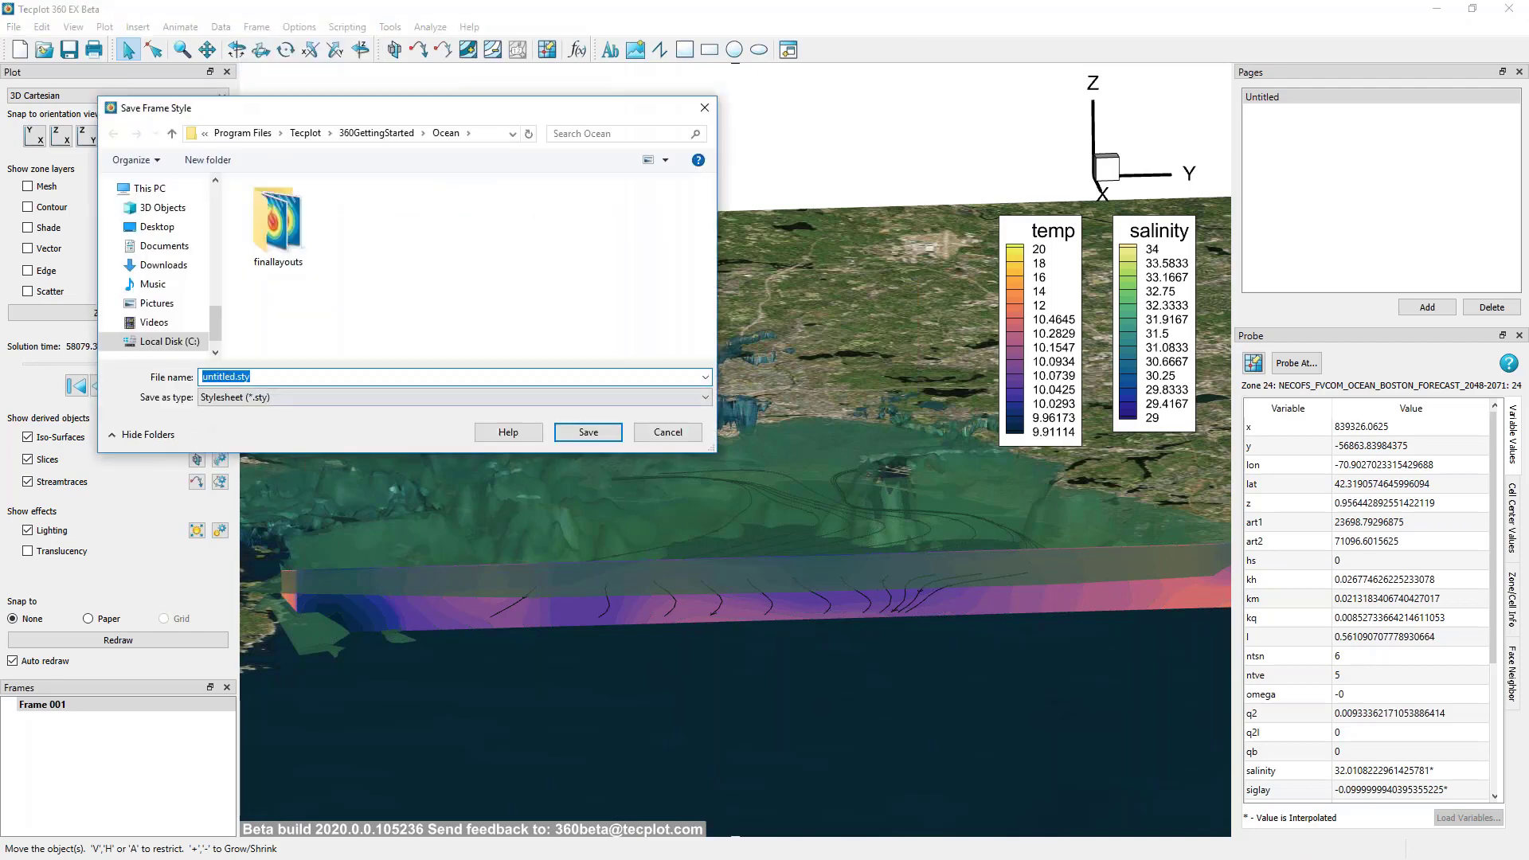
type("style1")
left_click(587, 432)
Create a new frame covering most of the plot's lower half.
left_click(787, 50)
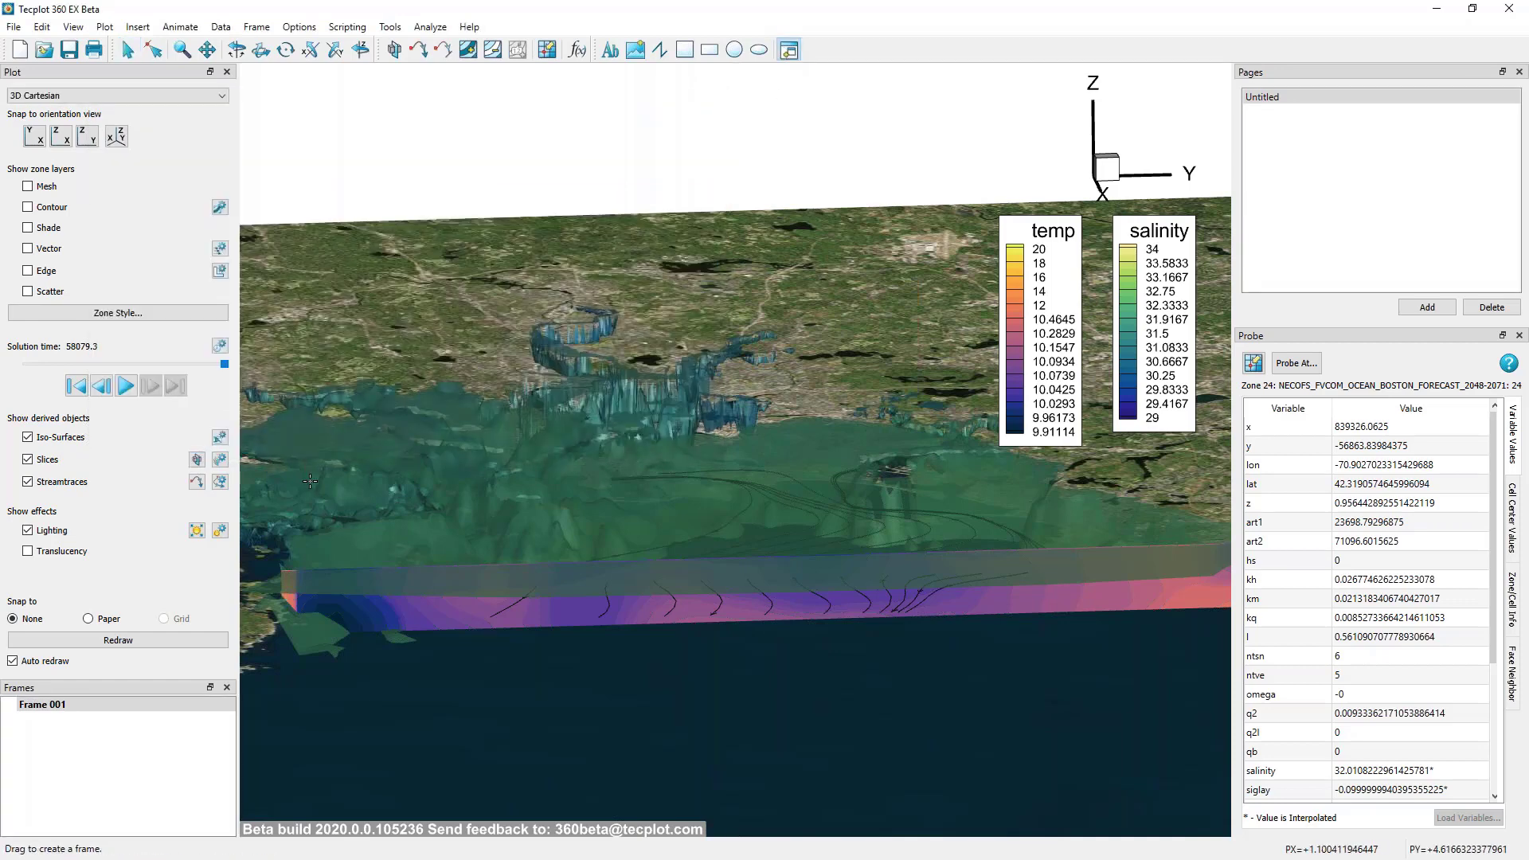
left_click_drag(306, 480, 1223, 810)
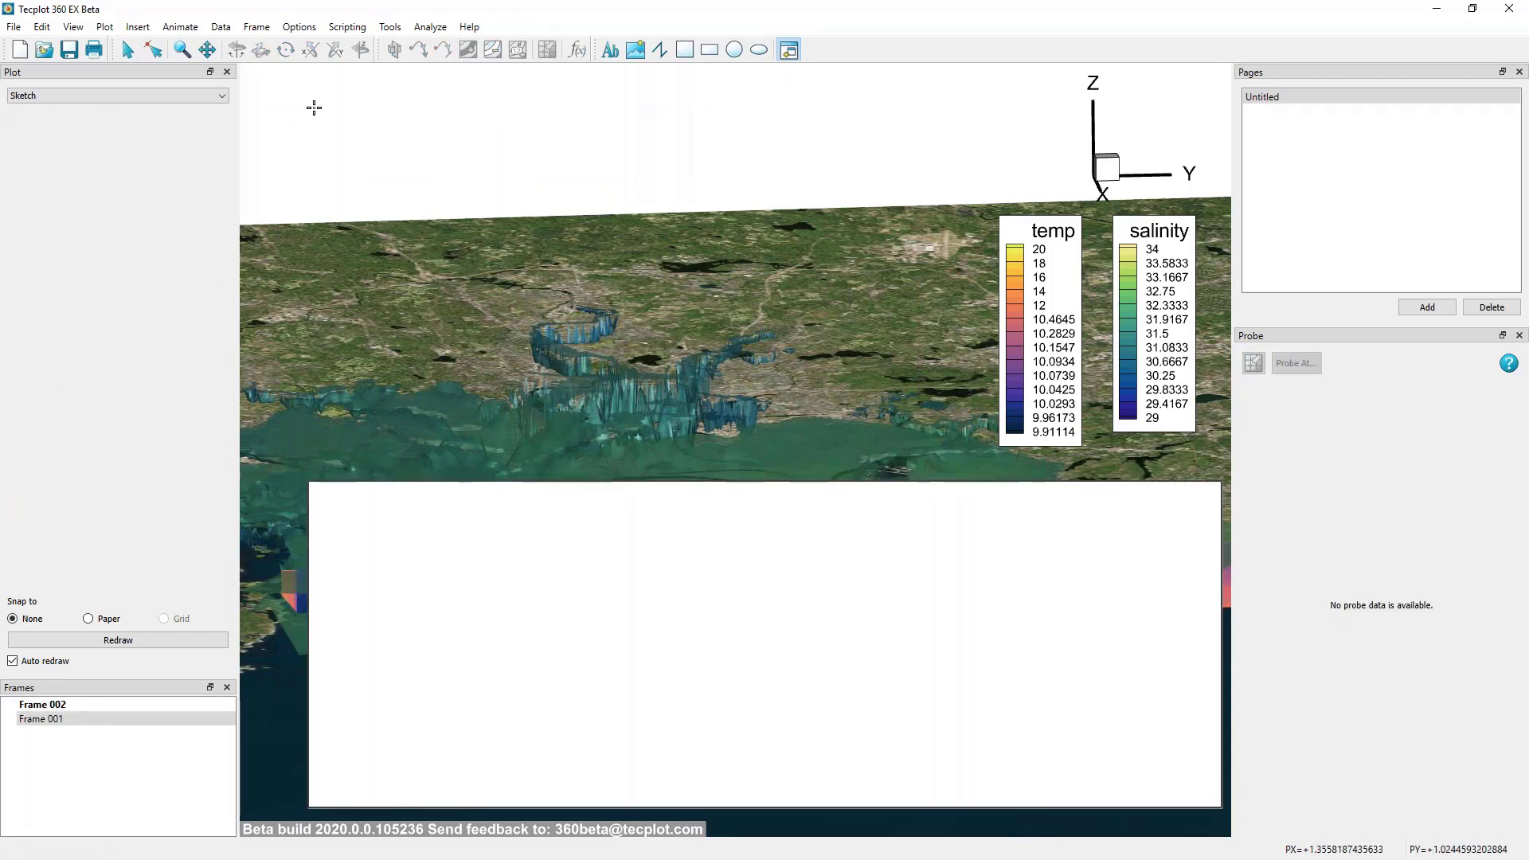
Load the saved style1 frame style into the new frame in the plot's lower half.
left_click(256, 27)
left_click(303, 124)
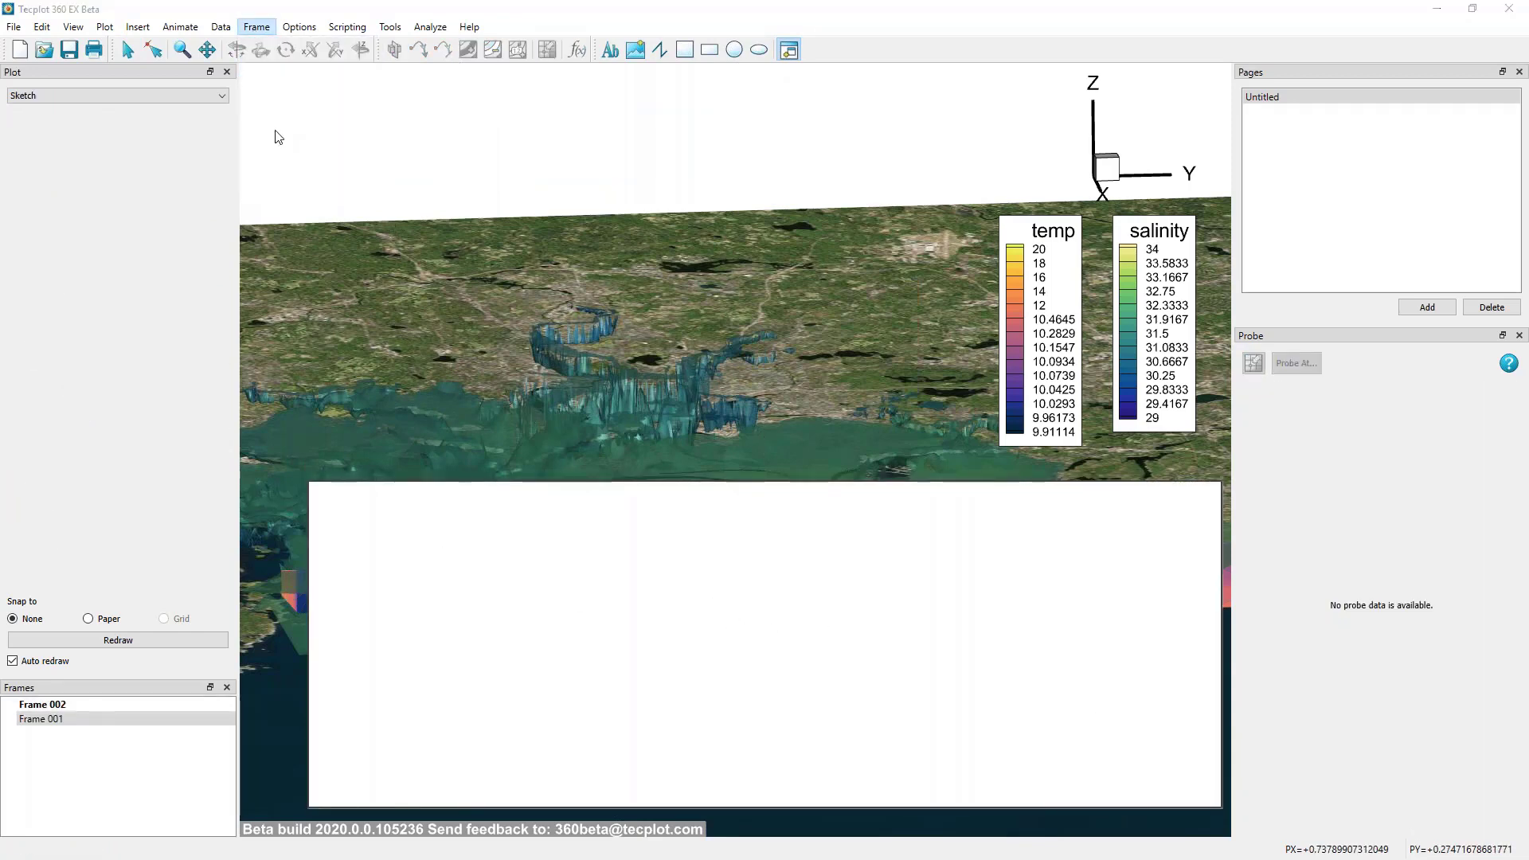
left_click(374, 223)
left_click(578, 427)
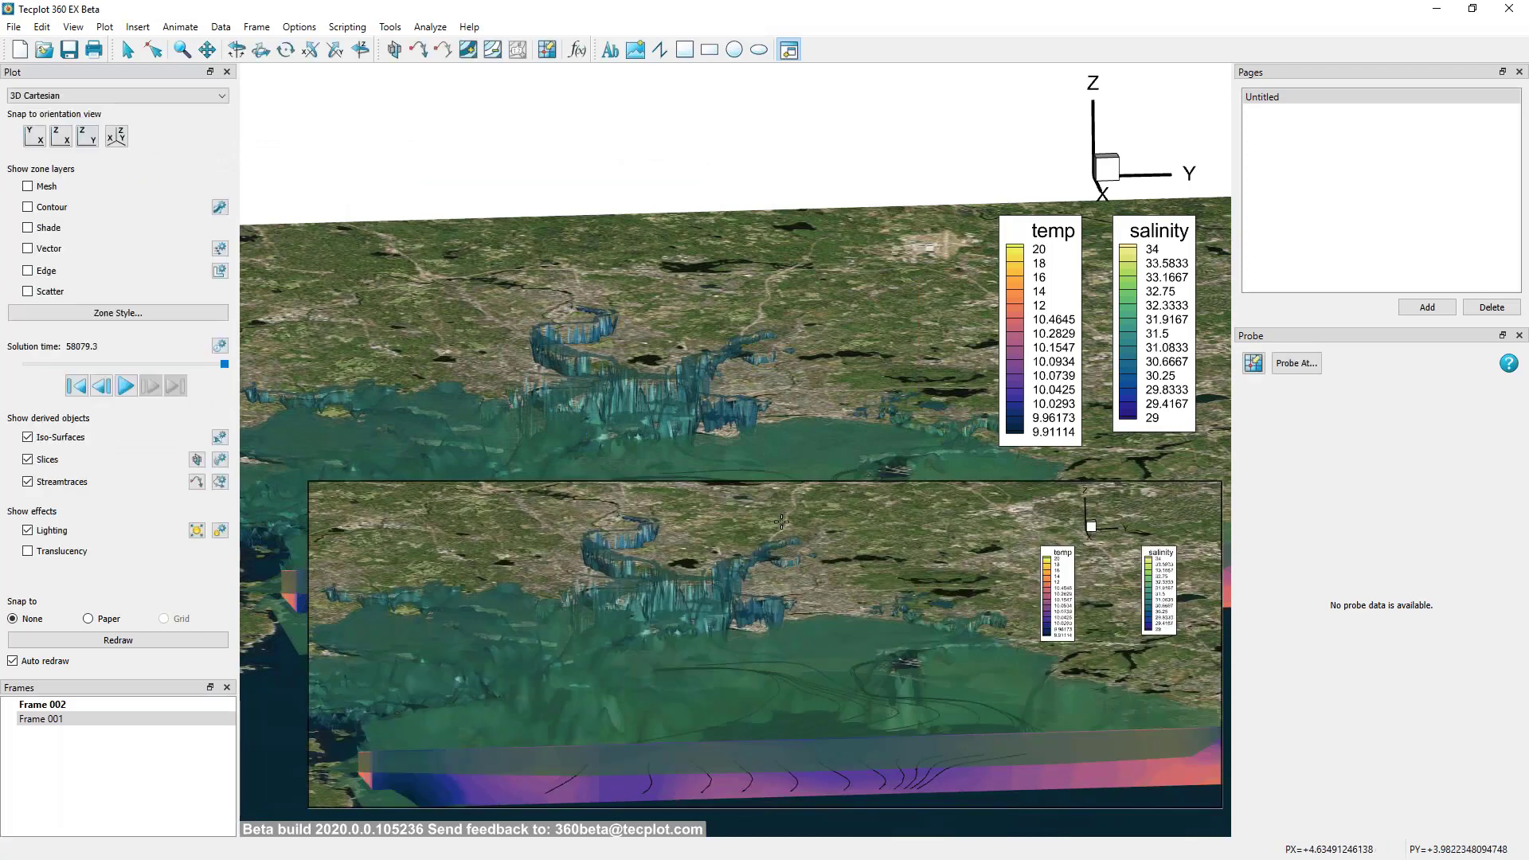
Tile the two frames with the stacked horizontal layout so they fill the workspace.
left_click(256, 26)
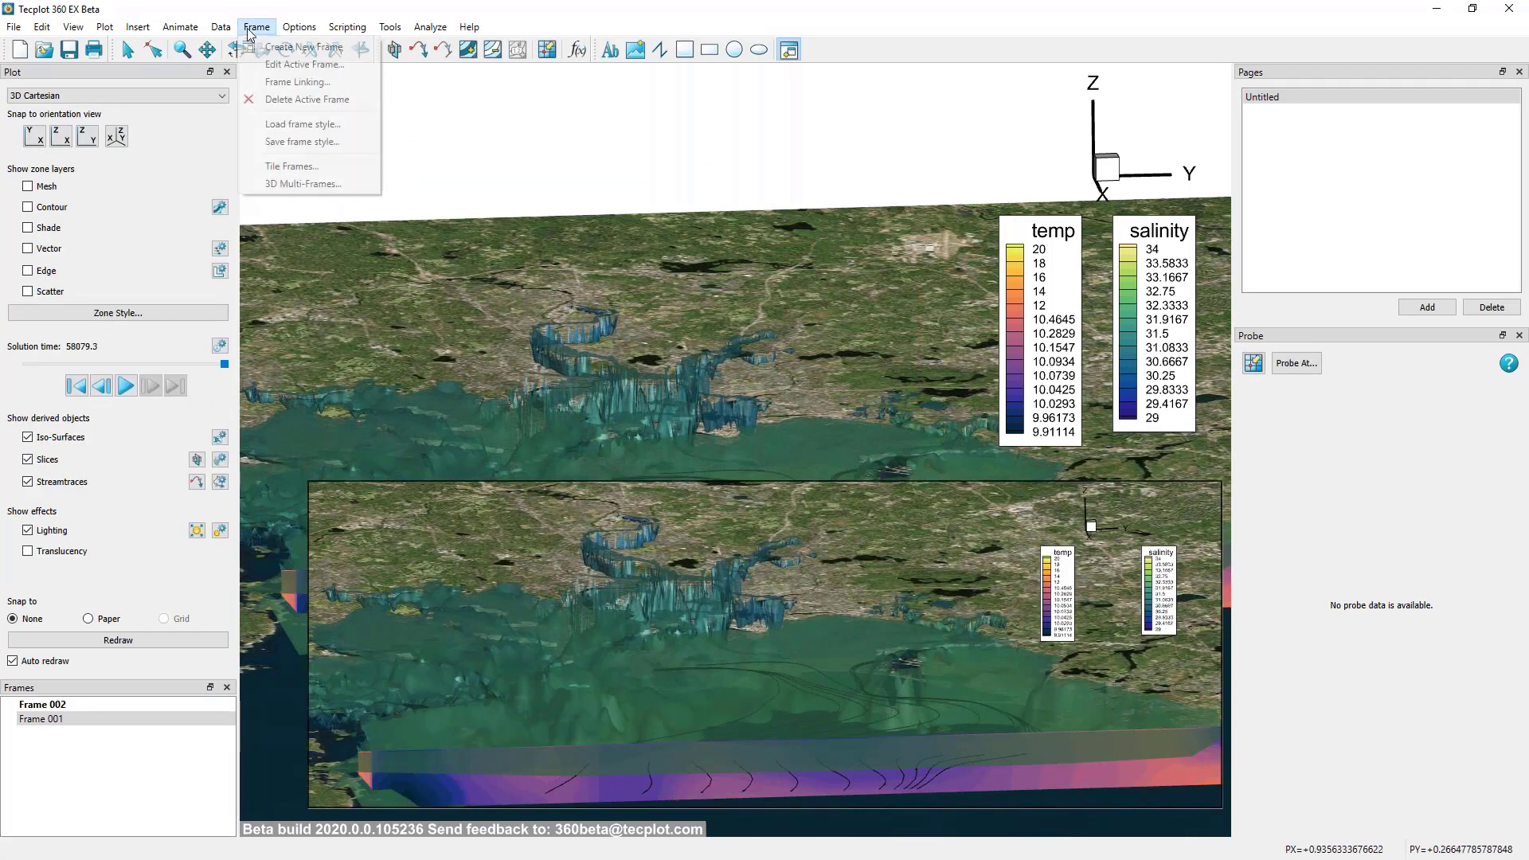
left_click(286, 167)
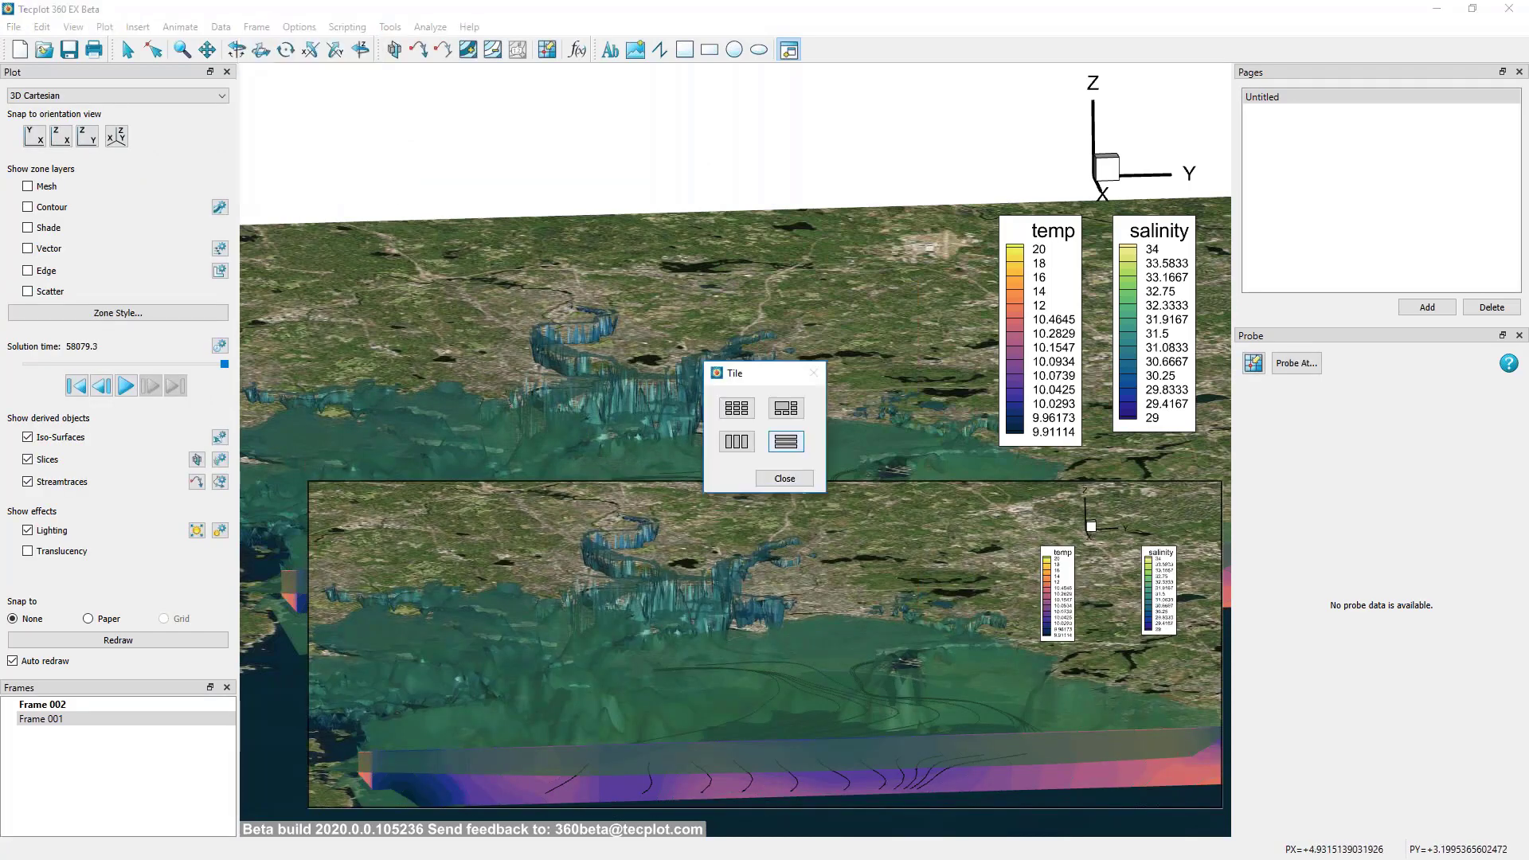
left_click(786, 442)
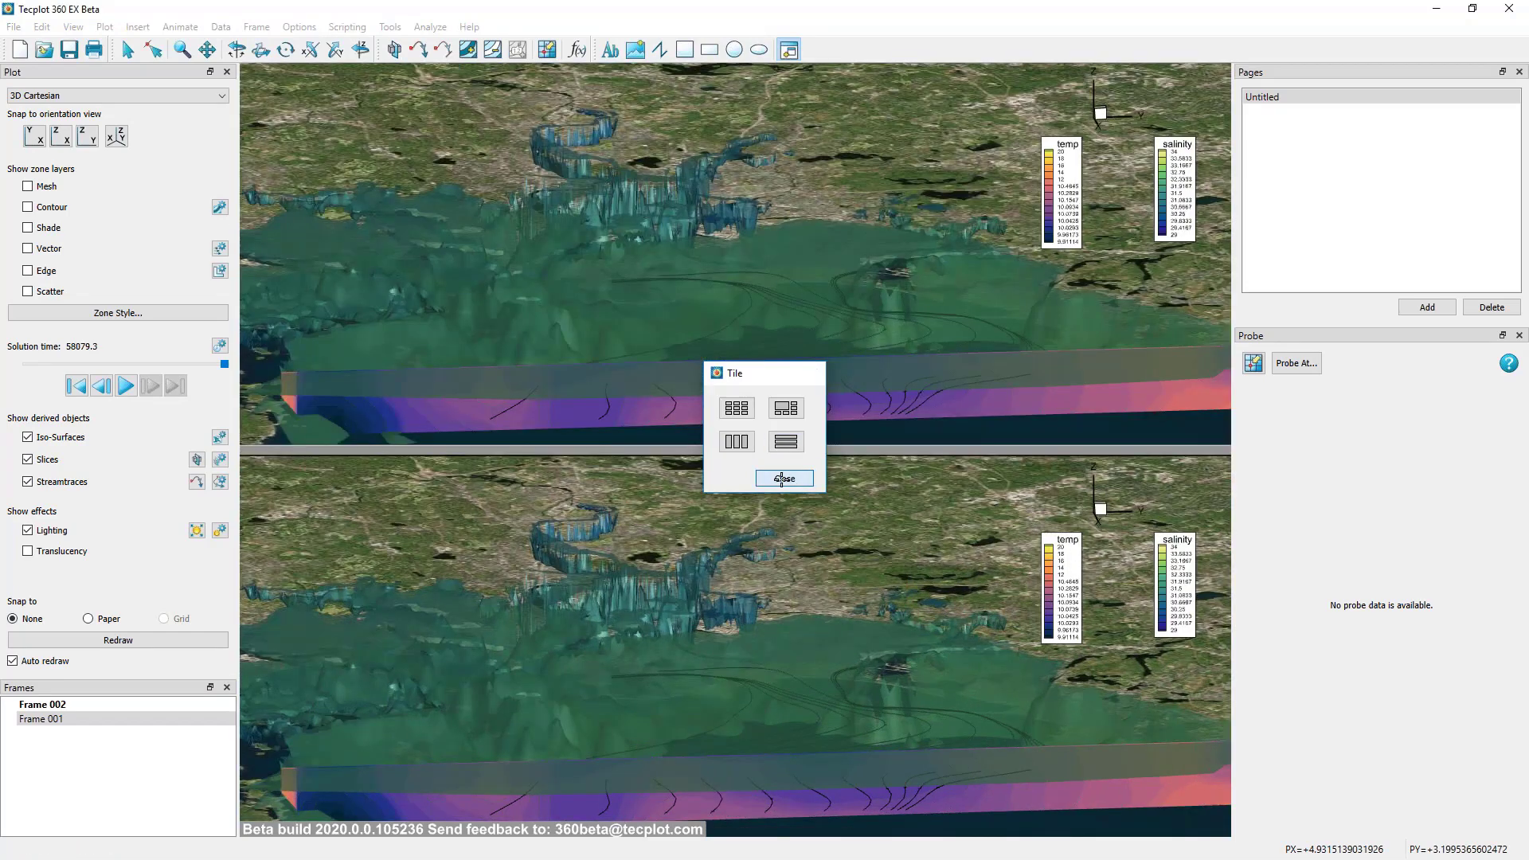
left_click(785, 477)
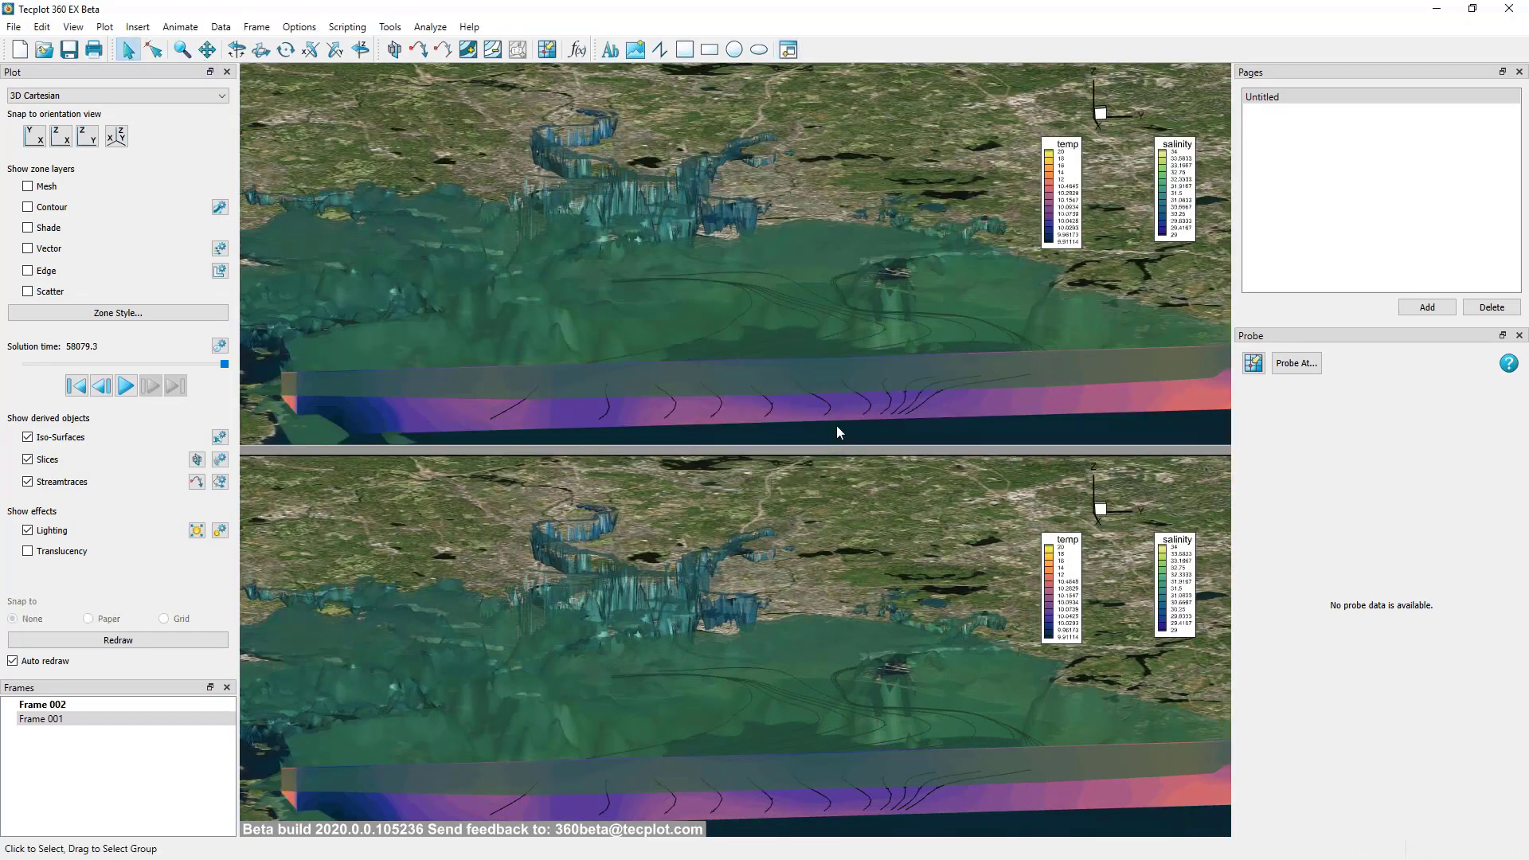
Snap Frame 002 to the YZ orientation, fit the temperature slice in view, and hide its streamtraces.
left_click(870, 452)
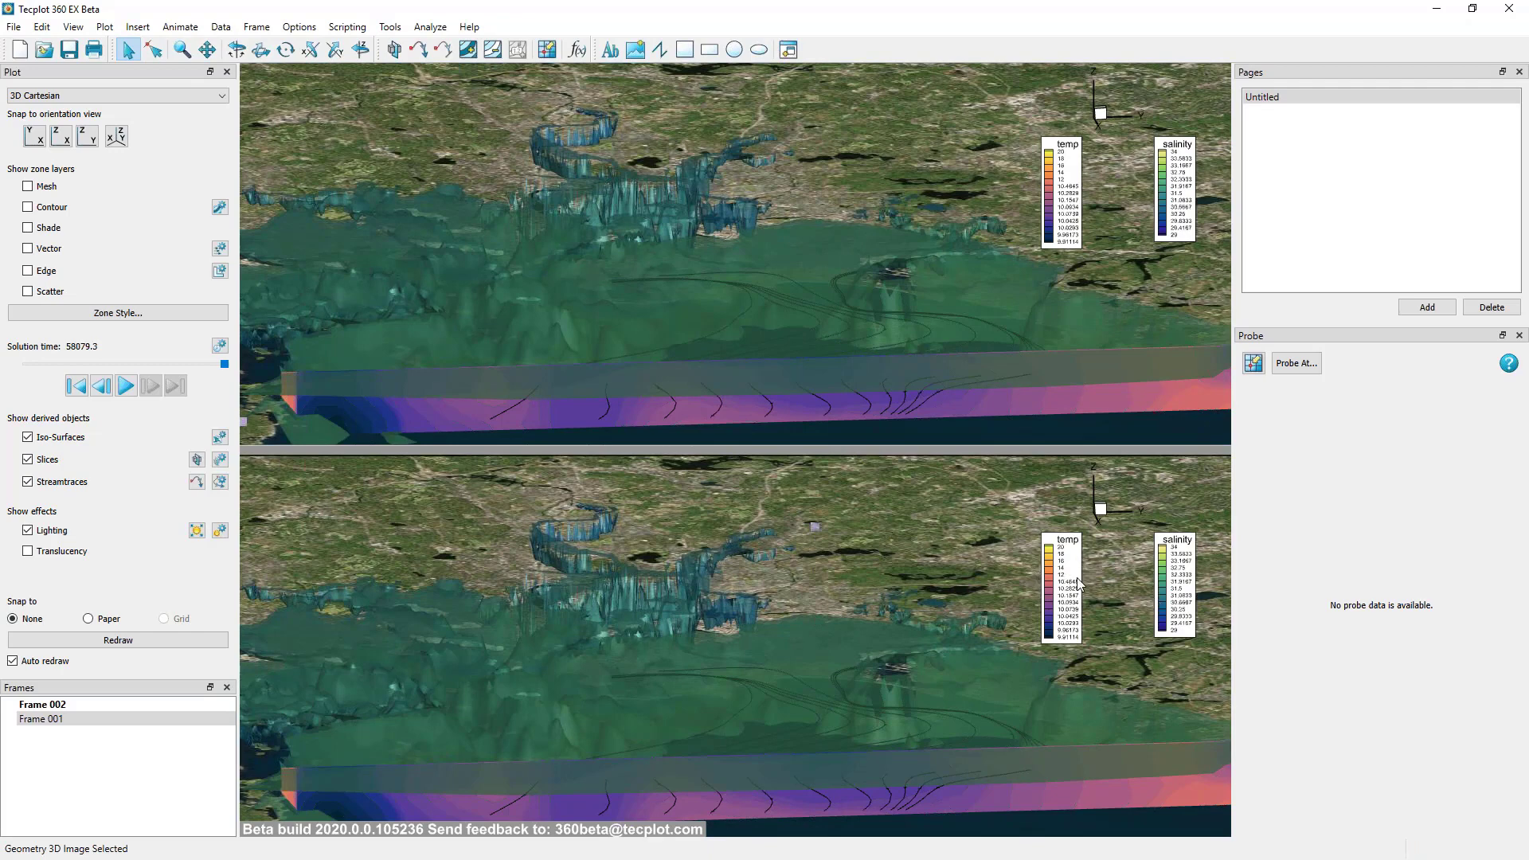
left_click(87, 135)
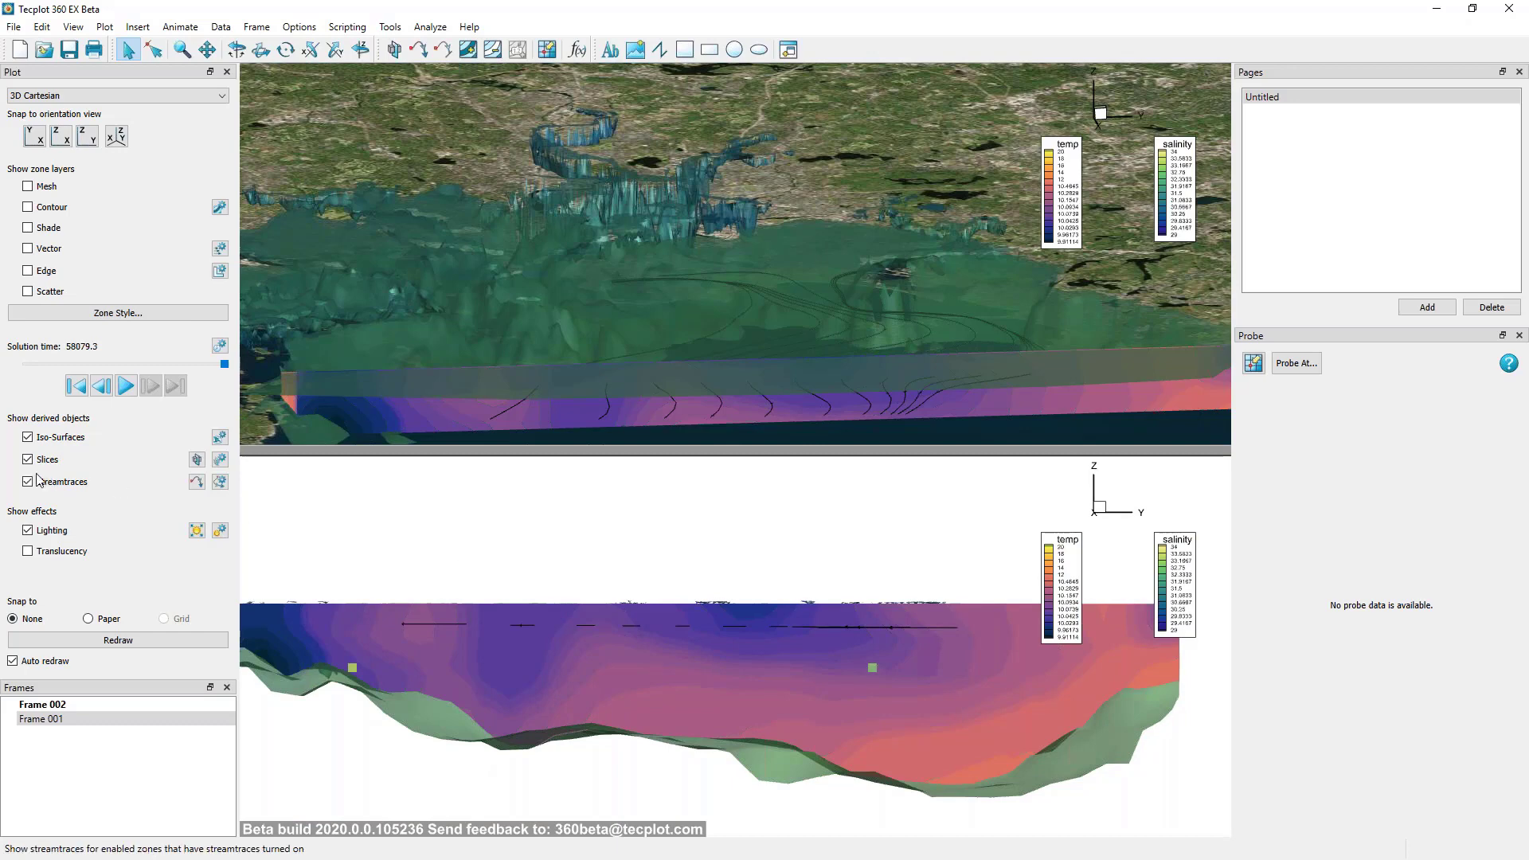
left_click(28, 482)
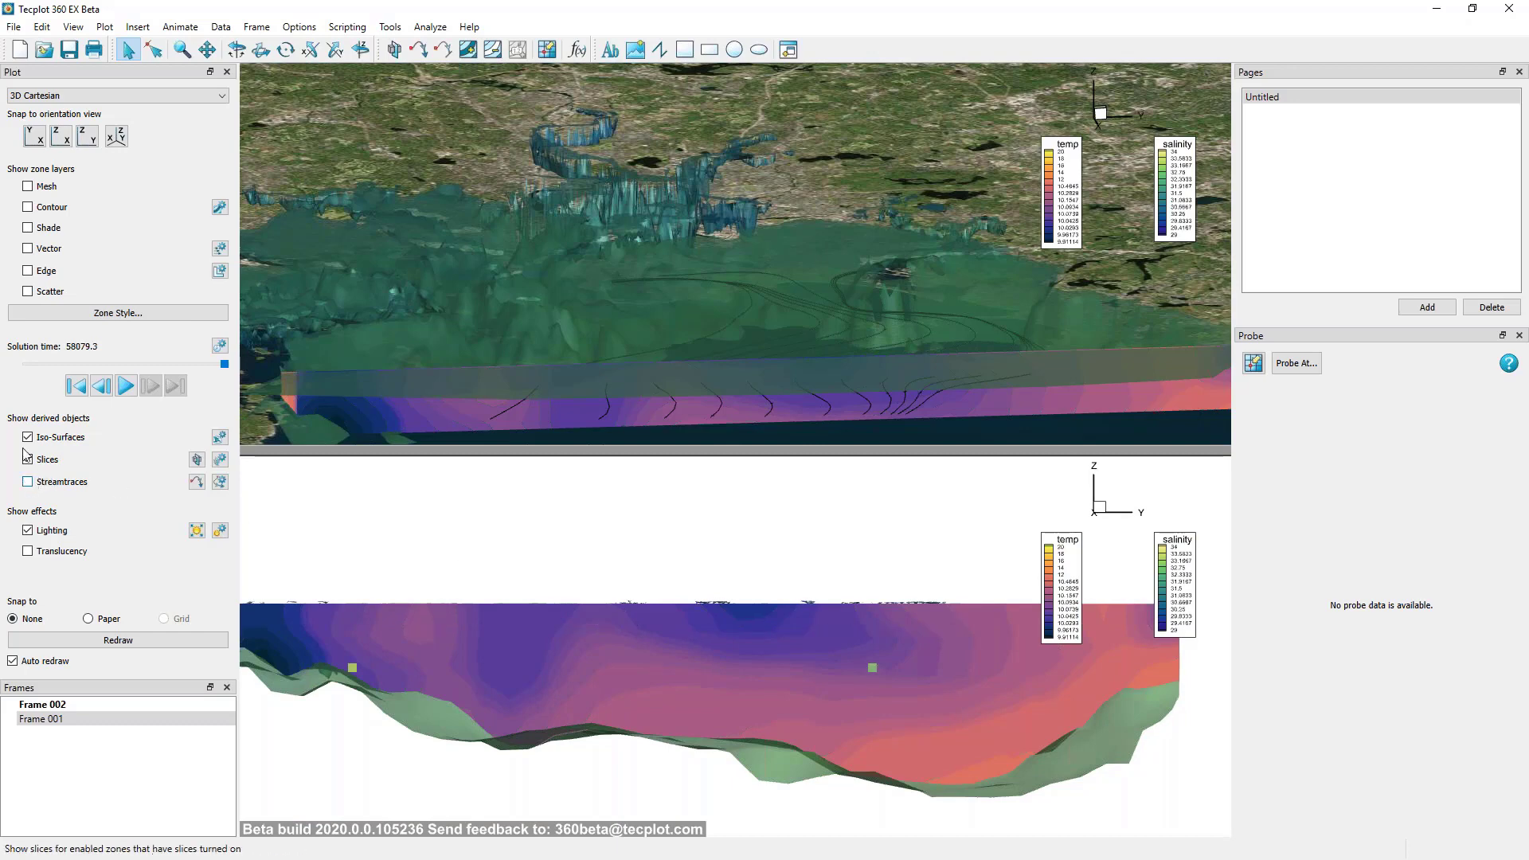
middle_click_drag(726, 766, 716, 681)
right_click_drag(713, 586, 745, 590)
Delete the salinity legend from Frame 002 and move the temp legend into its place.
double_click(1184, 581)
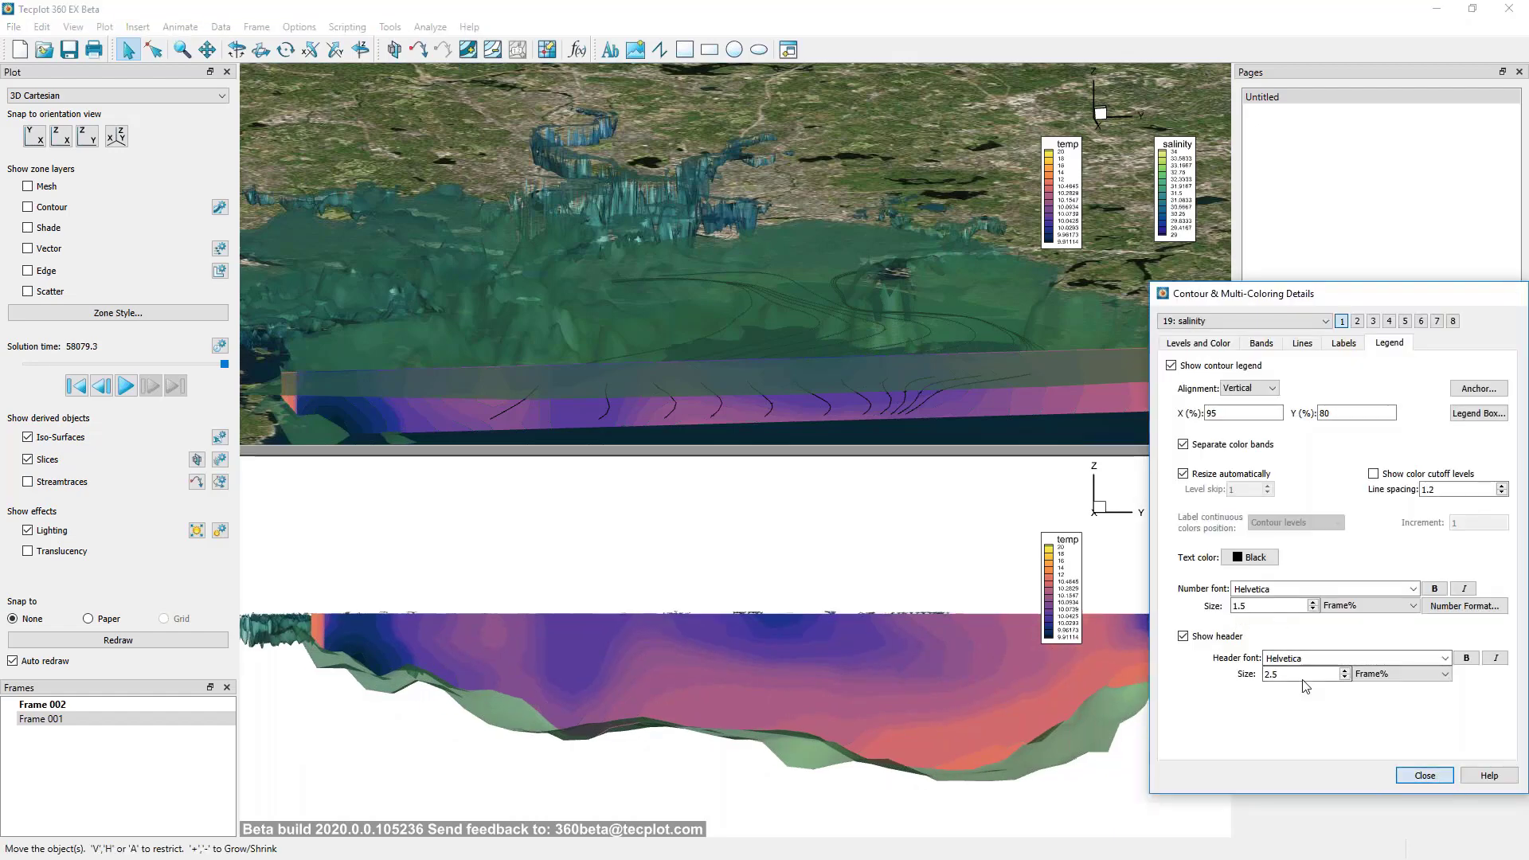
left_click(1425, 775)
key("Delete")
left_click(807, 457)
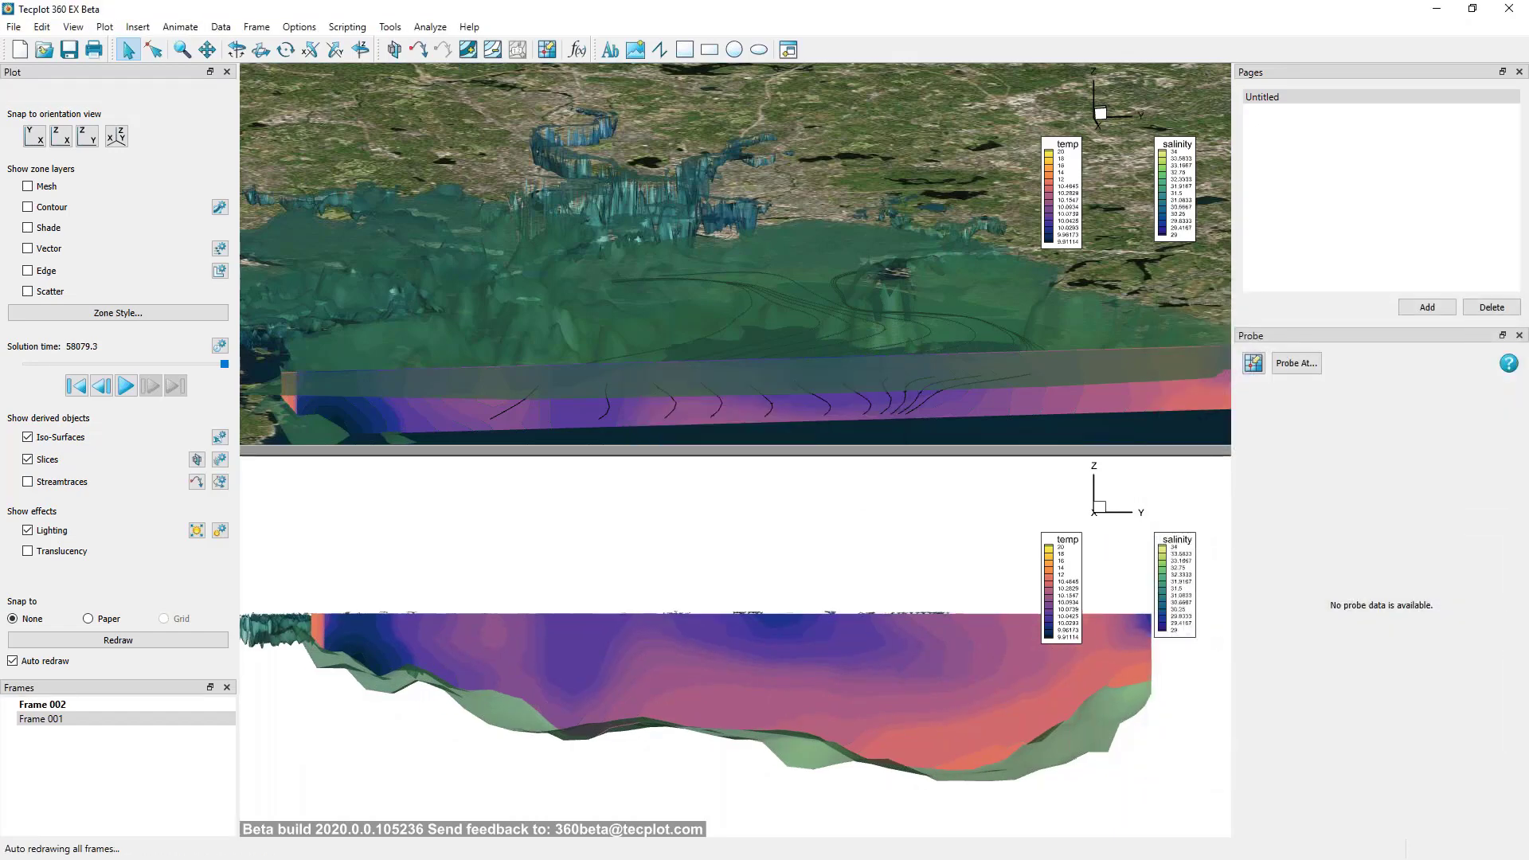
left_click_drag(1061, 560, 1179, 569)
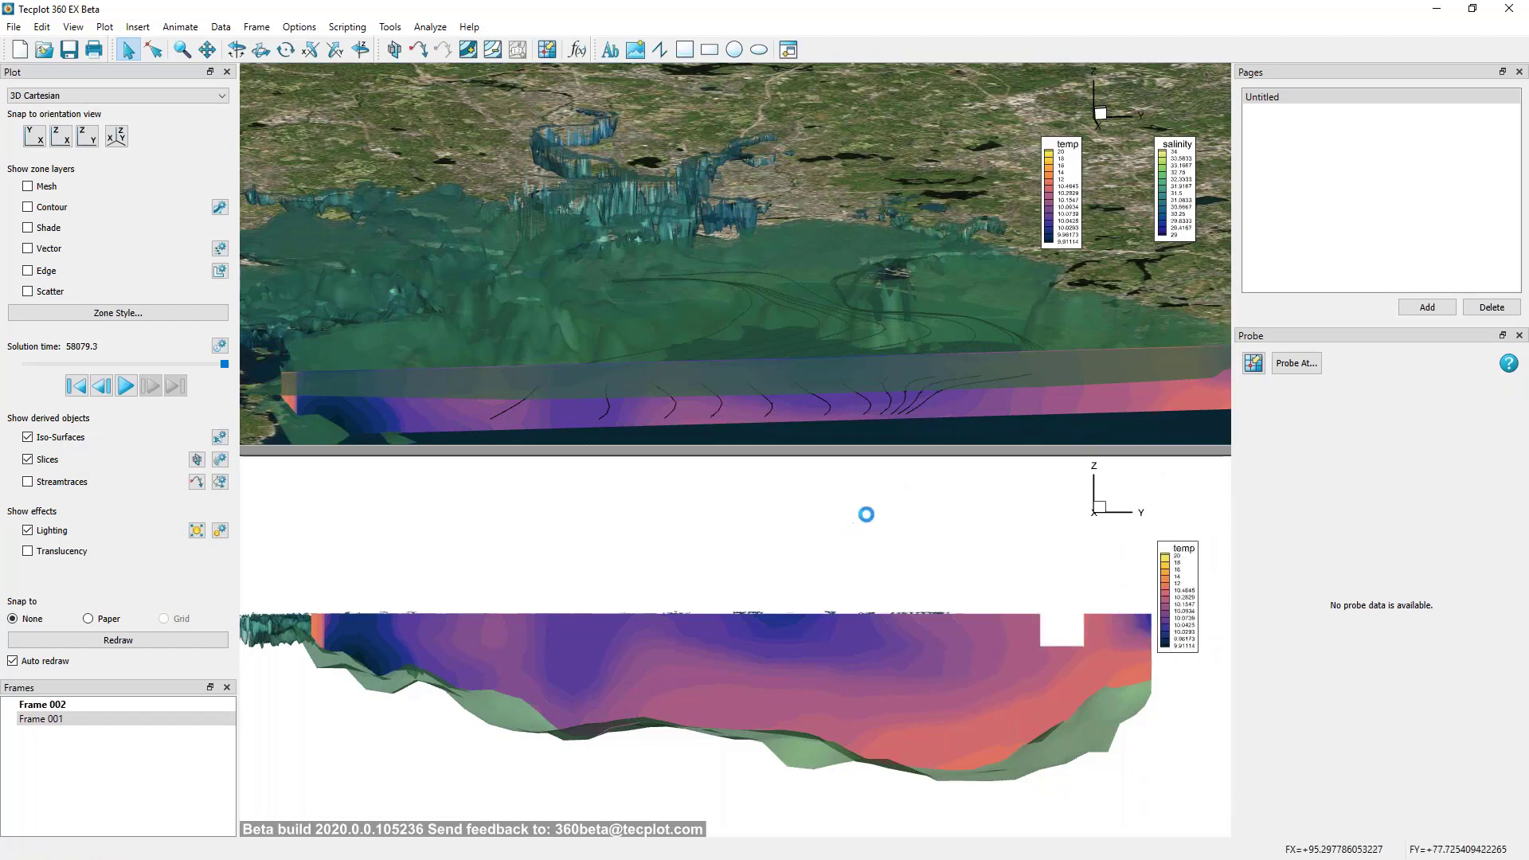
left_click(867, 495)
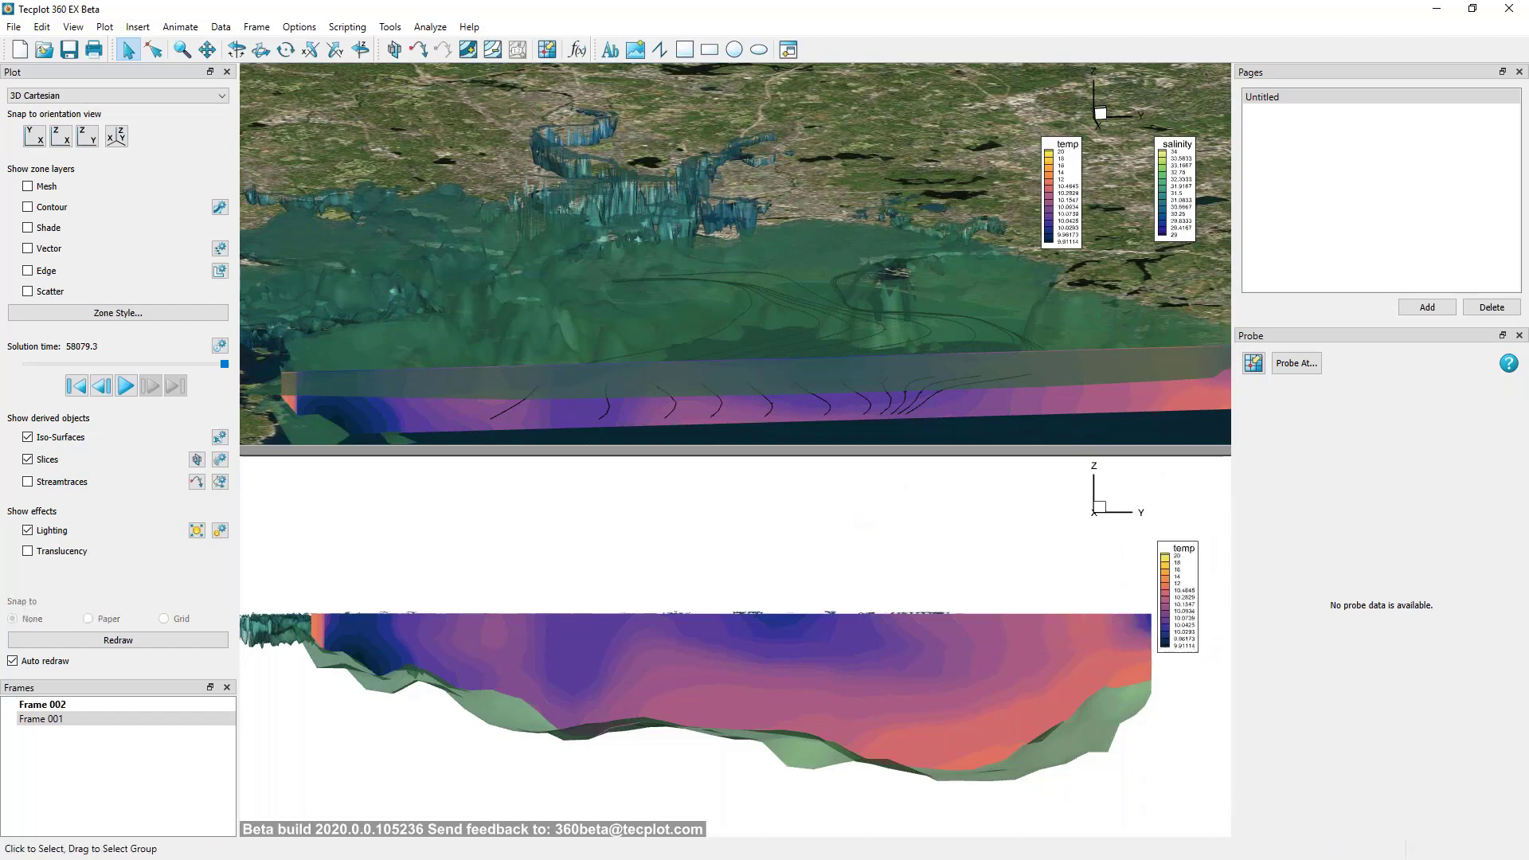
Hide the iso-surfaces, slices and streamtraces in Frame 001.
left_click(810, 113)
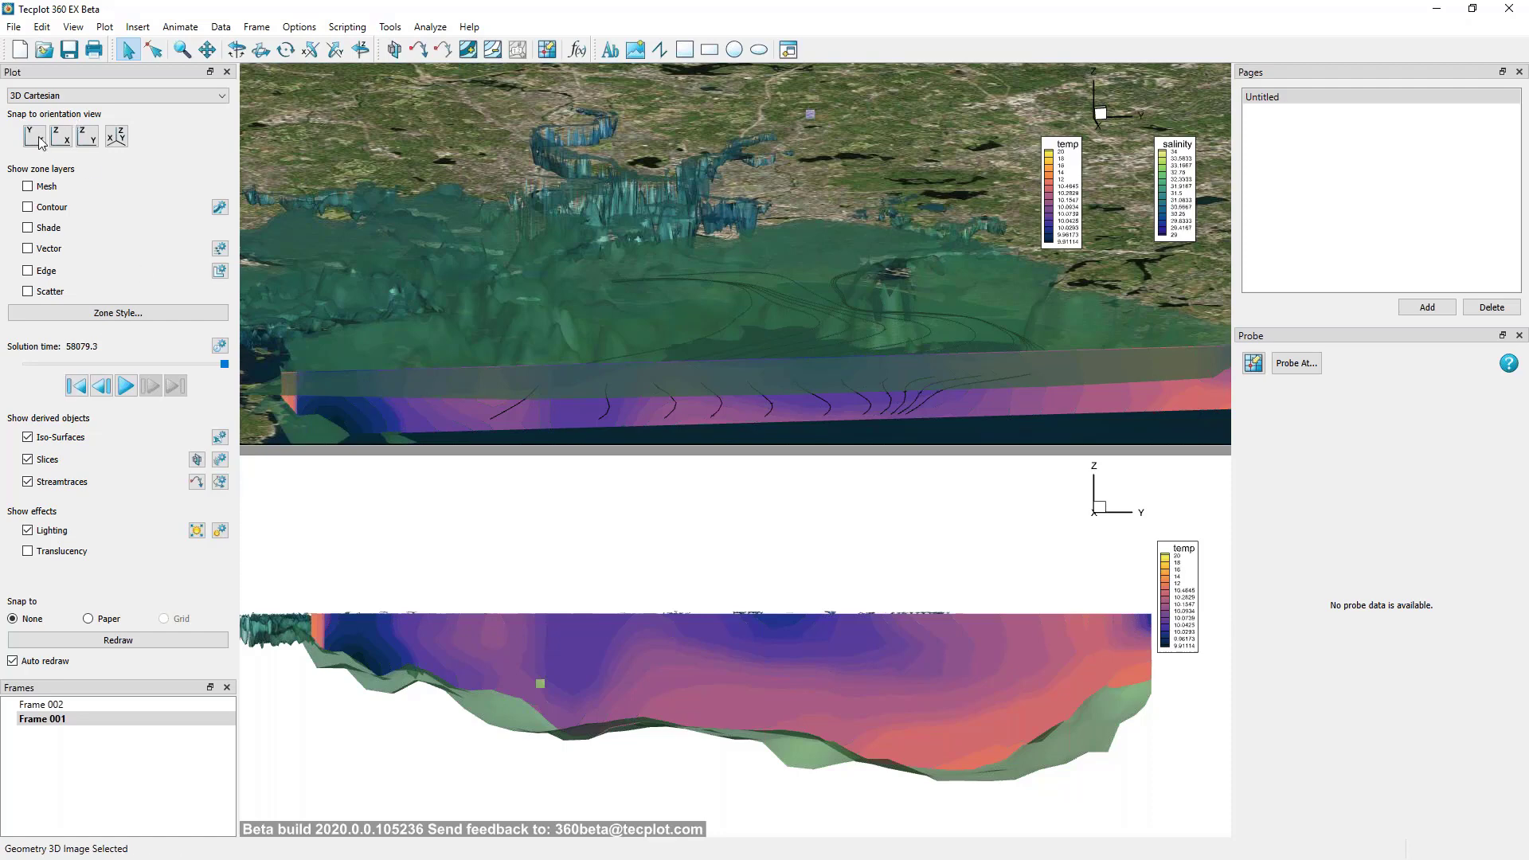
left_click(28, 437)
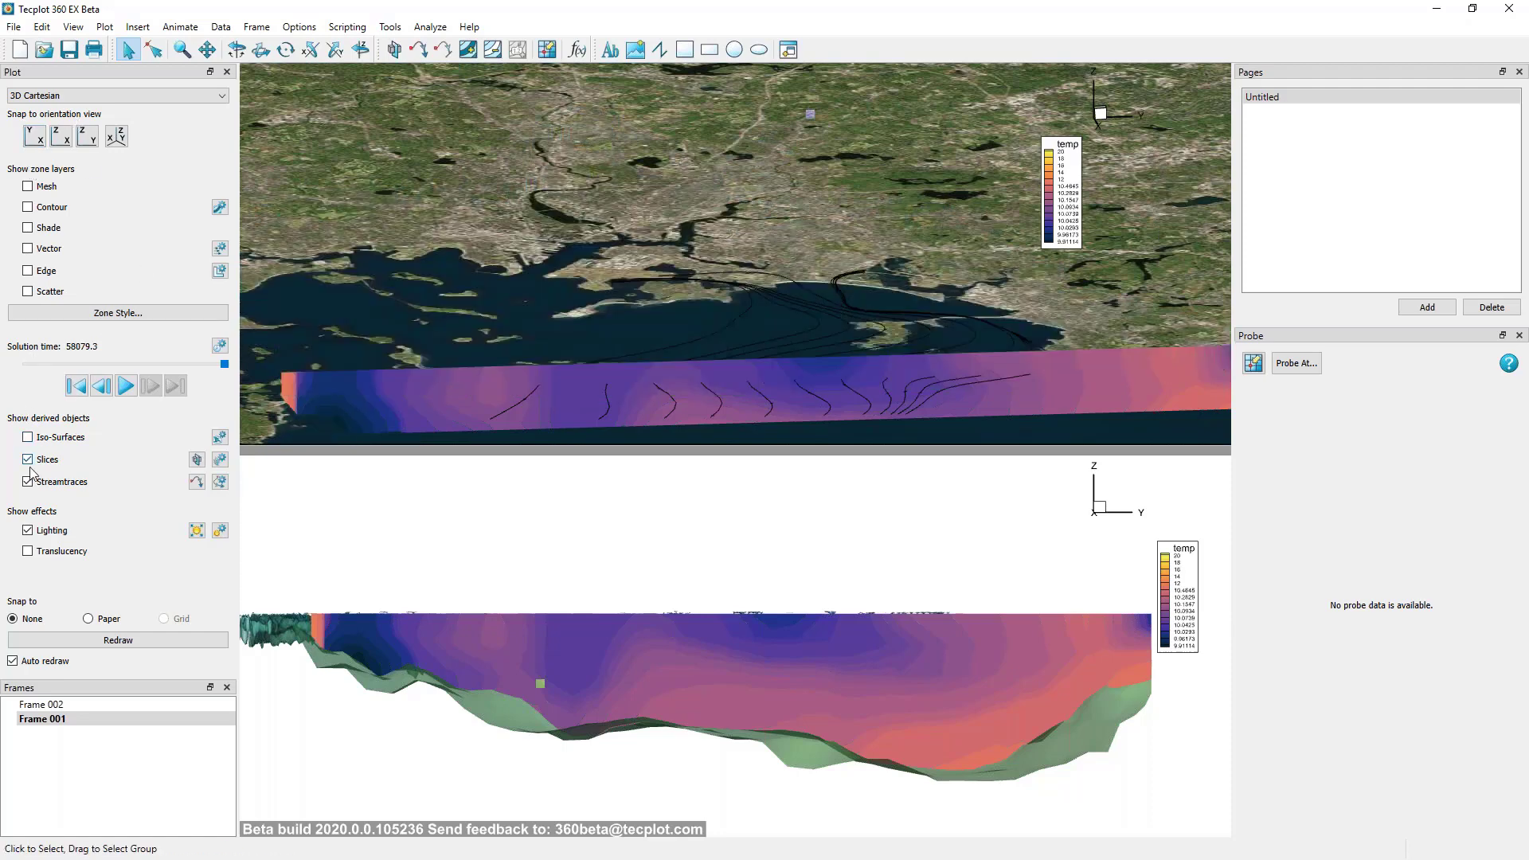
left_click(28, 459)
left_click(29, 482)
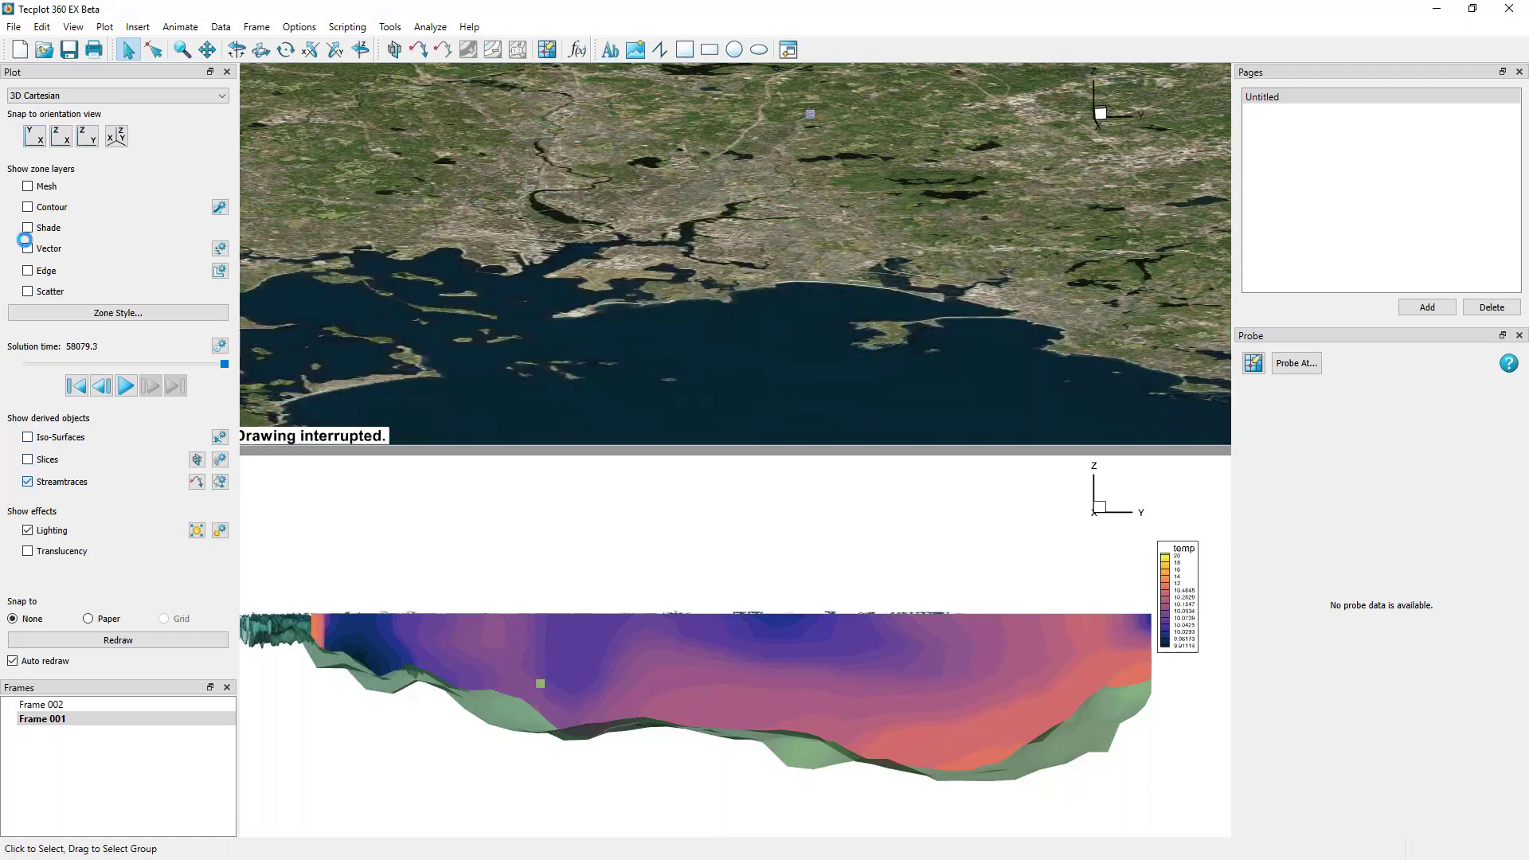
Show the contour and vector layers in Frame 001 and snap it to the XY orientation, framing the whole bay.
left_click(28, 248)
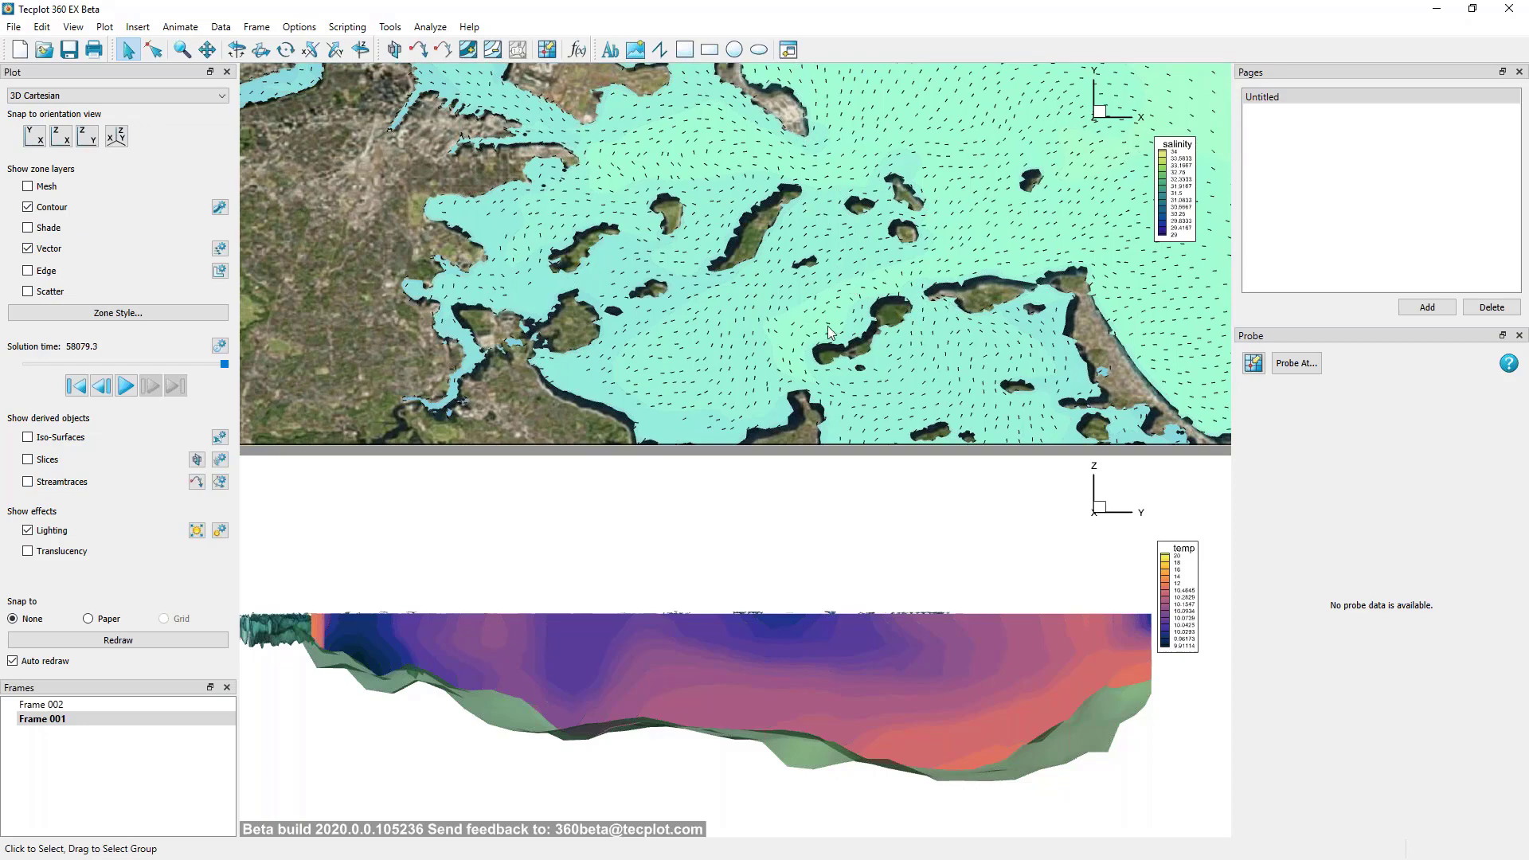
scroll(828, 326, "down", 5)
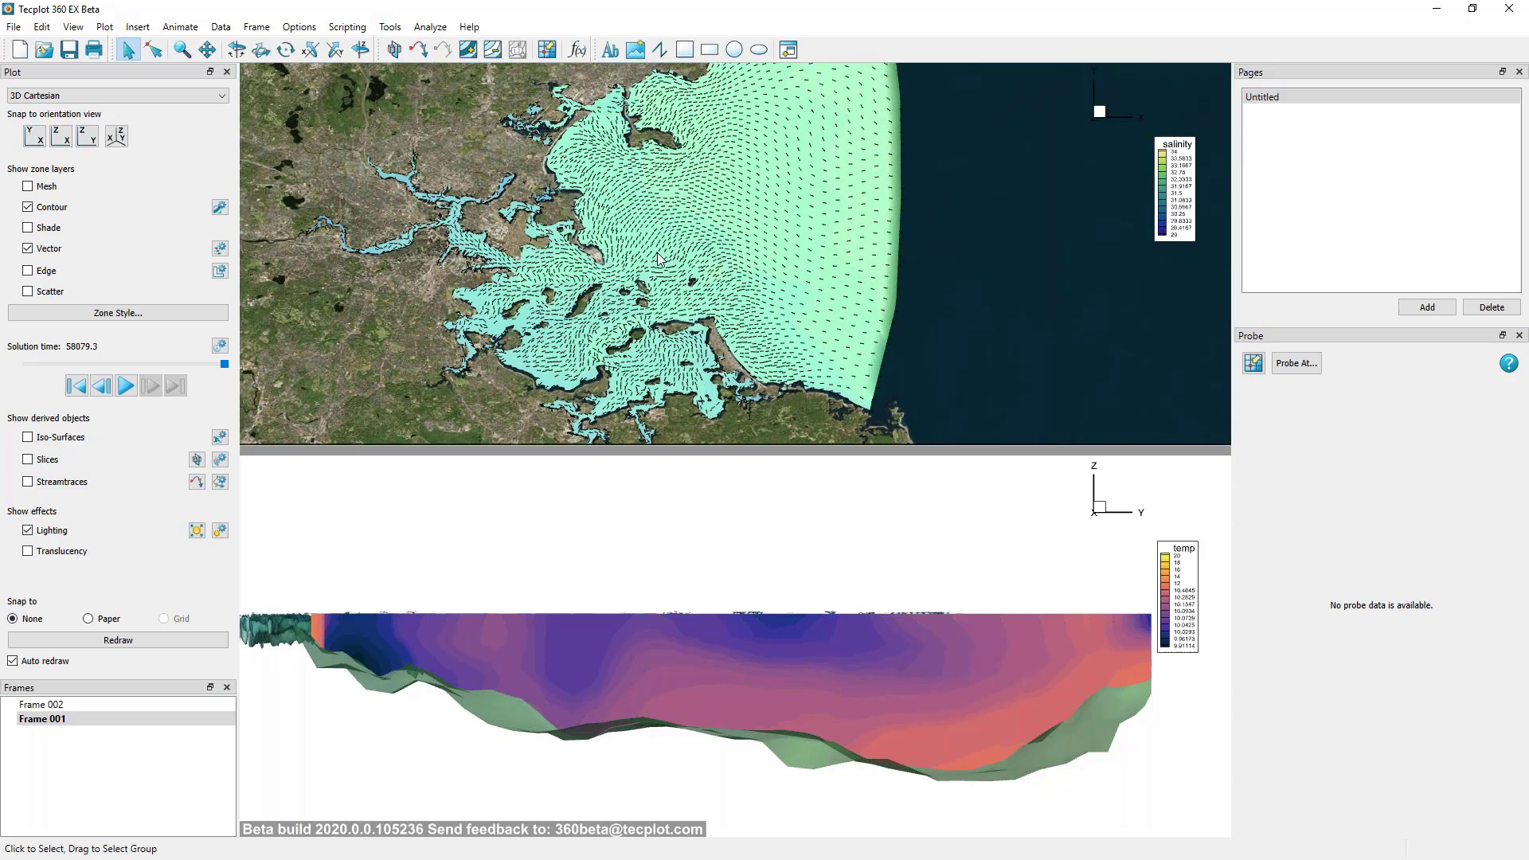
right_click_drag(793, 278, 793, 294)
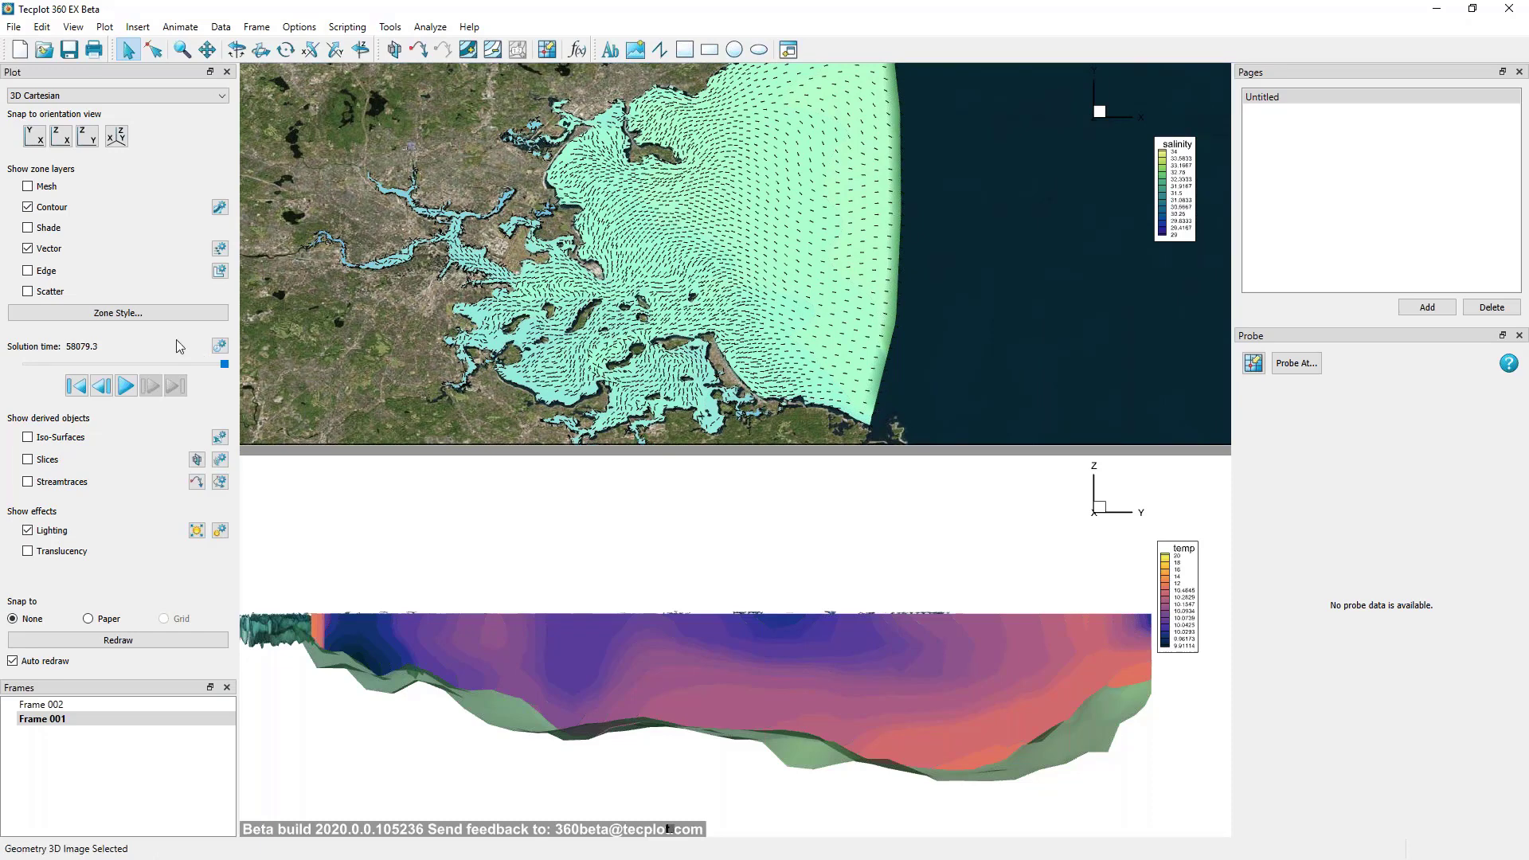
Play the solution-time animation in Frame 001 and interrupt it partway.
left_click(126, 385)
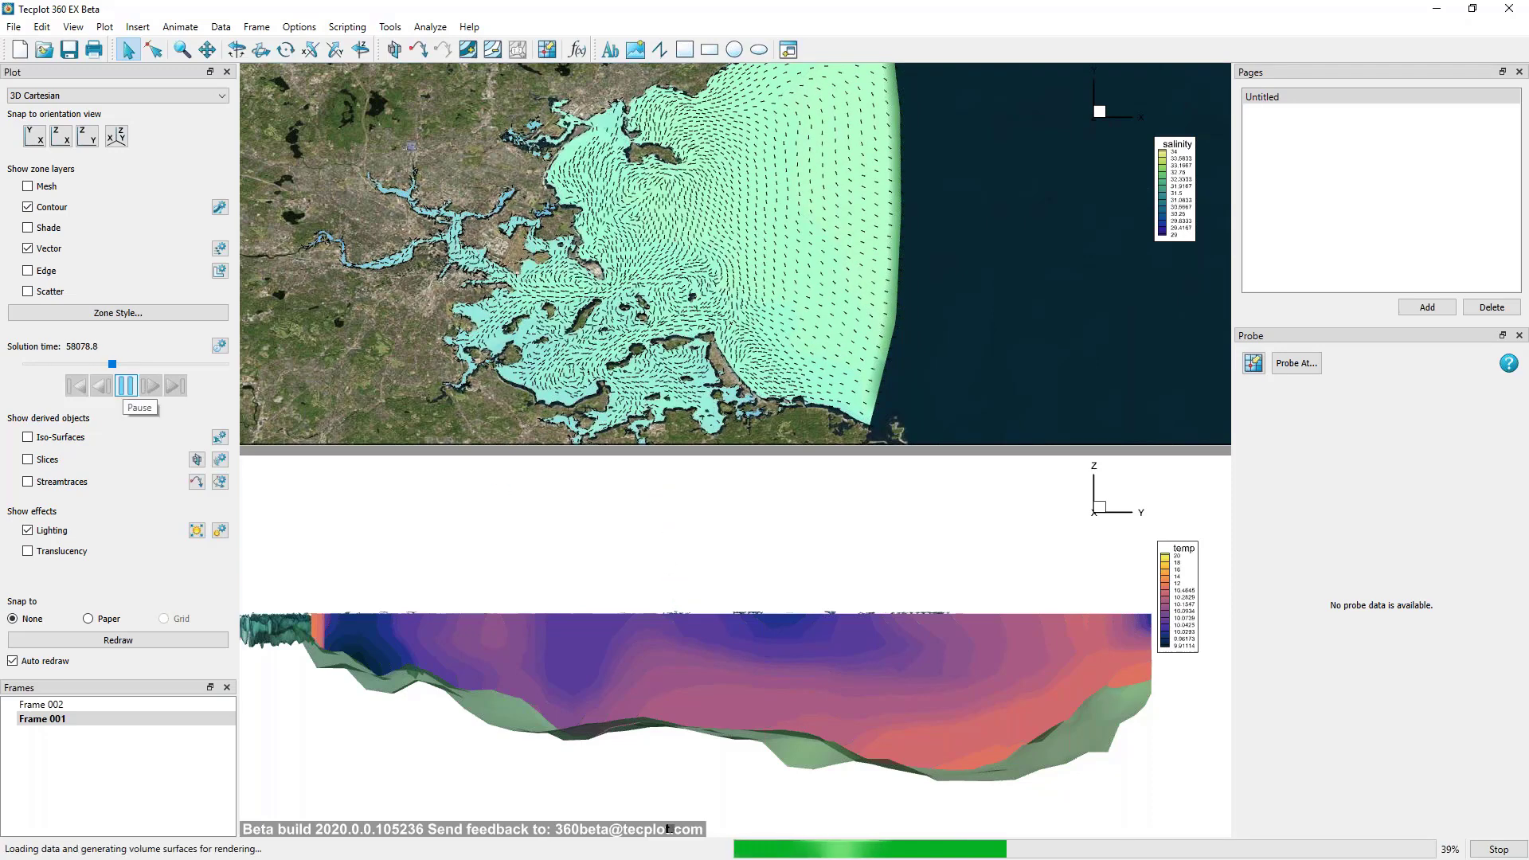
left_click(370, 363)
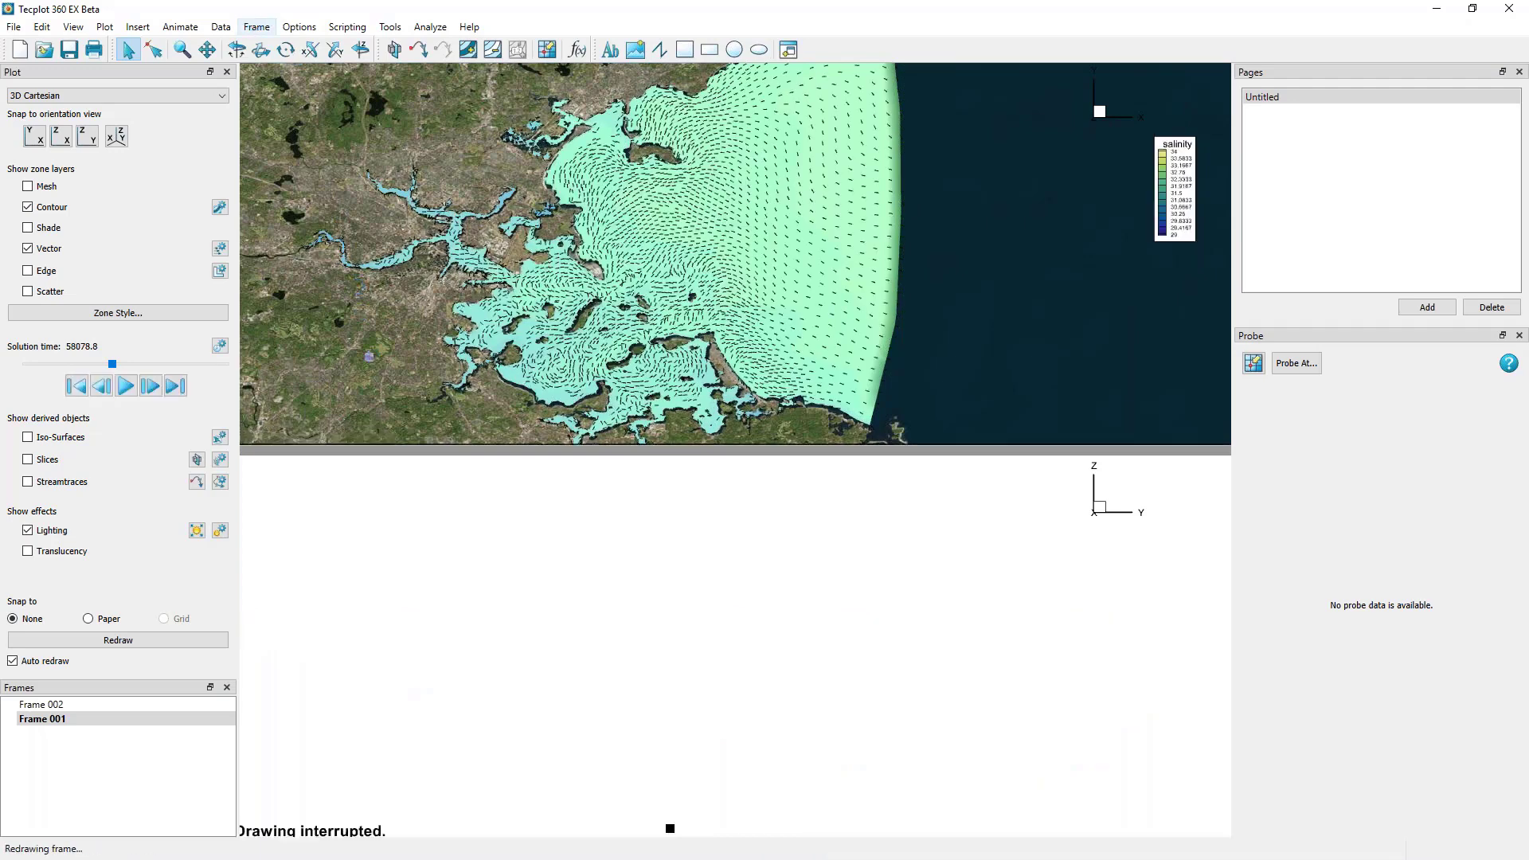
Link the solution time between frames and apply the setting to all frames of group 1.
left_click(257, 26)
left_click(298, 82)
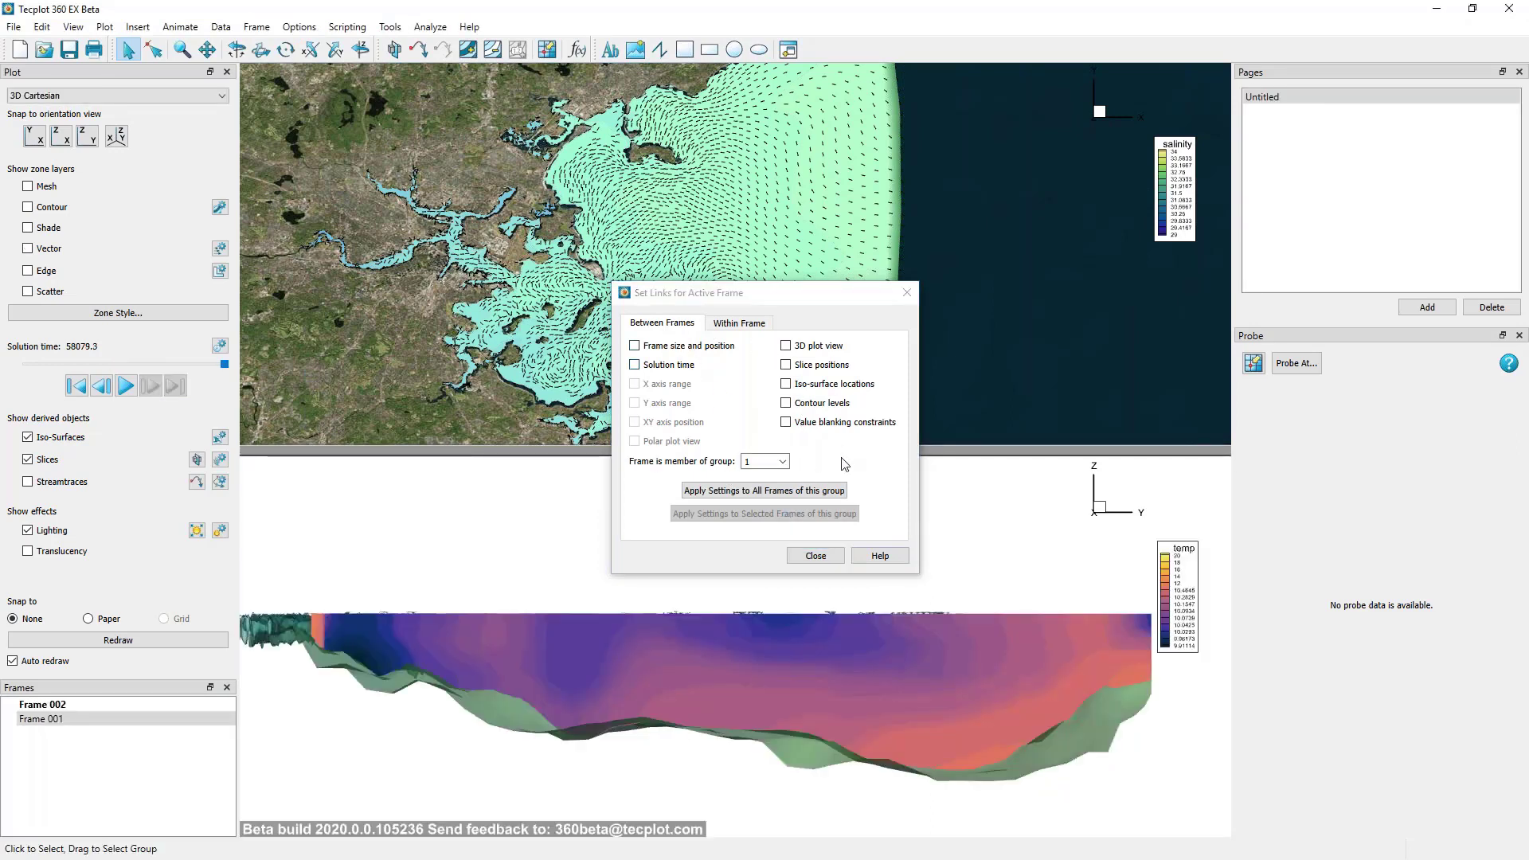
left_click(635, 364)
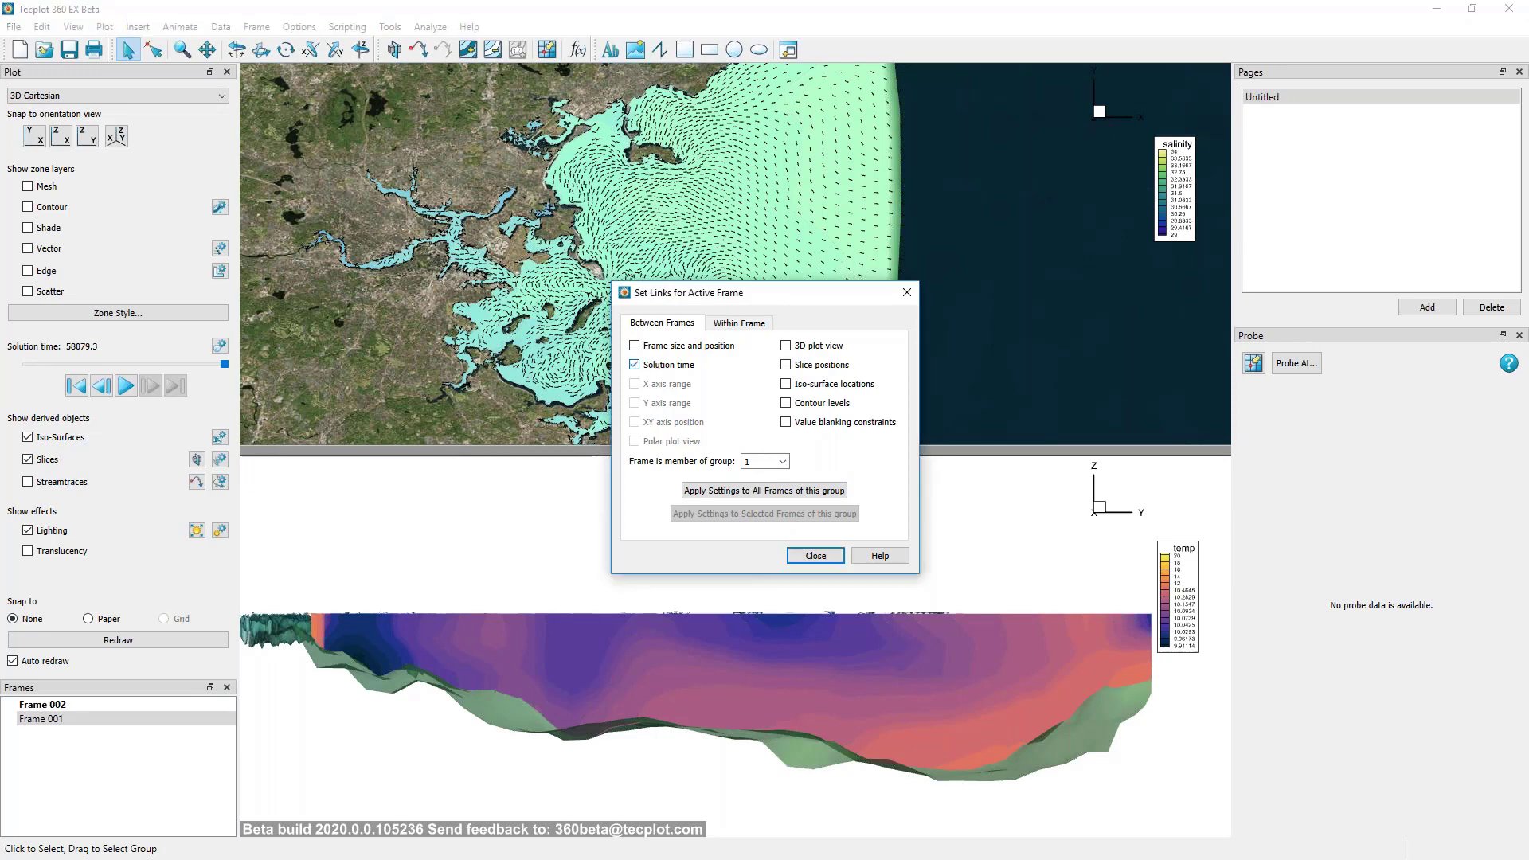
left_click(763, 490)
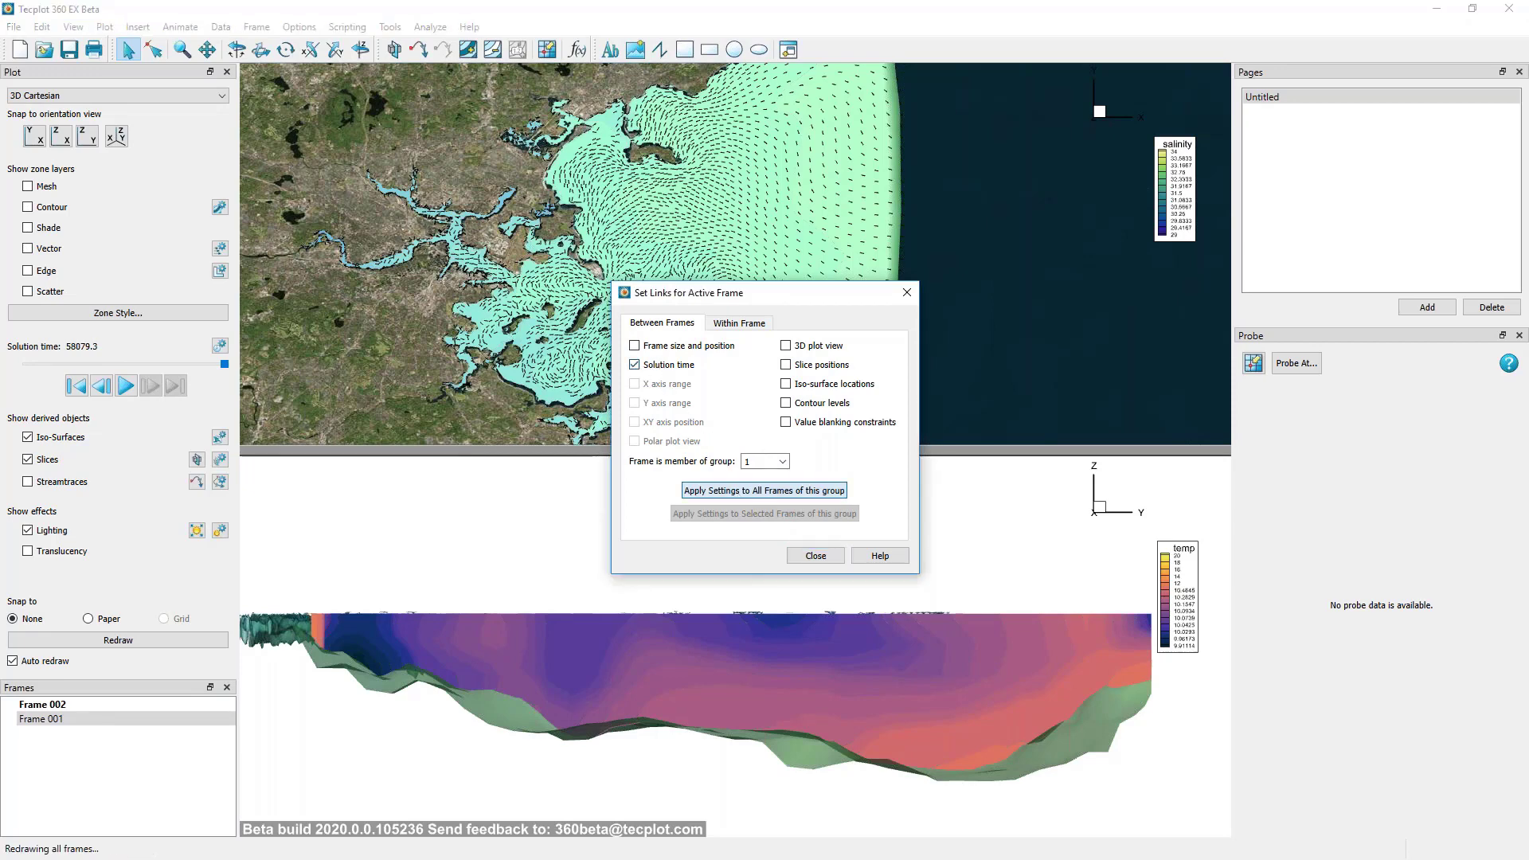
left_click(813, 555)
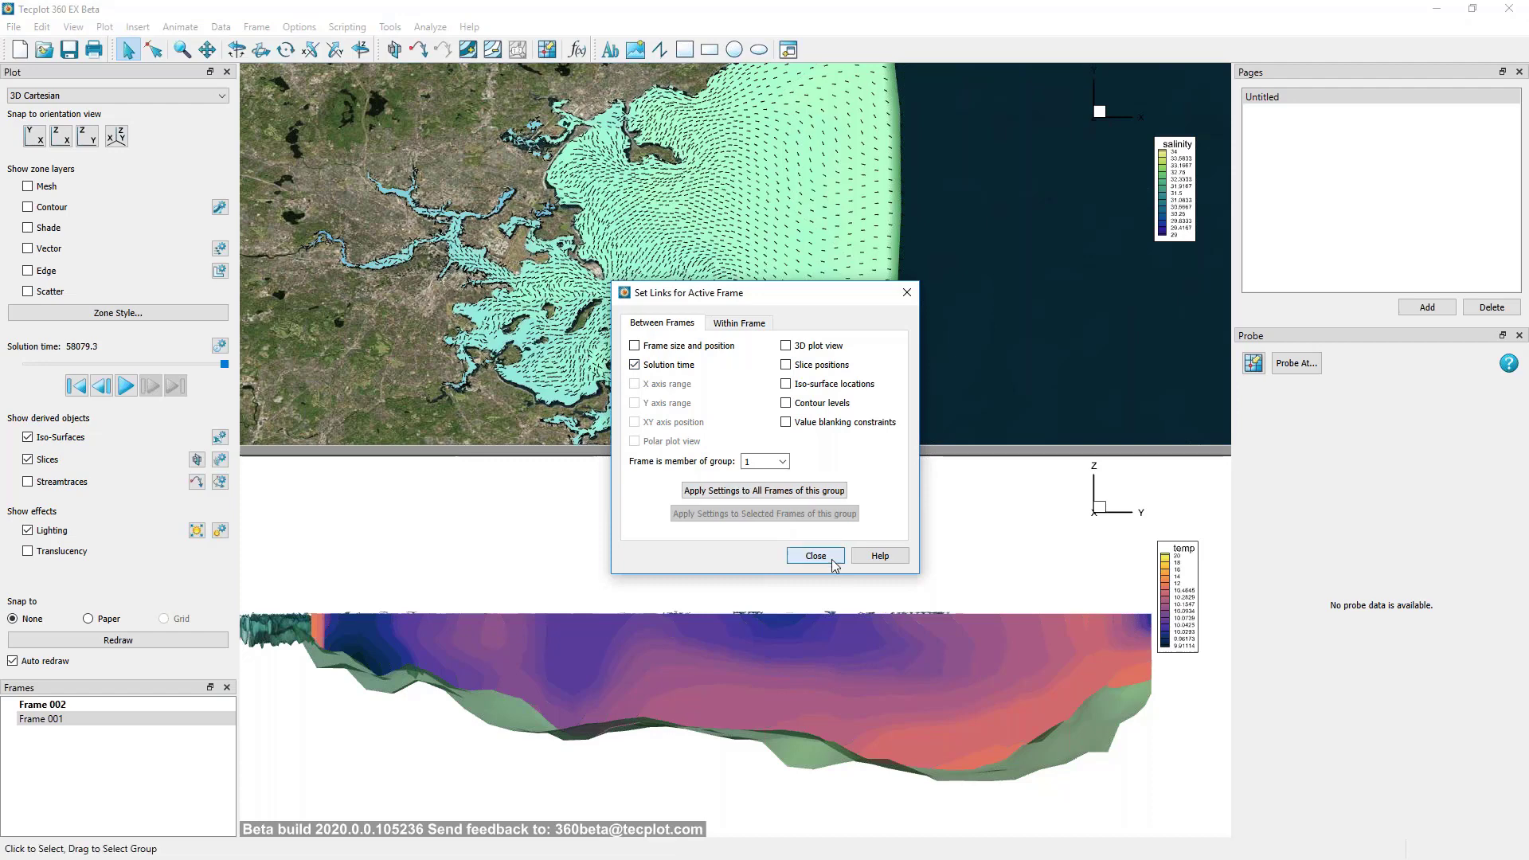
Play the solution-time animation from Frame 001 with both frames linked, and stop it at 58078.8.
left_click(351, 340)
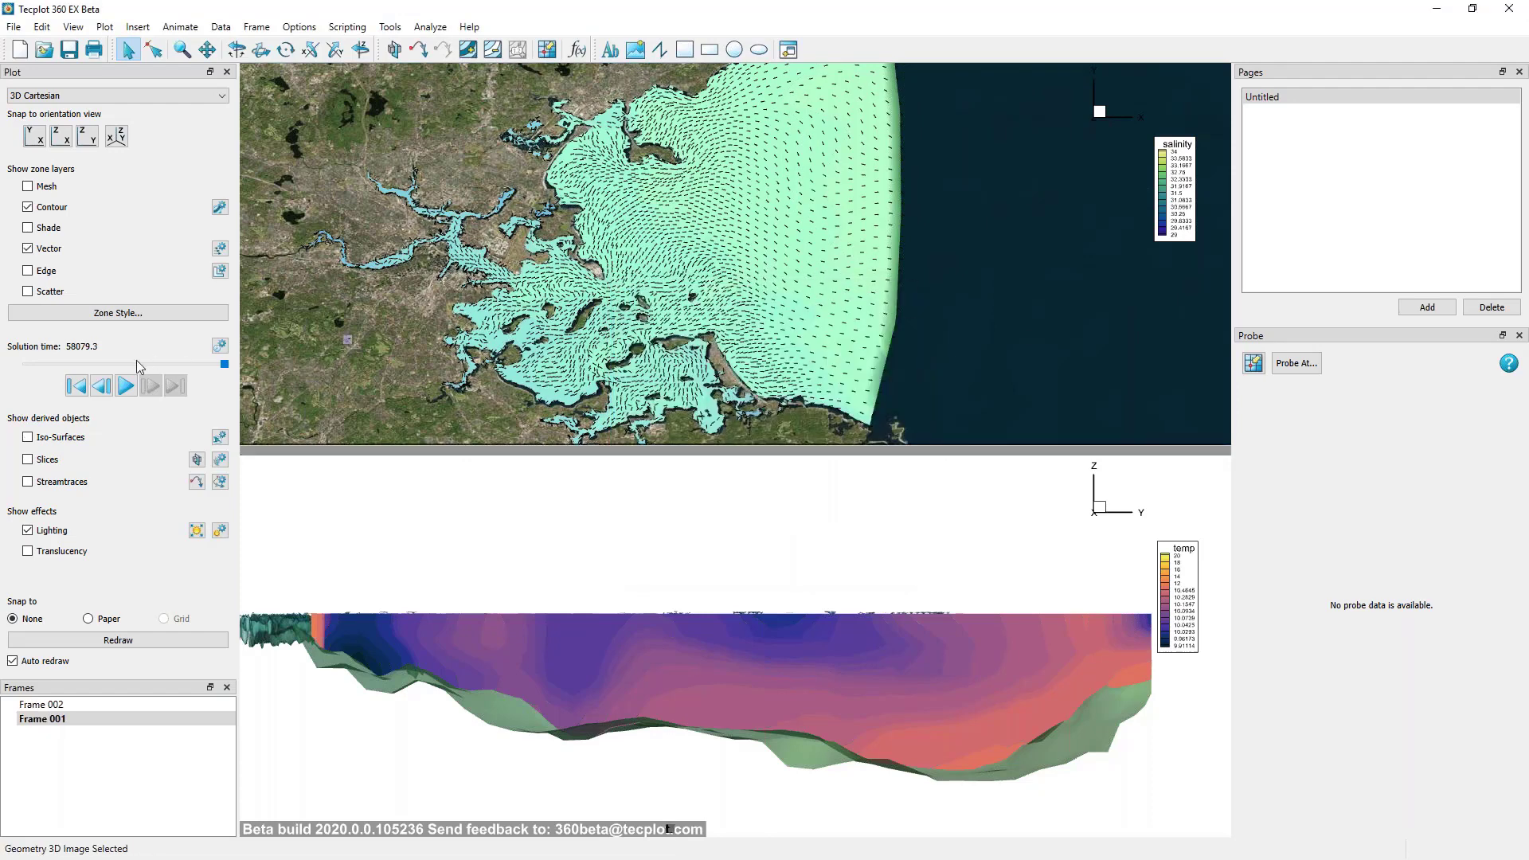
left_click(125, 385)
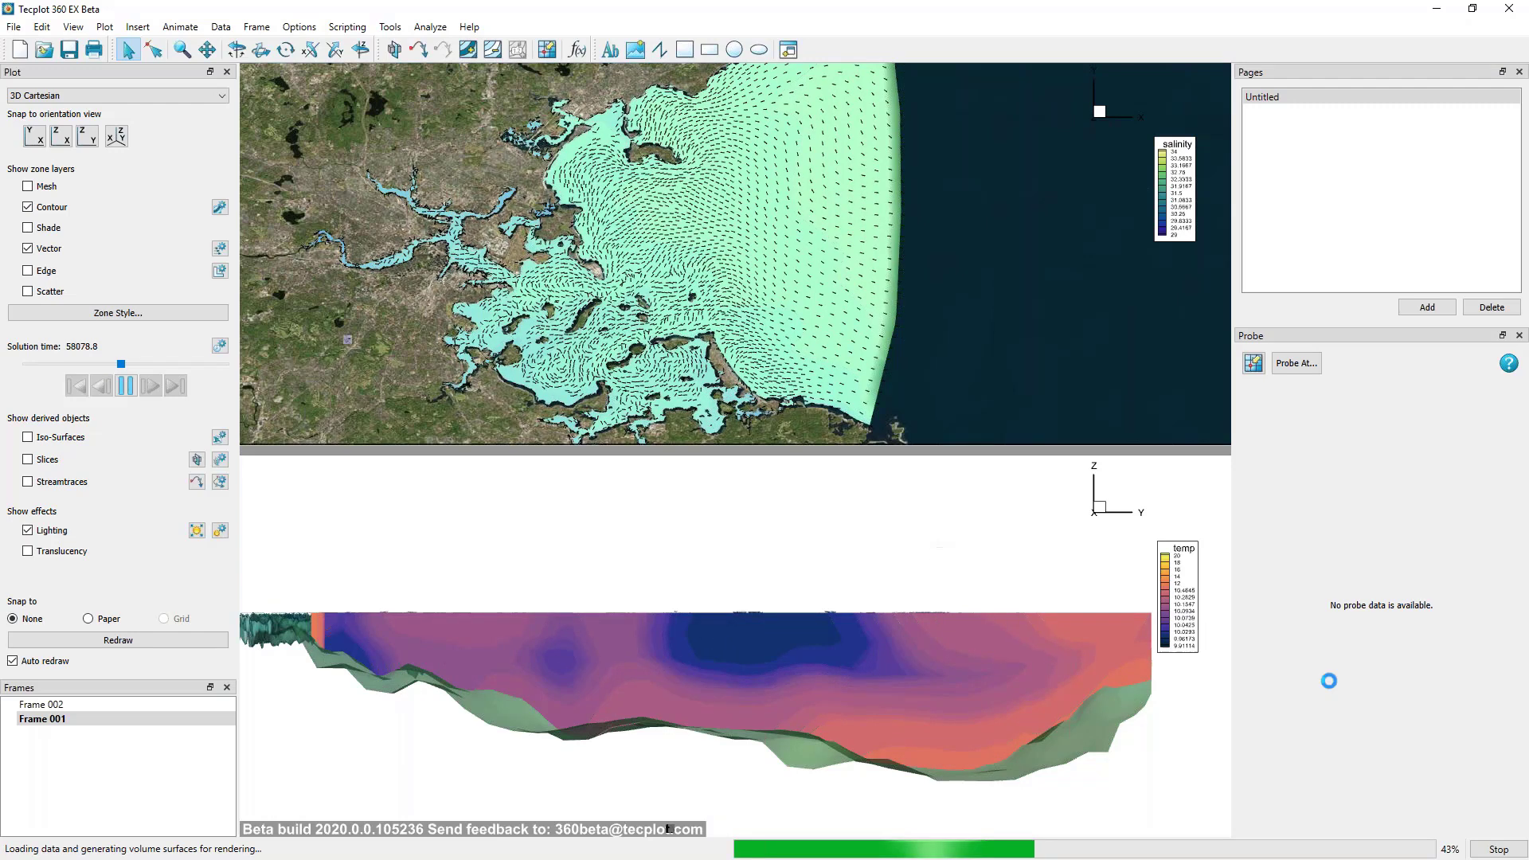
left_click(1498, 850)
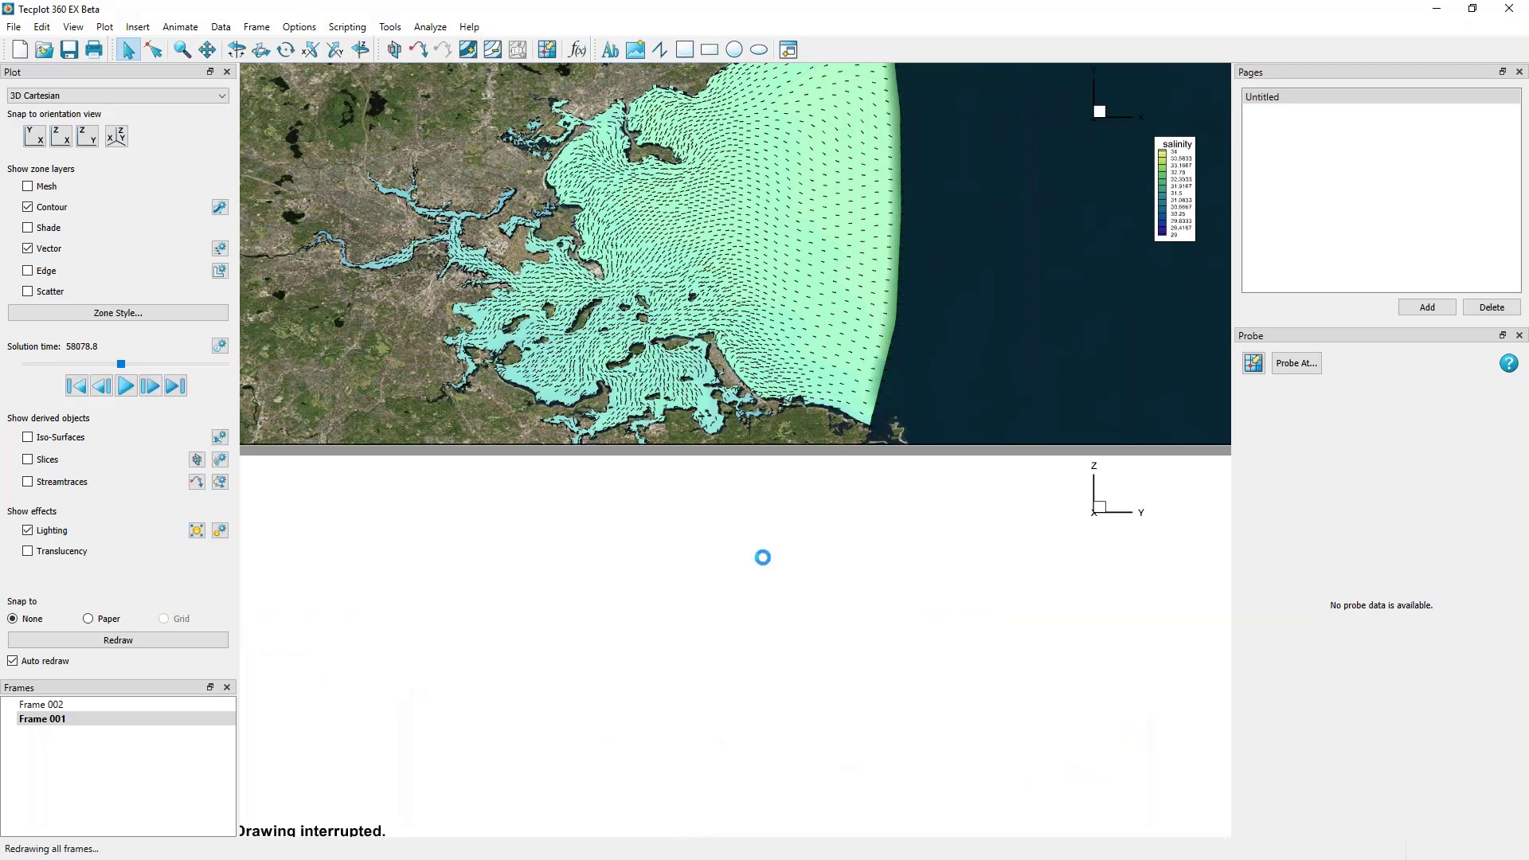
Zoom Frame 001 in on the harbor islands and the peninsula beside them.
left_click(599, 483)
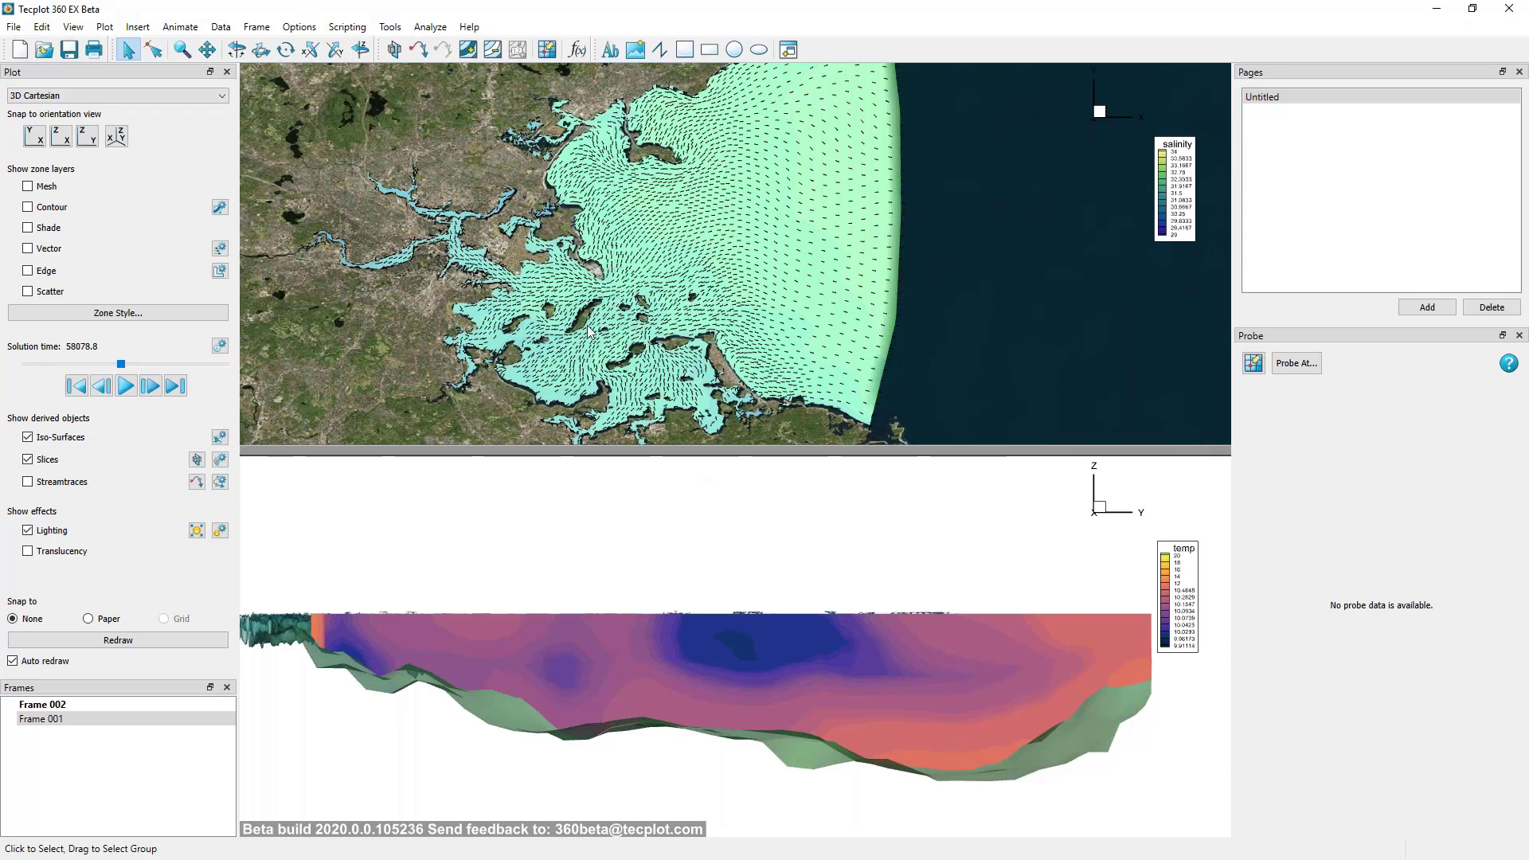
left_click(620, 329)
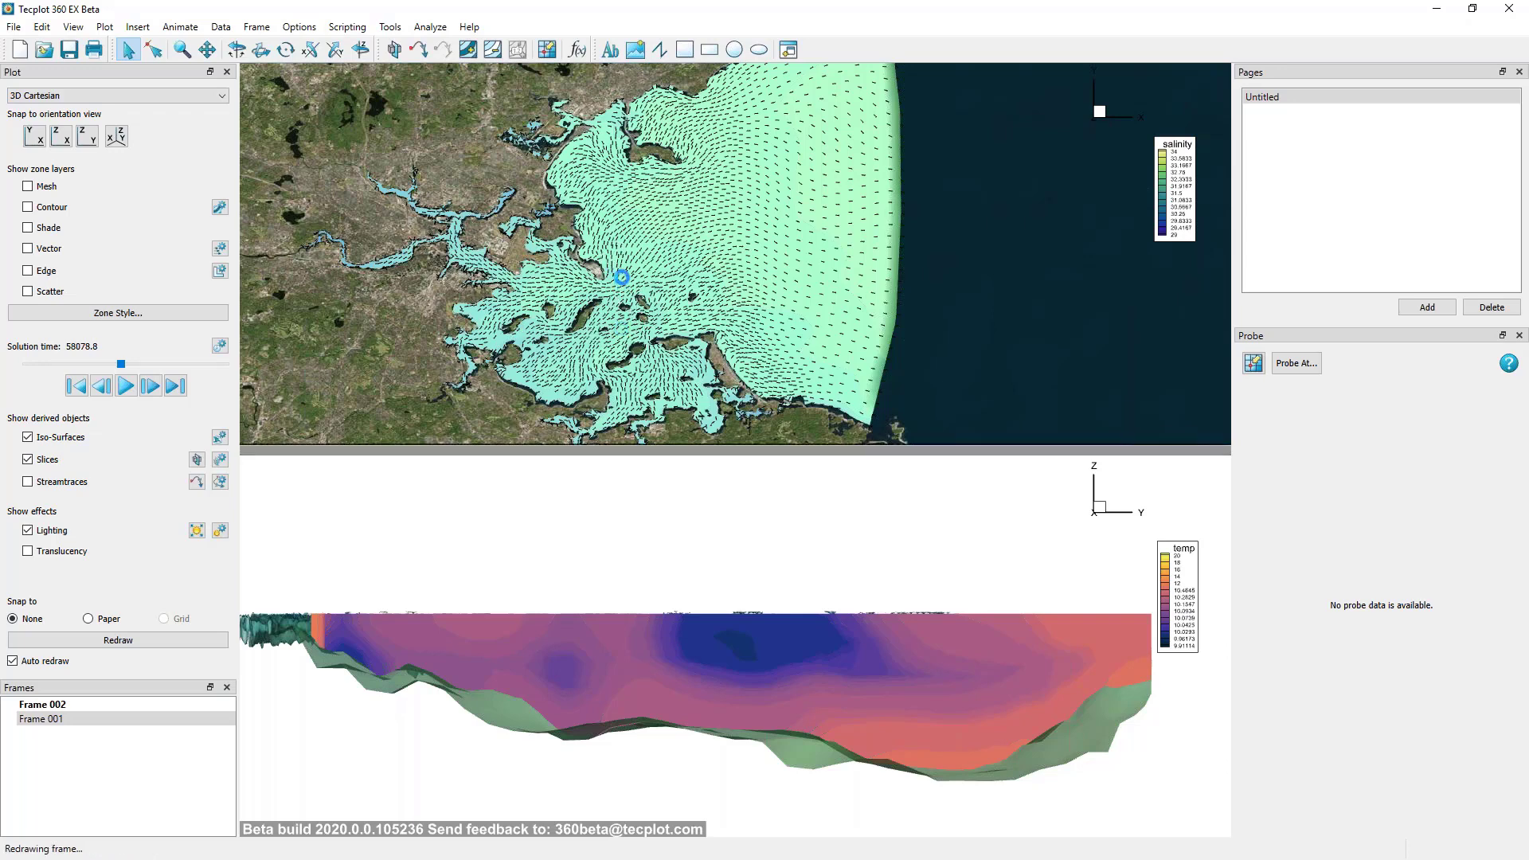
key("z")
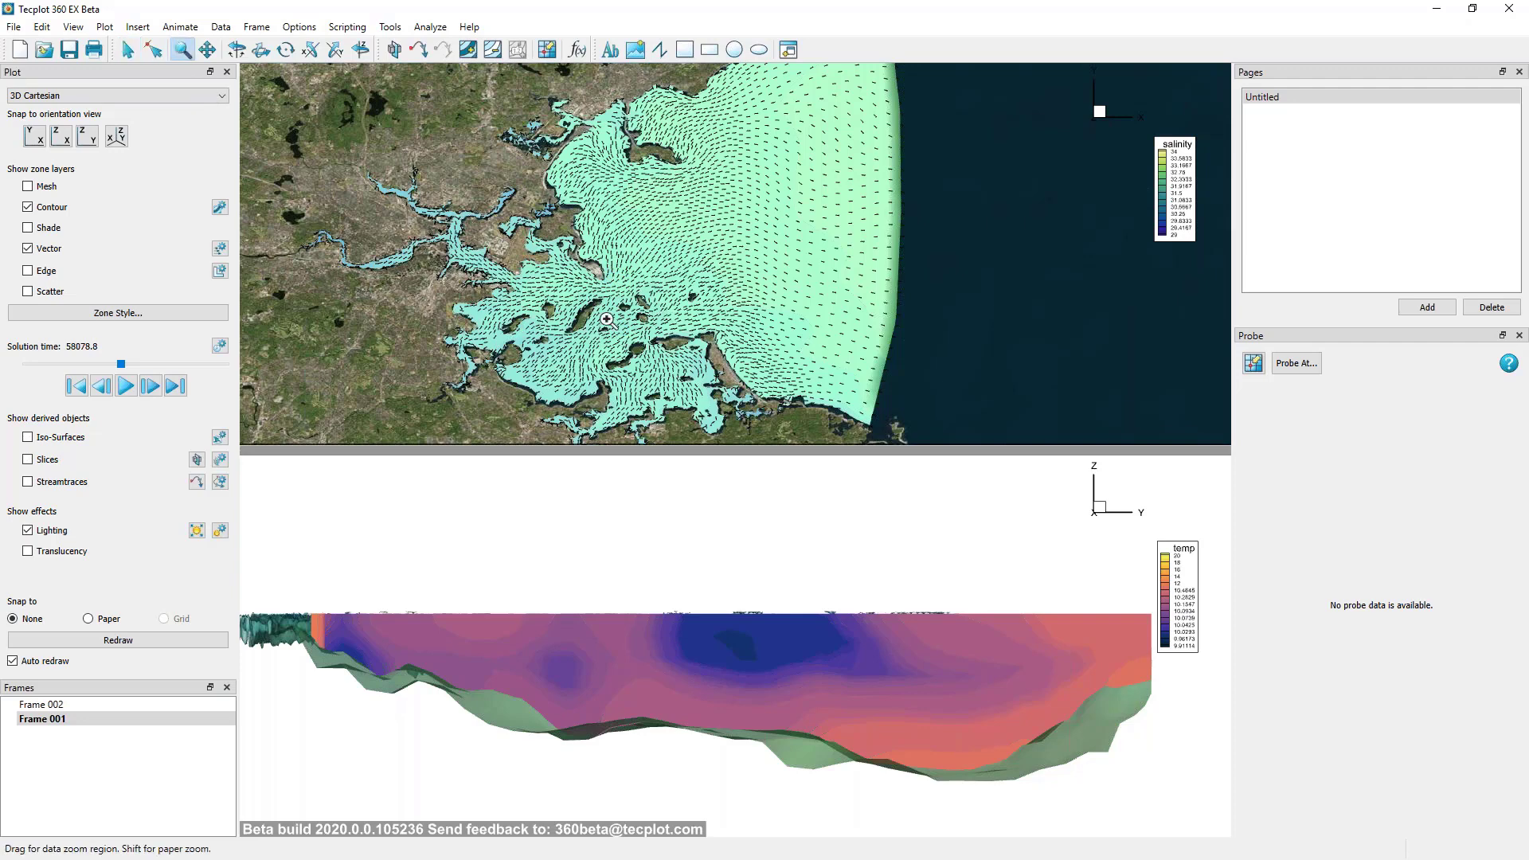
left_click_drag(495, 254, 805, 408)
left_click(920, 468)
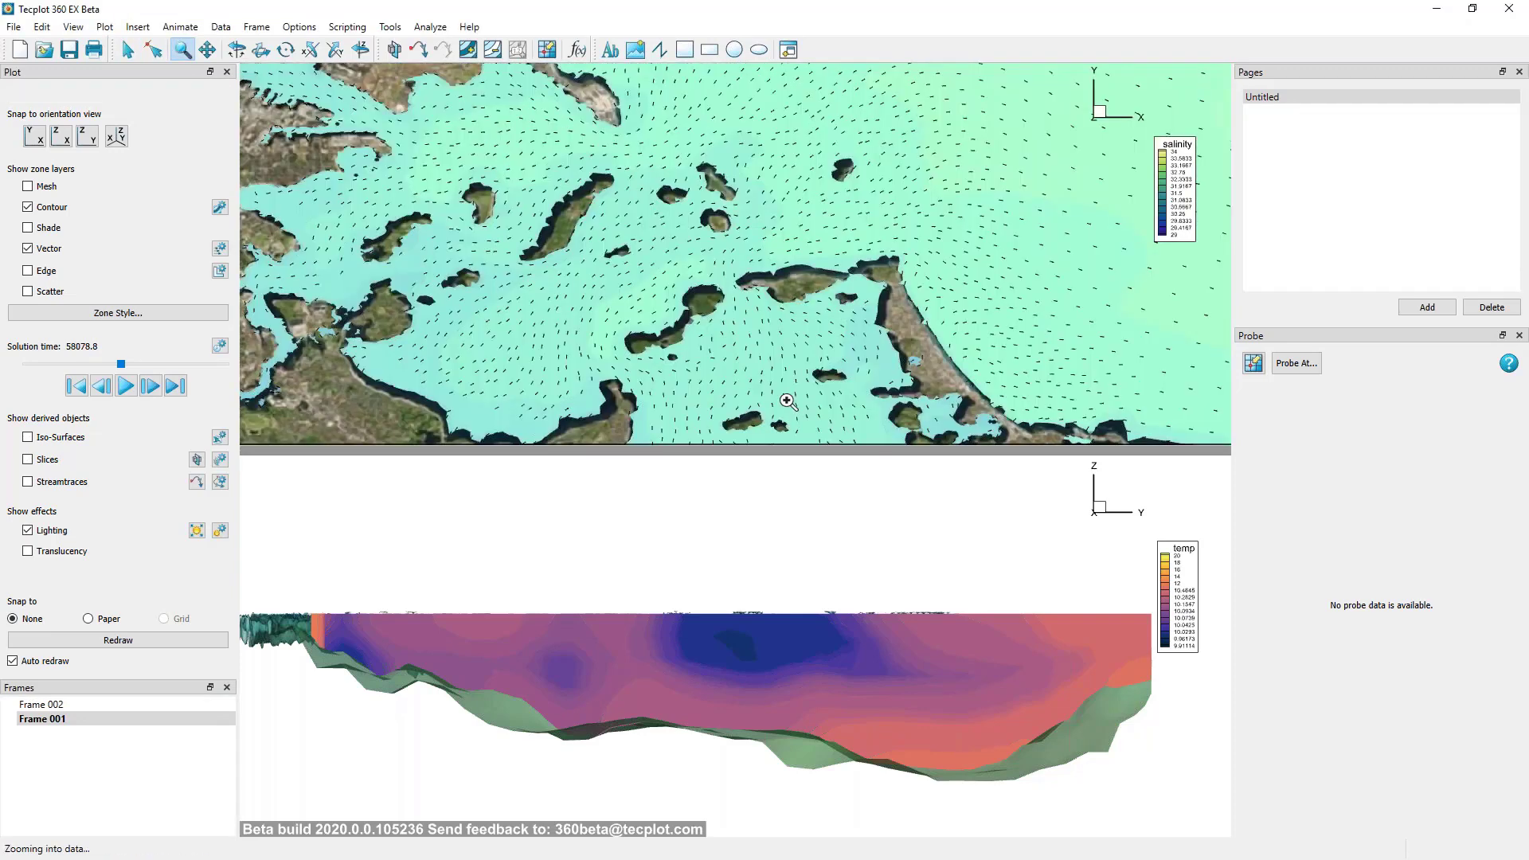
left_click(129, 53)
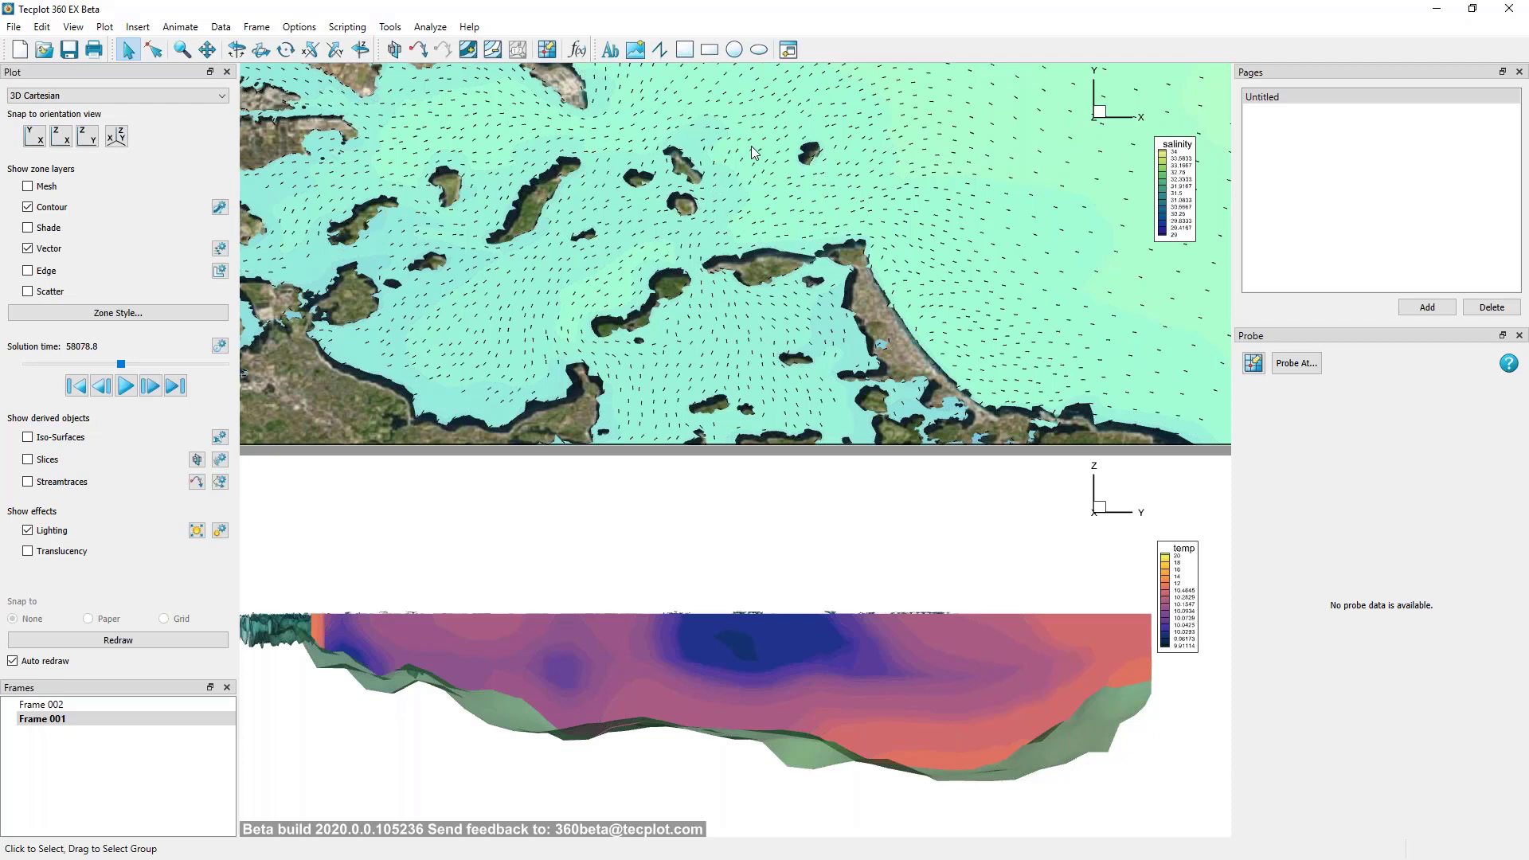
left_click(661, 50)
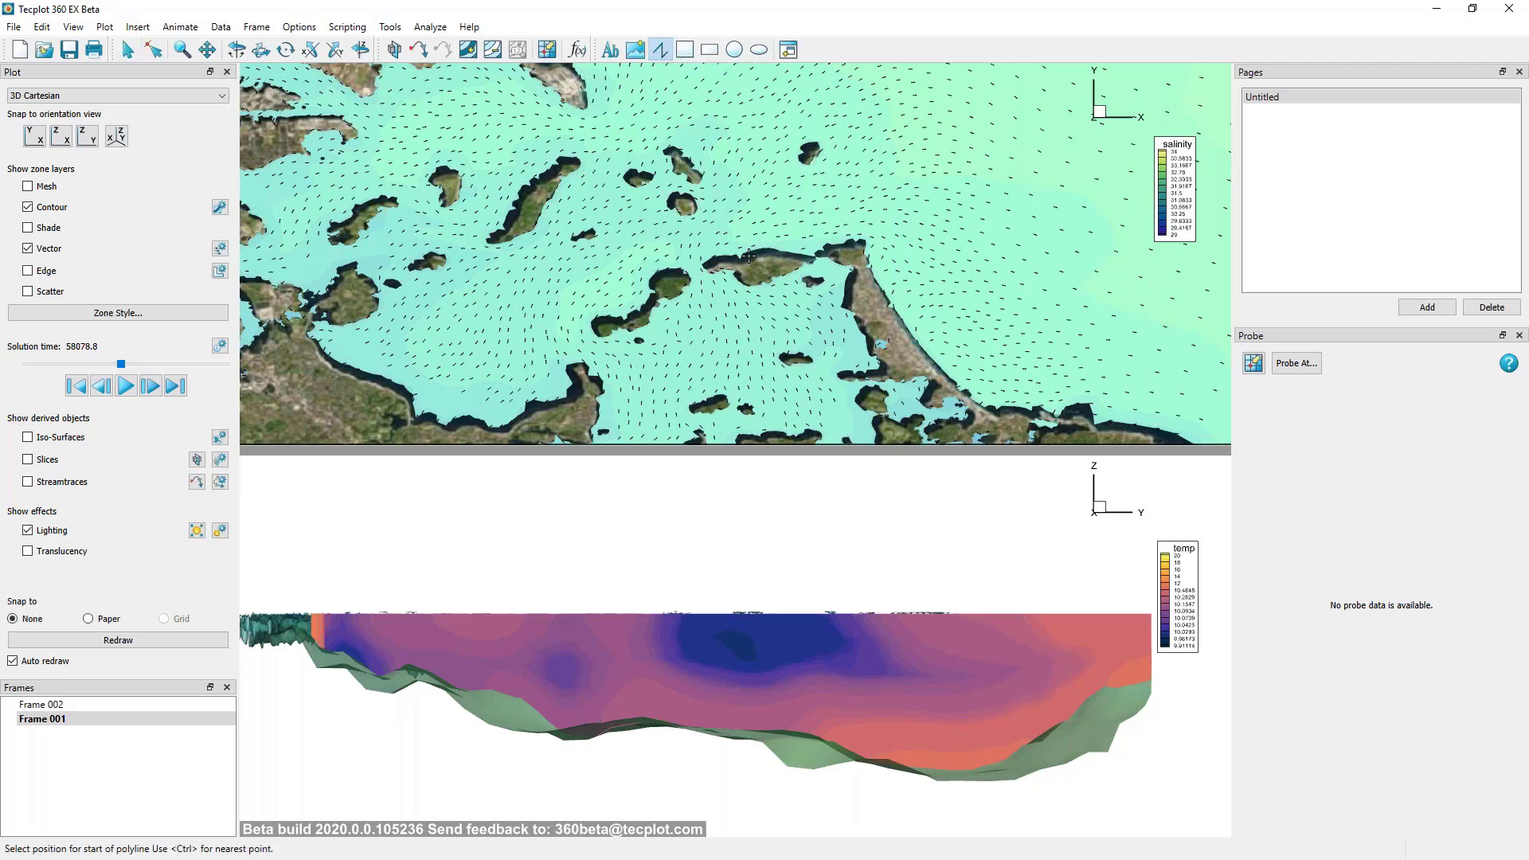
left_click(807, 325)
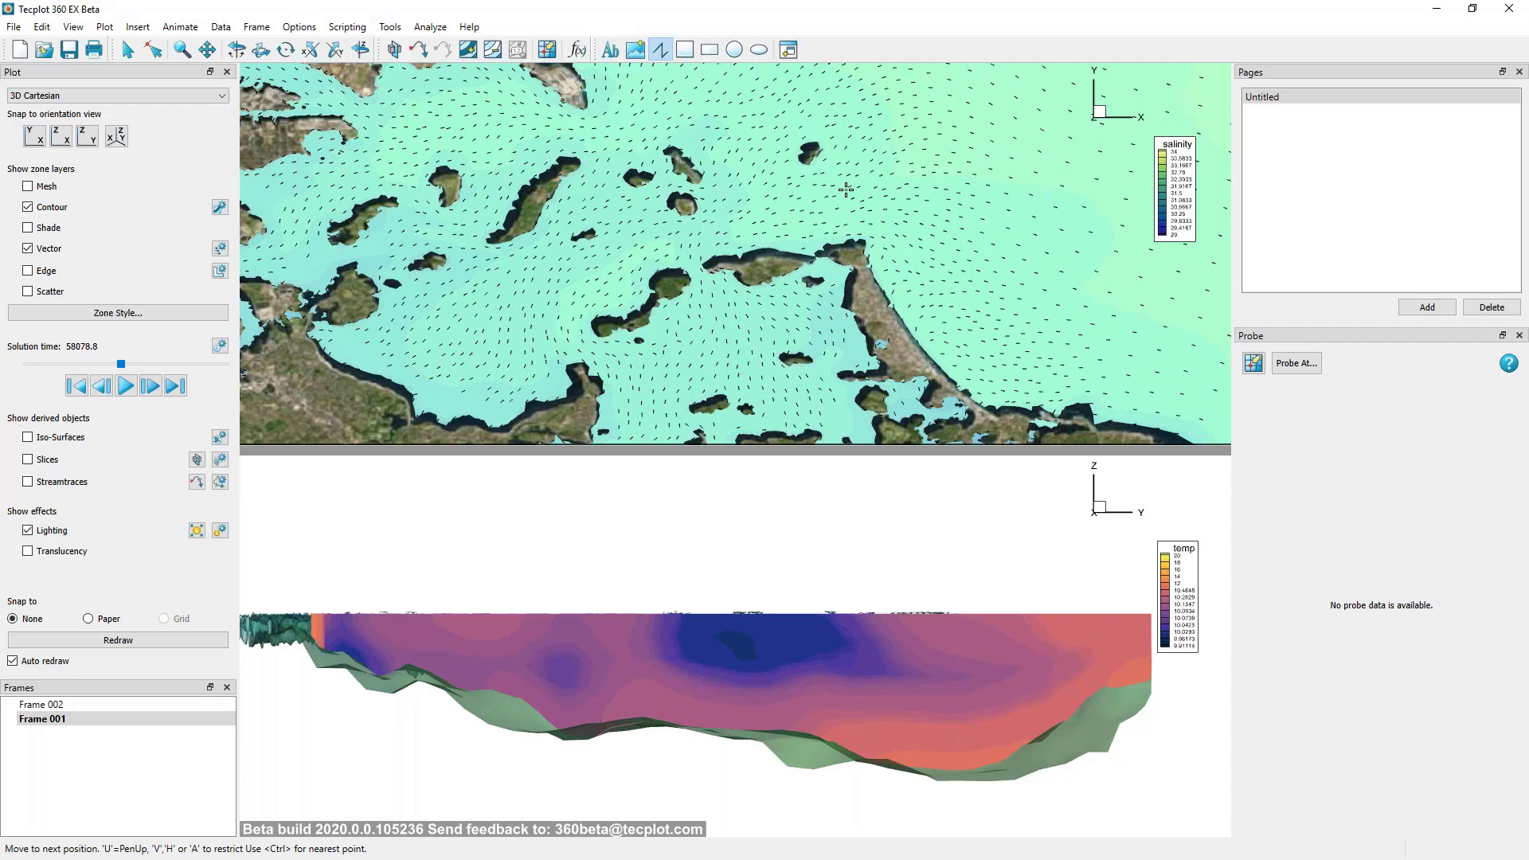
key("Escape")
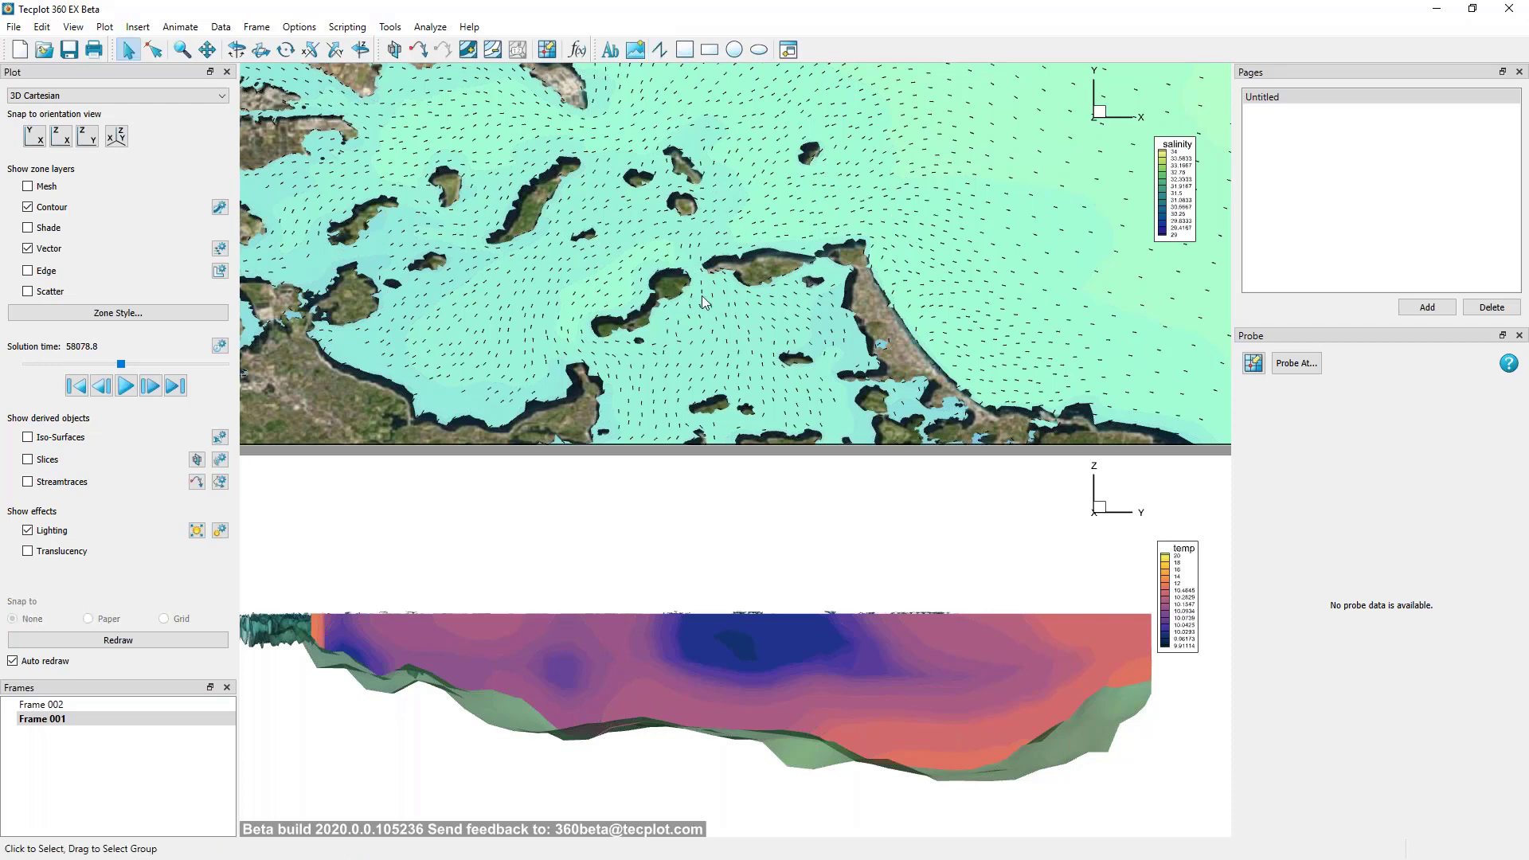
Draw a multi-segment polyline in Frame 001 from the bay behind the peninsula, north past the harbor islands, and east into open water.
left_click(727, 210)
scroll(843, 140, "down", 3)
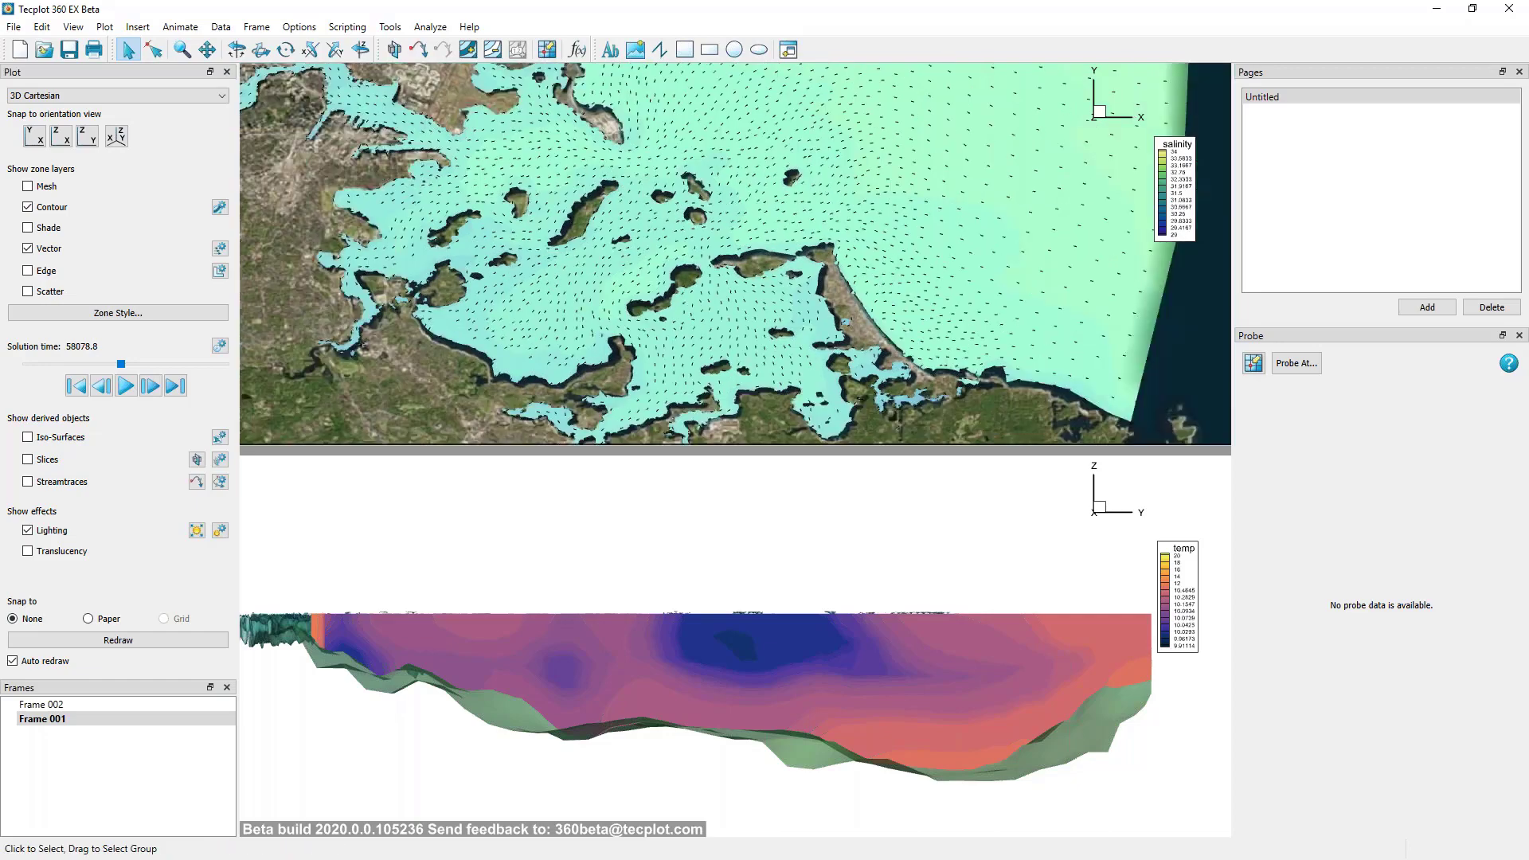
left_click(133, 95)
left_click(93, 105)
left_click(116, 136)
right_click_drag(711, 283, 668, 306)
left_click(660, 49)
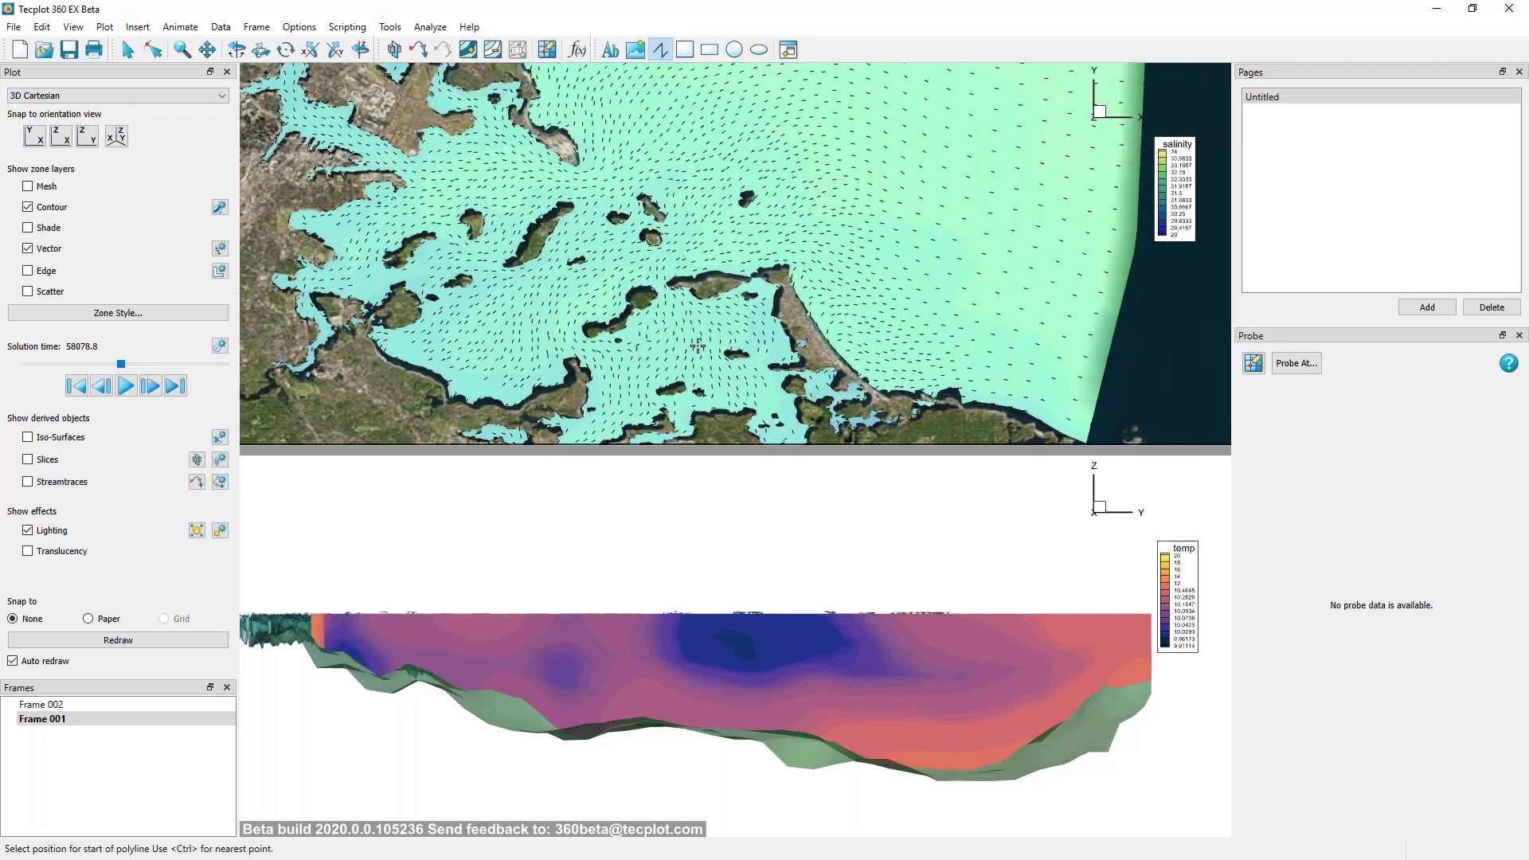
left_click(725, 323)
left_click(672, 298)
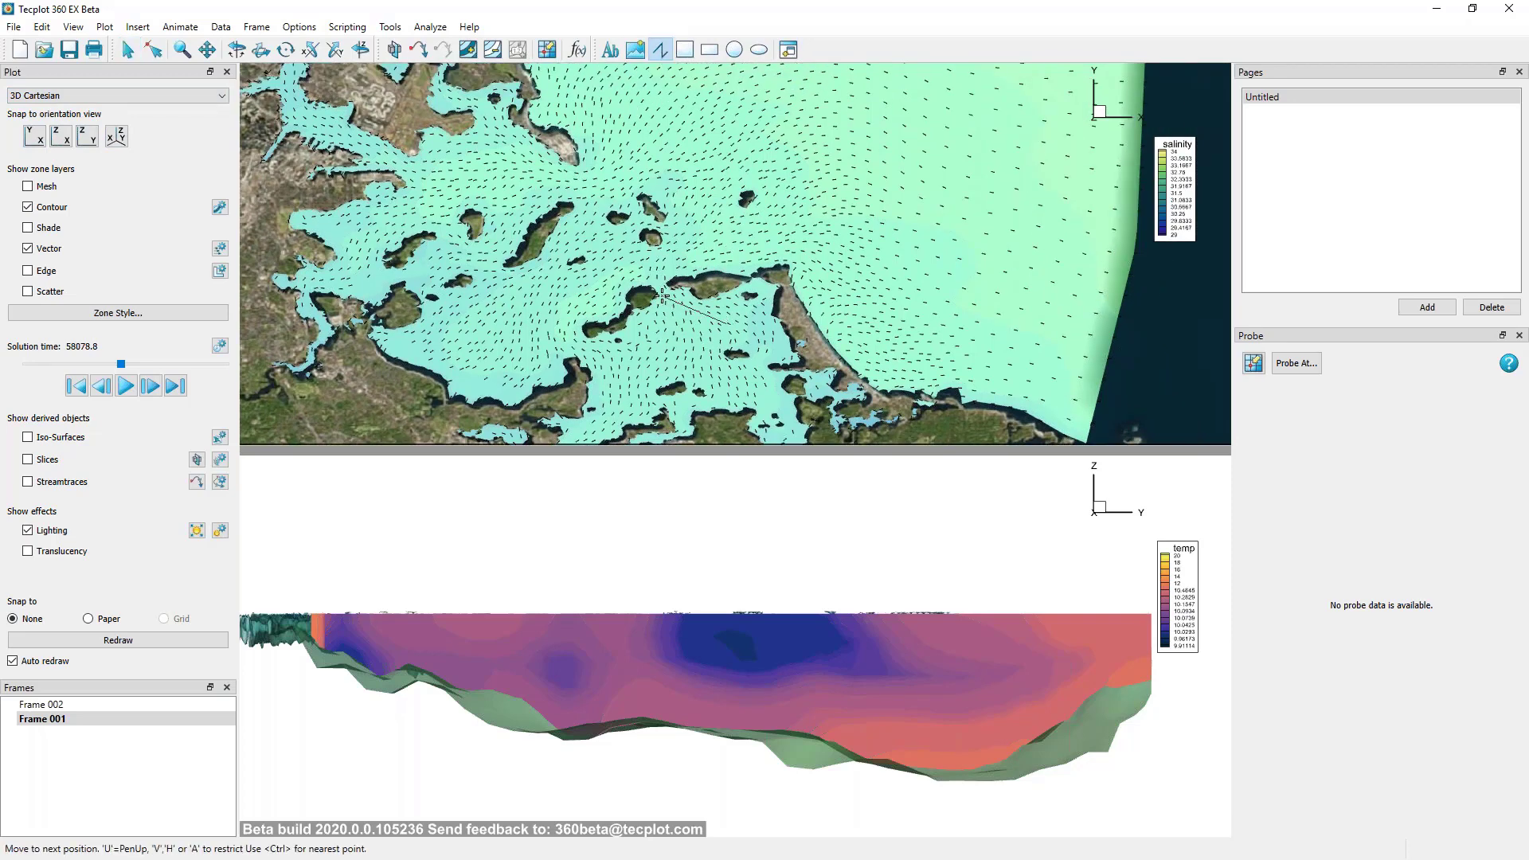
left_click(651, 271)
left_click(688, 211)
left_click(655, 130)
left_click(596, 118)
left_click(612, 84)
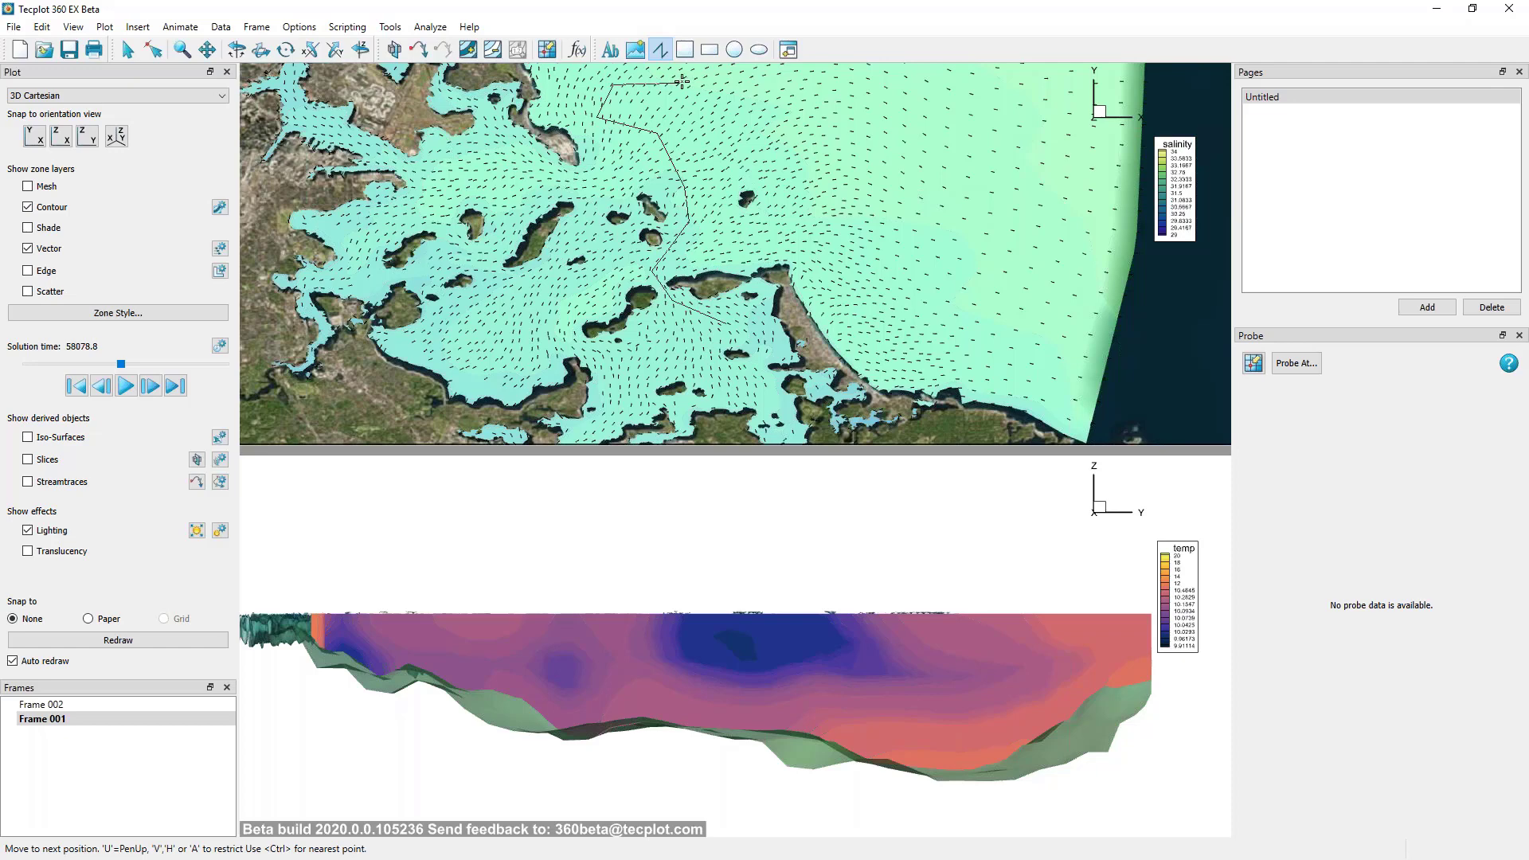
double_click(796, 118)
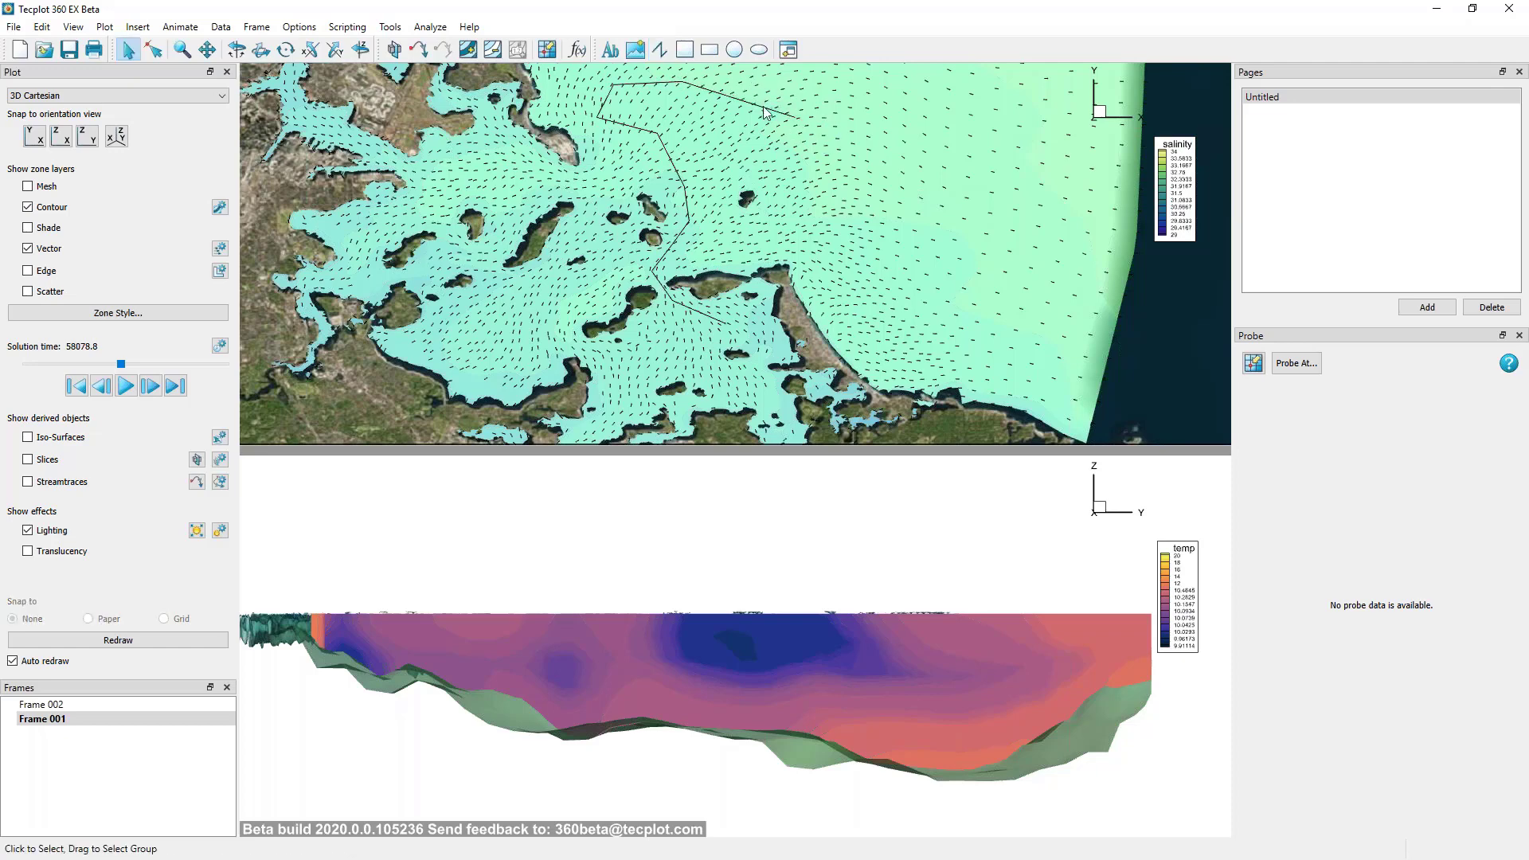
Change the polyline's line color to red and increase its line thickness.
left_click(655, 138)
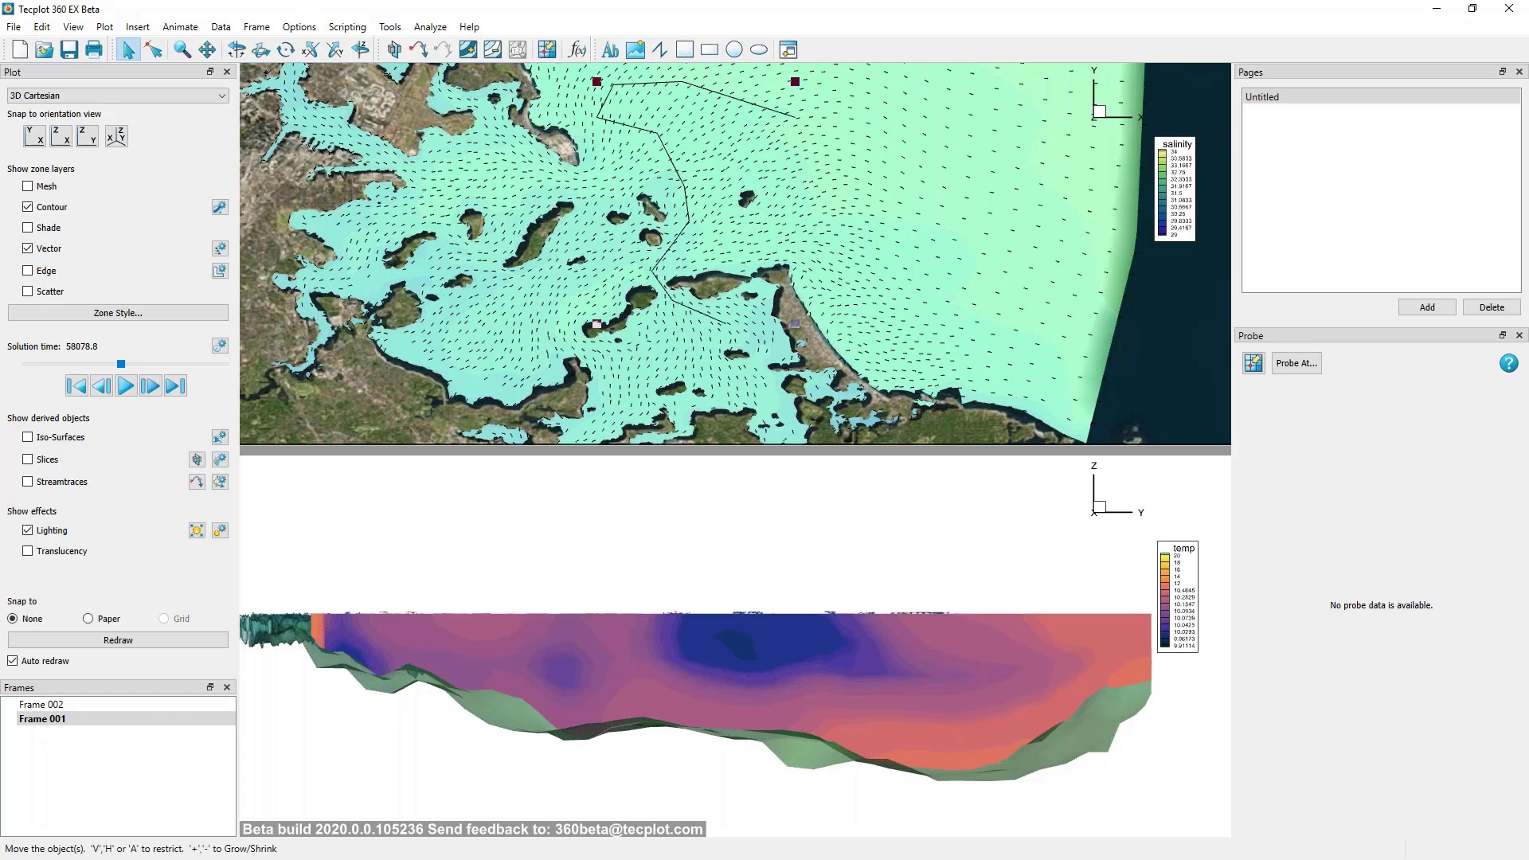
right_click(654, 132)
left_click(666, 116)
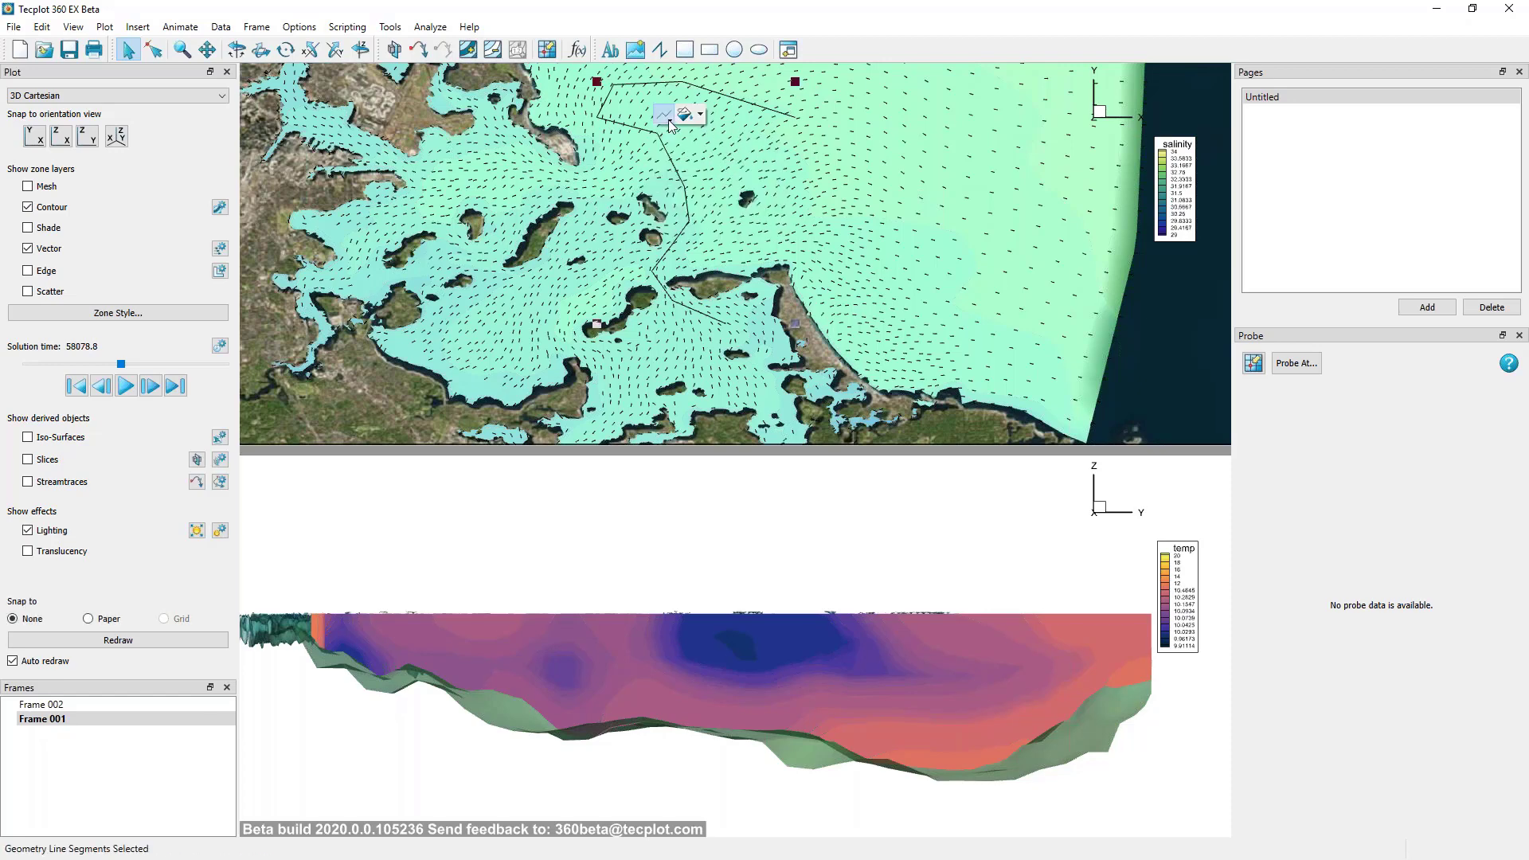
mouse_move(682, 138)
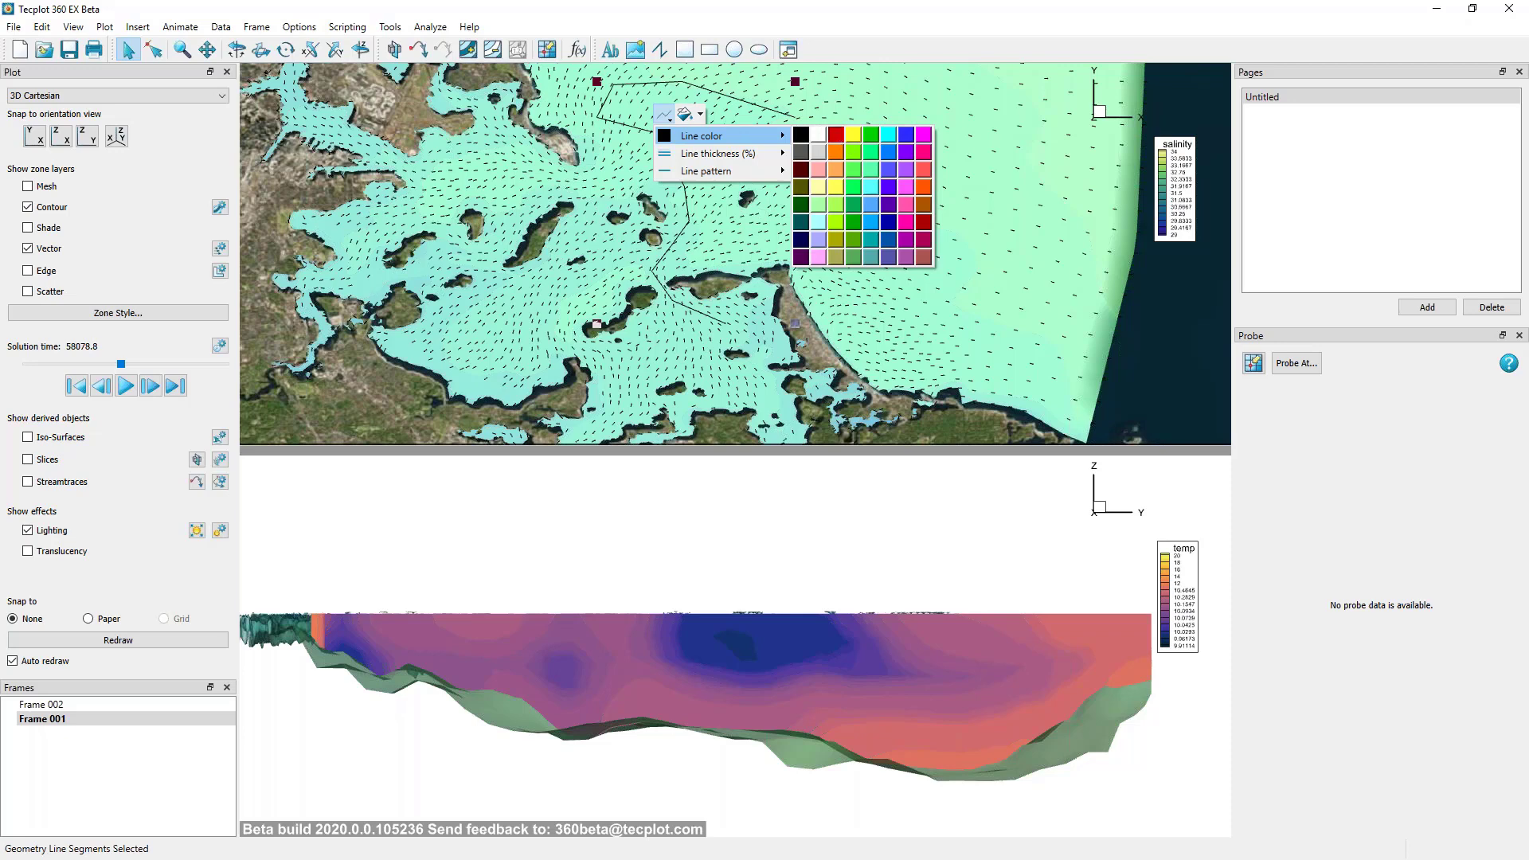
left_click(835, 135)
left_click(665, 116)
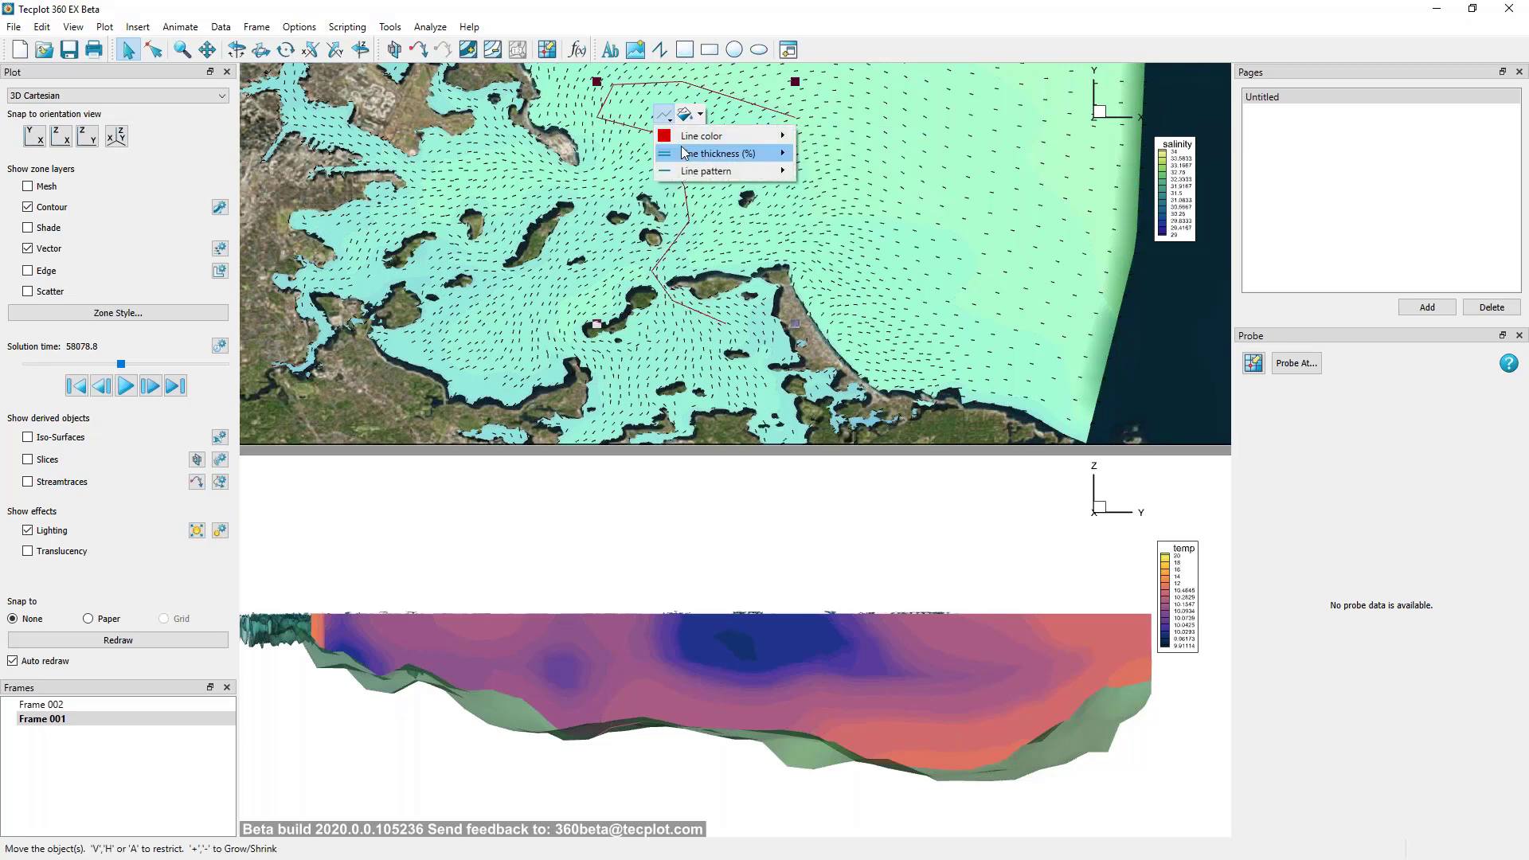
mouse_move(724, 152)
left_click(832, 189)
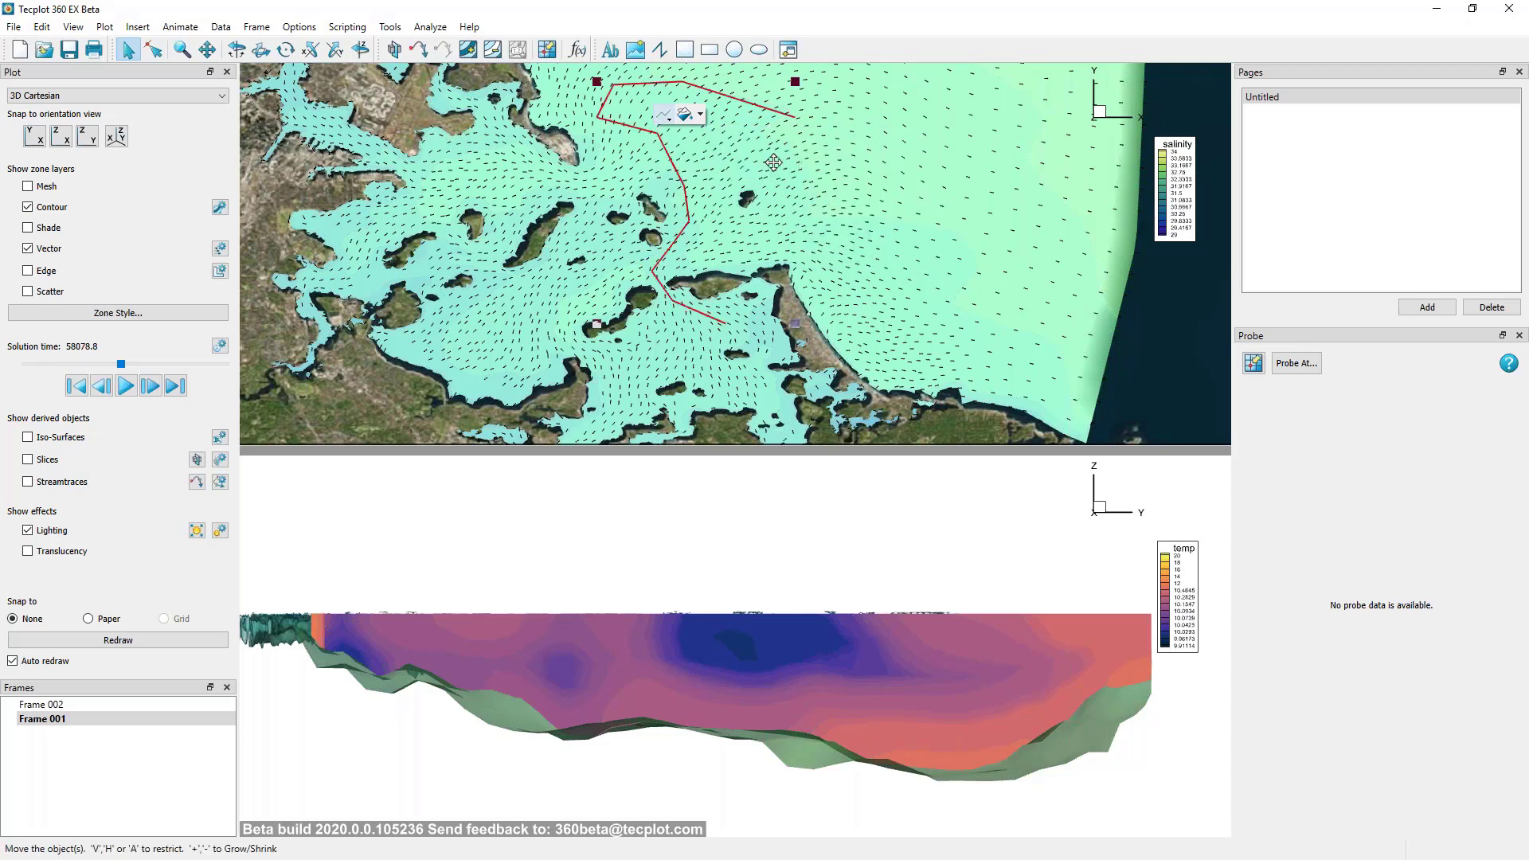
Reshape the polyline by moving its northwest corner points inward, its offshore endpoint farther east, and its bay endpoint farther south.
left_click(156, 51)
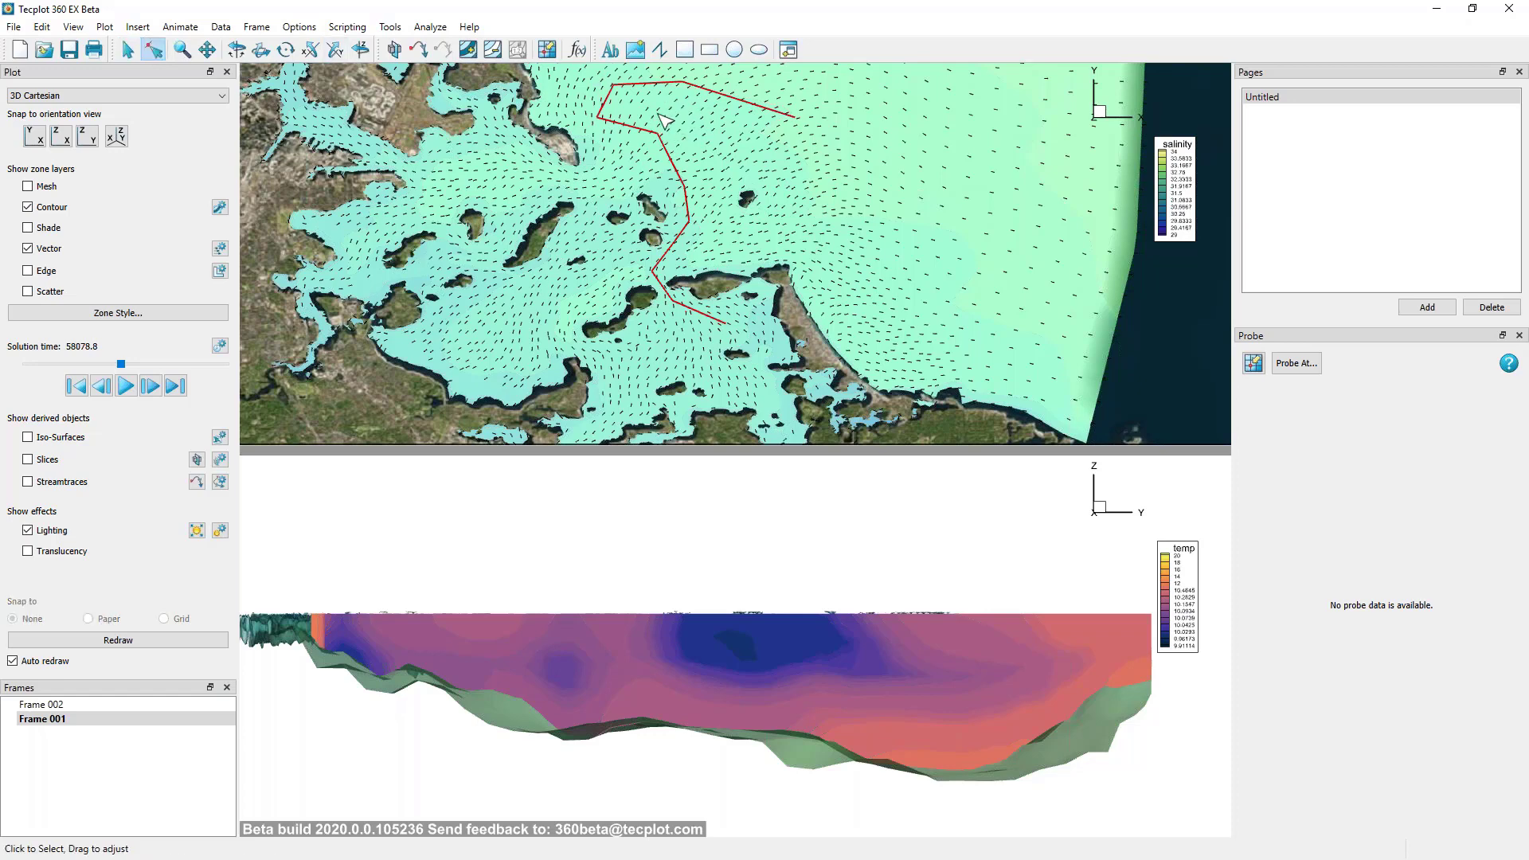
left_click(613, 85)
left_click_drag(618, 93, 653, 115)
left_click(797, 118)
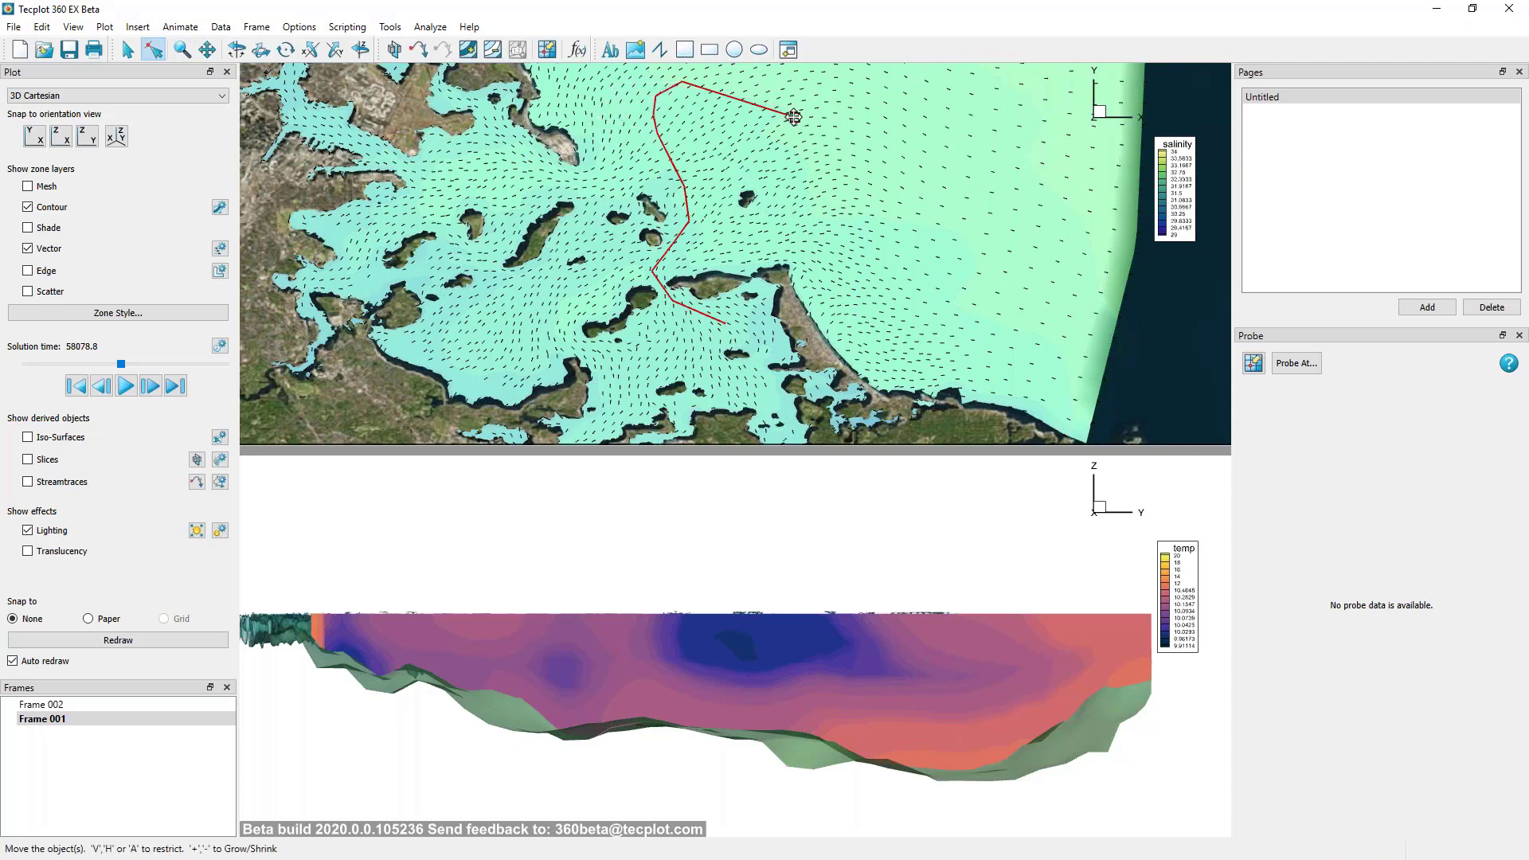
left_click_drag(795, 117, 854, 111)
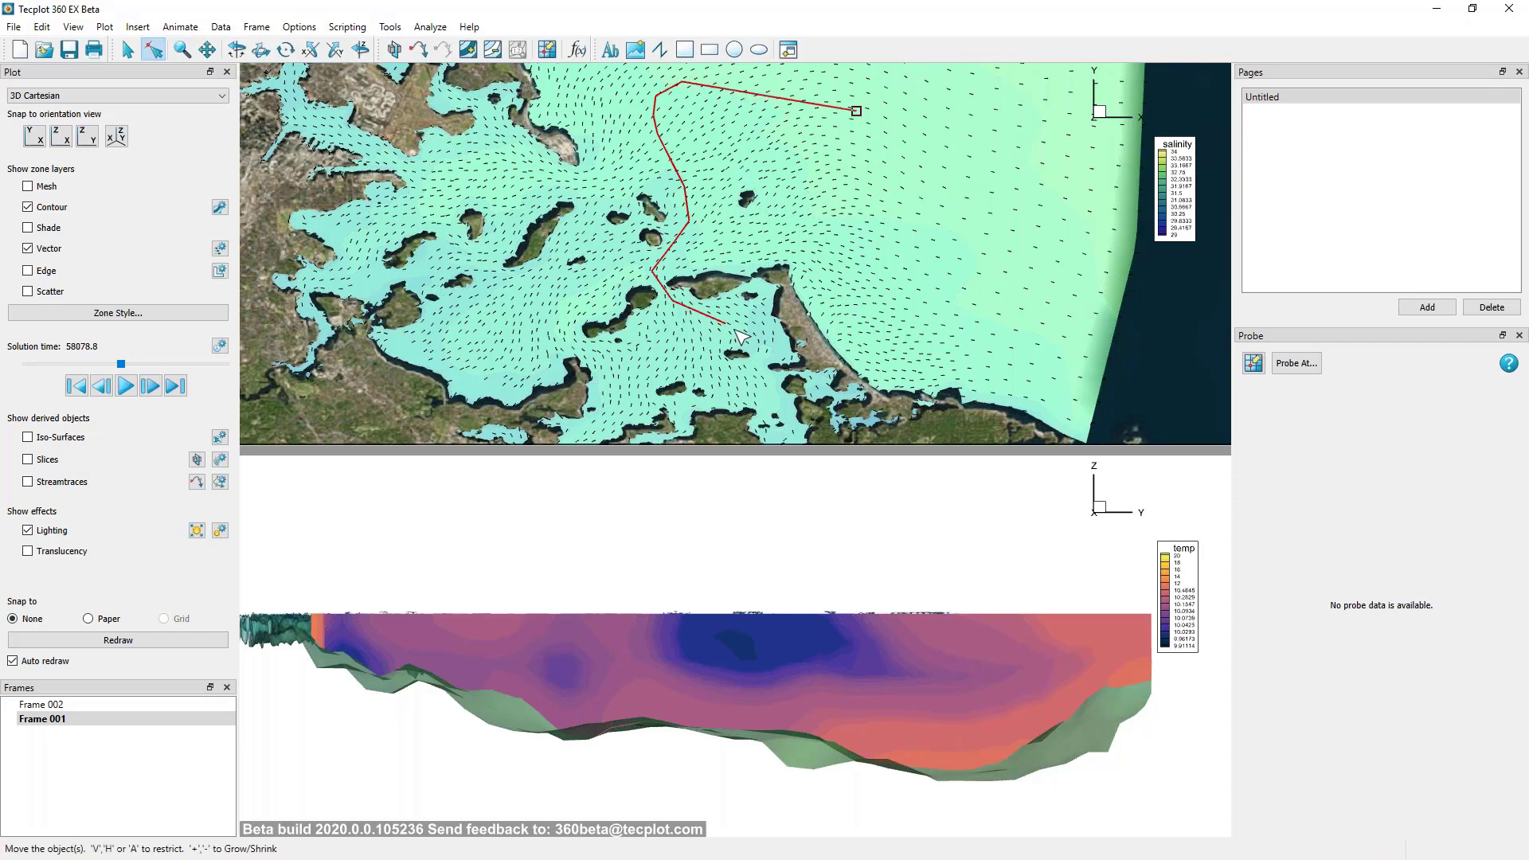
left_click_drag(725, 323, 709, 353)
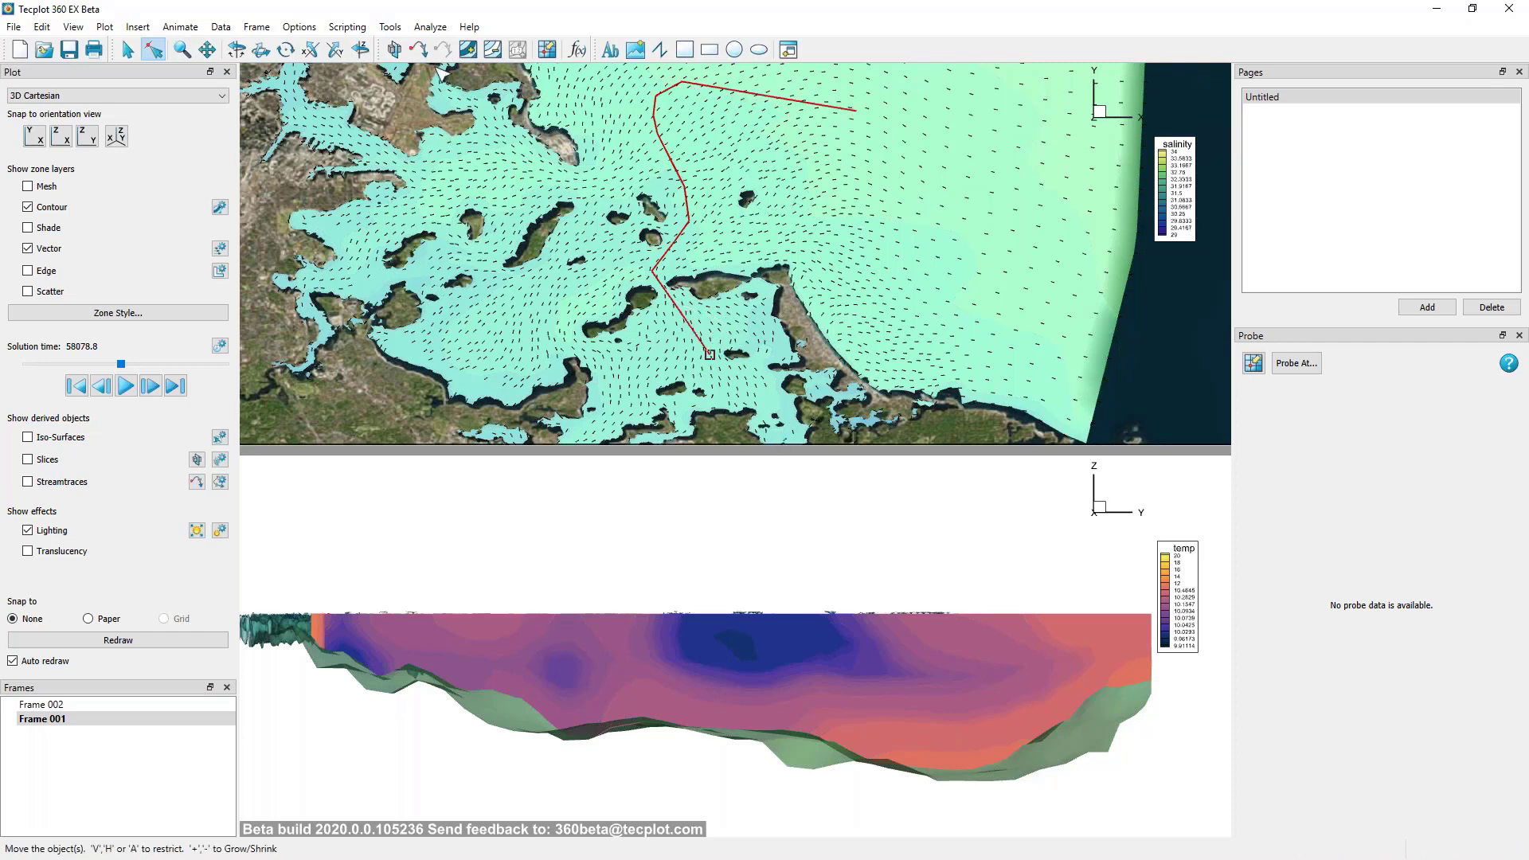
Extract 200 regular data points along the red polyline.
left_click(128, 50)
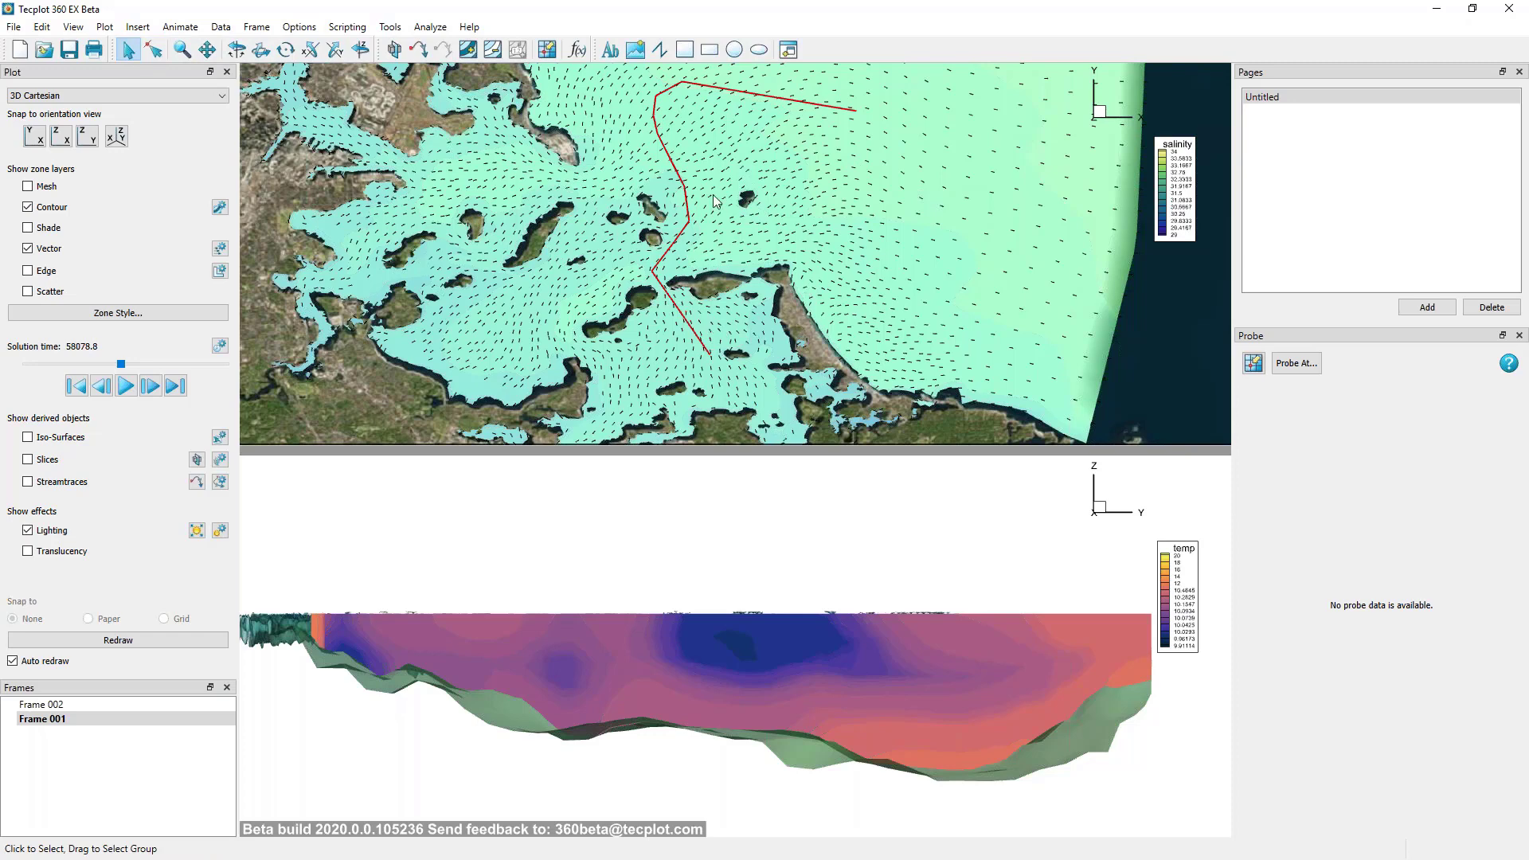
left_click(671, 165)
right_click(672, 160)
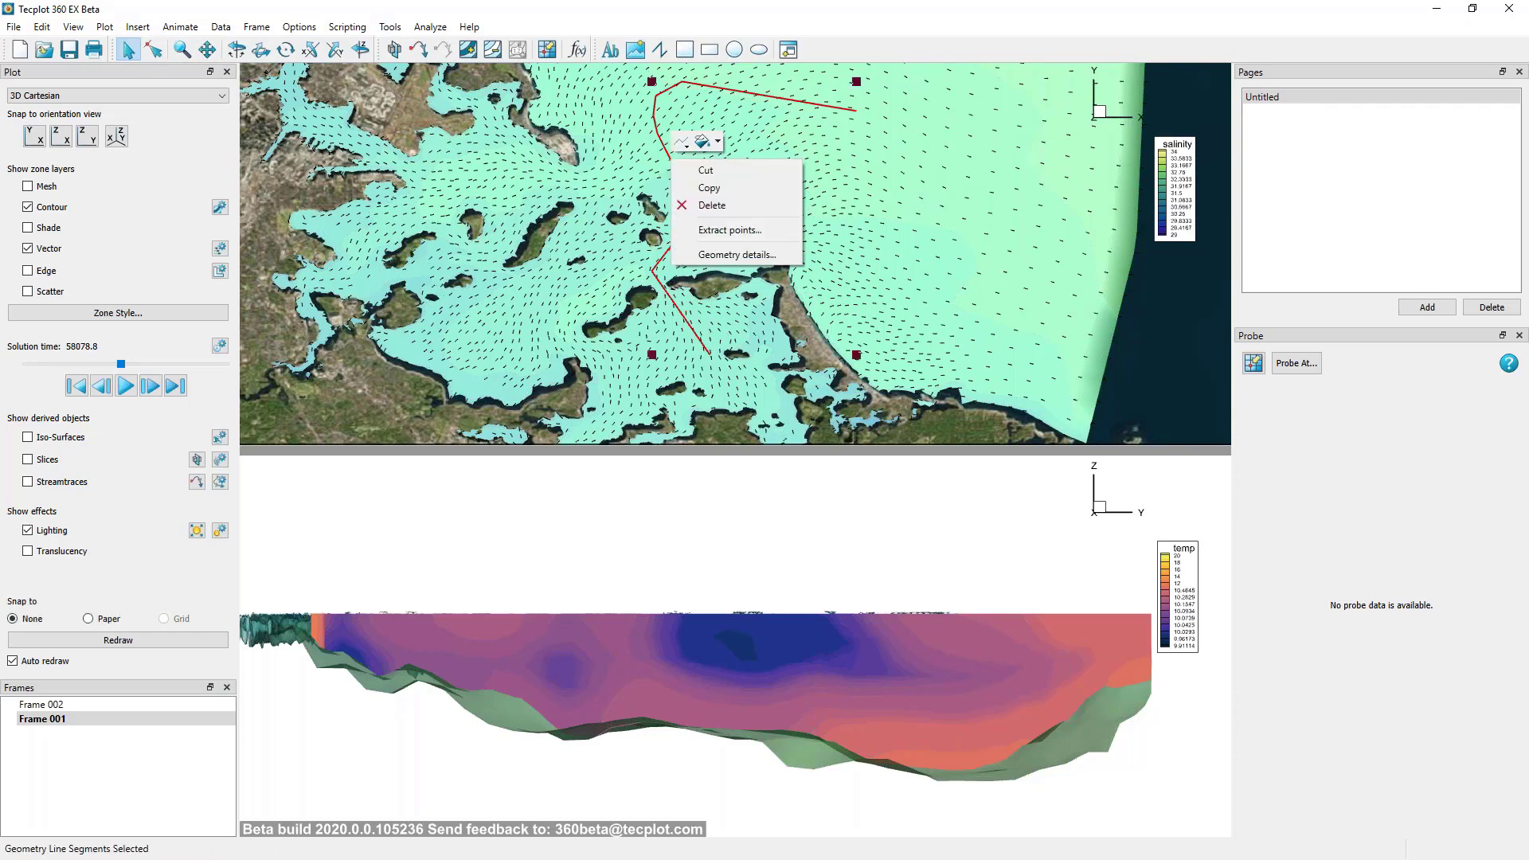
left_click(761, 231)
left_click_drag(793, 374, 963, 198)
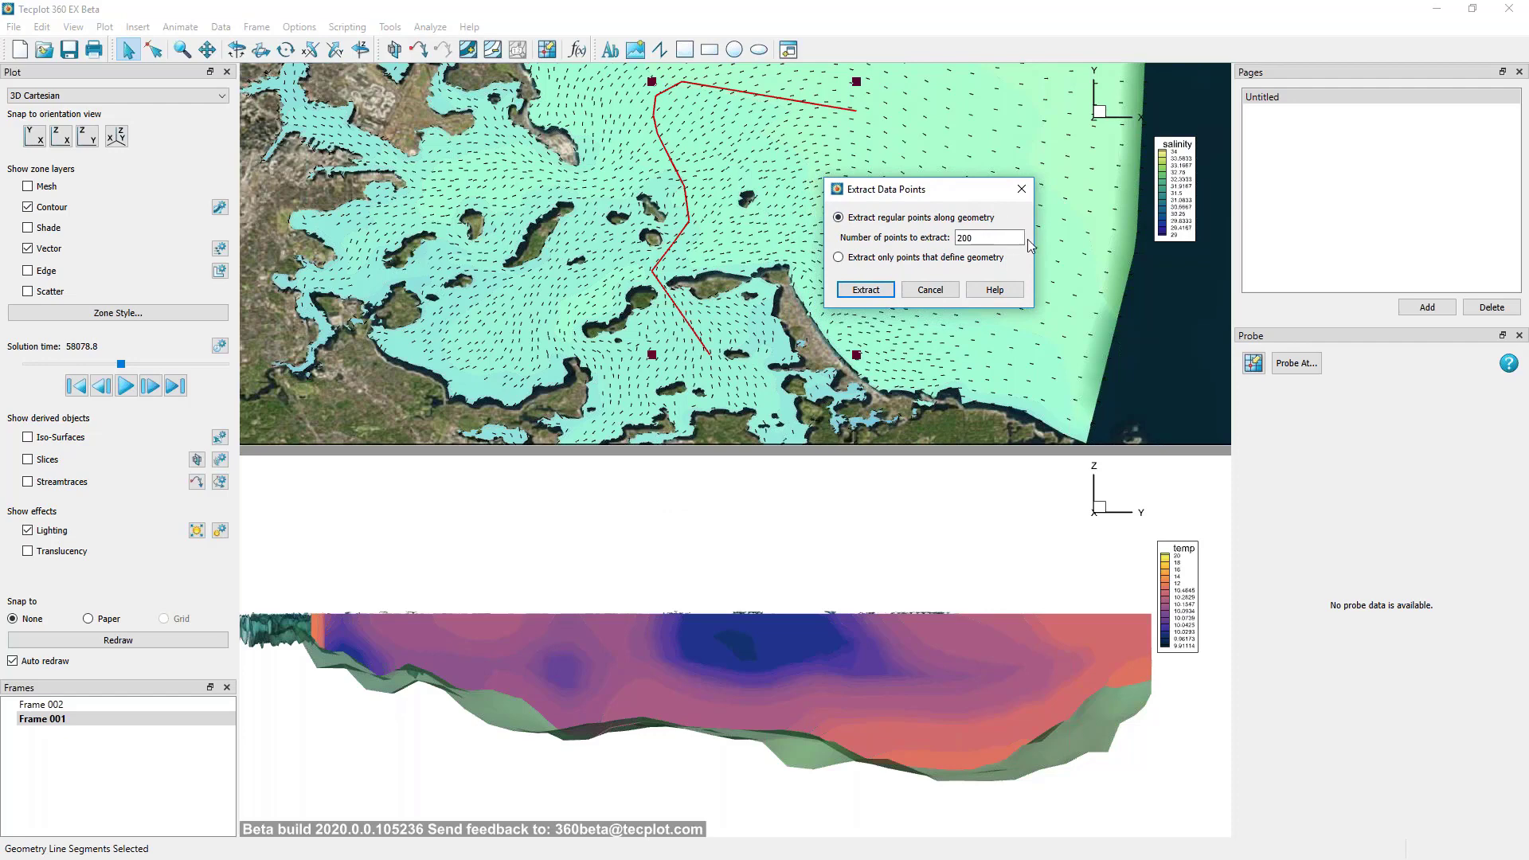
left_click_drag(1012, 237, 950, 236)
left_click(988, 218)
left_click(866, 290)
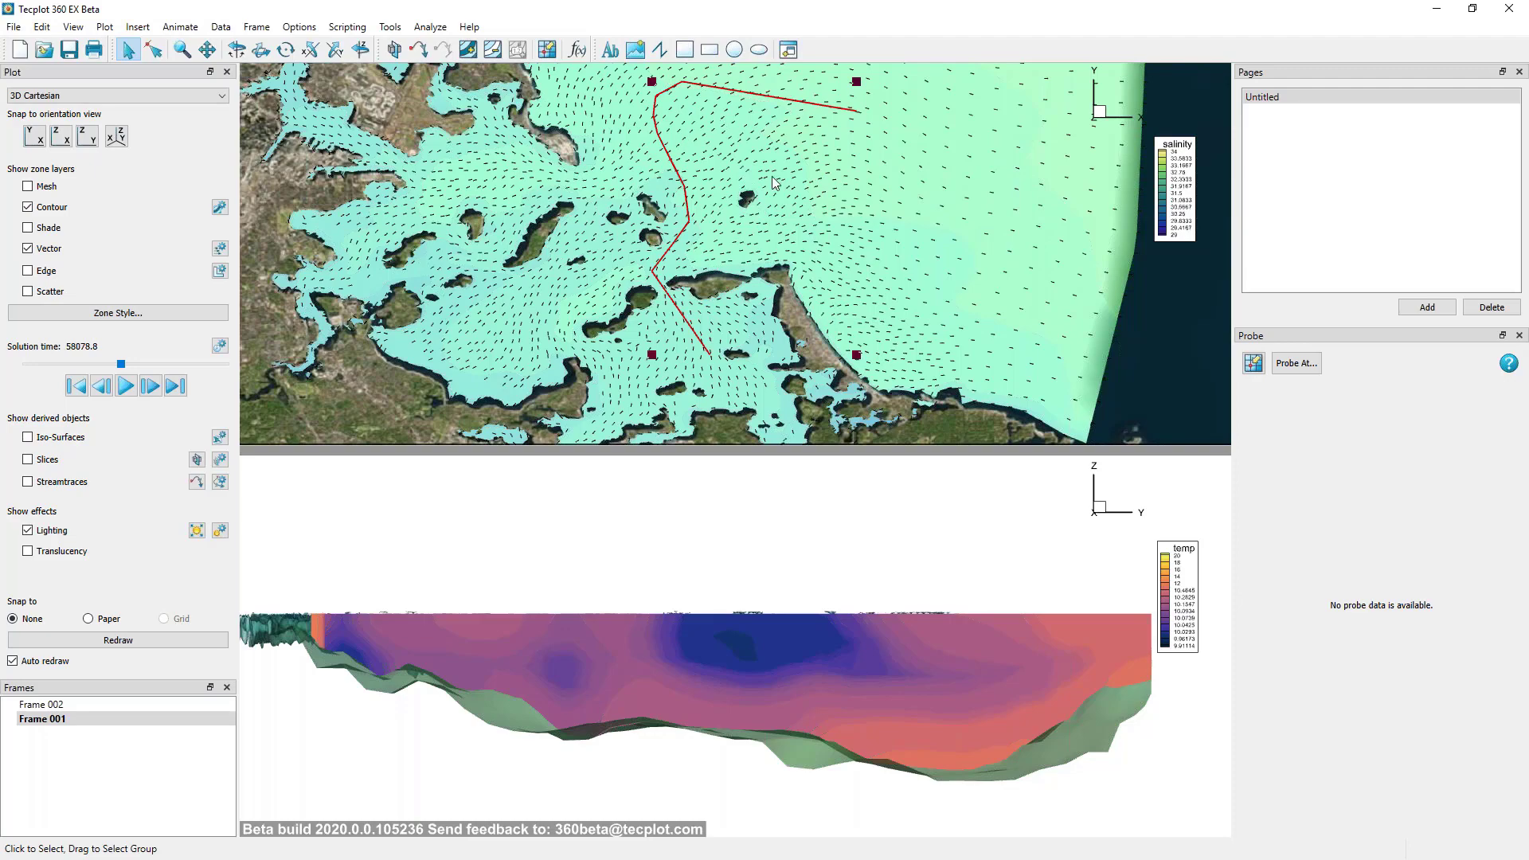
Check the Extracted Points zone's type and dimensions in the data set information, and close it.
left_click(222, 28)
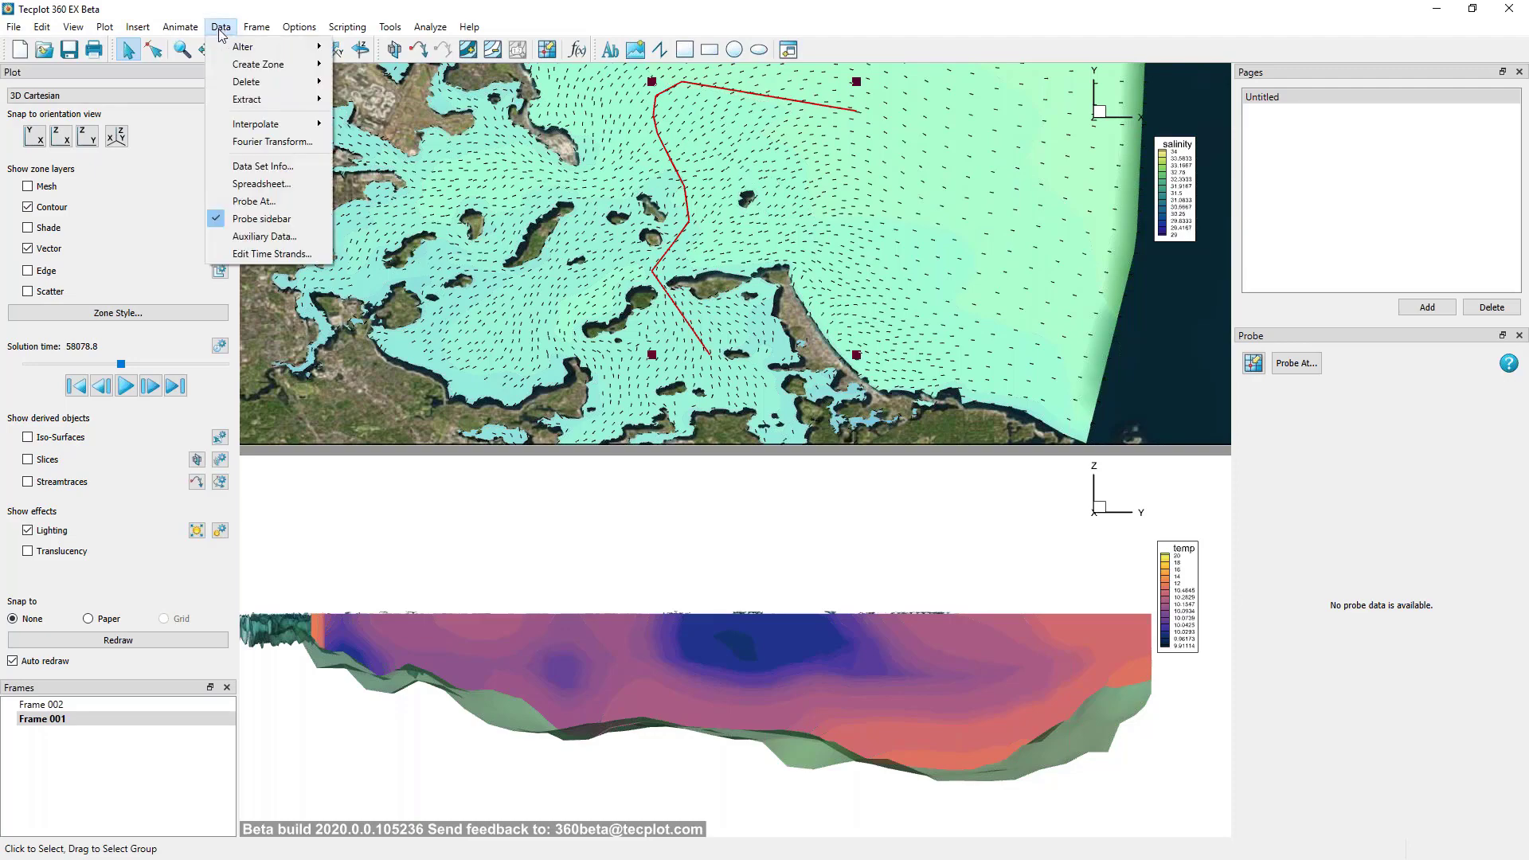
left_click(225, 165)
left_click(446, 219)
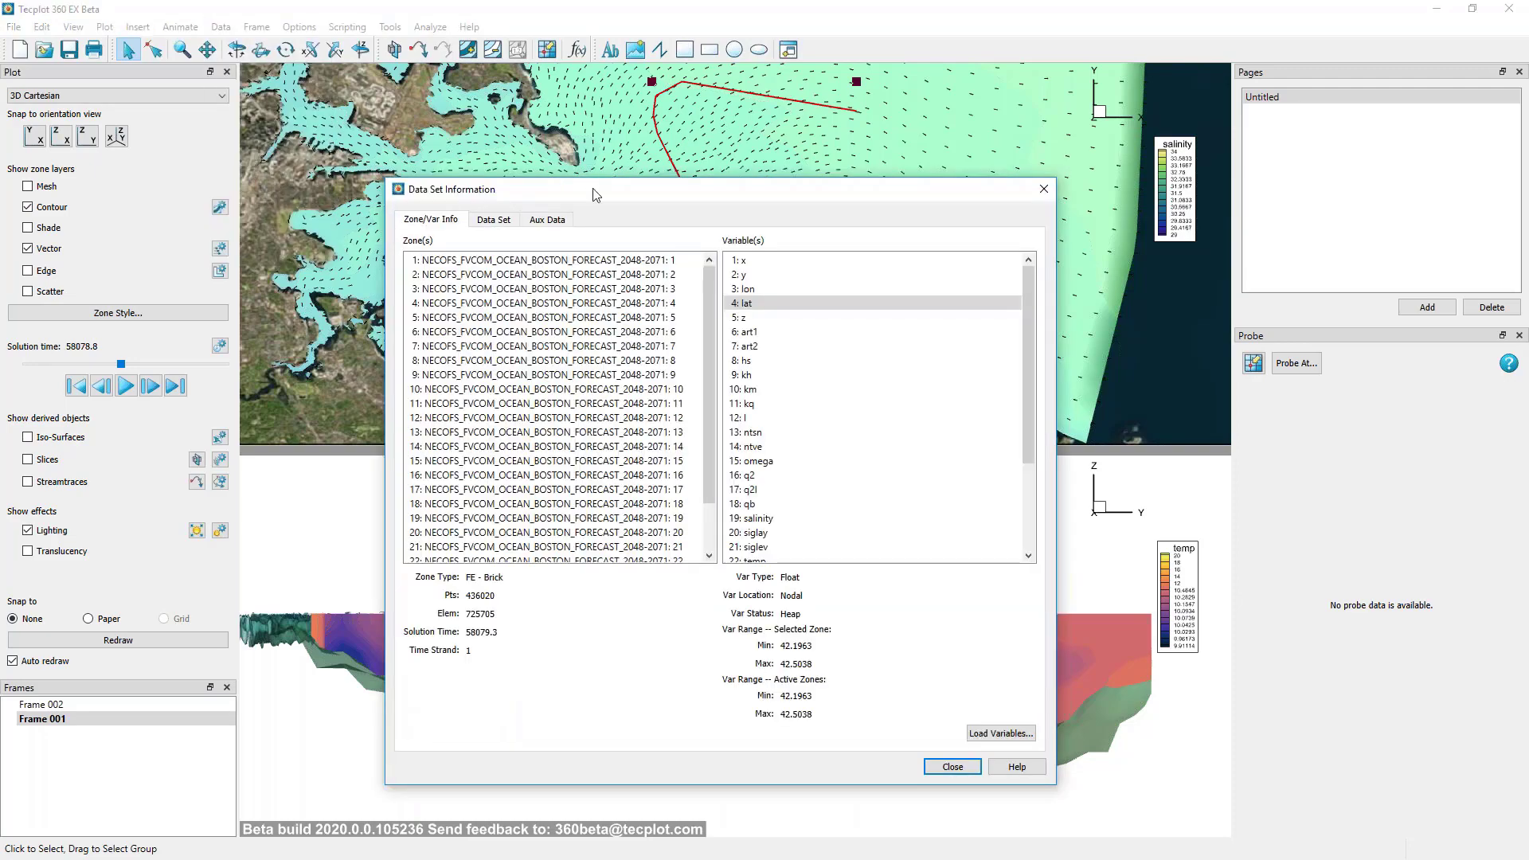
left_click_drag(593, 195, 832, 165)
scroll(916, 398, "down", 2)
left_click(876, 517)
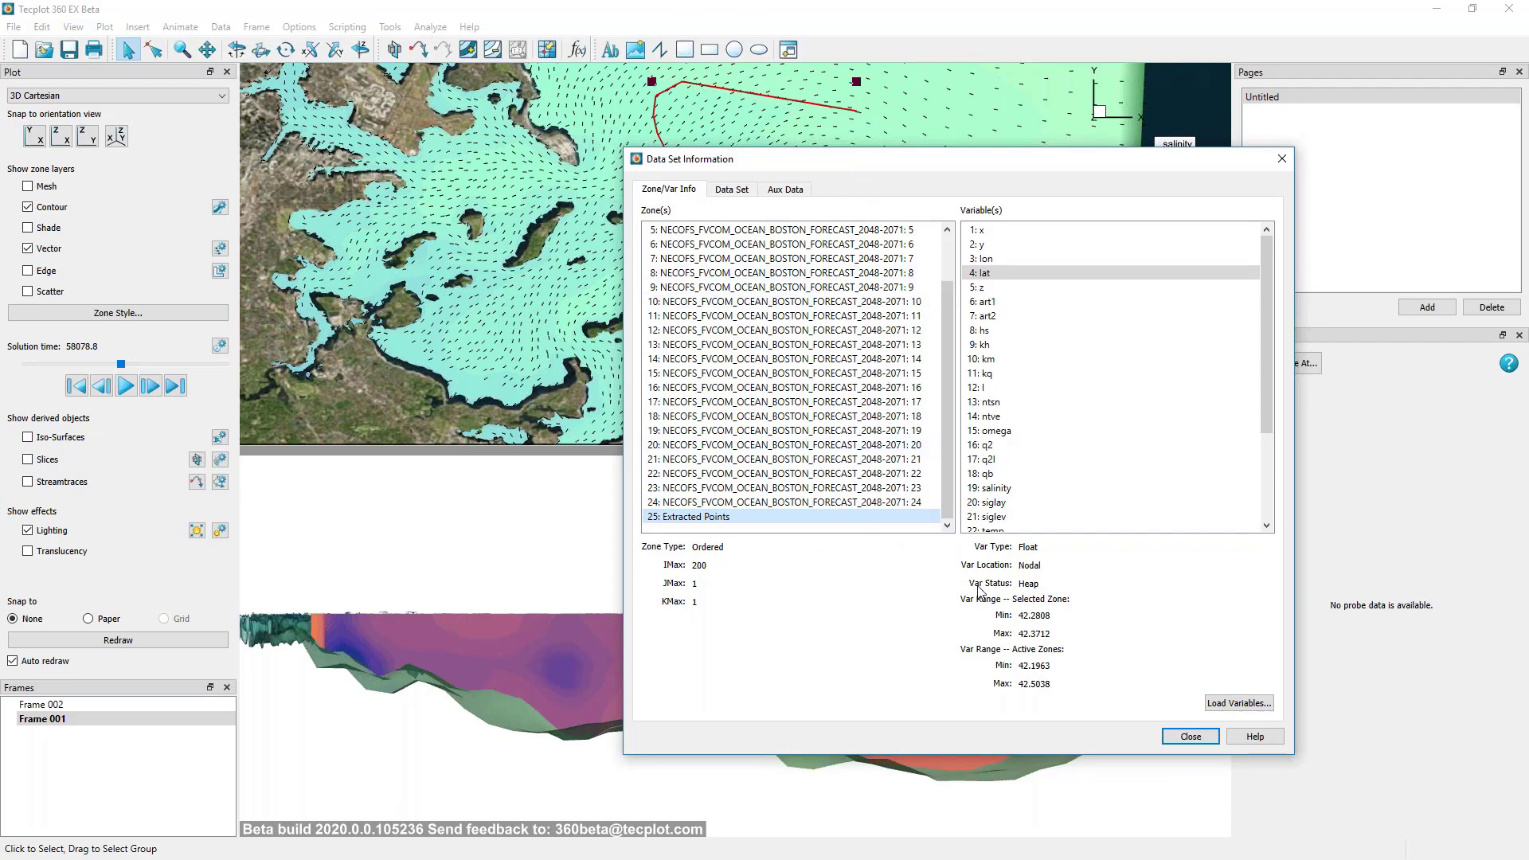
left_click(1200, 743)
left_click(1149, 338)
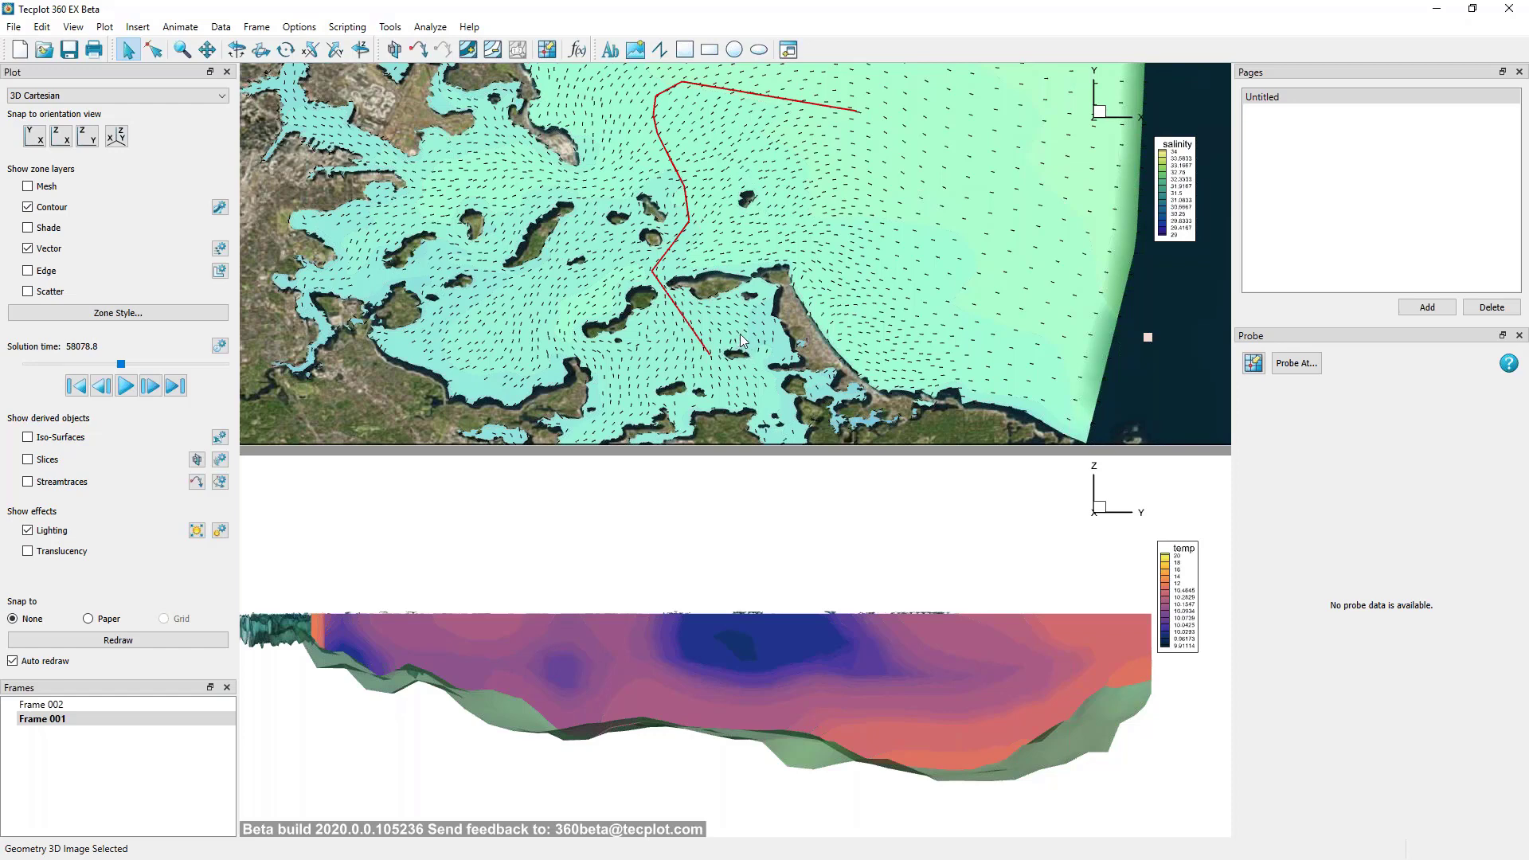
Compute the equation {I} = I for the Extracted Points zone only.
left_click(220, 28)
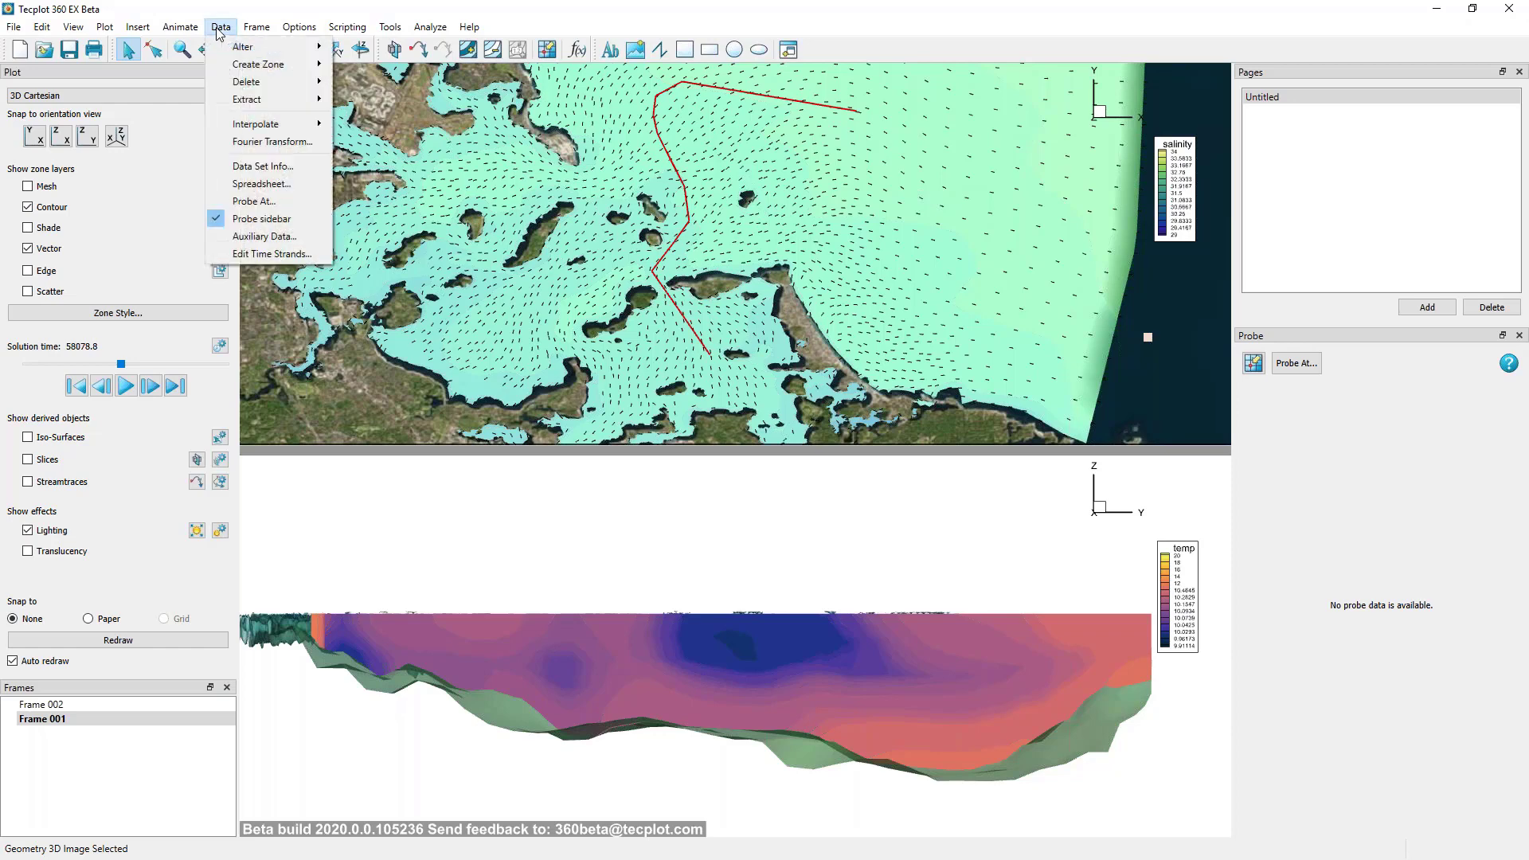
mouse_move(261, 47)
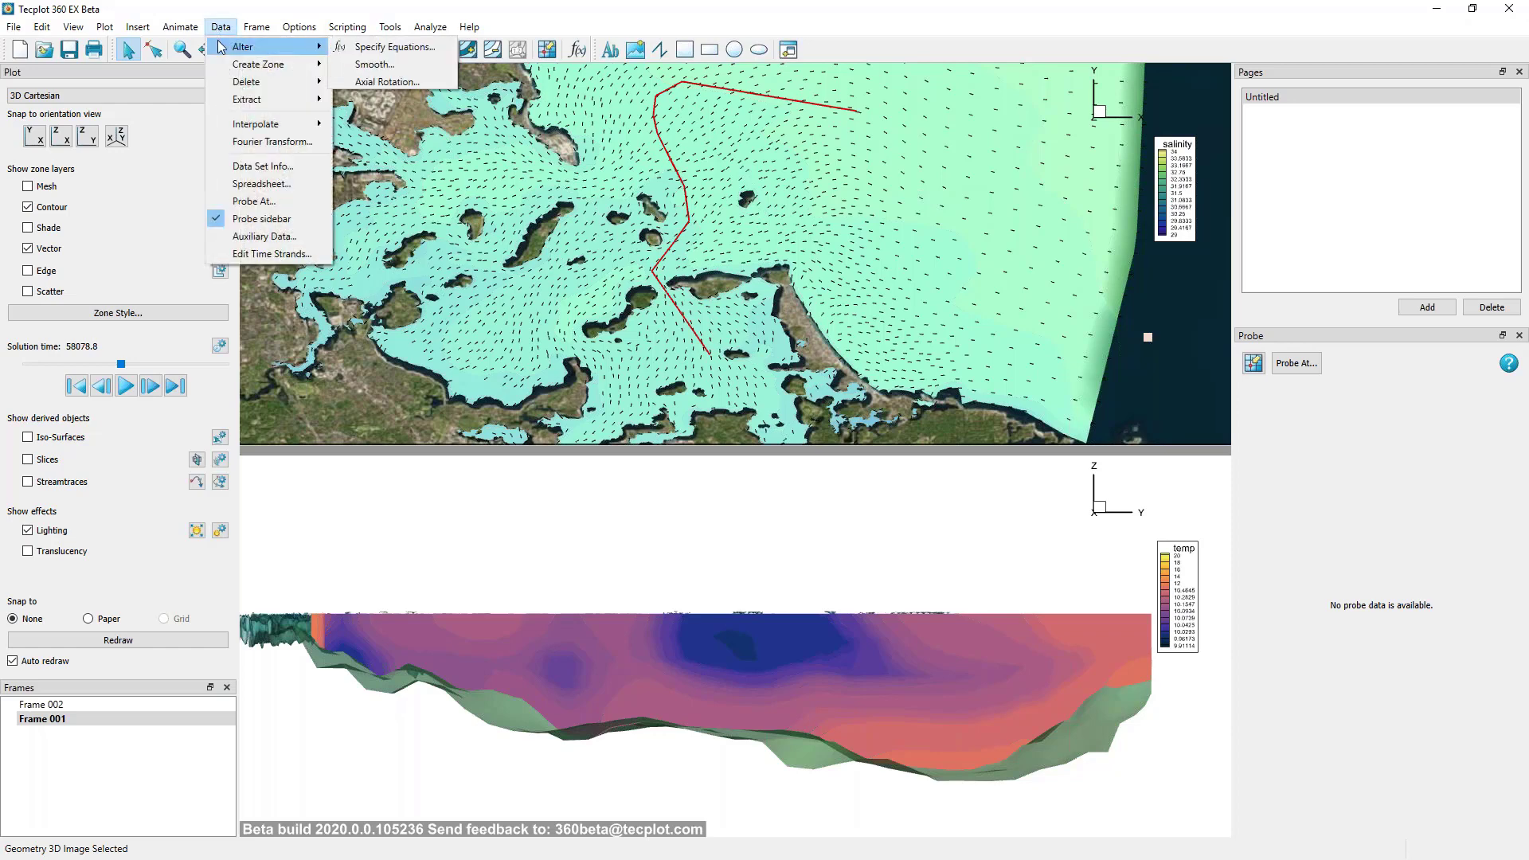
left_click(344, 48)
left_click_drag(690, 263, 898, 305)
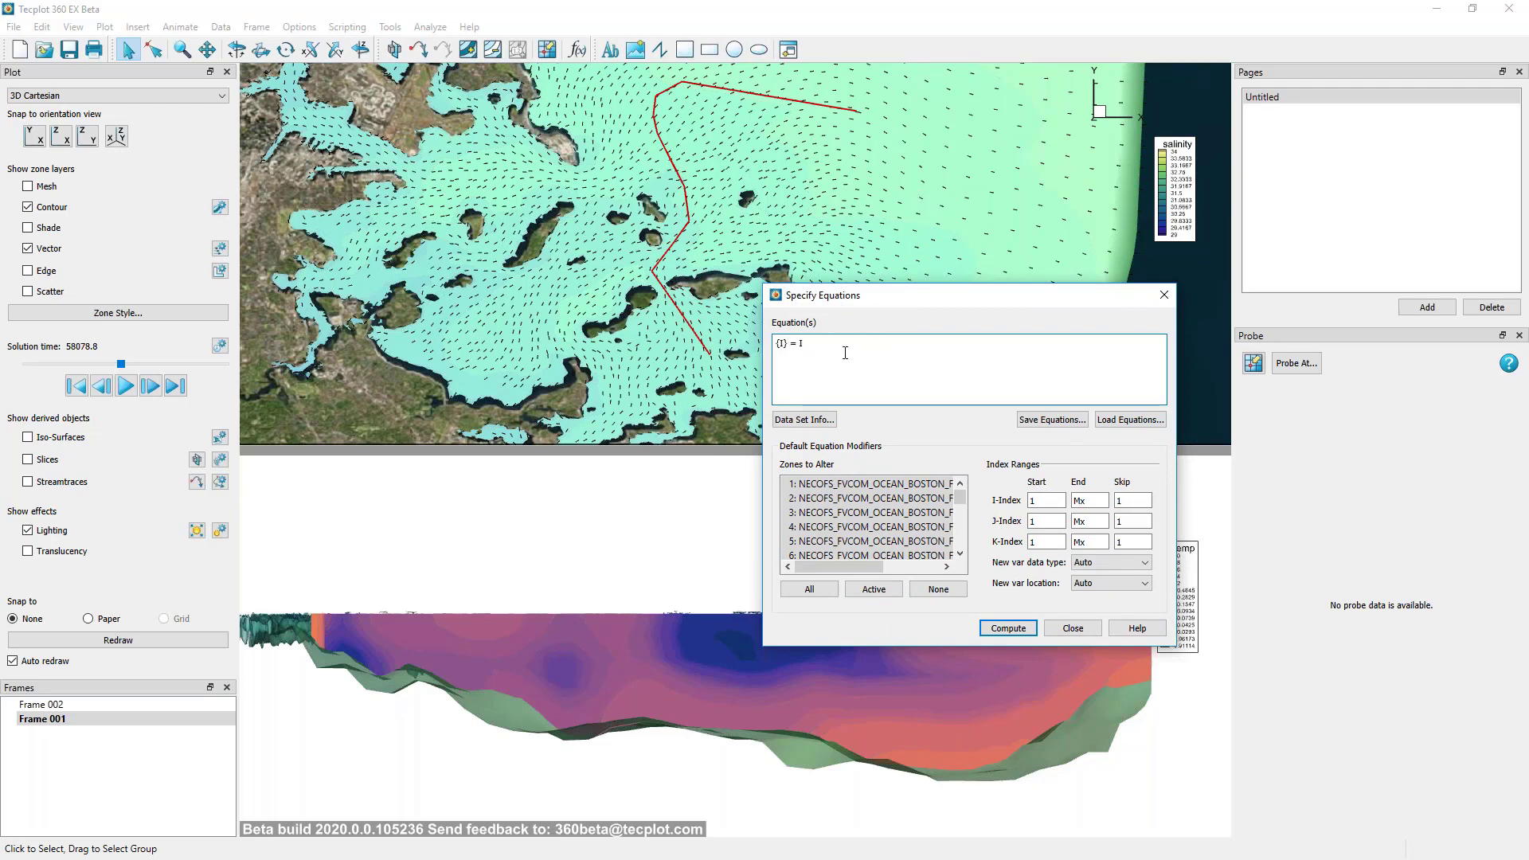
left_click(855, 362)
left_click_drag(958, 500, 965, 570)
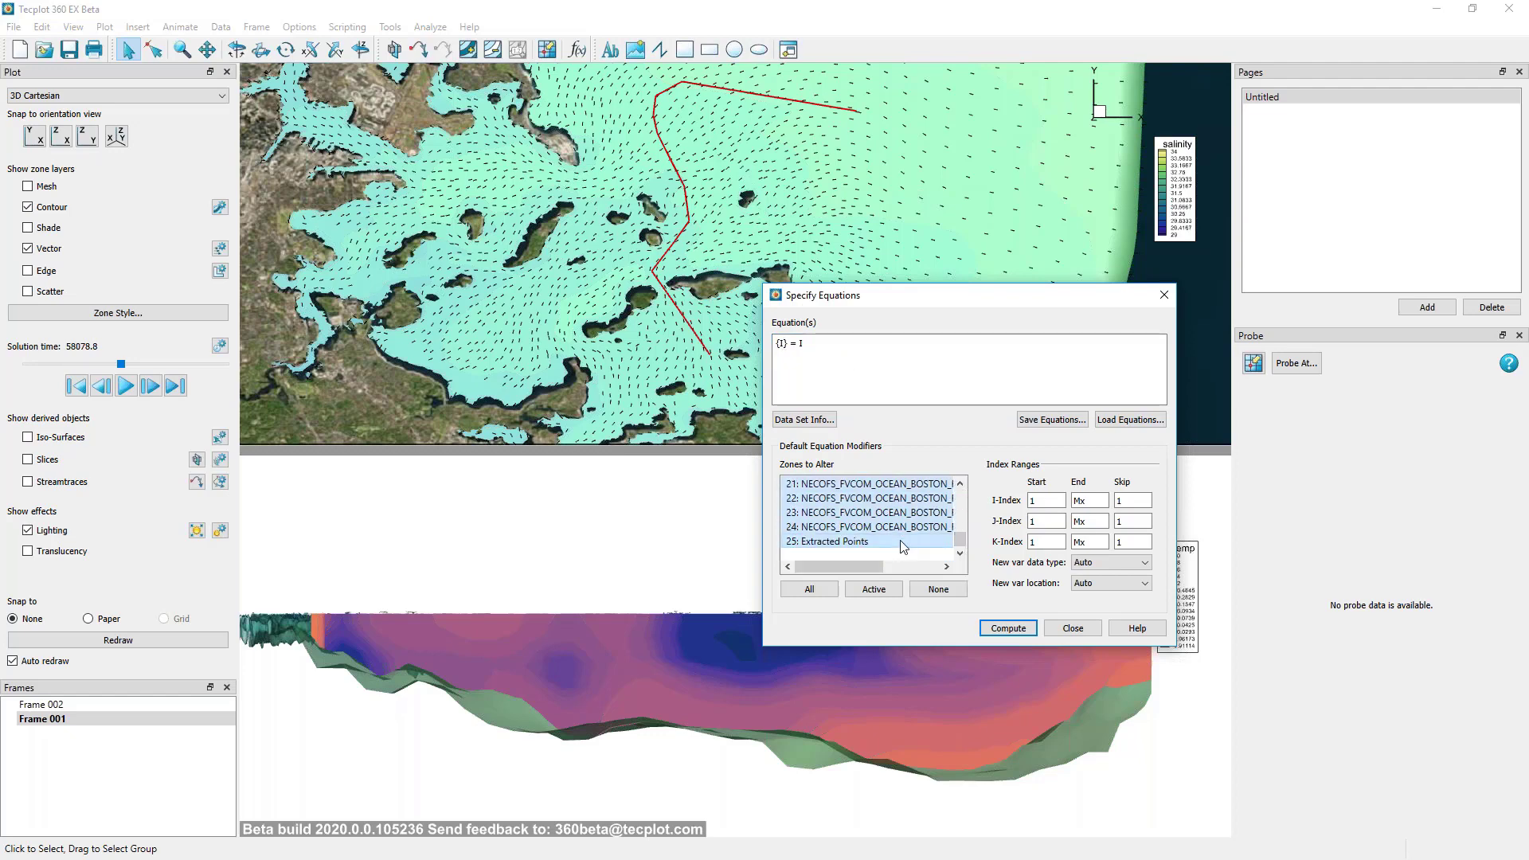
left_click(879, 541)
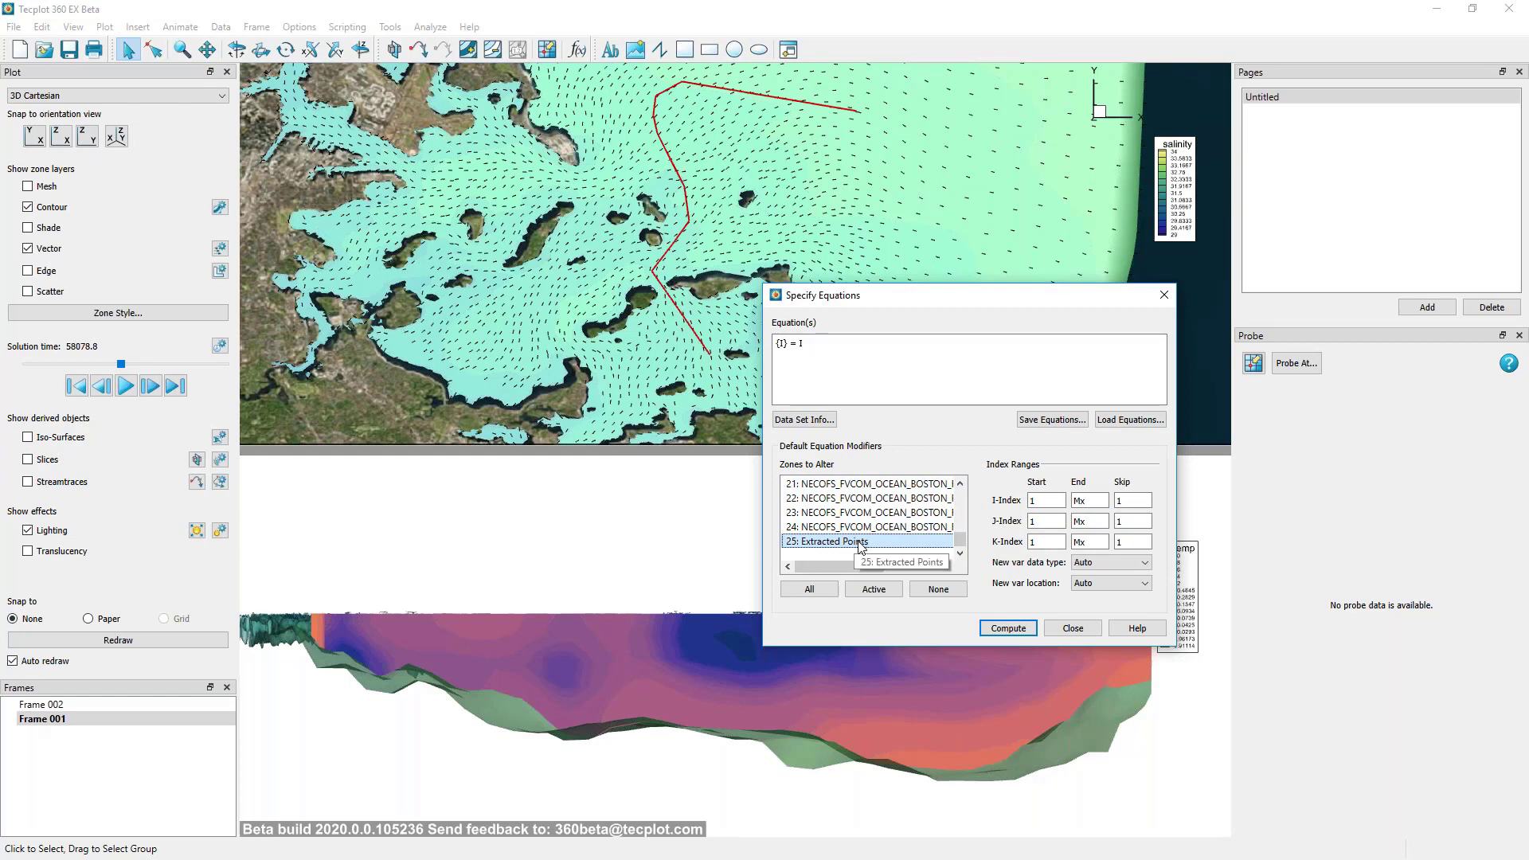
left_click(1010, 629)
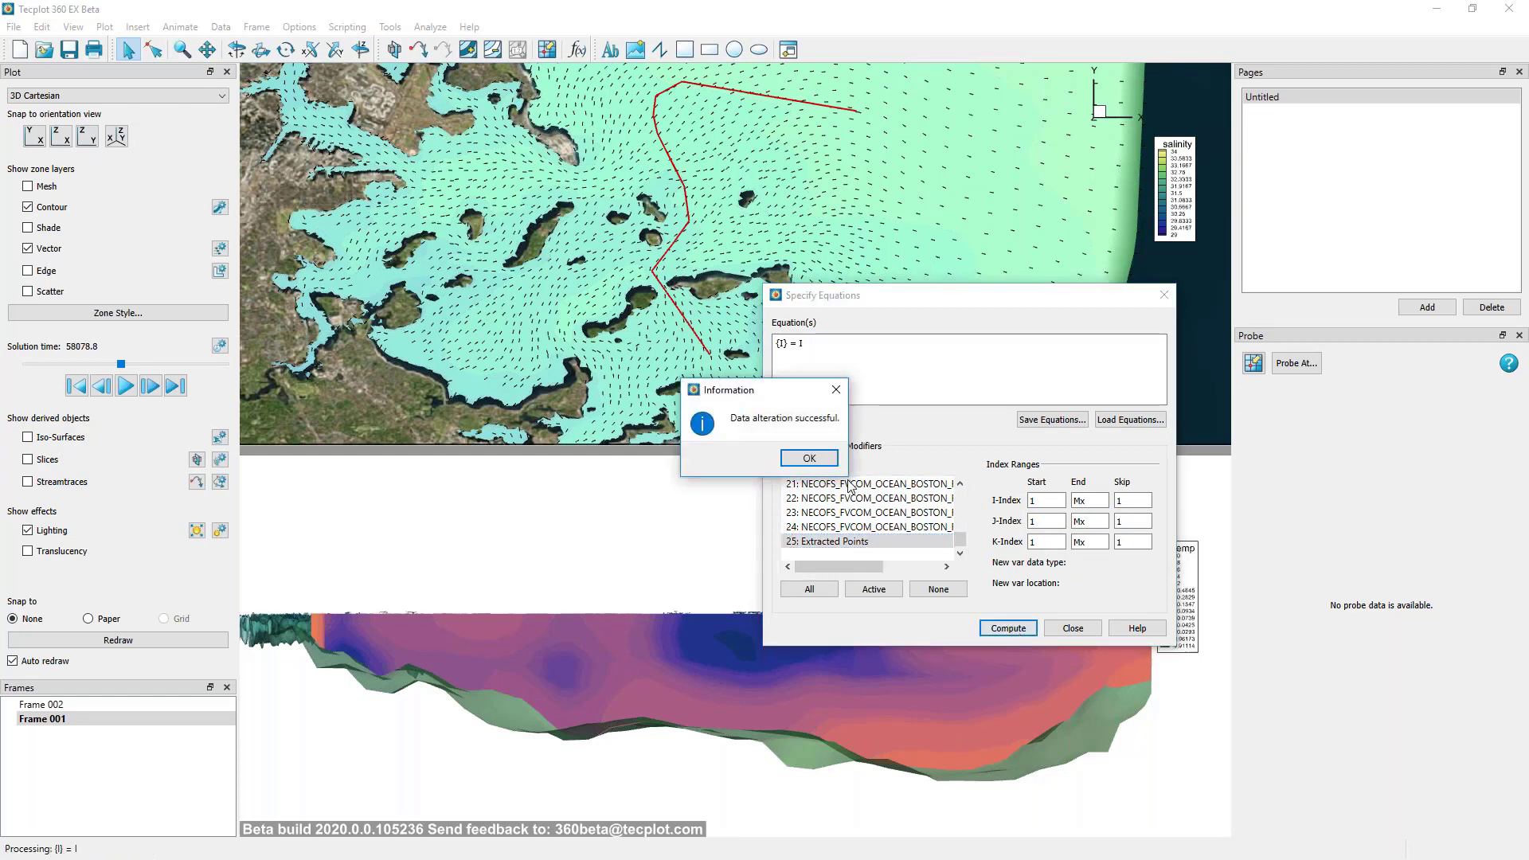
left_click(808, 458)
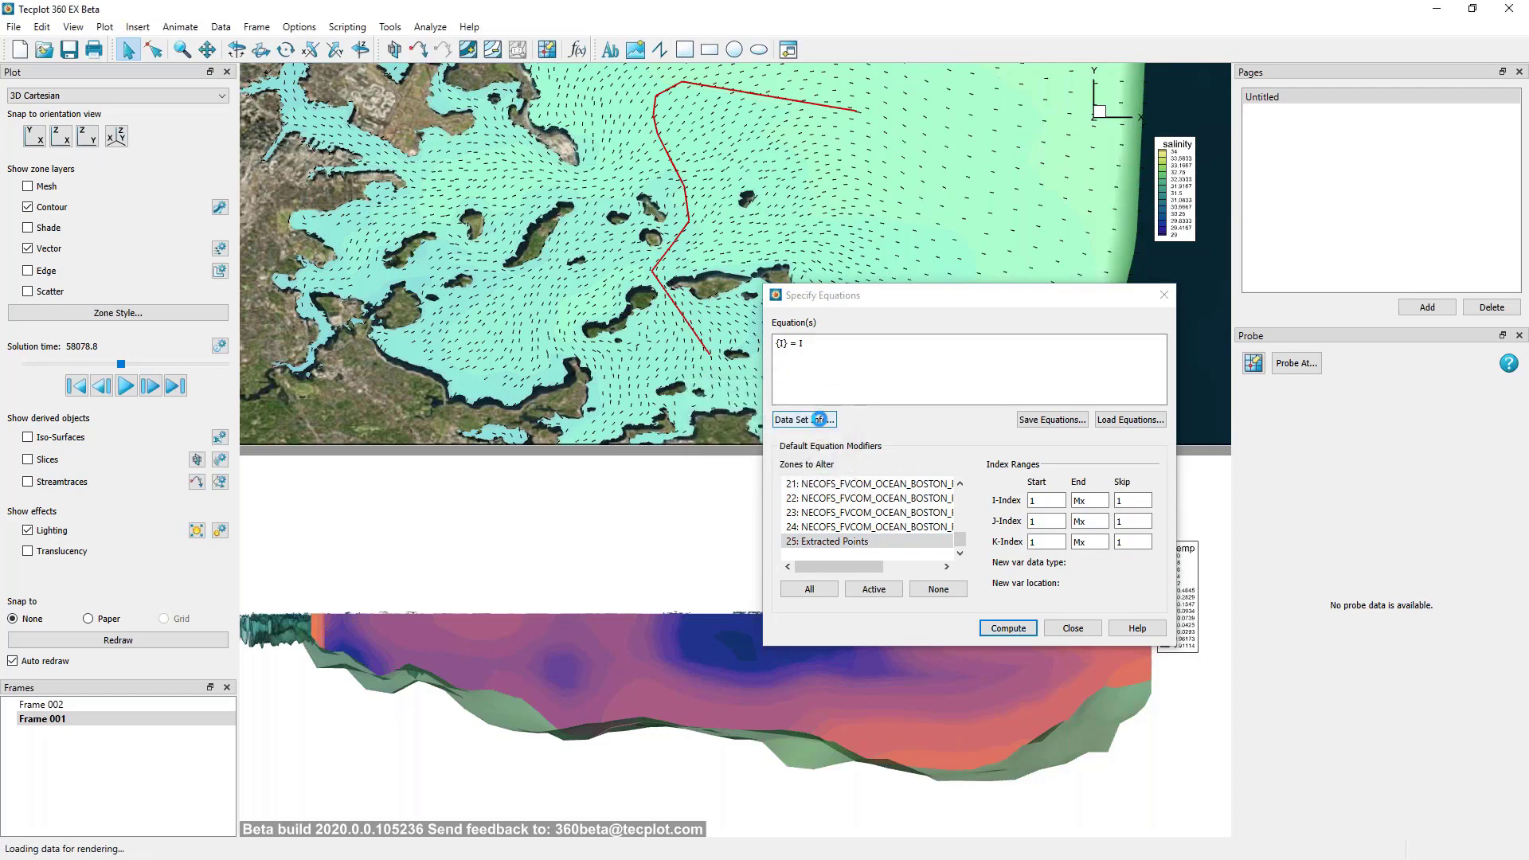
Inspect the range of variable I for the Extracted Points zone in the data set information.
left_click(804, 419)
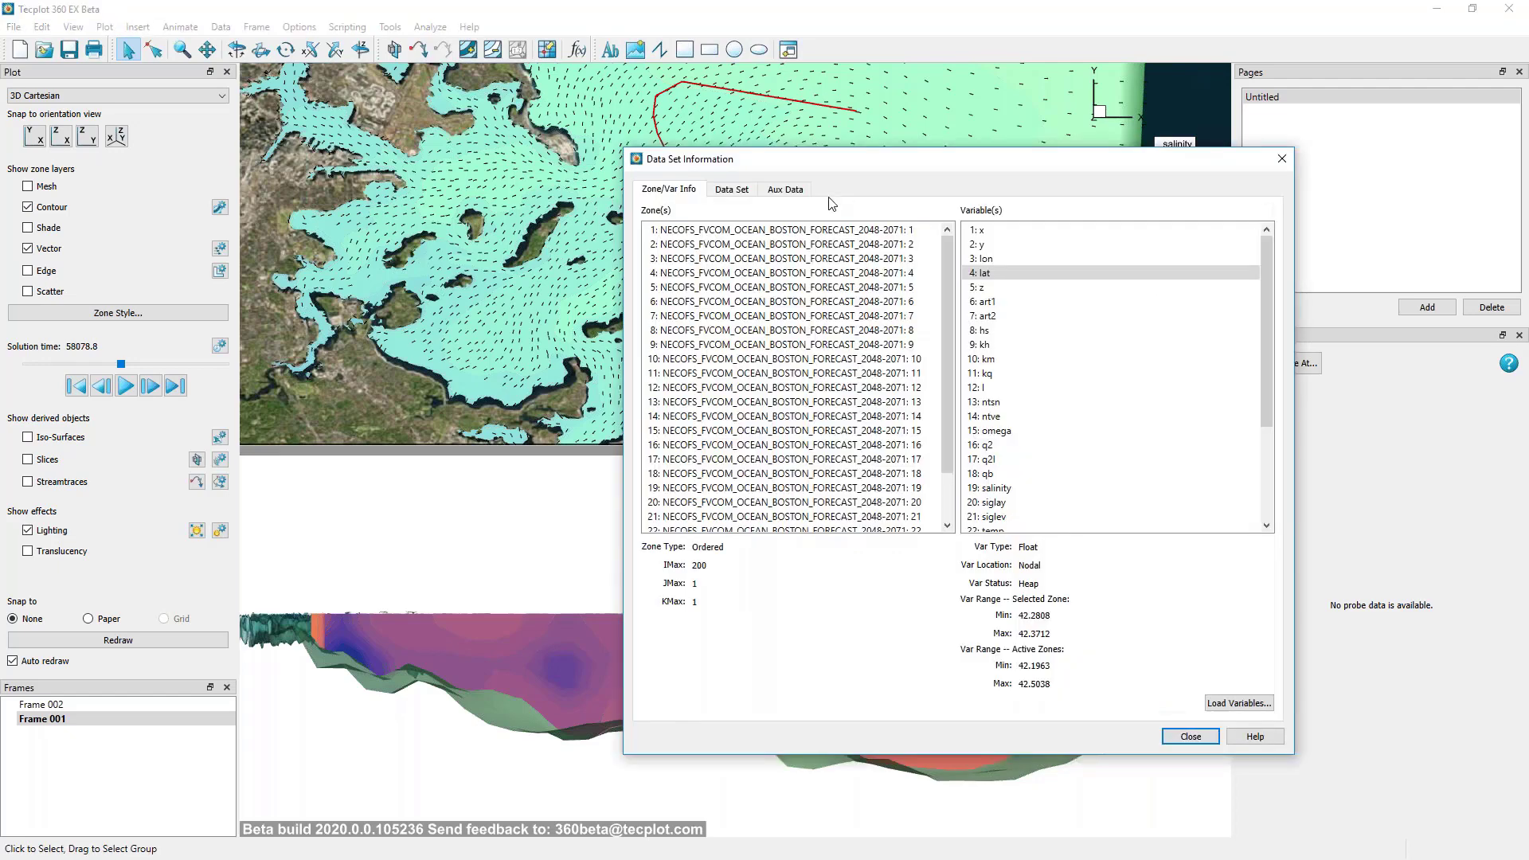
scroll(948, 323, "down", 2)
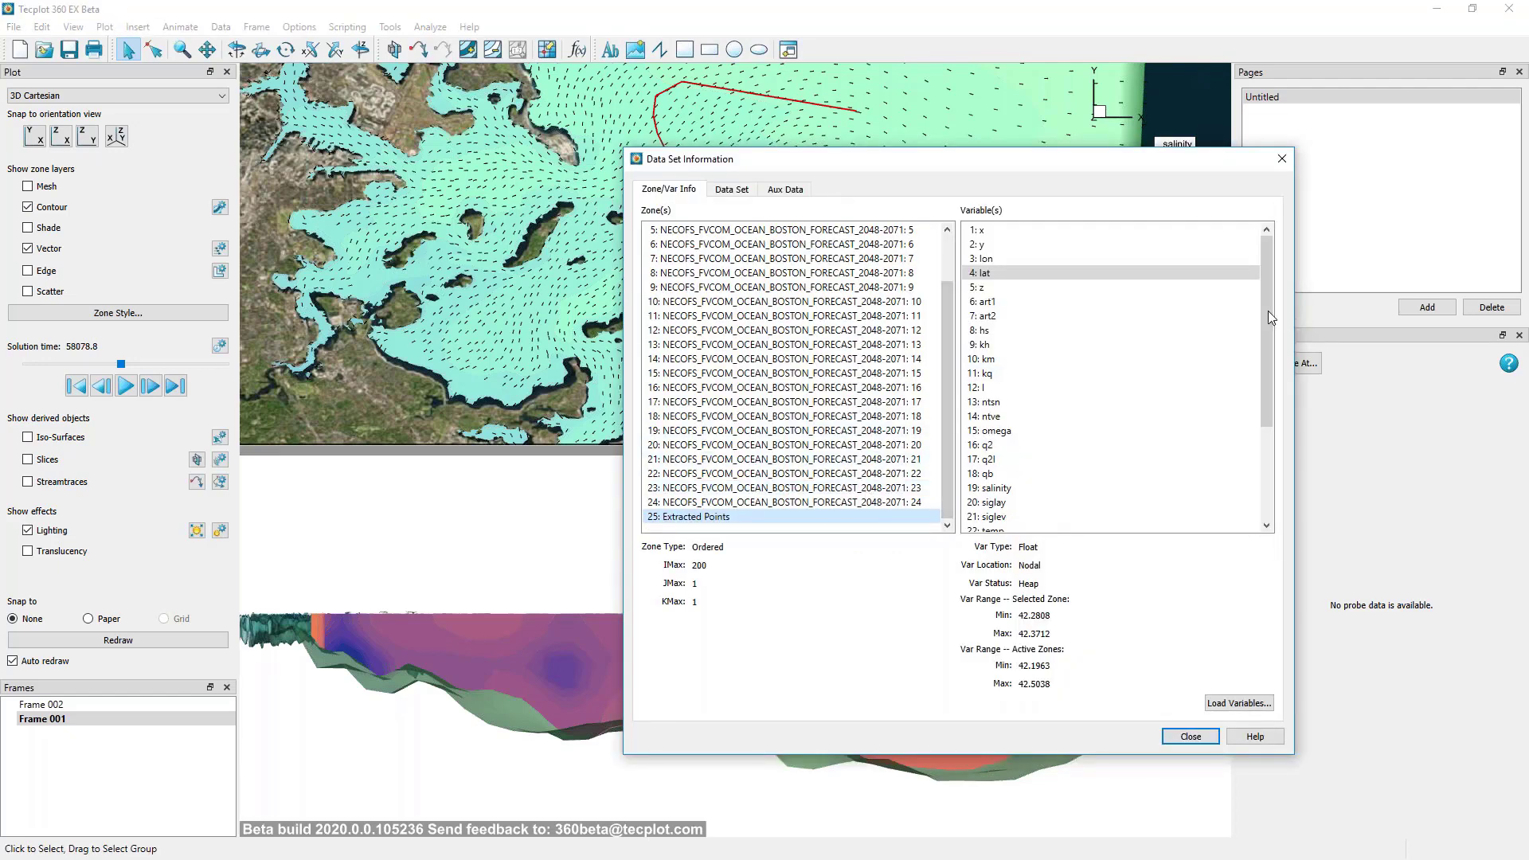
left_click_drag(1268, 311, 1267, 399)
left_click(1128, 516)
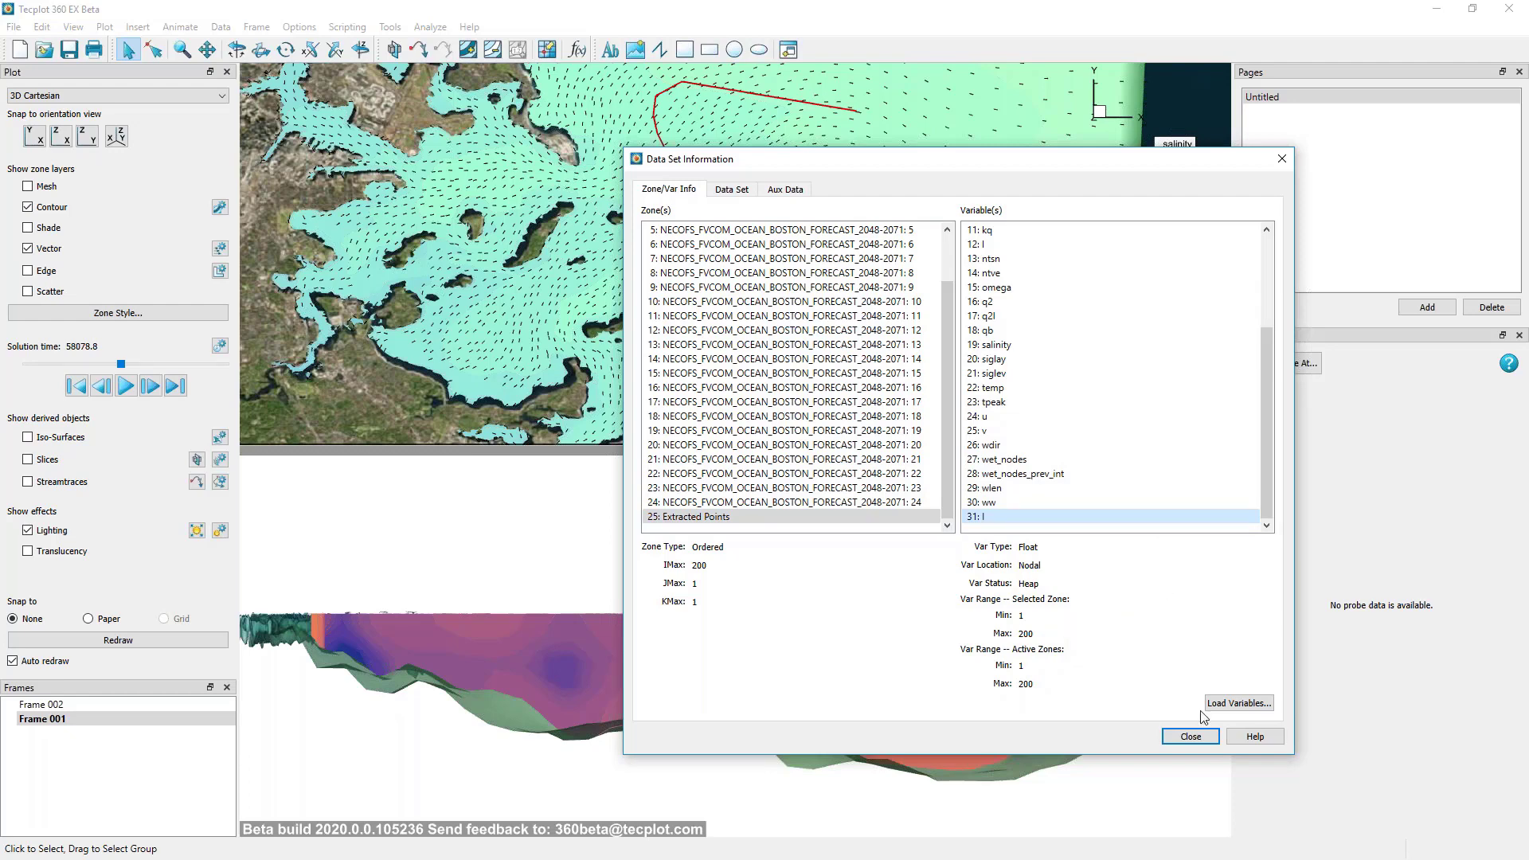
Close the data set information and equation dialogs, and draw a new frame over the lower-left part of the map frame.
left_click(1192, 738)
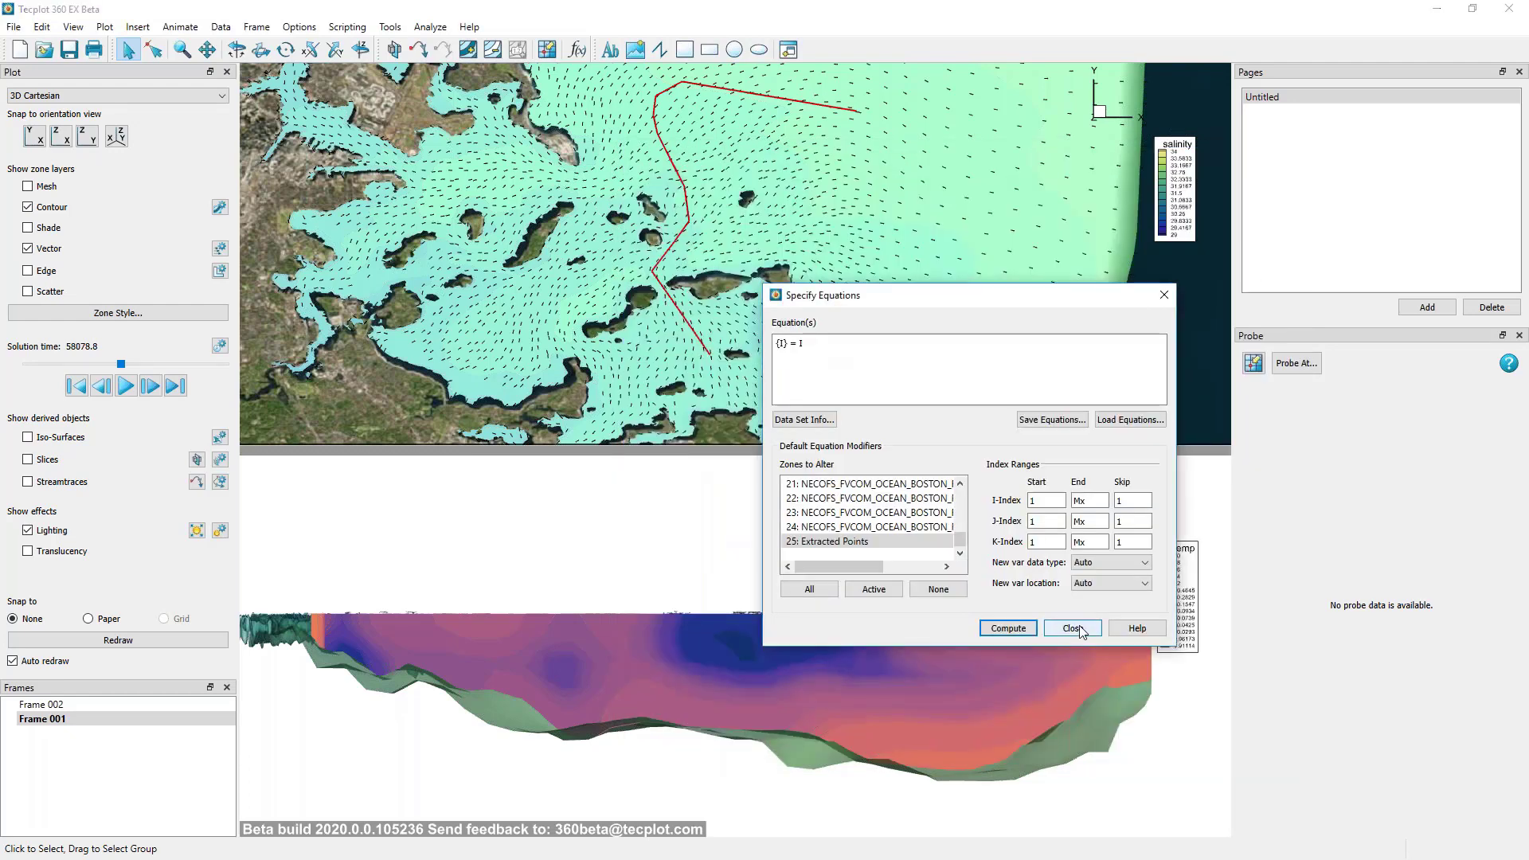
left_click(1075, 628)
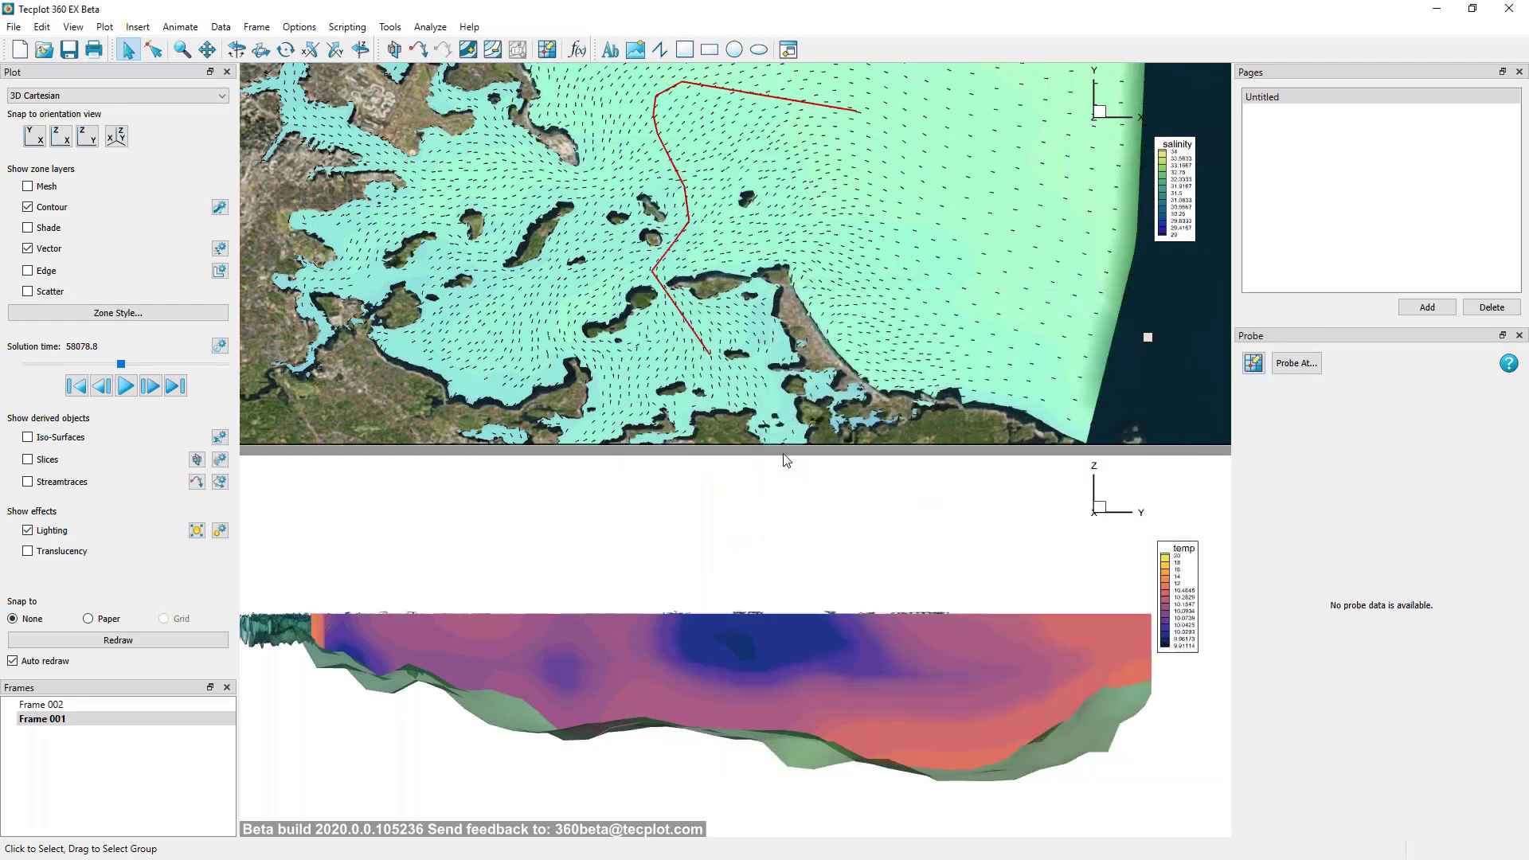
left_click(789, 51)
left_click(257, 27)
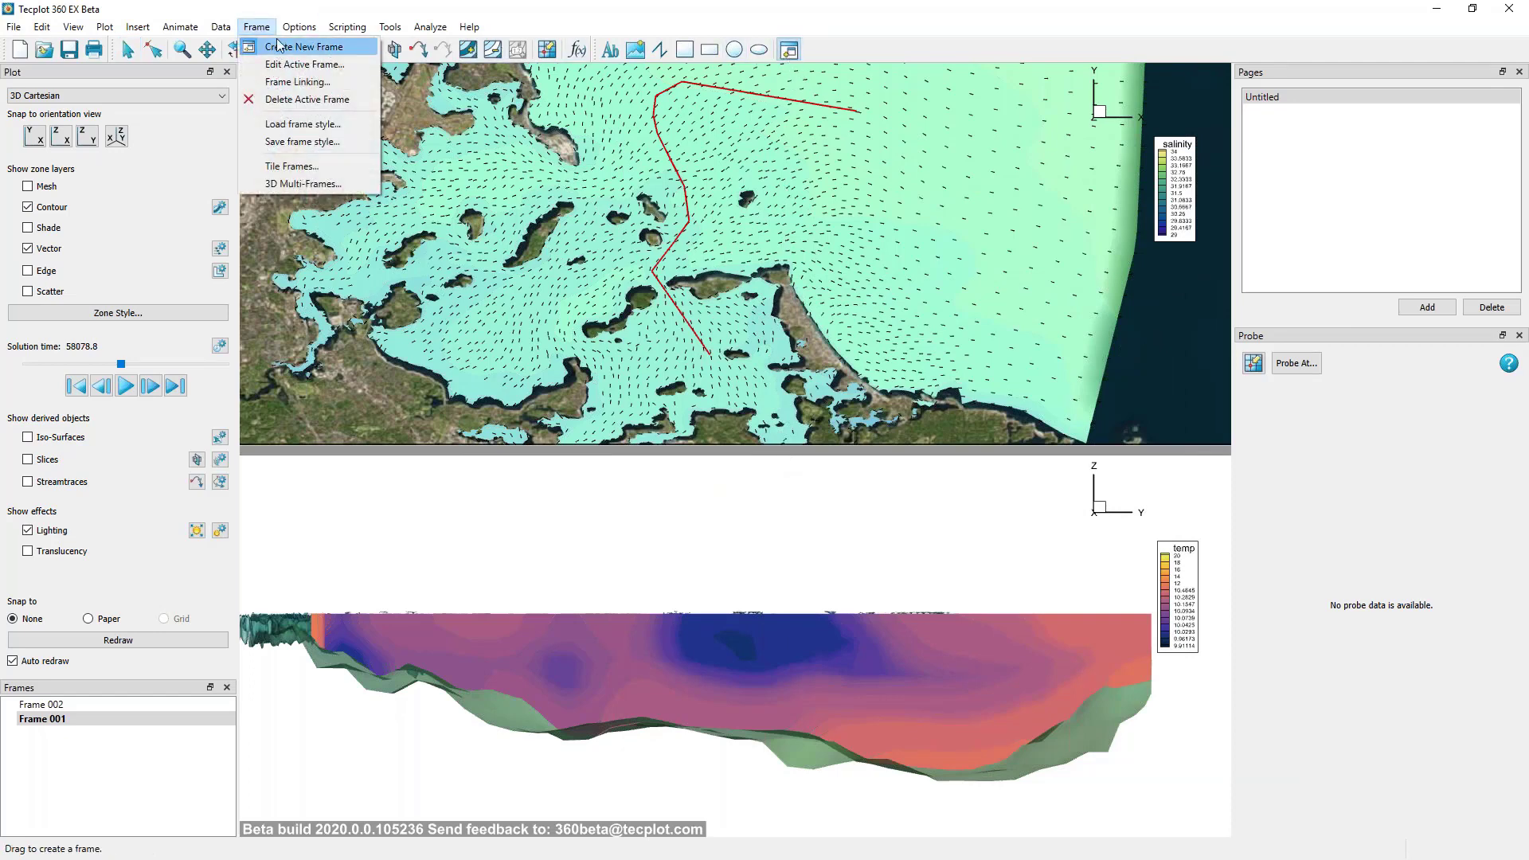
key("Escape")
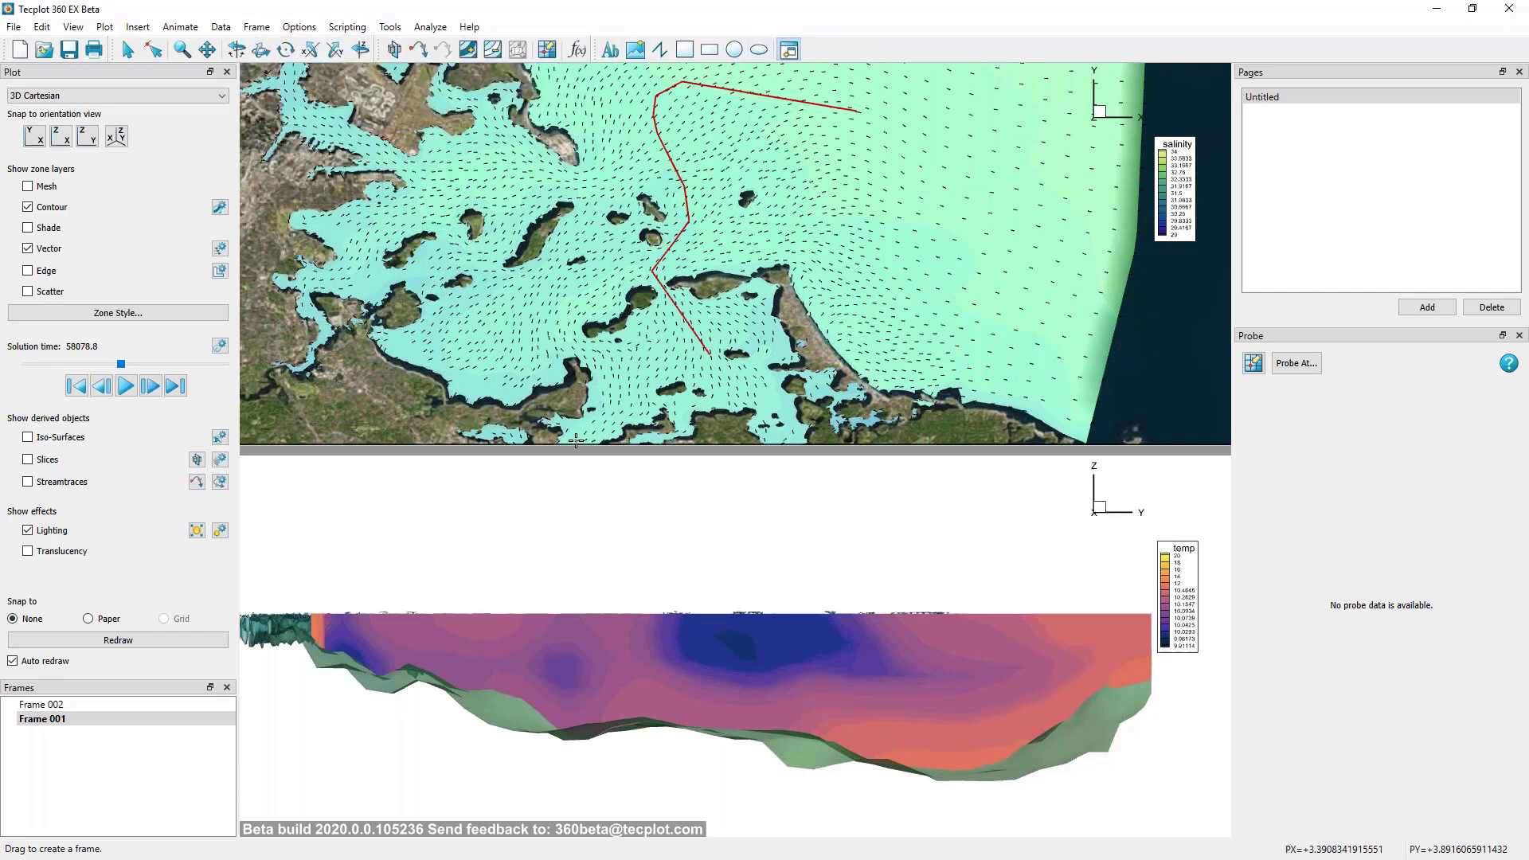
left_click_drag(576, 441, 635, 451)
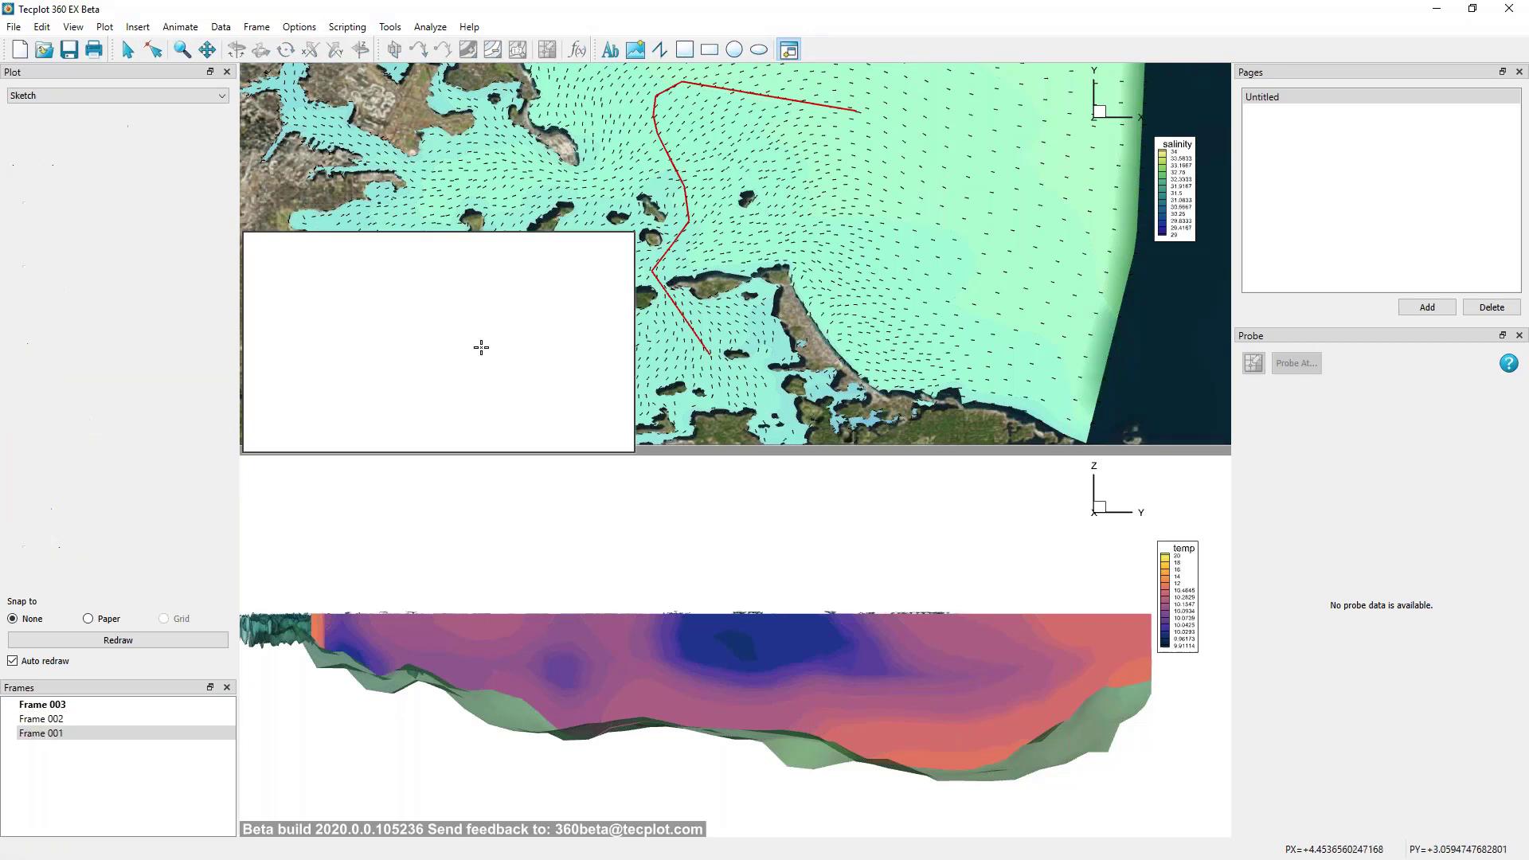
left_click(128, 49)
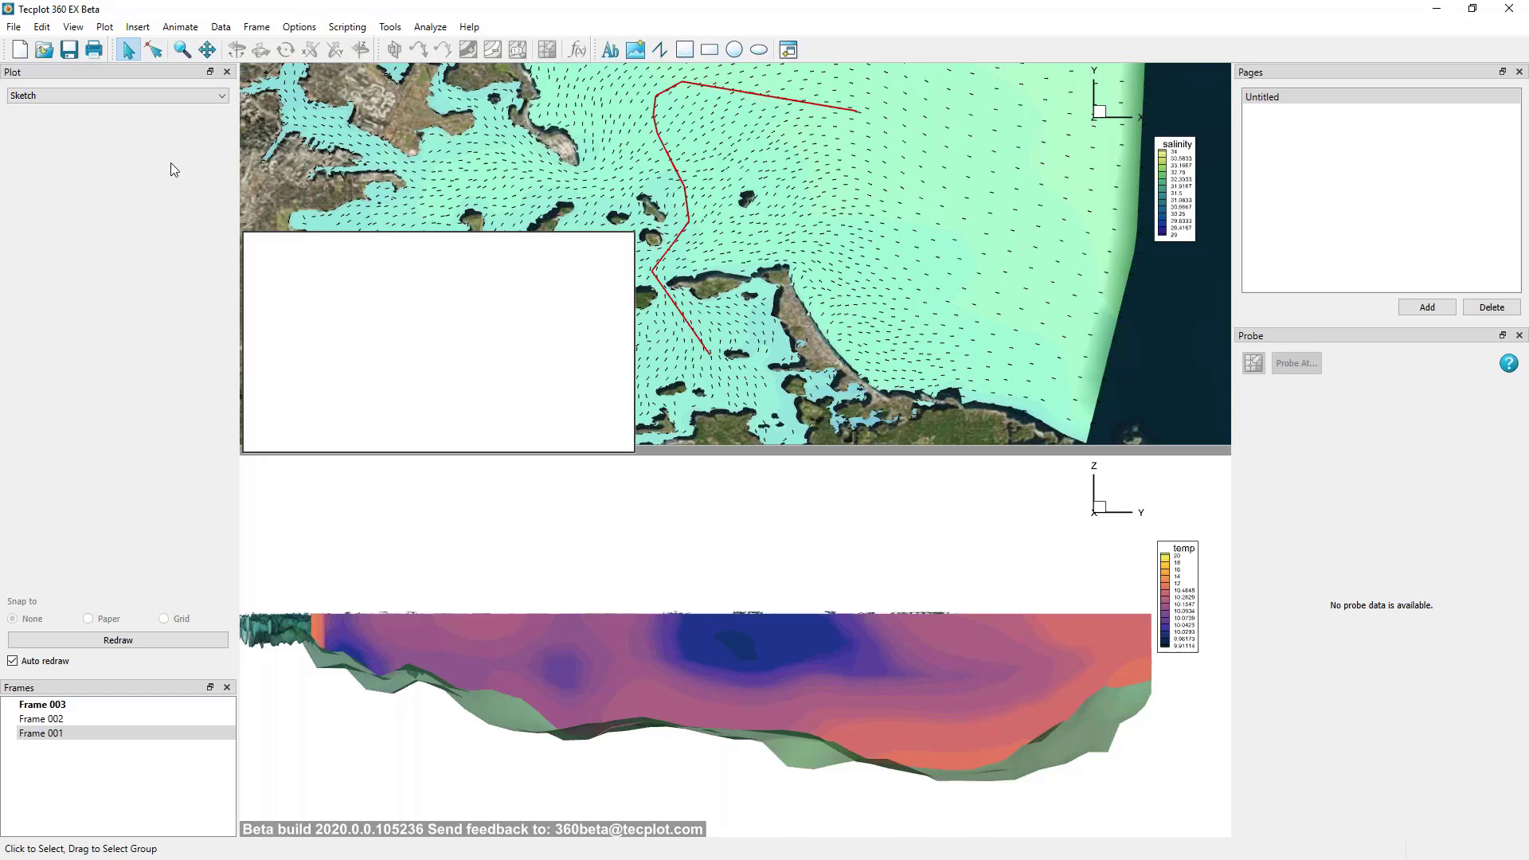
Make the new frame an XY Line plot with a mapping of salinity against I for the Extracted Points zone.
left_click(222, 96)
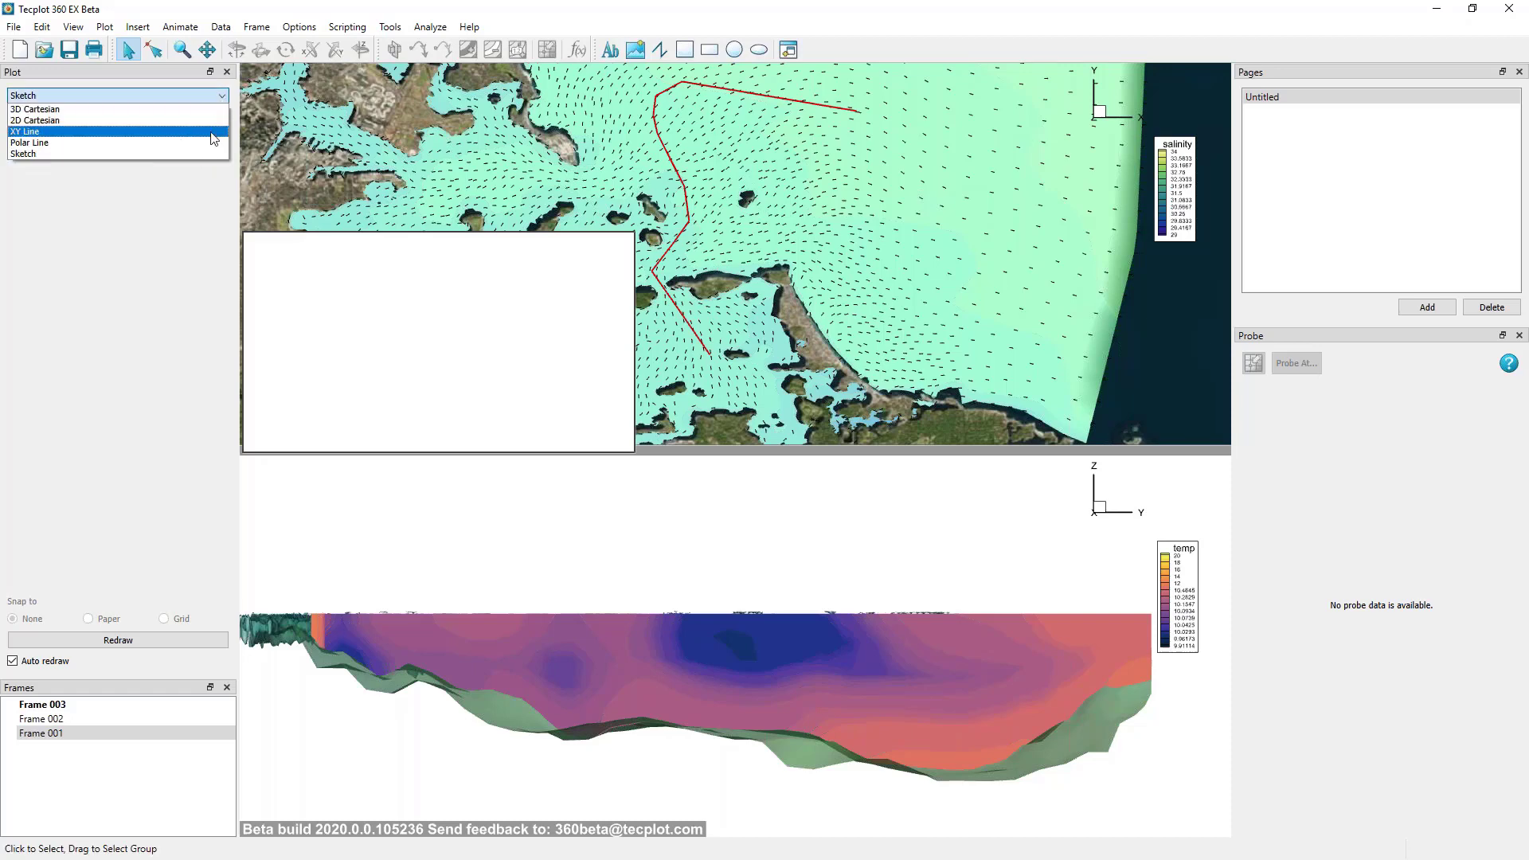
left_click(213, 133)
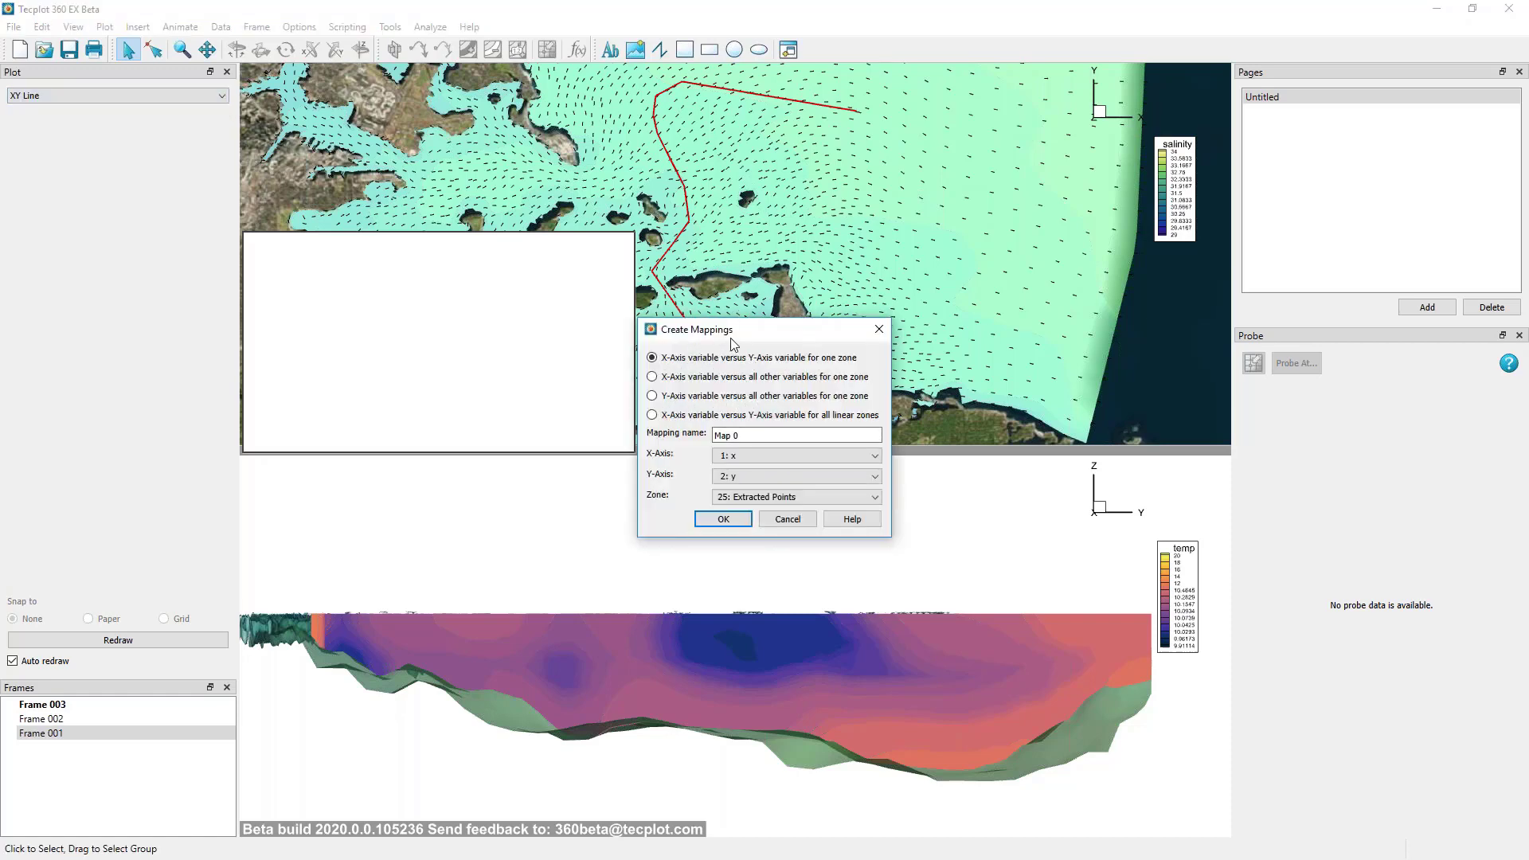
left_click_drag(738, 337, 768, 318)
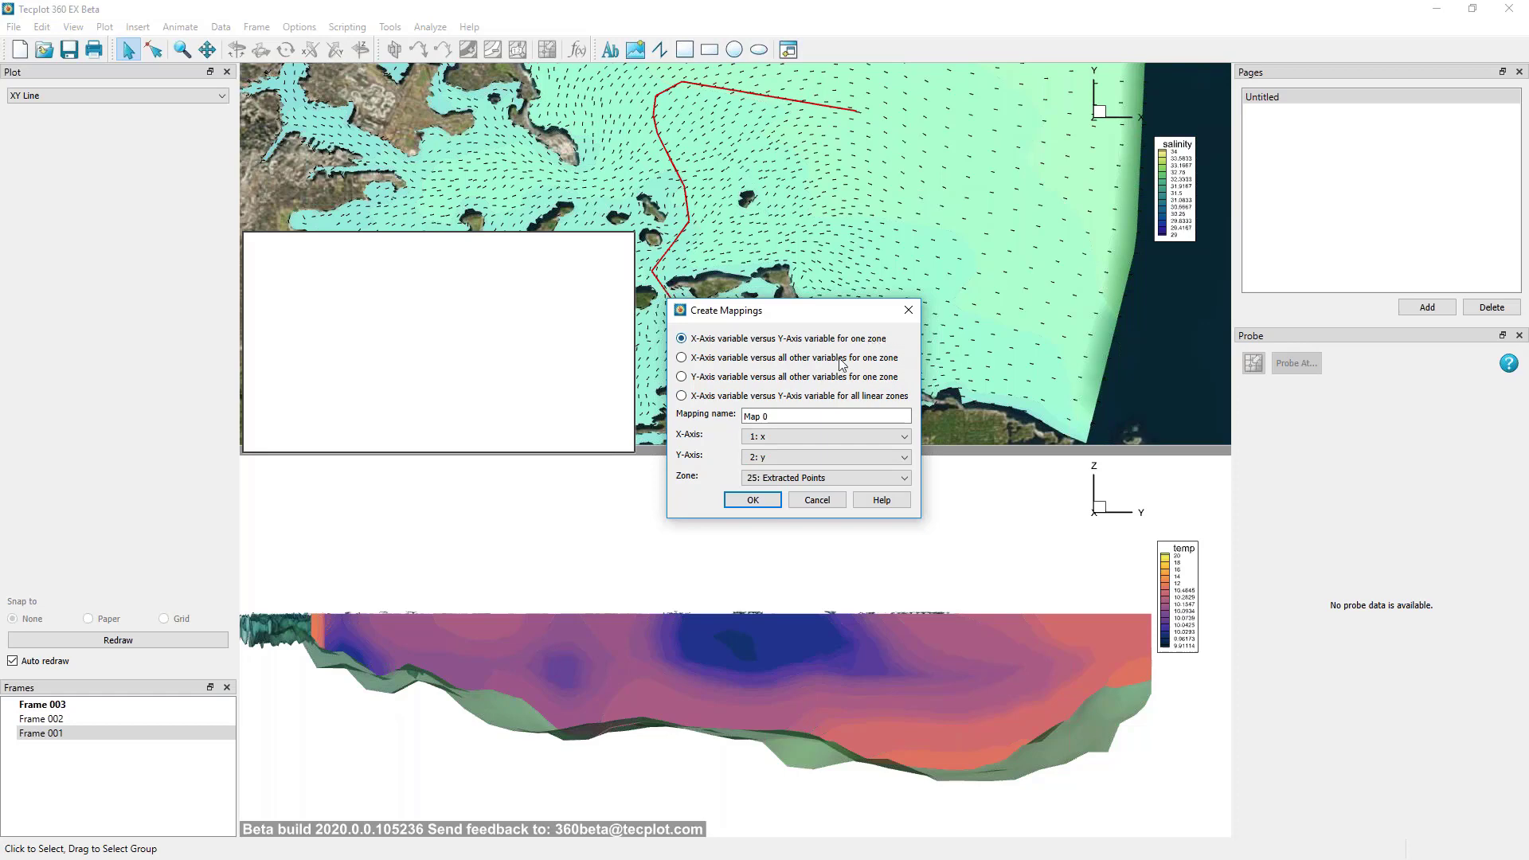
left_click(807, 435)
scroll(797, 526, "down", 7)
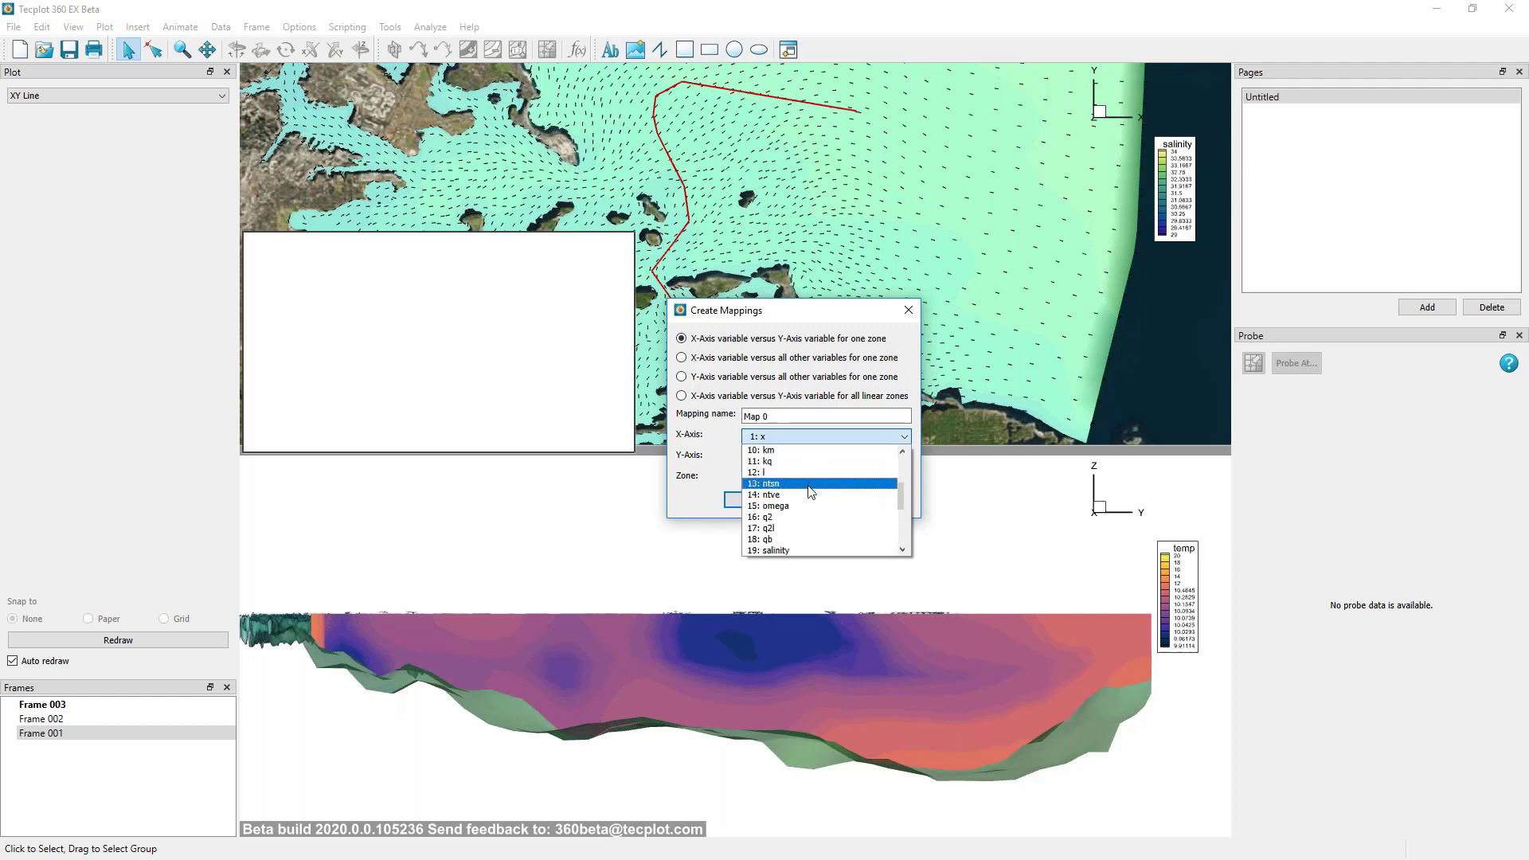
left_click(796, 550)
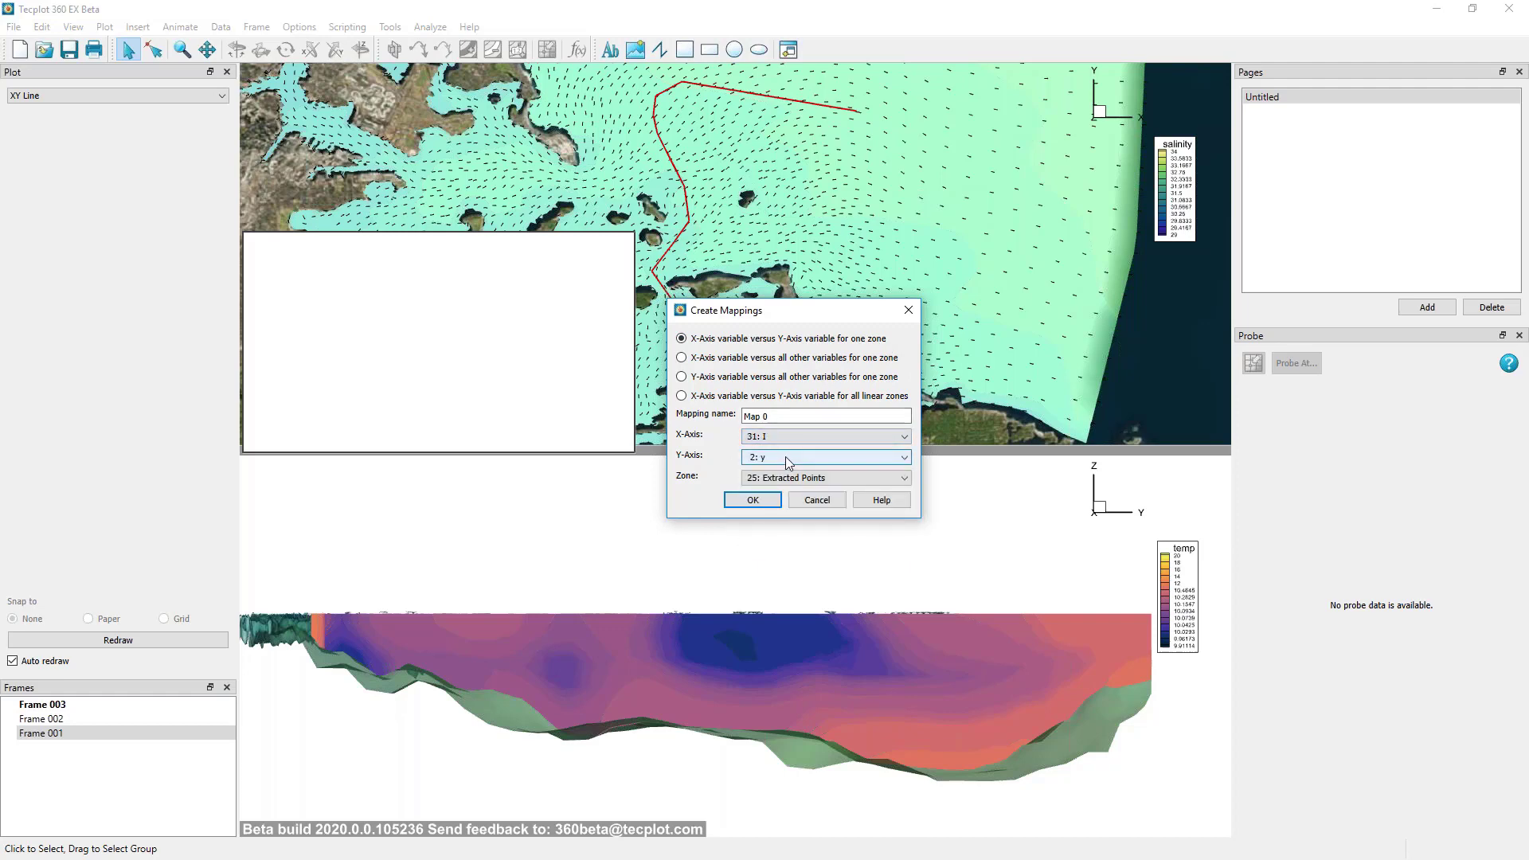
left_click(786, 456)
scroll(796, 526, "down", 5)
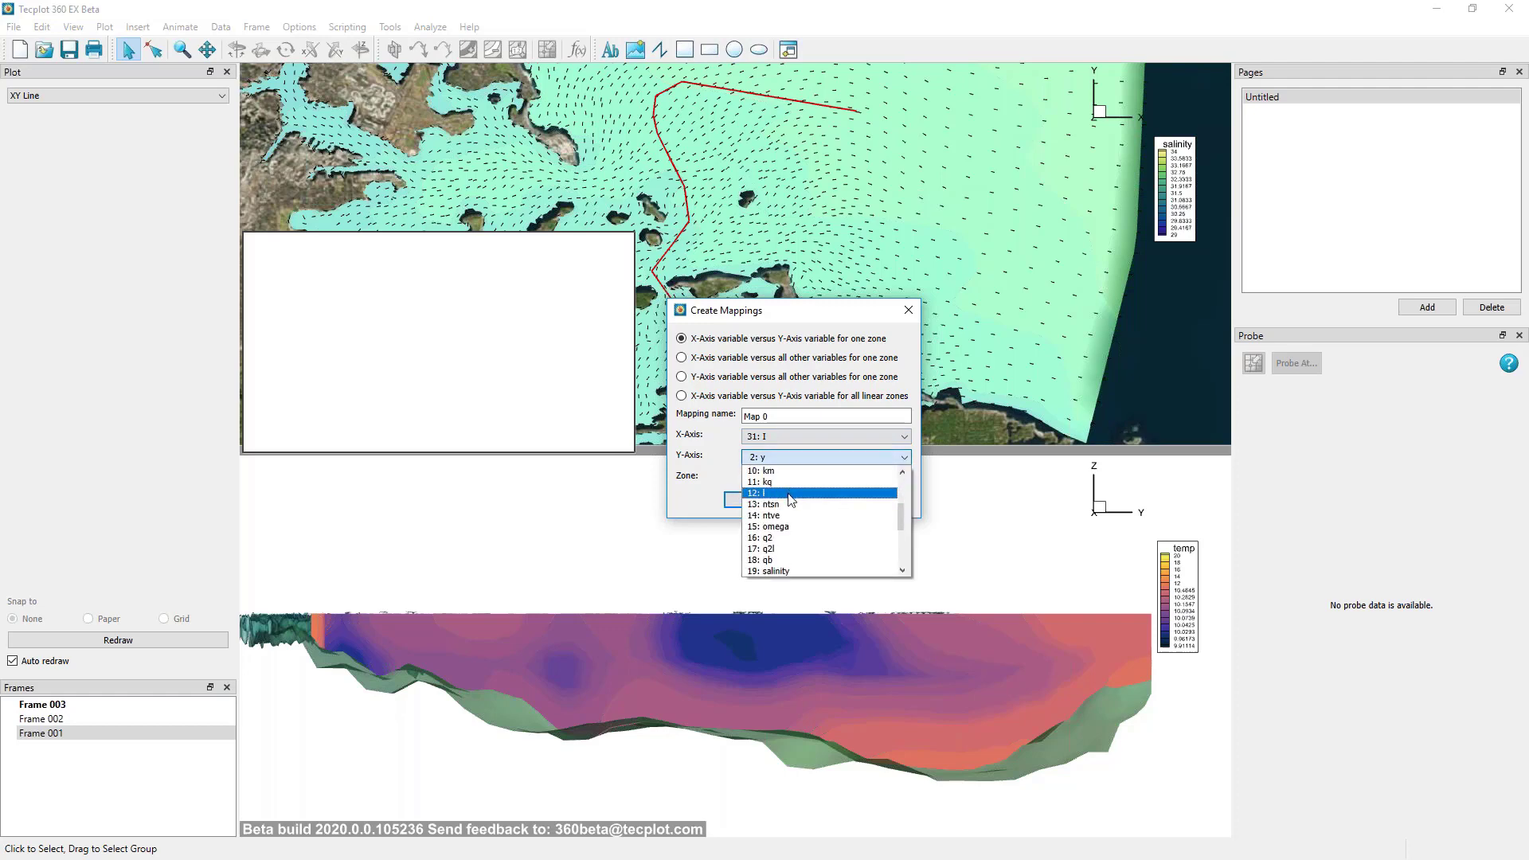
left_click(771, 504)
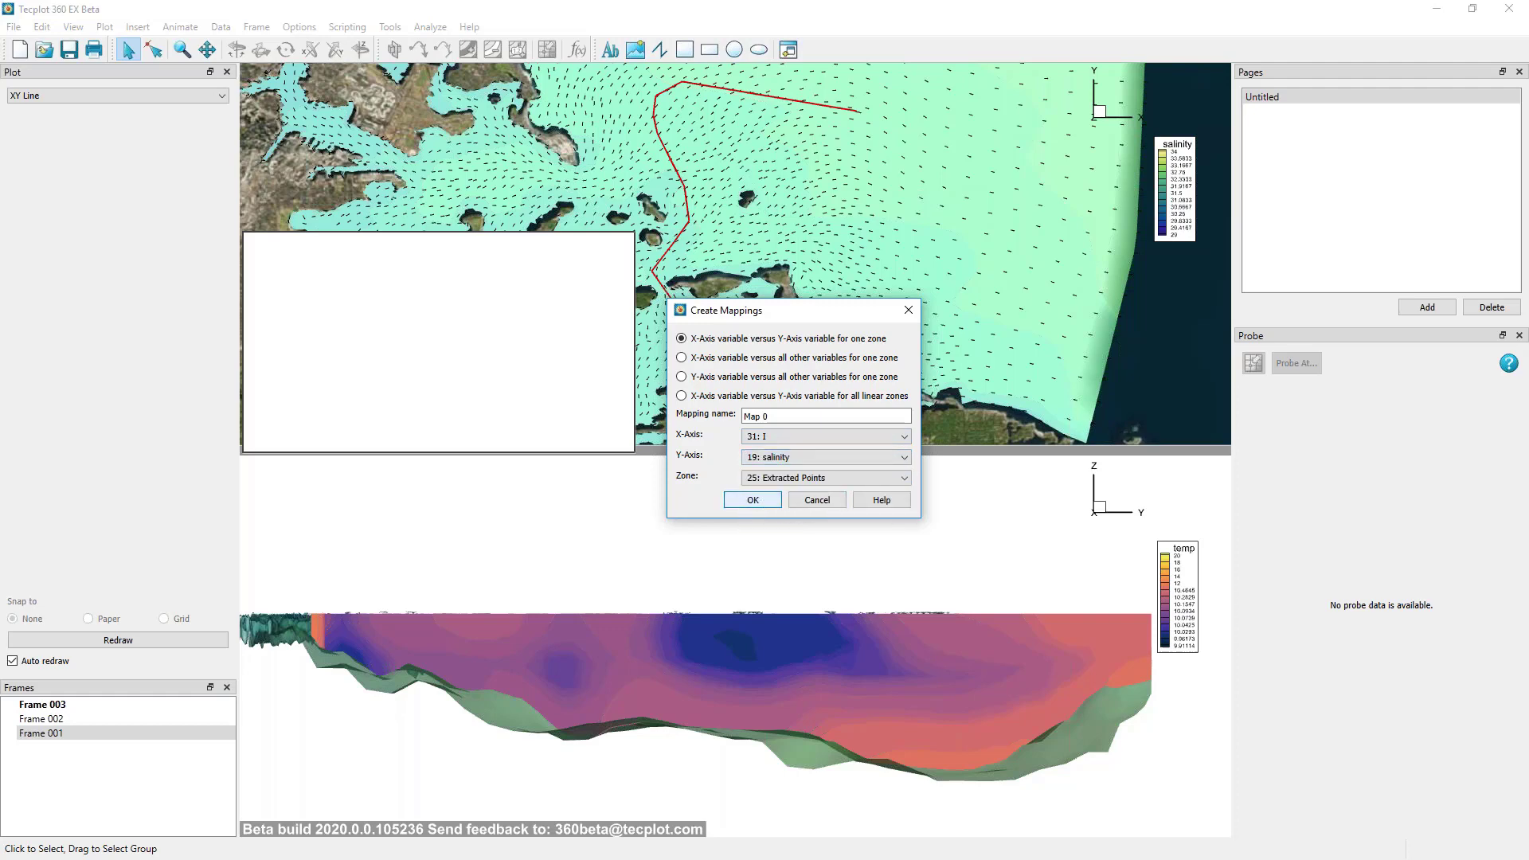
left_click(753, 499)
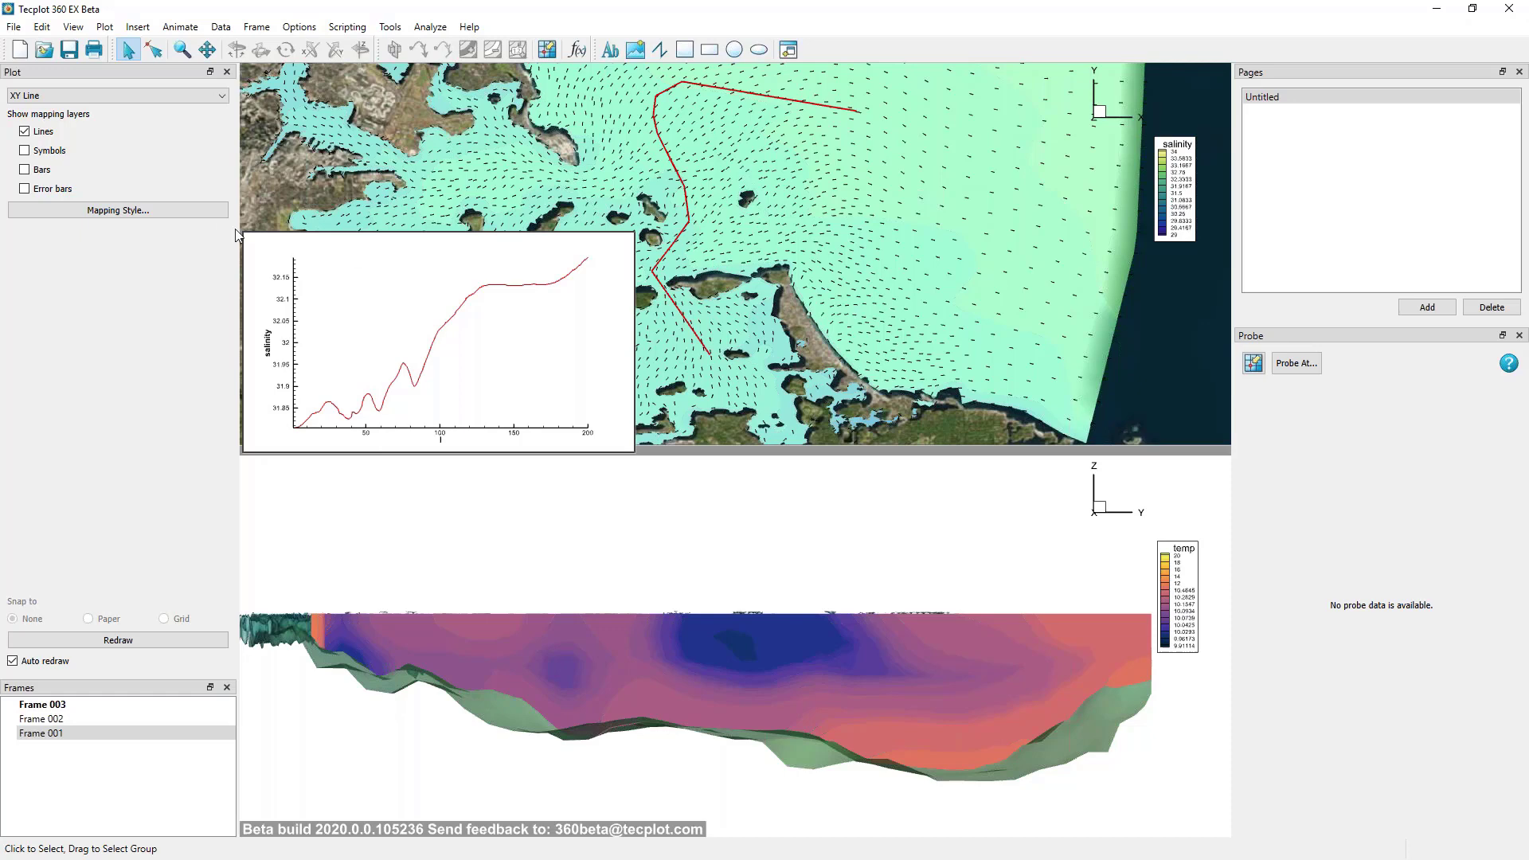
Create a second line mapping of temp against I for the Extracted Points zone.
left_click(117, 210)
left_click_drag(911, 579, 904, 311)
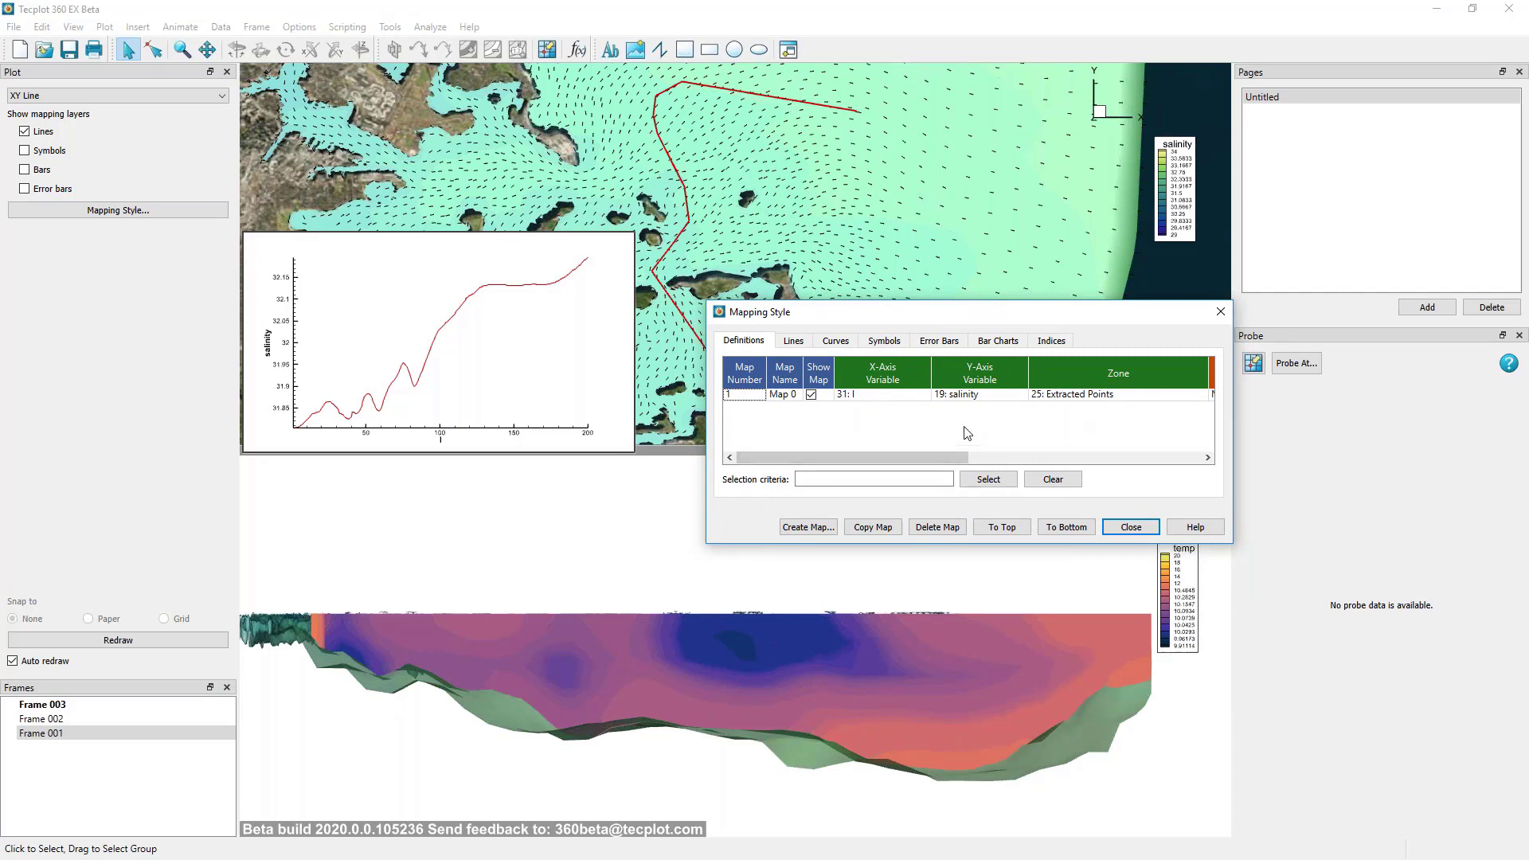
left_click(807, 527)
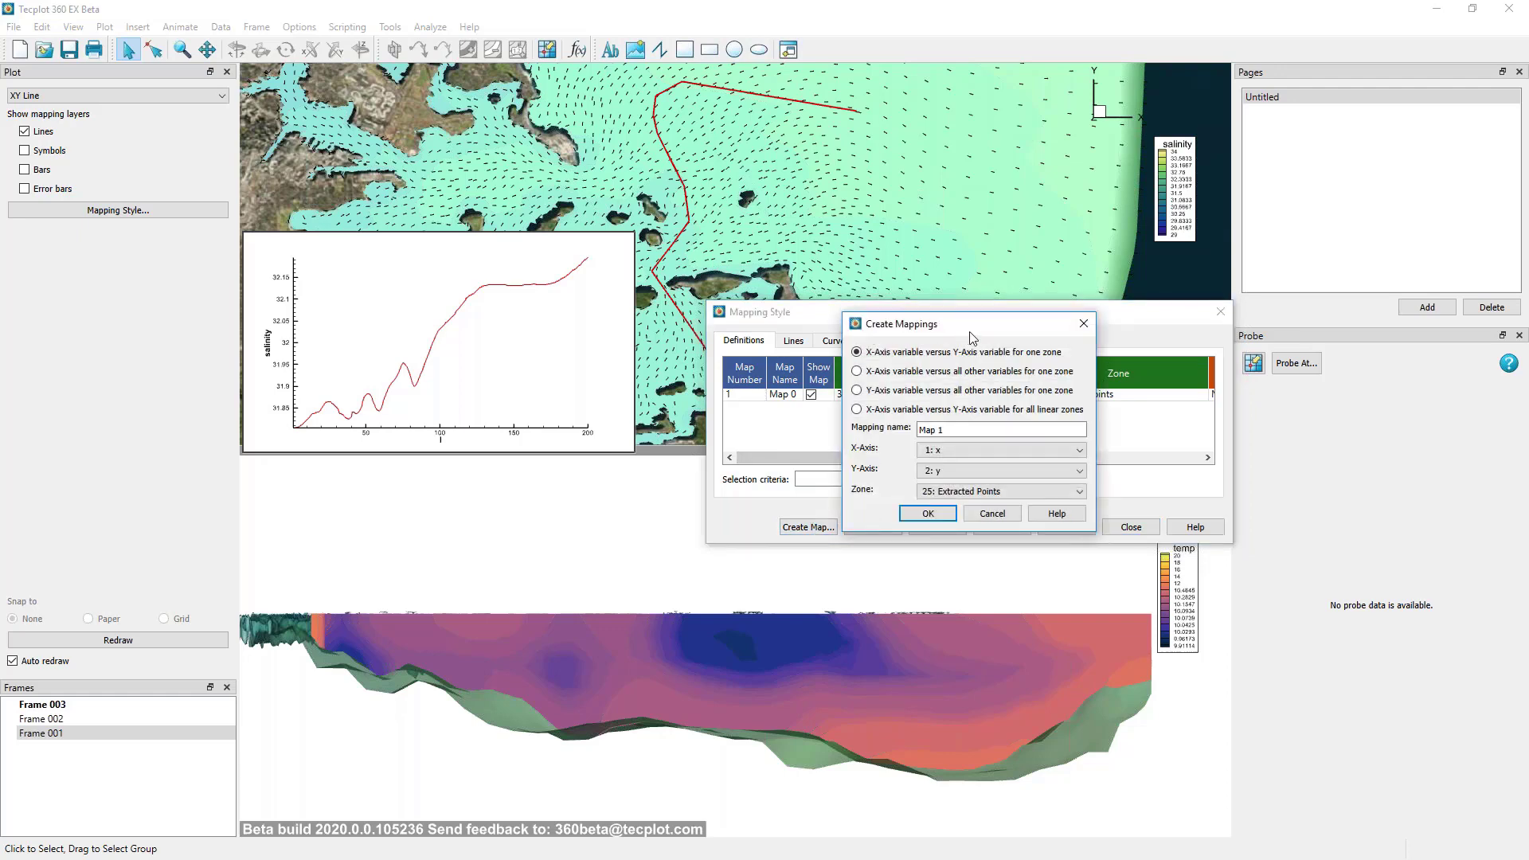
left_click(980, 450)
scroll(981, 518, "down", 7)
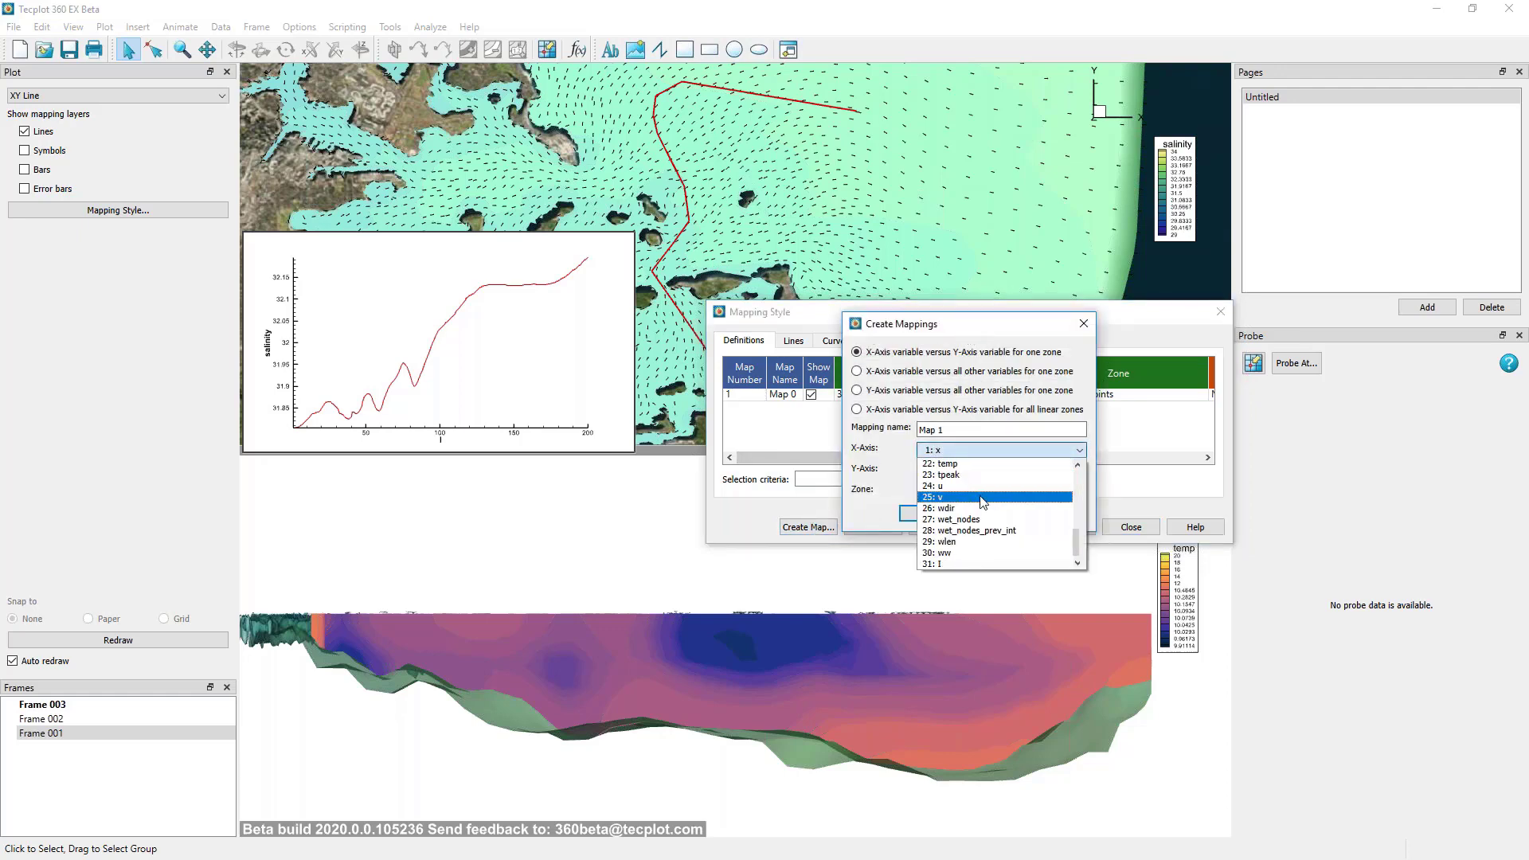
left_click(979, 563)
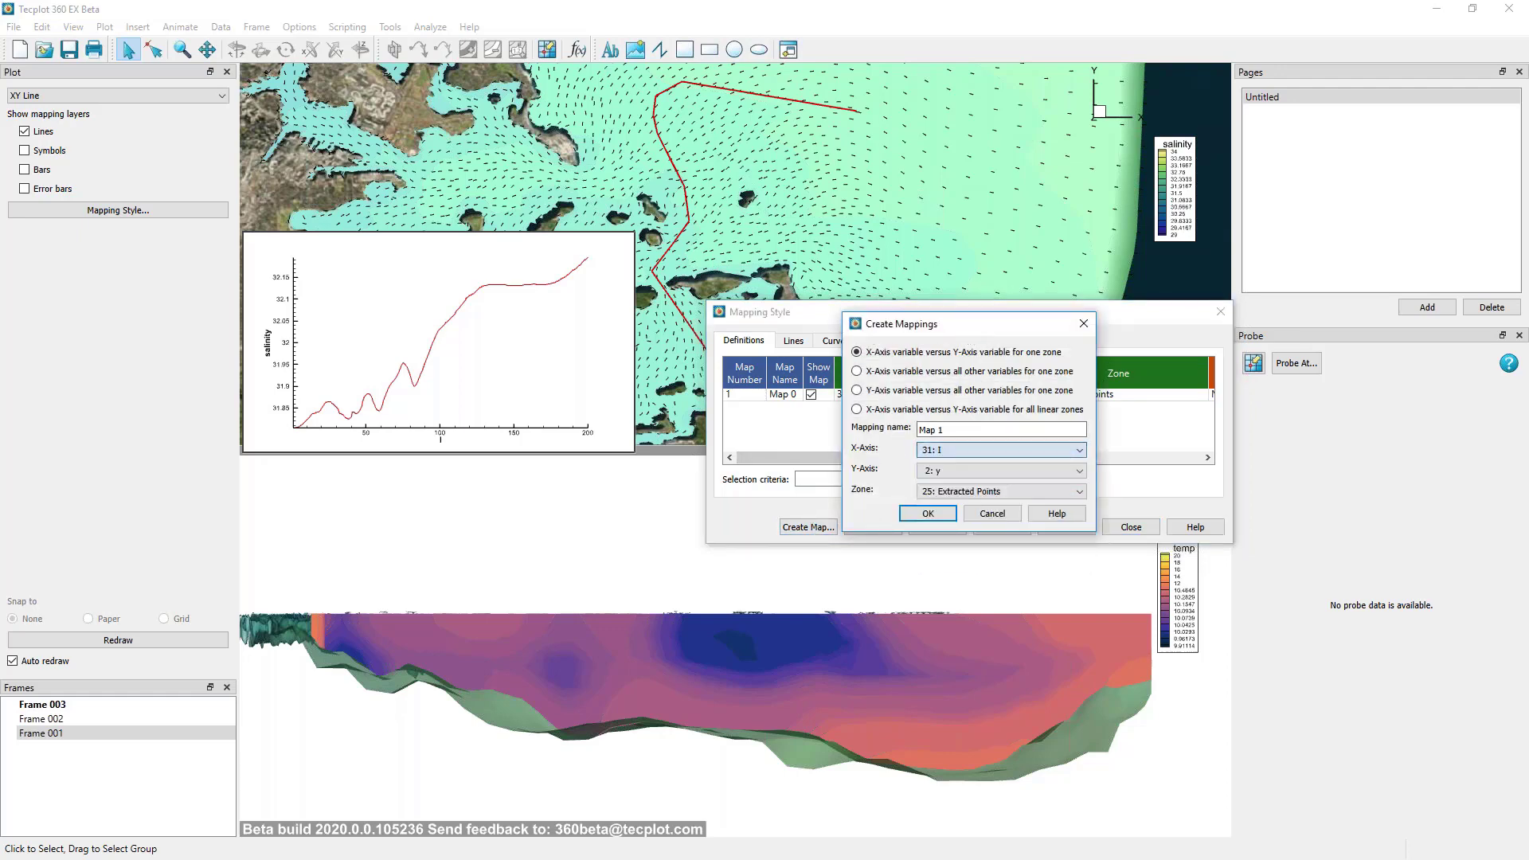
left_click(979, 470)
scroll(985, 526, "down", 4)
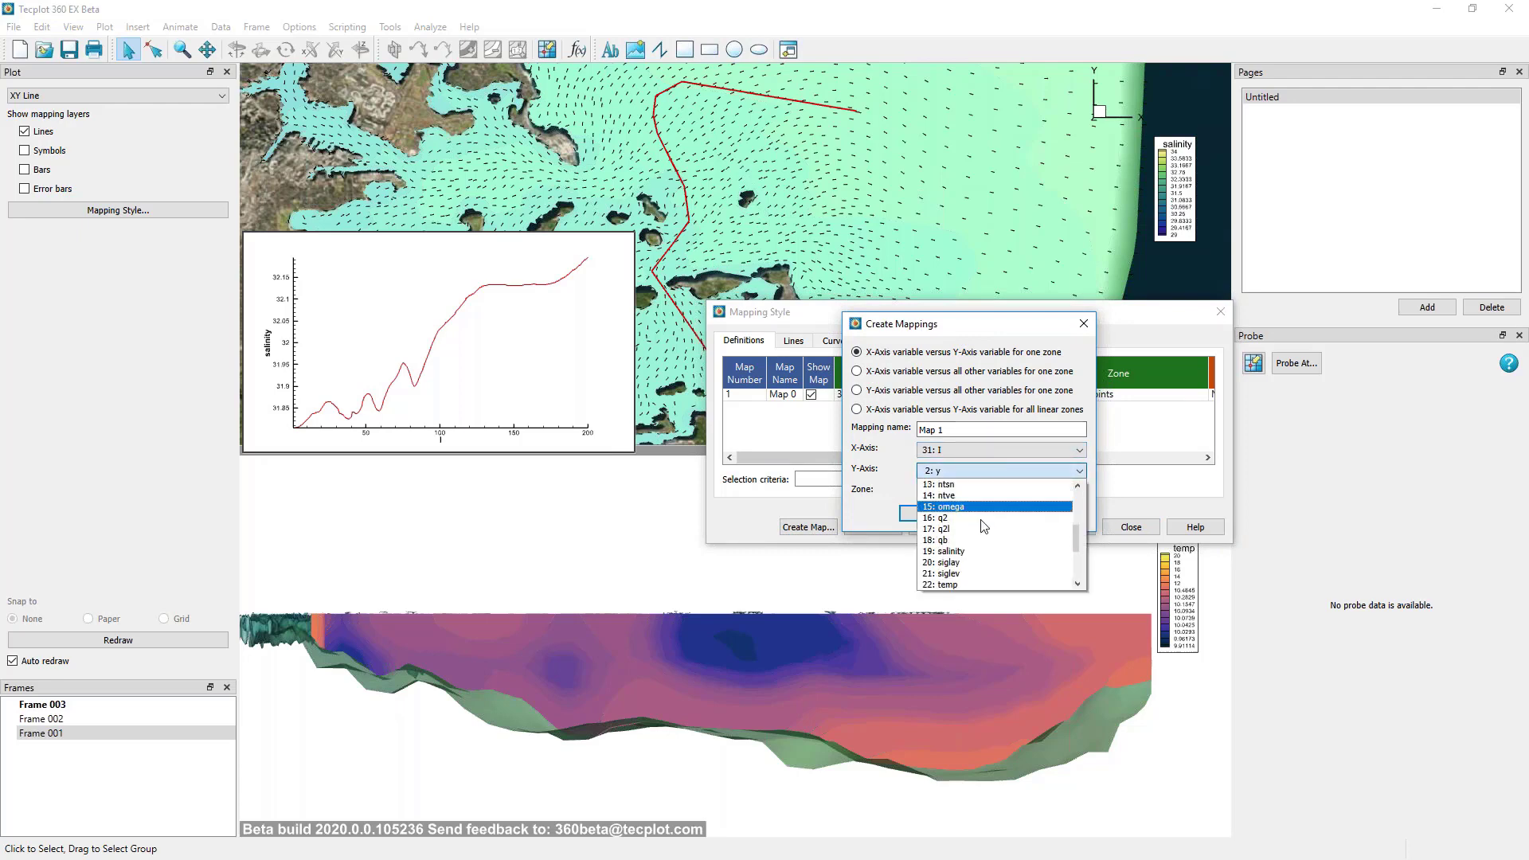
left_click(977, 584)
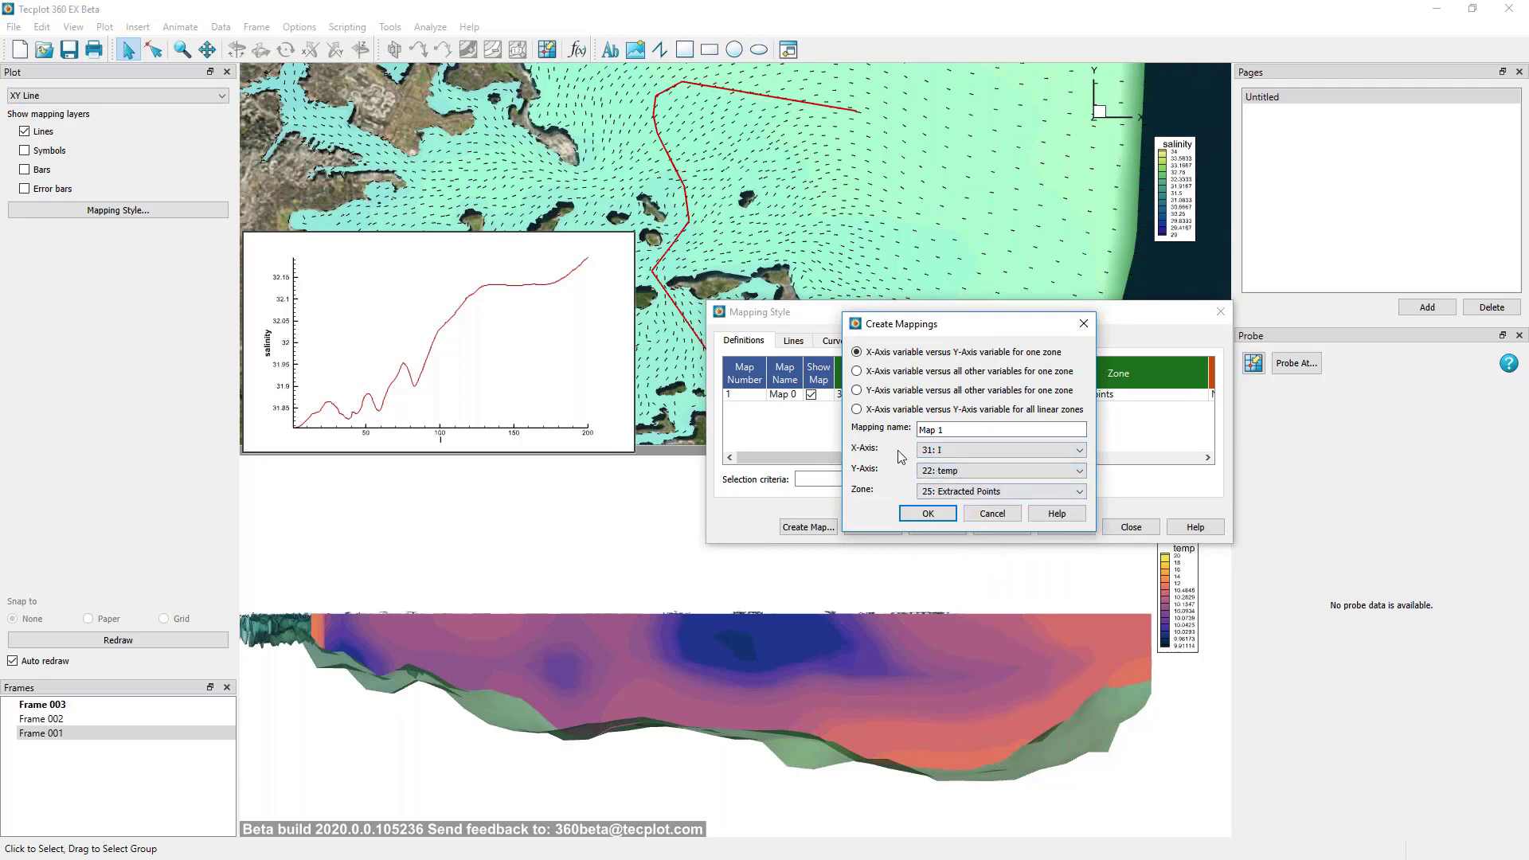
left_click(915, 515)
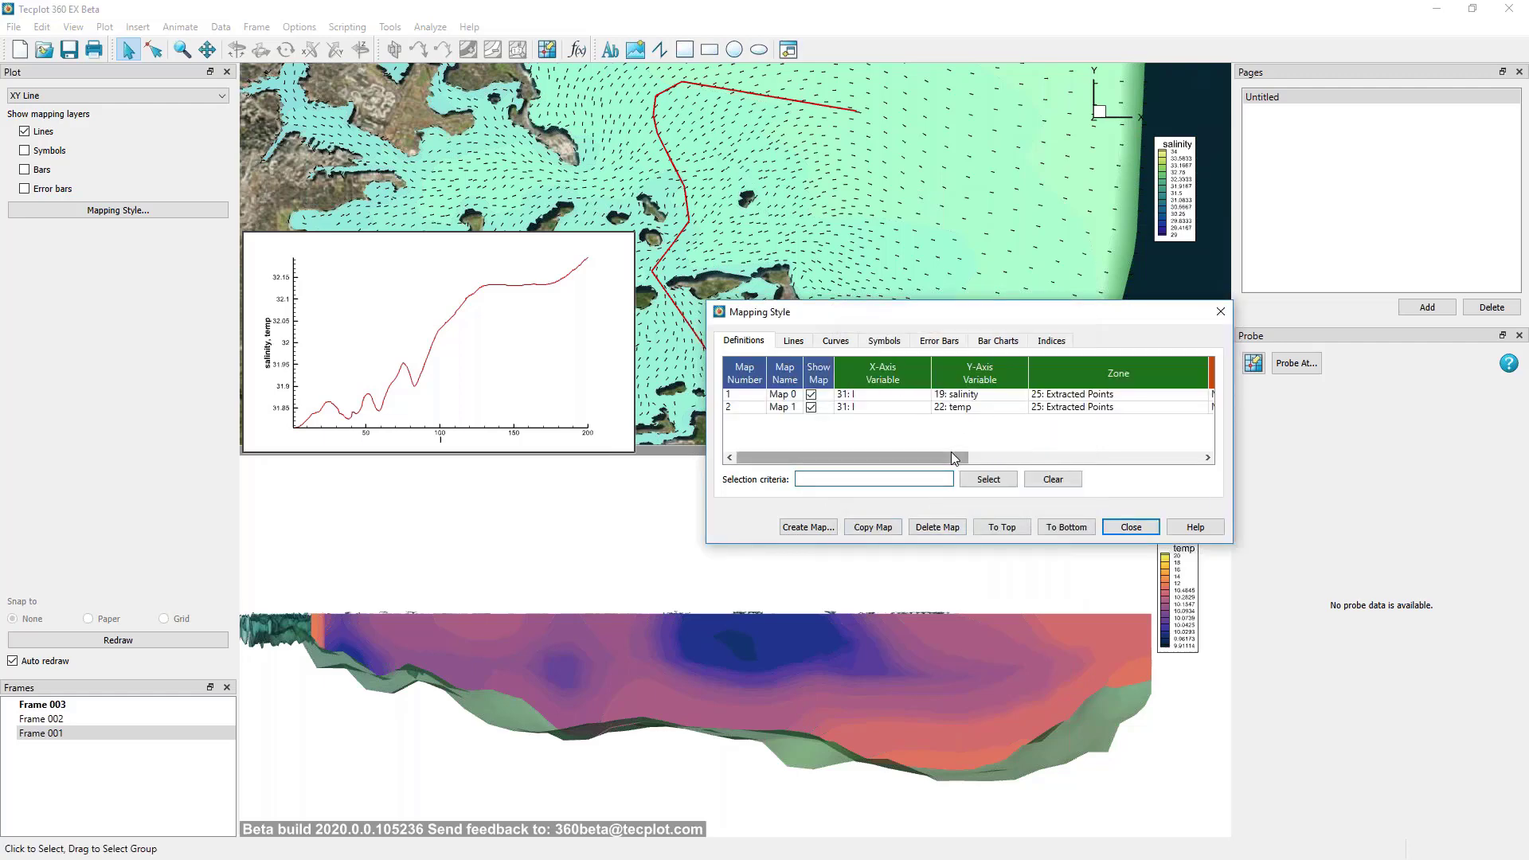
Assign the temp mapping to the Y2 axis and fit the line plot to its data.
left_click(468, 370)
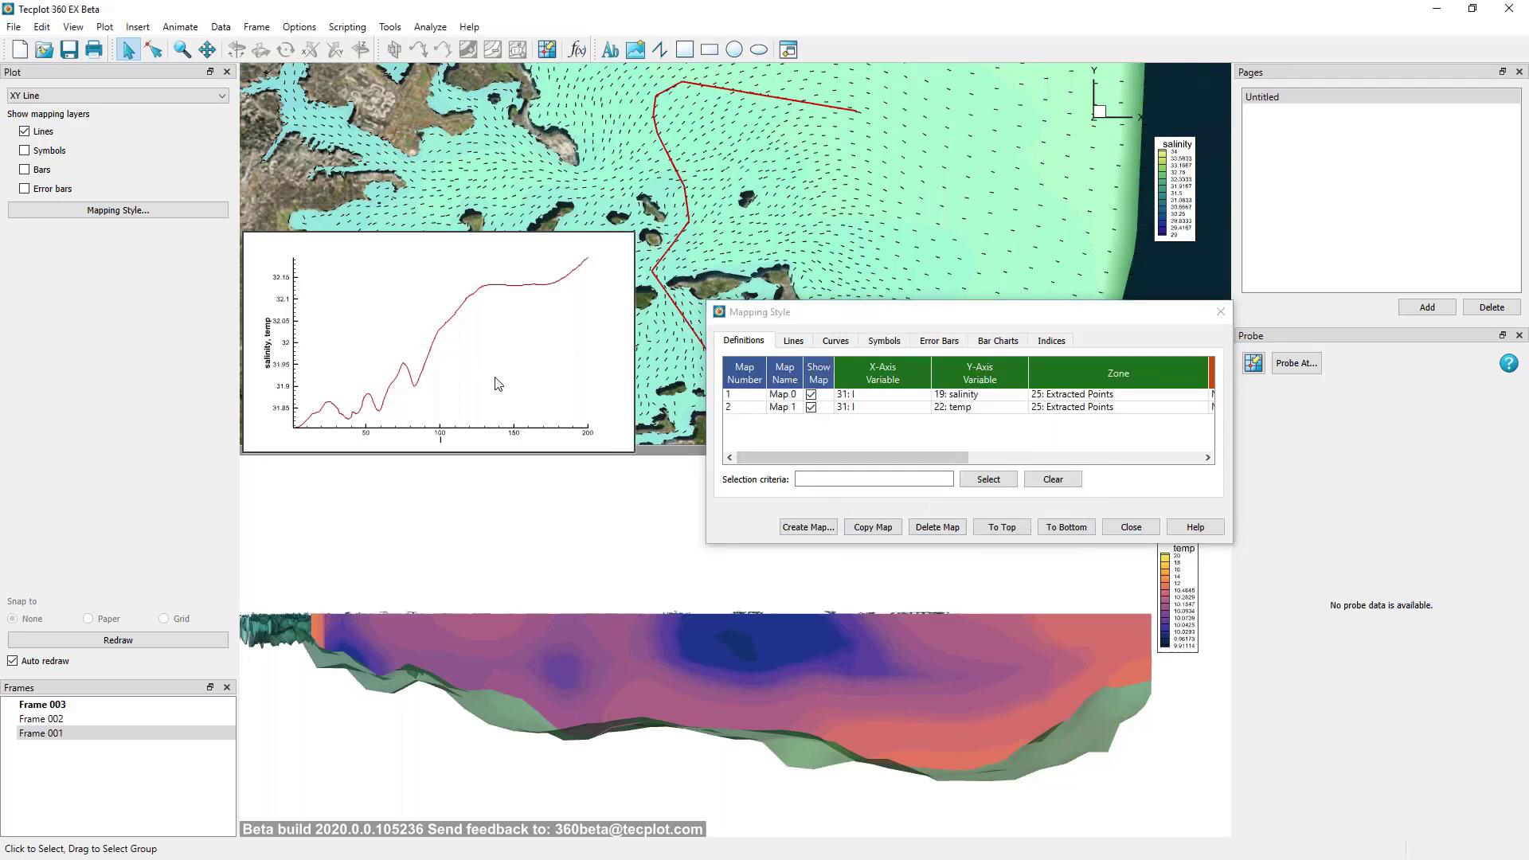
key("ctrl+f")
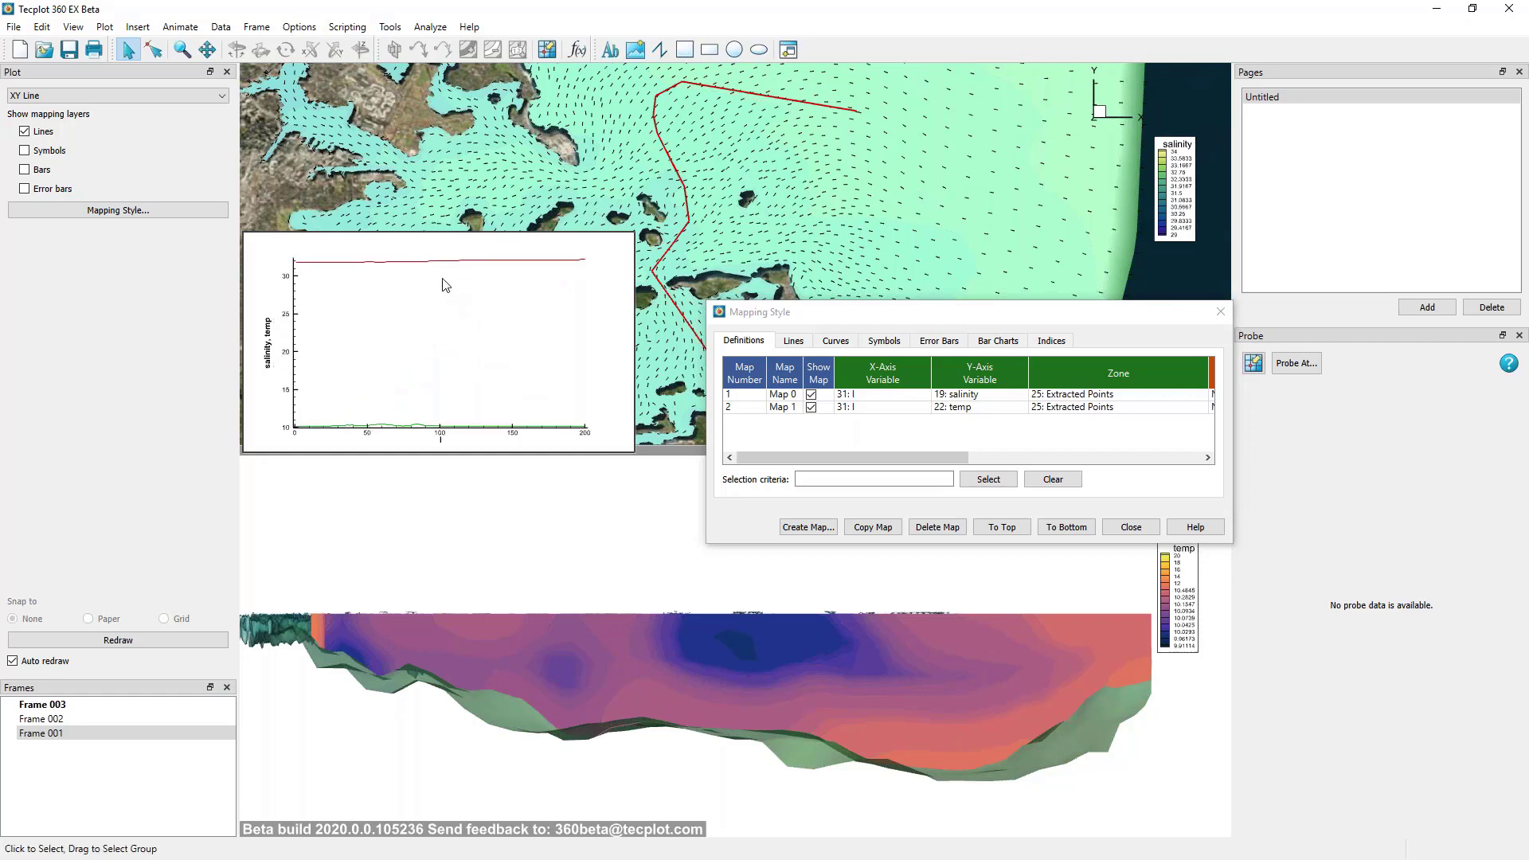
scroll(510, 328, "down", 4)
scroll(408, 394, "down", 1)
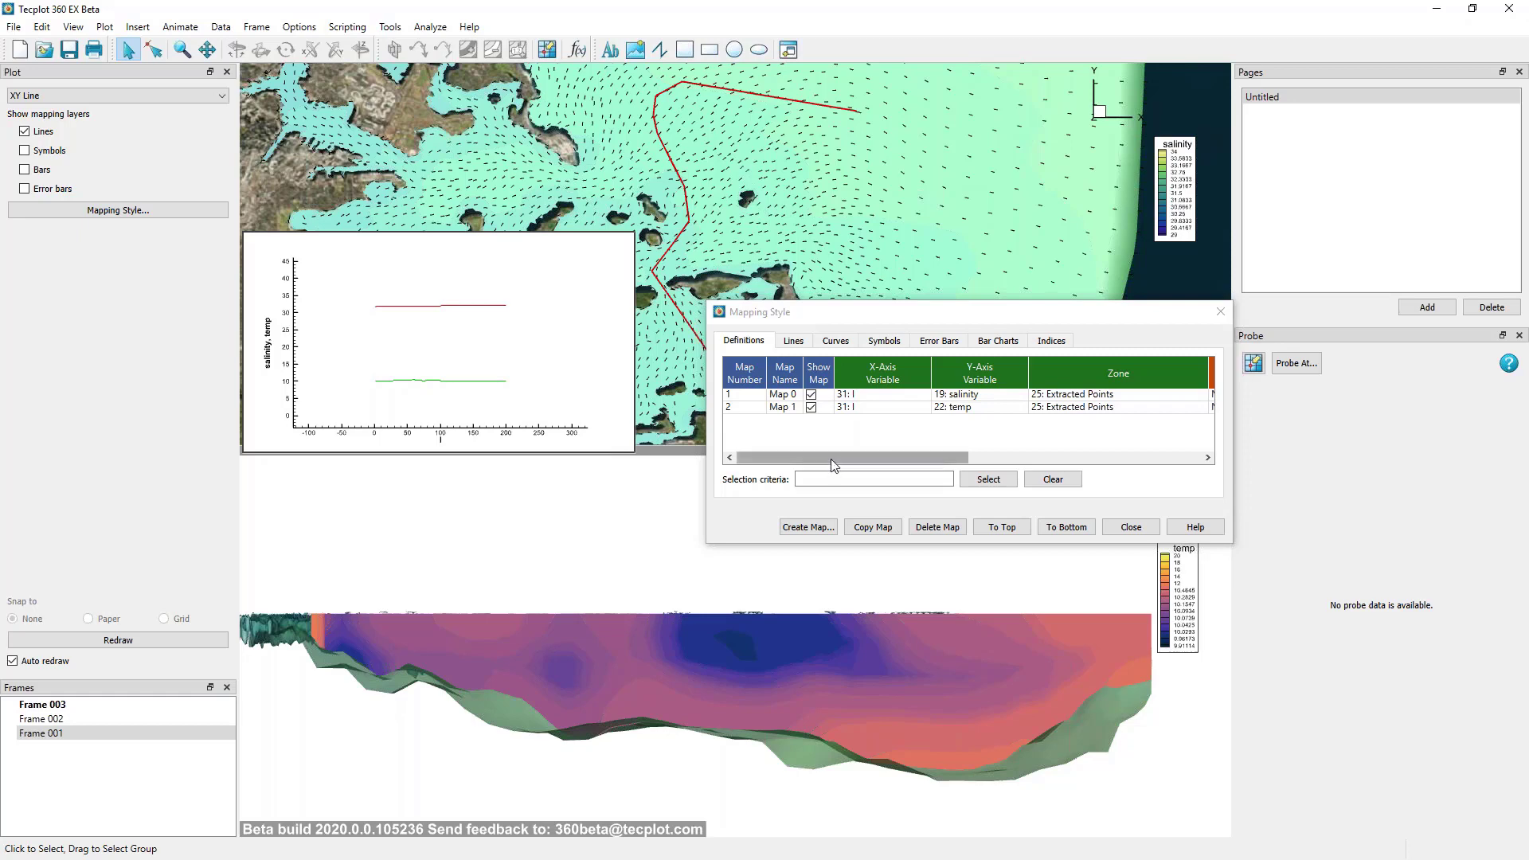
left_click_drag(830, 458, 1087, 462)
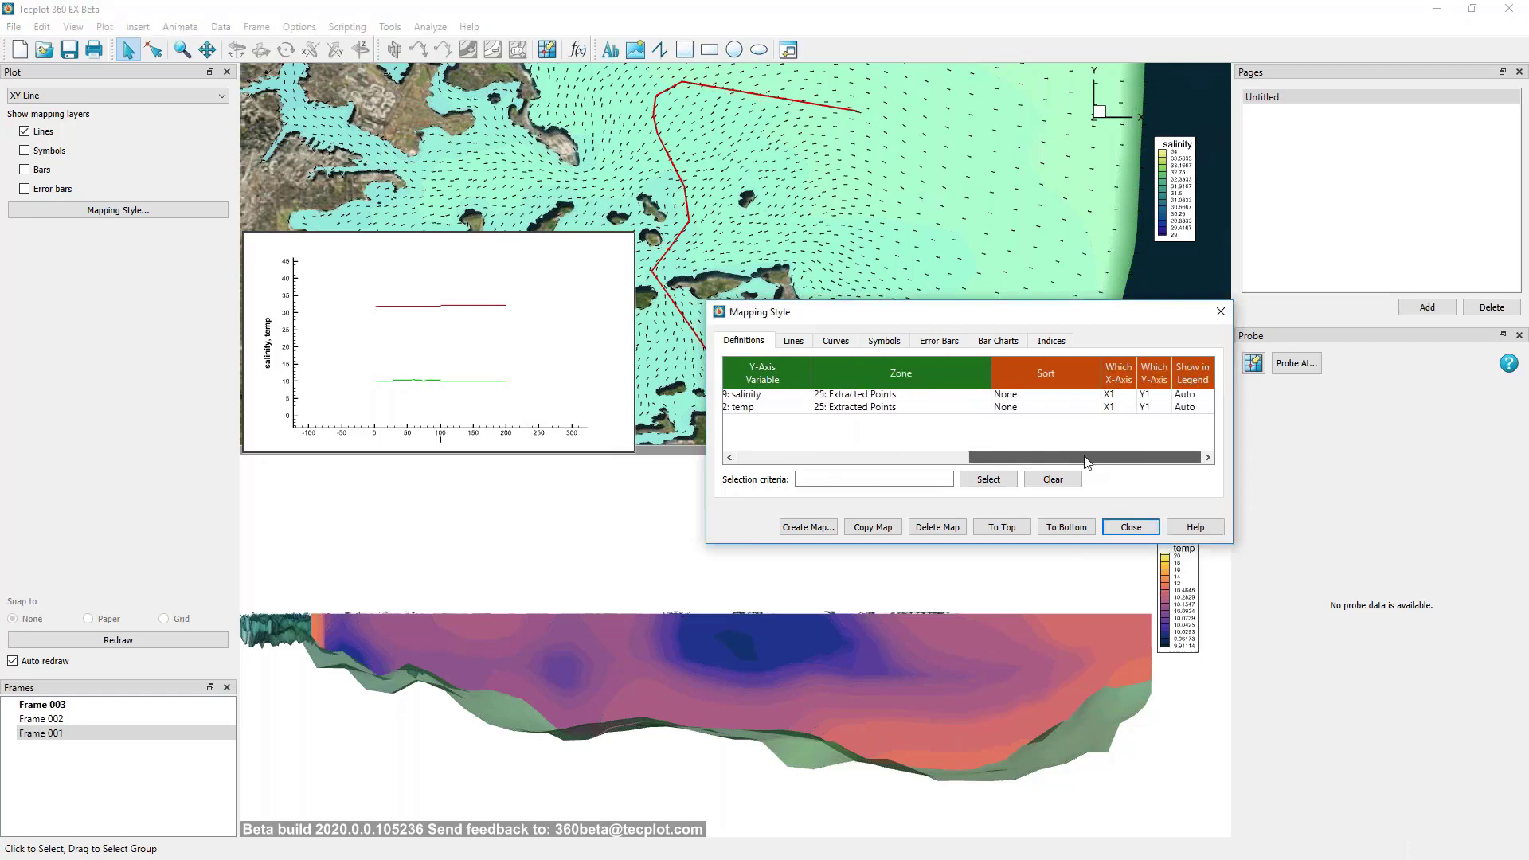
left_click(1147, 407)
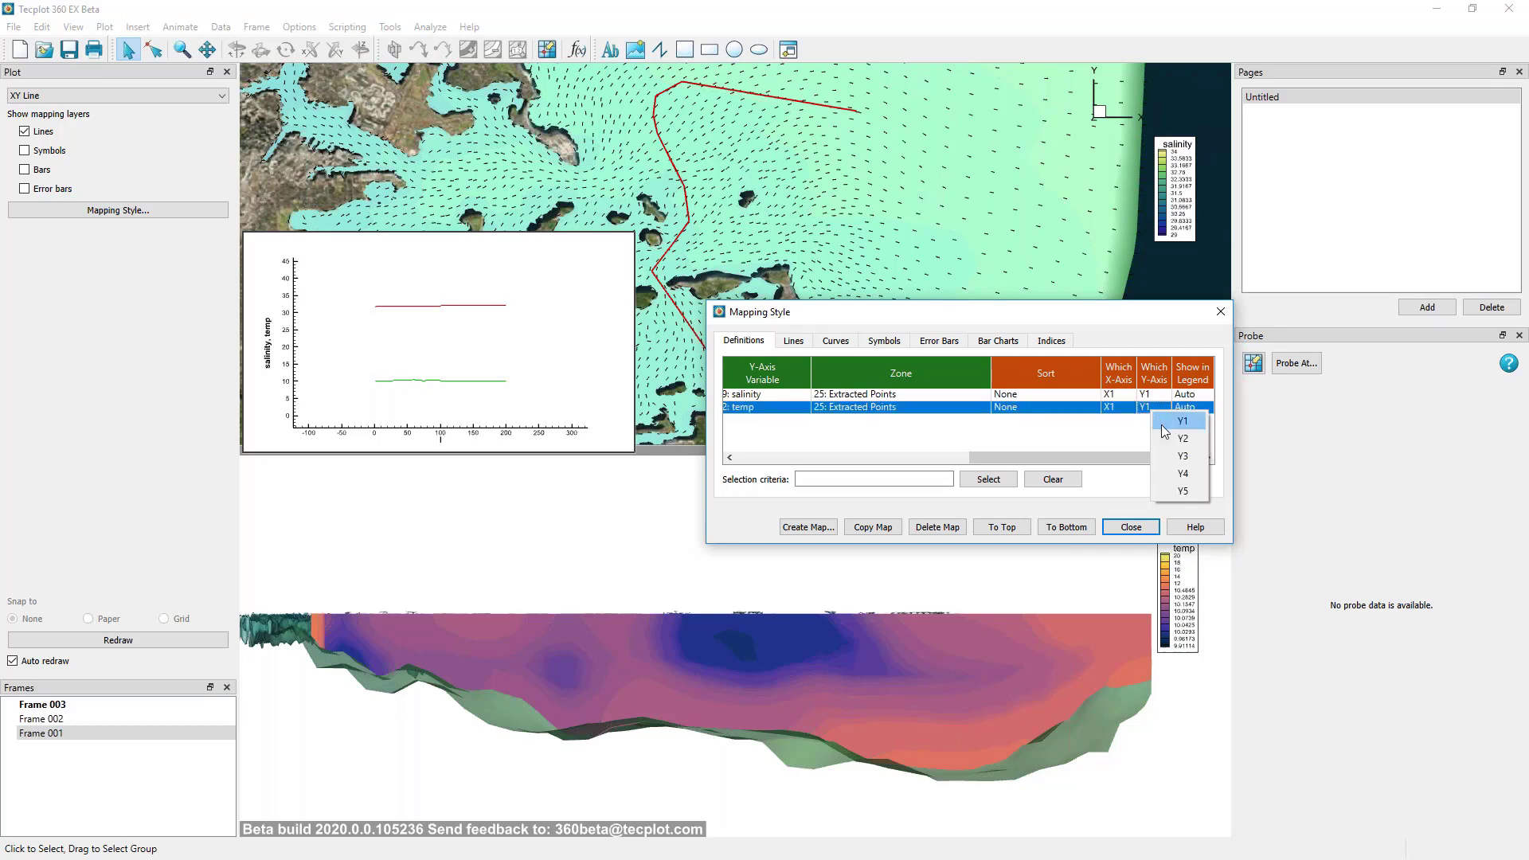
left_click(1164, 438)
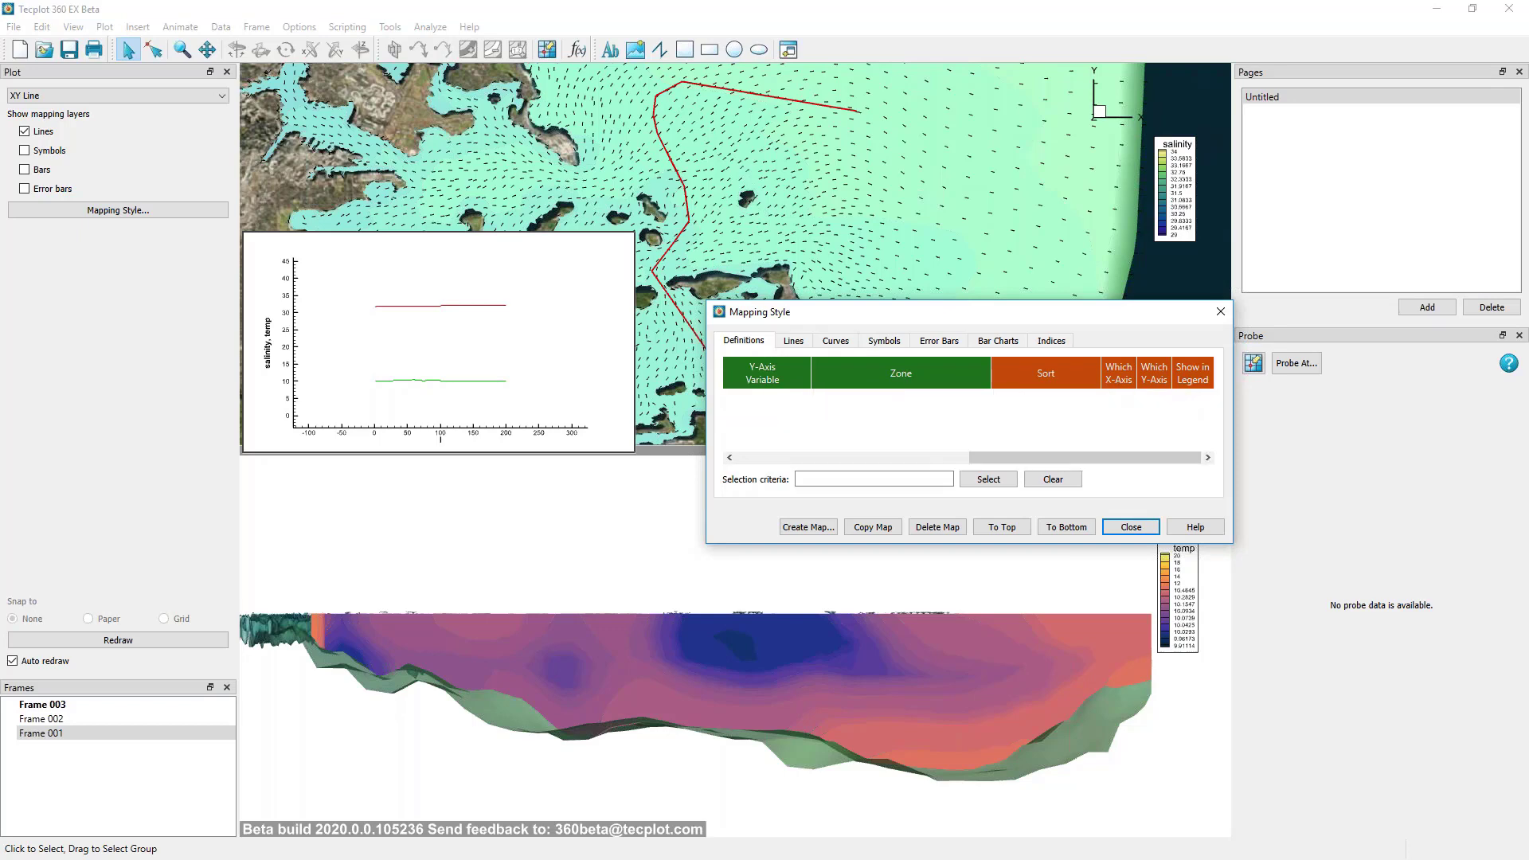
left_click(501, 333)
key("ctrl+f")
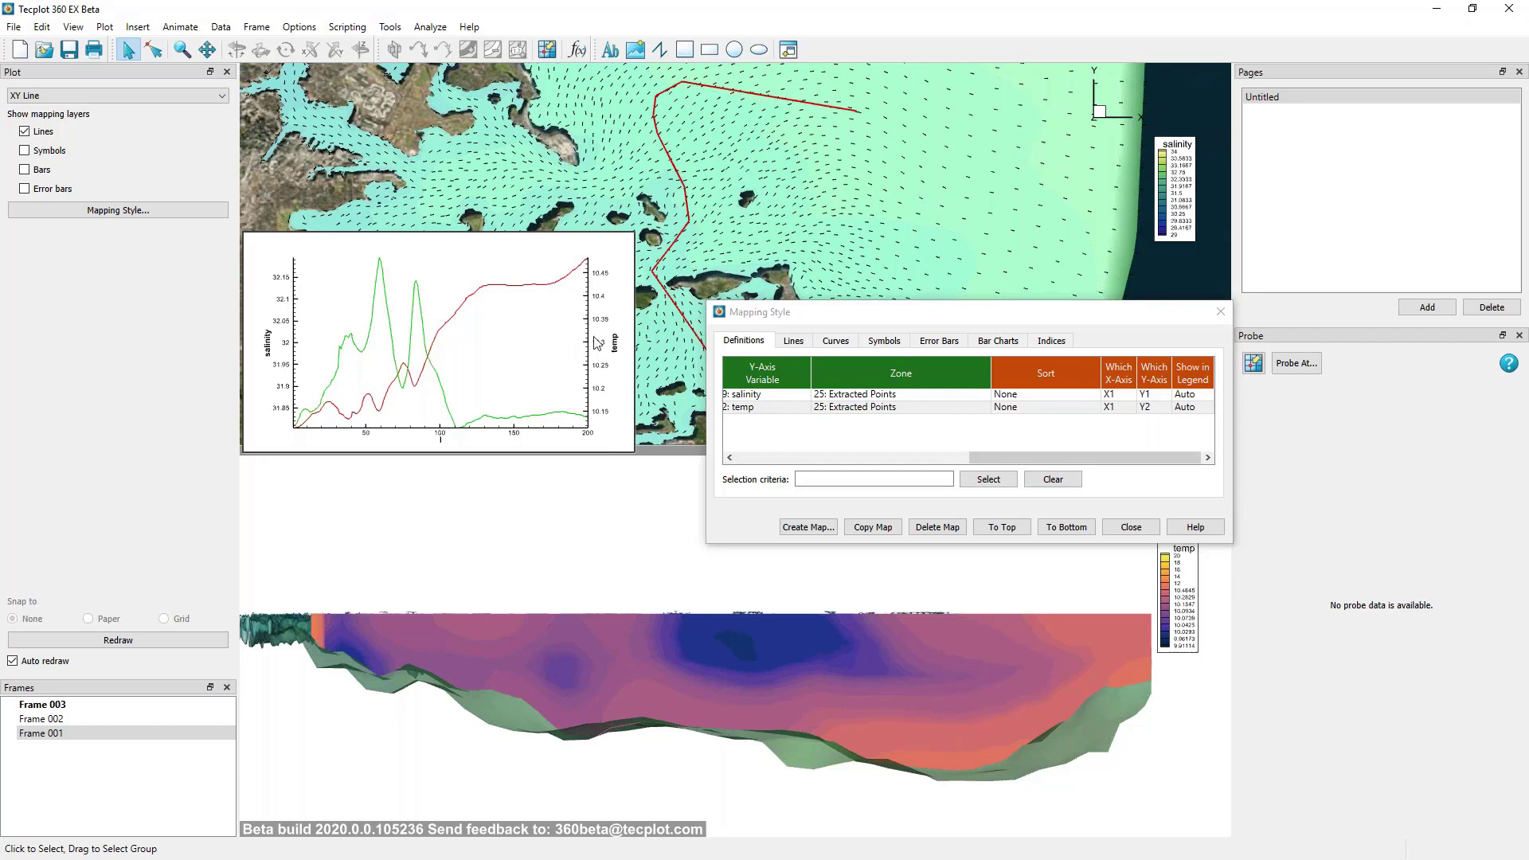
Set the line color of the temp mapping to blue.
left_click_drag(1096, 458, 809, 460)
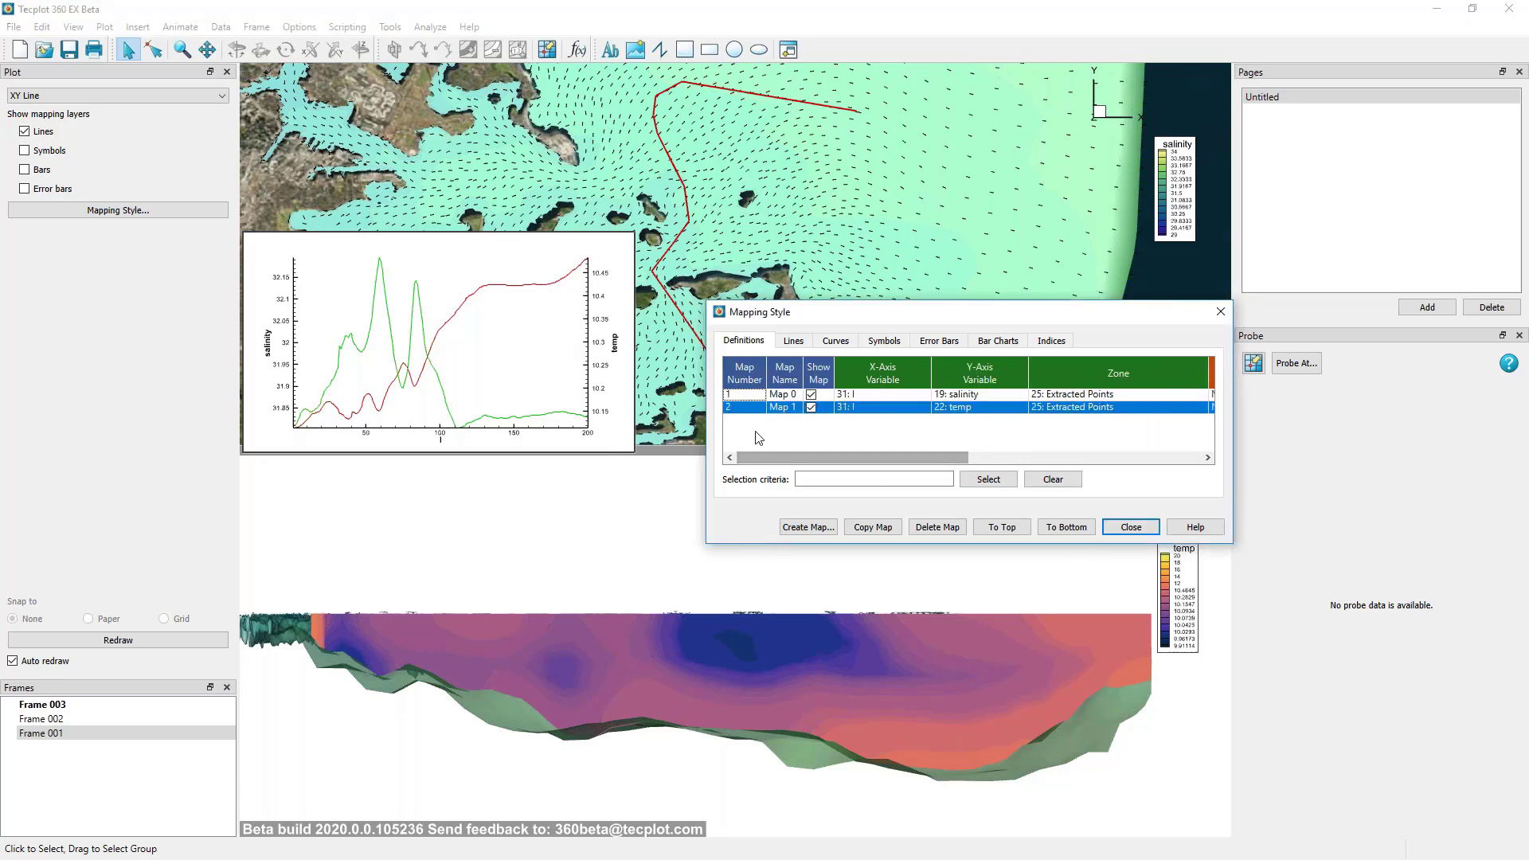
left_click(792, 342)
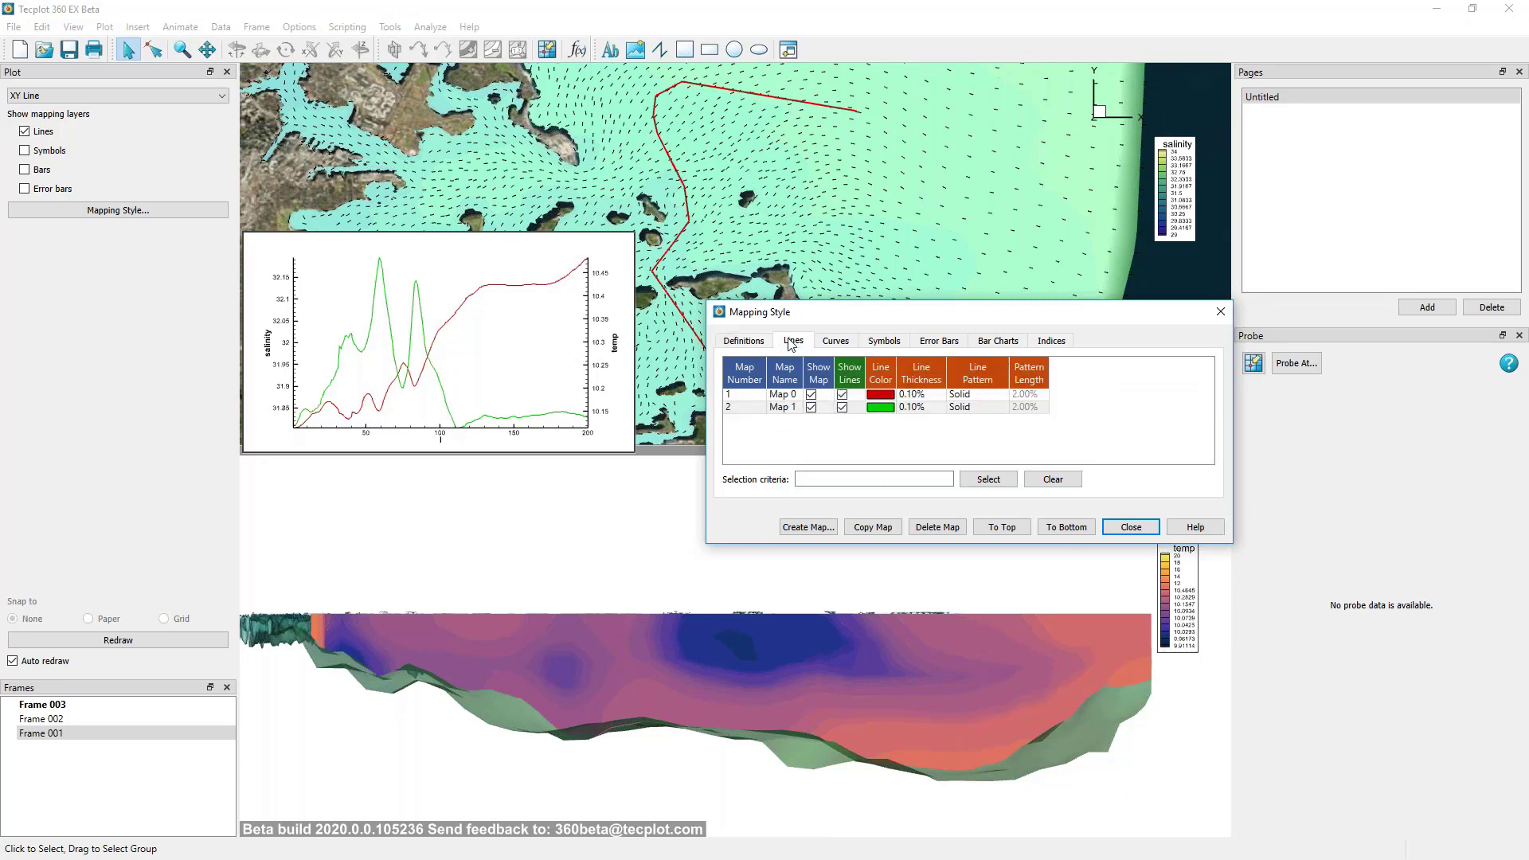
double_click(883, 407)
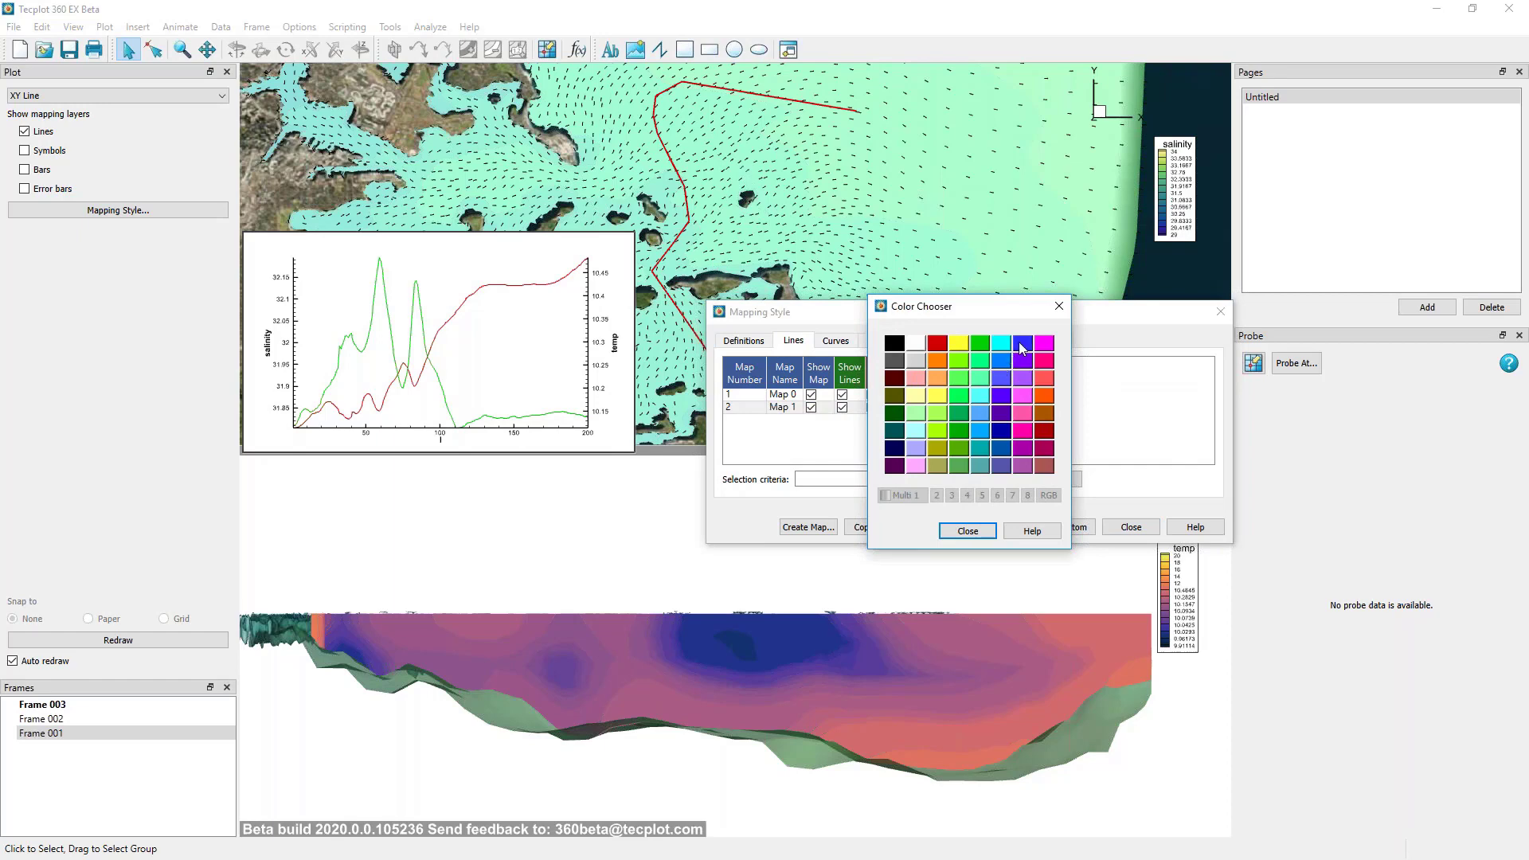
left_click(1022, 344)
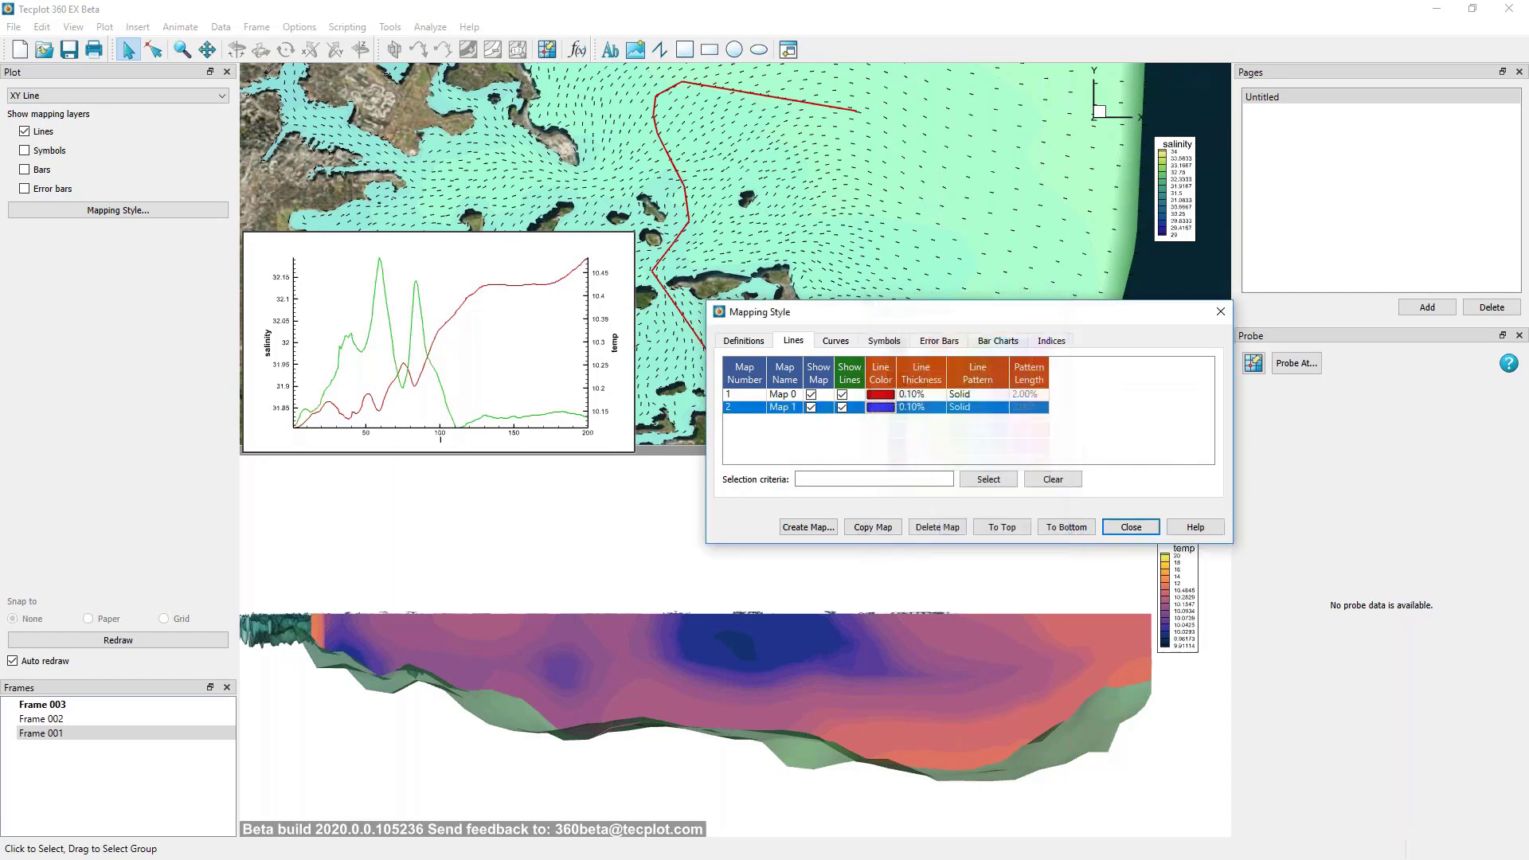
Set the line color of the salinity mapping to orange directly from its curve in the line plot.
right_click(472, 298)
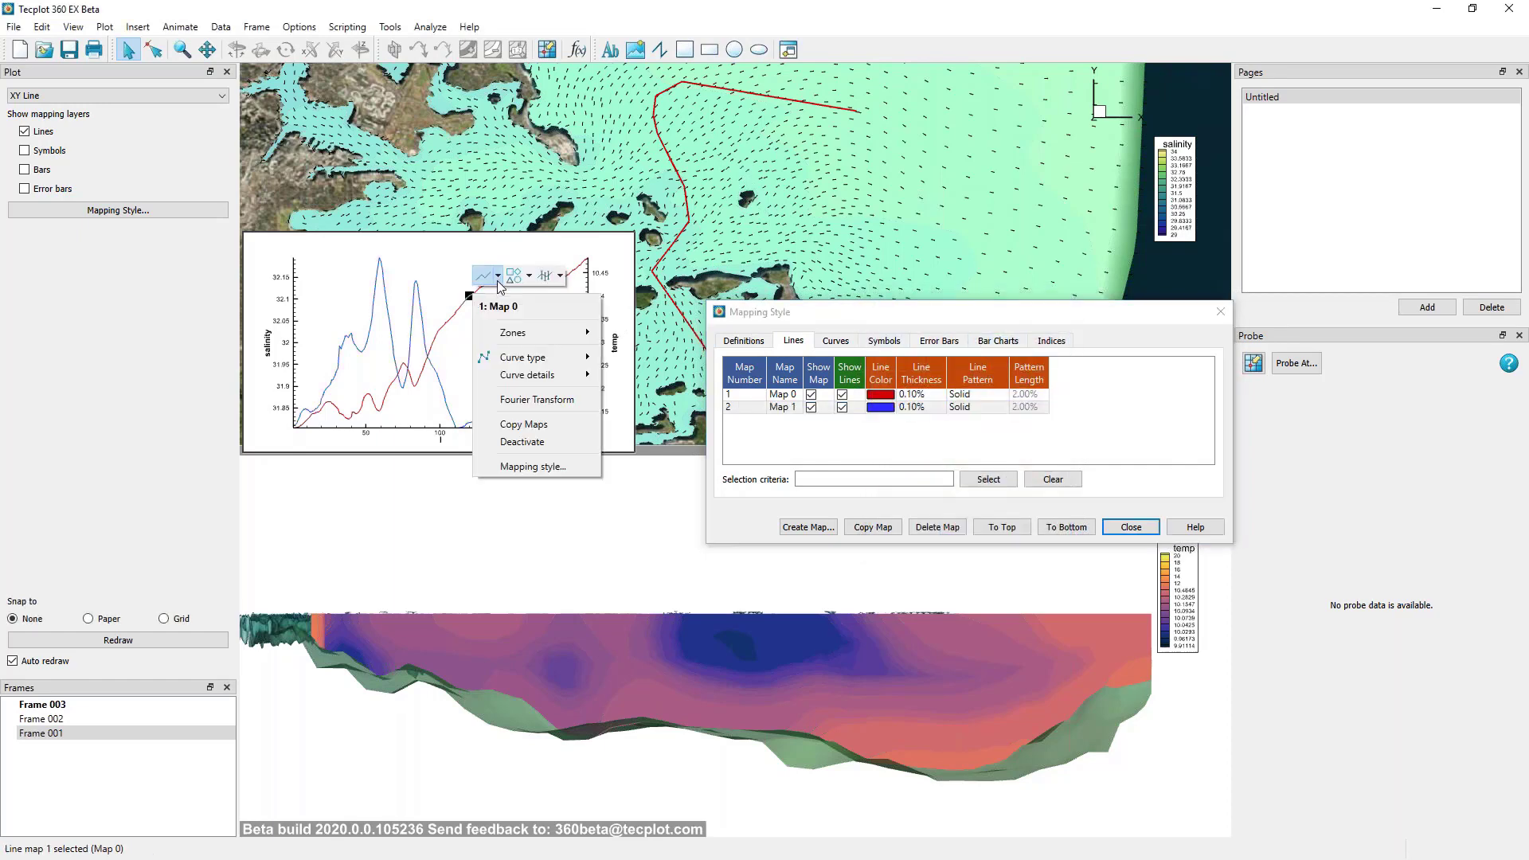
left_click(498, 276)
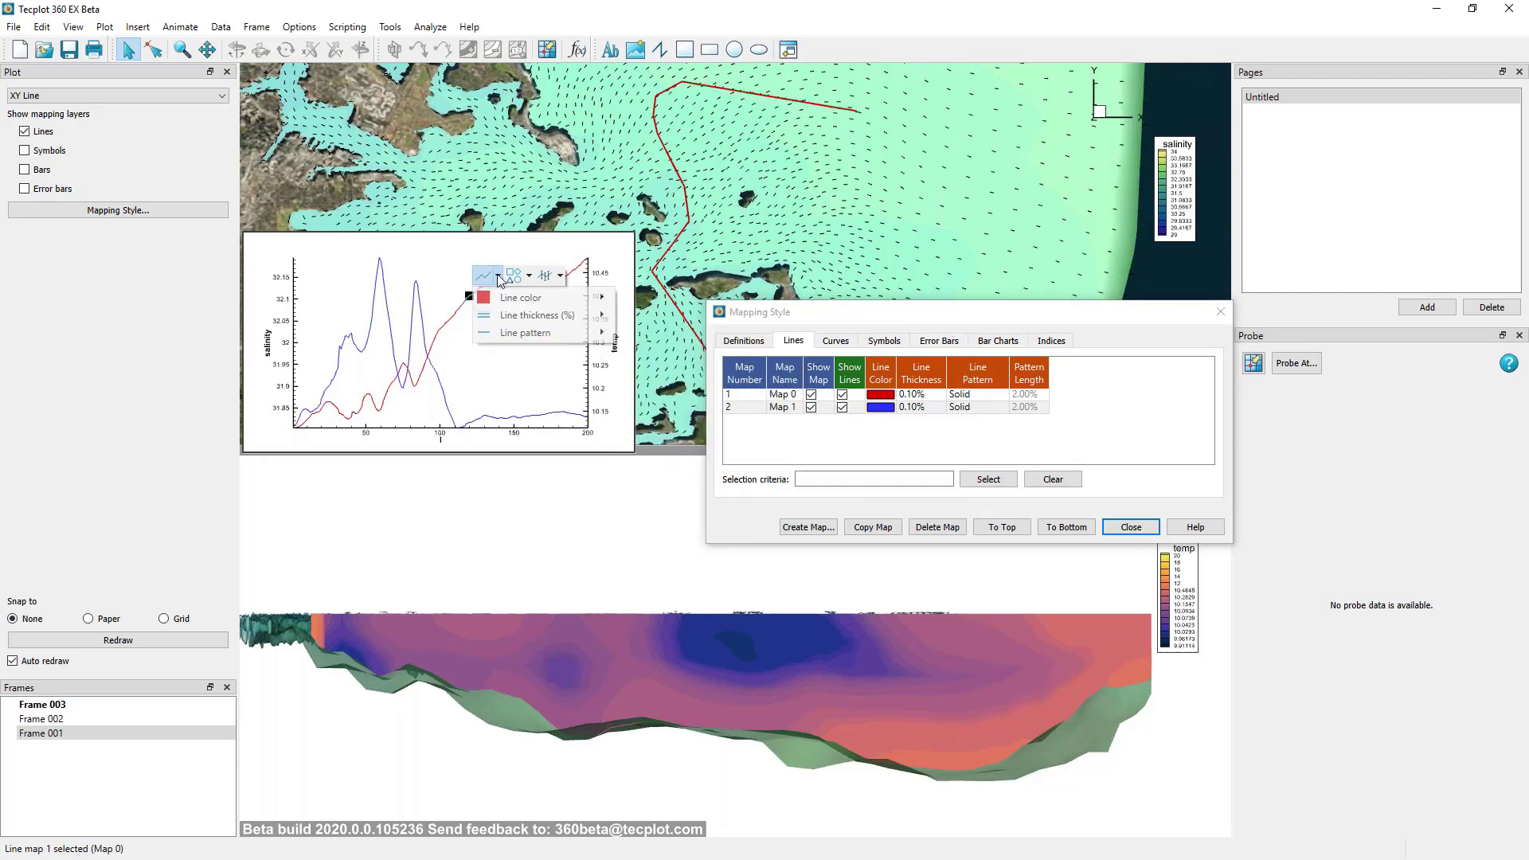
mouse_move(511, 304)
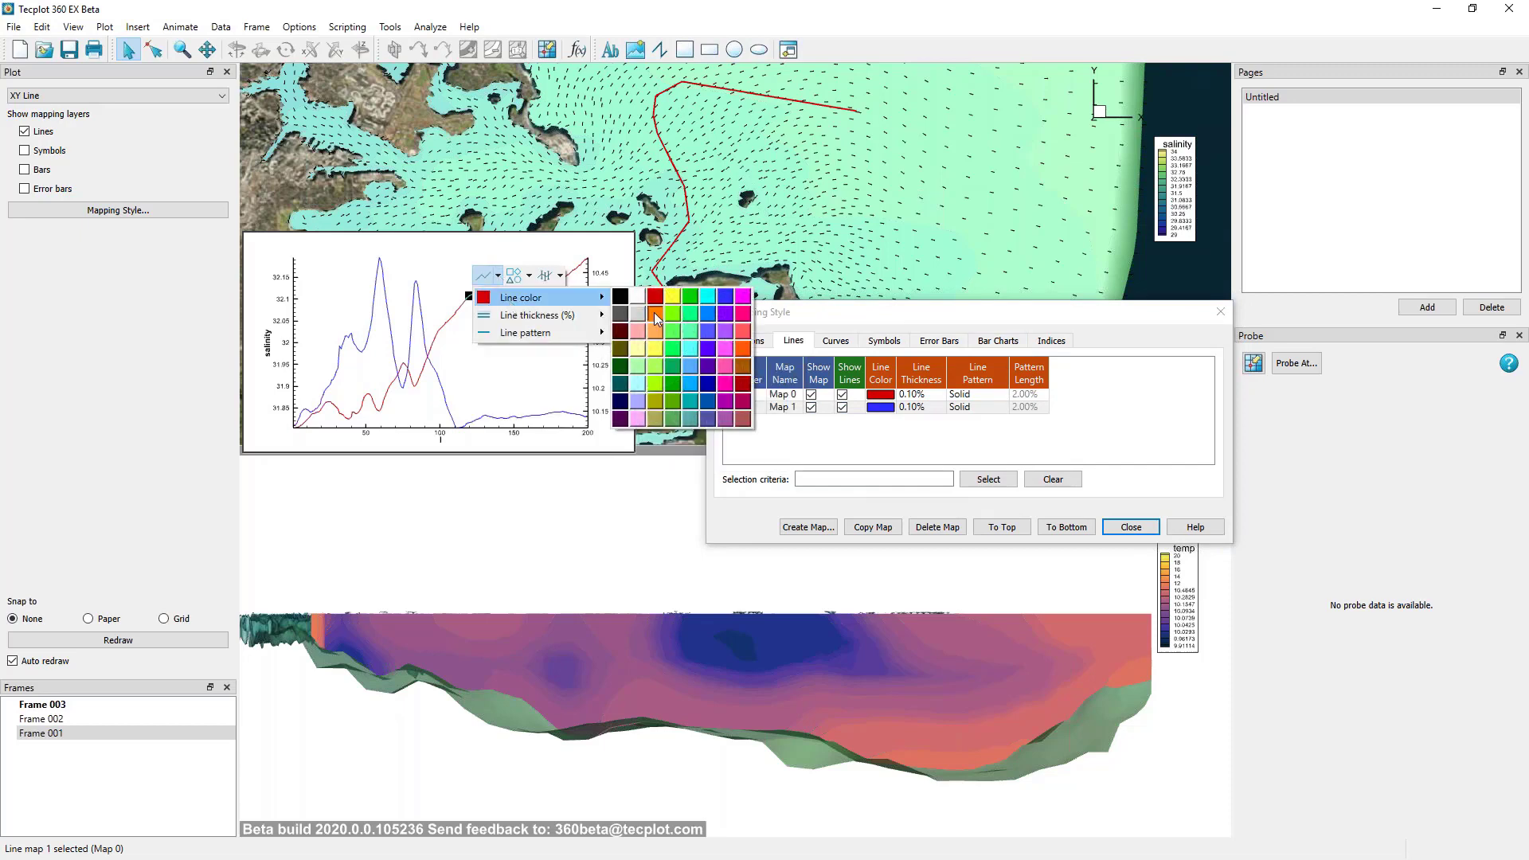
left_click(654, 313)
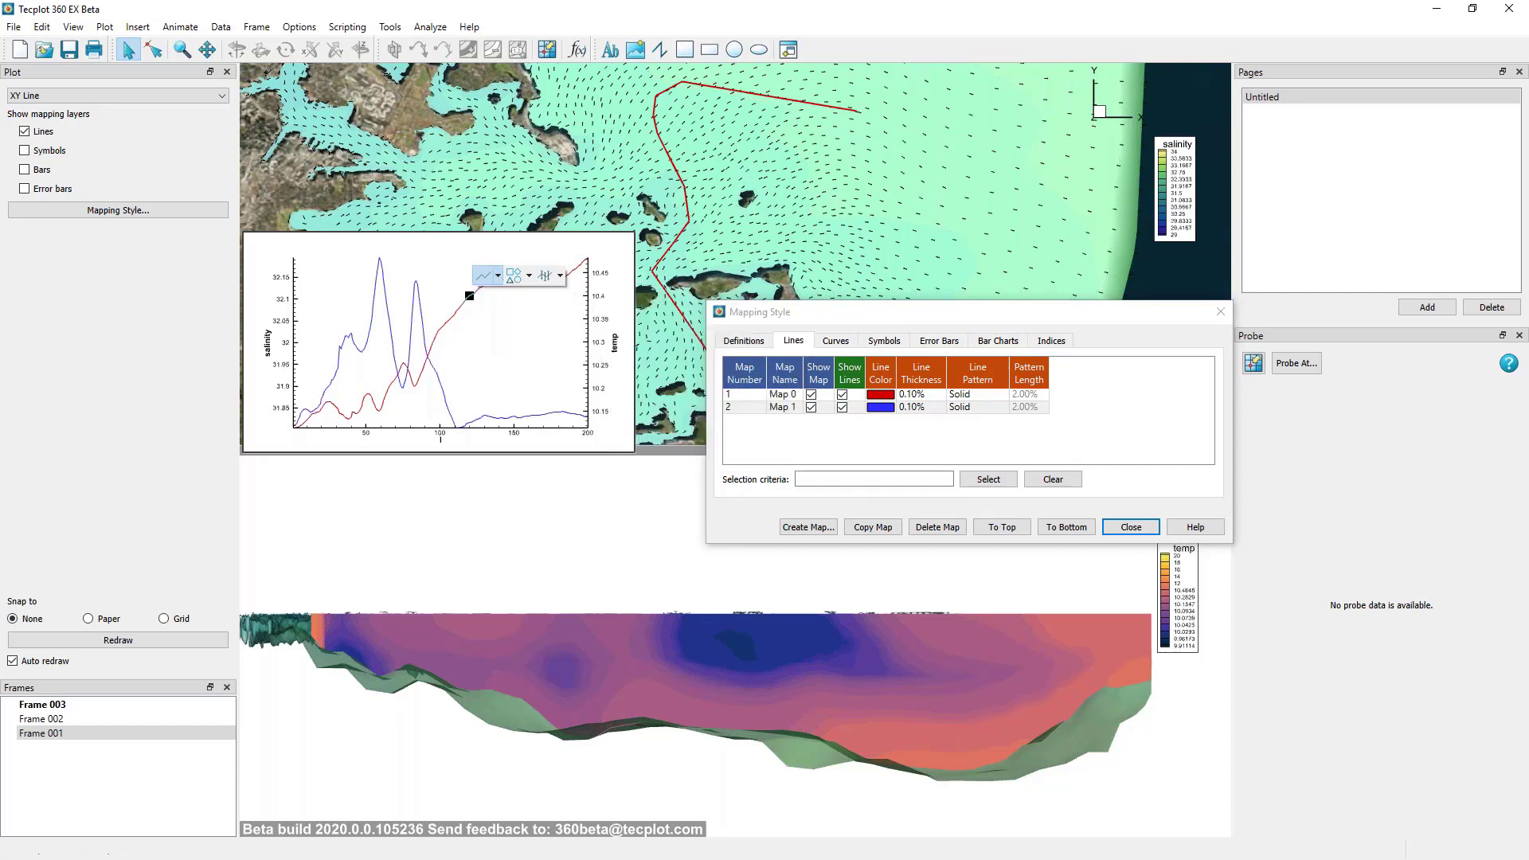
Set the line pattern of the temp mapping to Dashed.
left_click(958, 408)
left_click(1028, 437)
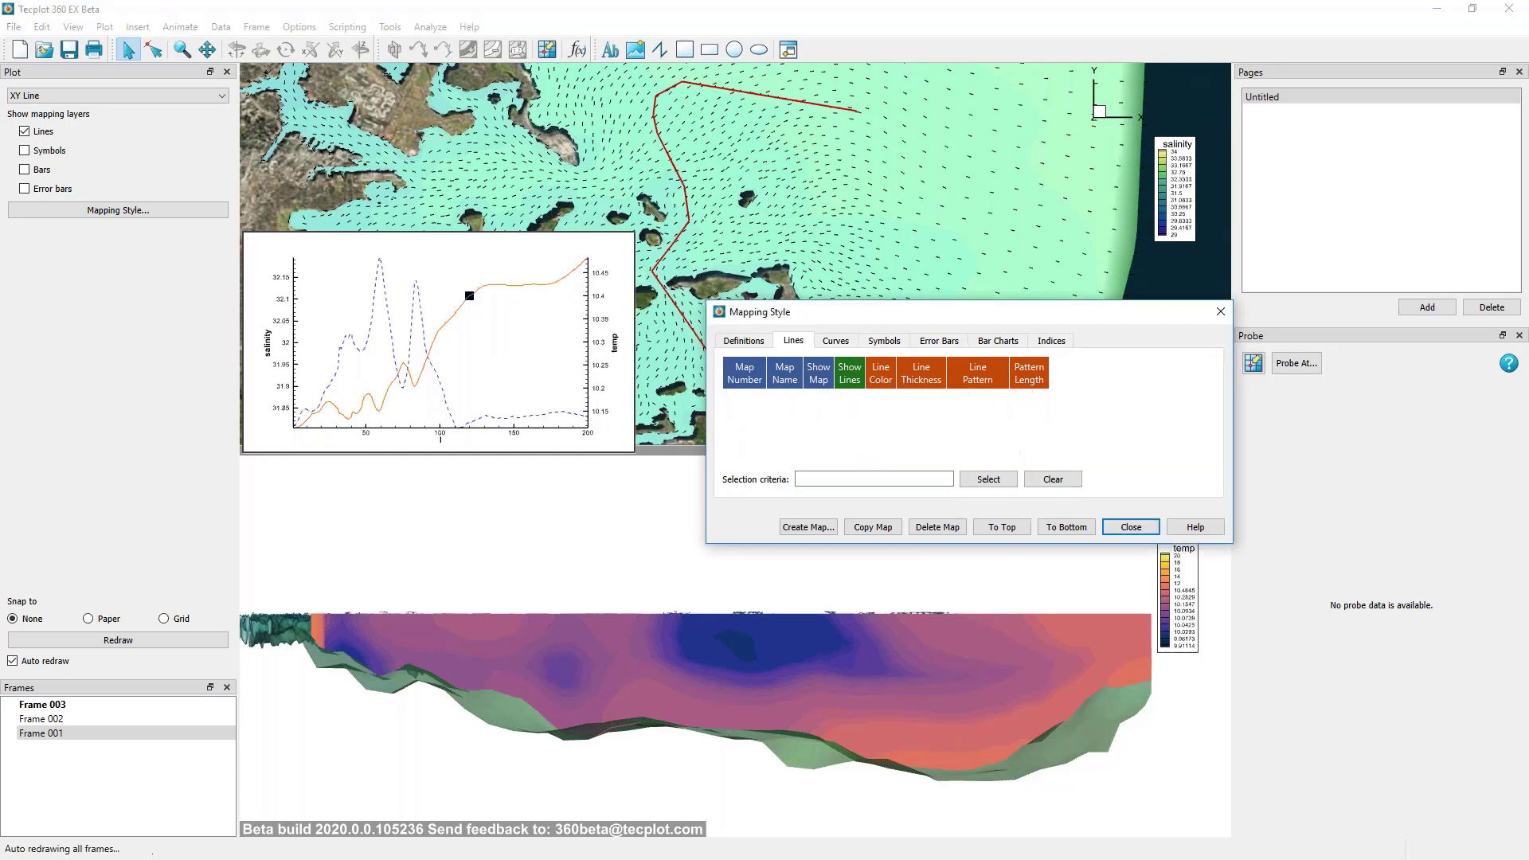
left_click(523, 344)
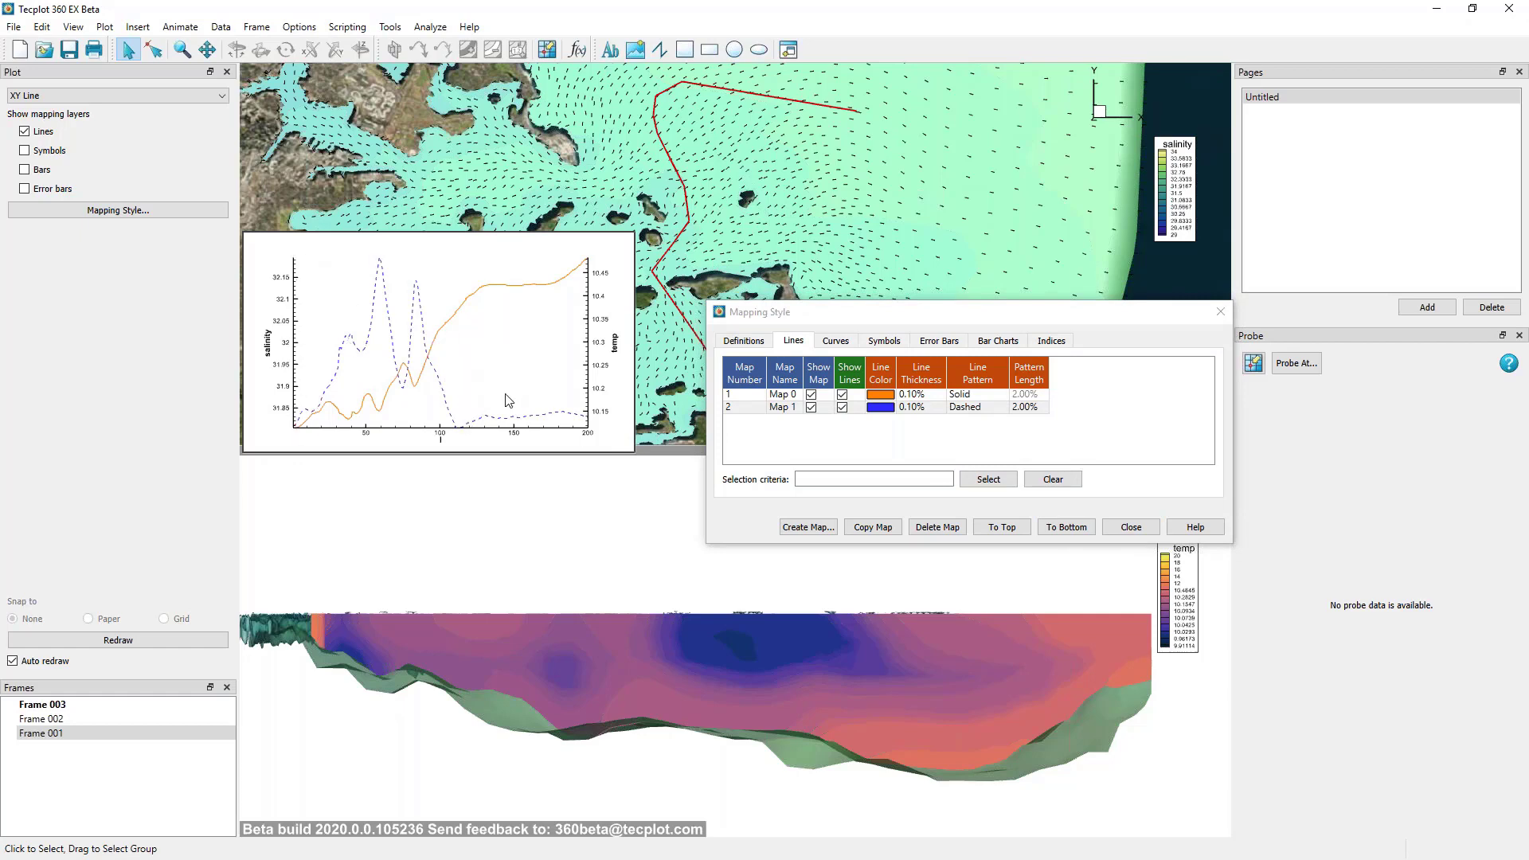
Show the line legend and move it to the upper edge of the line plot, between the temp peaks and the Y2 axis.
left_click(107, 27)
left_click(109, 101)
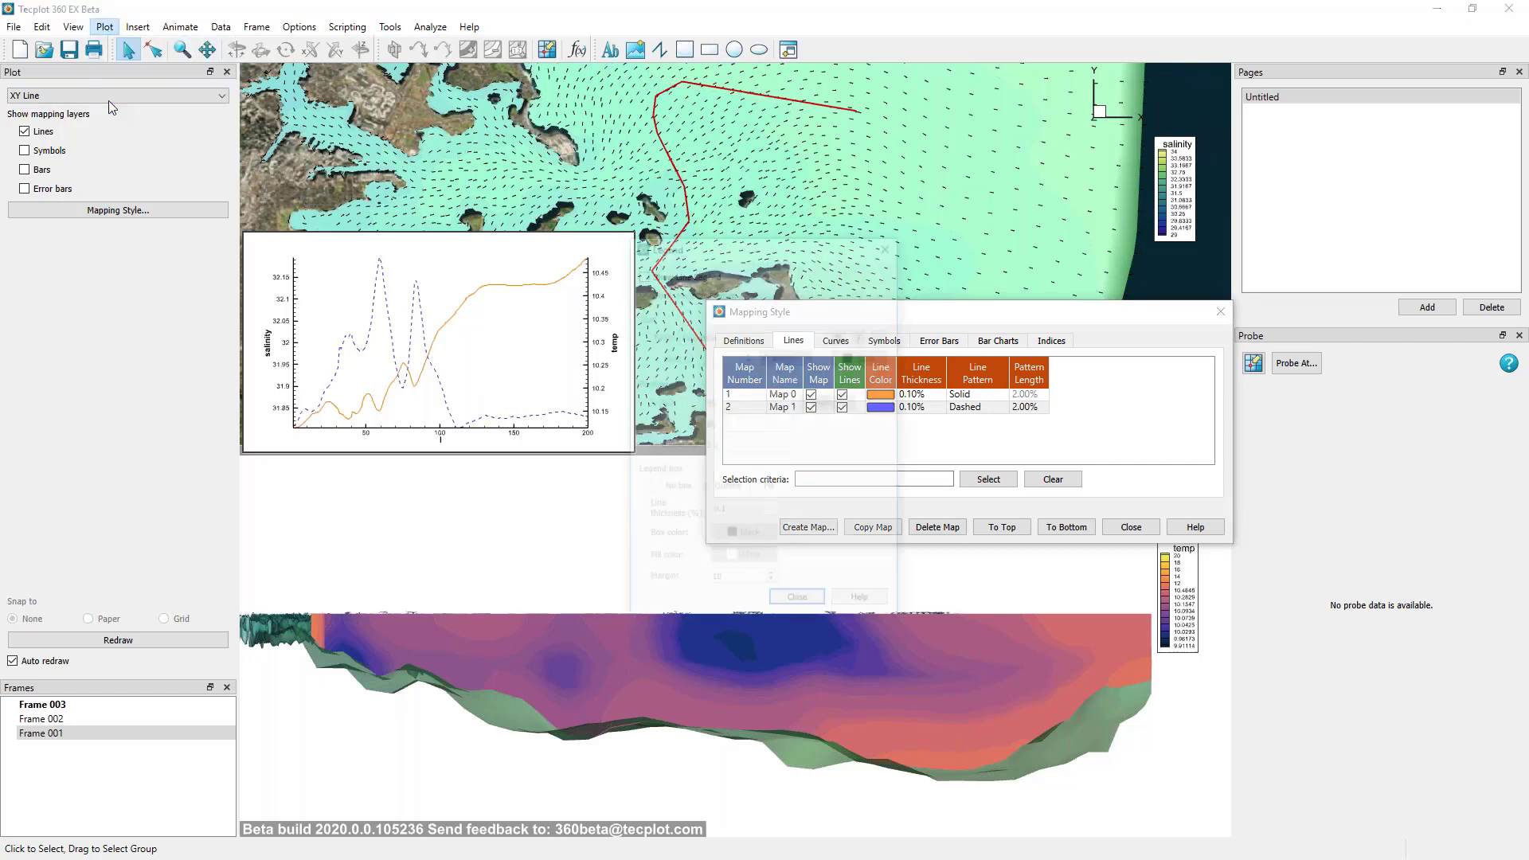
left_click(641, 273)
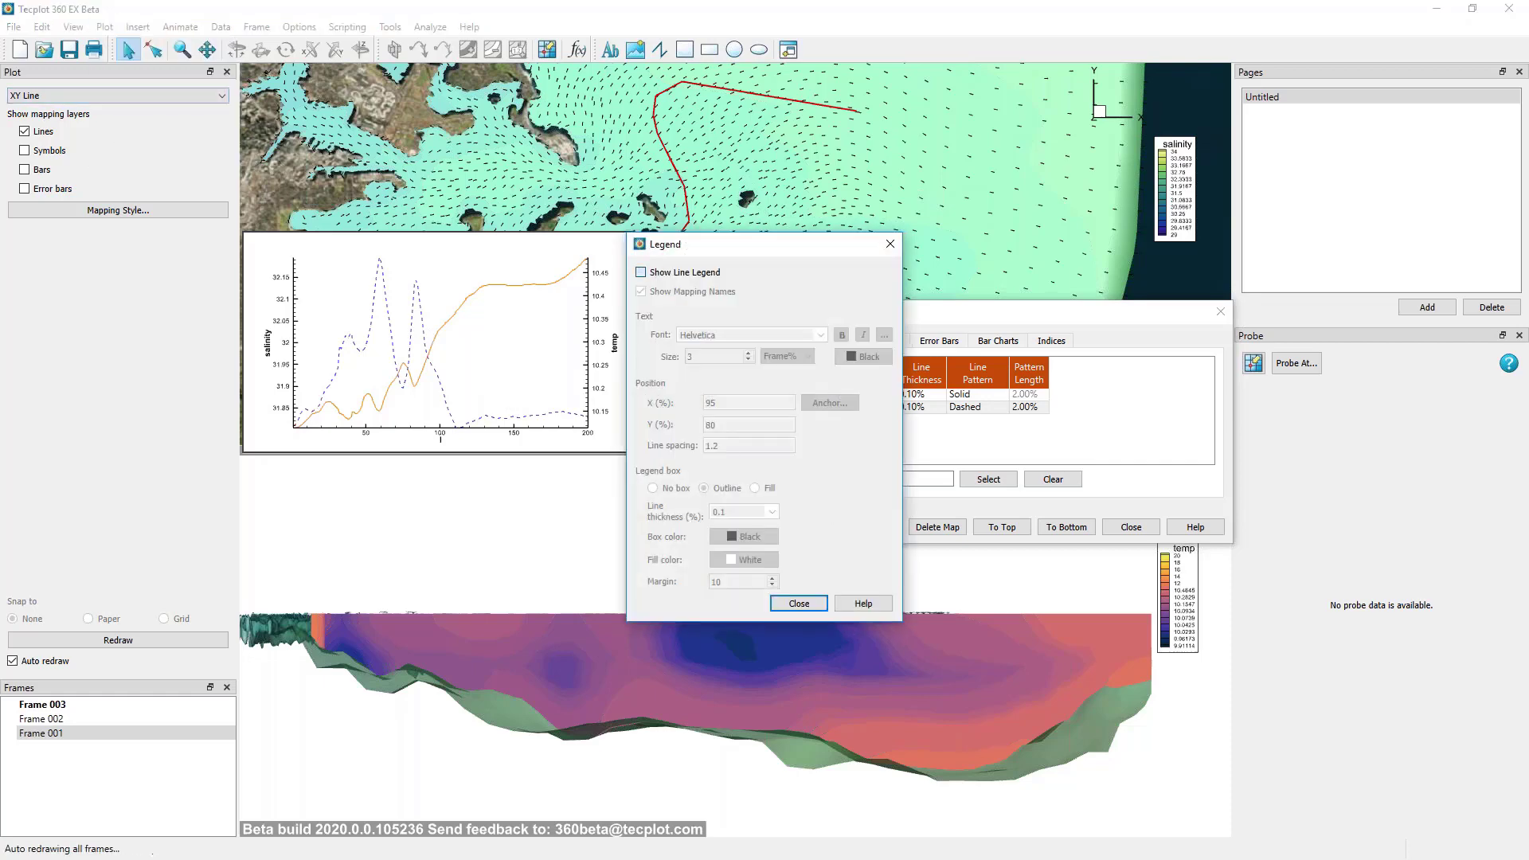
left_click(799, 603)
left_click_drag(591, 285, 518, 255)
left_click(781, 430)
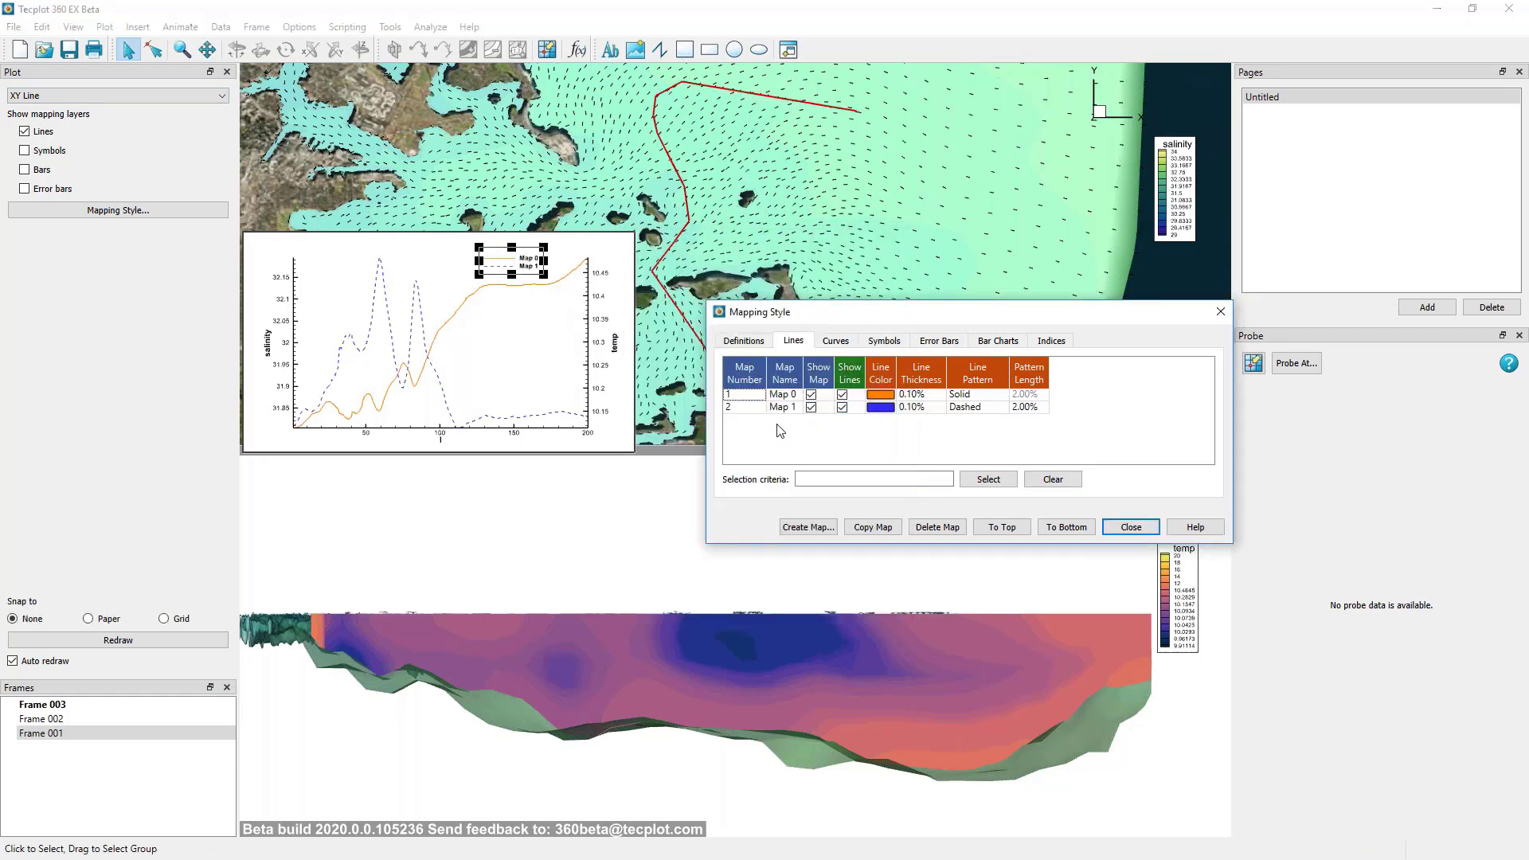
left_click(522, 347)
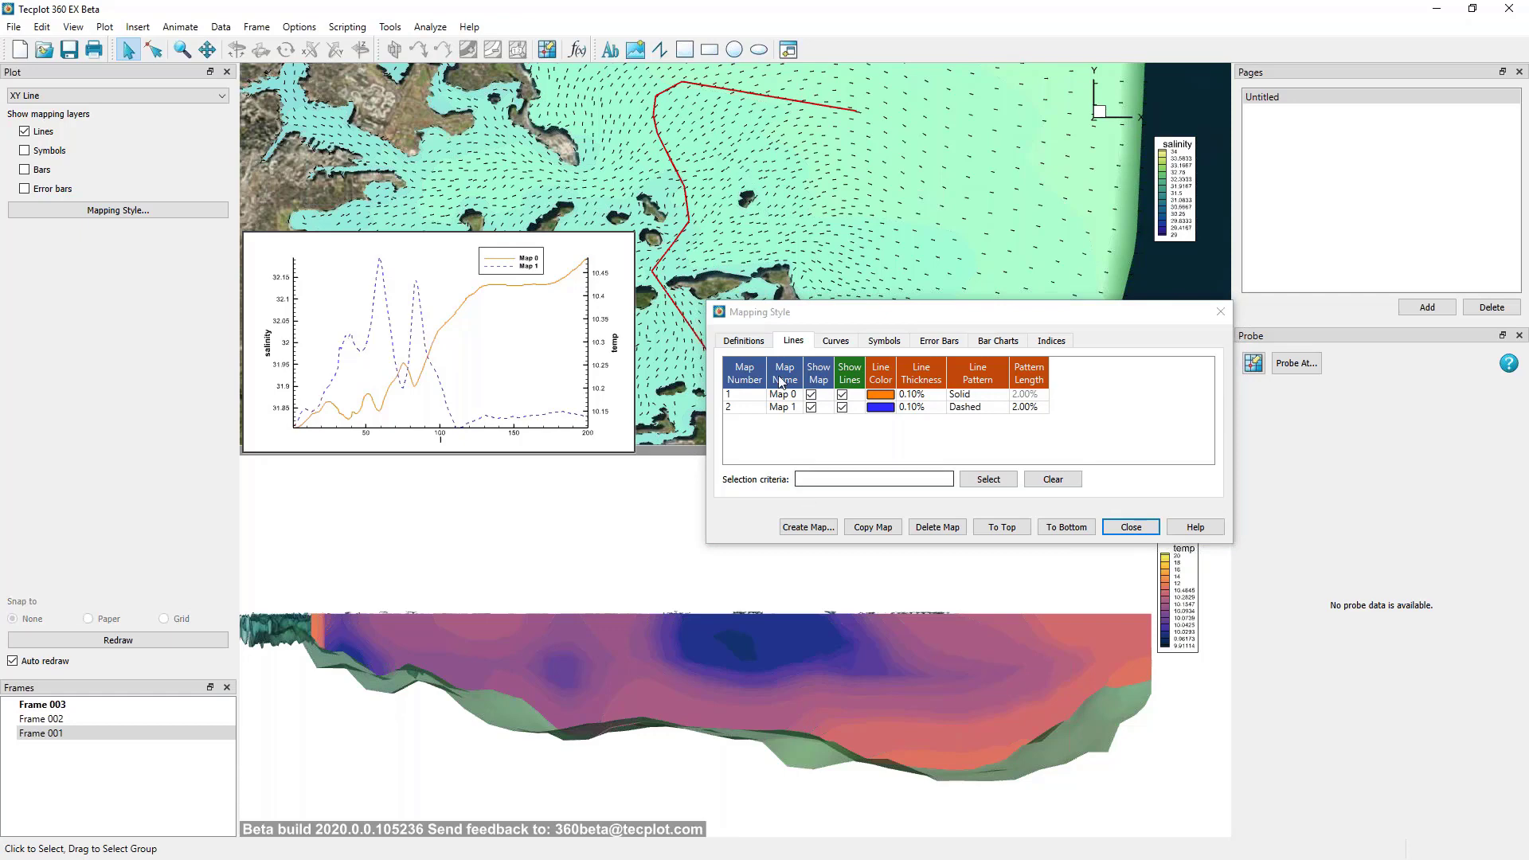
Rename the first mapping, Map 0, as salinity in the mapping definitions.
left_click(744, 341)
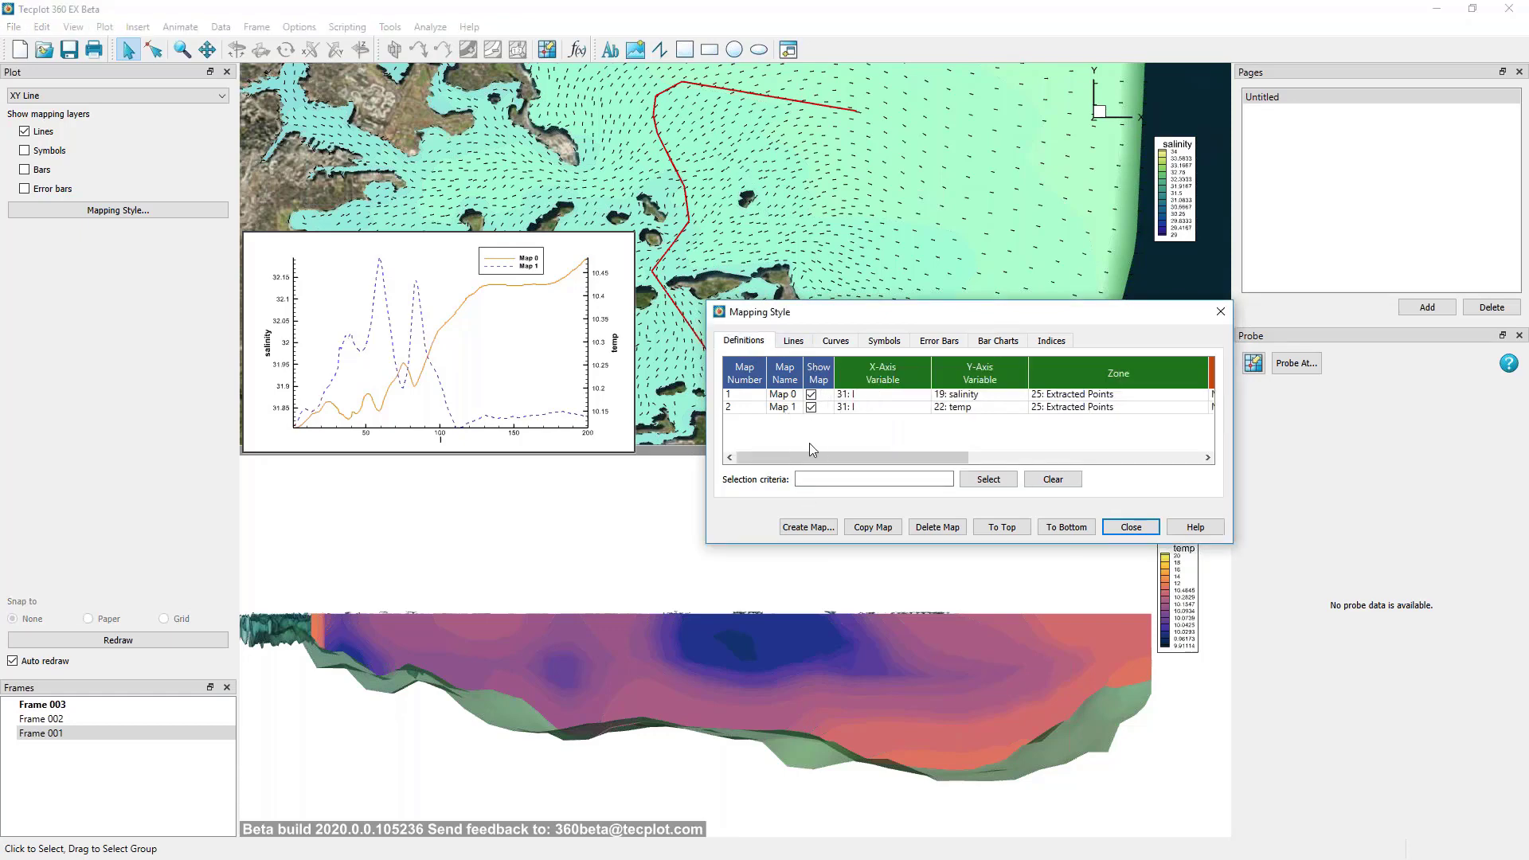
double_click(784, 395)
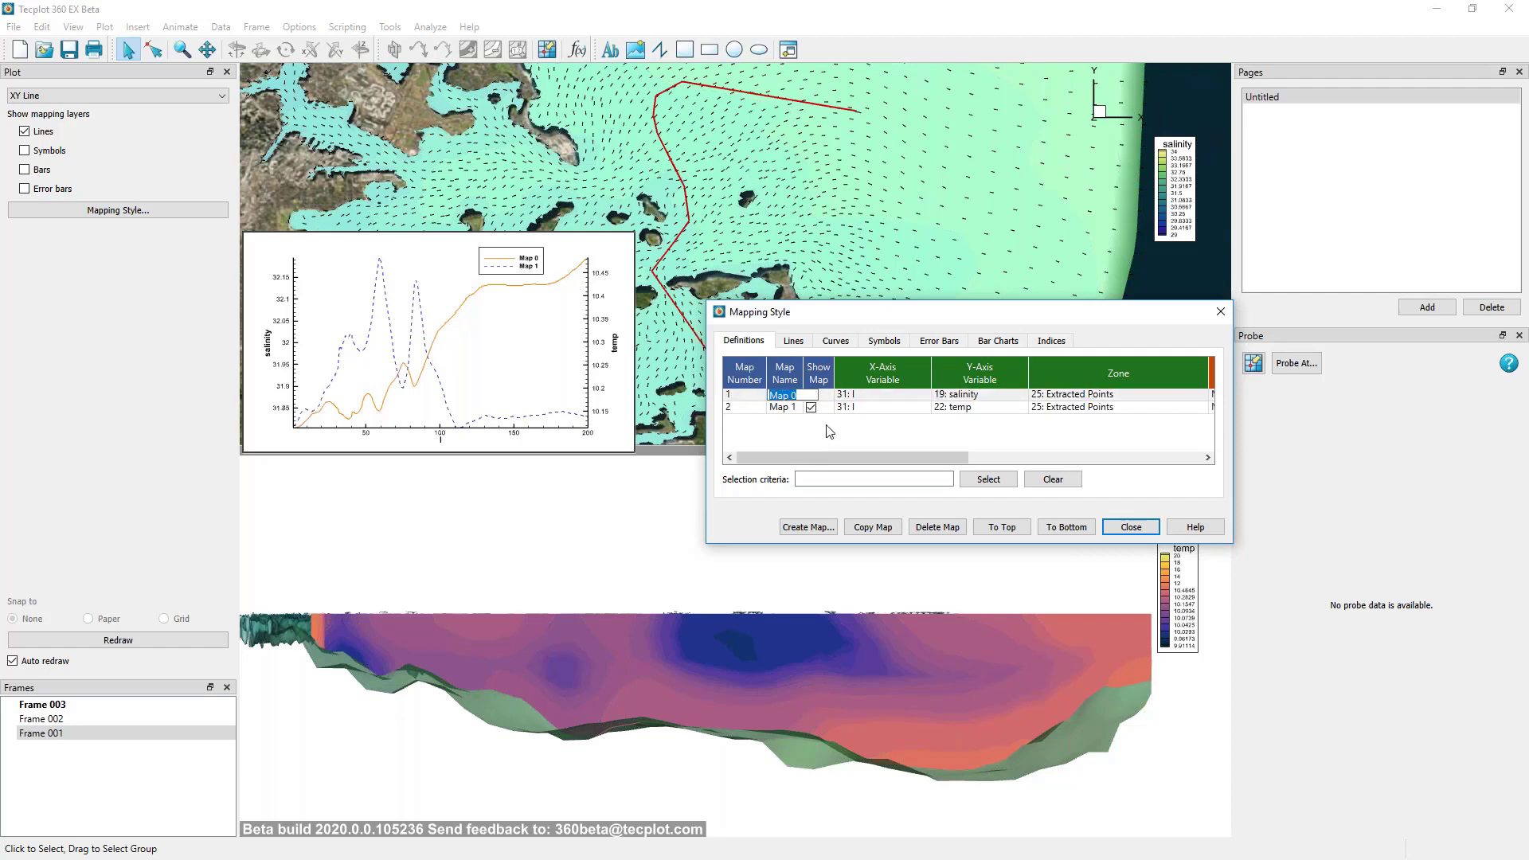
type("salinity")
key("Return")
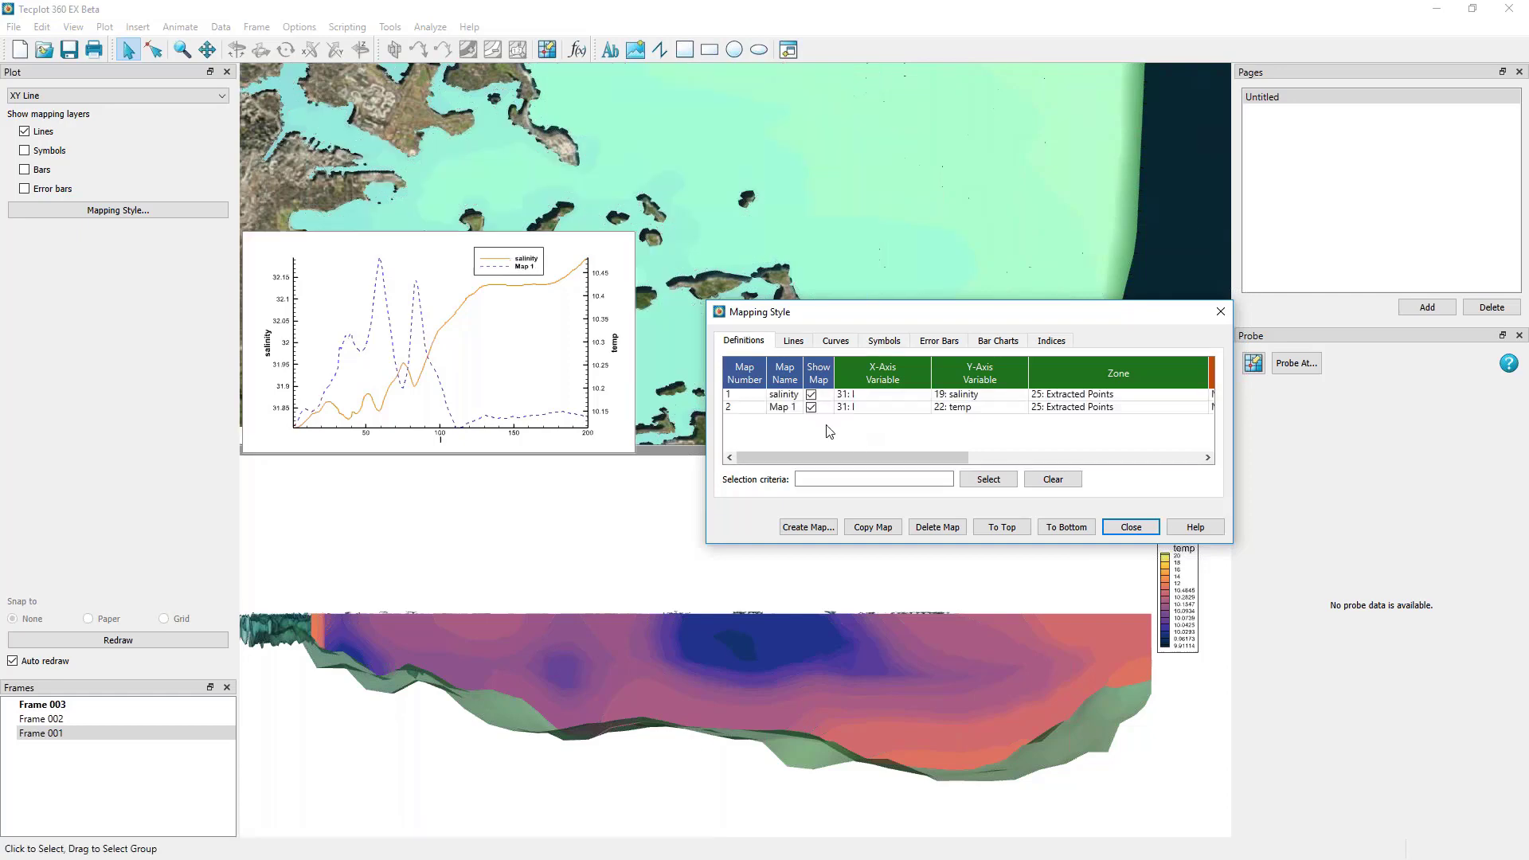
Replace the salinity mapping's name with the dependent variable name and number codes, &DV&&D#&, and widen the map name column.
double_click(791, 396)
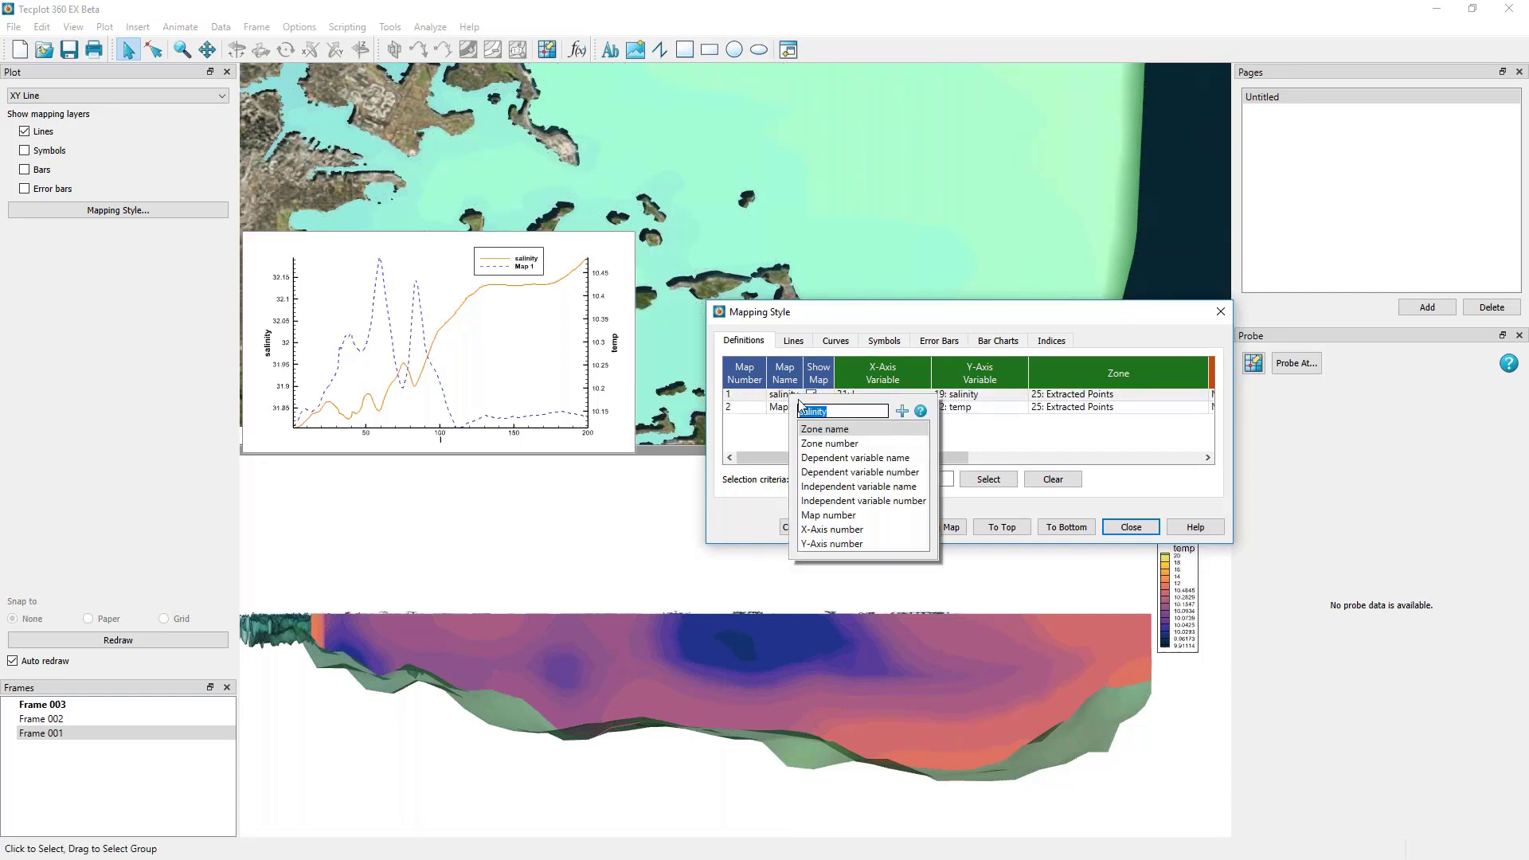
key("BackSpace")
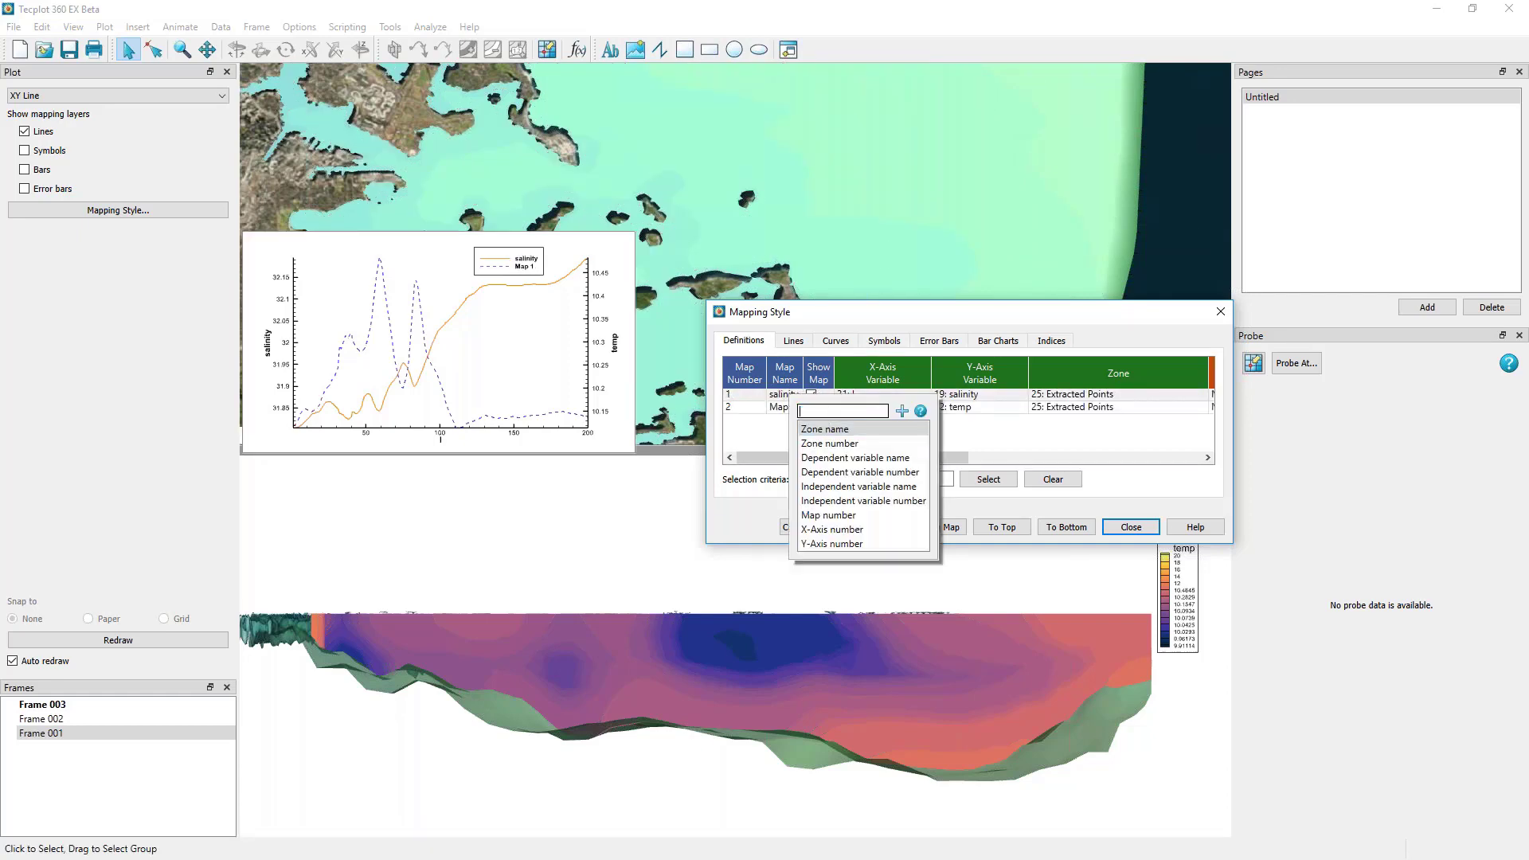
left_click(854, 459)
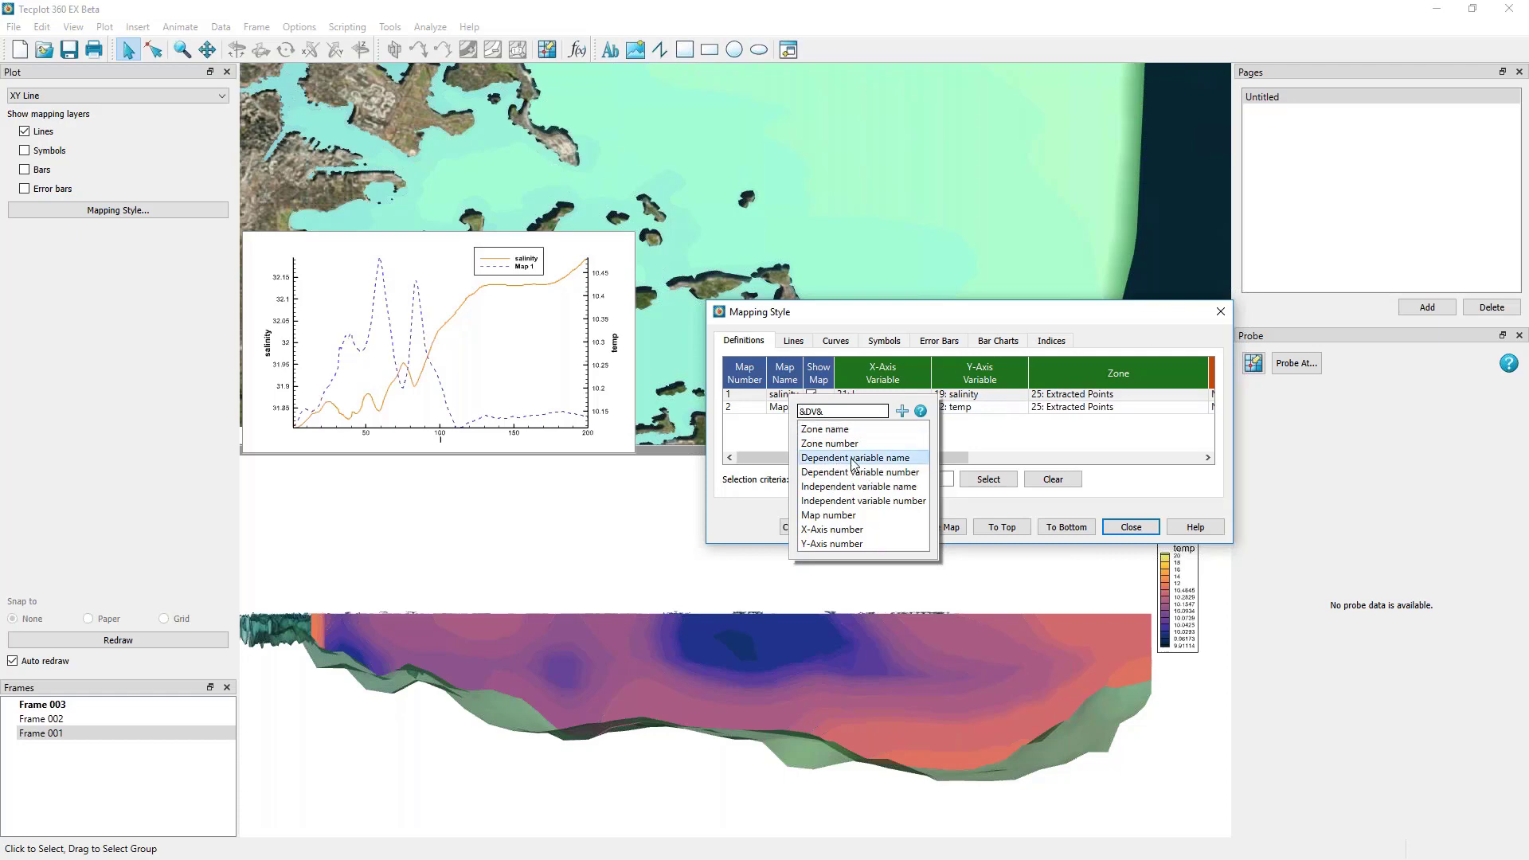
left_click(860, 473)
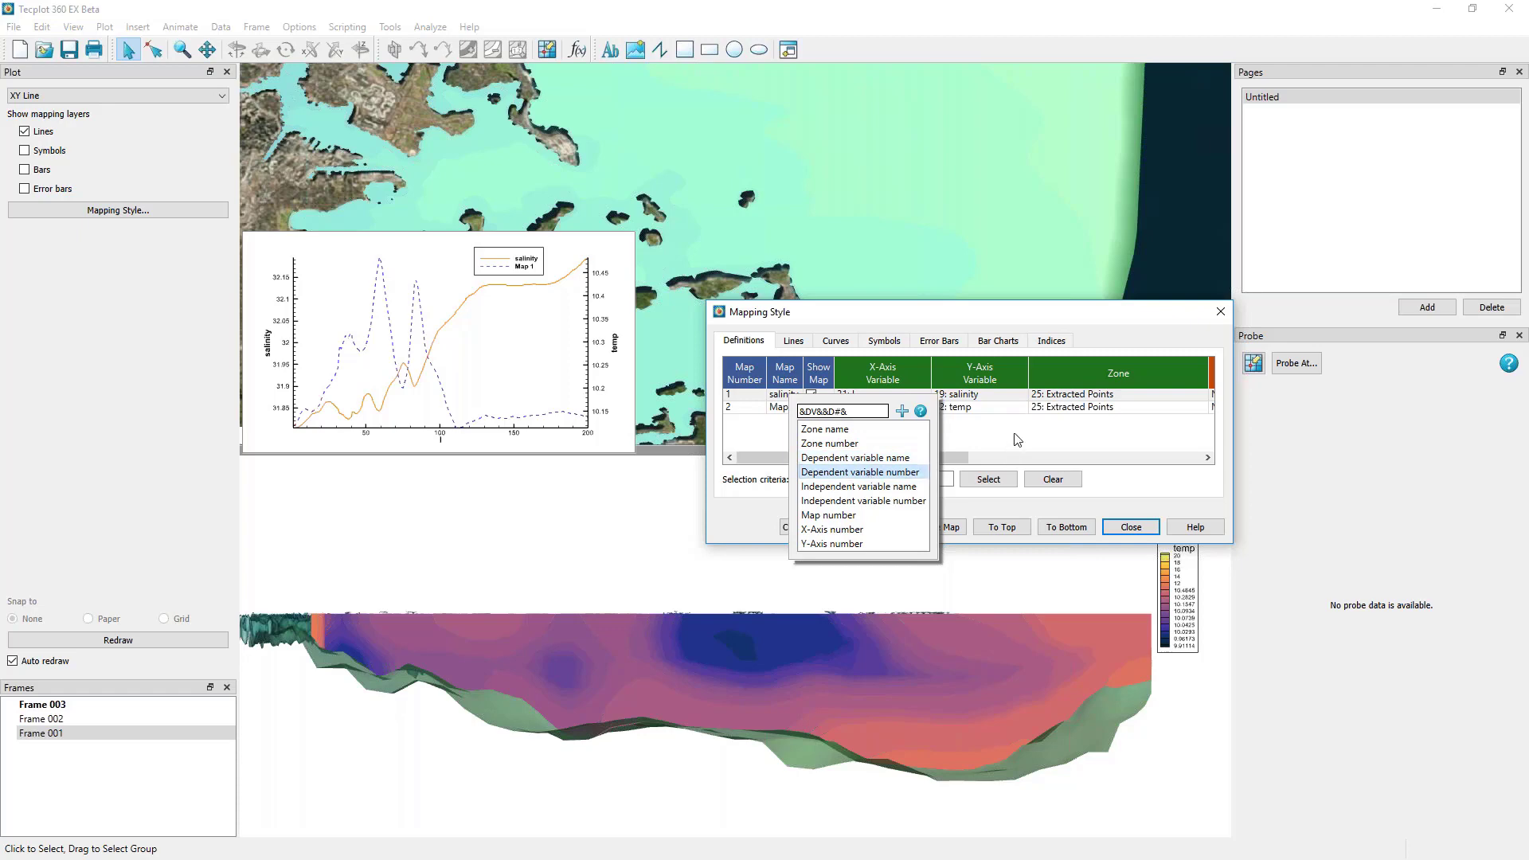
left_click(934, 448)
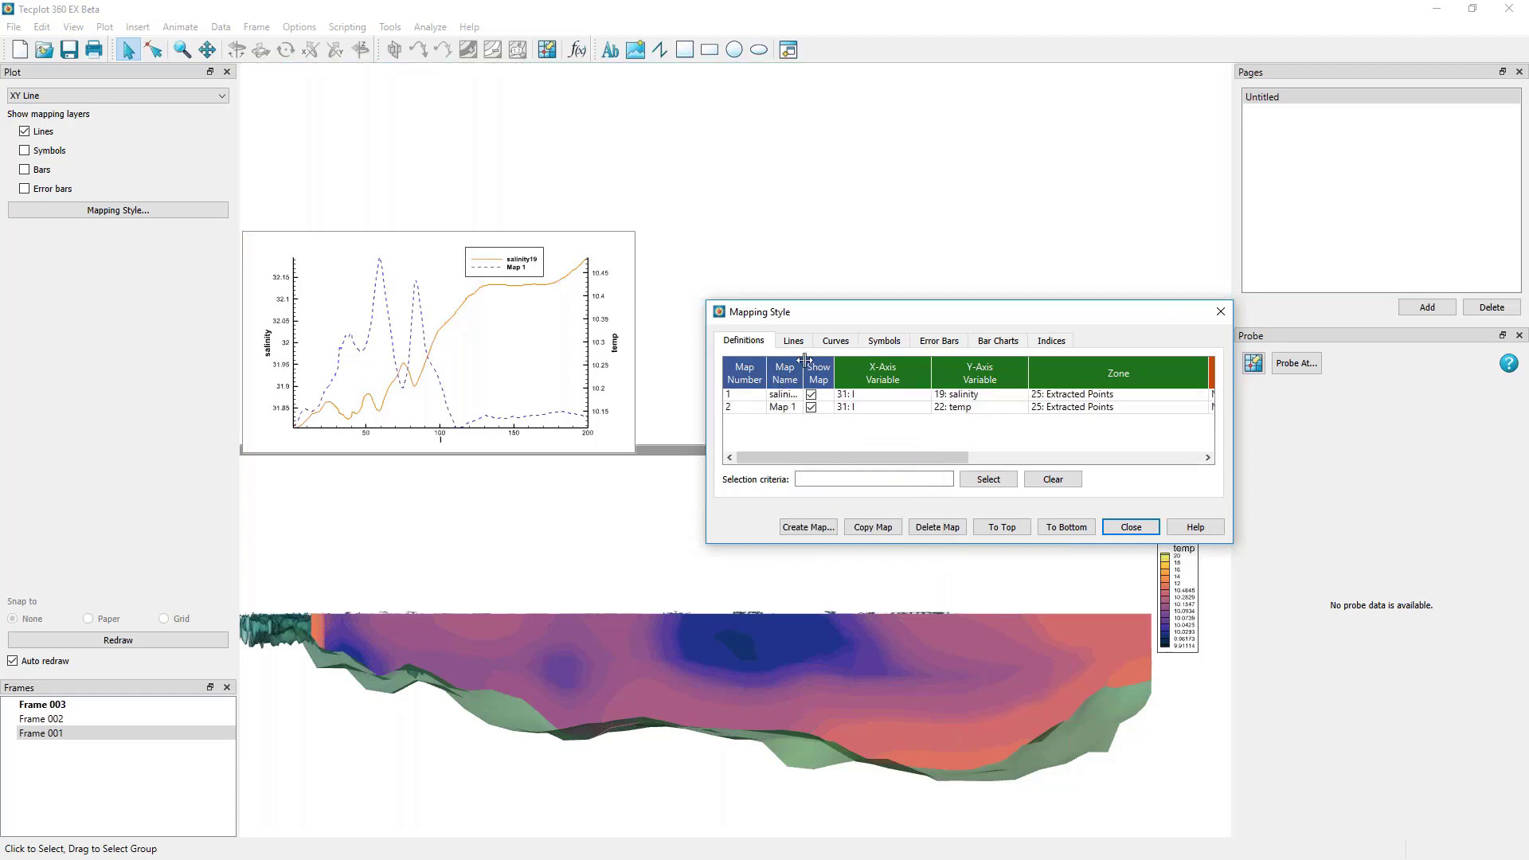
left_click(671, 270)
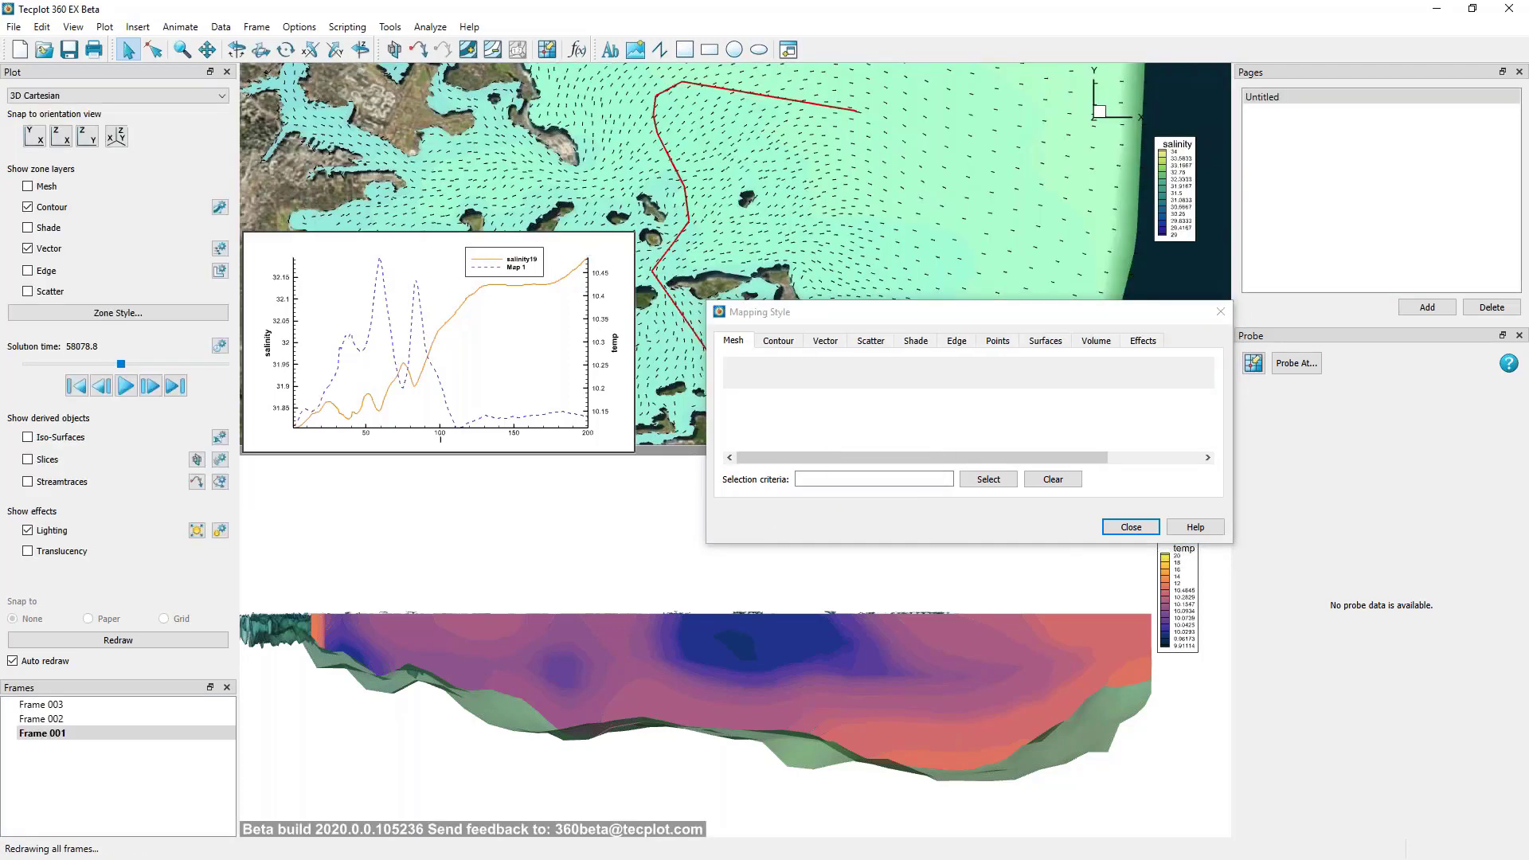
double_click(803, 374)
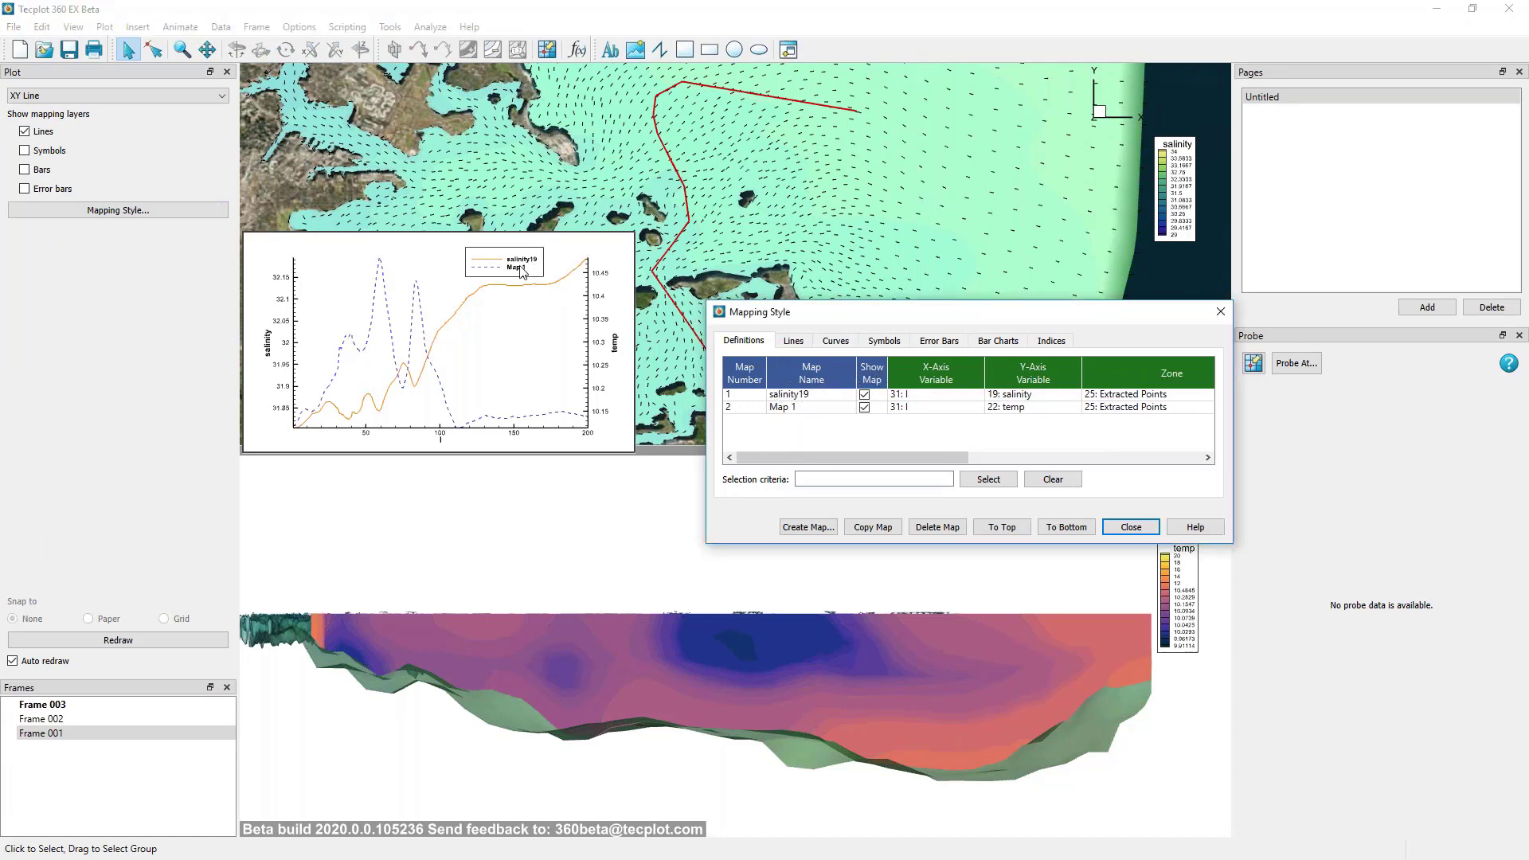
Remove the dependent variable number code from the salinity mapping's name, keeping only &DV&.
left_click(800, 396)
left_click(832, 395)
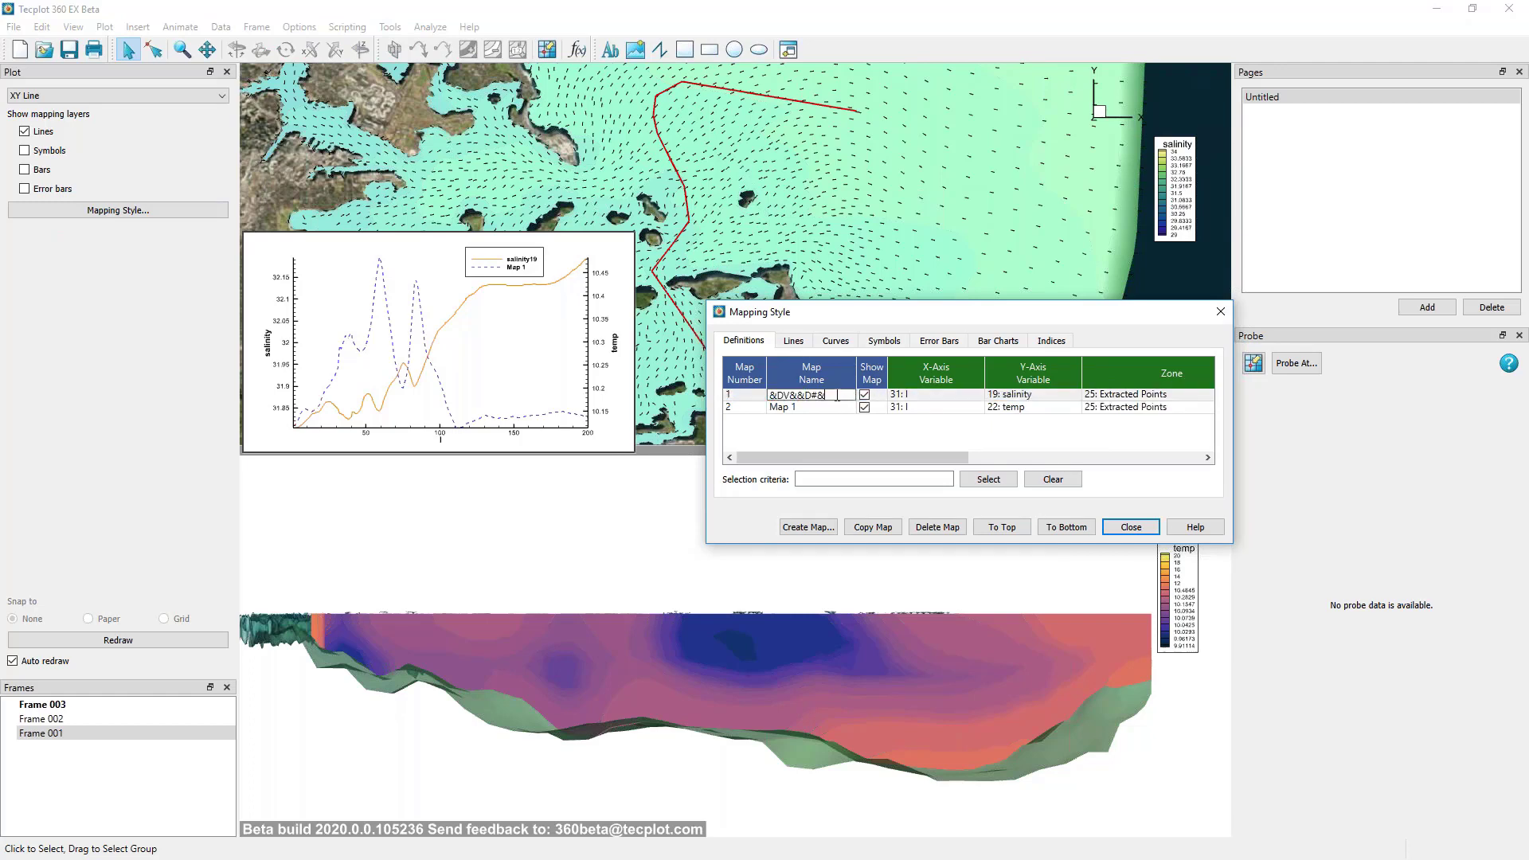
key("Delete")
key("Return")
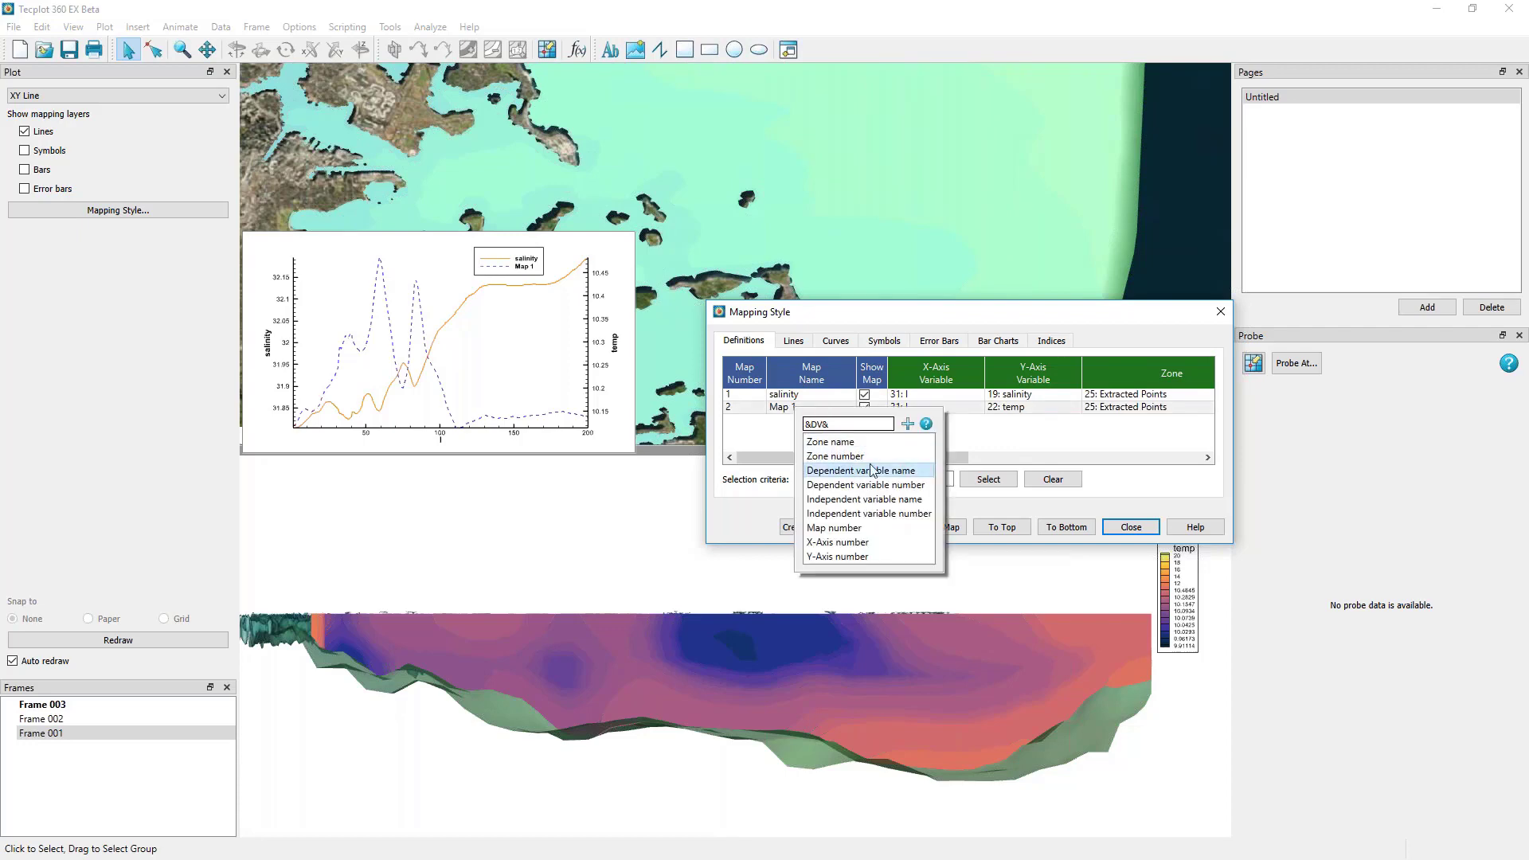
Name the second mapping with the dependent variable name code &DV& and close the mapping style settings.
left_click(1026, 427)
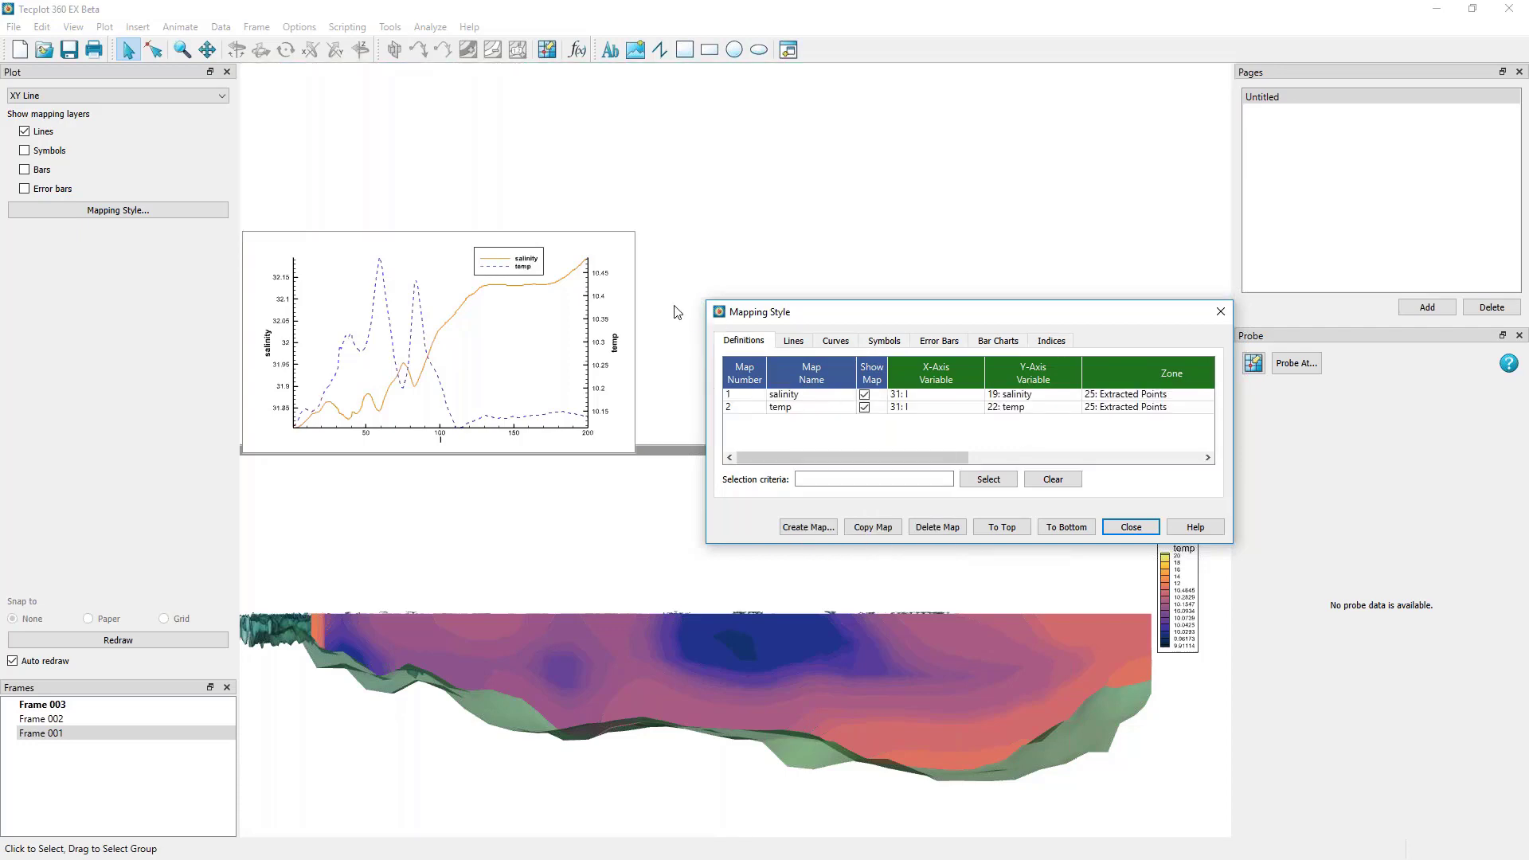
left_click(674, 313)
left_click(615, 297)
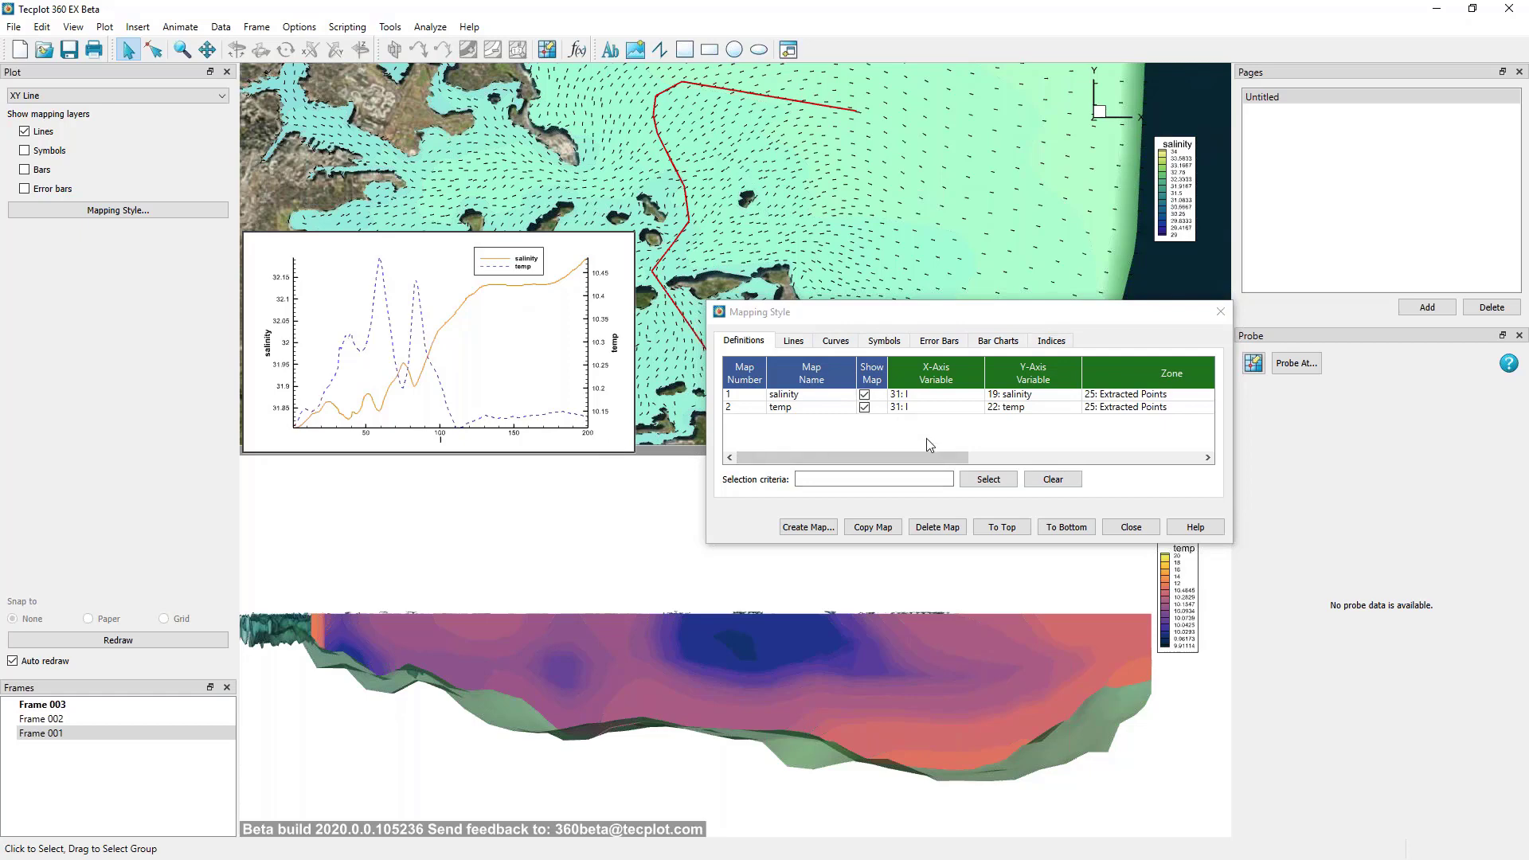
left_click(1131, 526)
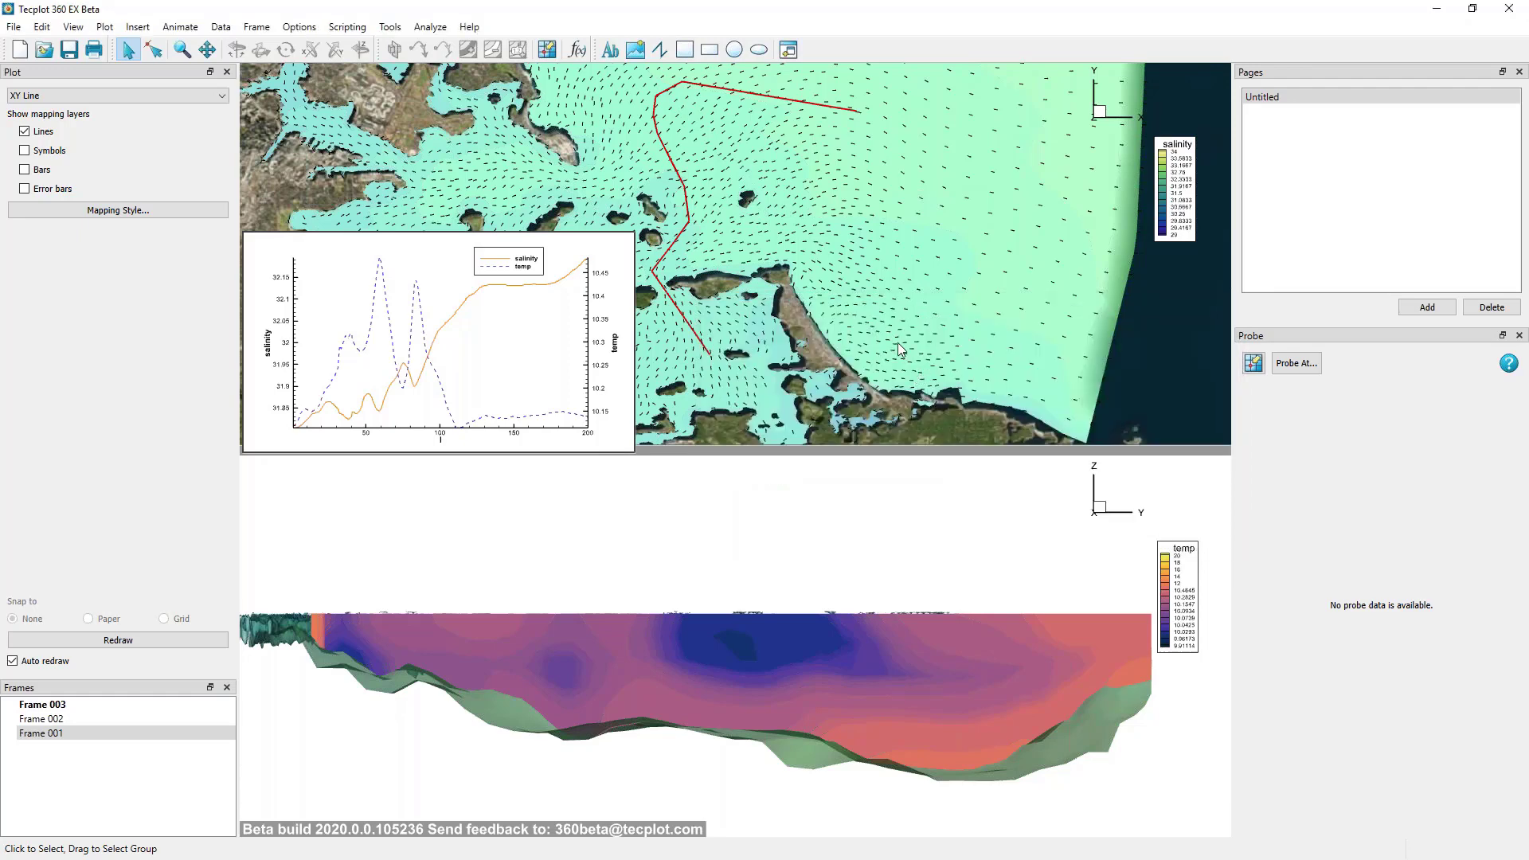
Activate the map frame and open the image export settings with PNG as the format.
left_click(897, 337)
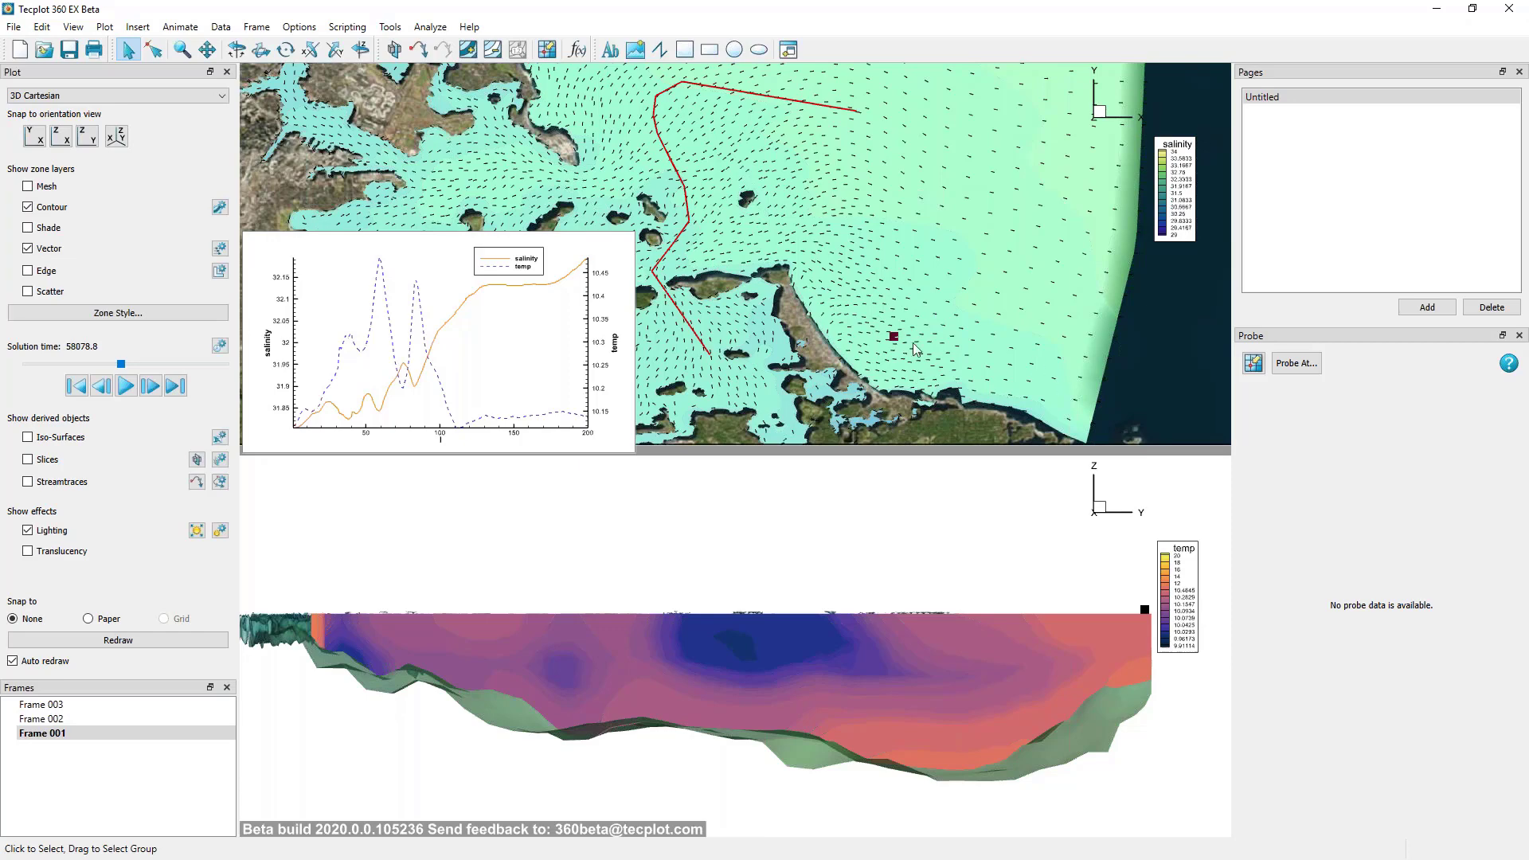
left_click(948, 422)
left_click(16, 28)
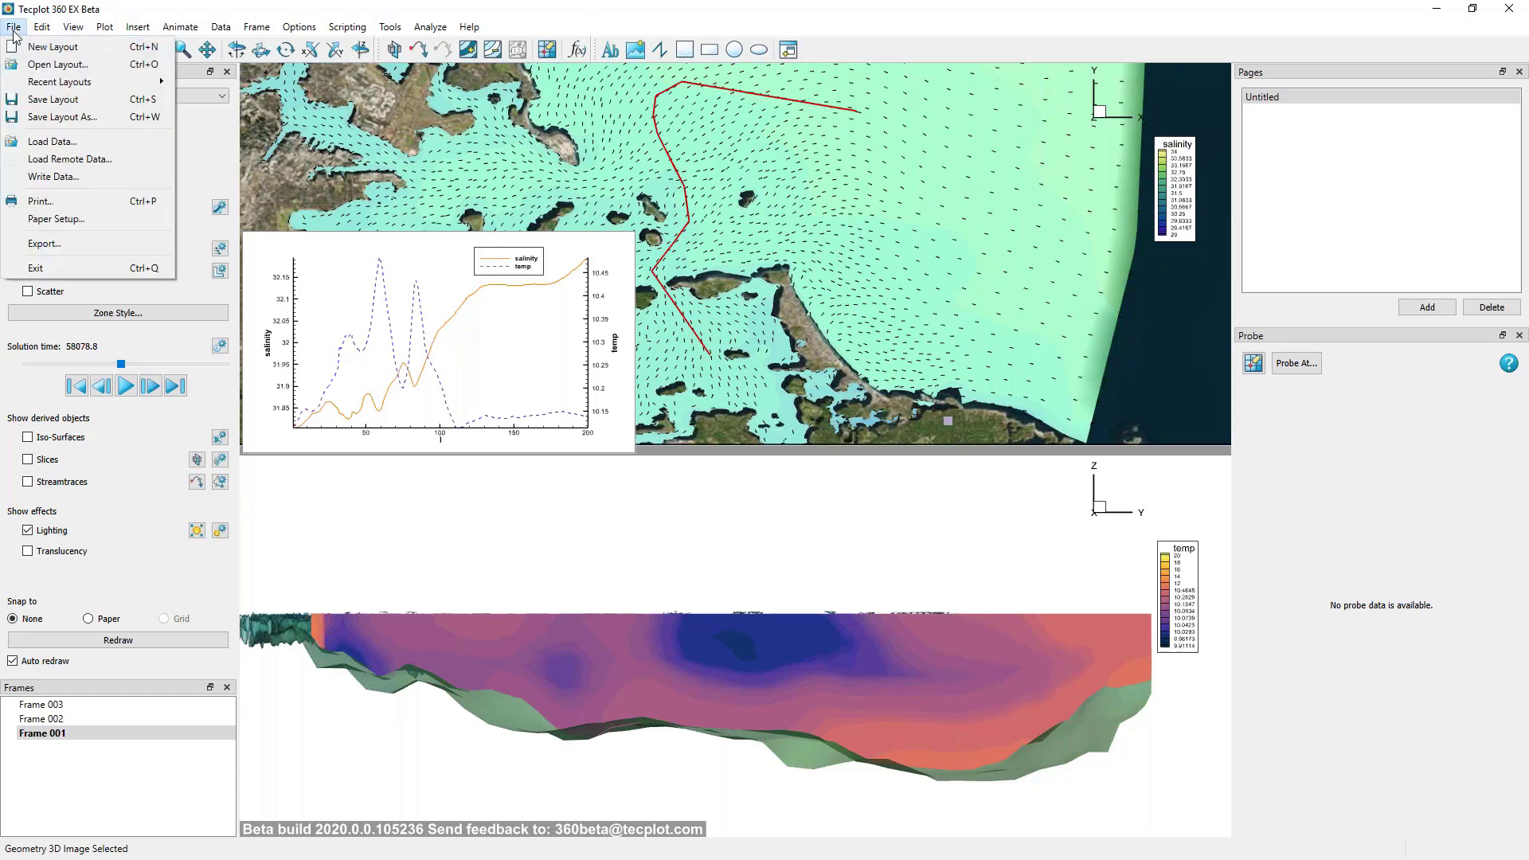
left_click(33, 246)
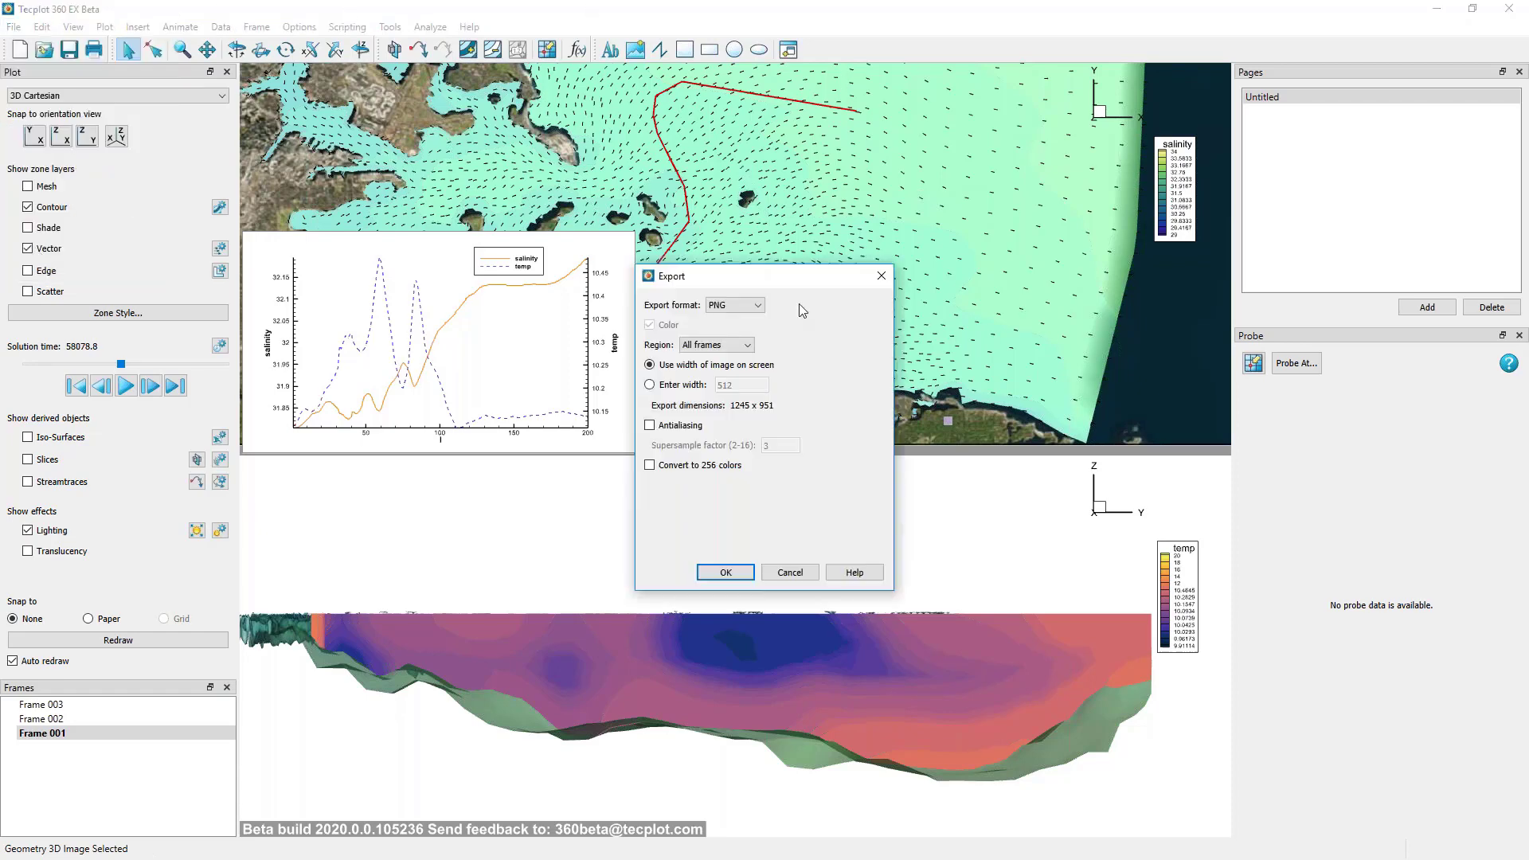
left_click_drag(800, 280, 1158, 227)
left_click(1114, 256)
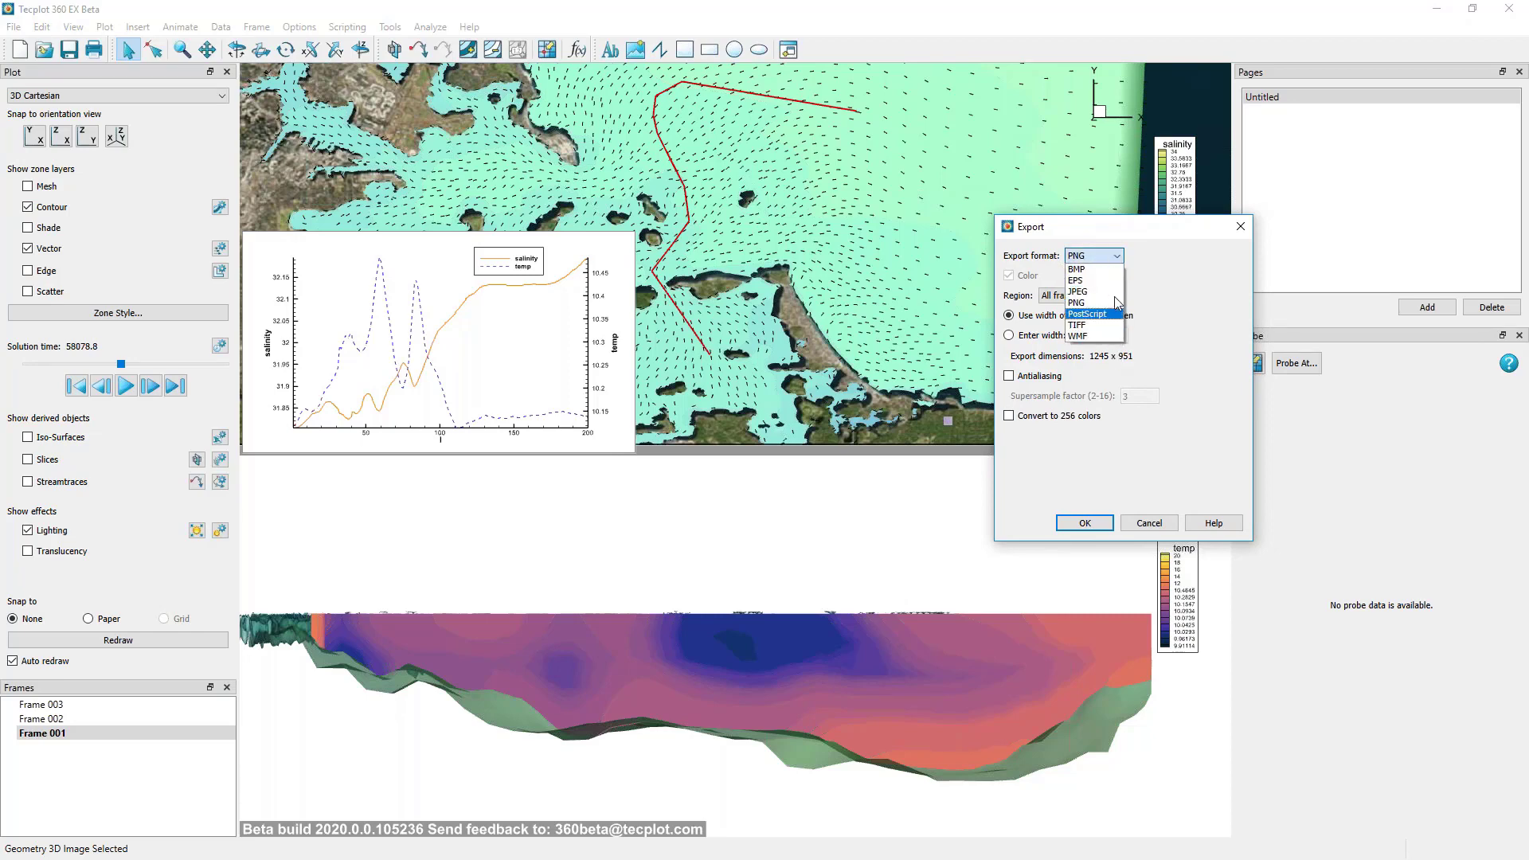
left_click(1195, 263)
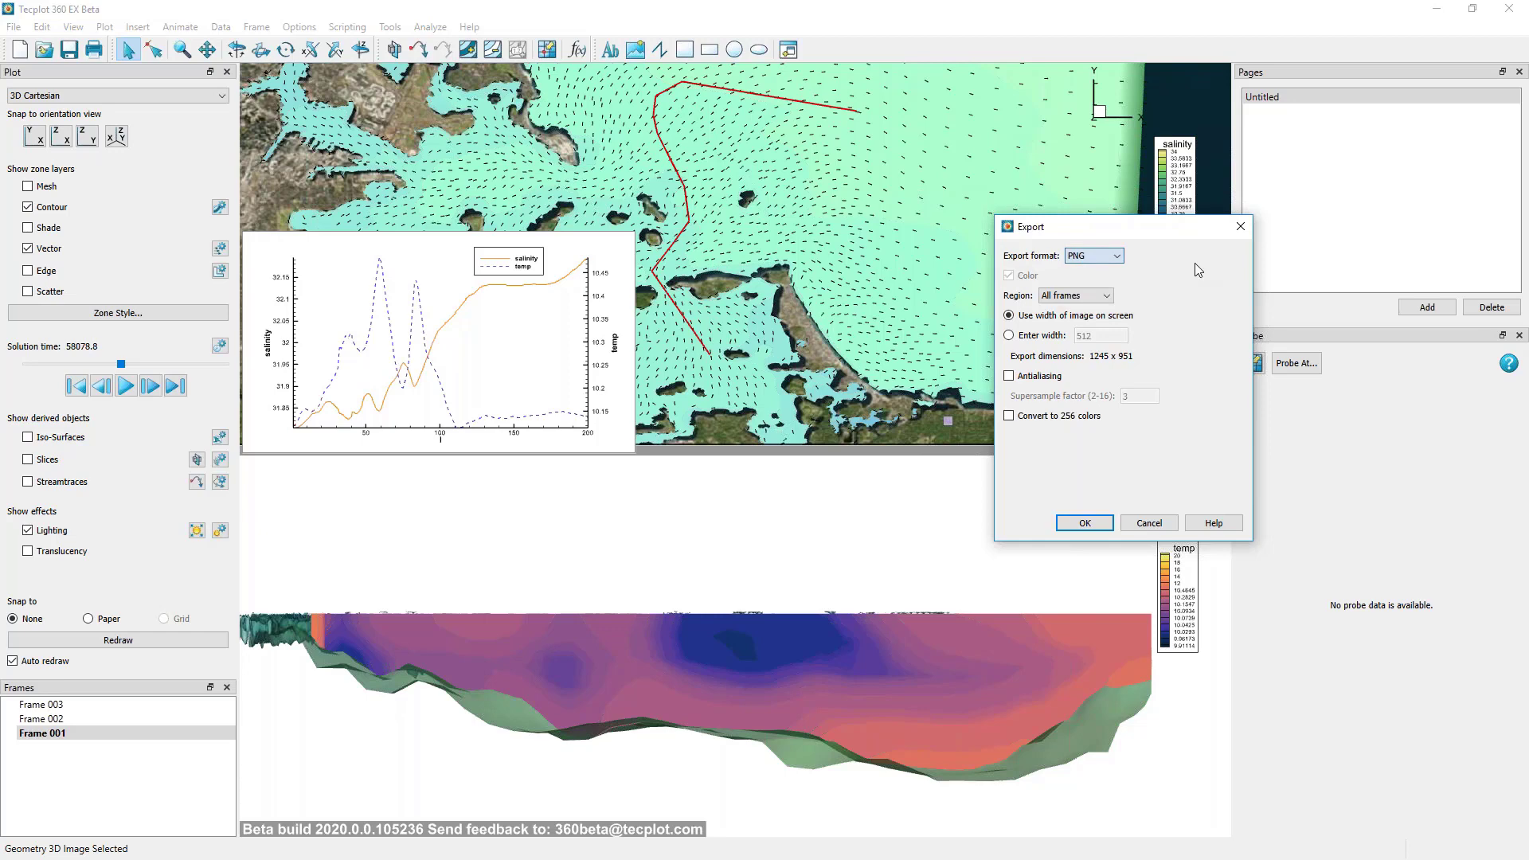
Try the Current frame and Work area export regions, and set the region back to All frames.
left_click(1106, 296)
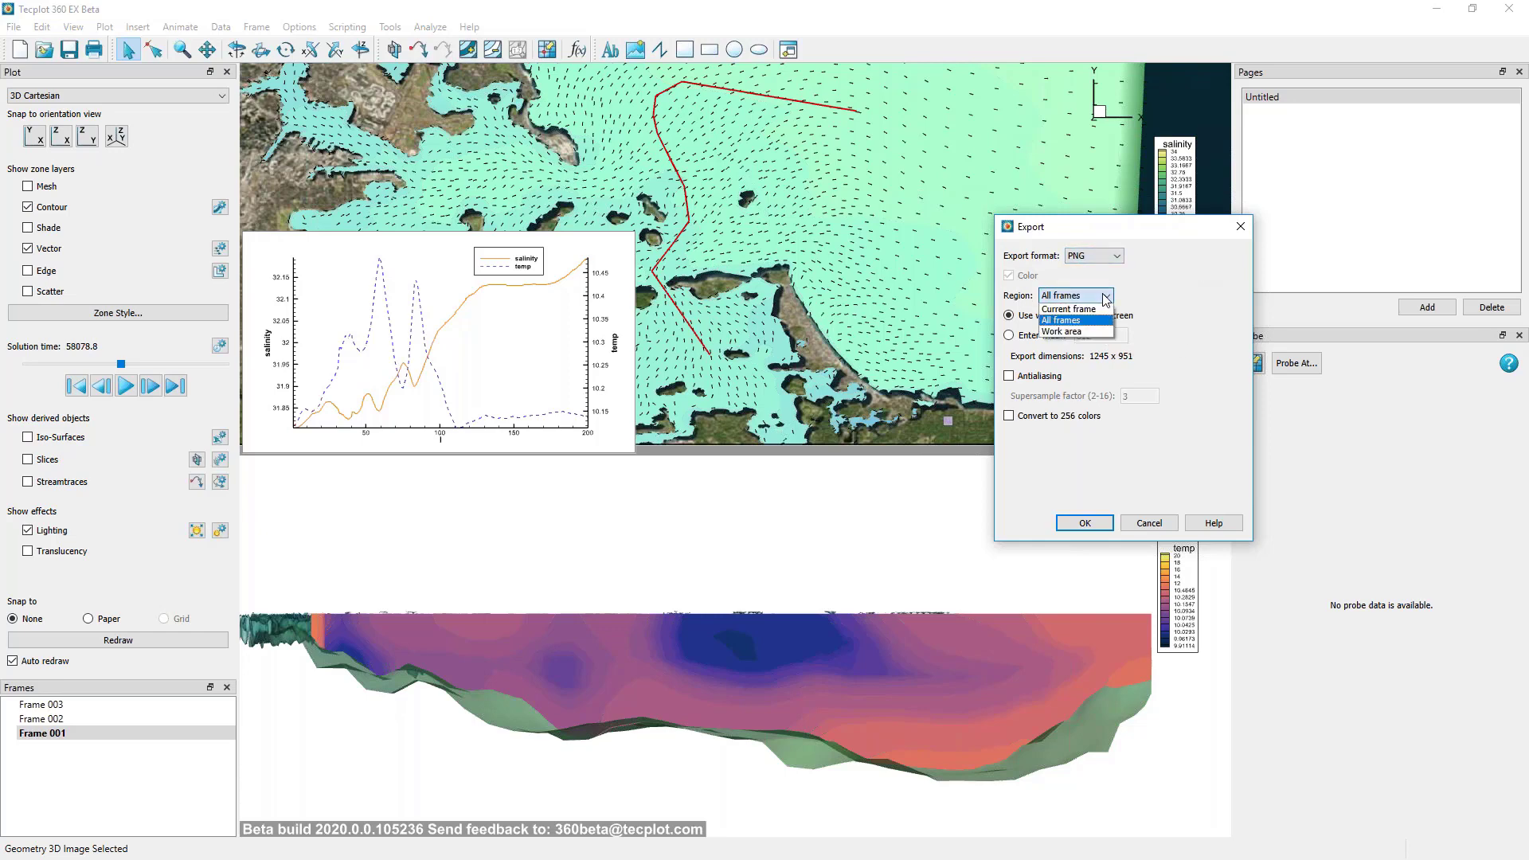
left_click(1075, 309)
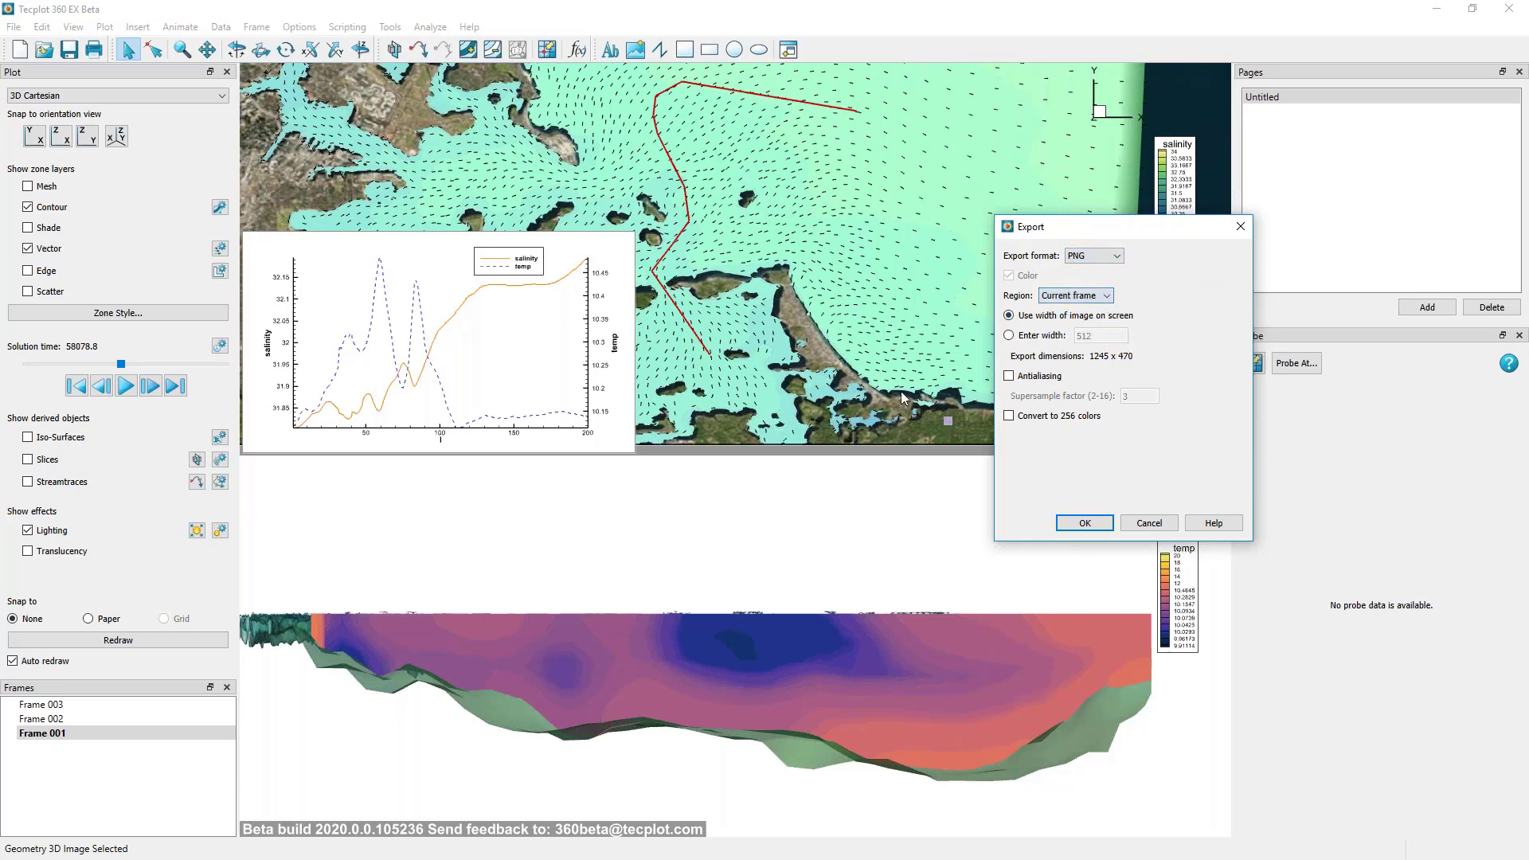
left_click(1106, 297)
left_click(1061, 332)
left_click(1093, 296)
left_click(1091, 320)
Enable antialiasing and export all frames as a PNG image named export1 in the Ocean folder.
left_click(1008, 378)
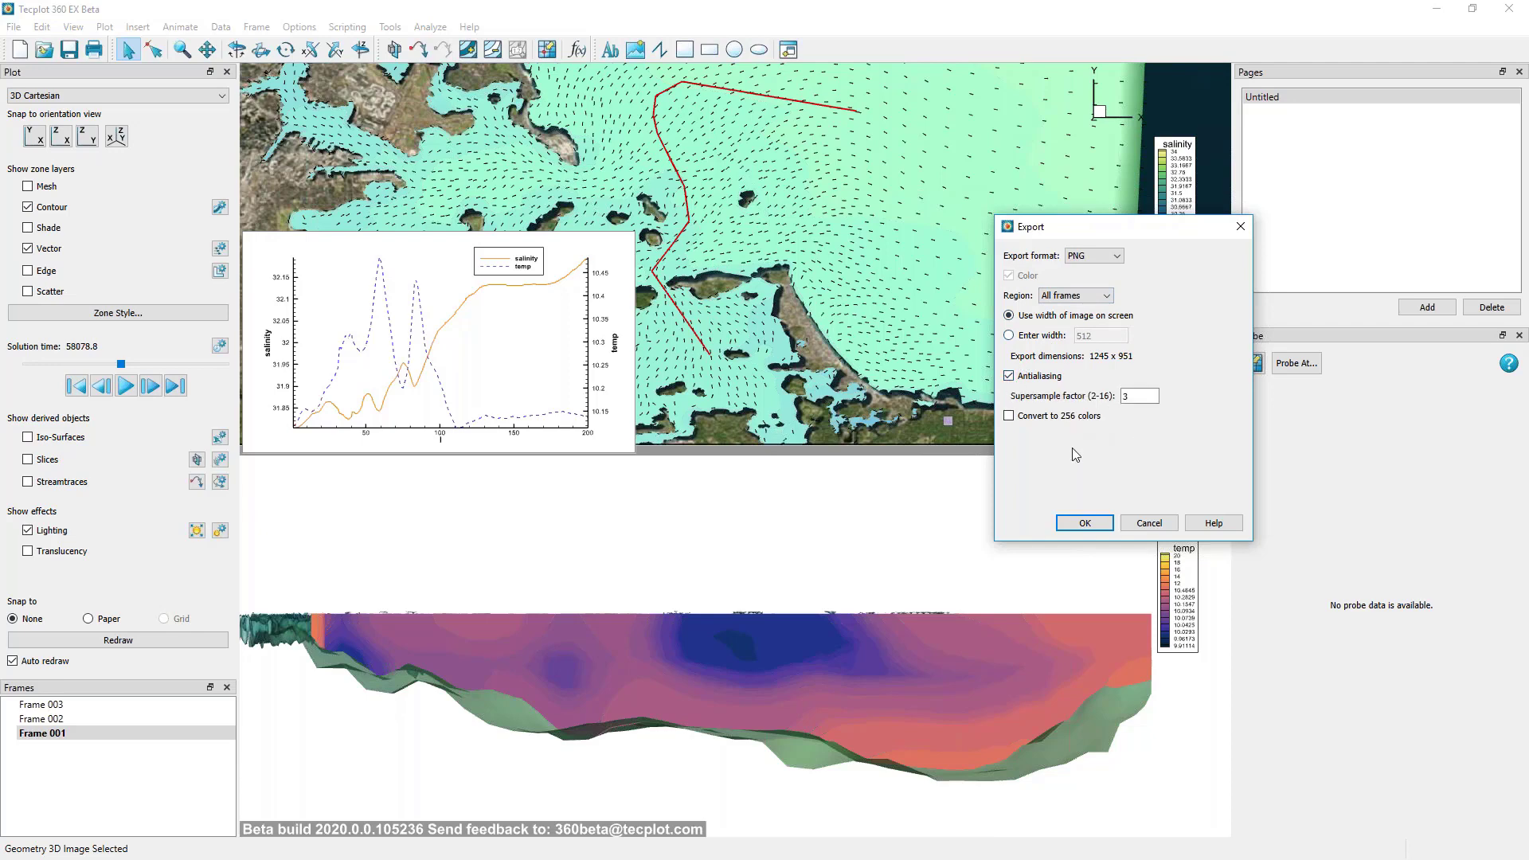
left_click(1085, 524)
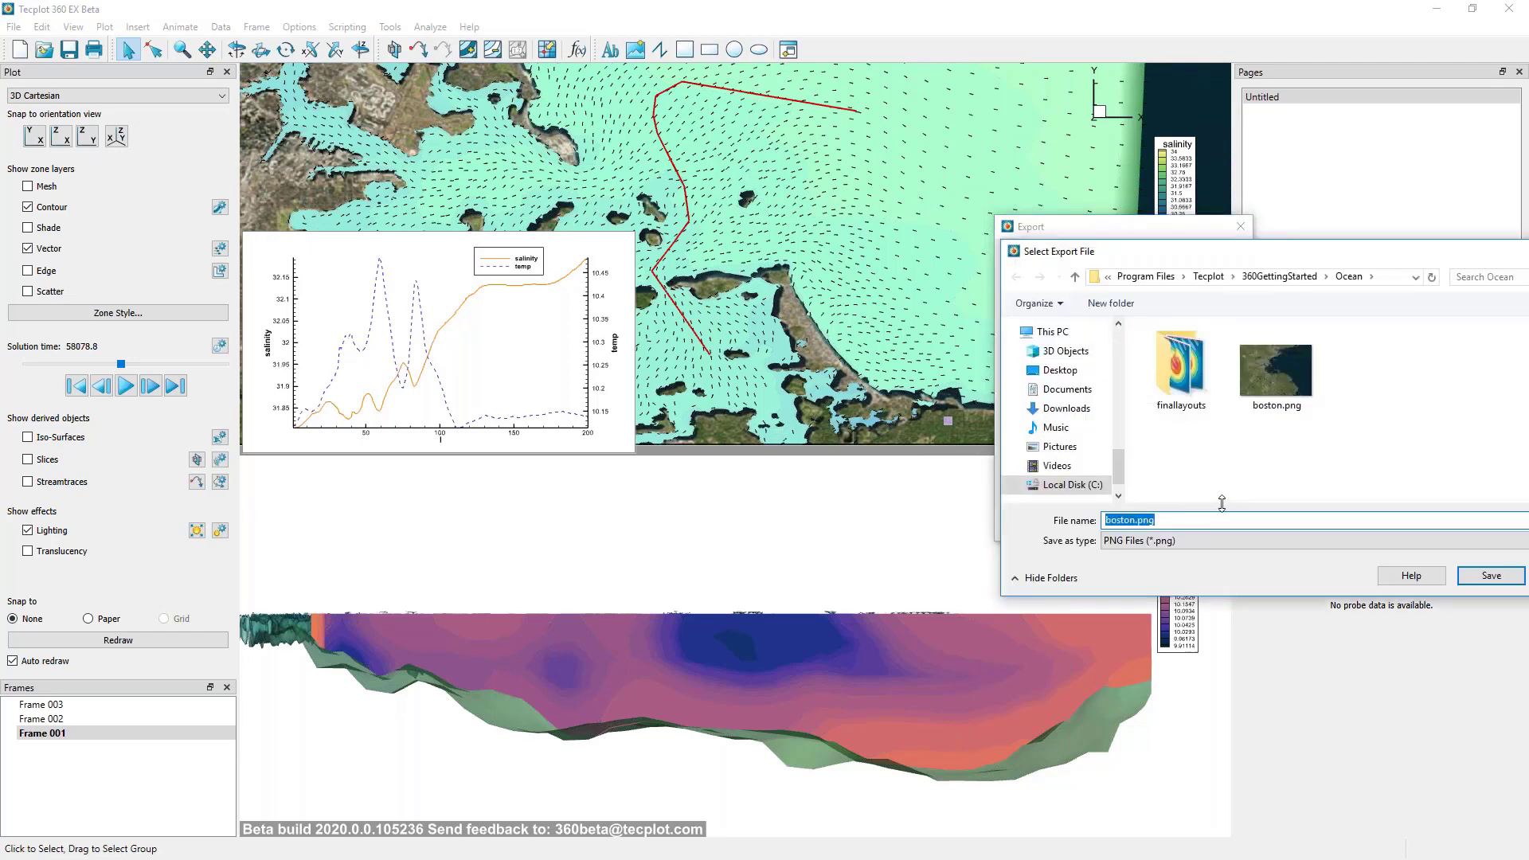
type("export1")
left_click(1478, 577)
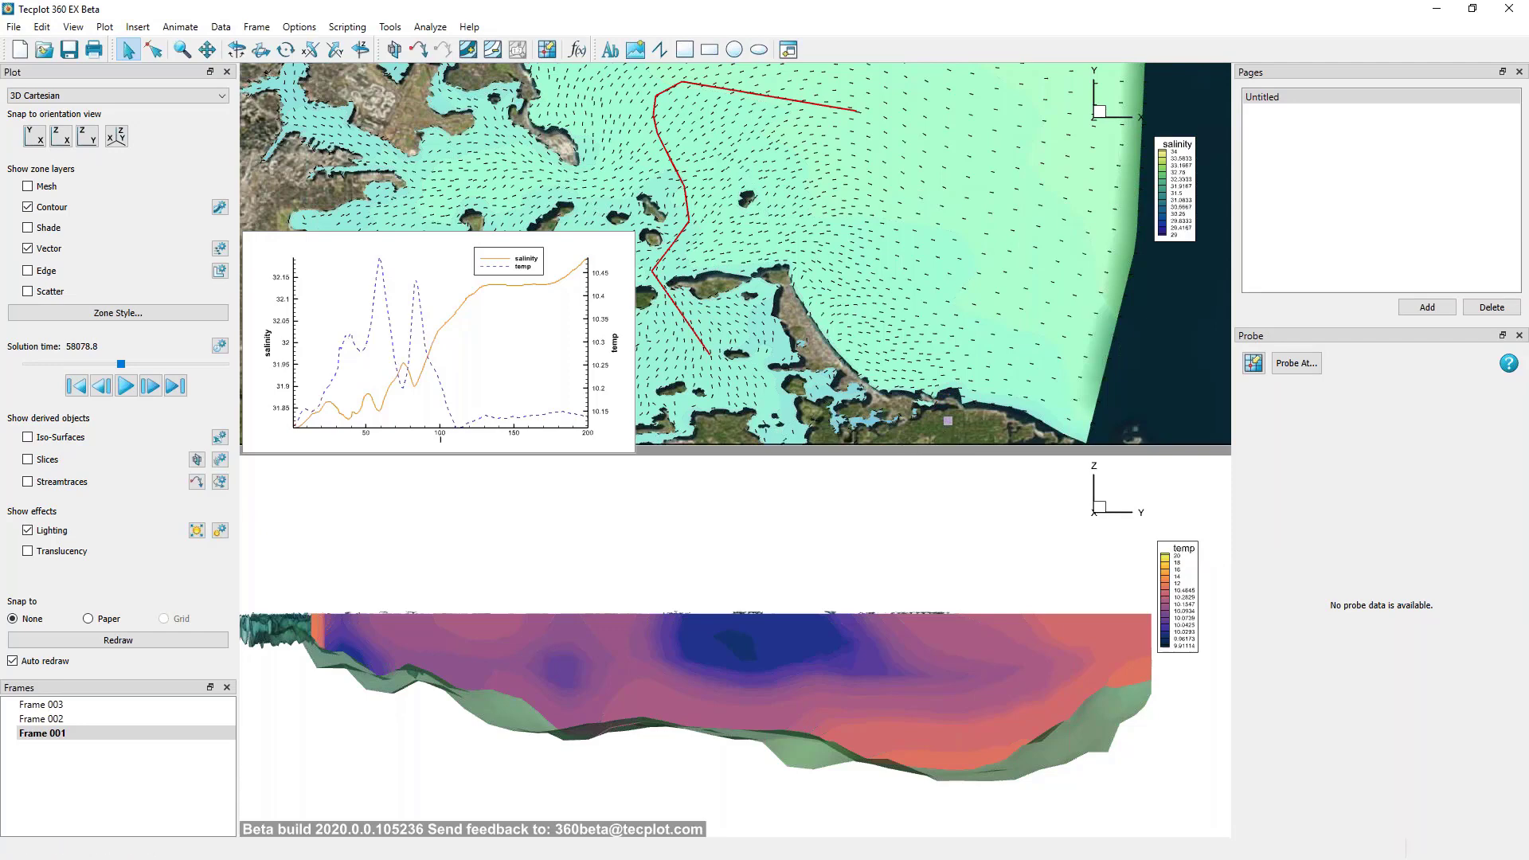
Return the solution time to the first time step, play the time animation forward, and stop it partway.
left_click(866, 360)
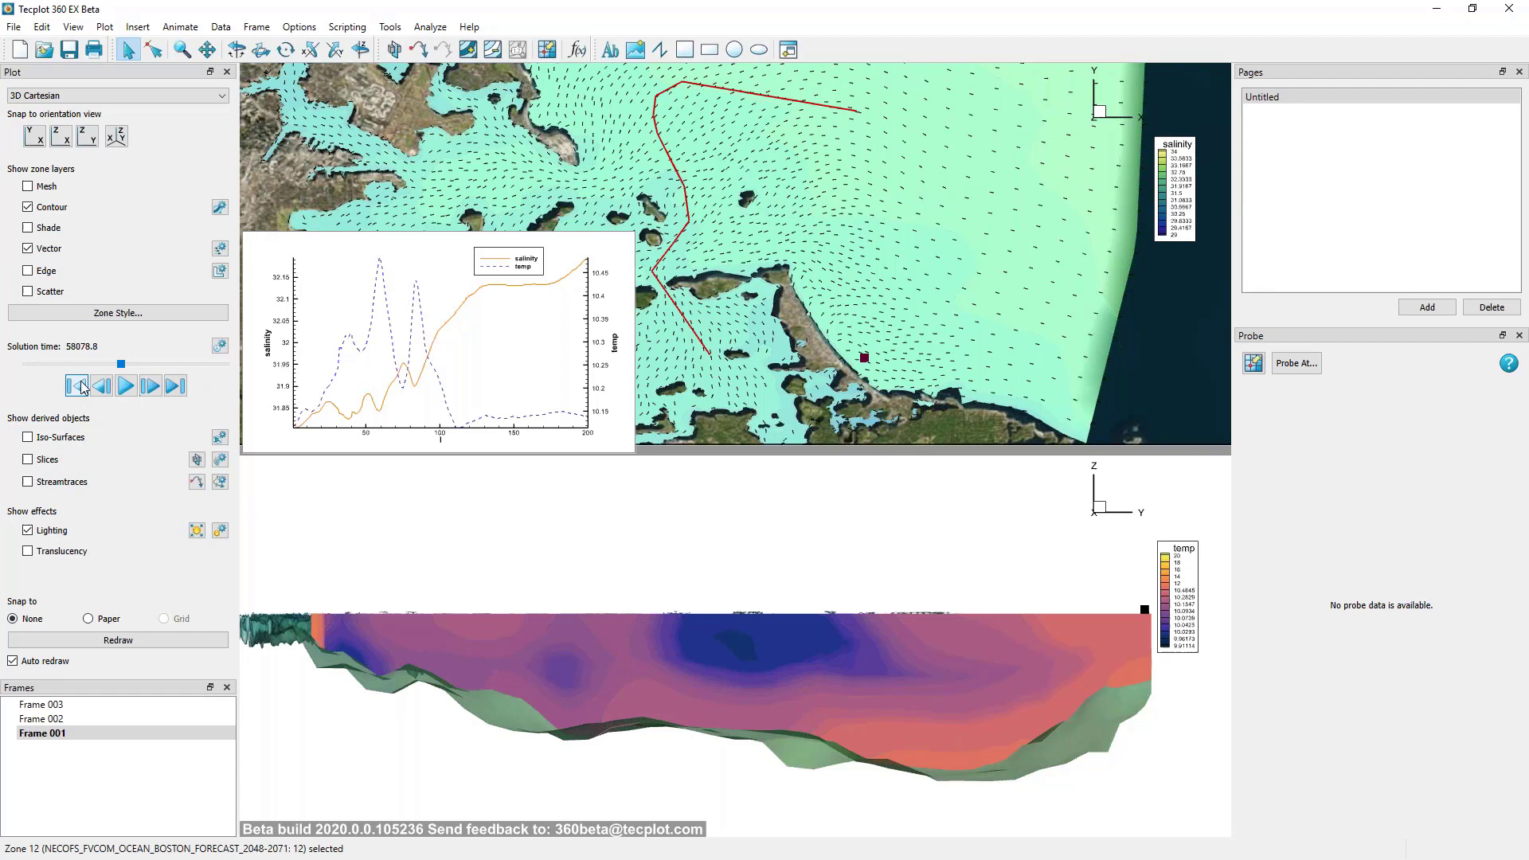
left_click(77, 385)
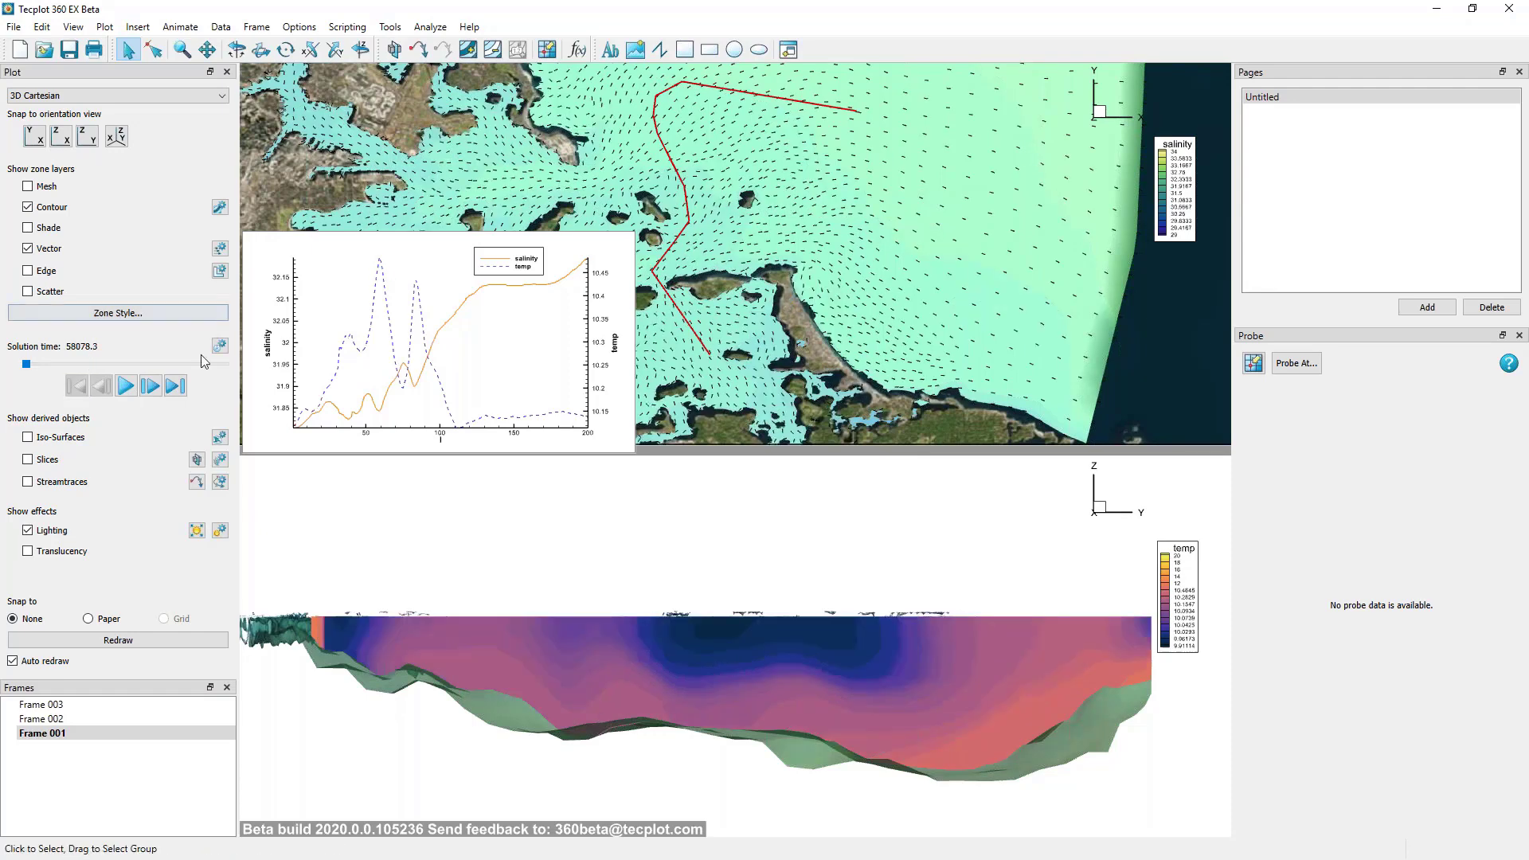
left_click(126, 386)
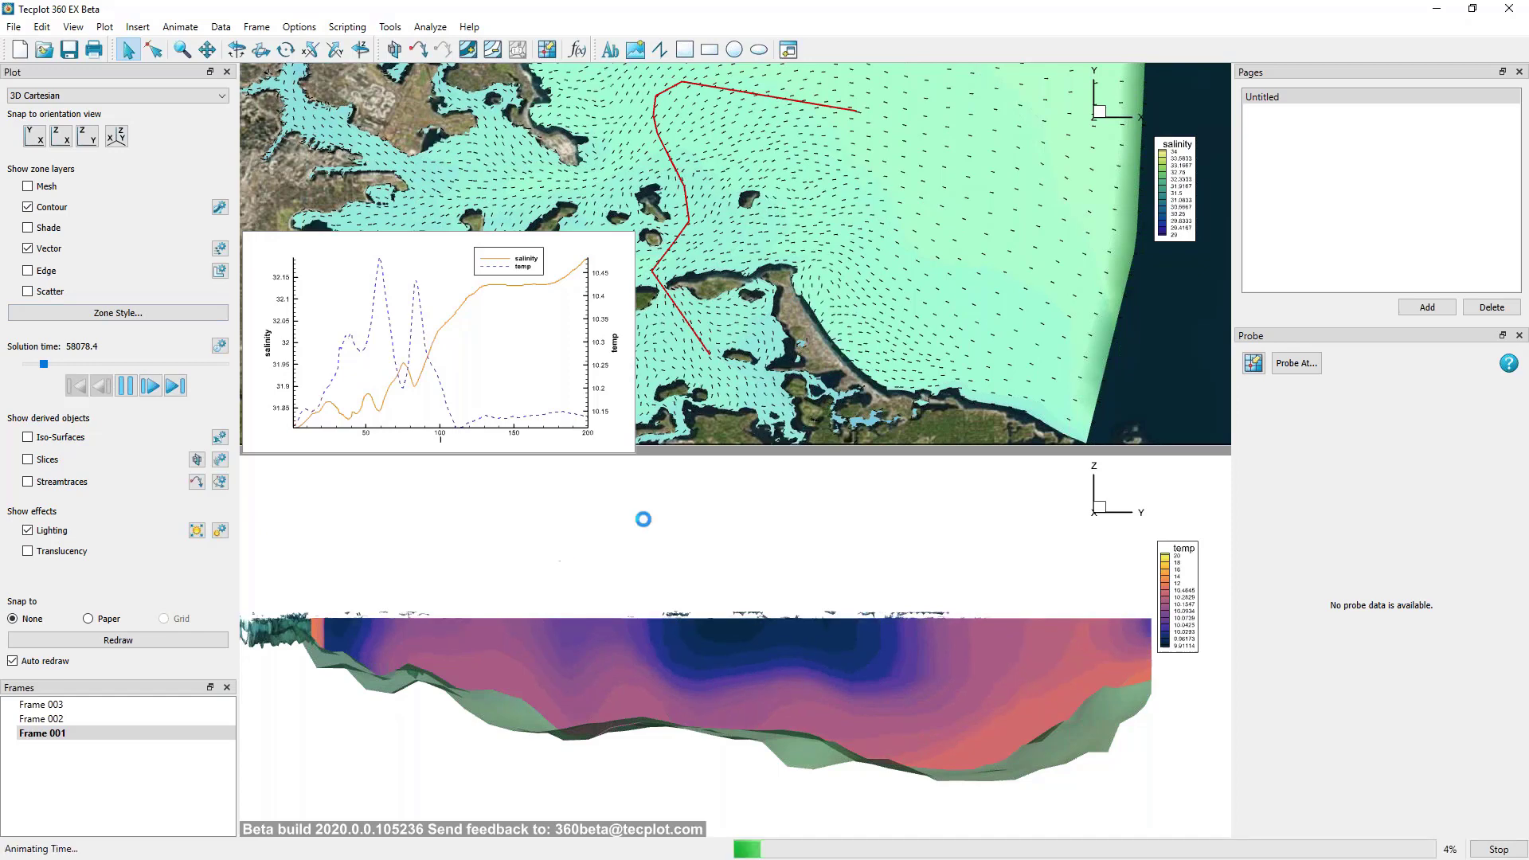
left_click(125, 387)
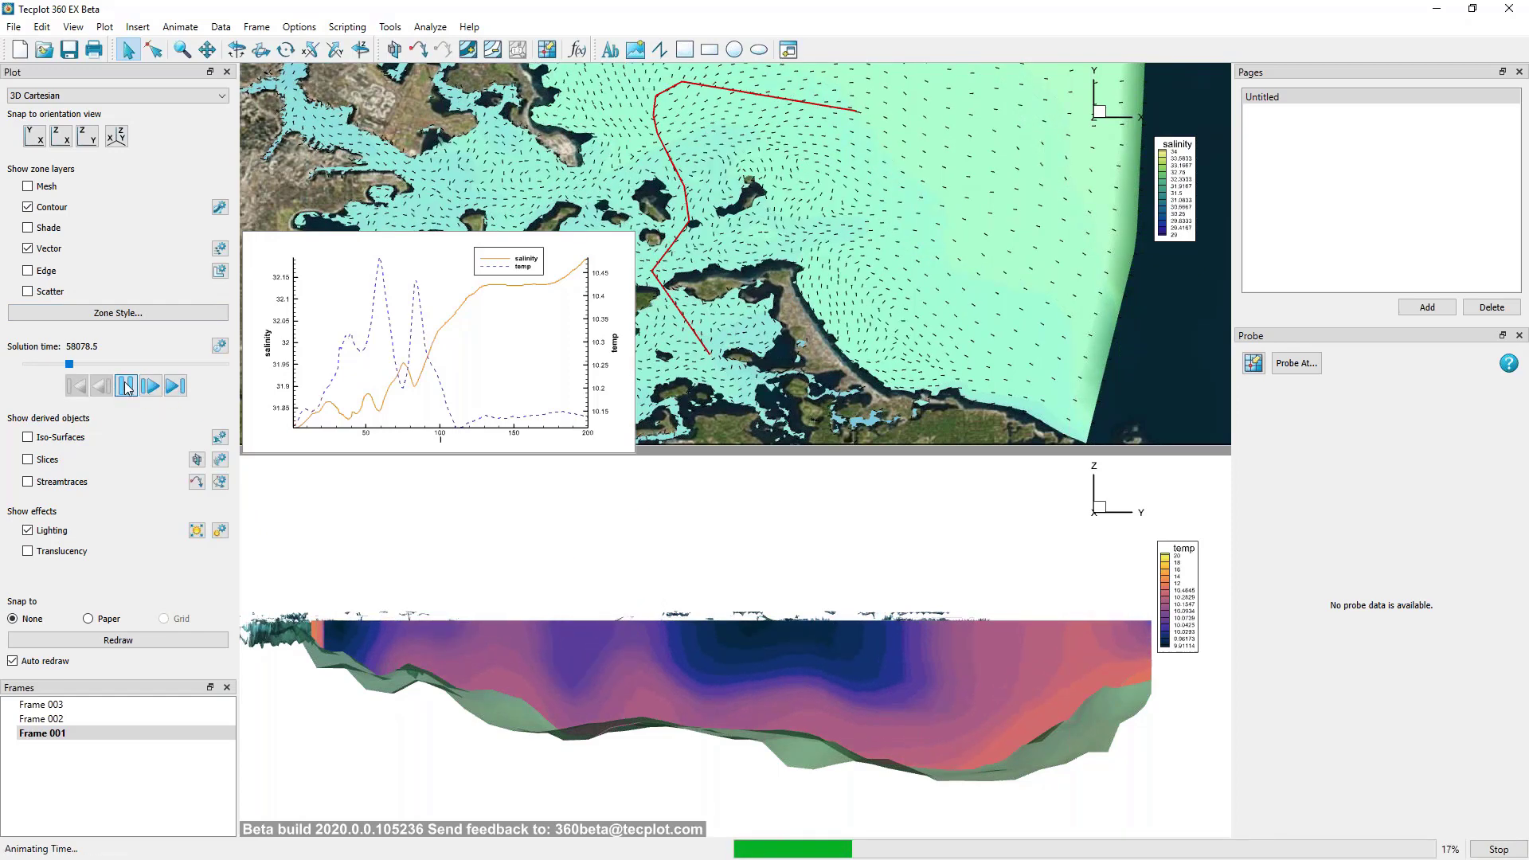
Open the time animation details and examine the available animation directions, keeping Forward.
left_click(220, 347)
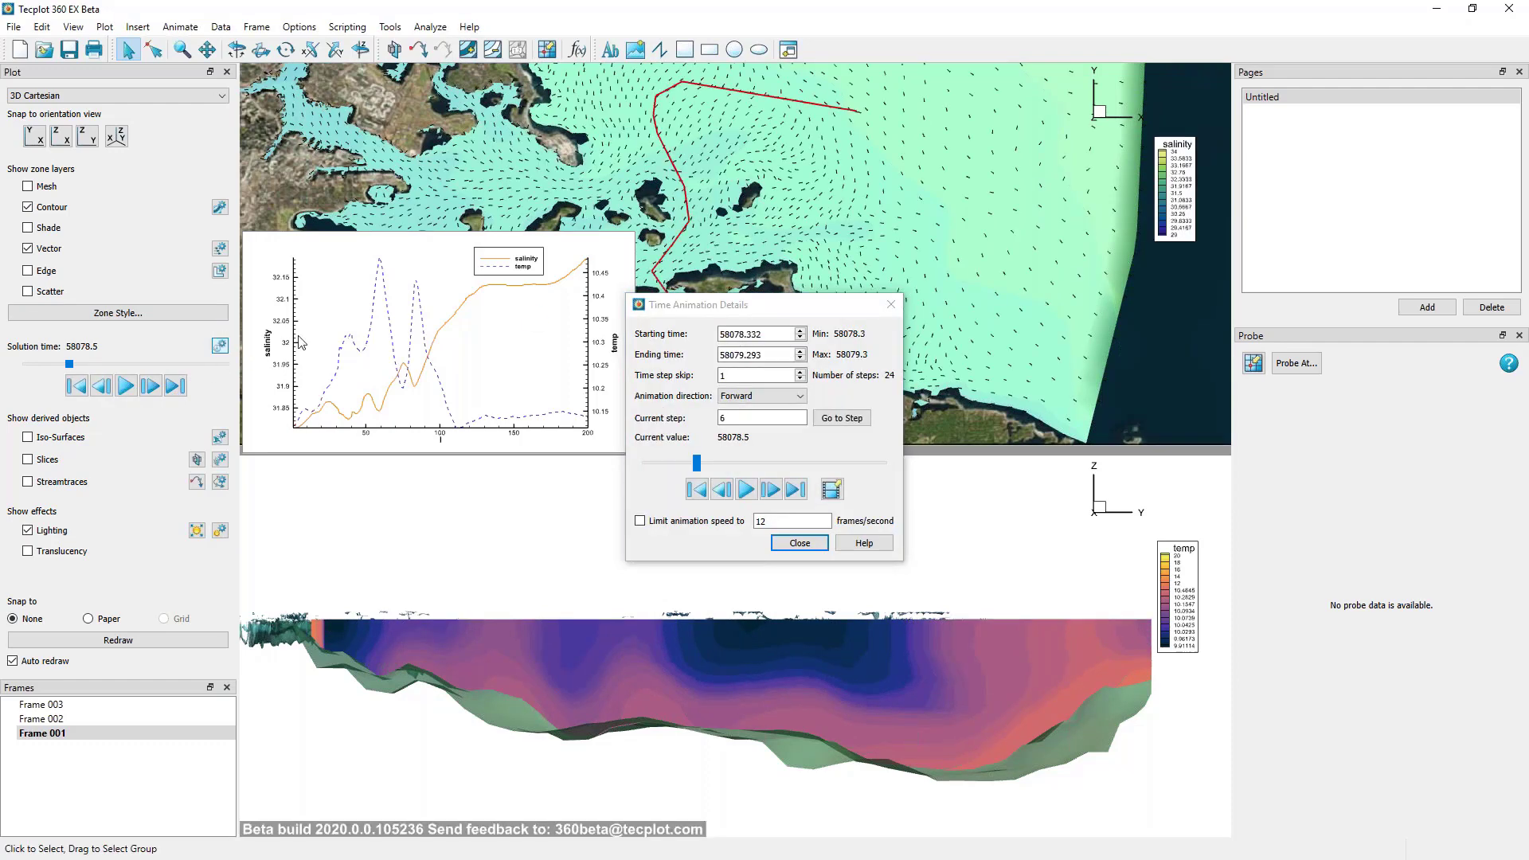
left_click_drag(757, 305, 1025, 292)
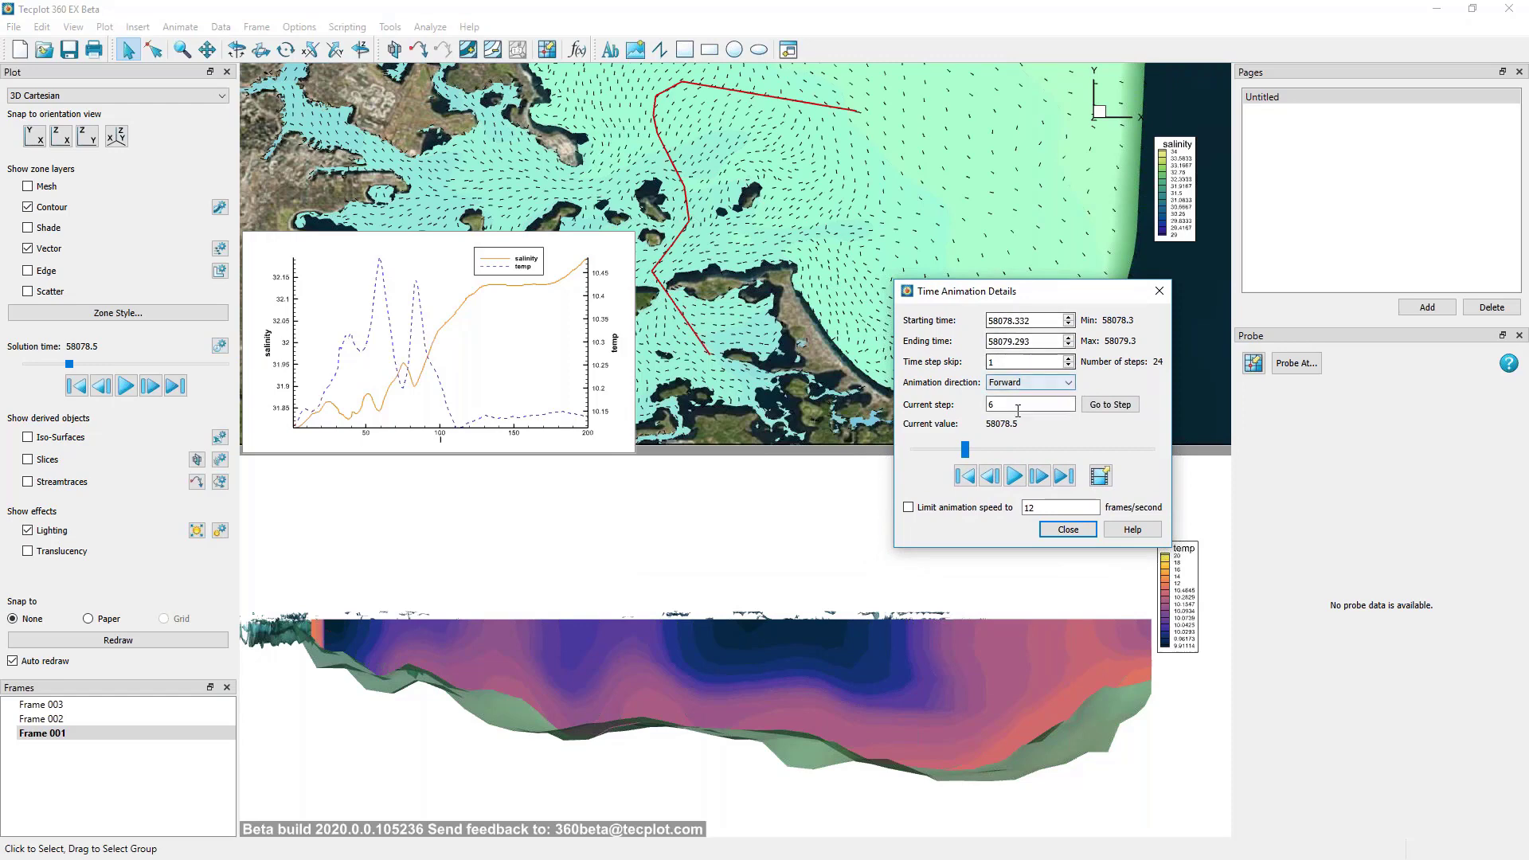
left_click(1063, 384)
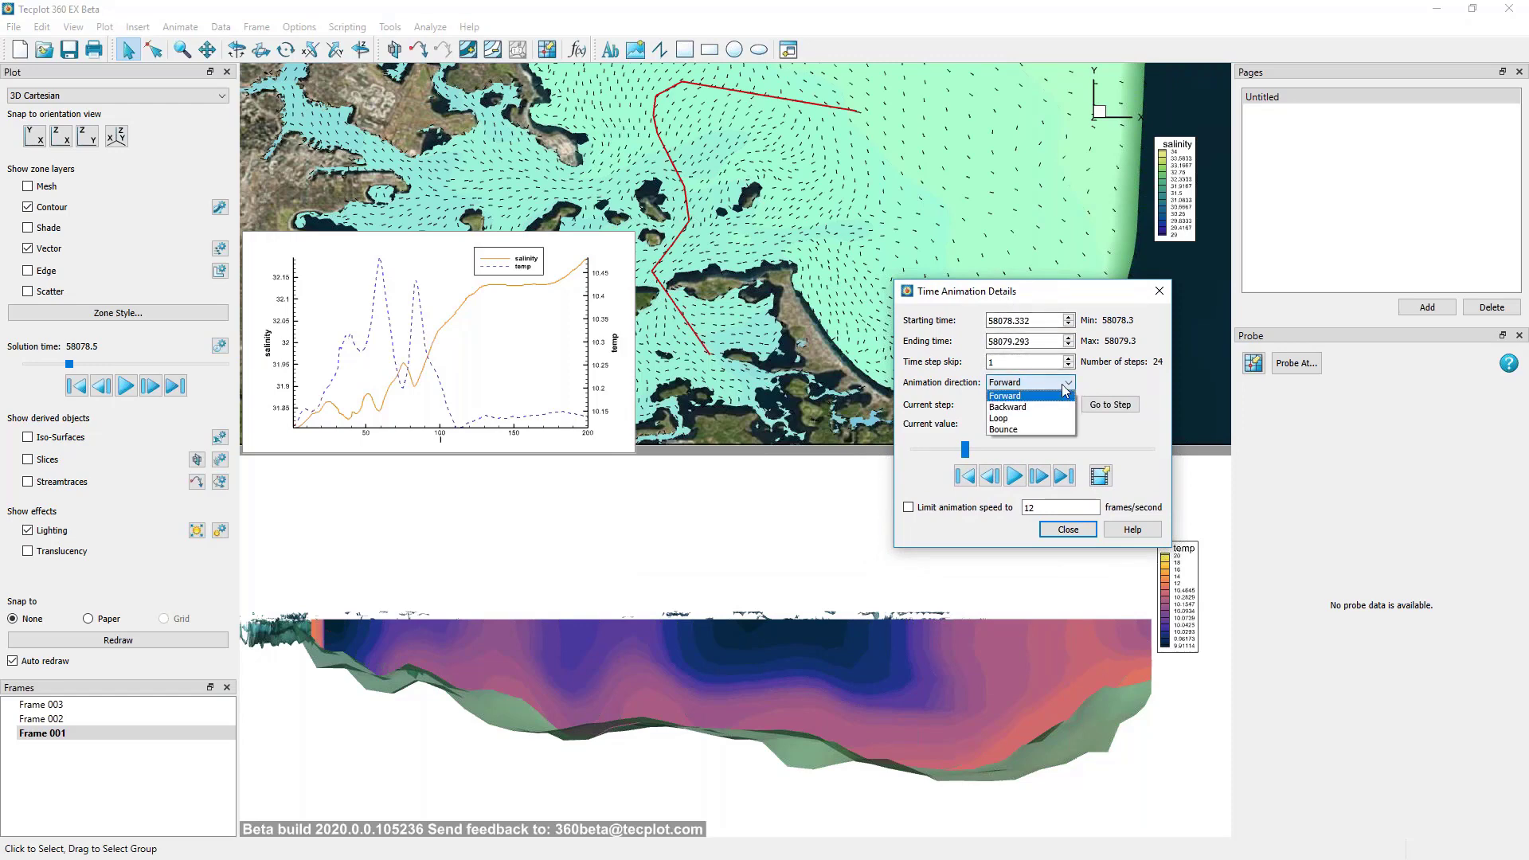
left_click(1063, 384)
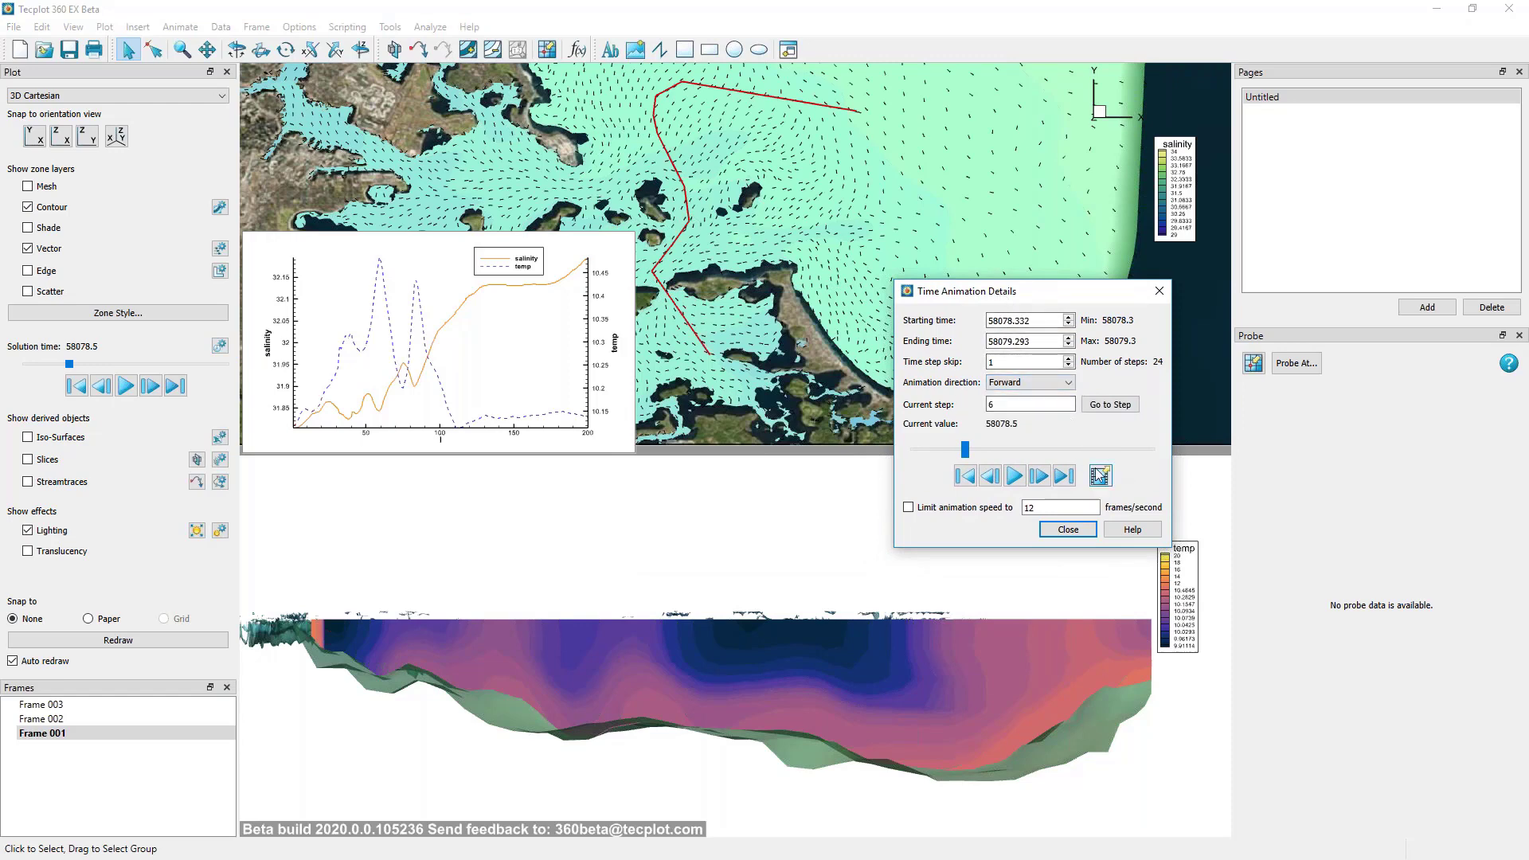
Examine the format and region options for exporting the time animation, and close the dialogs without exporting.
left_click(1102, 476)
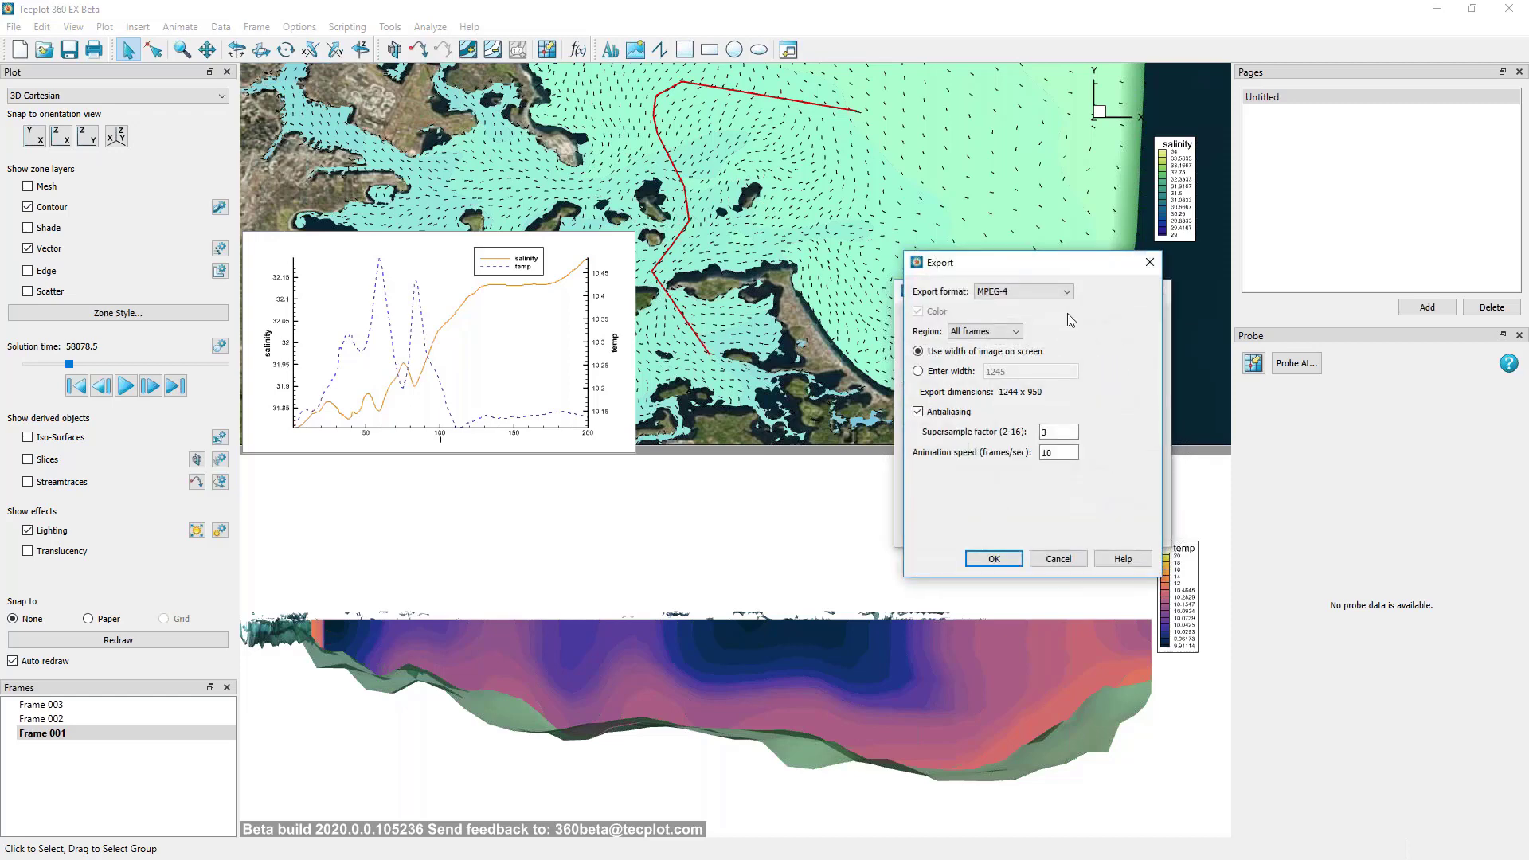
left_click_drag(1059, 266, 791, 287)
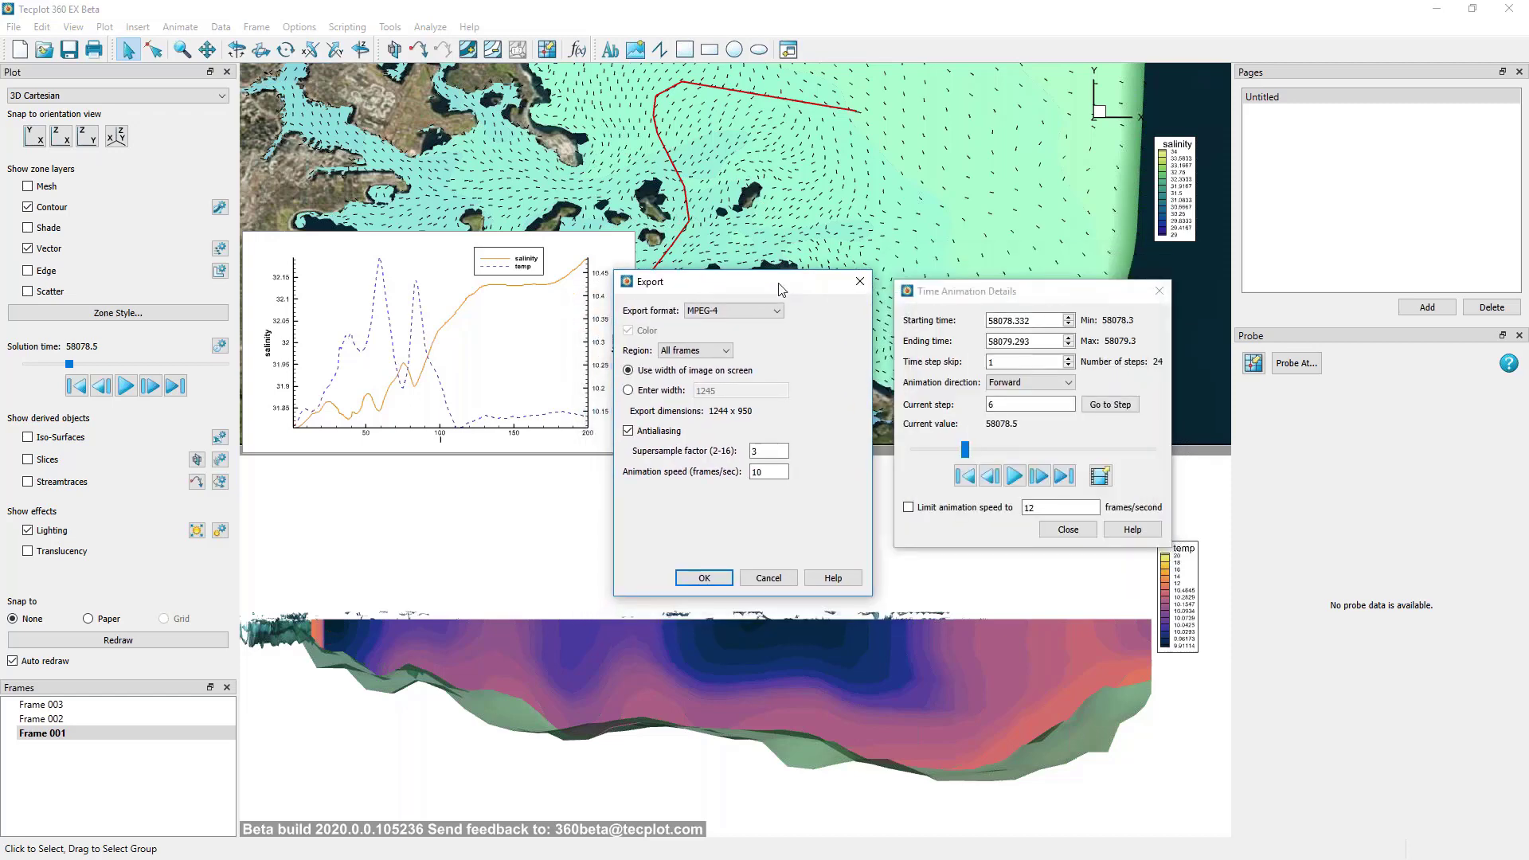
left_click(781, 305)
left_click(781, 311)
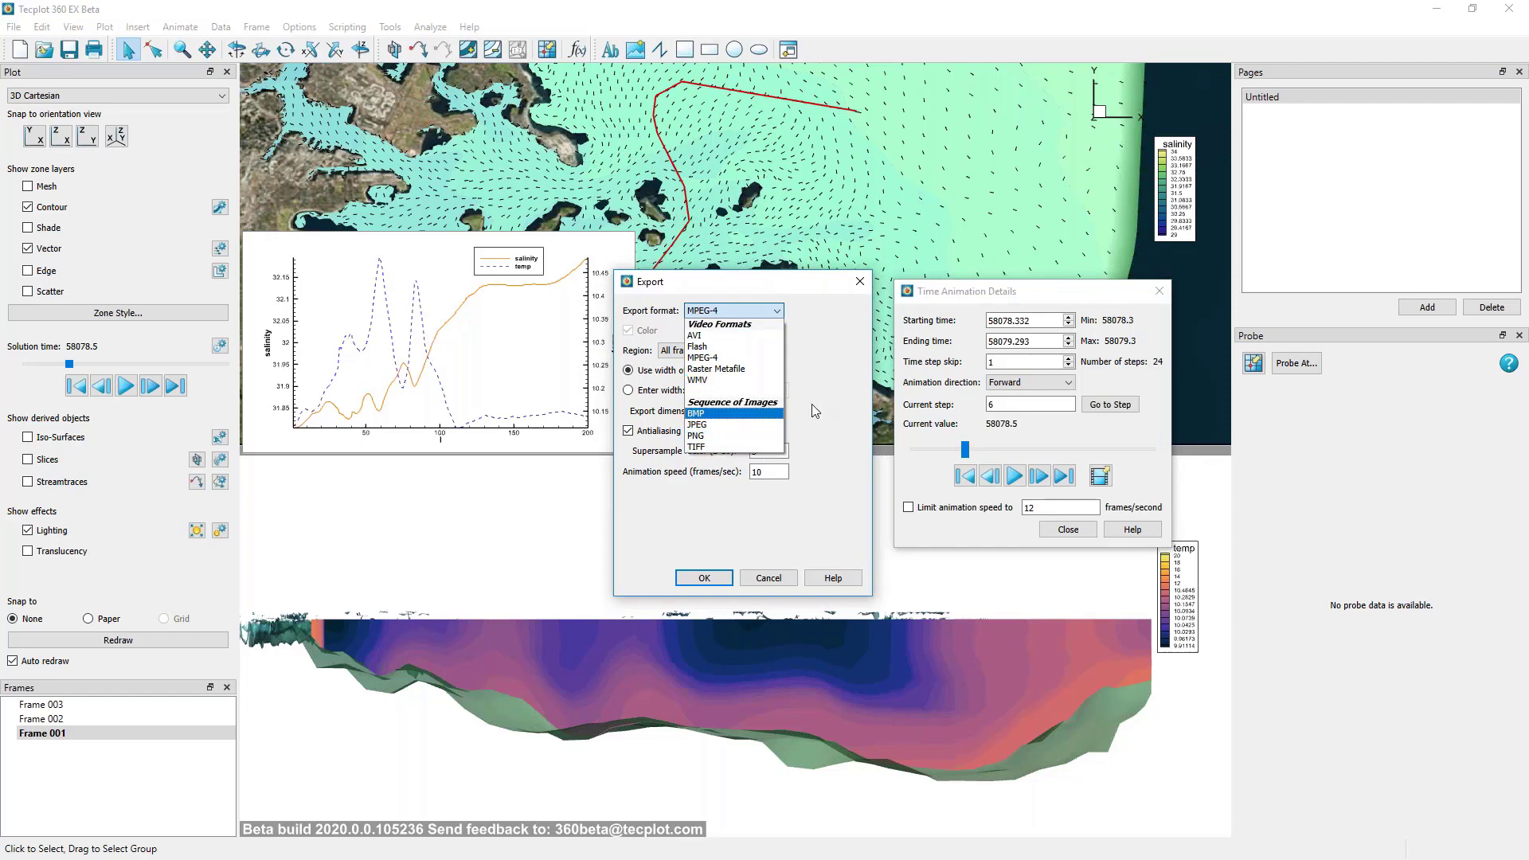
left_click(840, 381)
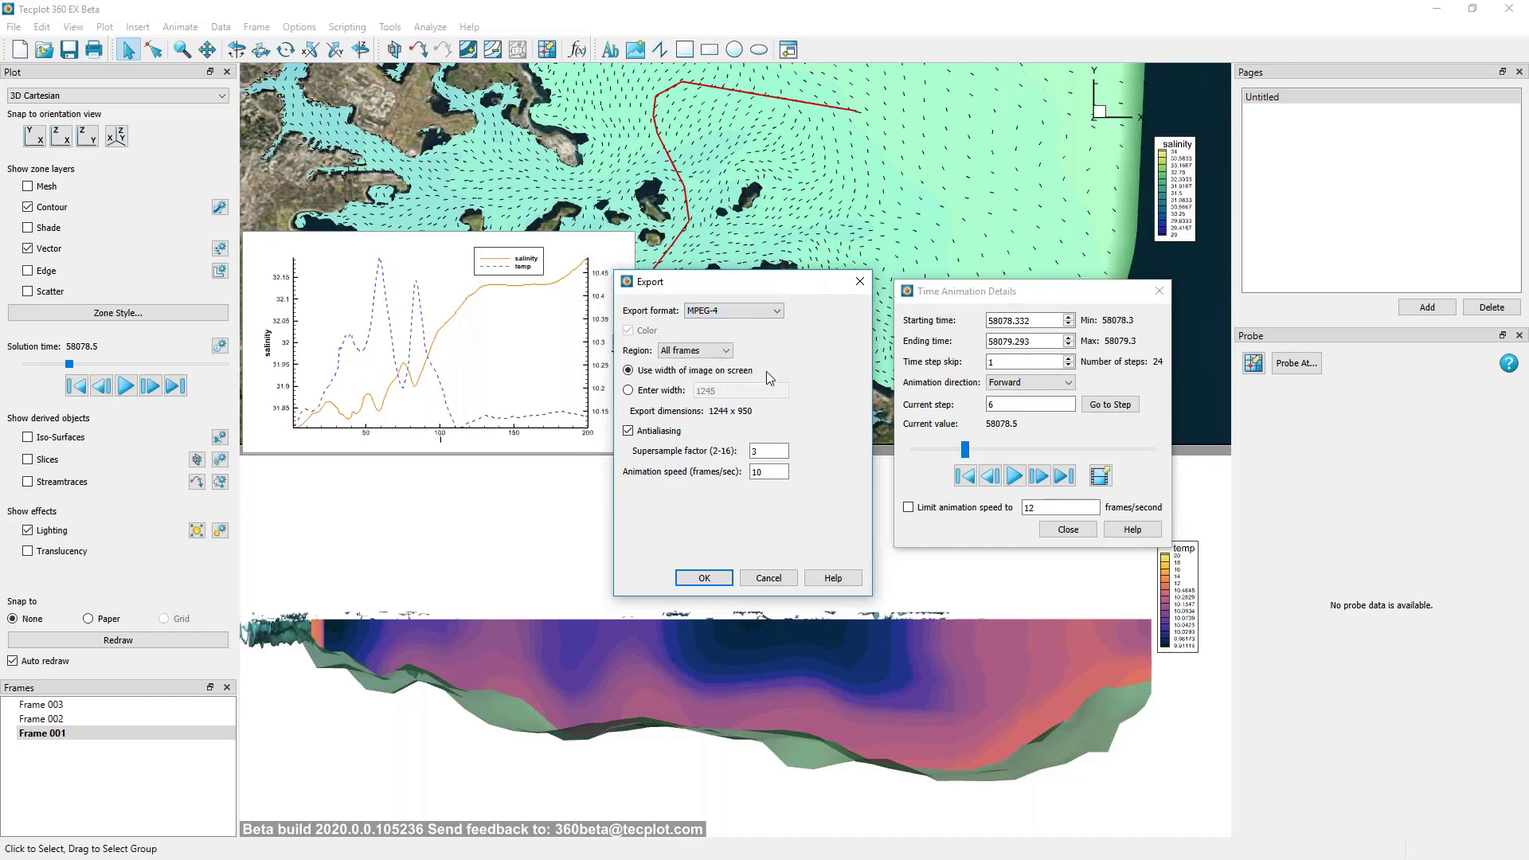
left_click(727, 352)
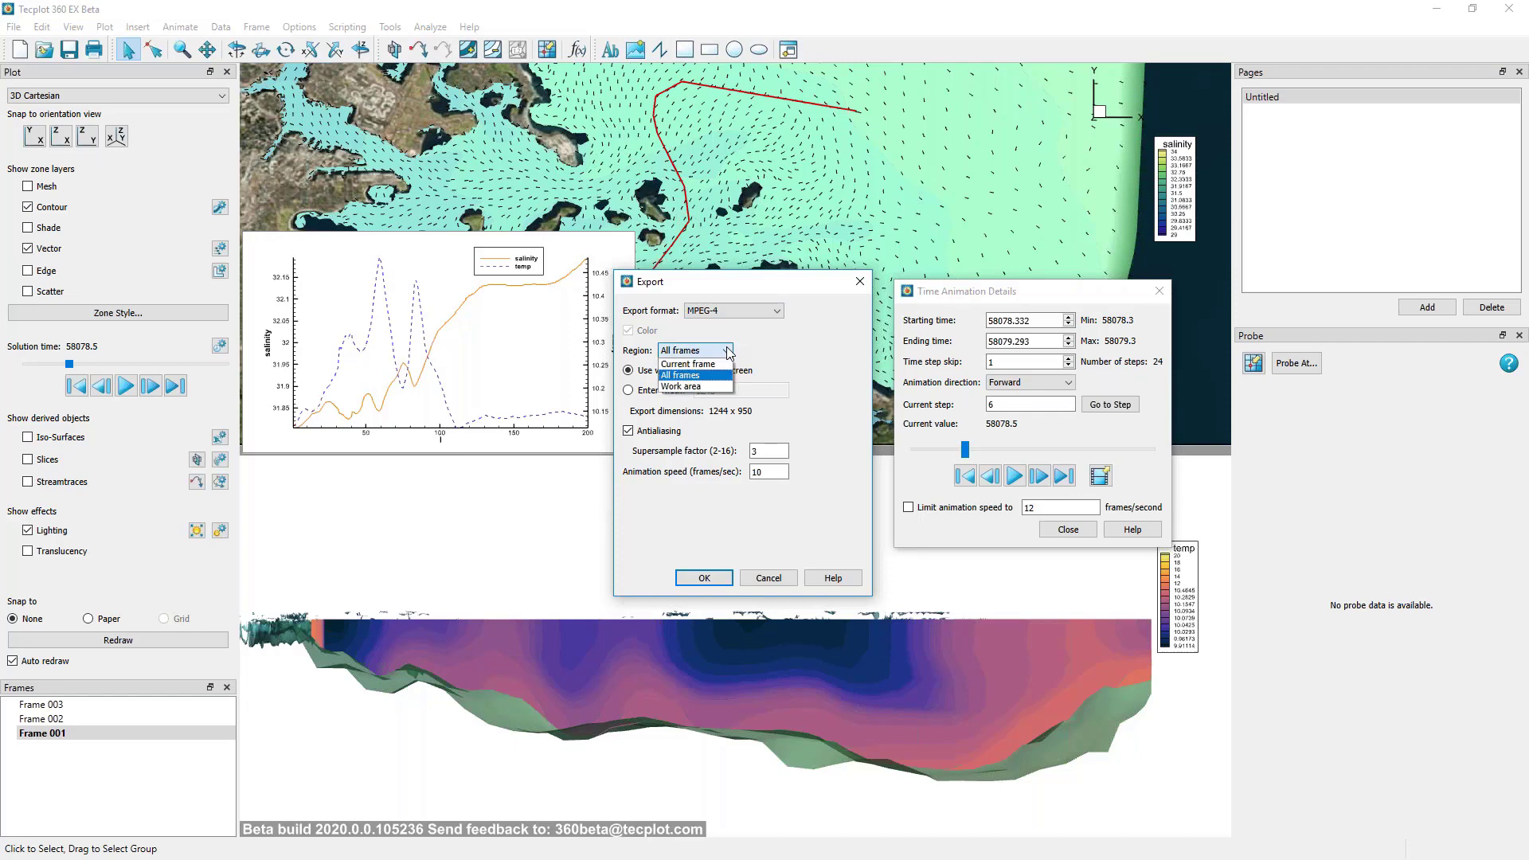
left_click(694, 364)
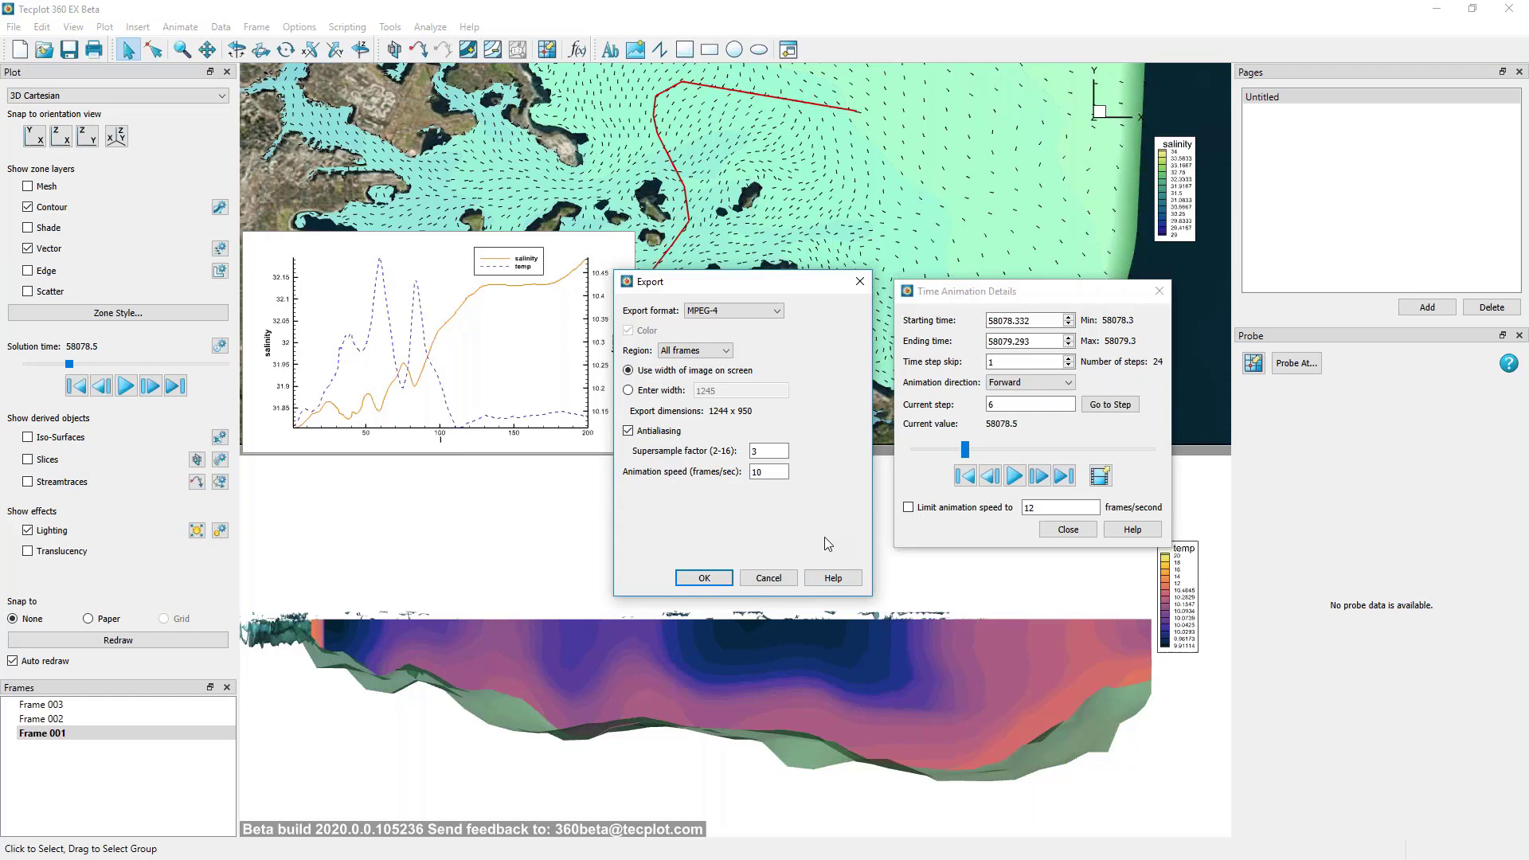
left_click(768, 578)
left_click(1067, 530)
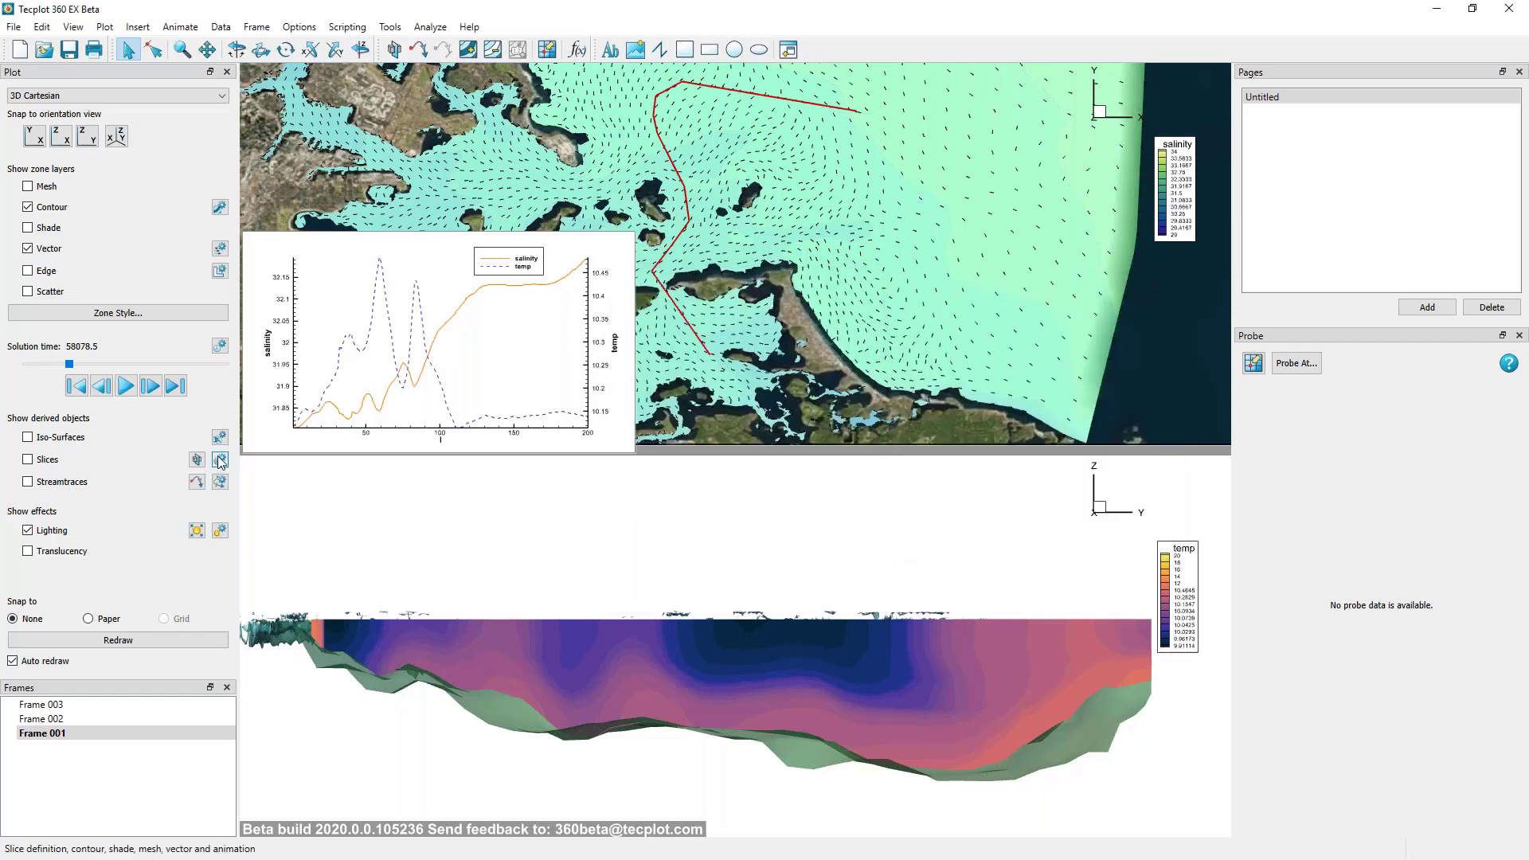
Activate the cross-section frame and examine the animation settings for its slices.
left_click(358, 522)
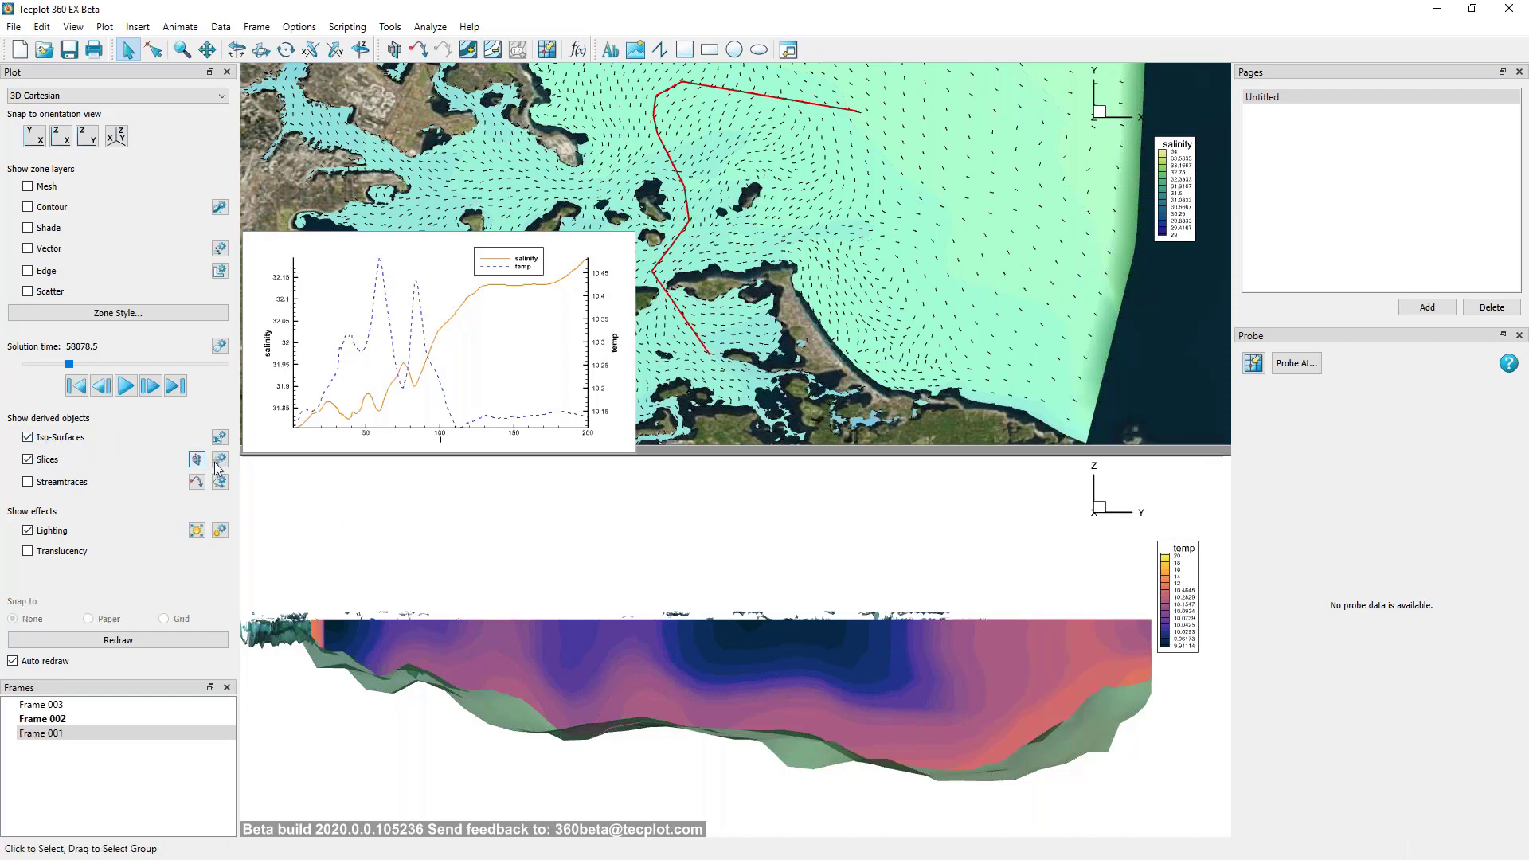
left_click(221, 467)
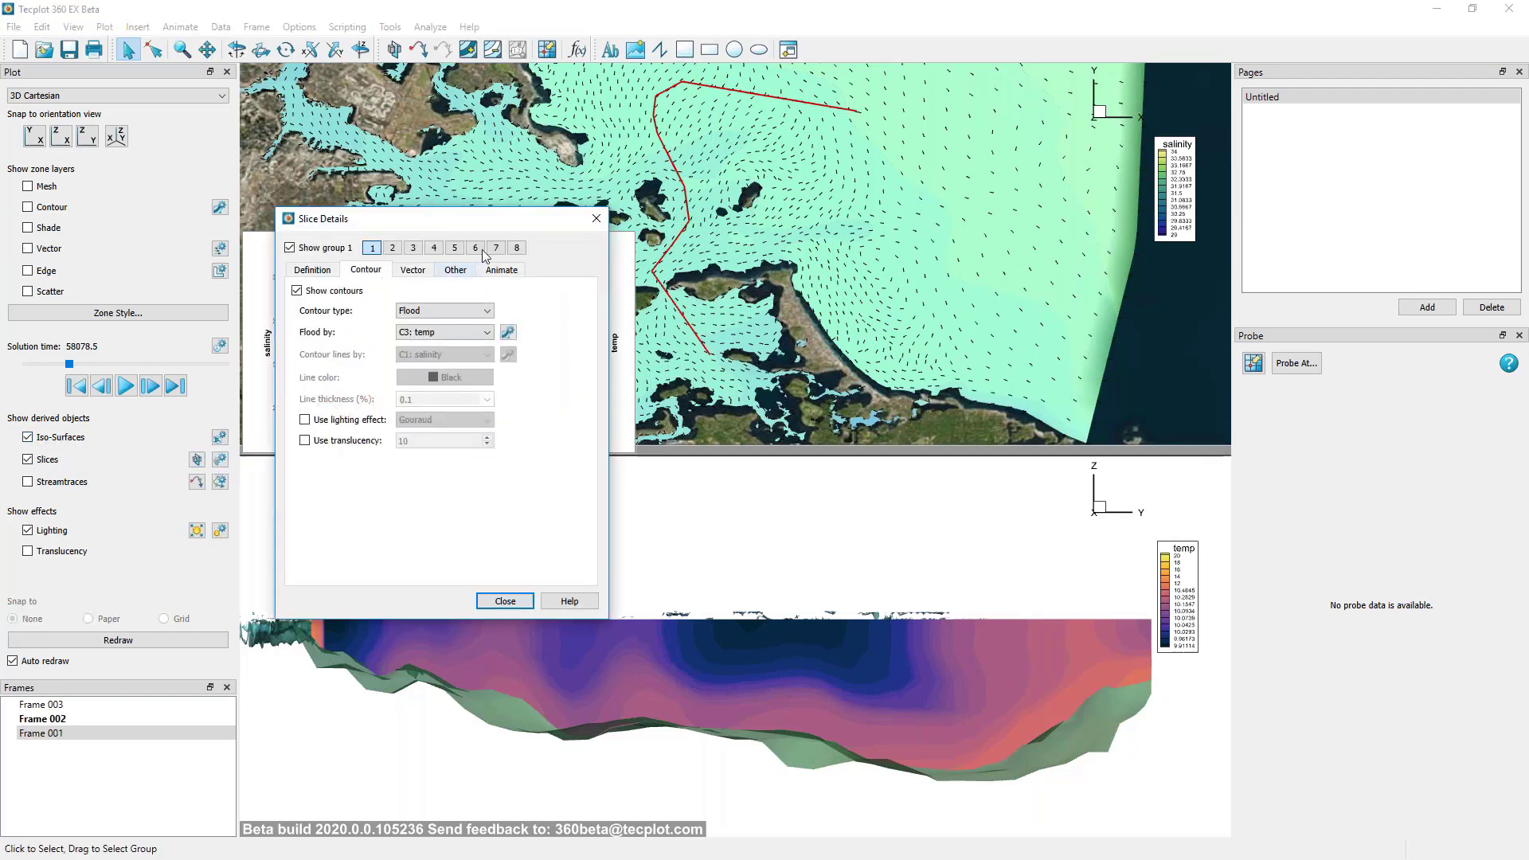
left_click(501, 270)
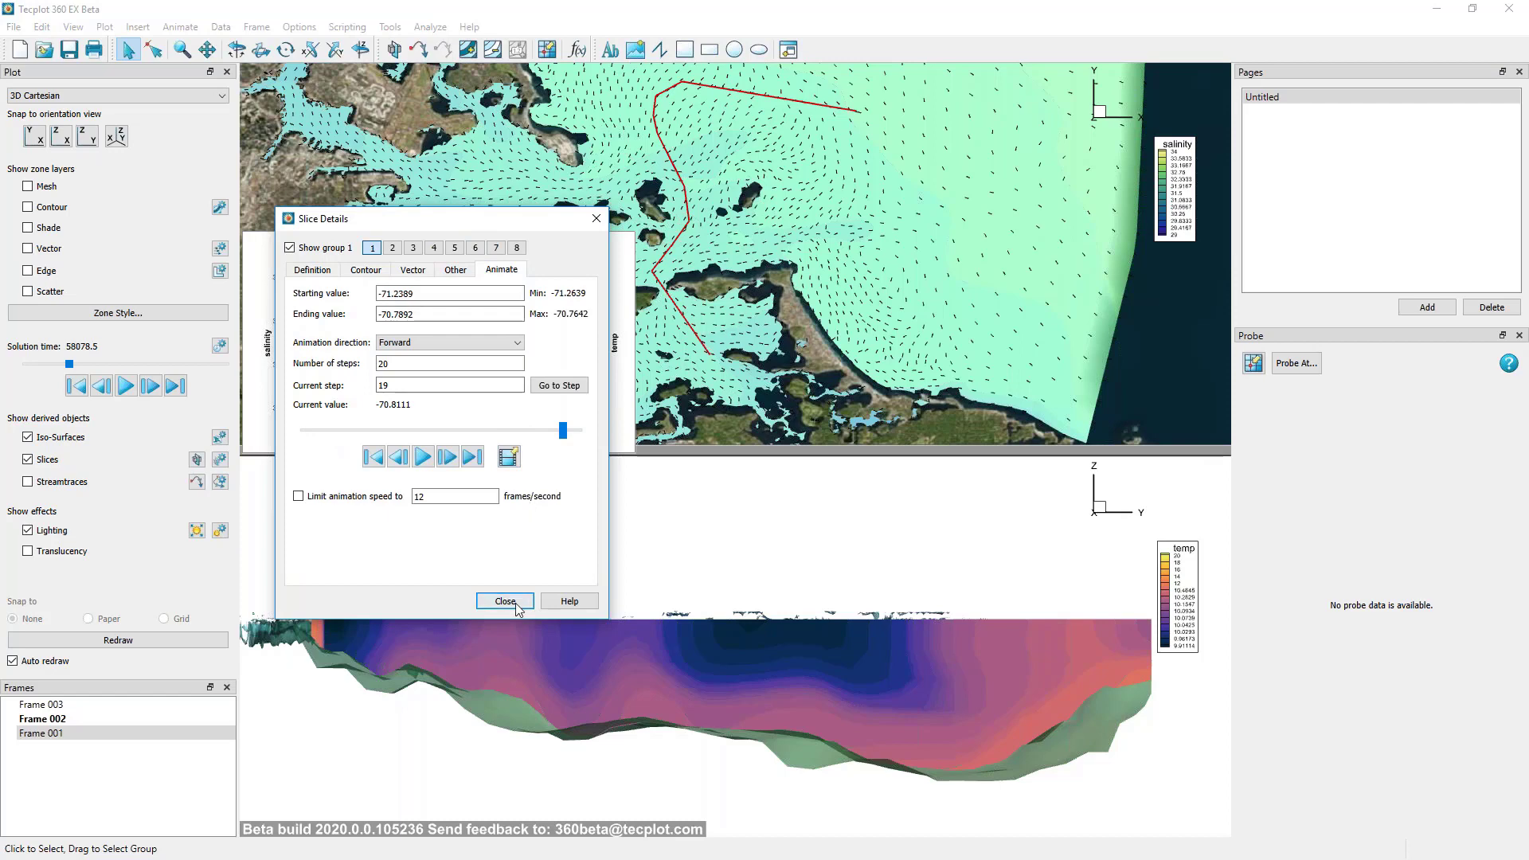
left_click(487, 599)
Examine the iso-surface animation settings and the list of available animation types.
left_click(219, 438)
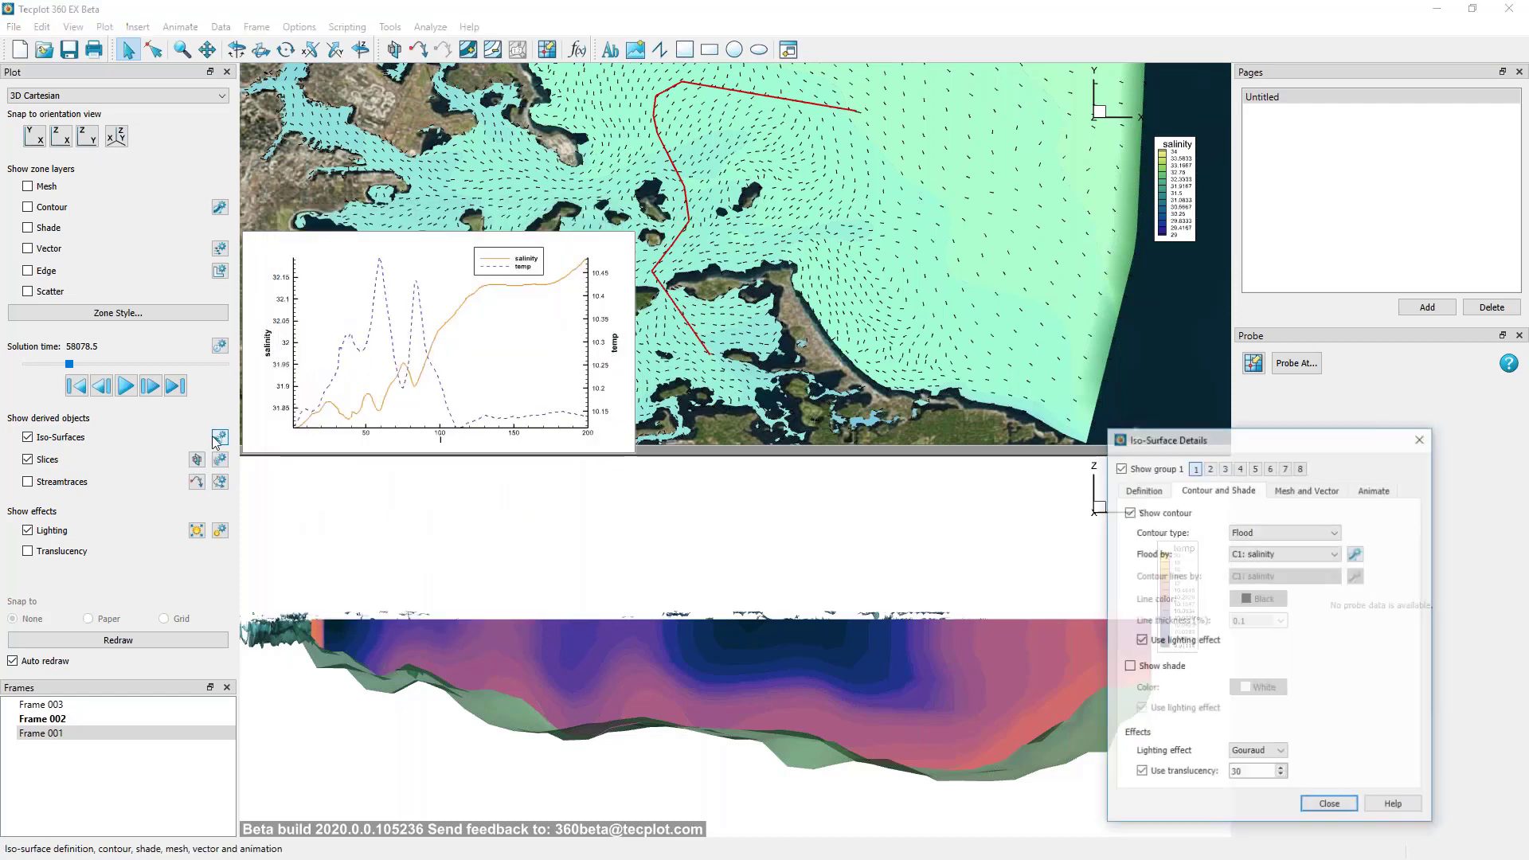
left_click(1375, 489)
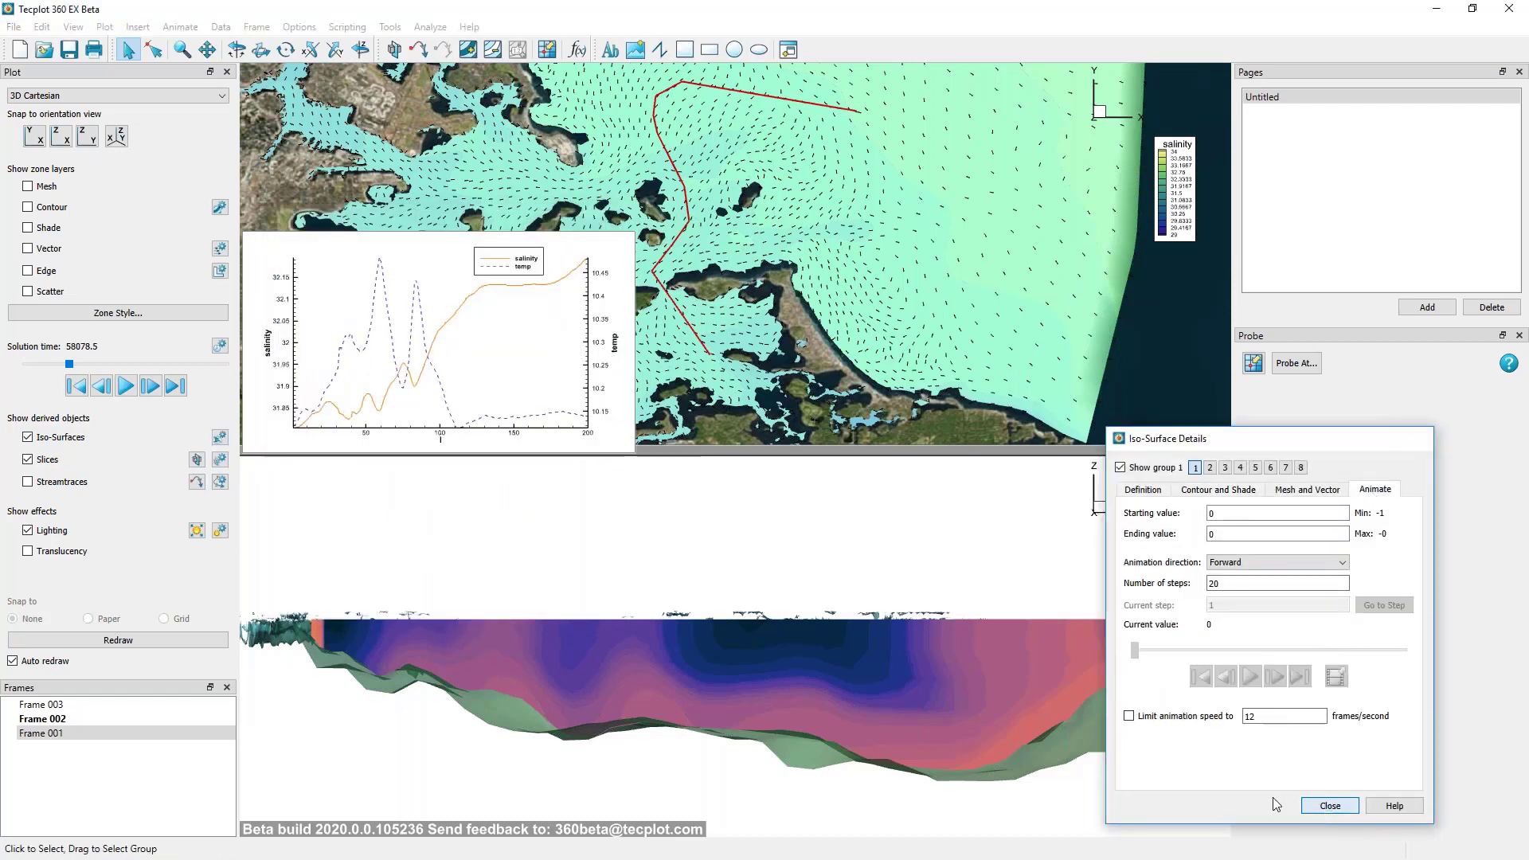
left_click(1330, 805)
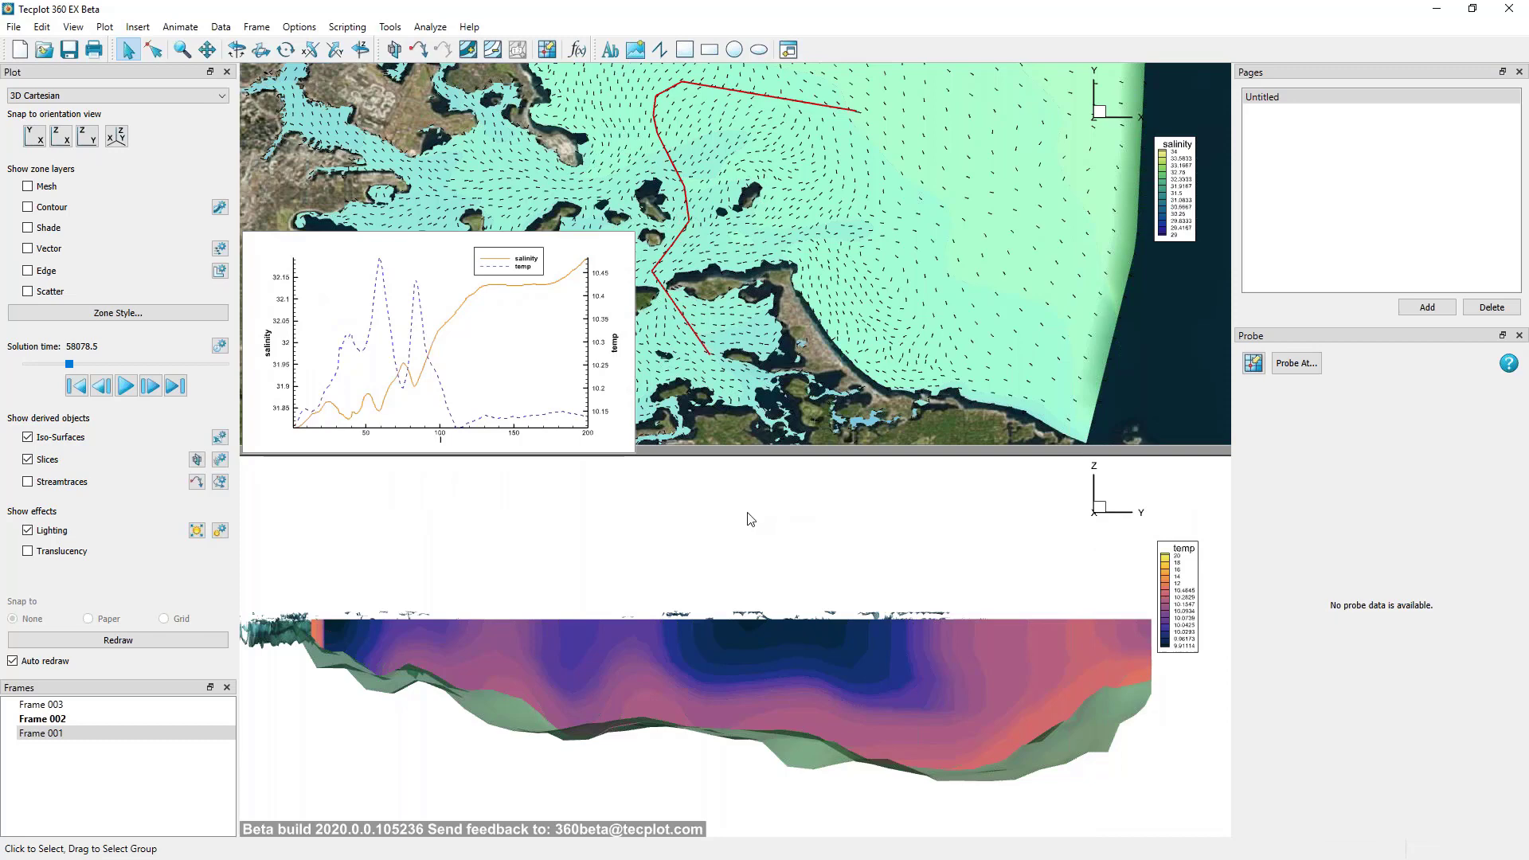
left_click(170, 27)
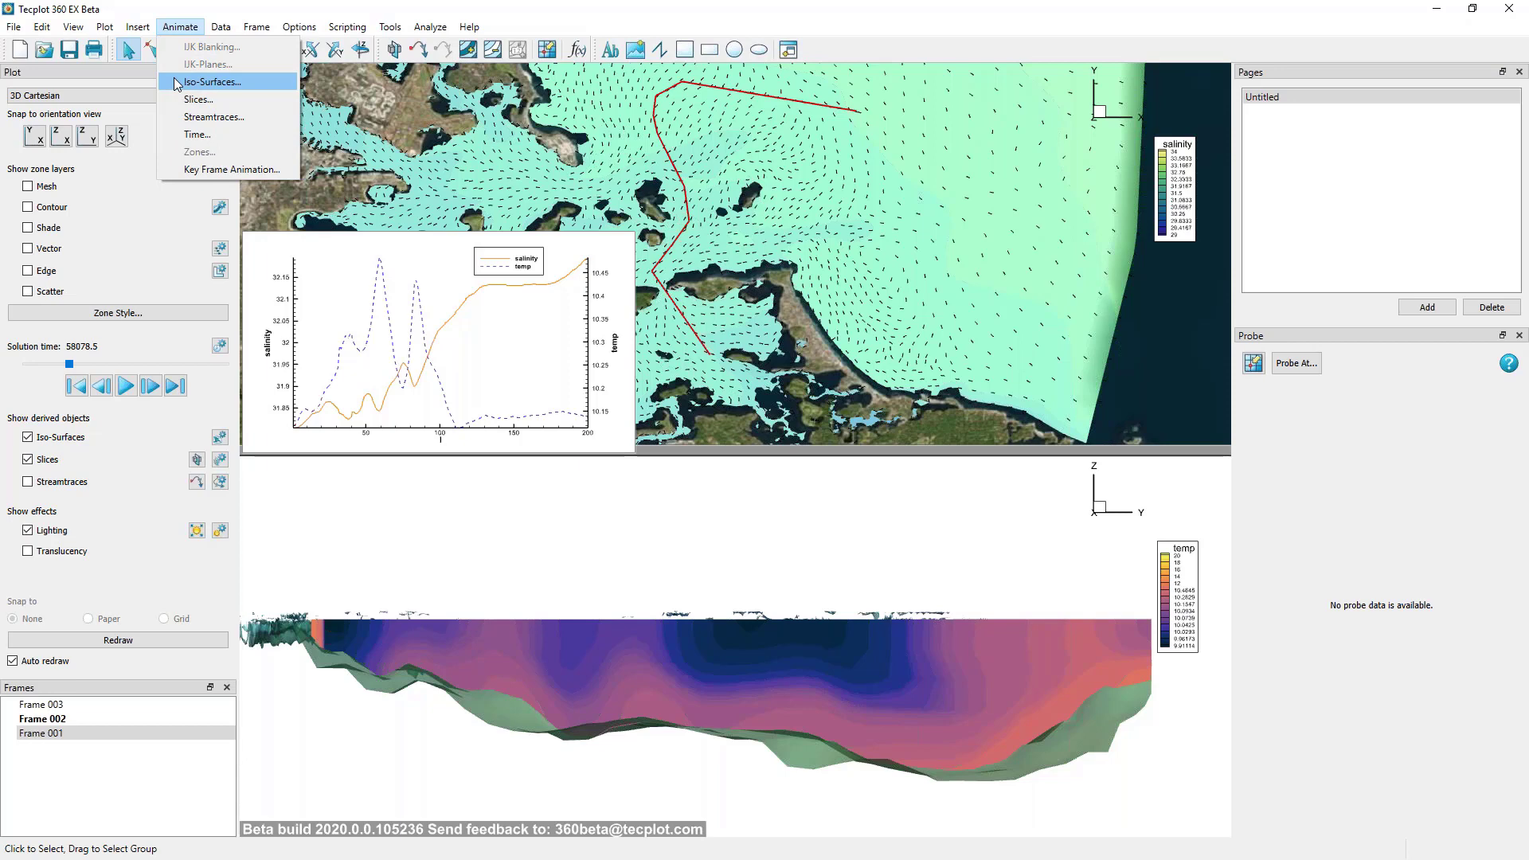
left_click(228, 9)
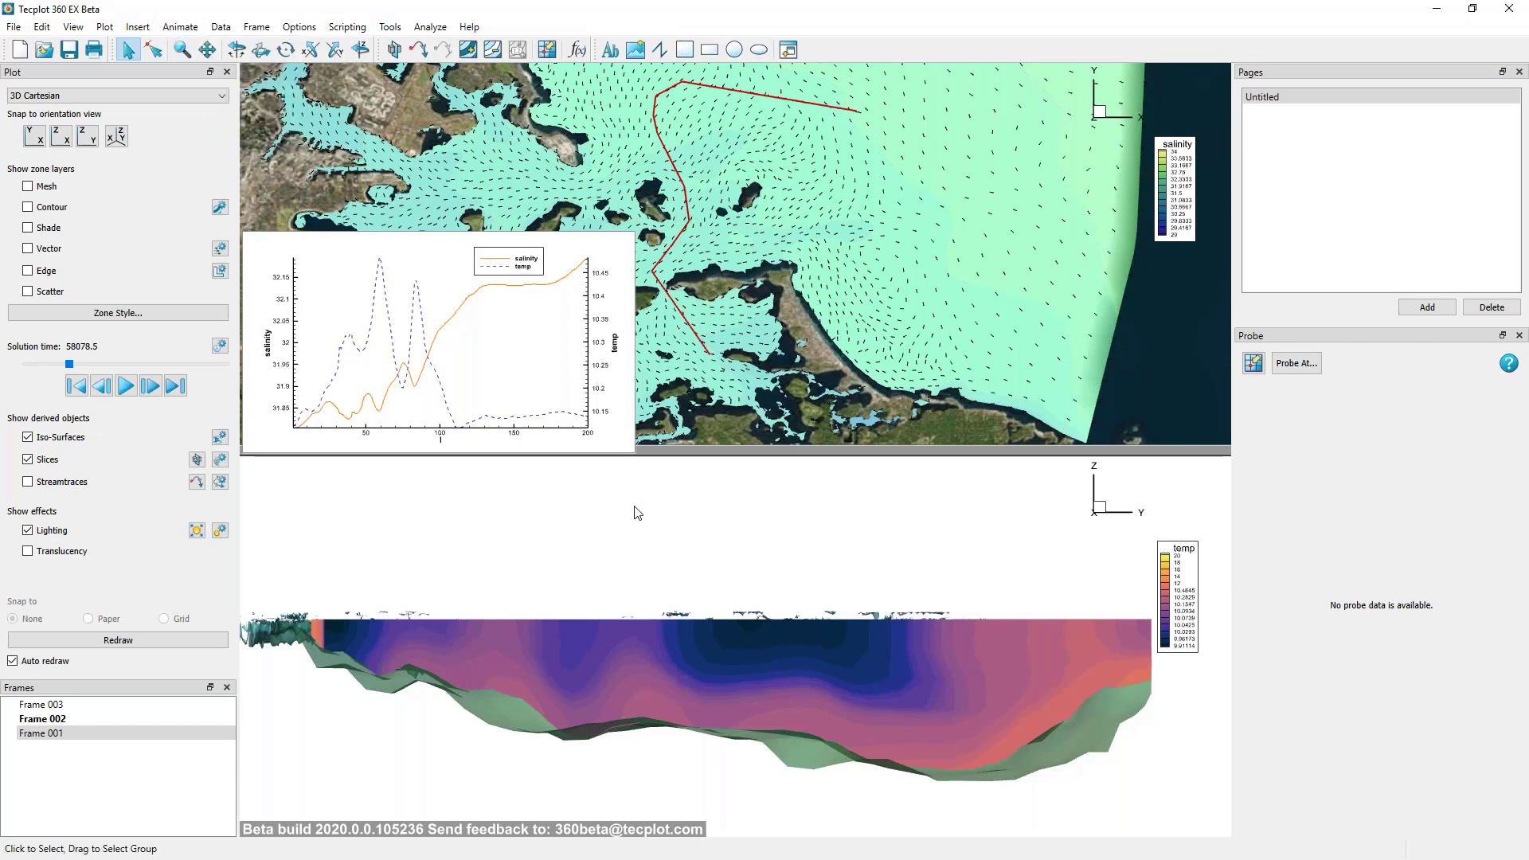
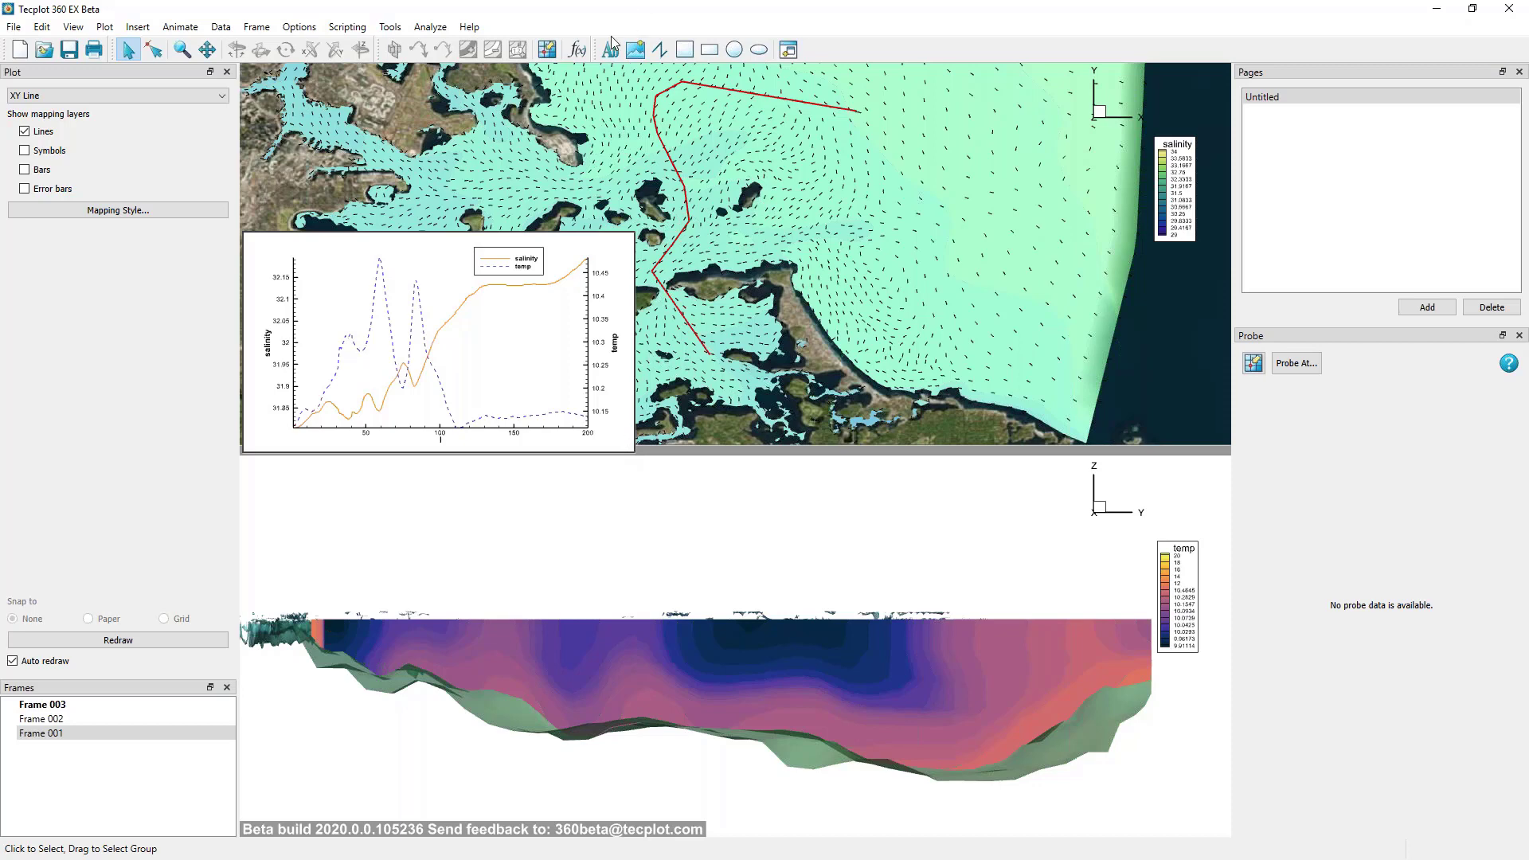
Open the integration settings, choose Length/Area/Volume as the integration type, and close them without integrating.
left_click(431, 27)
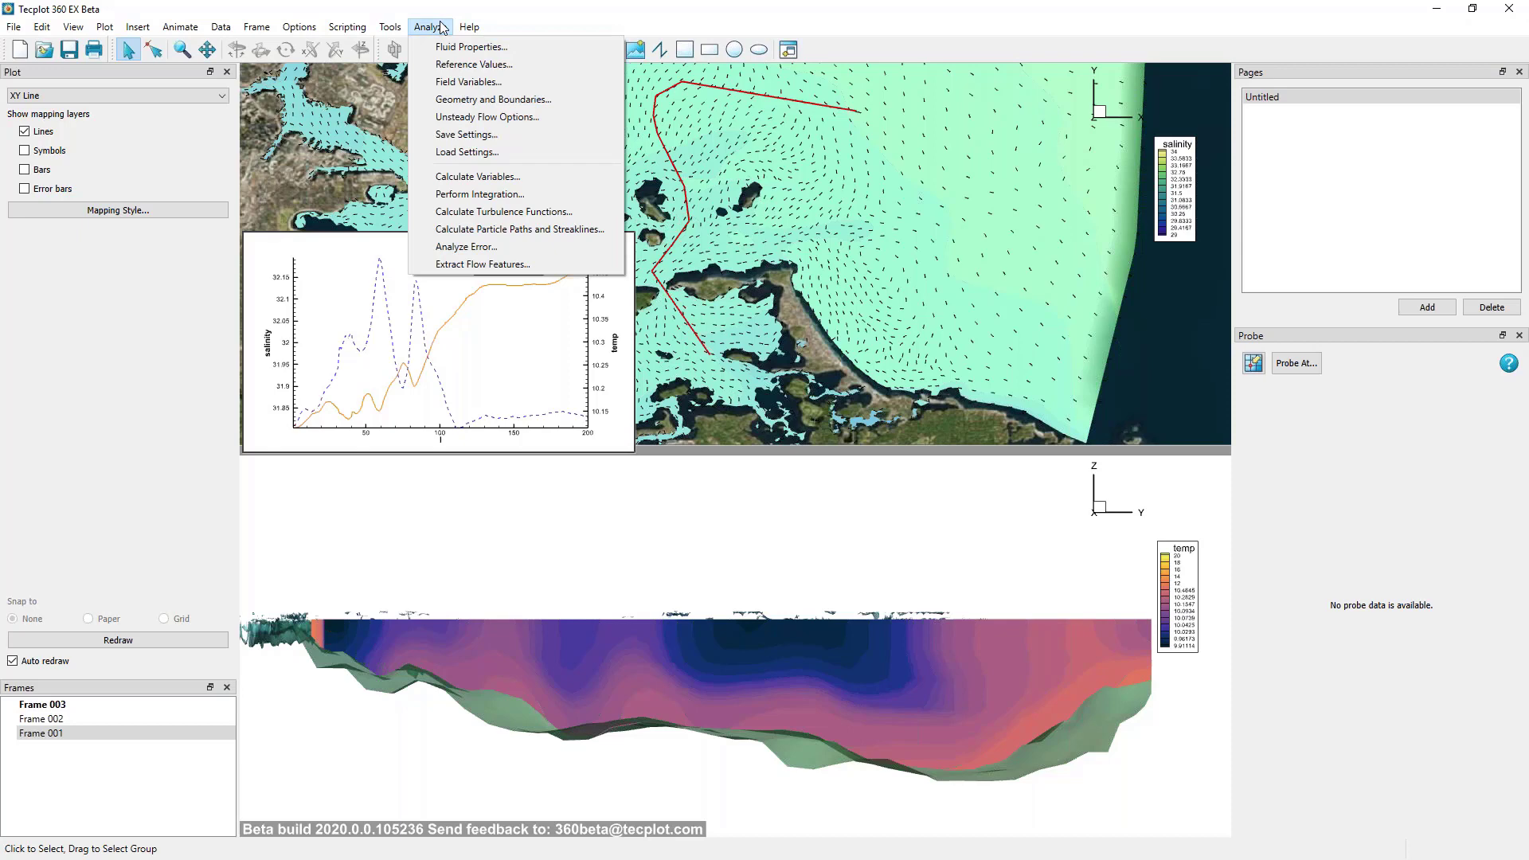
left_click(457, 190)
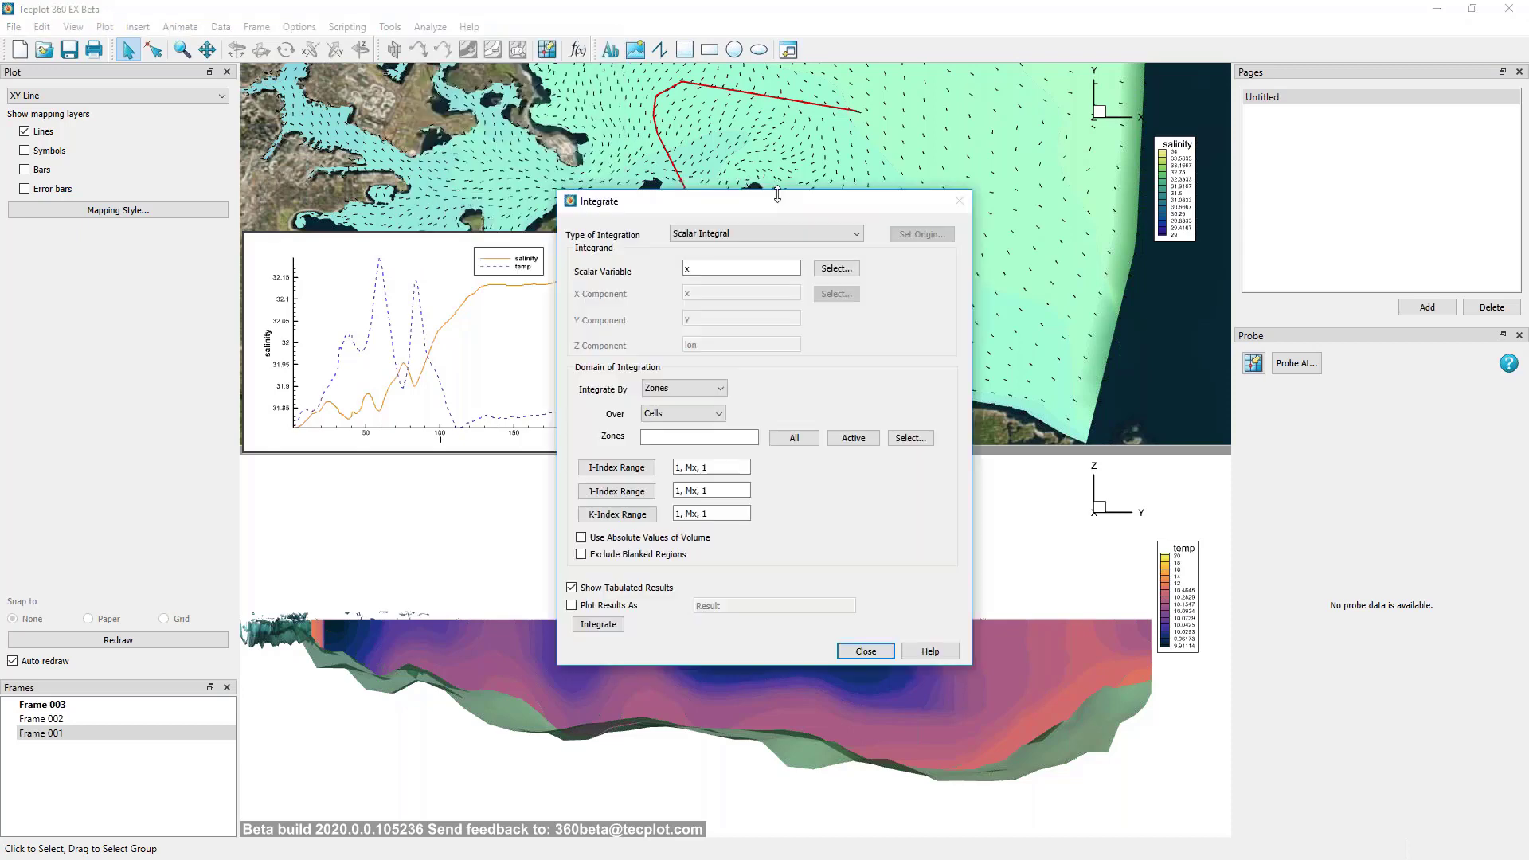
left_click_drag(778, 200, 997, 204)
left_click(1078, 239)
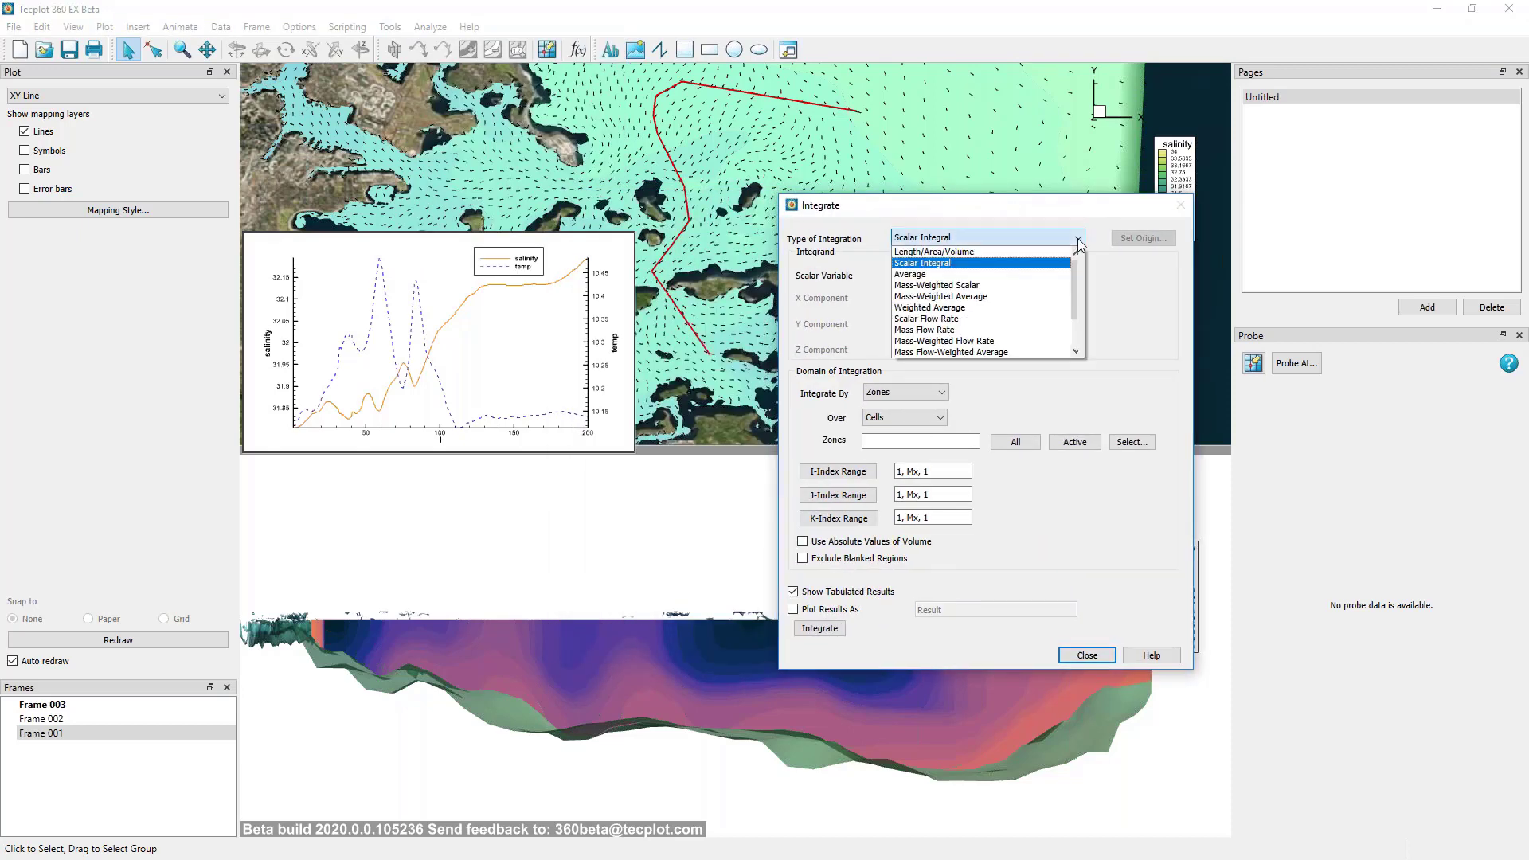
left_click(1027, 252)
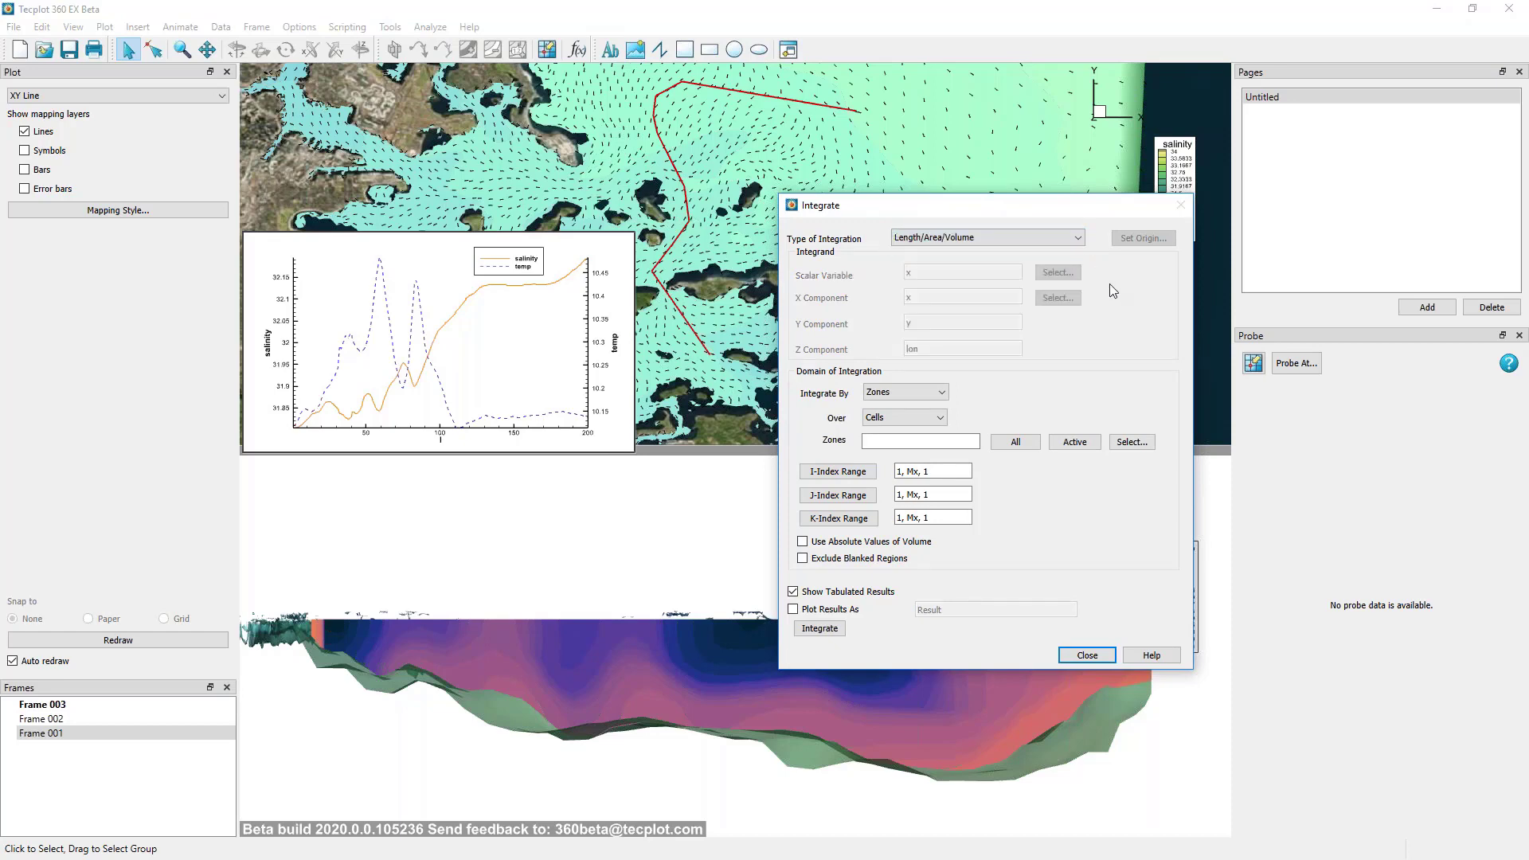
left_click(1102, 658)
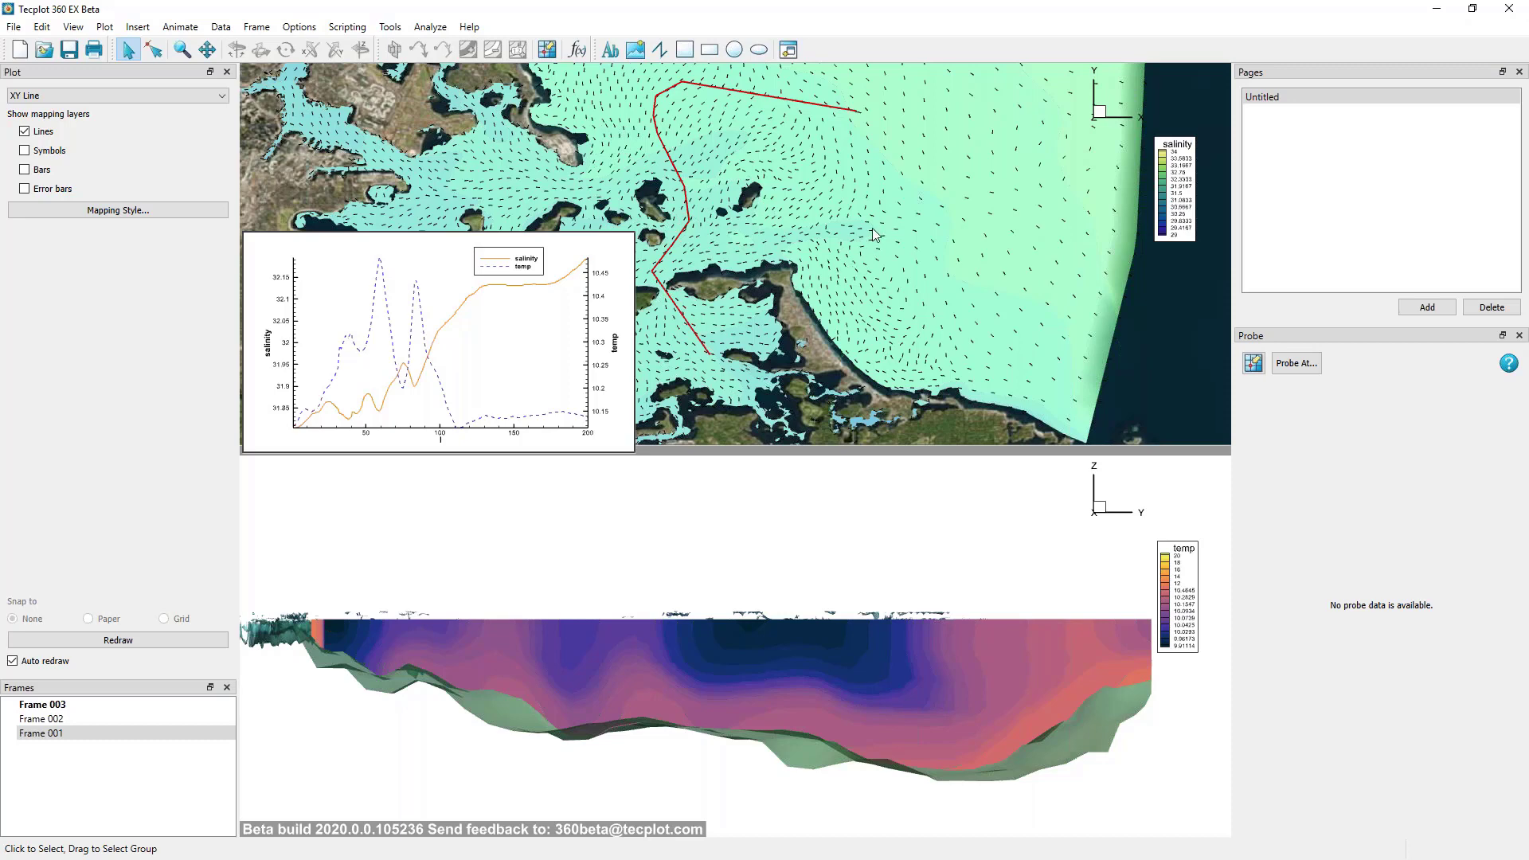
Activate the cross-section frame and place a text label in the empty area above the slice, beginning its content with &(SOLUT.
left_click(954, 510)
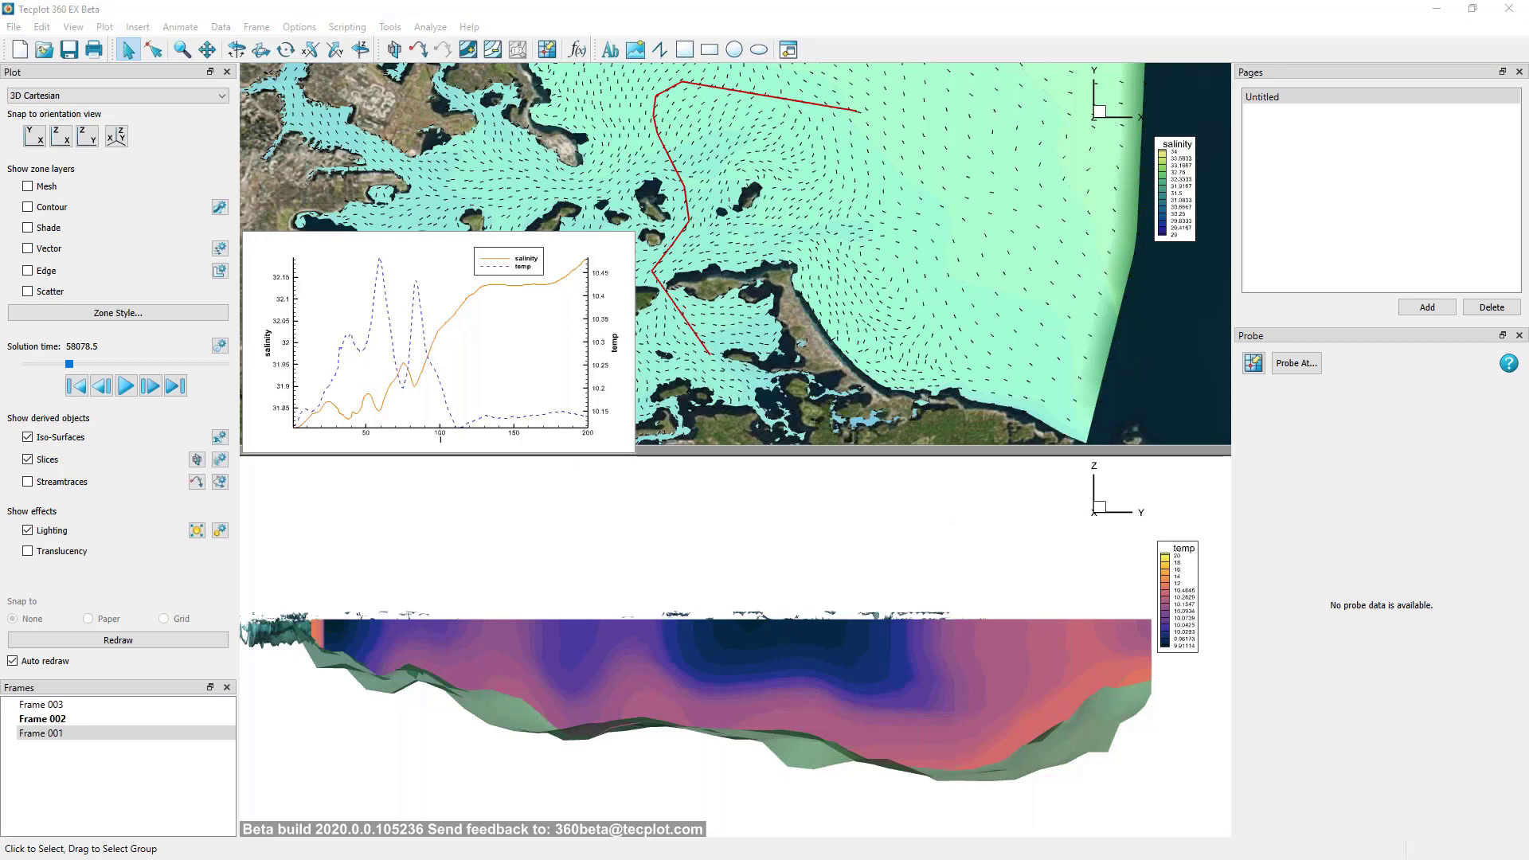
left_click(688, 506)
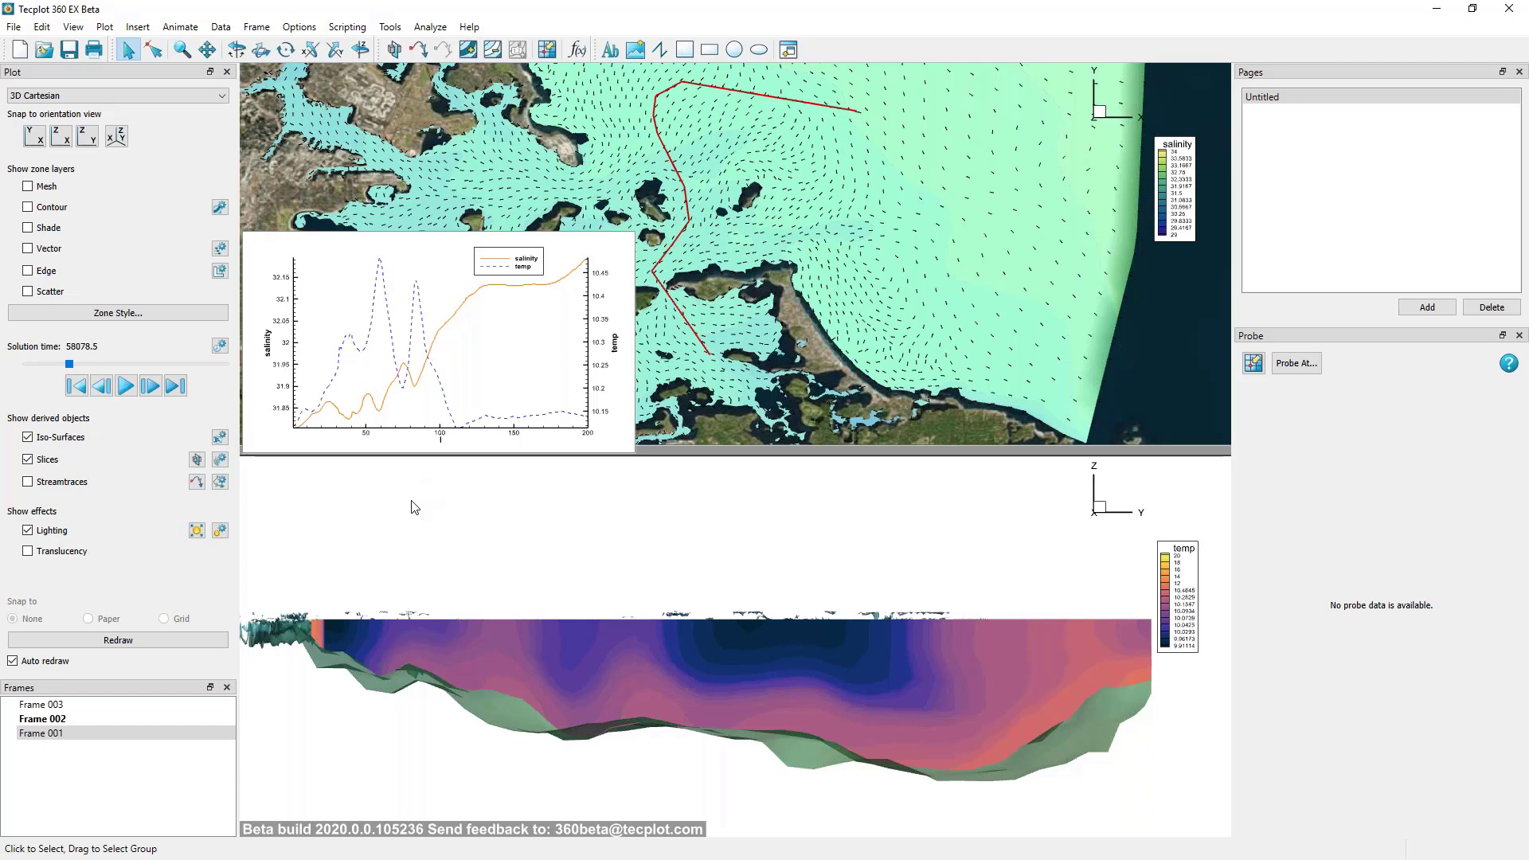
left_click(611, 50)
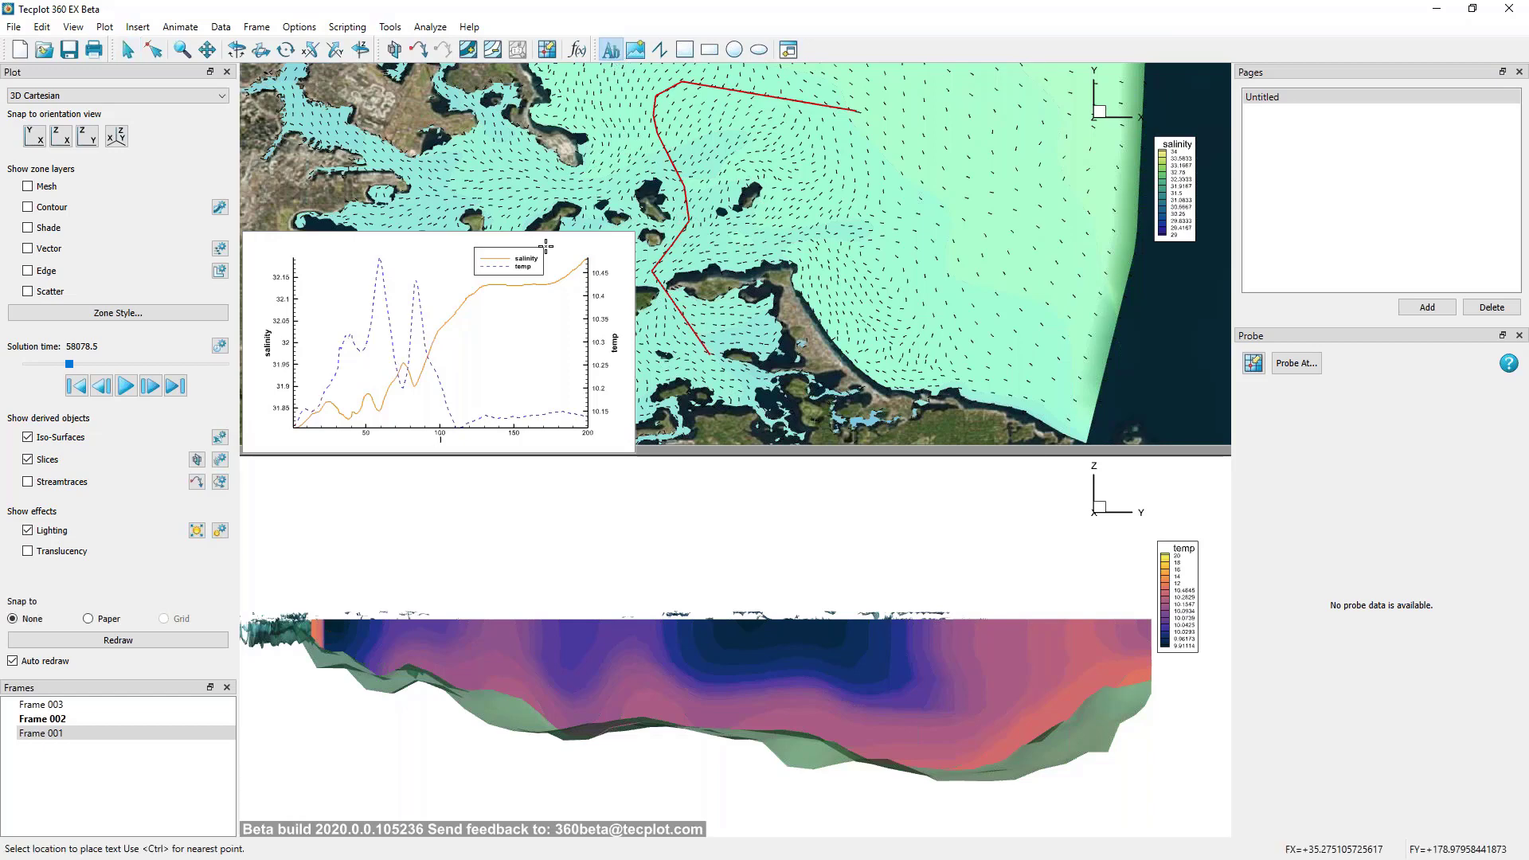
left_click(281, 476)
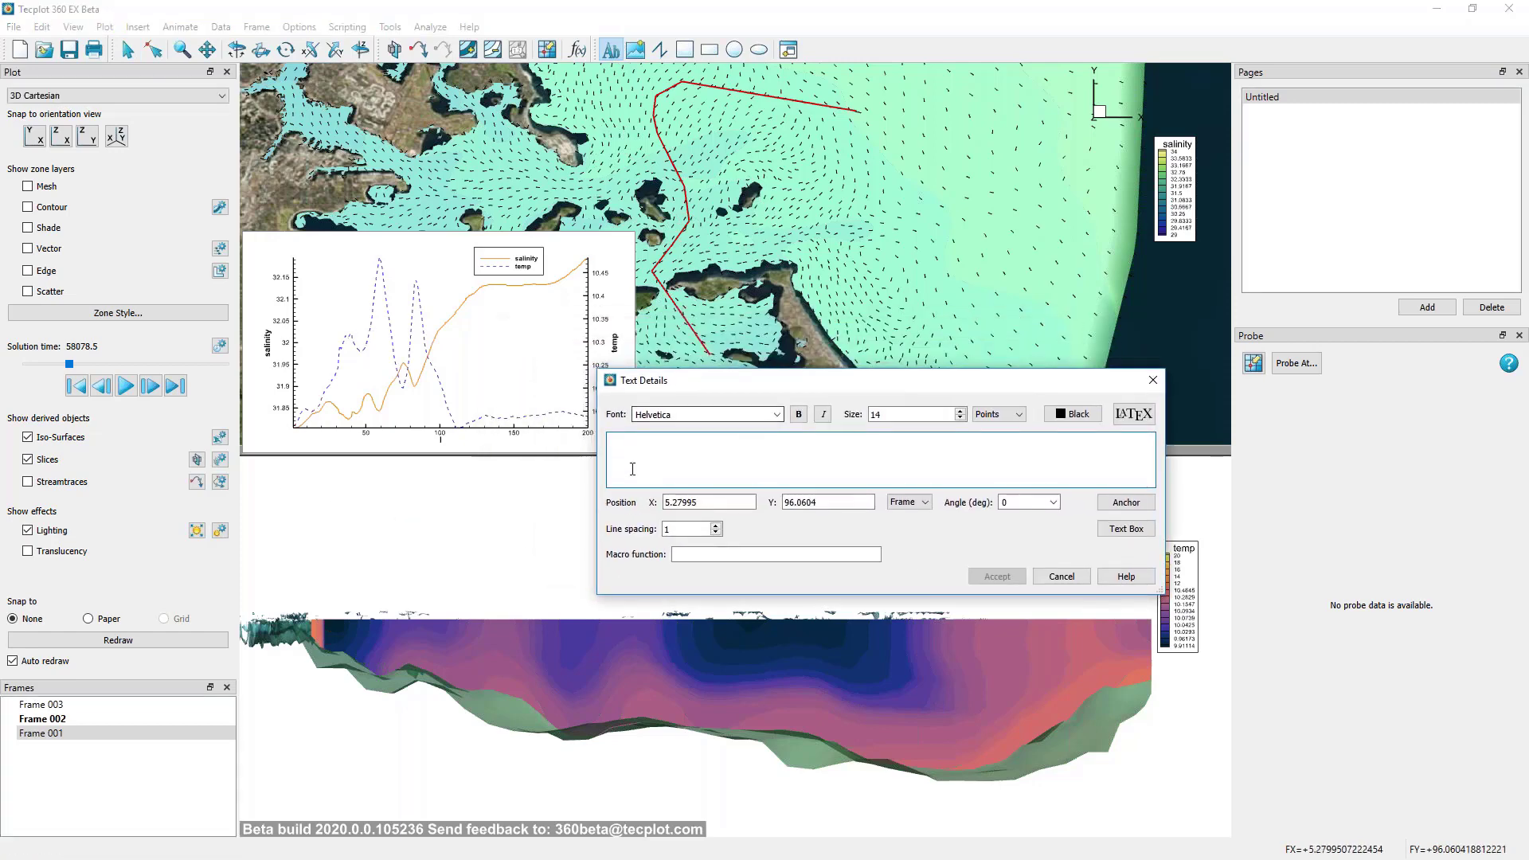
left_click(634, 465)
type("&(")
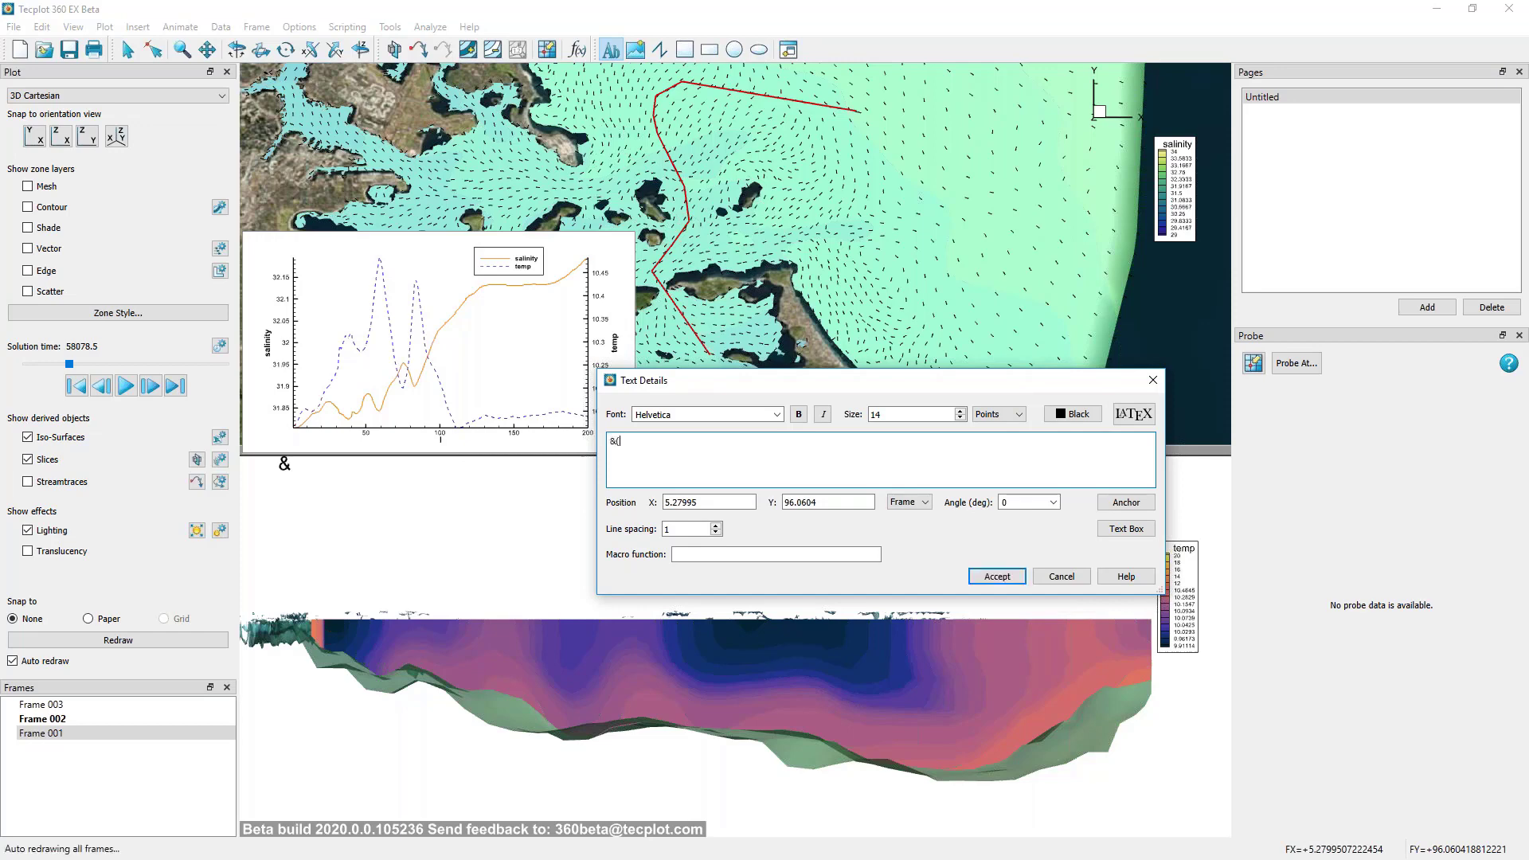
type("OLUTIONTIE")
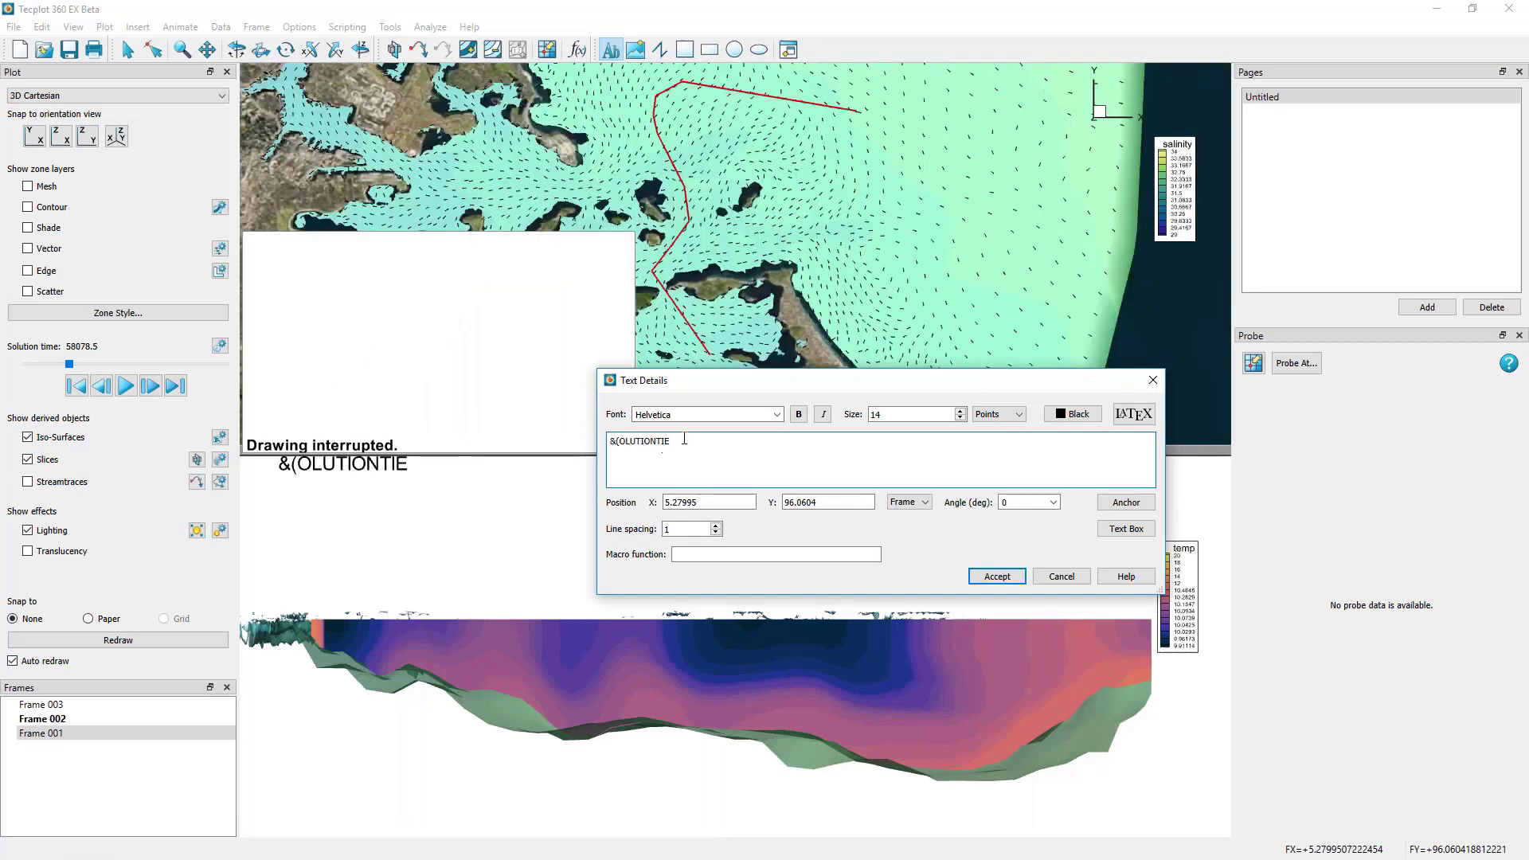
double_click(688, 439)
type("S")
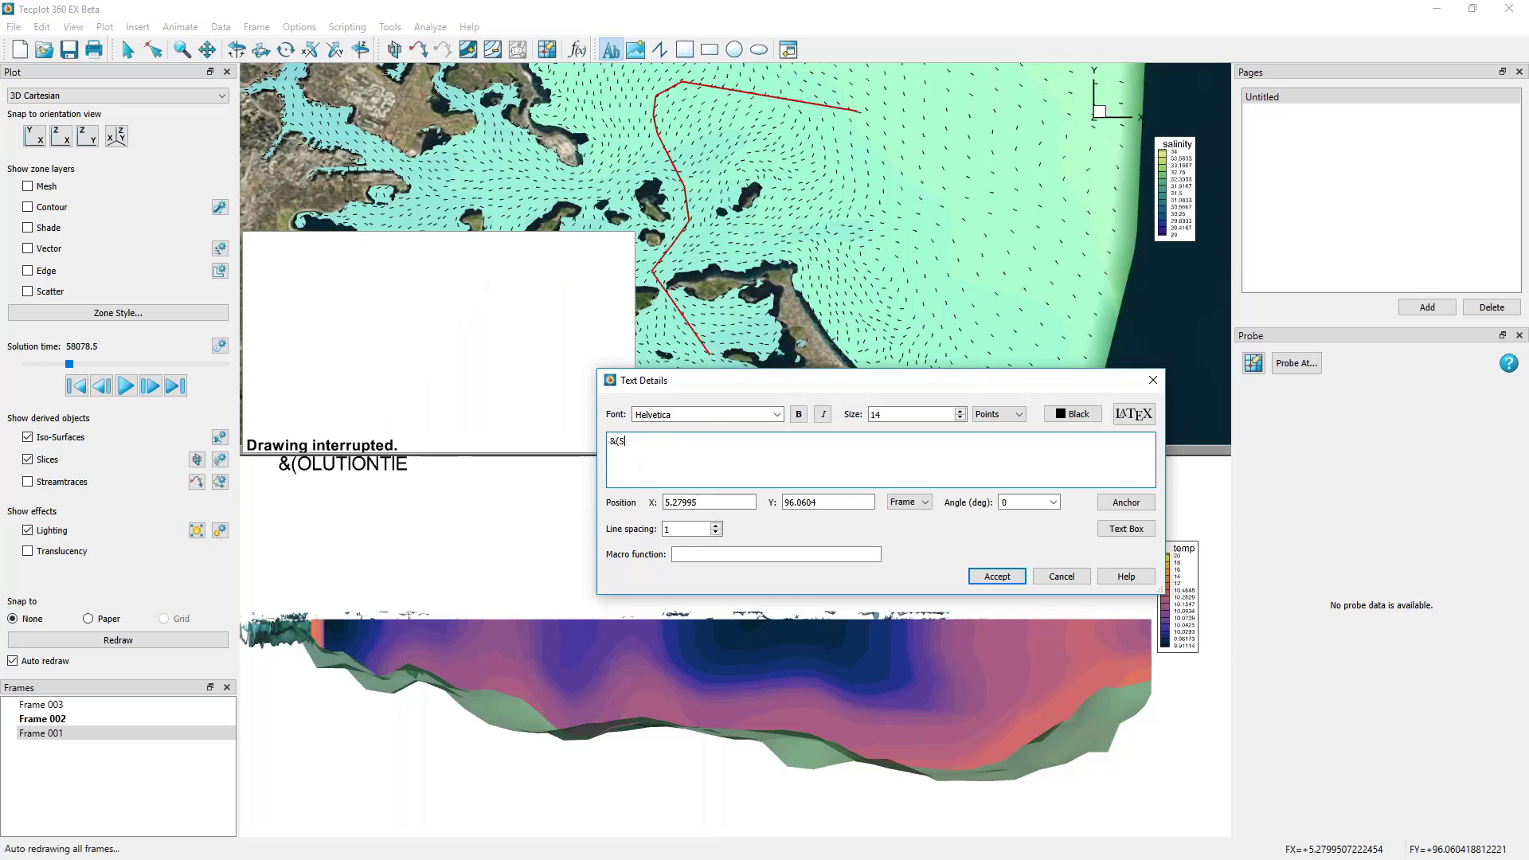
type("LUIO")
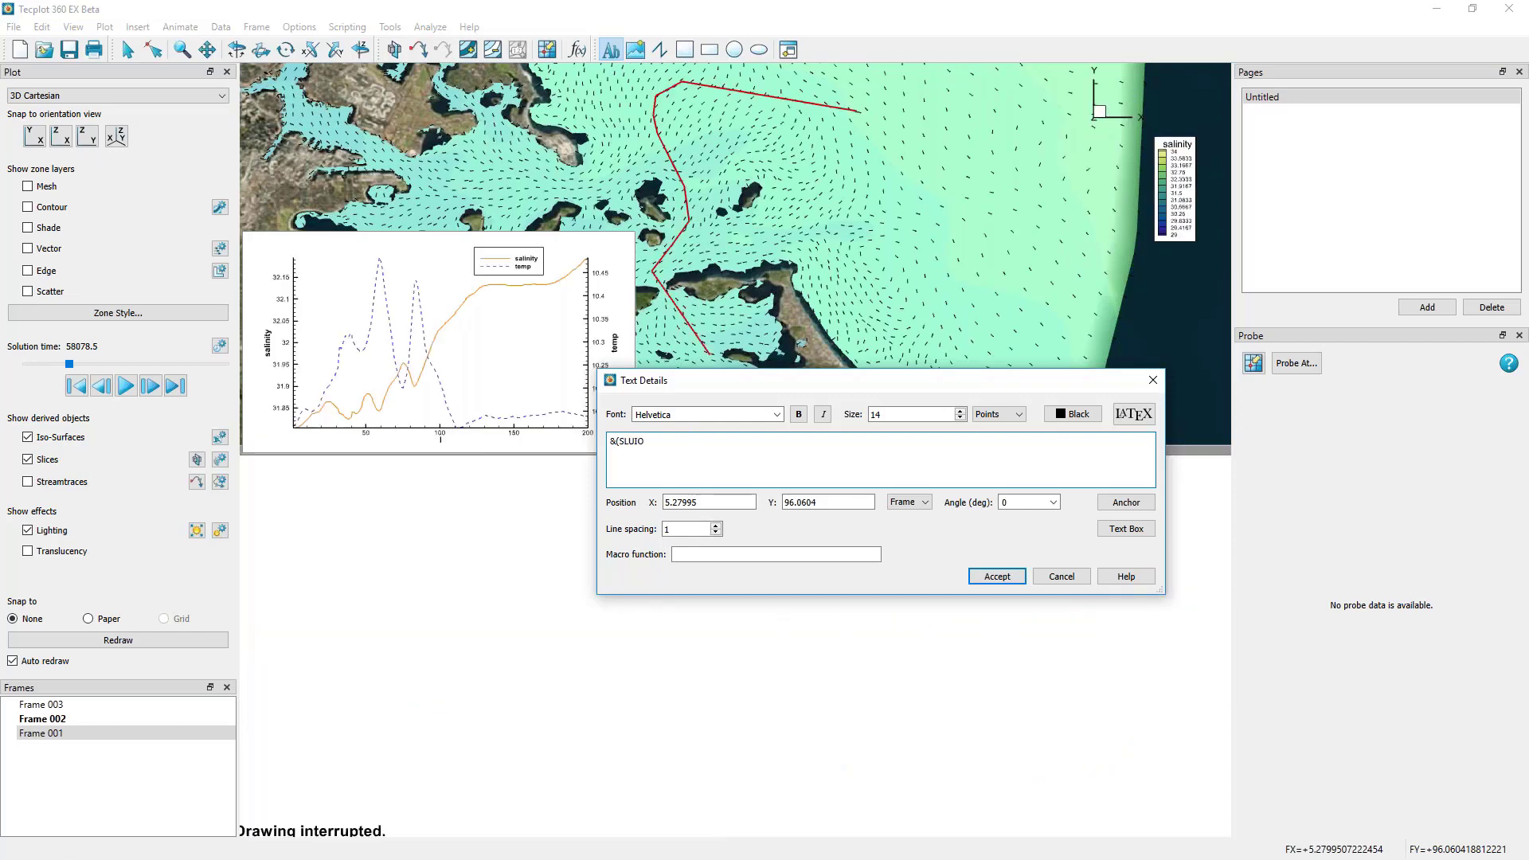
key("BackSpace")
key("BackSpace")
key("BackSpace")
key("BackSpace")
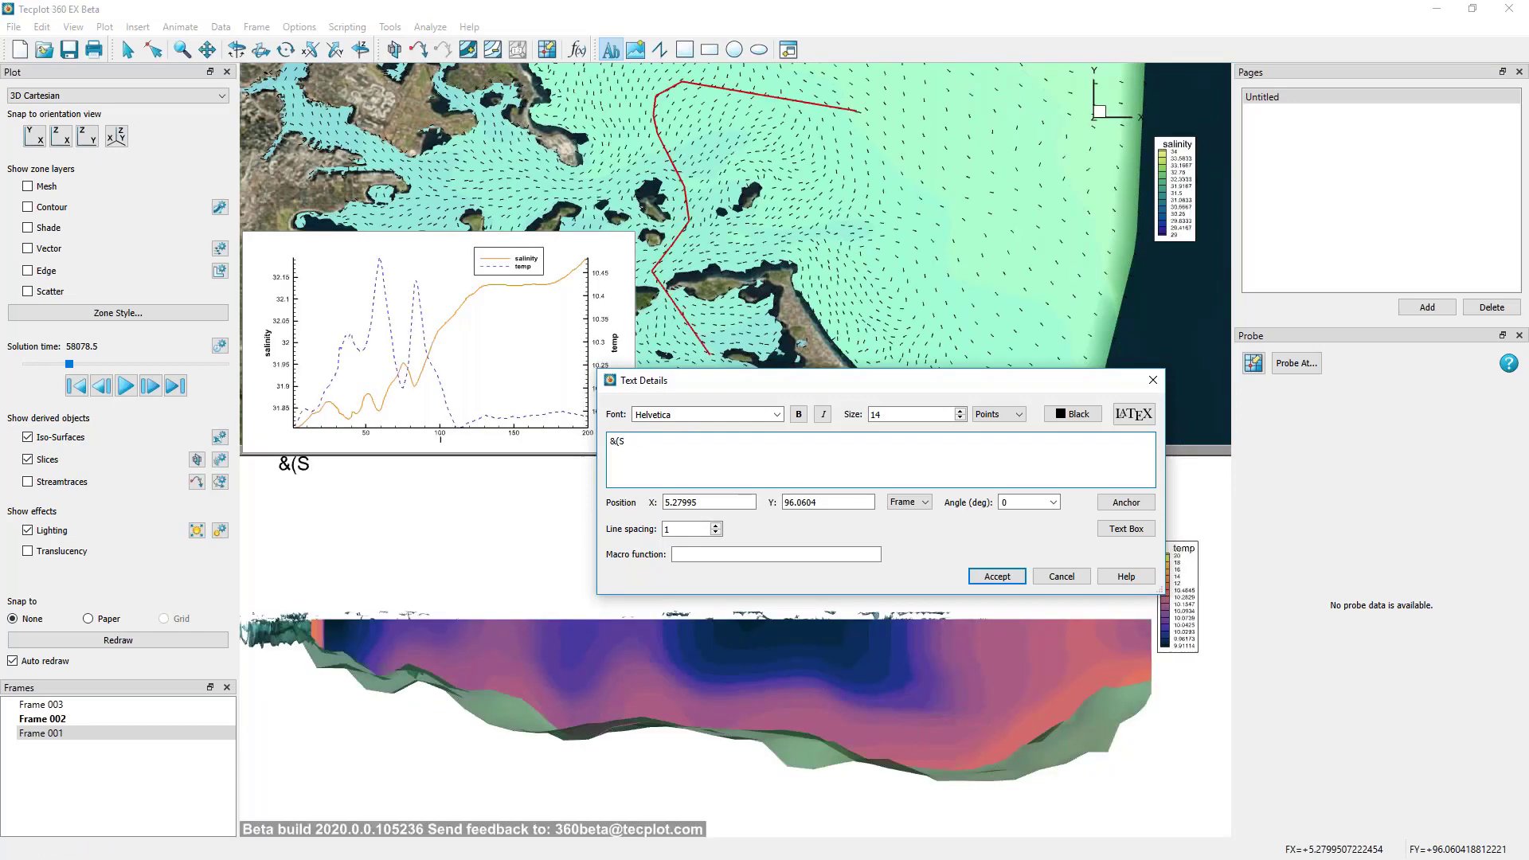
type("OLUT")
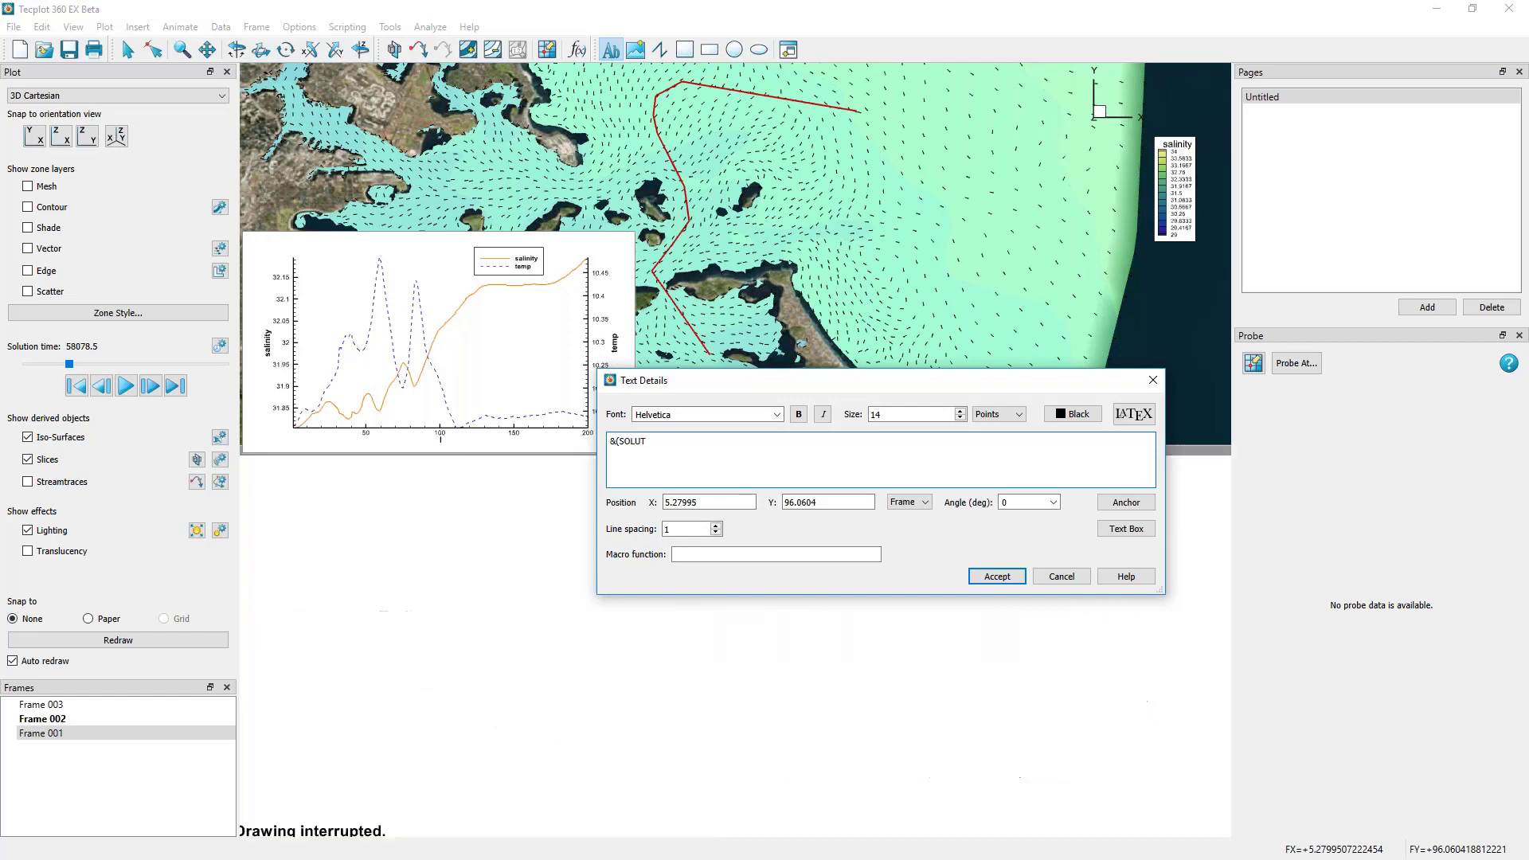
type("O")
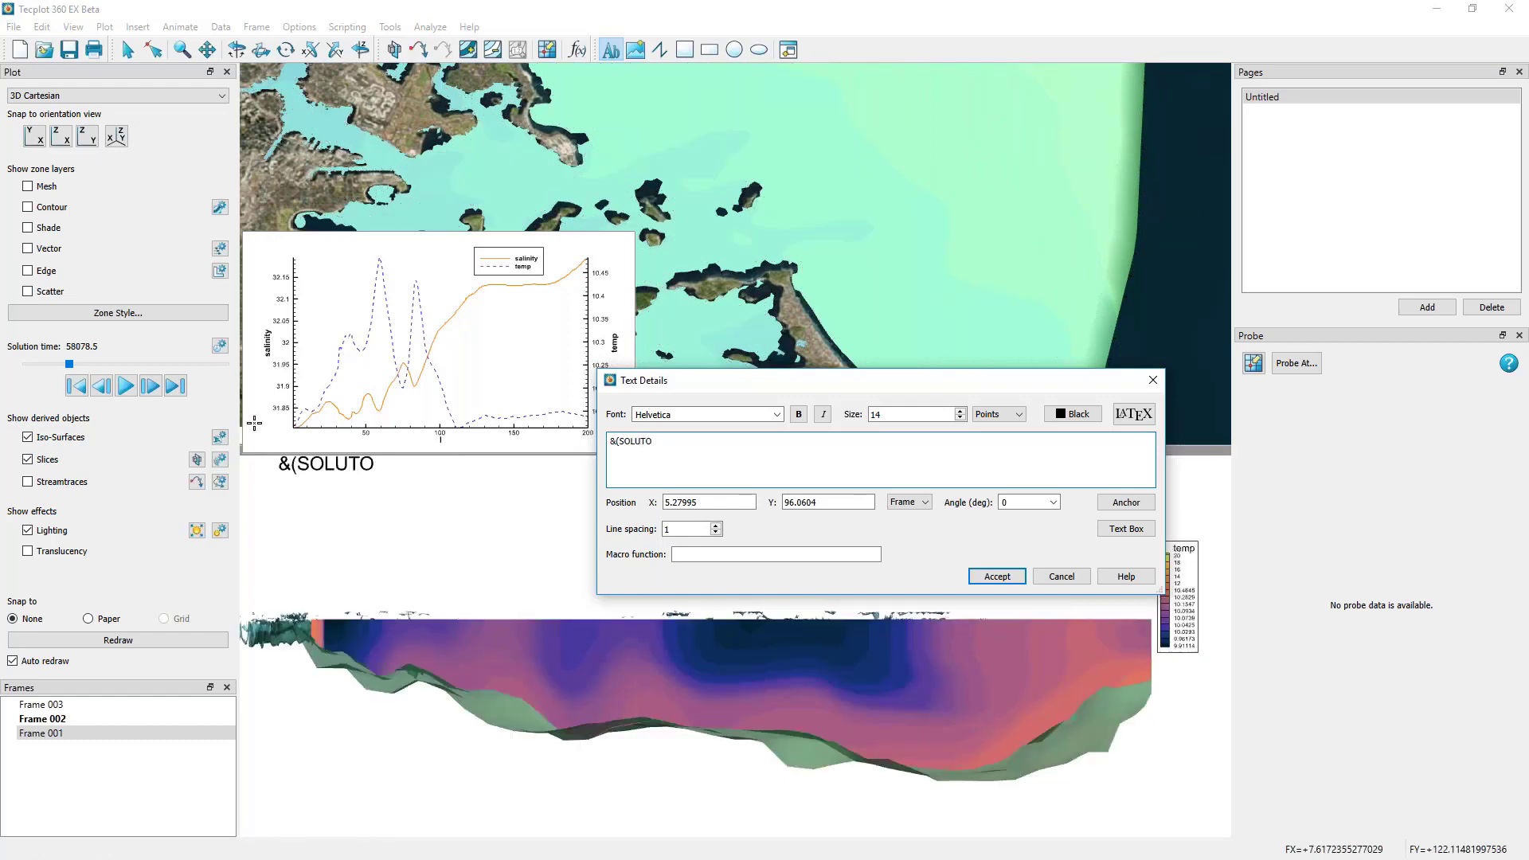
Turn off automatic redraw and complete the new label's text as &(SOLUTIONTIME).
left_click(14, 661)
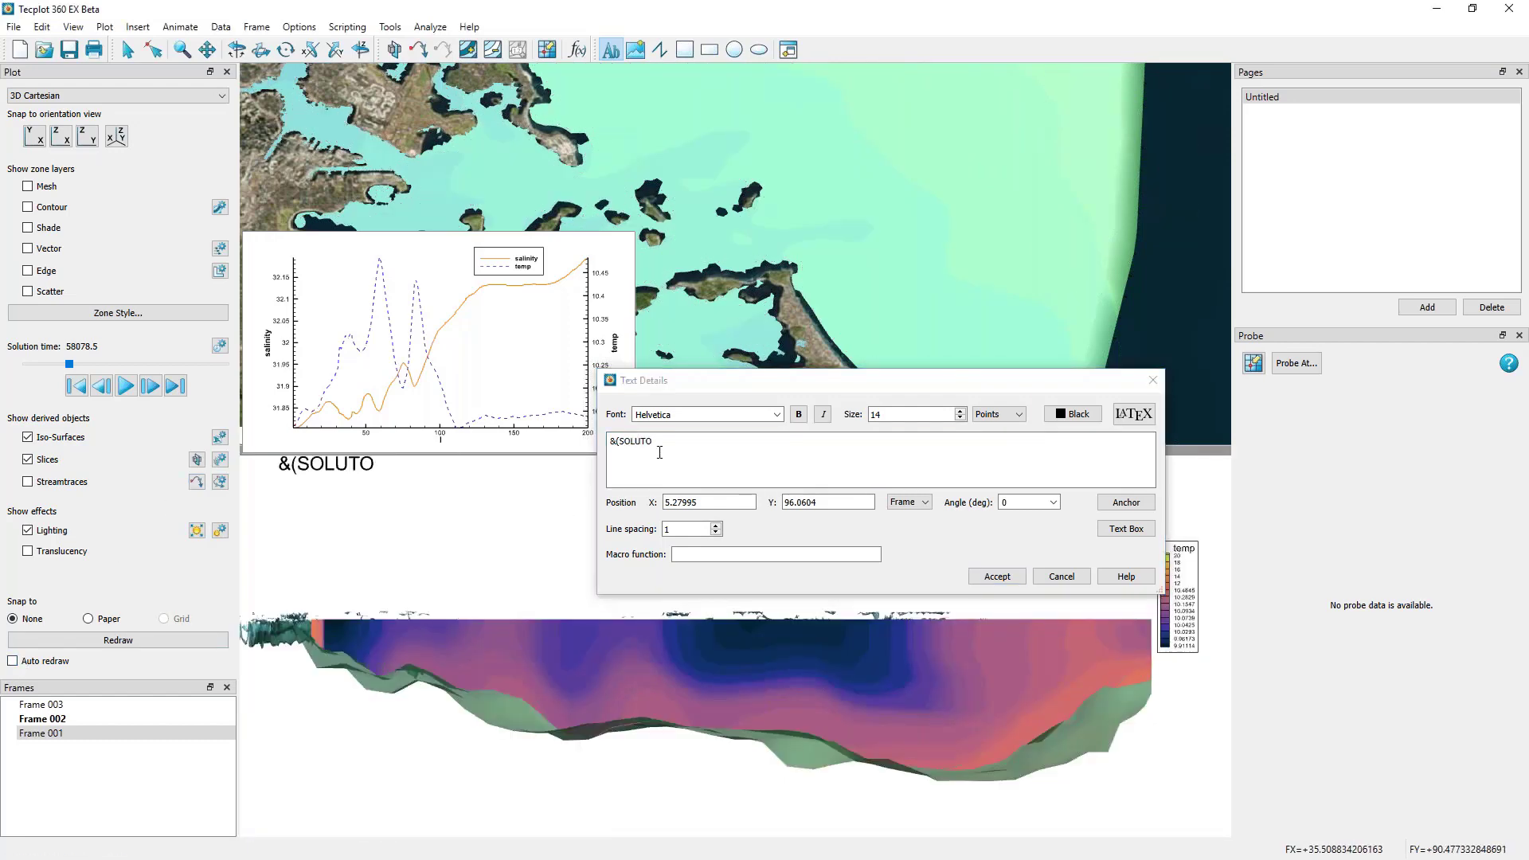
left_click(691, 443)
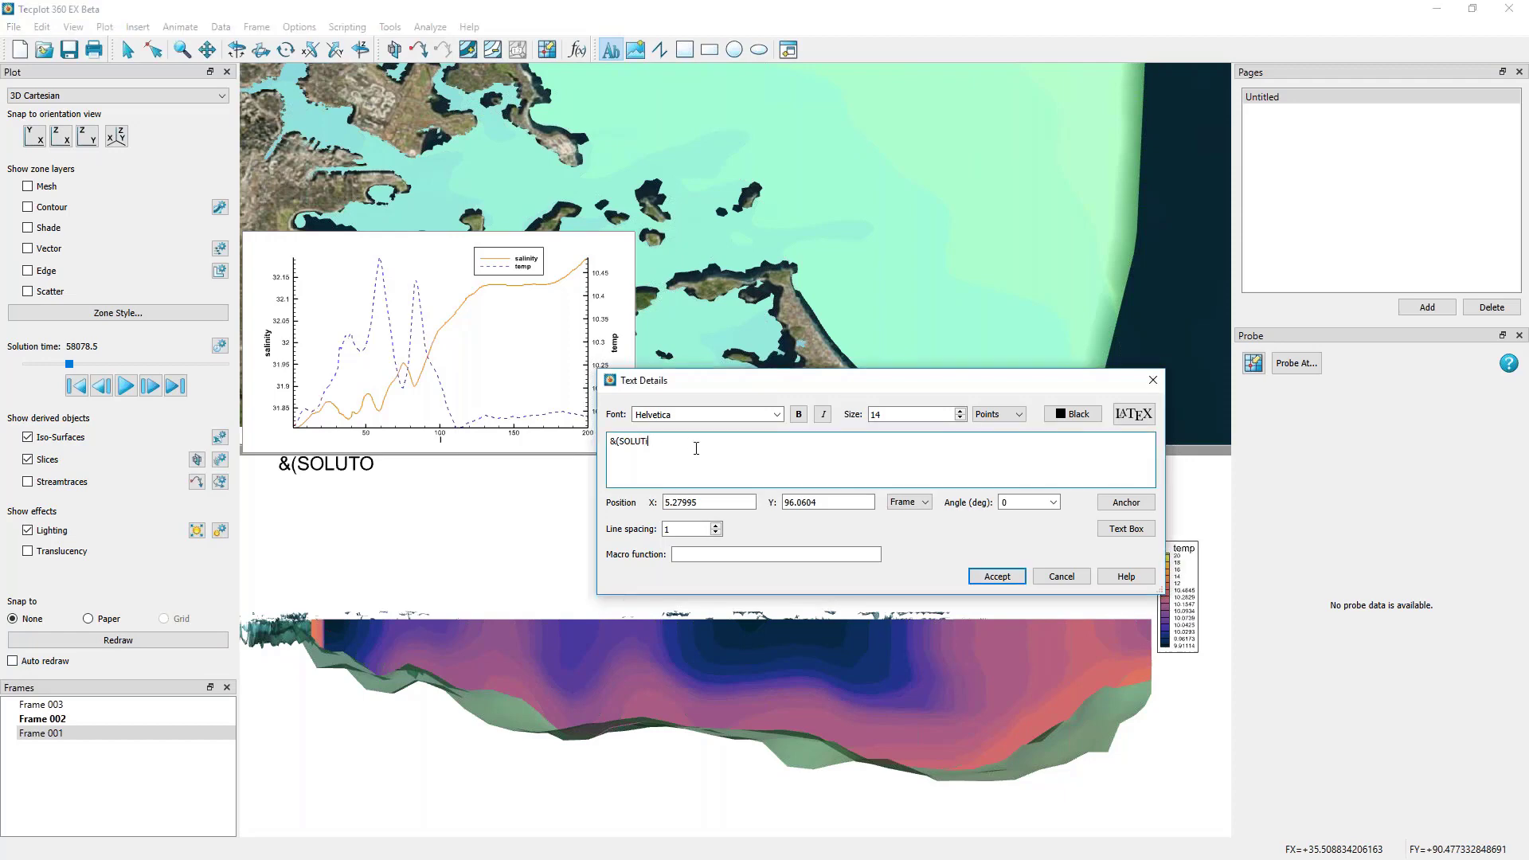
key("BackSpace")
key("BackSpace")
key("BackSpace")
type("IONTIME)")
left_click(998, 576)
left_click(134, 53)
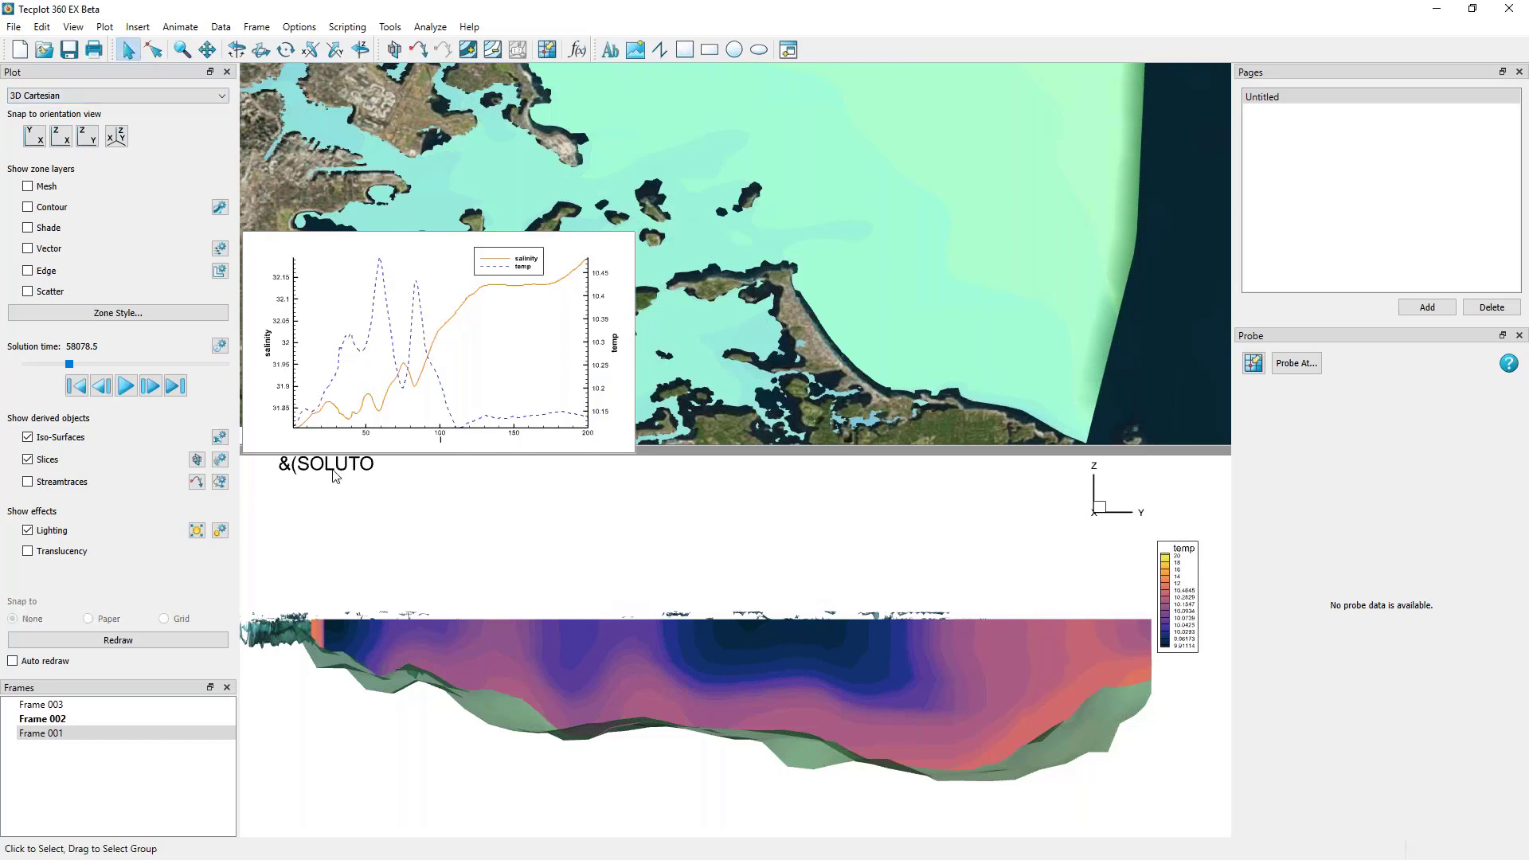
Move the solution time label slightly down toward the cross-section and accept its text details.
left_click_drag(339, 466, 351, 516)
double_click(351, 512)
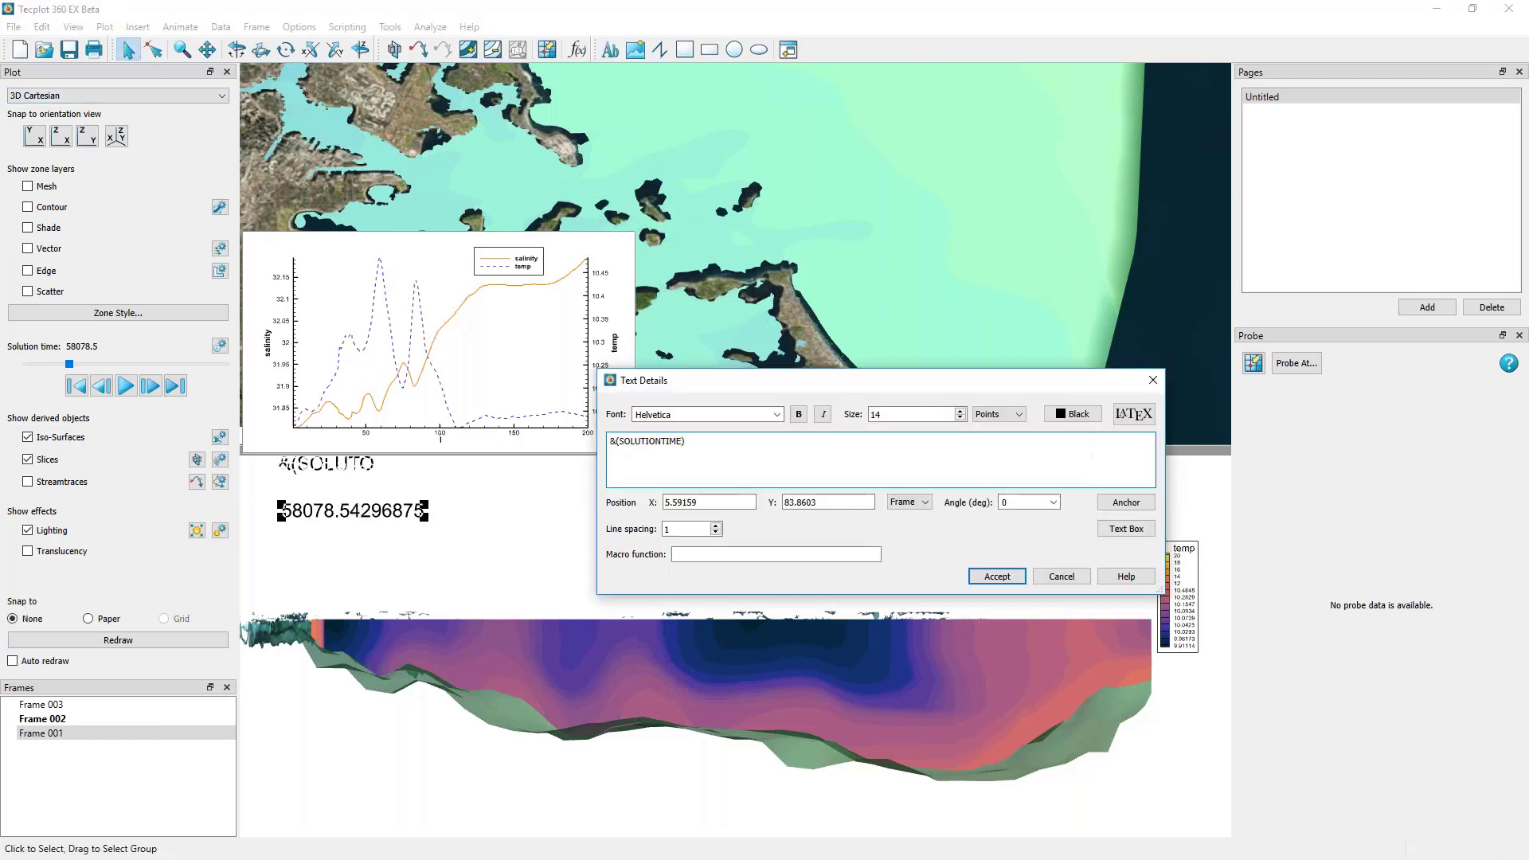
key("Return")
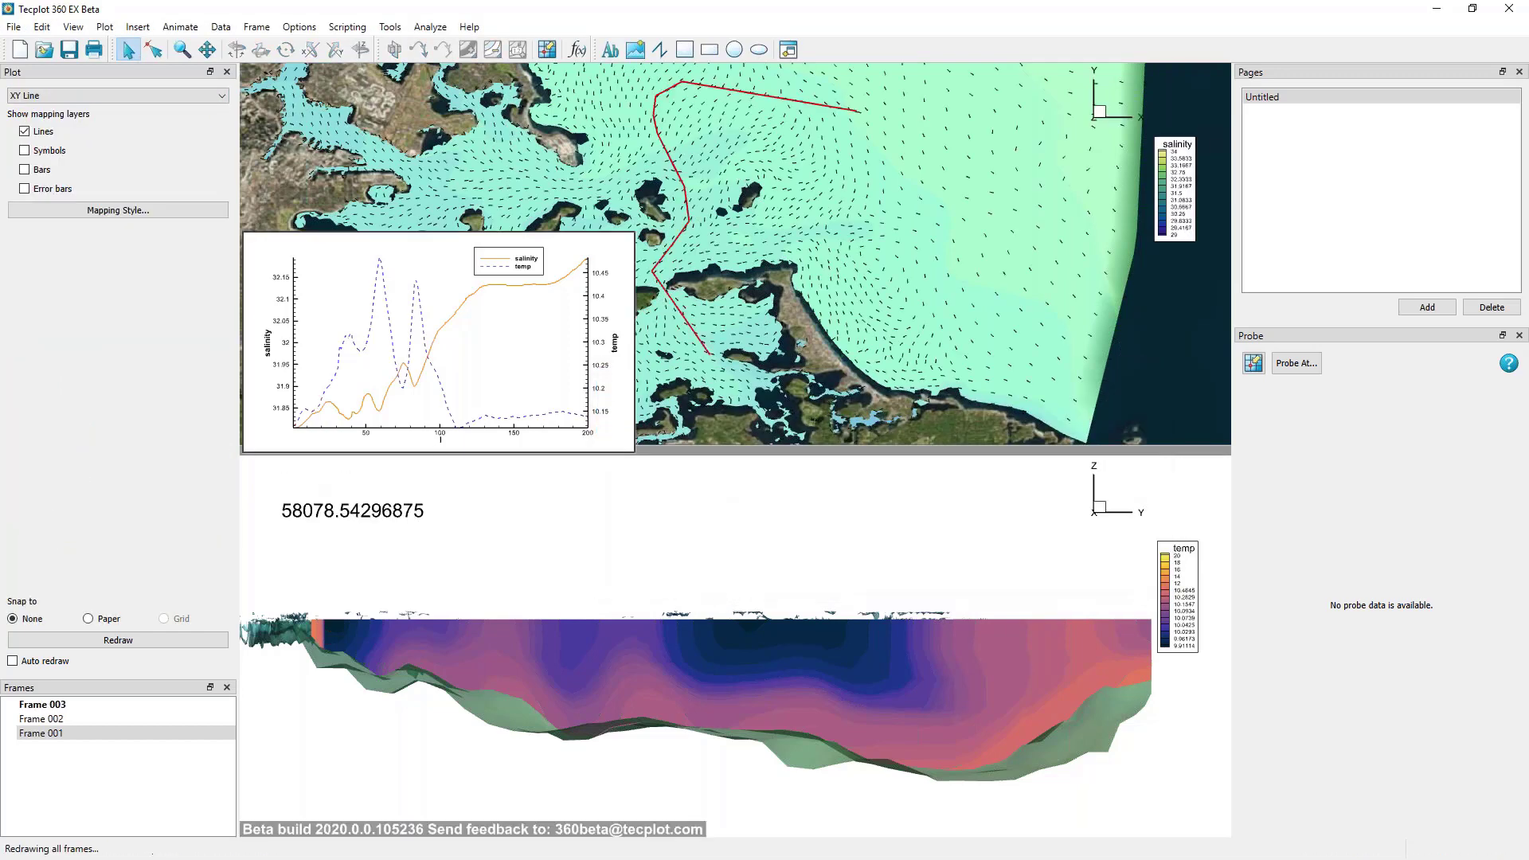
Examine the SOLUTIONTIME keyword in the label's text details, and close them without changes.
double_click(399, 514)
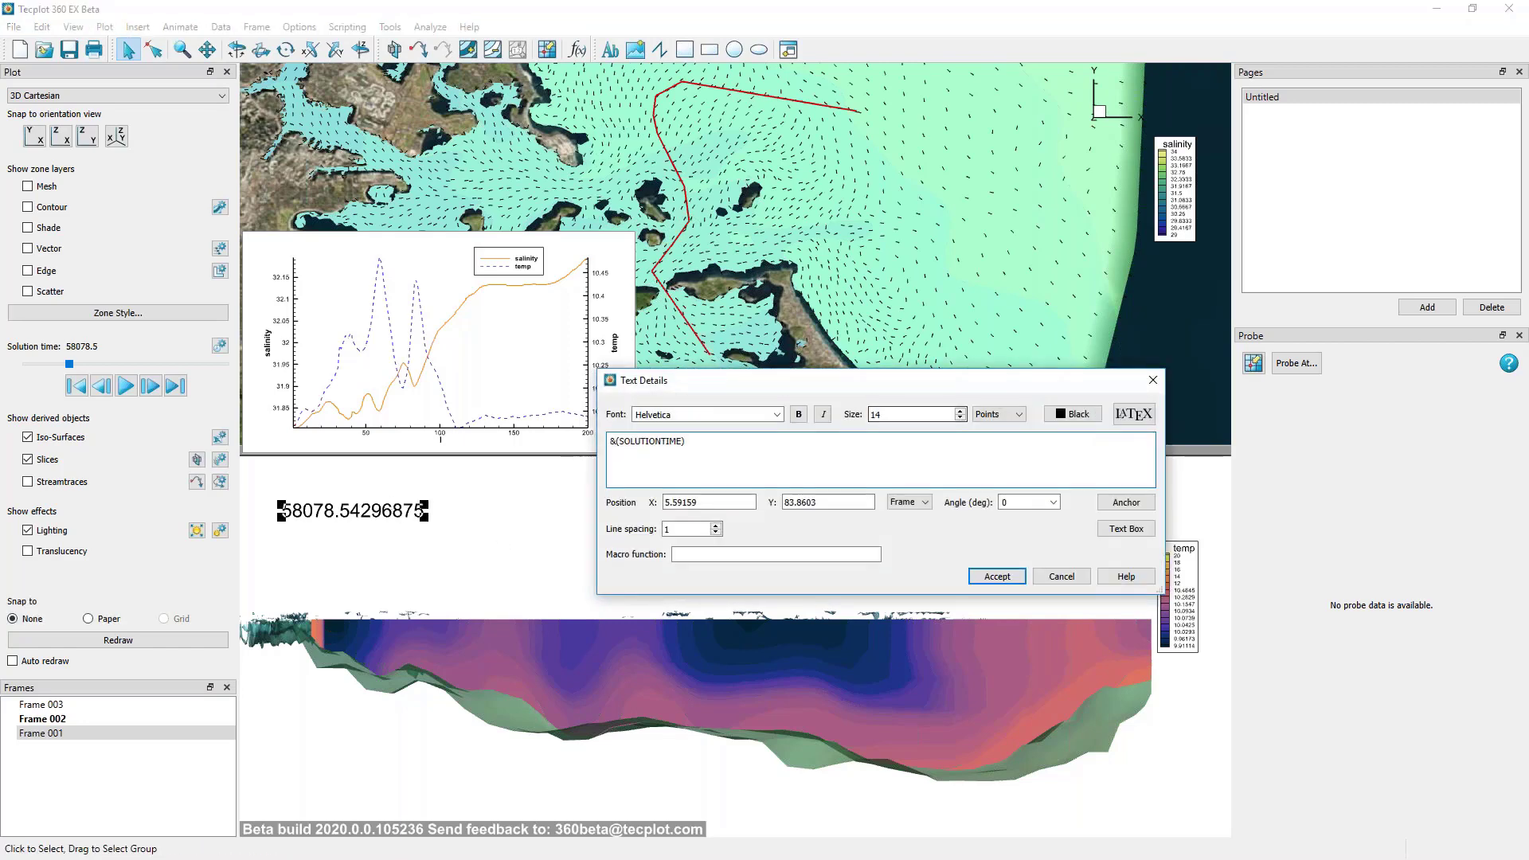
left_click(612, 442)
left_click_drag(682, 441, 620, 440)
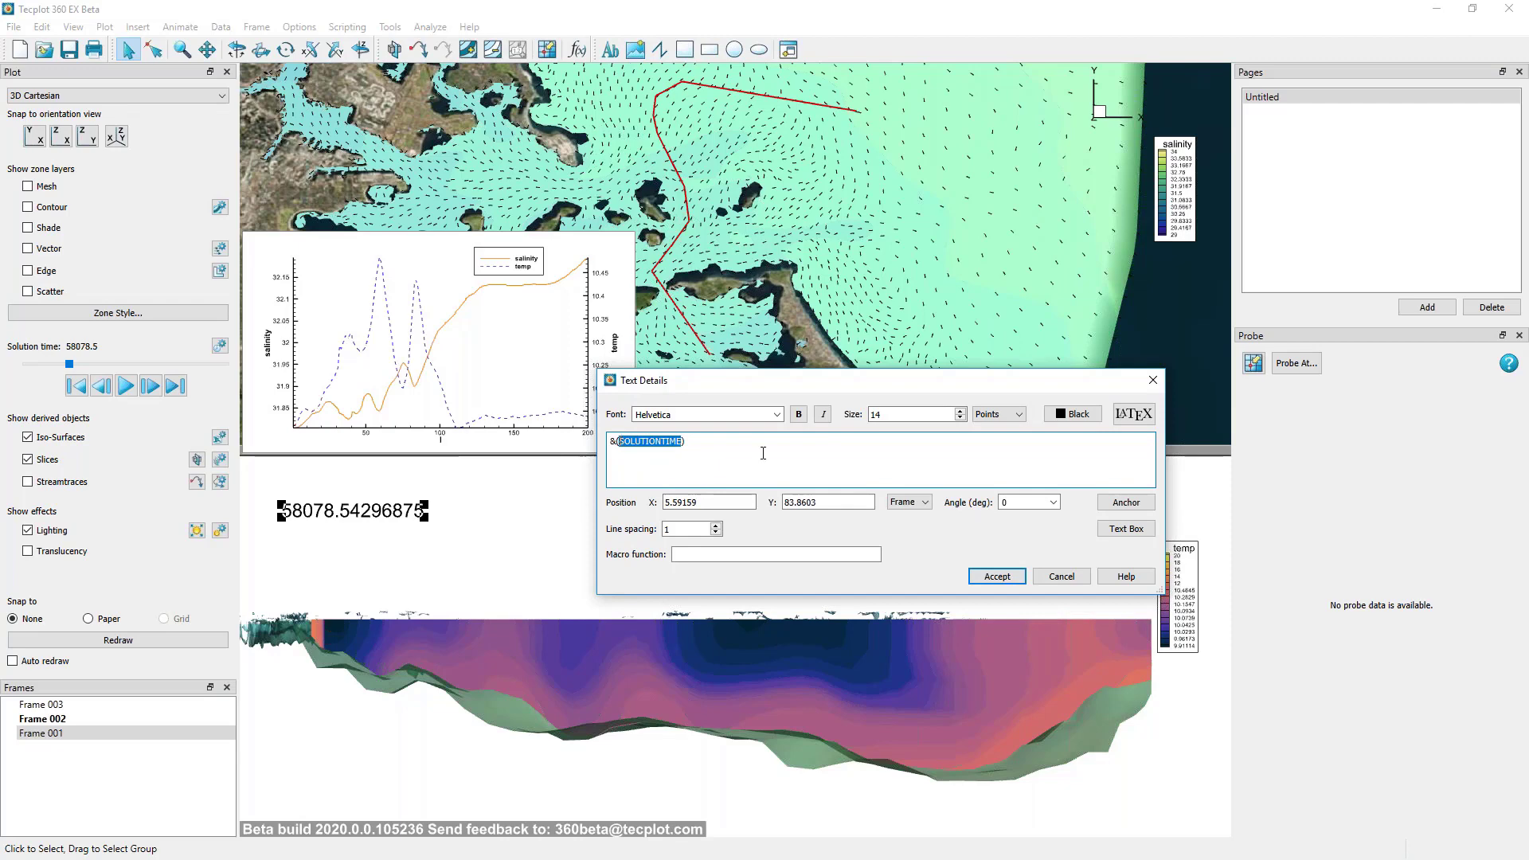
left_click(1062, 576)
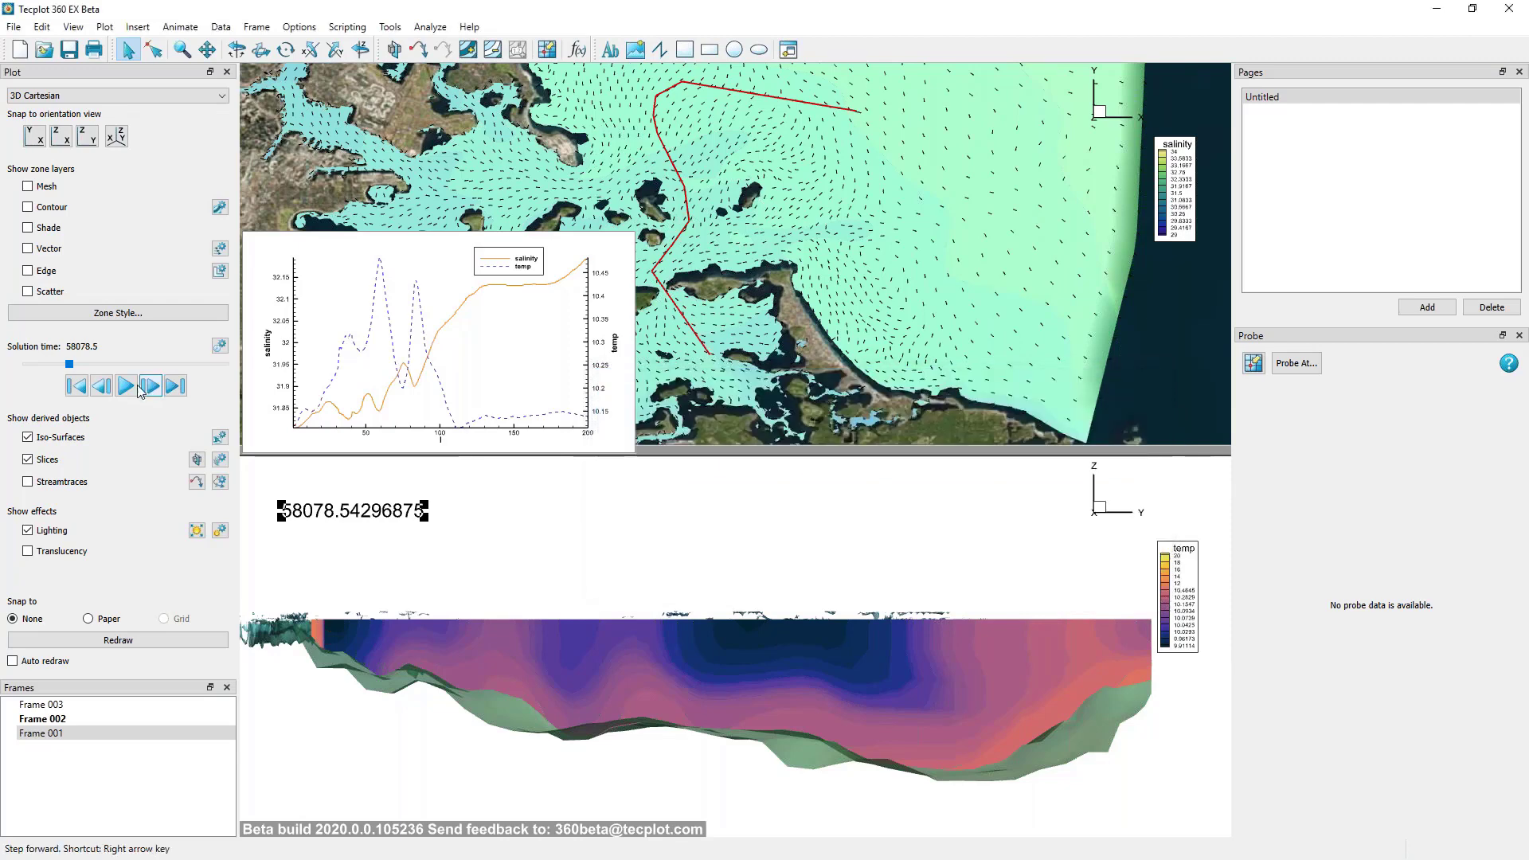
Play the time animation to watch the solution time label update, stop it, and deselect the label.
left_click(126, 386)
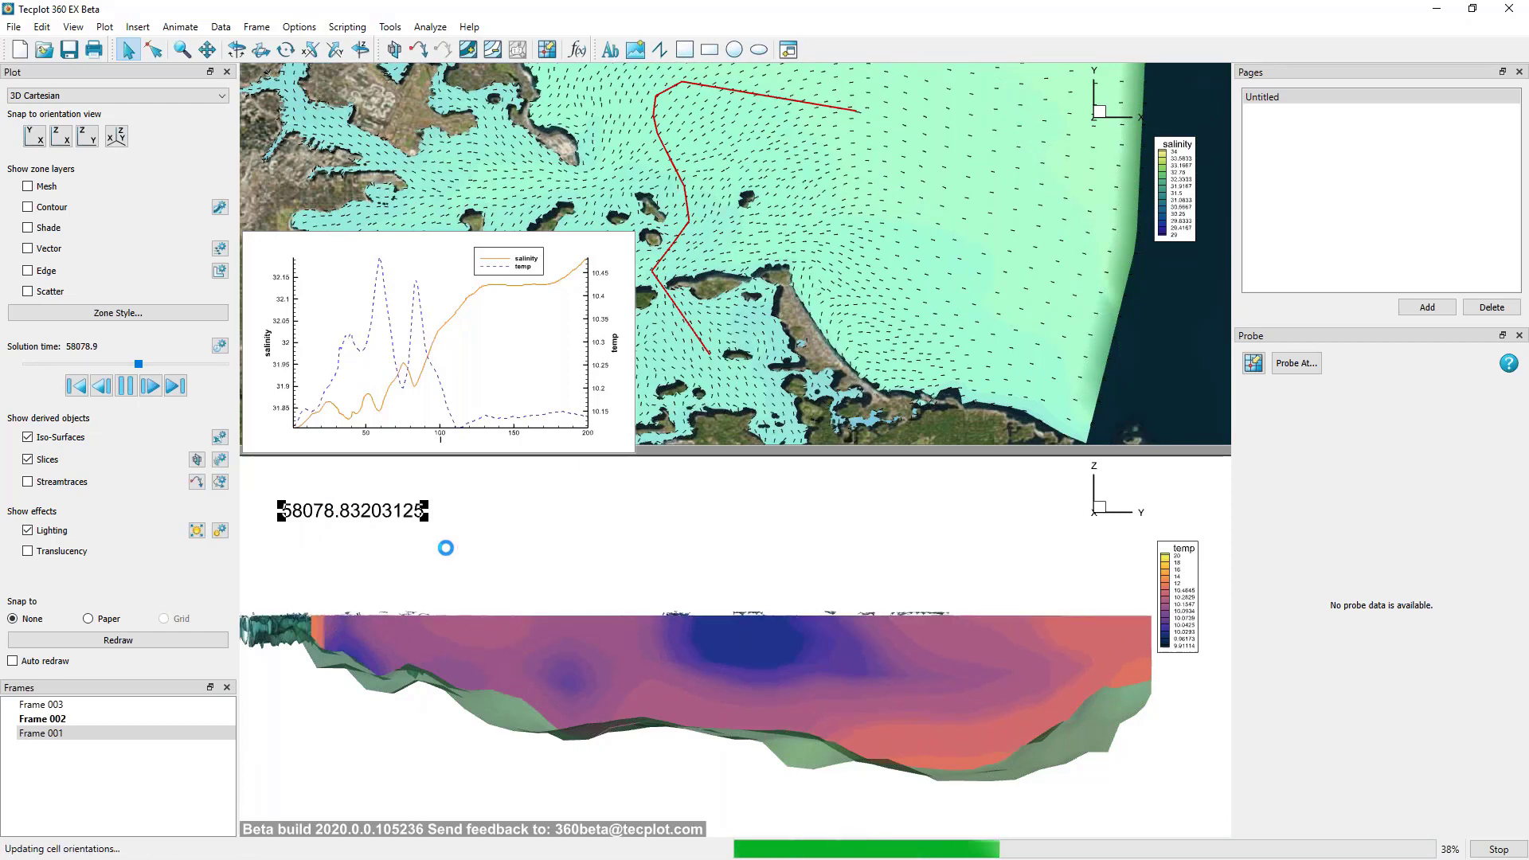
key("Escape")
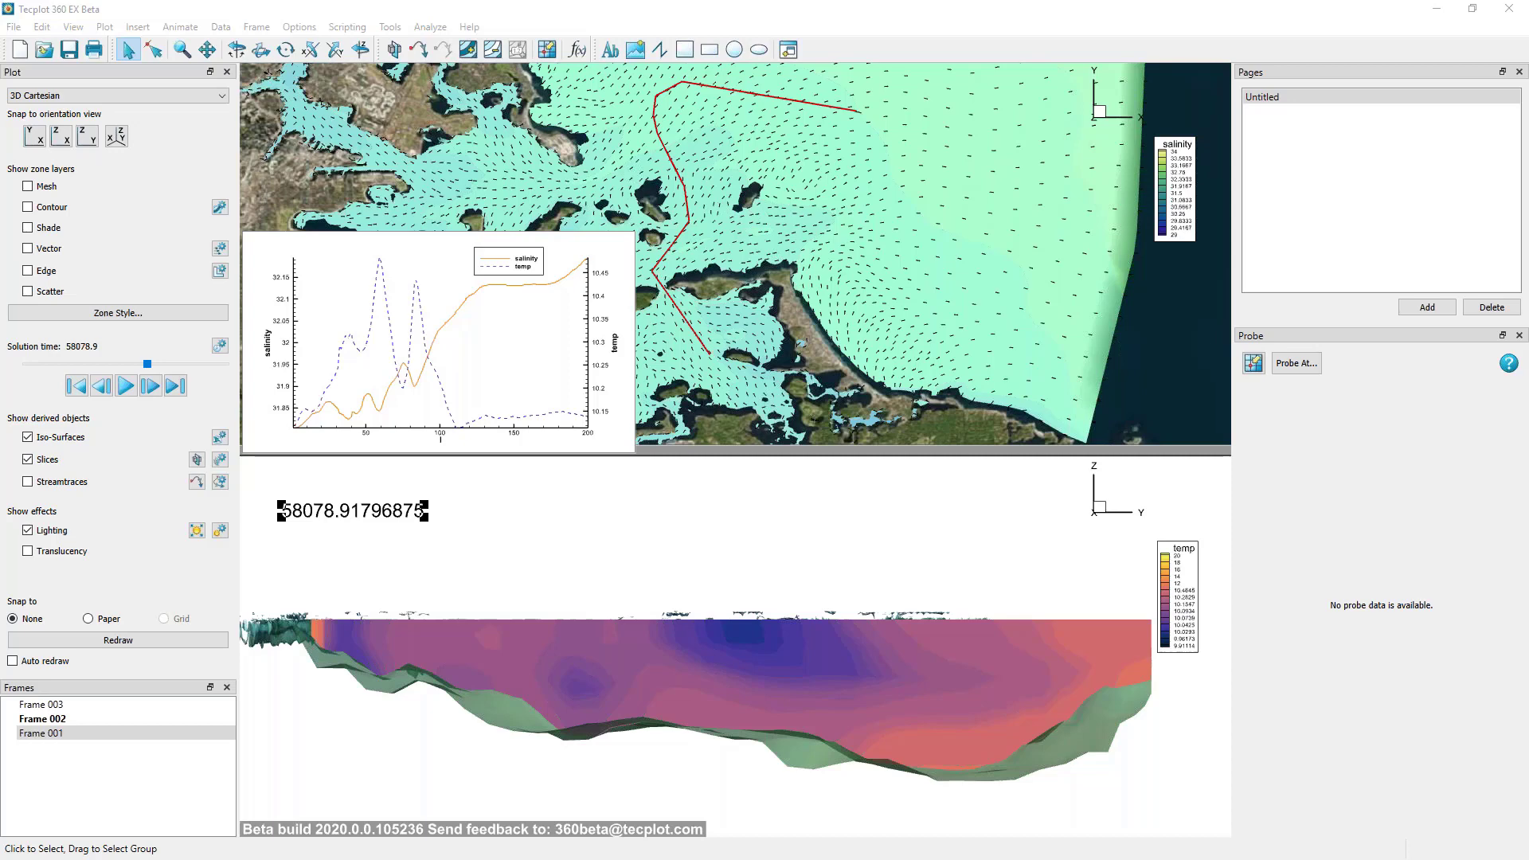
left_click(533, 481)
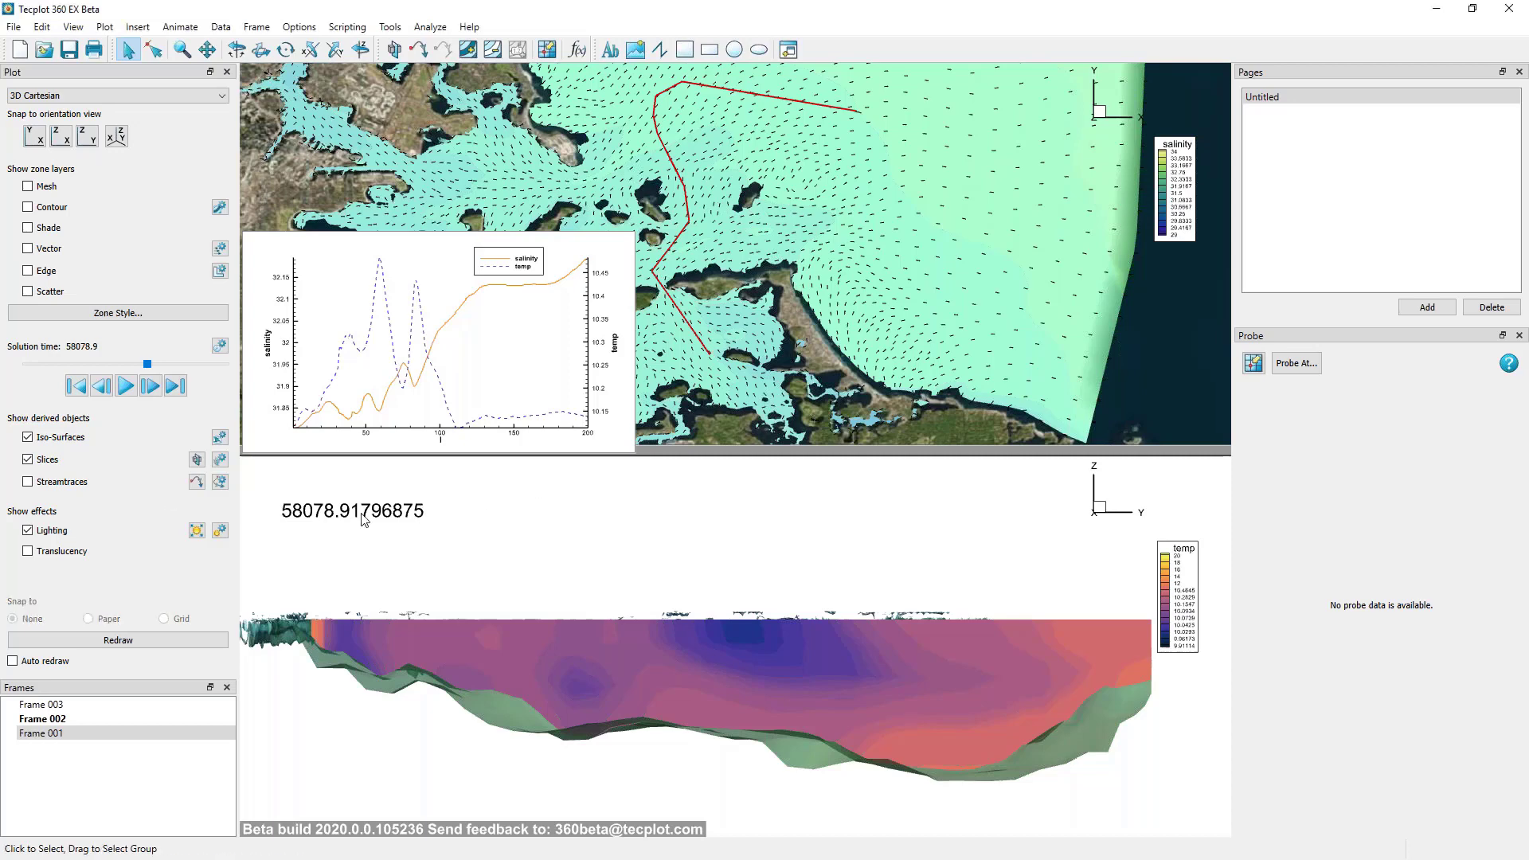
Check the solution time label's text details once more after the animation, leaving them unchanged.
left_click(315, 516)
double_click(314, 510)
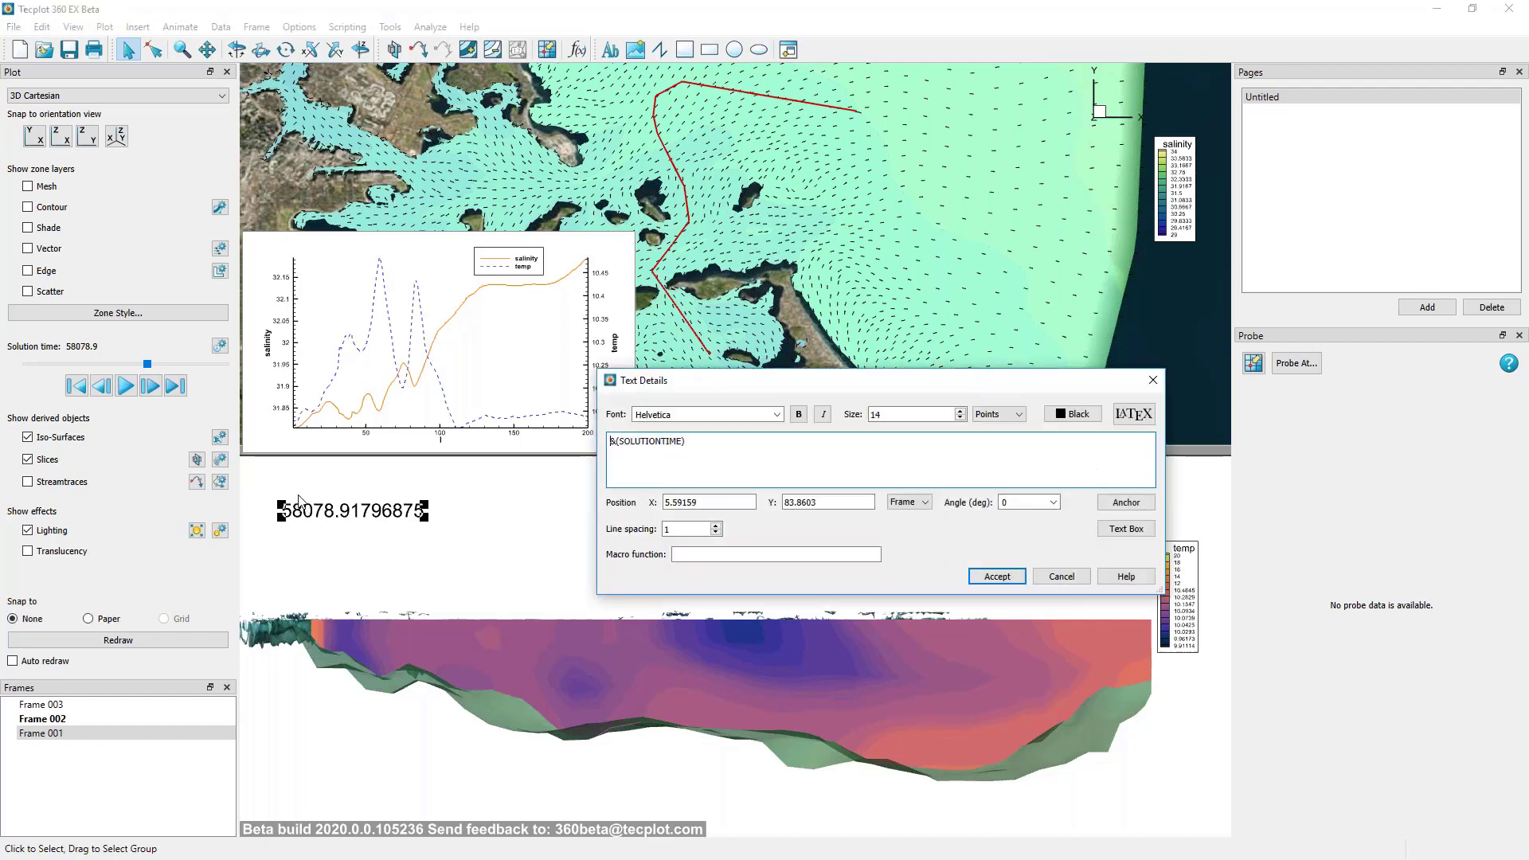
left_click(1063, 575)
Examine the time animation's export settings and its list of video and image-sequence formats, and close both dialogs without exporting.
left_click(219, 345)
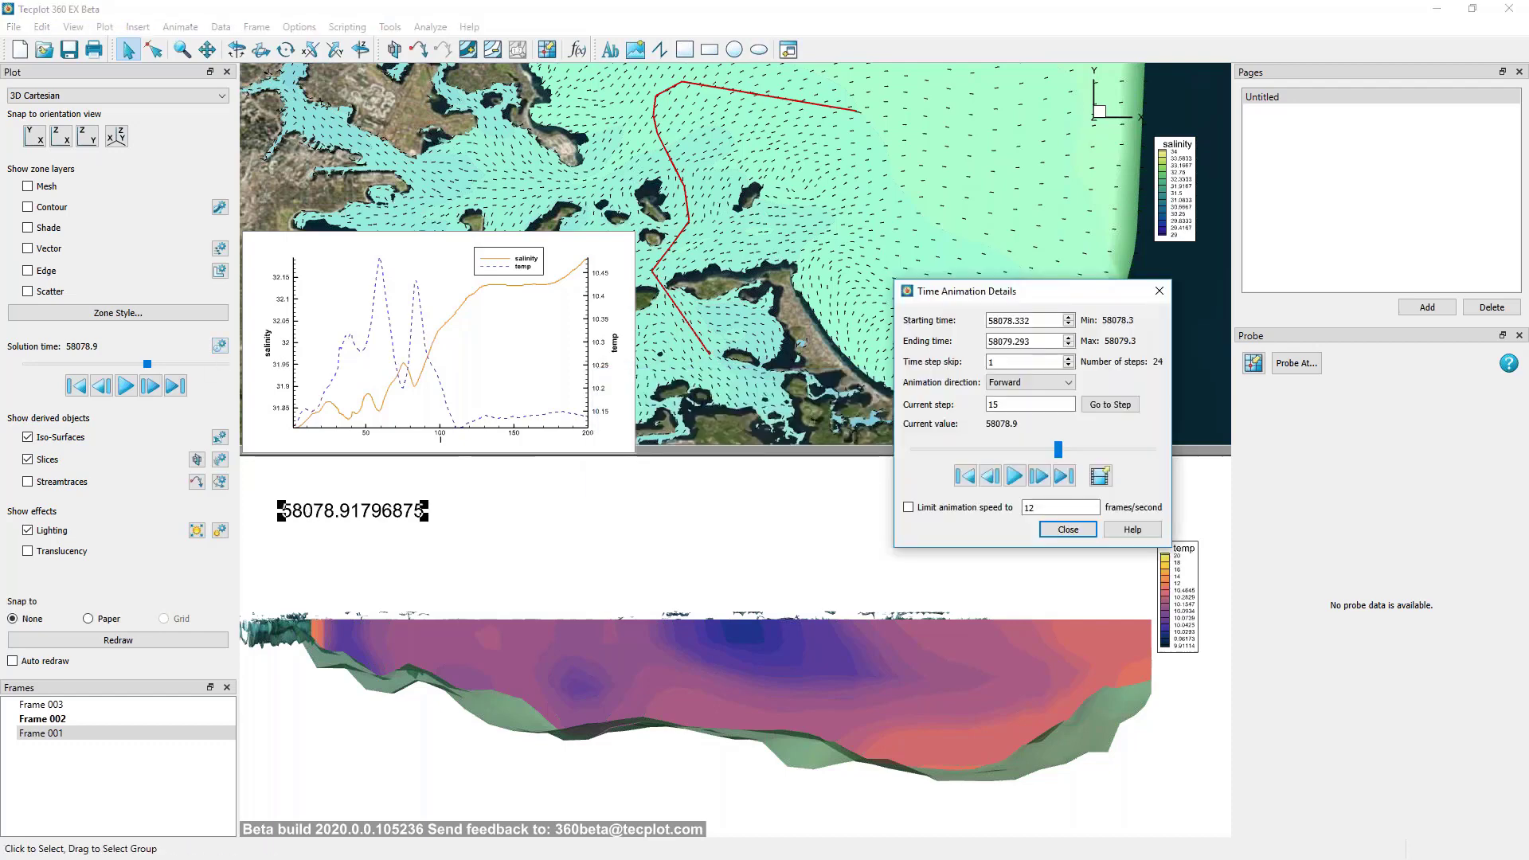
left_click(1100, 476)
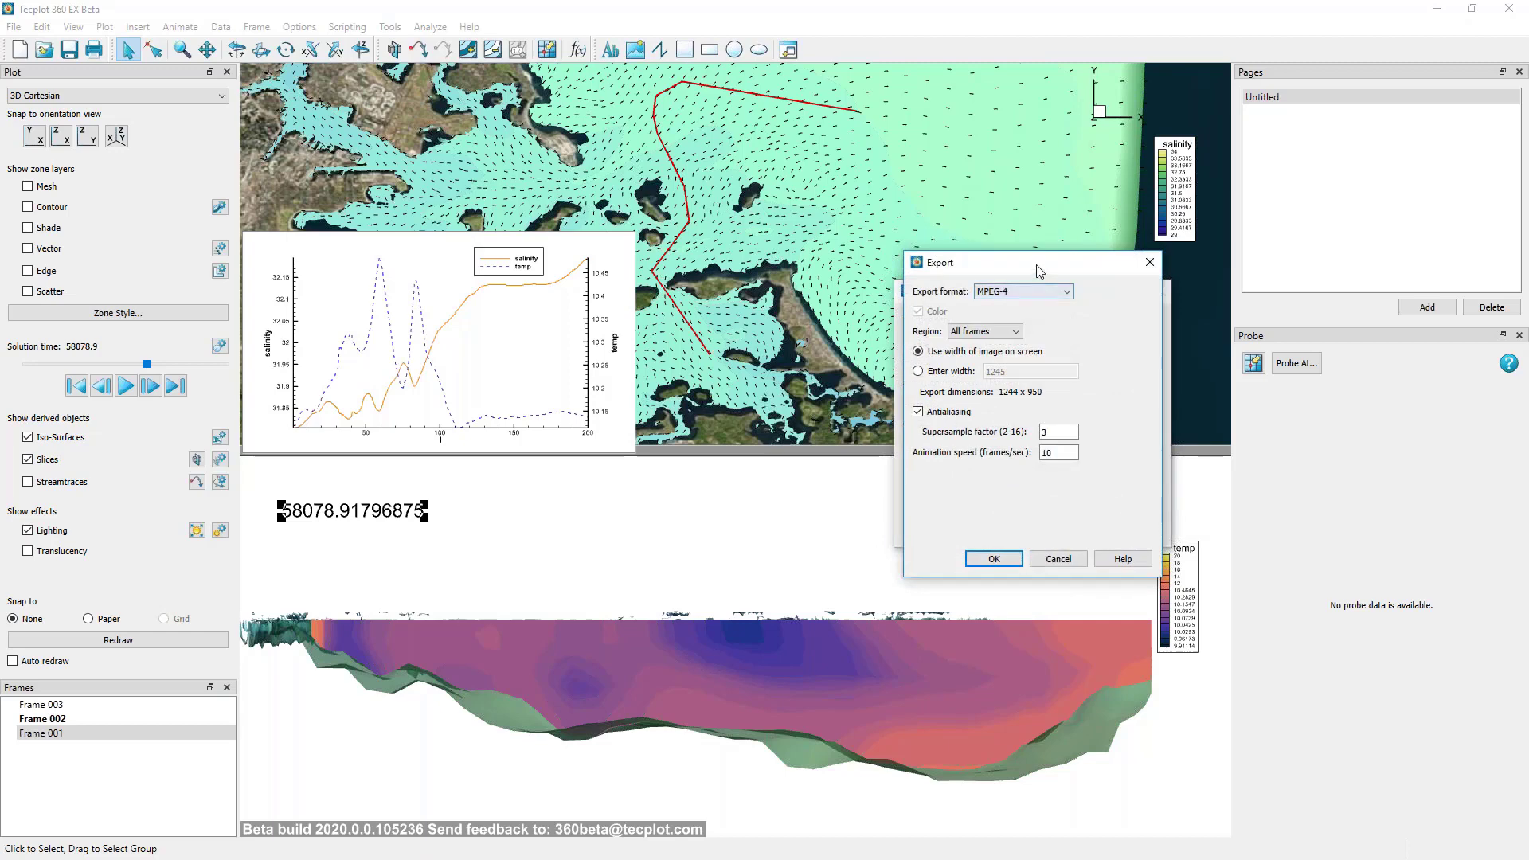
left_click_drag(1034, 281, 767, 391)
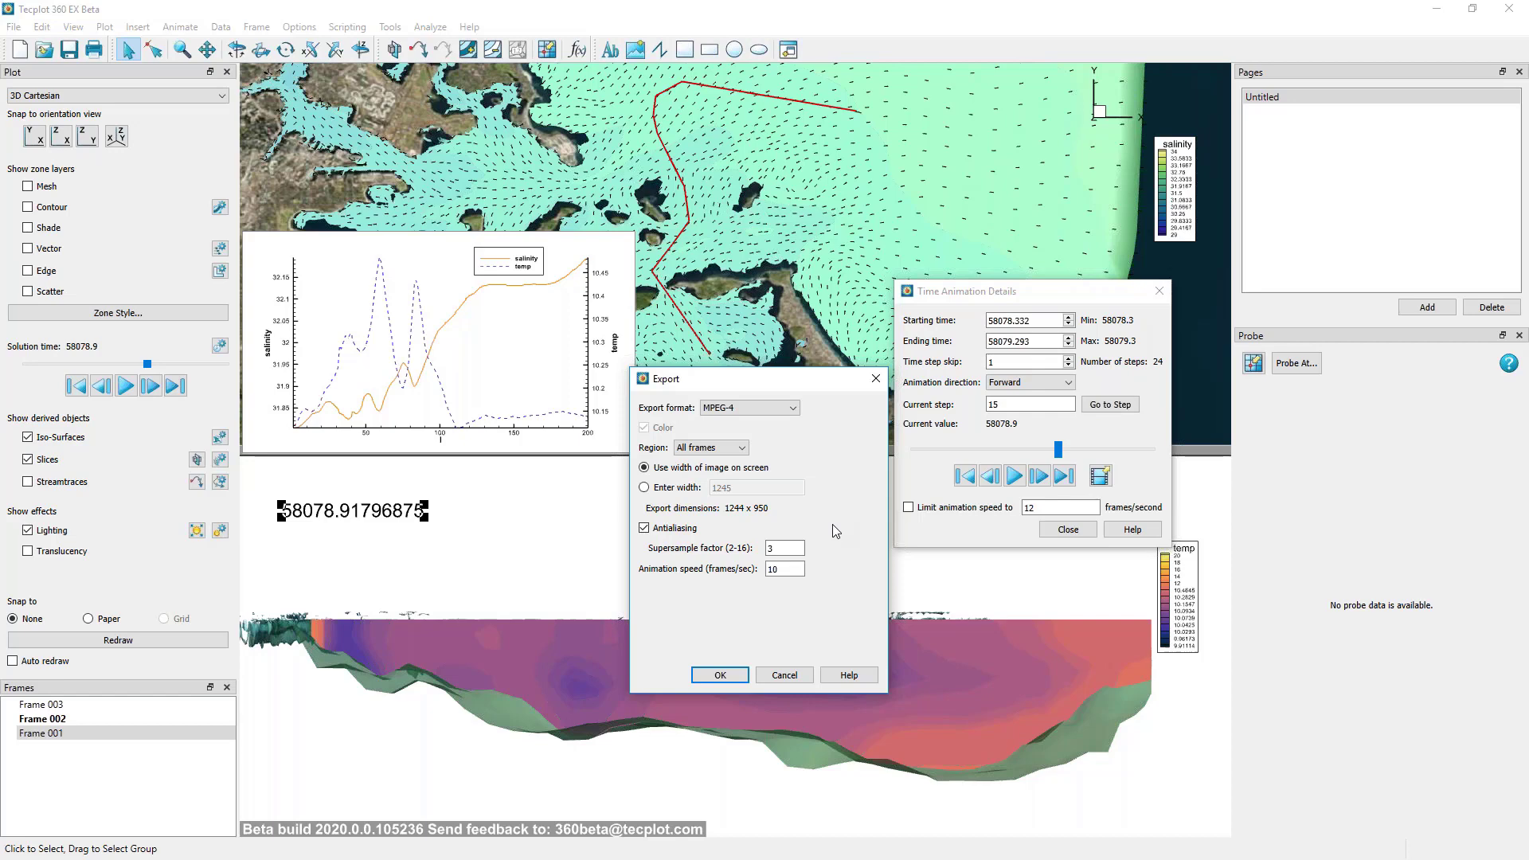
left_click(795, 407)
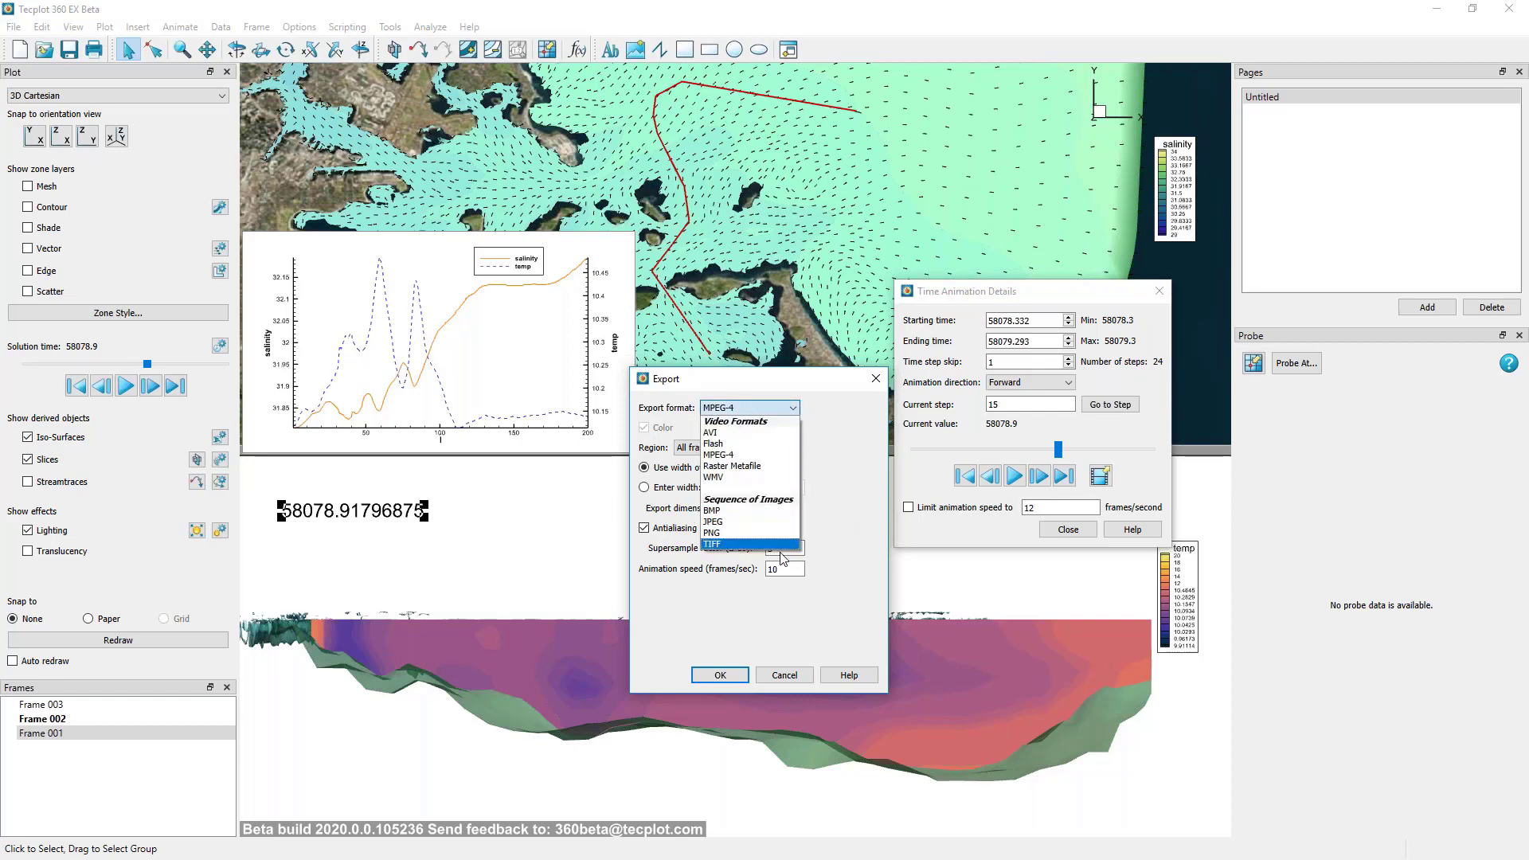
left_click(848, 552)
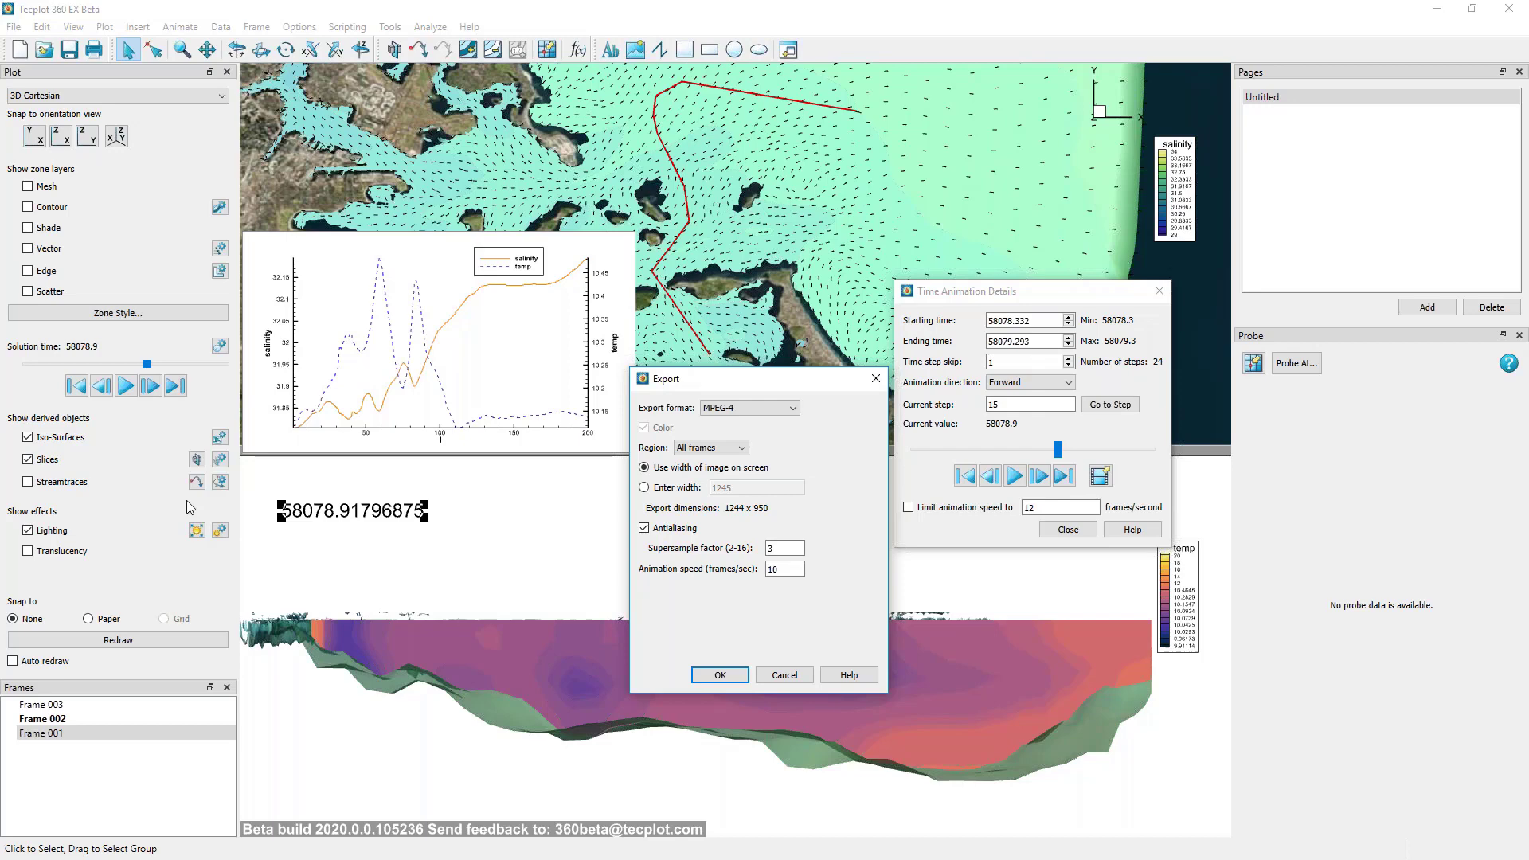
key("Return")
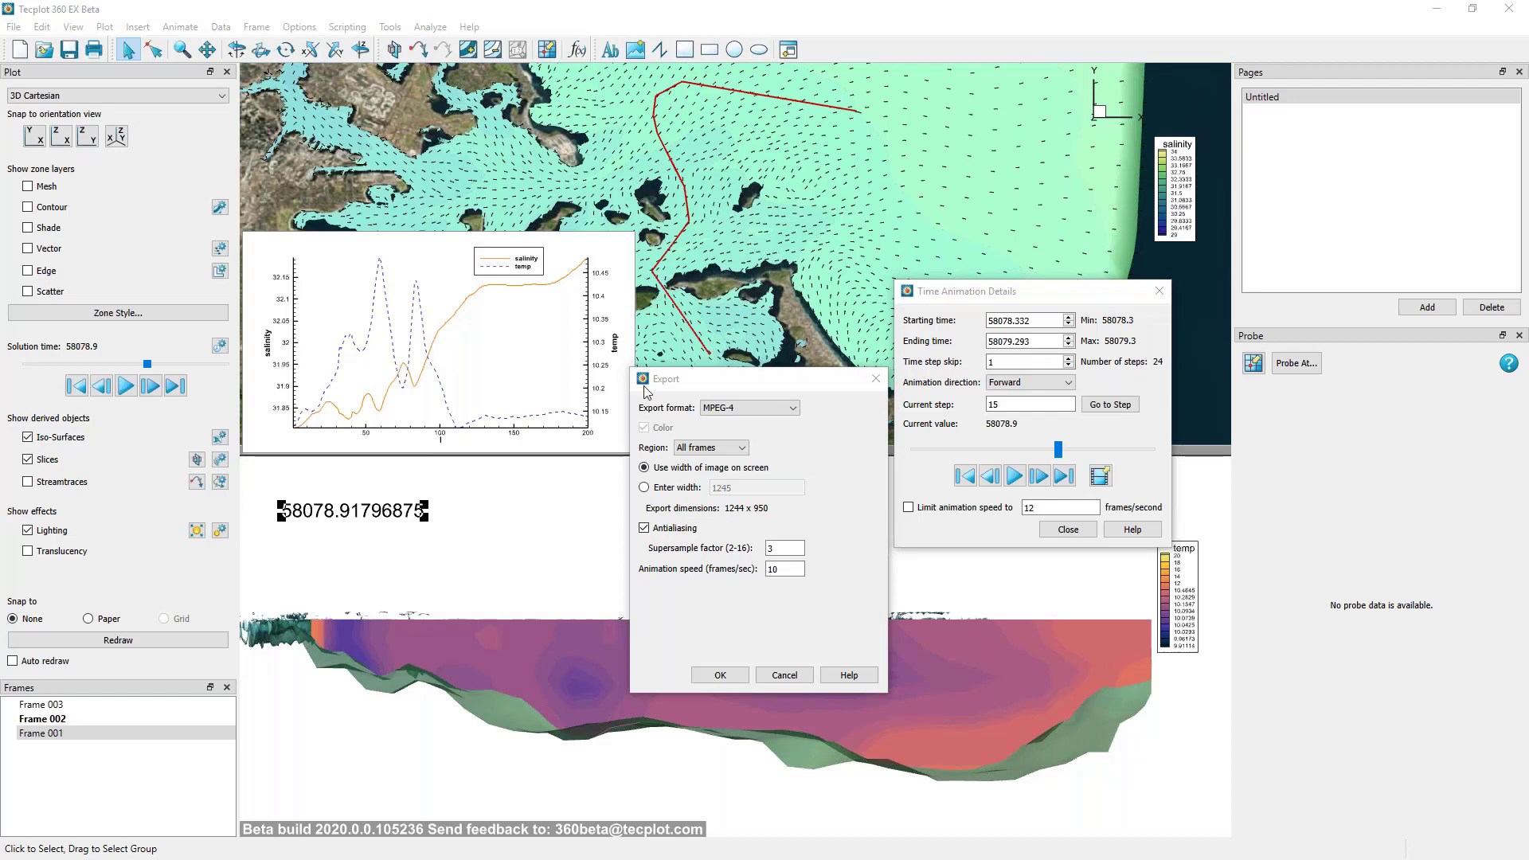
left_click(940, 617)
key("Escape")
left_click(1085, 531)
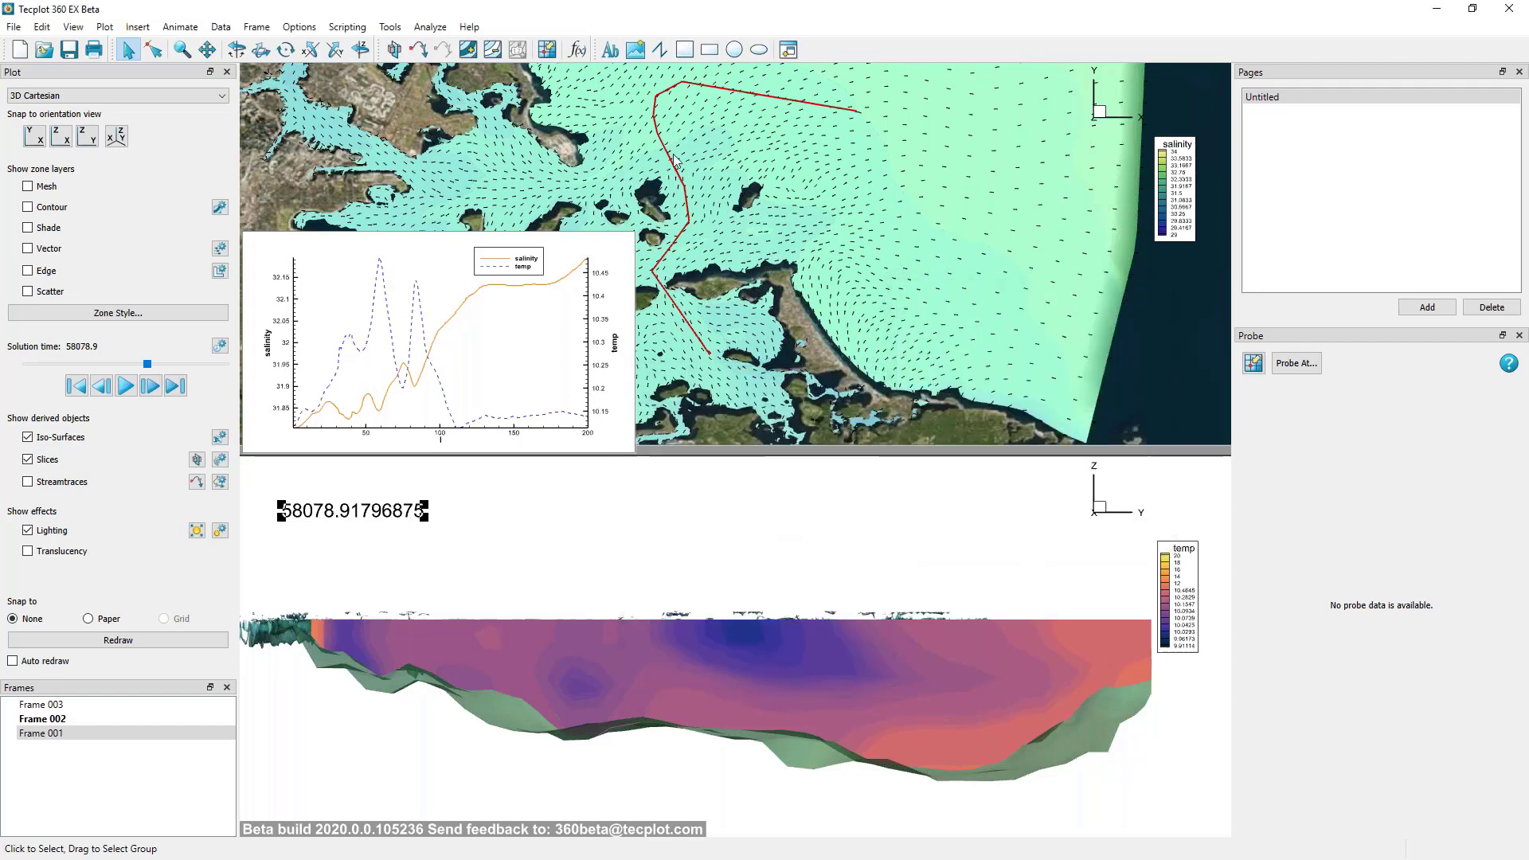
Review the Polyline Over Time extraction's number-of-points prompt for the red polyline, and select the salinity and temp line plot frame.
left_click(661, 115)
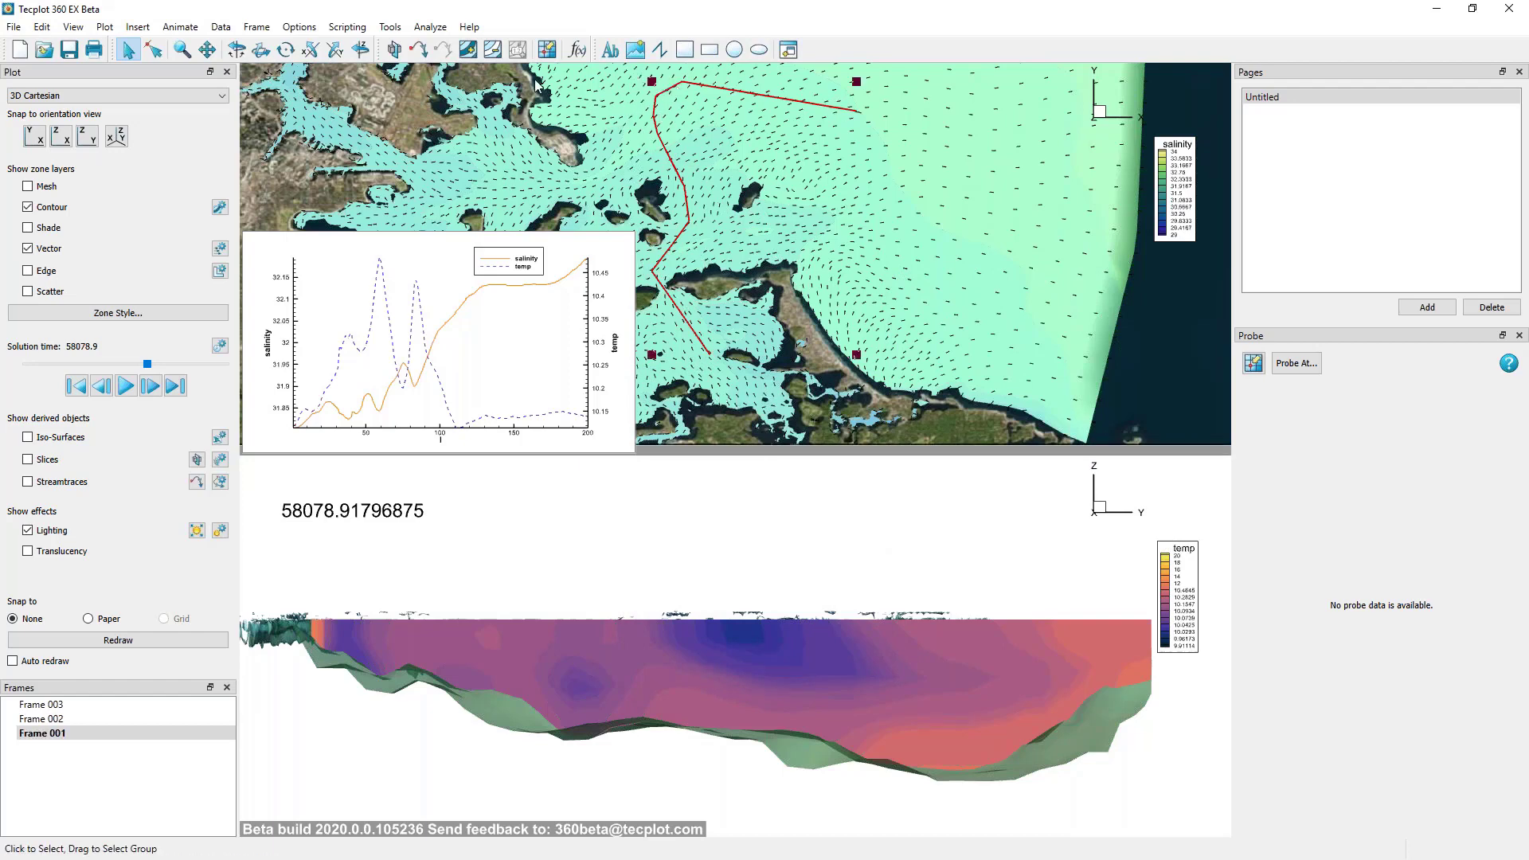
left_click(231, 28)
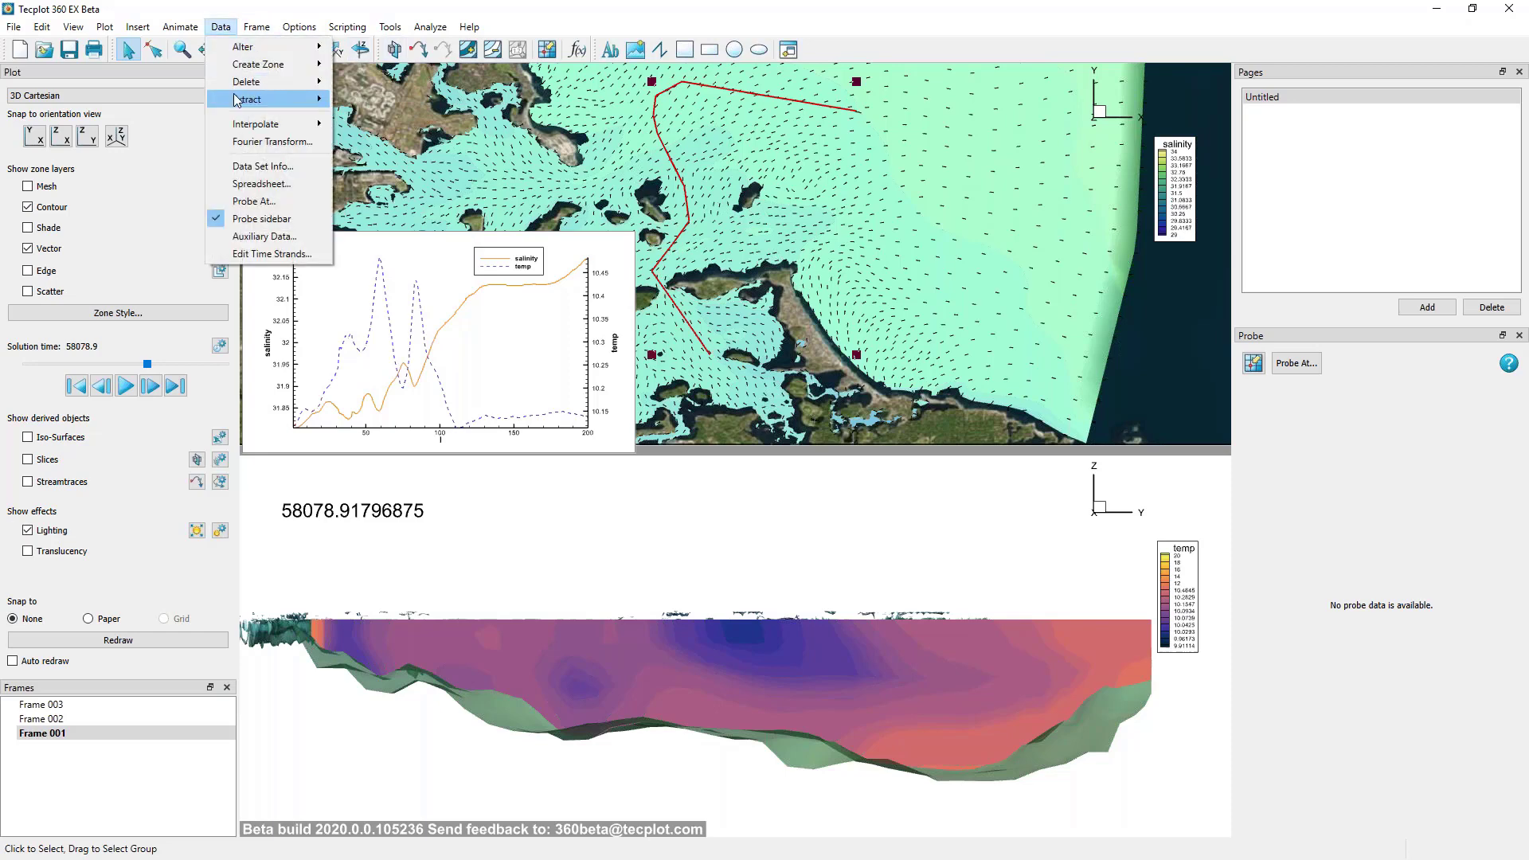
mouse_move(239, 101)
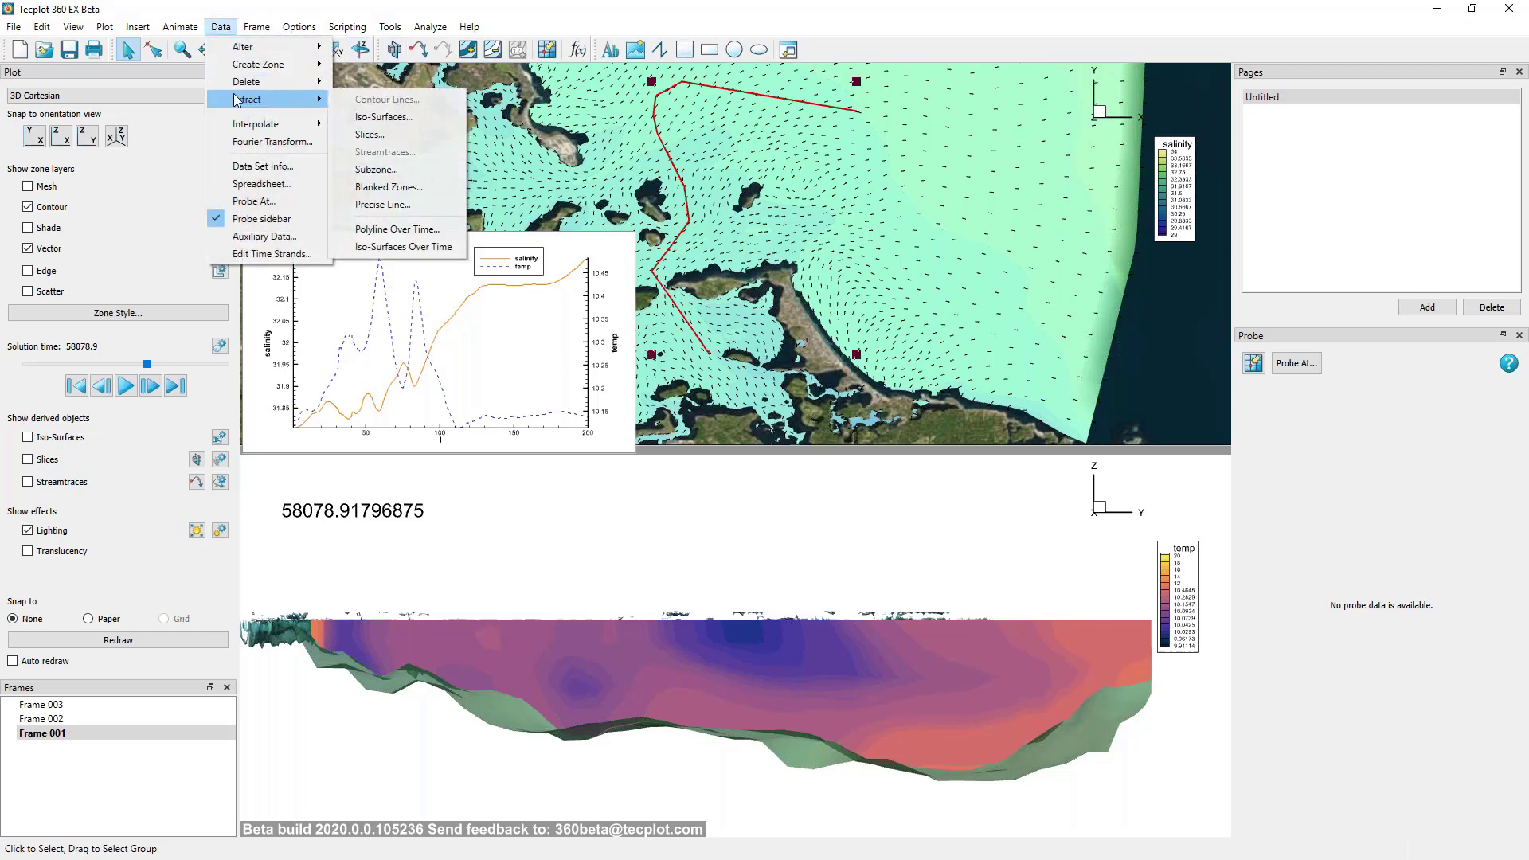
left_click(450, 229)
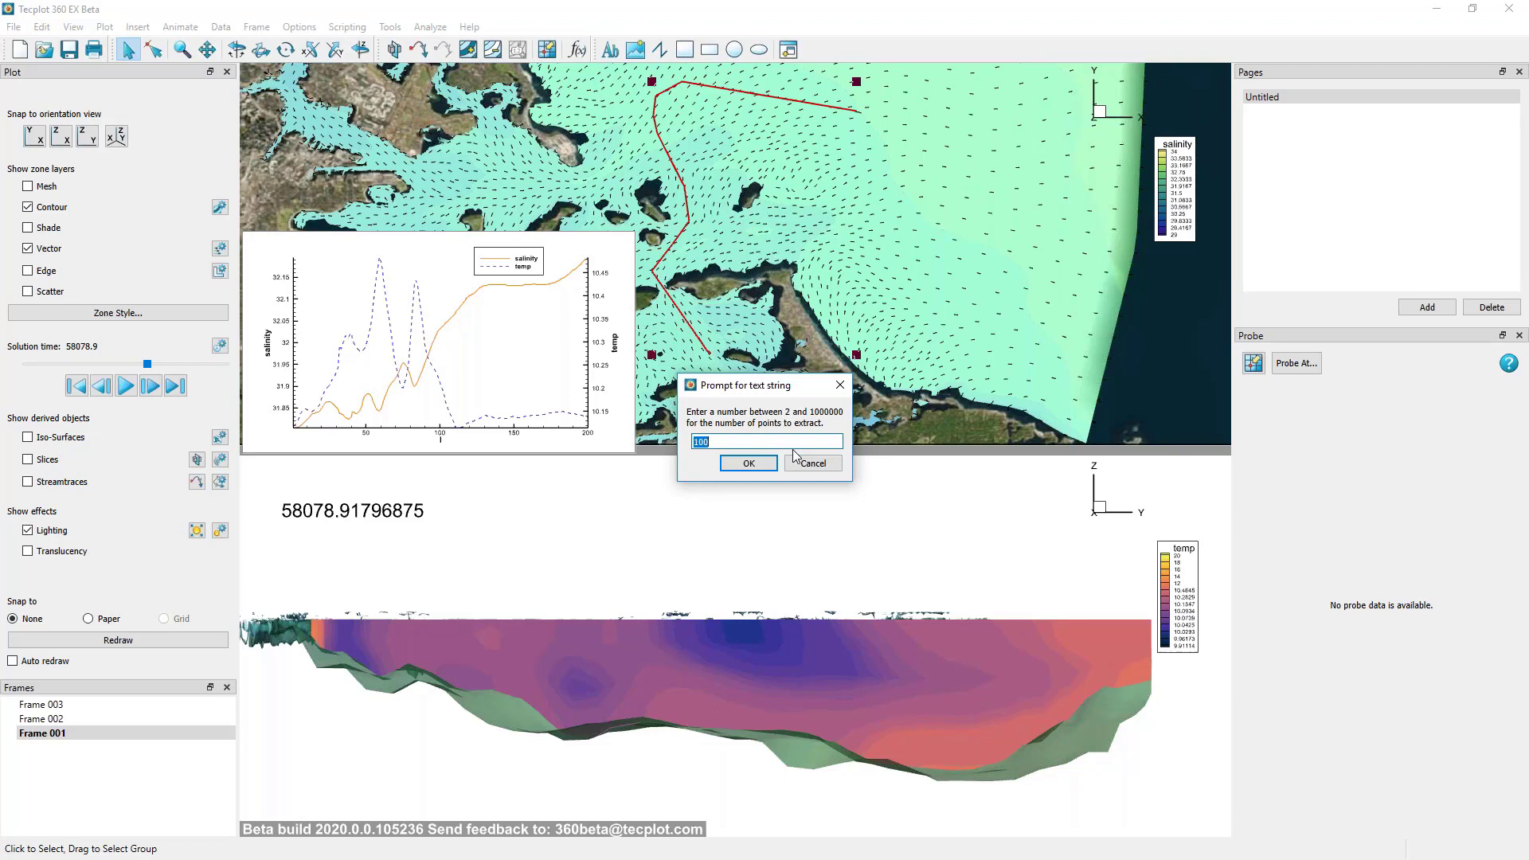
type("1000")
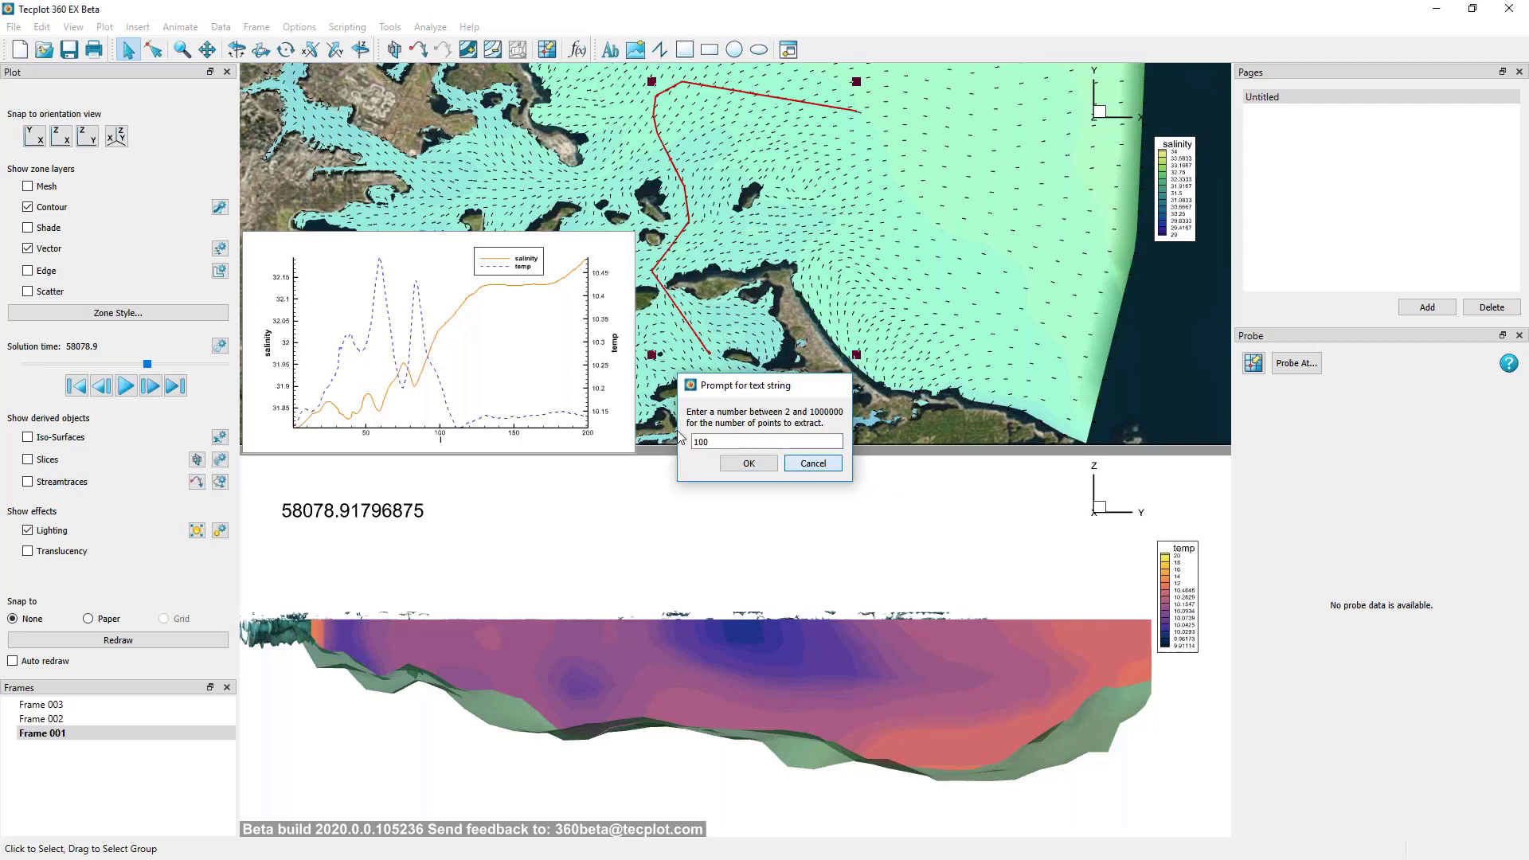
left_click(748, 462)
left_click(449, 264)
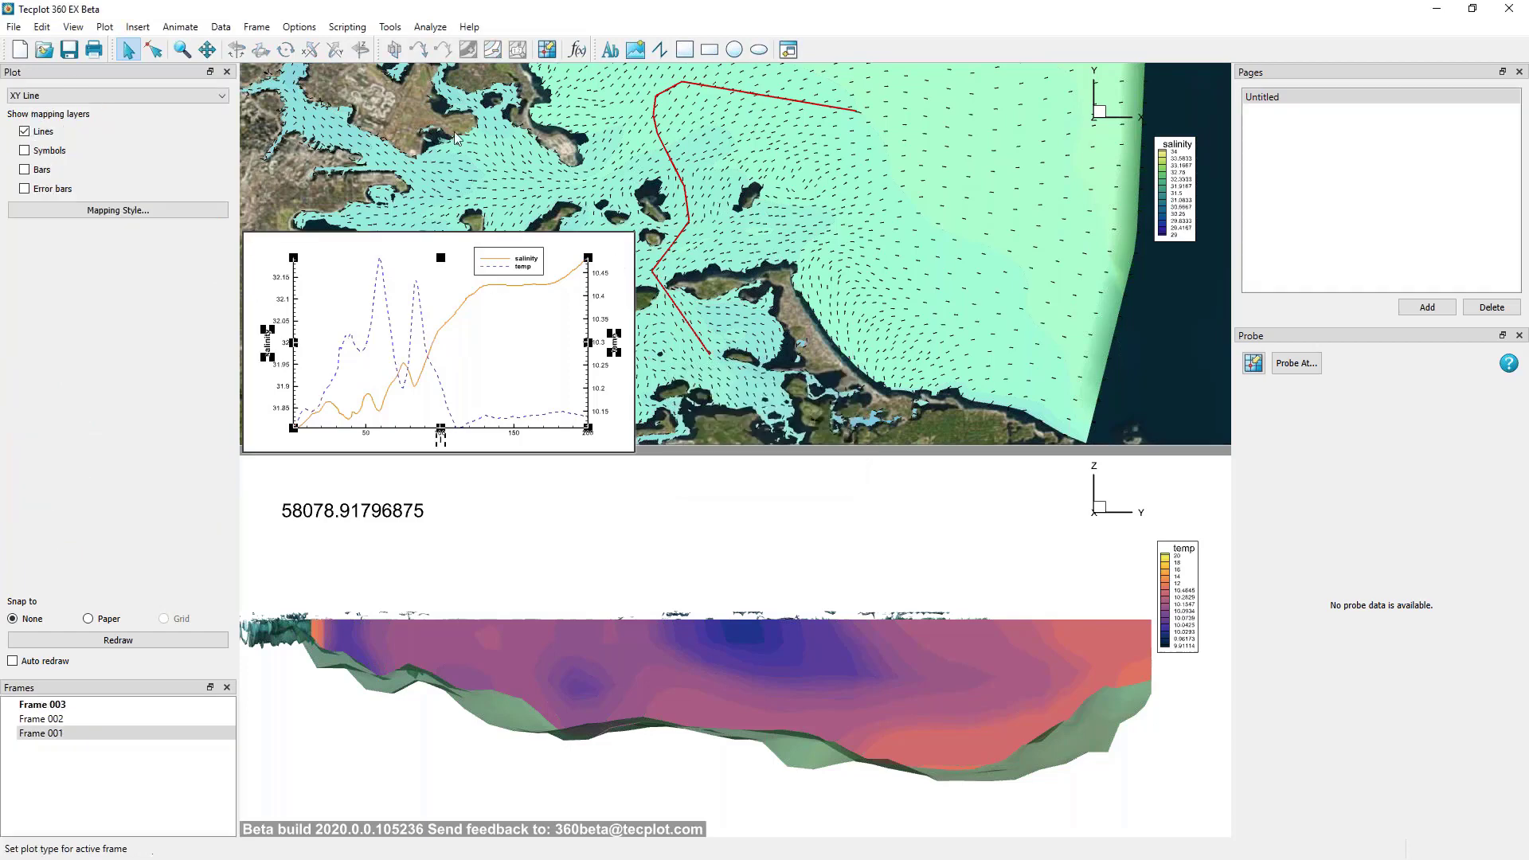
Examine the red polyline's point-extraction option and the Extract Precise Line settings, and close them without extracting anything.
left_click(784, 381)
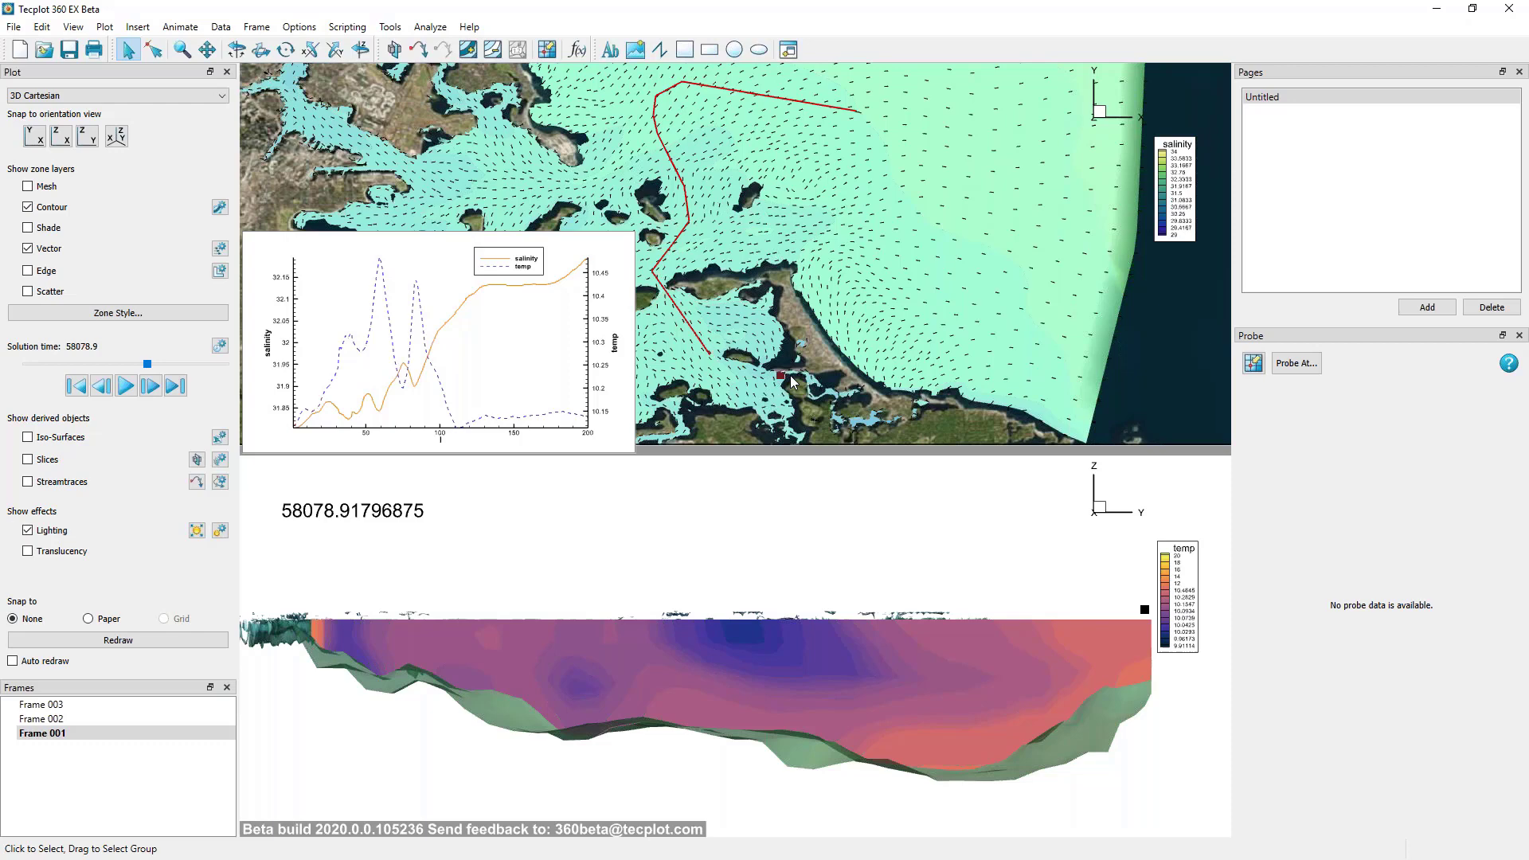
left_click(660, 143)
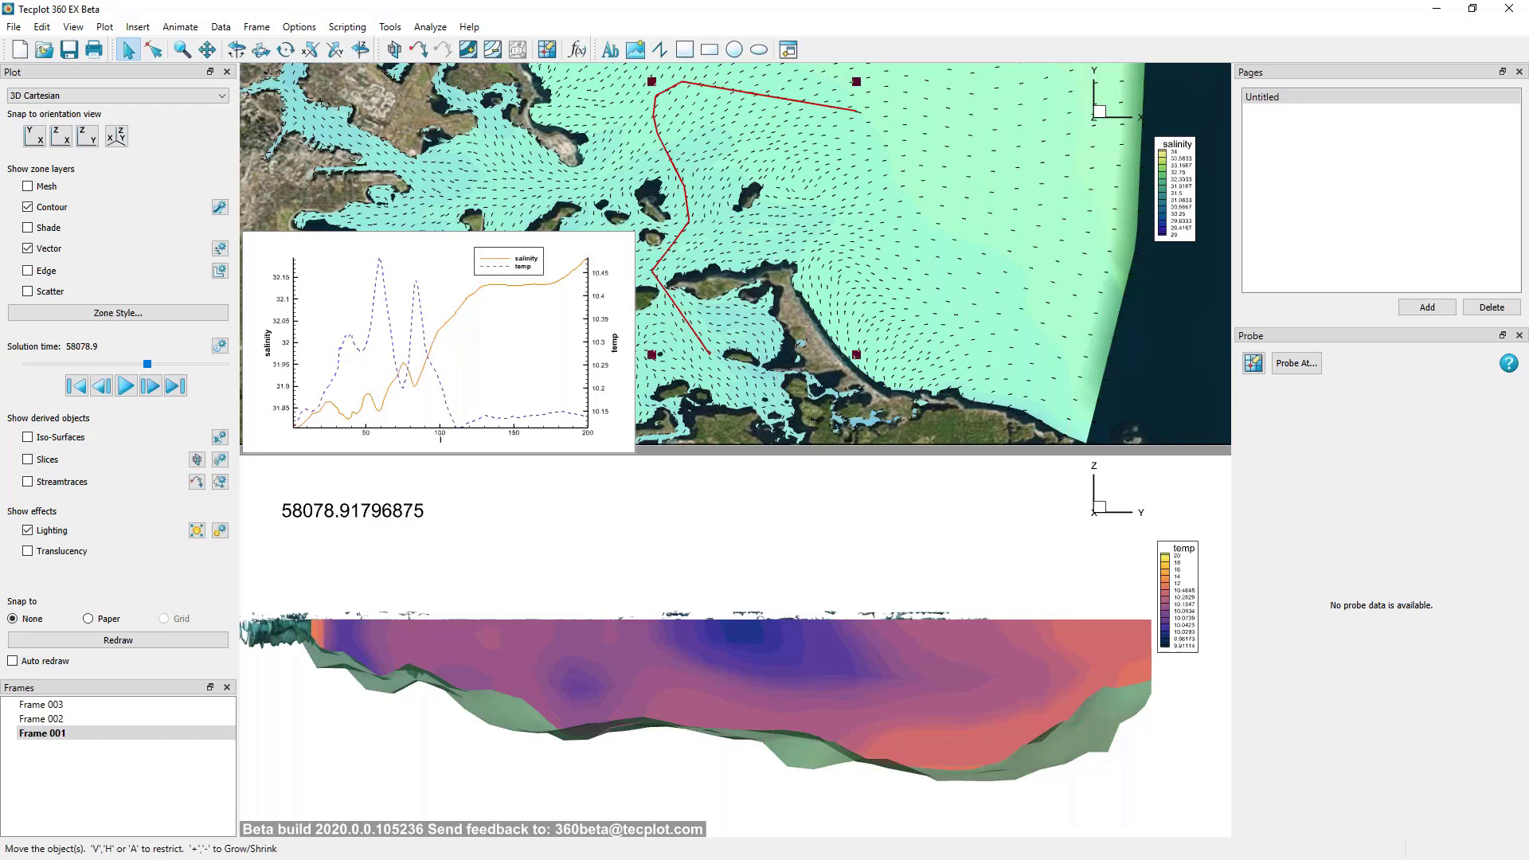
right_click(663, 146)
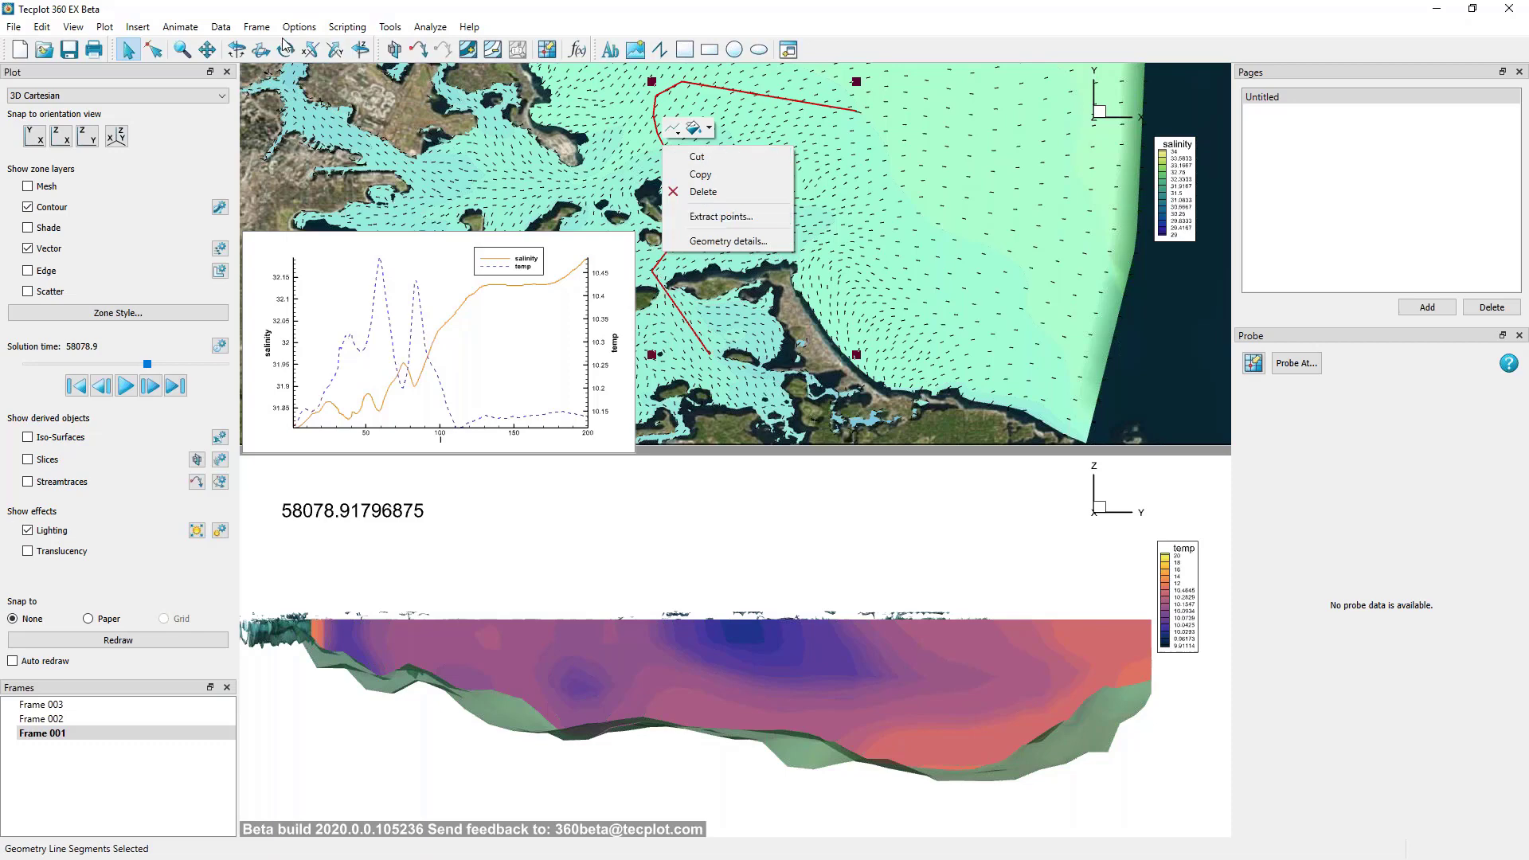
left_click(221, 27)
mouse_move(287, 99)
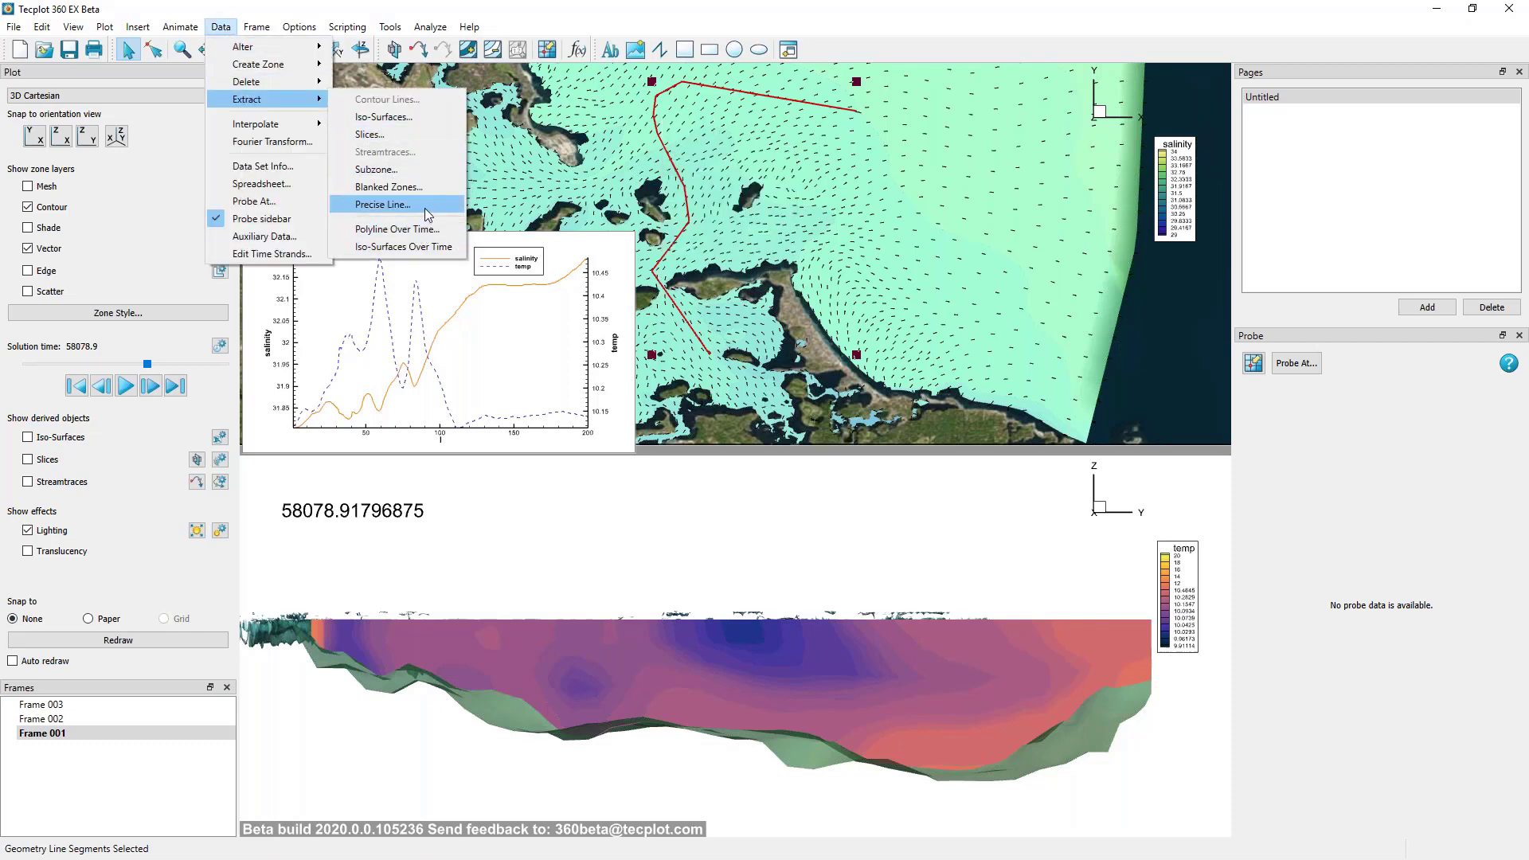
left_click(423, 205)
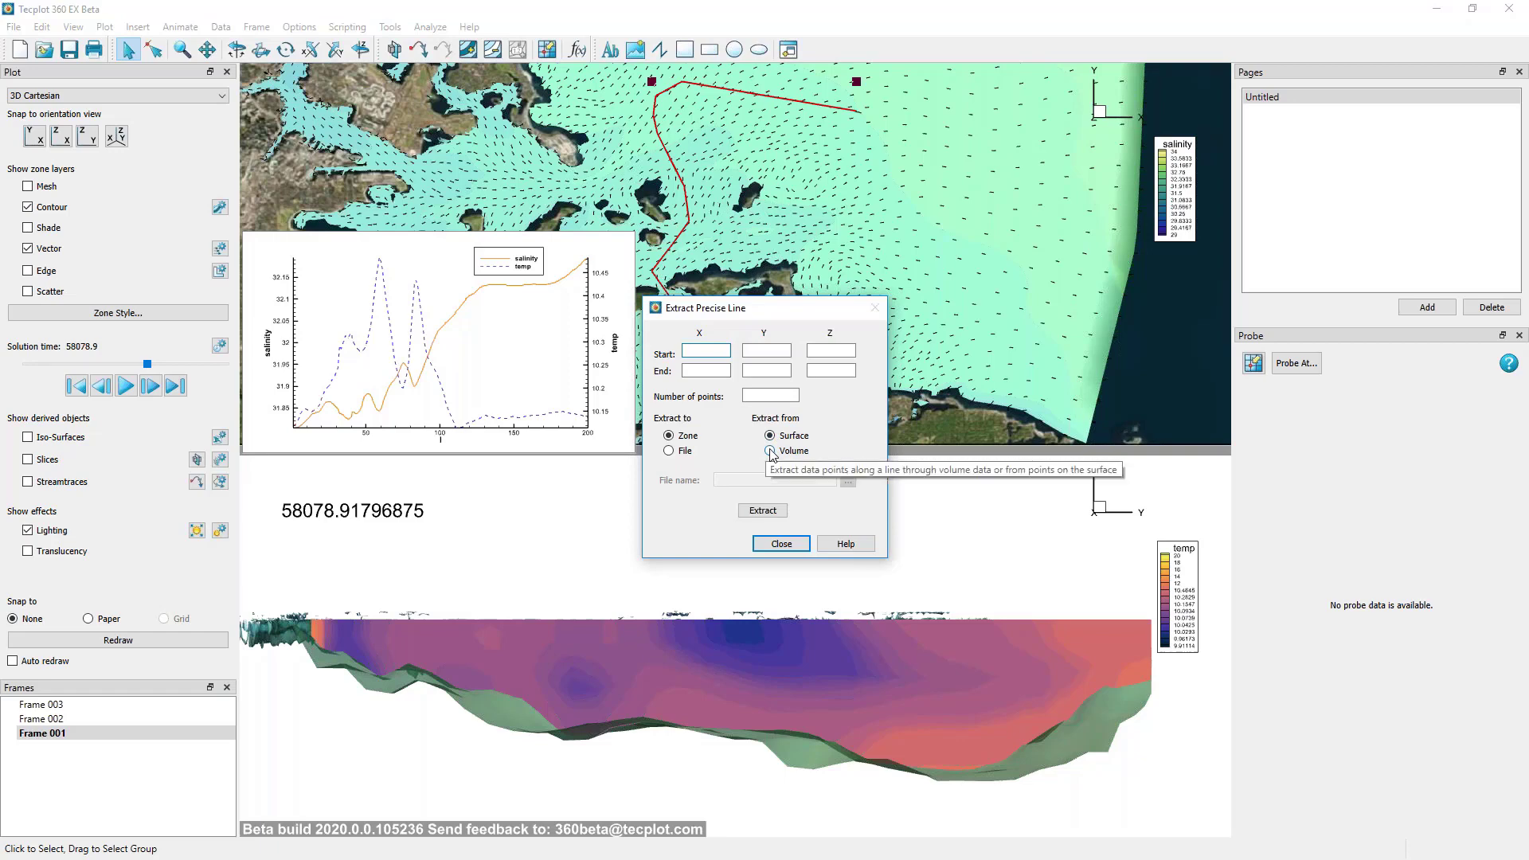
left_click(792, 549)
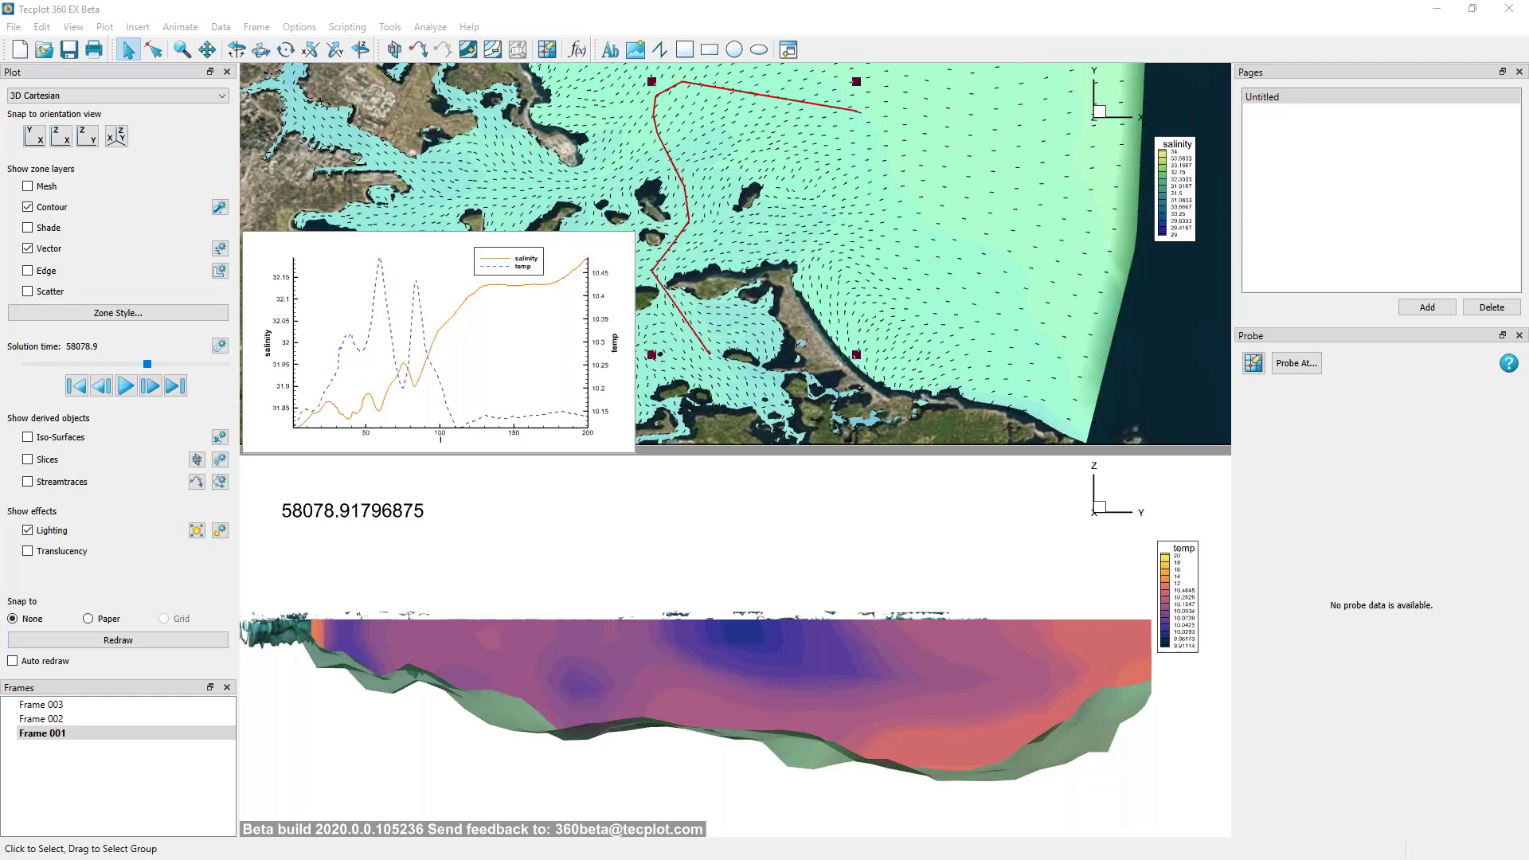
Create a salinity time series plot by probing the salinity map in the water just east of the peninsula.
left_click(876, 14)
left_click(762, 134)
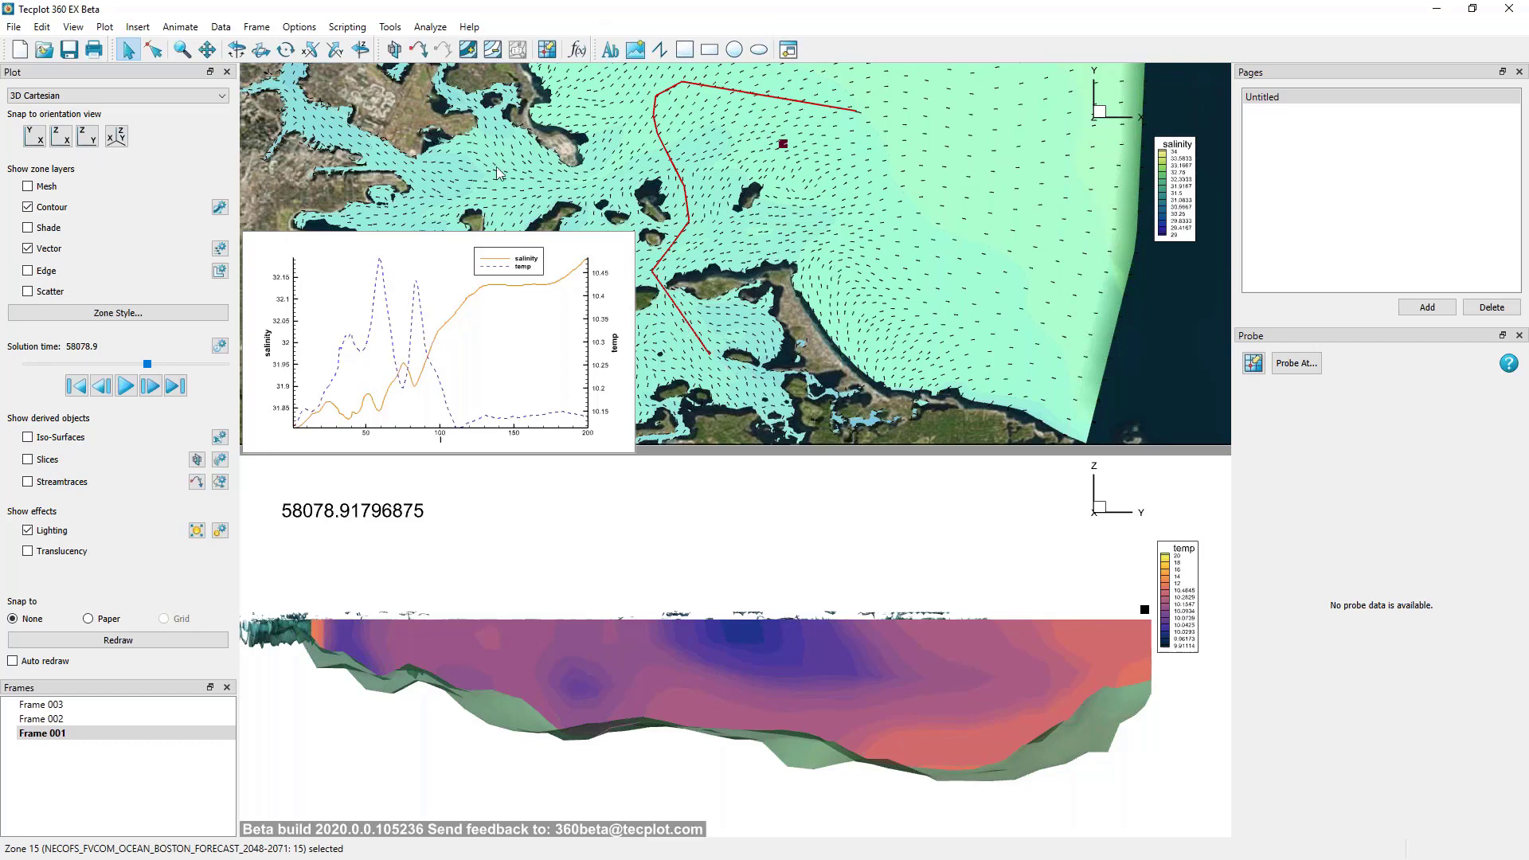
left_click(390, 27)
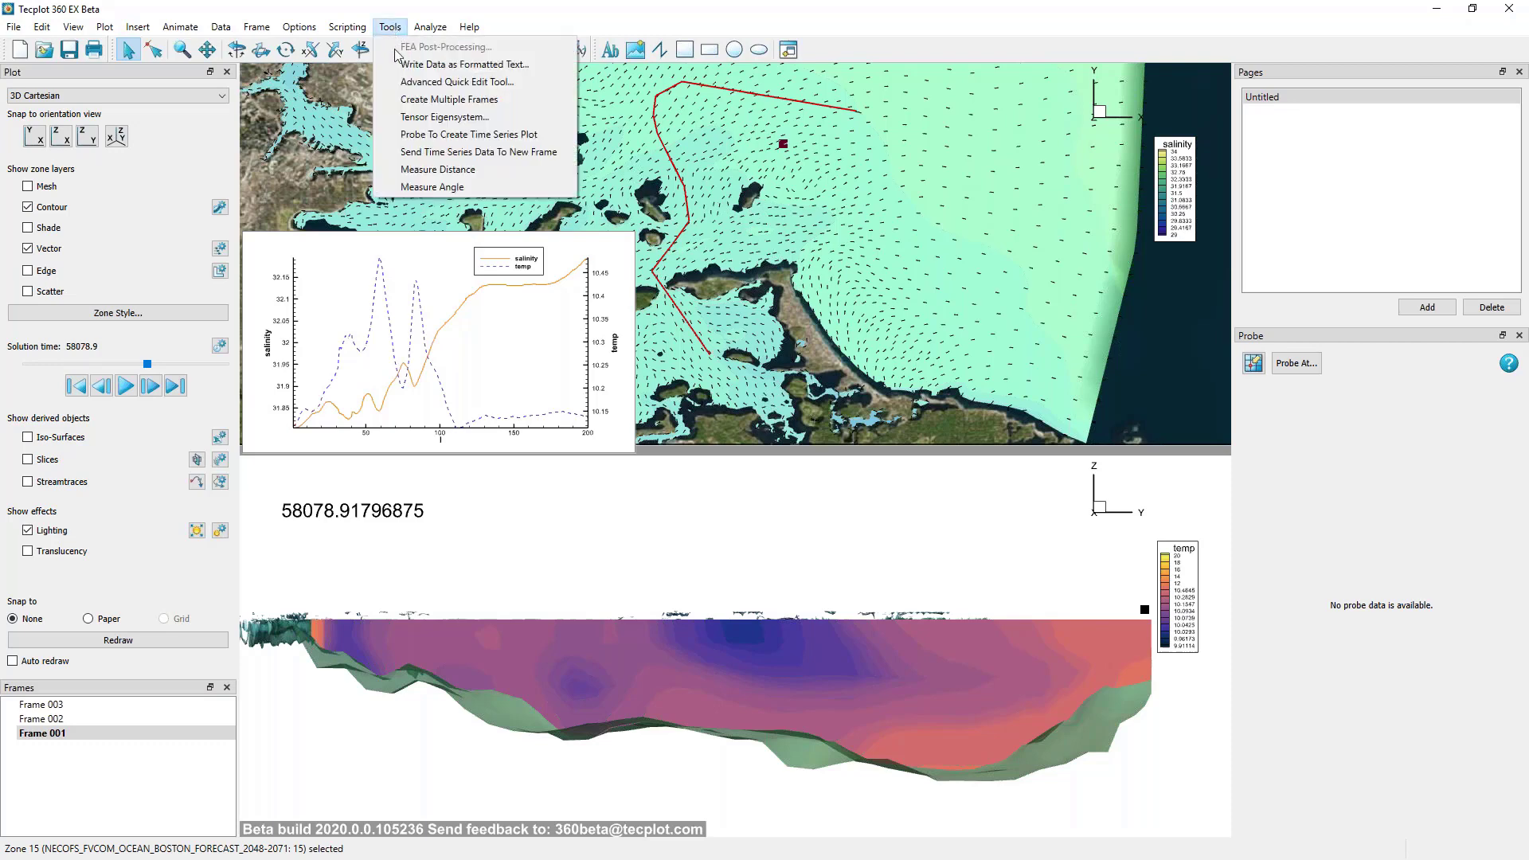
left_click(406, 136)
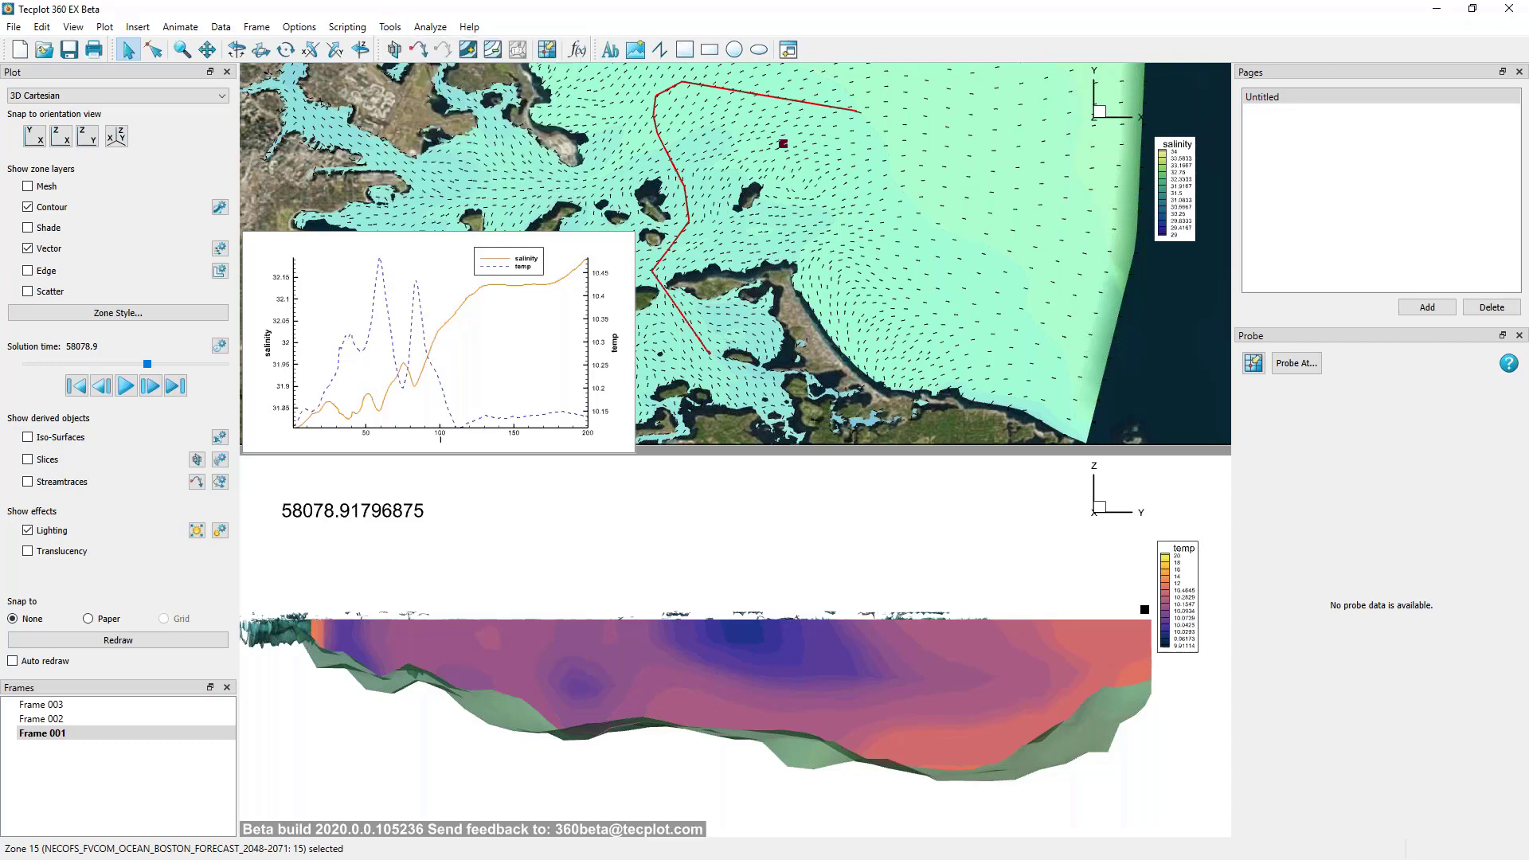
left_click(832, 306)
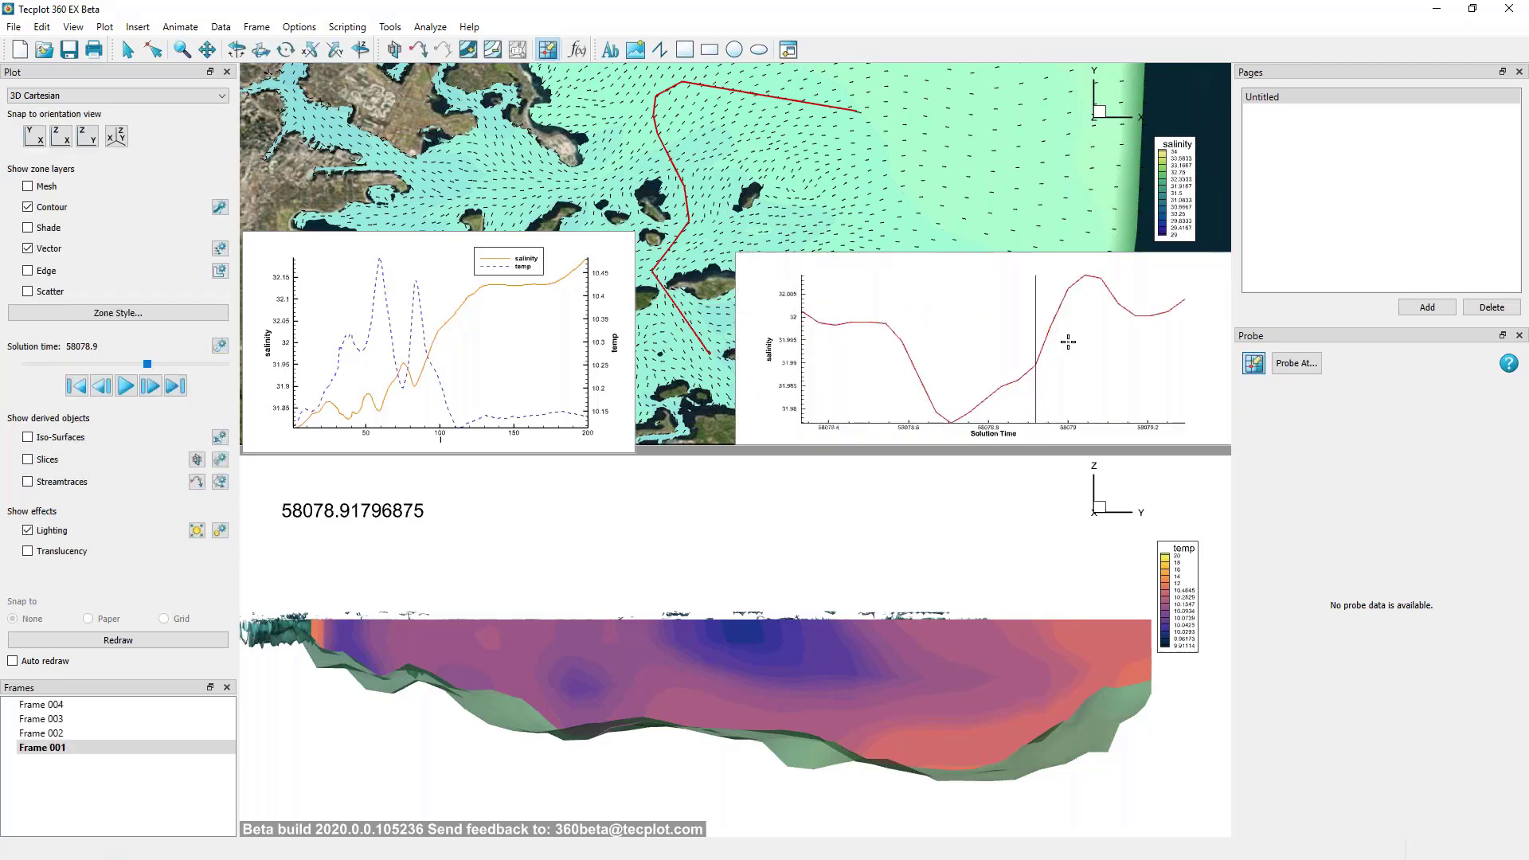
Return to the first time step and play the time animation through to the last step.
left_click(77, 386)
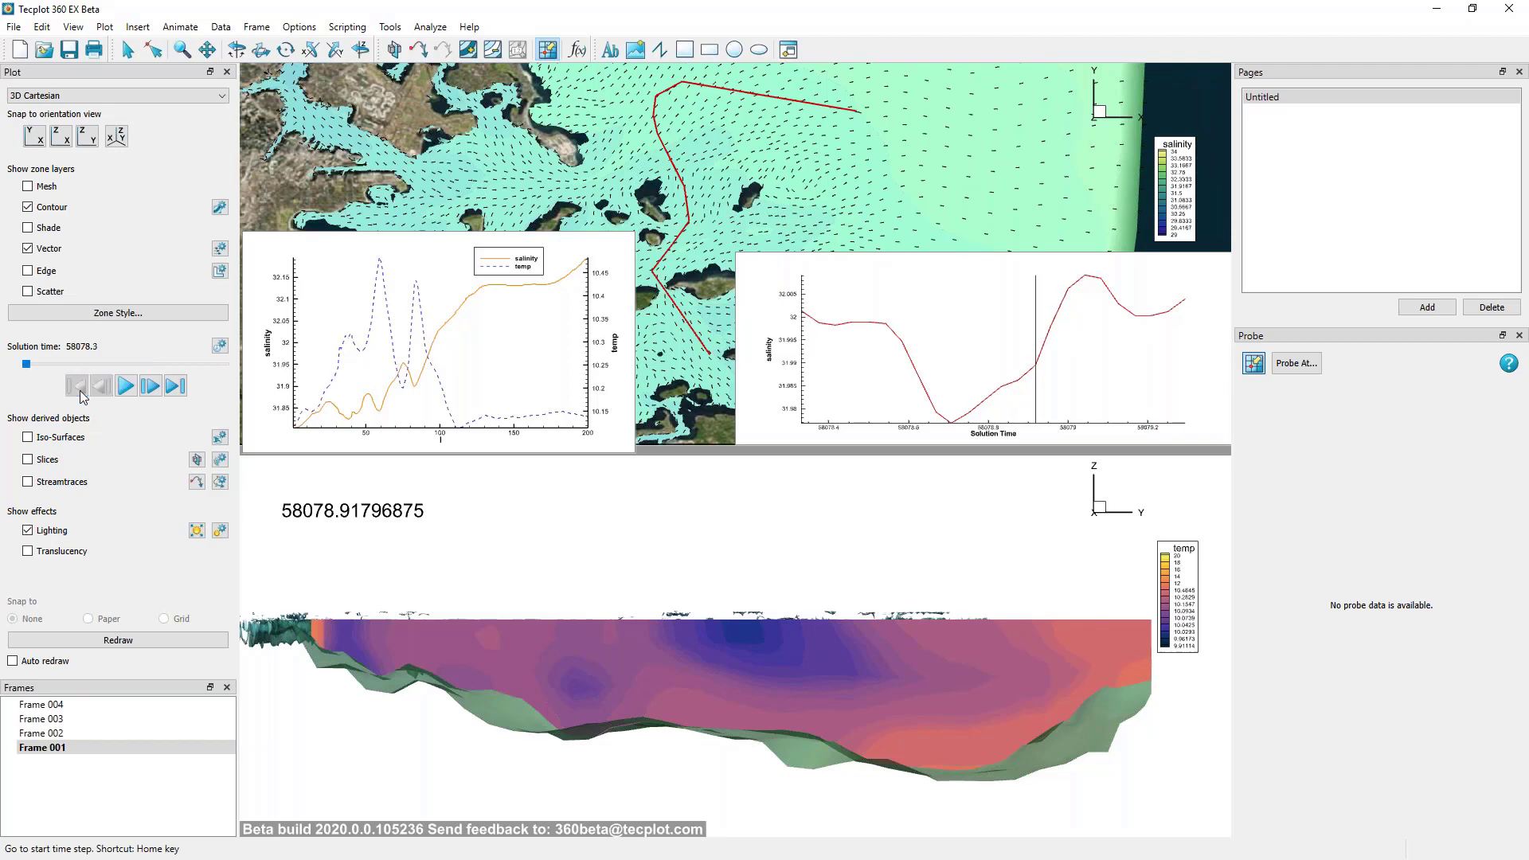
left_click(125, 385)
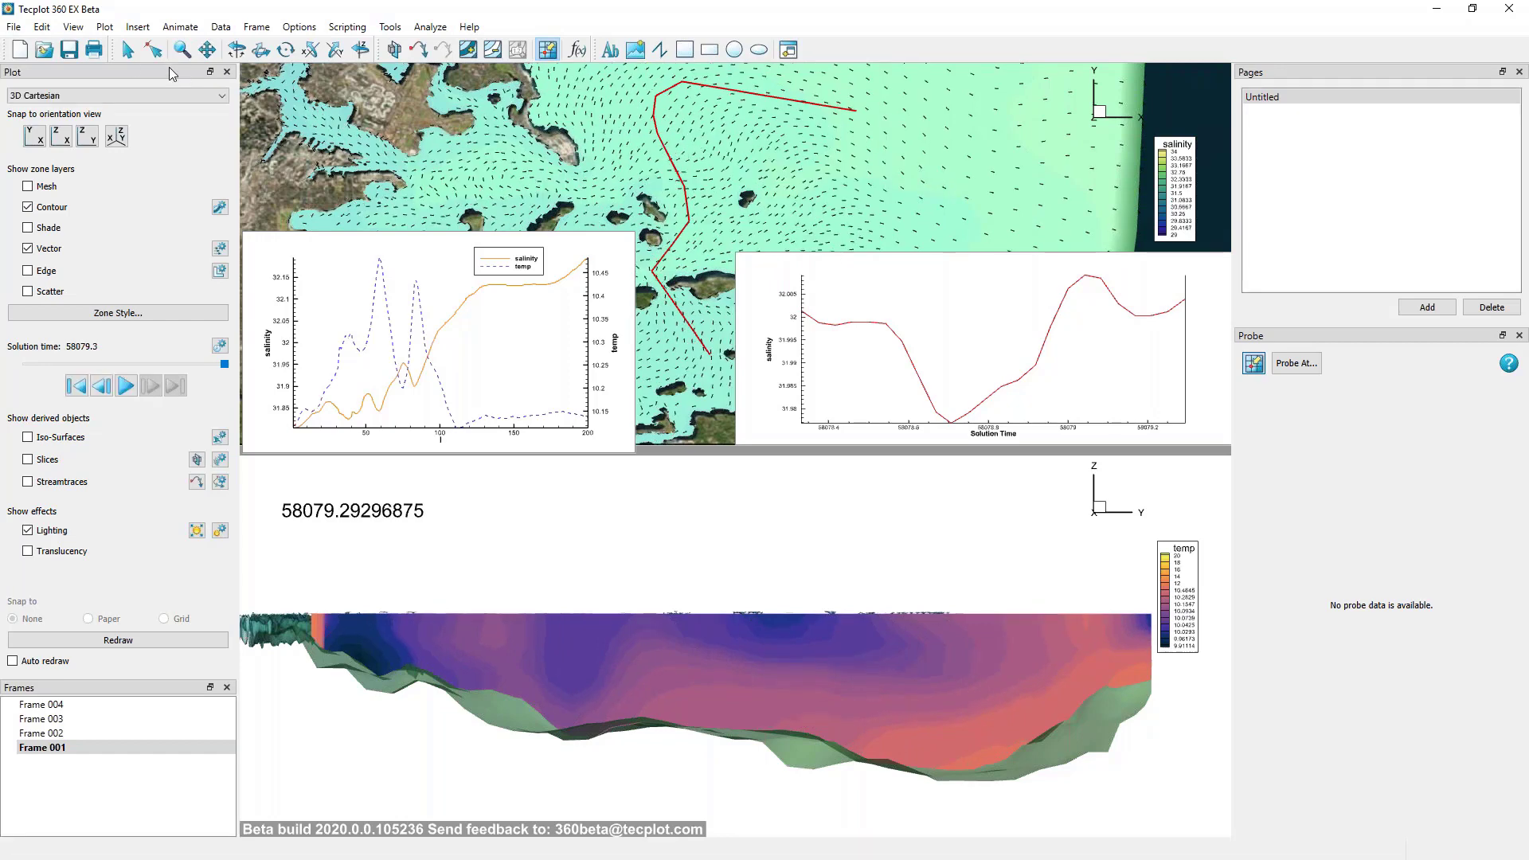
Reselect the red polyline, check its Polyline Over Time extraction once more, and return to the salinity and temp line plot frame.
left_click(127, 50)
left_click(663, 148)
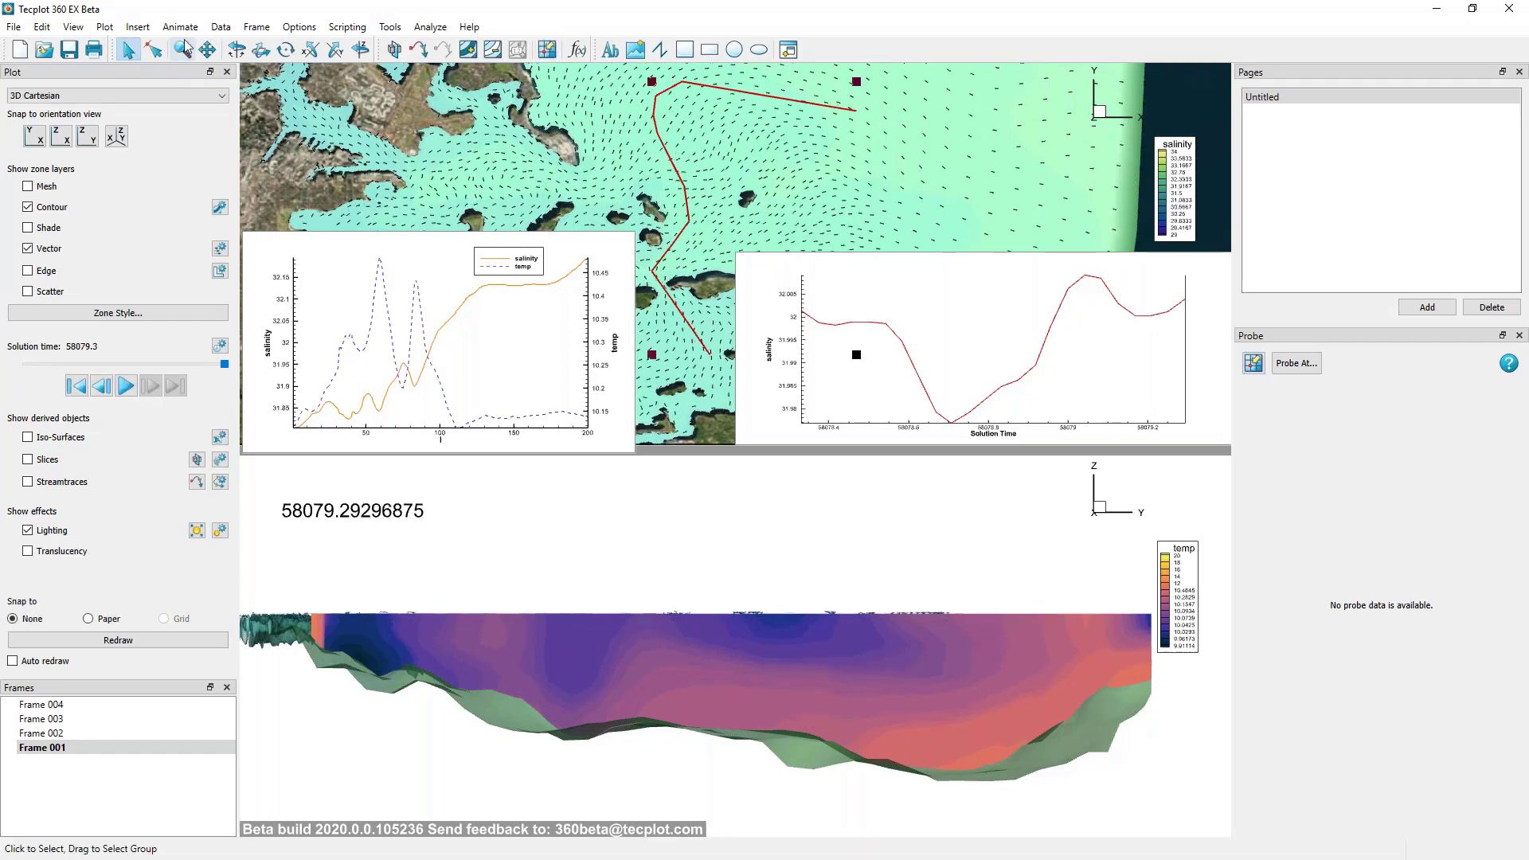
left_click(221, 26)
mouse_move(252, 104)
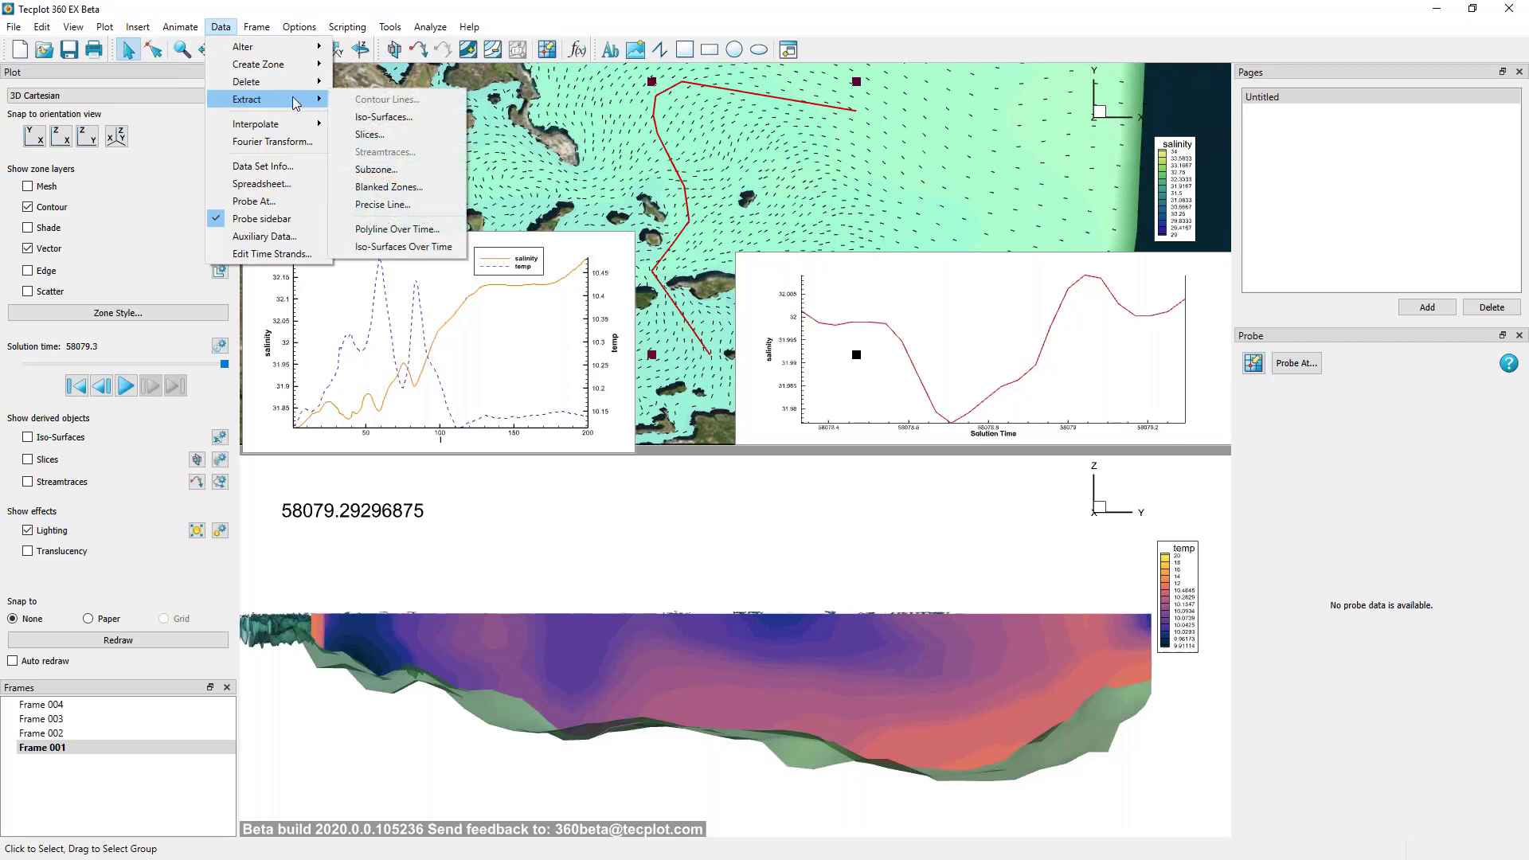
left_click(441, 230)
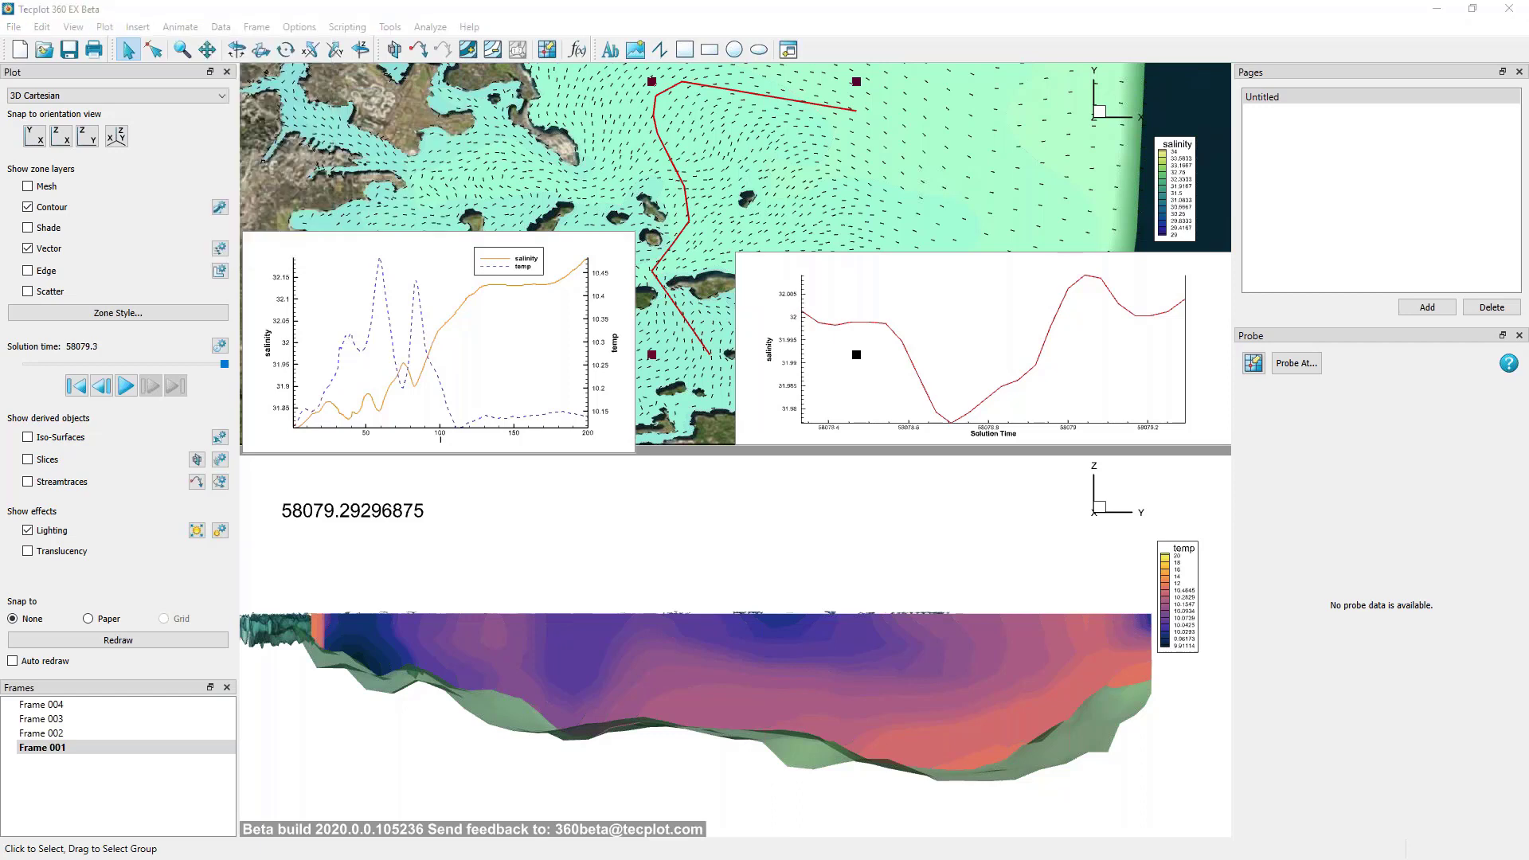
left_click(586, 246)
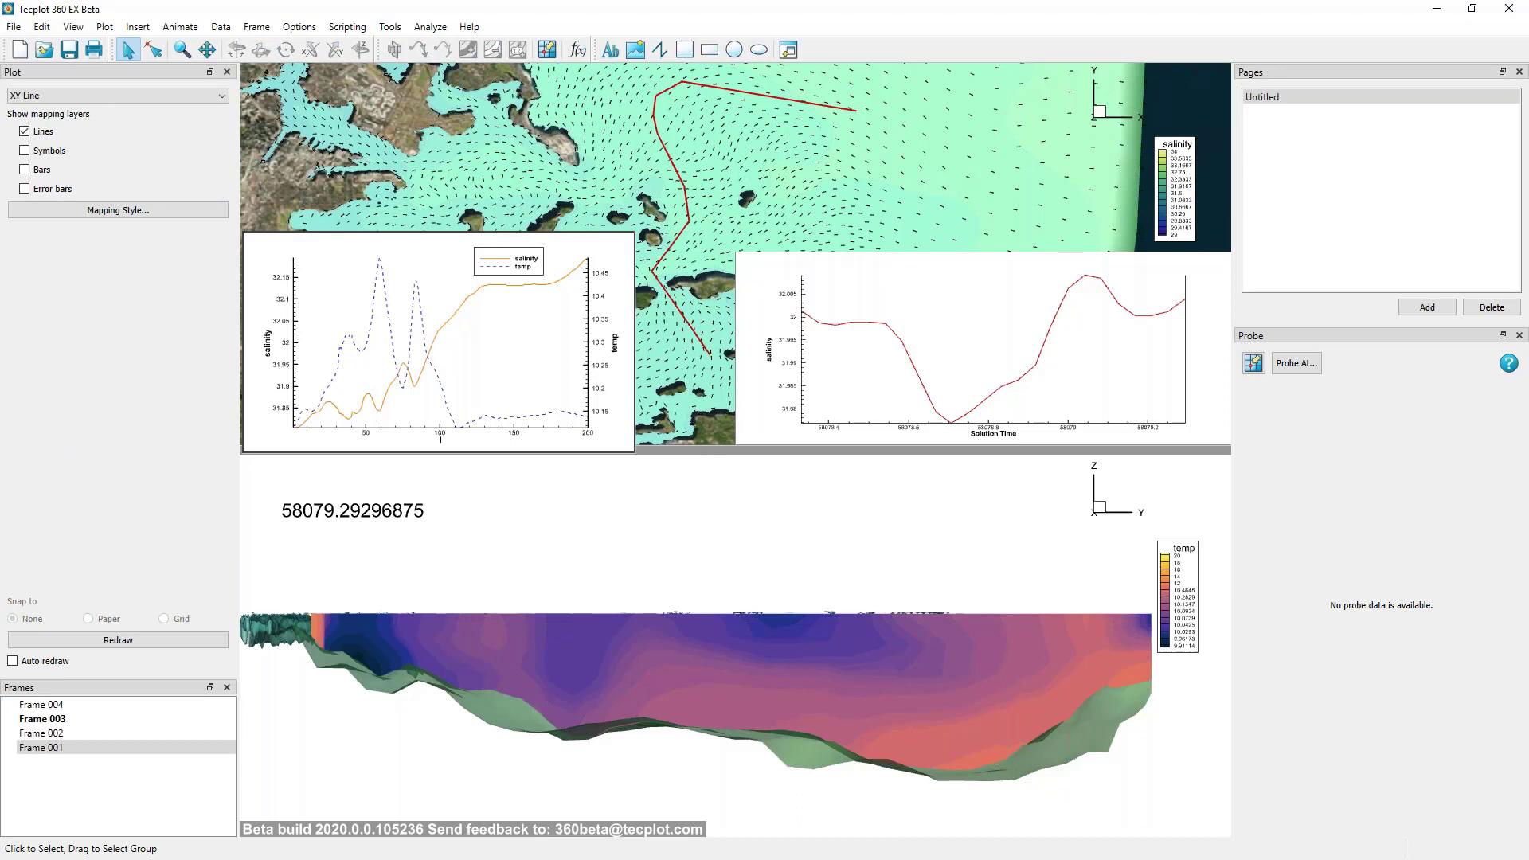